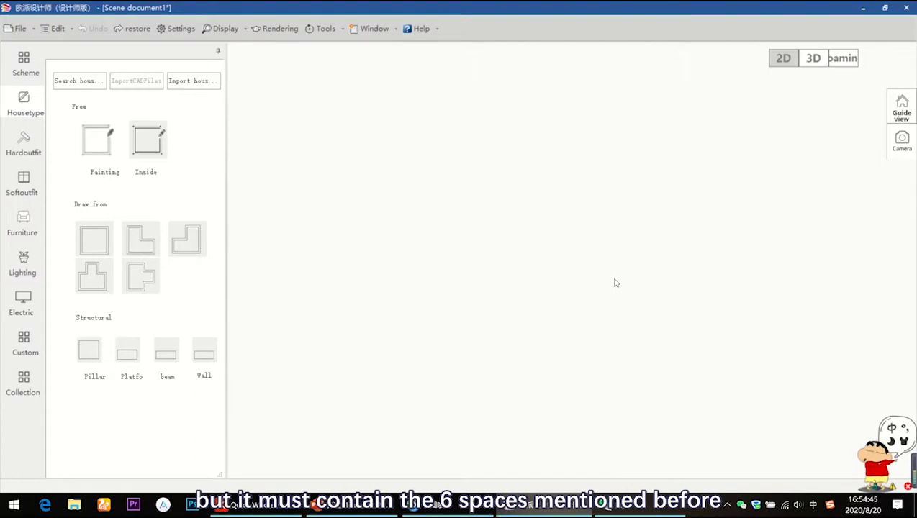
Switch to the image viewer to examine the rooms and dimensions of the floor plan 户型1.jpg, and return to the design program
left_click(454, 499)
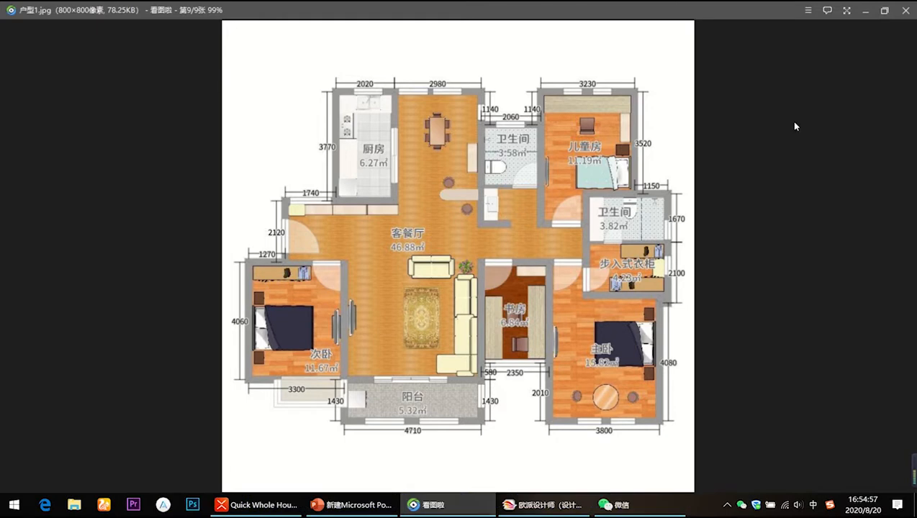
left_click(865, 11)
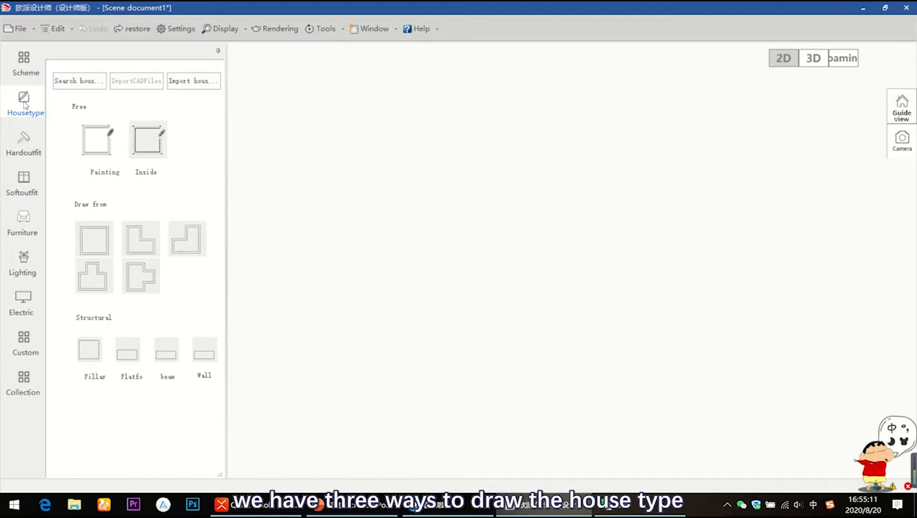
Open the housetype search and review the available house-type and area filter options, keeping the area on Whole
left_click(80, 81)
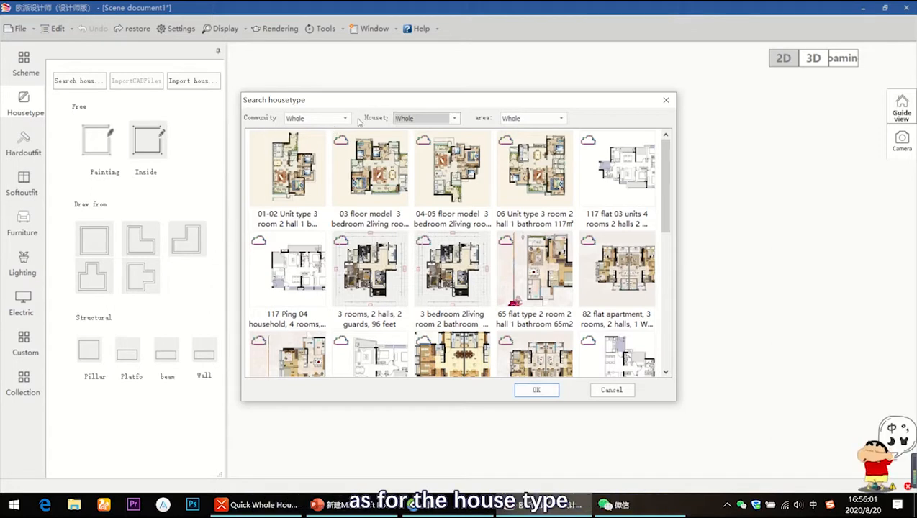
left_click(456, 122)
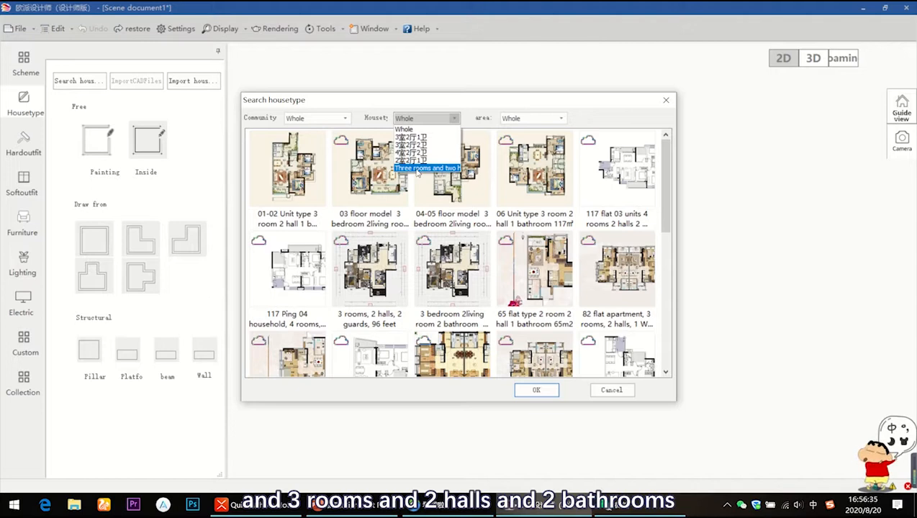
left_click(498, 112)
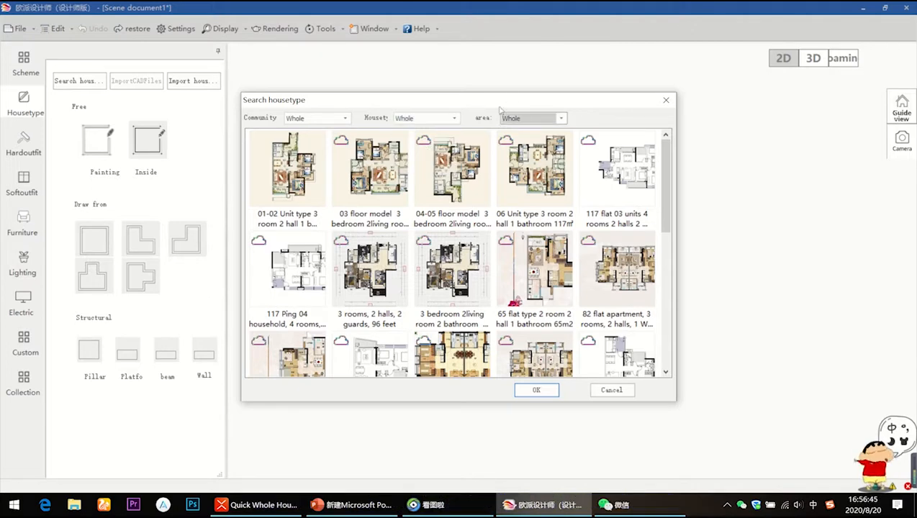
left_click(560, 119)
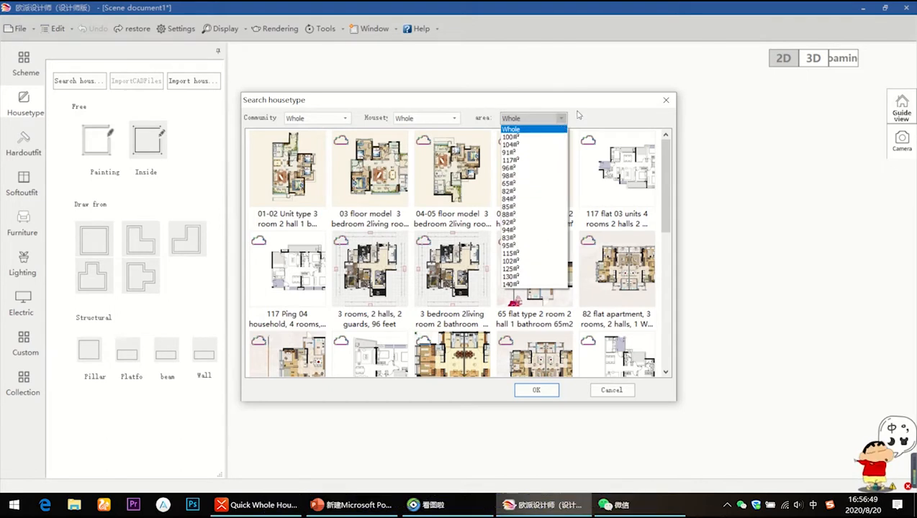
left_click(561, 129)
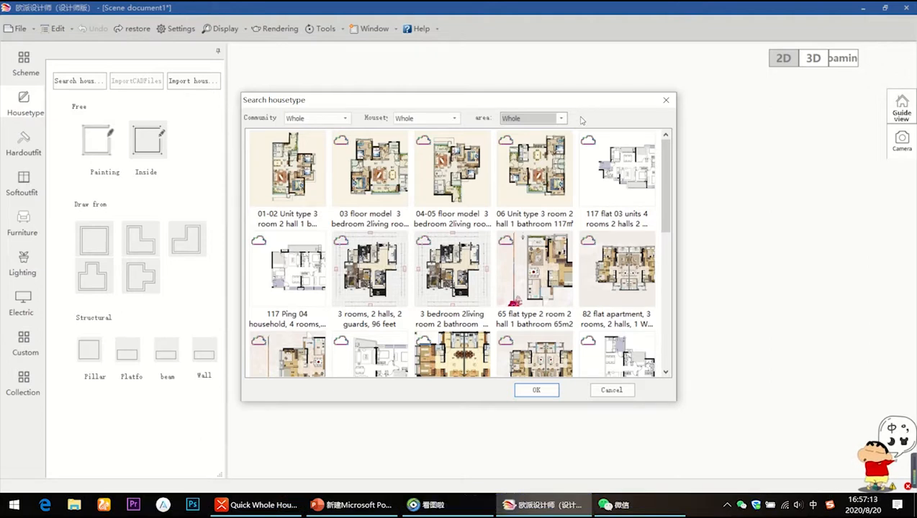
Load the library plan "01-02 Unit type 3 room 2 hall 1 bathroom 100㎡" into the scene and undo it
left_click(282, 175)
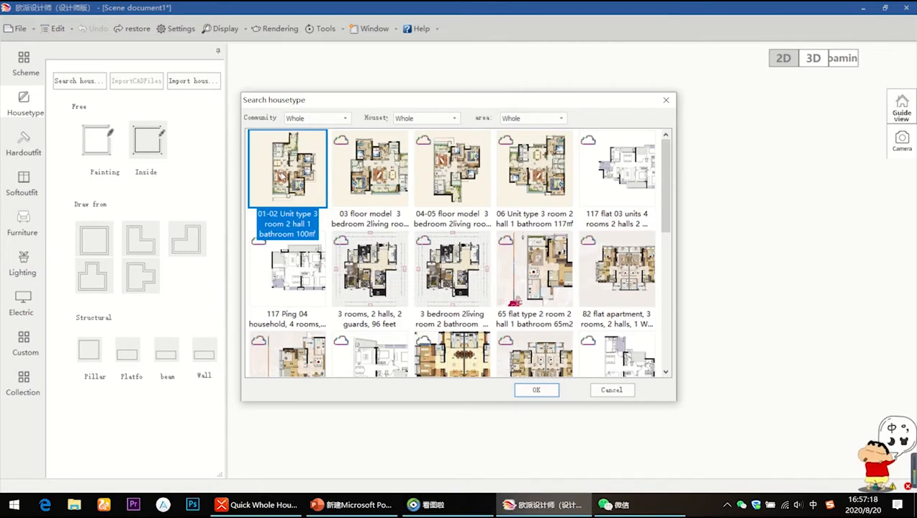
left_click(537, 390)
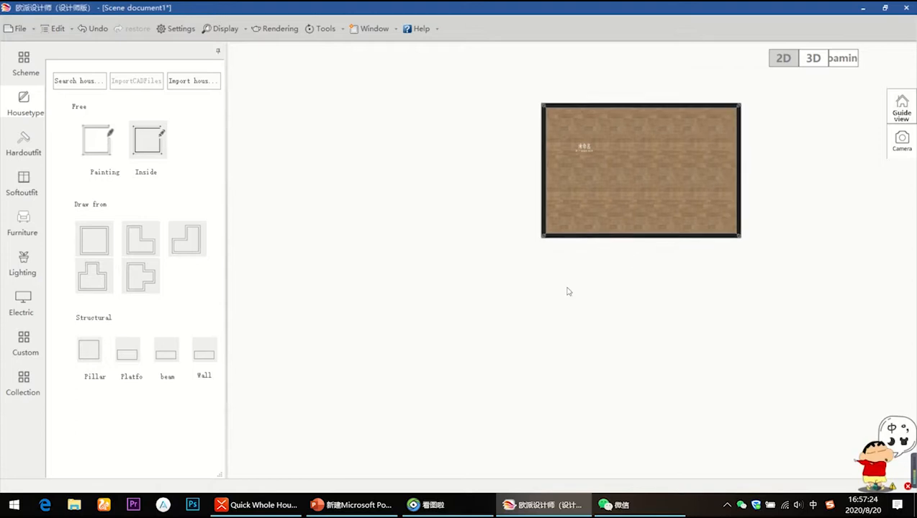
left_click_drag(568, 292, 466, 345)
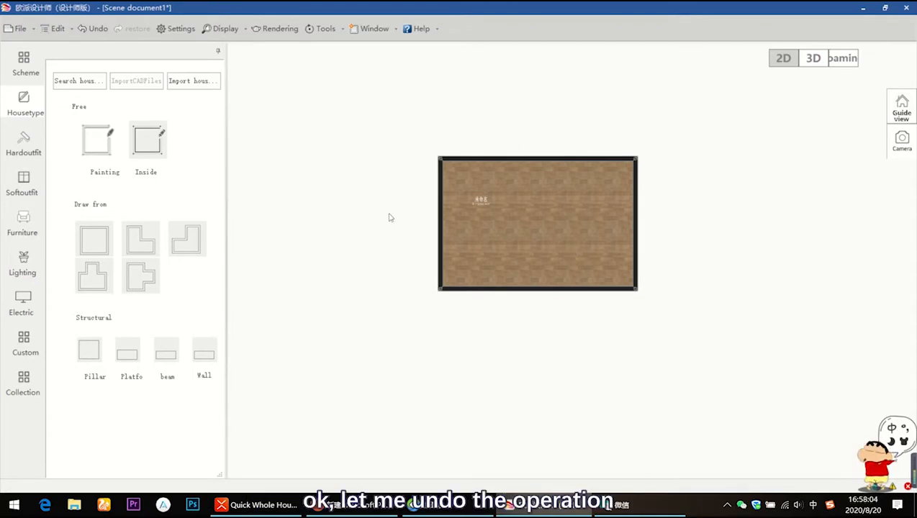
left_click(95, 29)
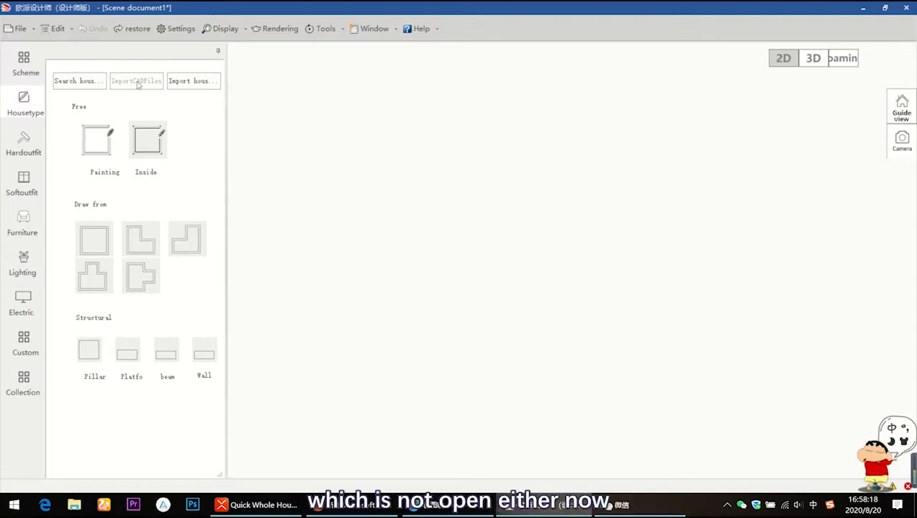
Import the floor plan image as the housetype plan and start its two-point scale measurement
left_click(204, 83)
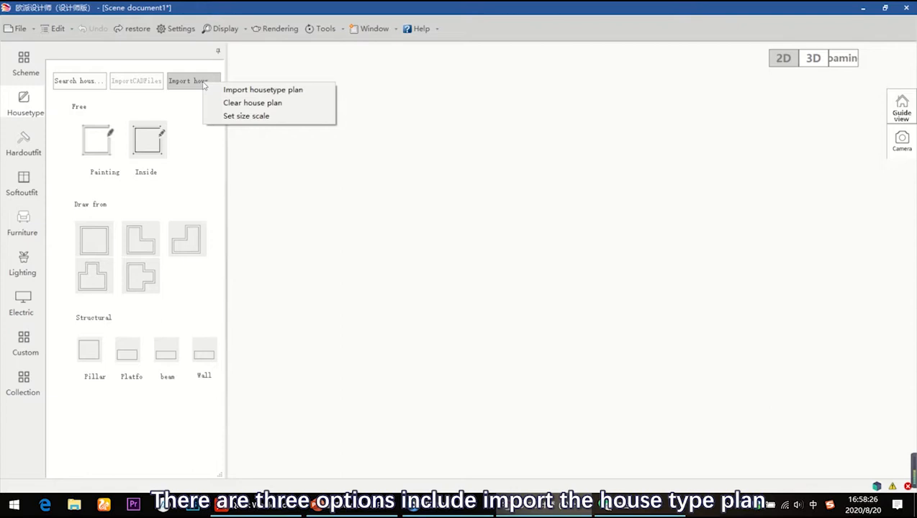
left_click(276, 90)
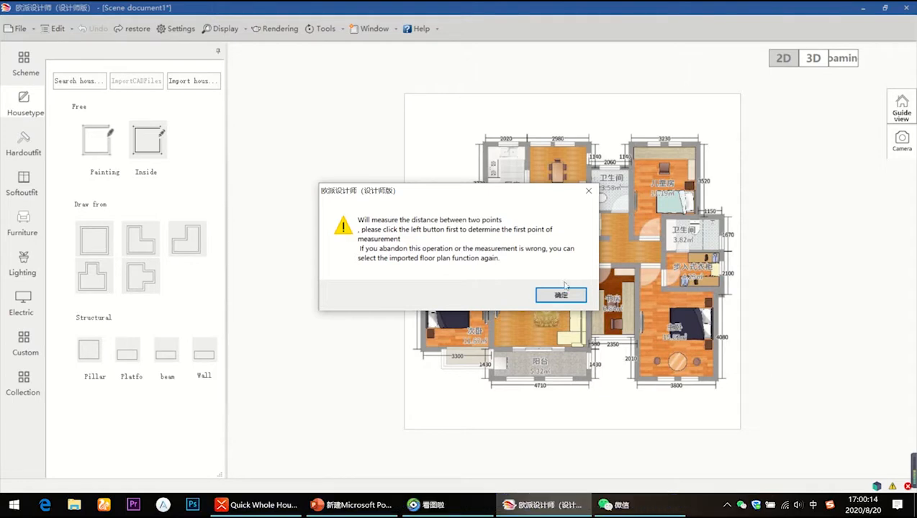
left_click(560, 297)
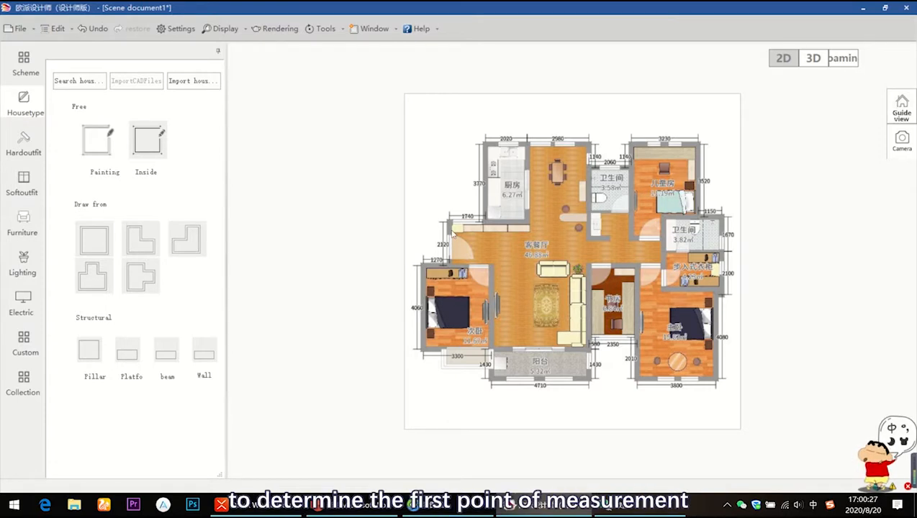
Calibrate the plan's scale by measuring the short upper wall at the entrance and setting its length to 1740
left_click(452, 232)
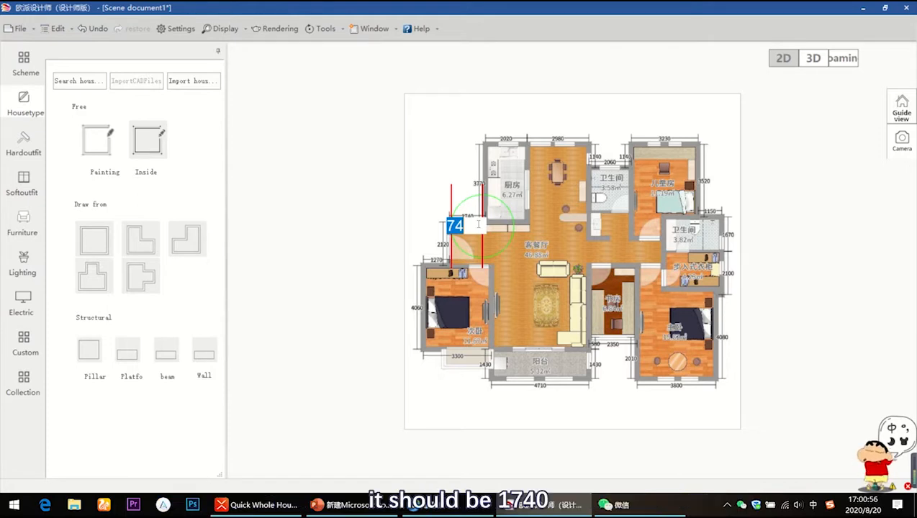
type("1740")
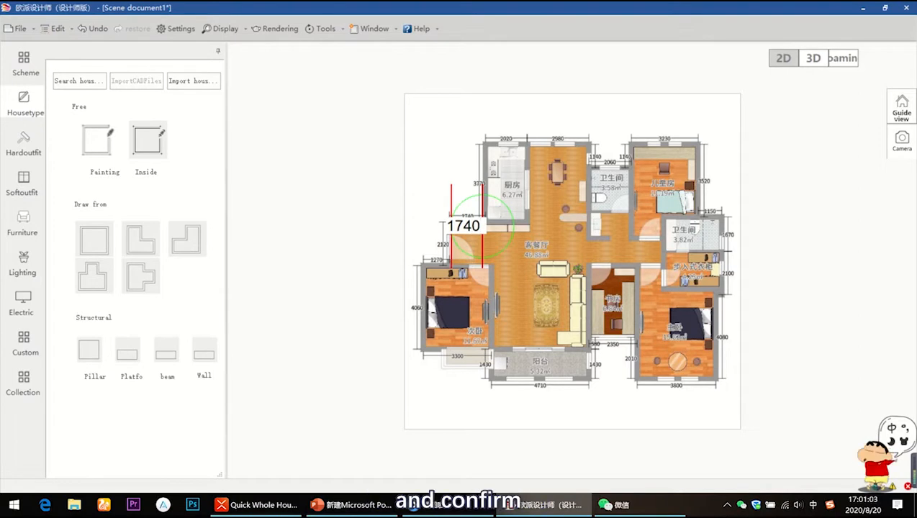
key("Return")
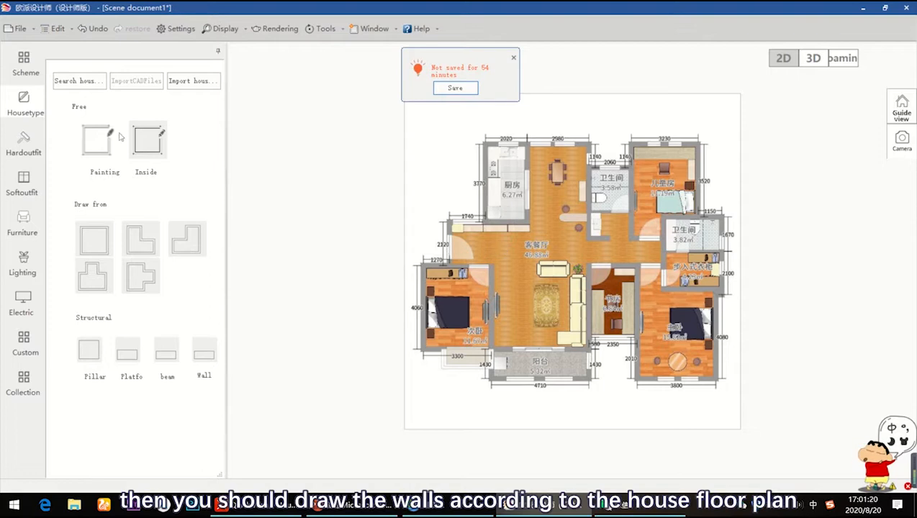
Draw 240 thick outer walls from the entrance corner around the kitchen and dining area to the upper bathroom's corner
left_click(97, 143)
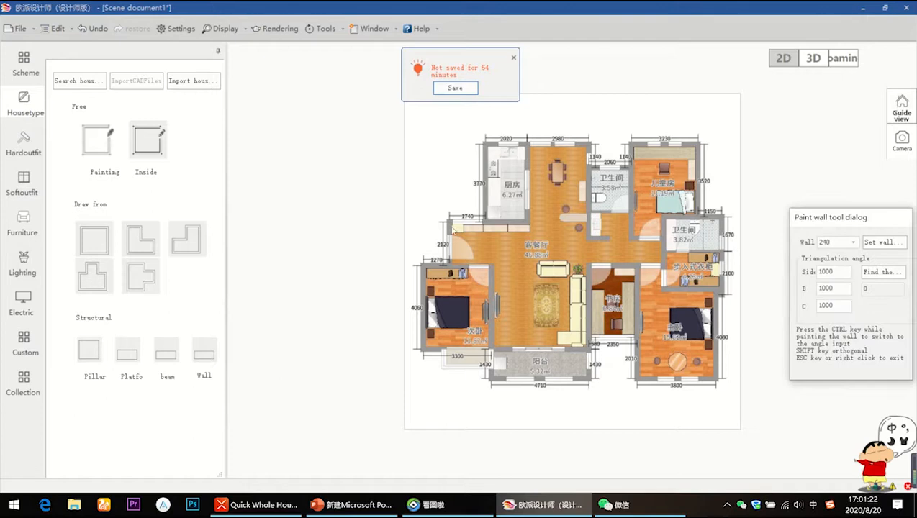
left_click(451, 228)
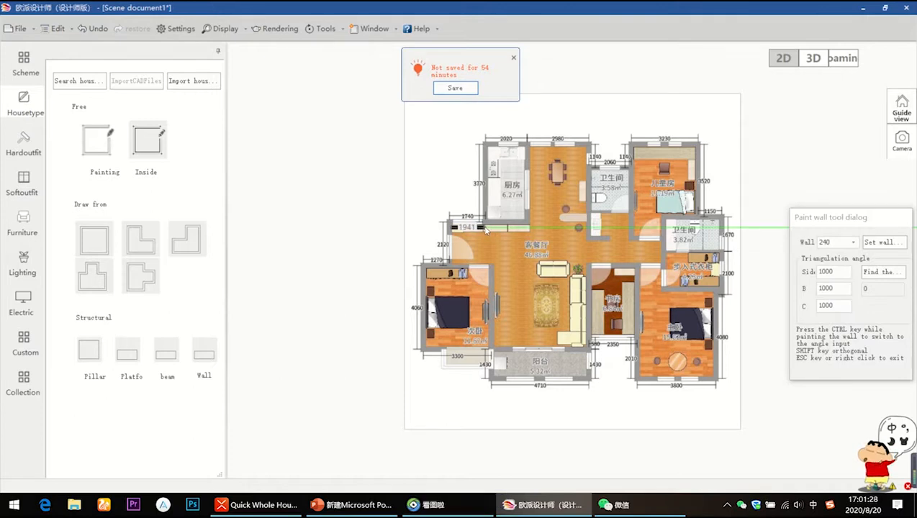
left_click(484, 228)
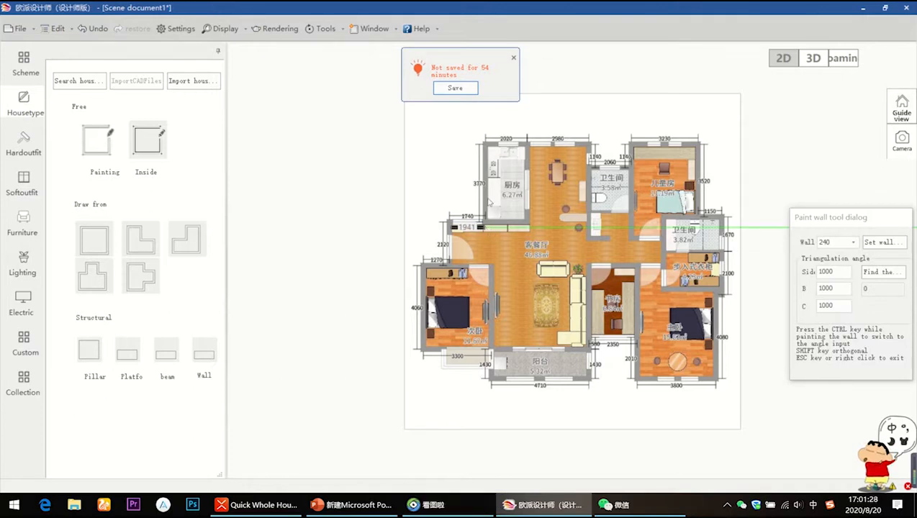
left_click(485, 144)
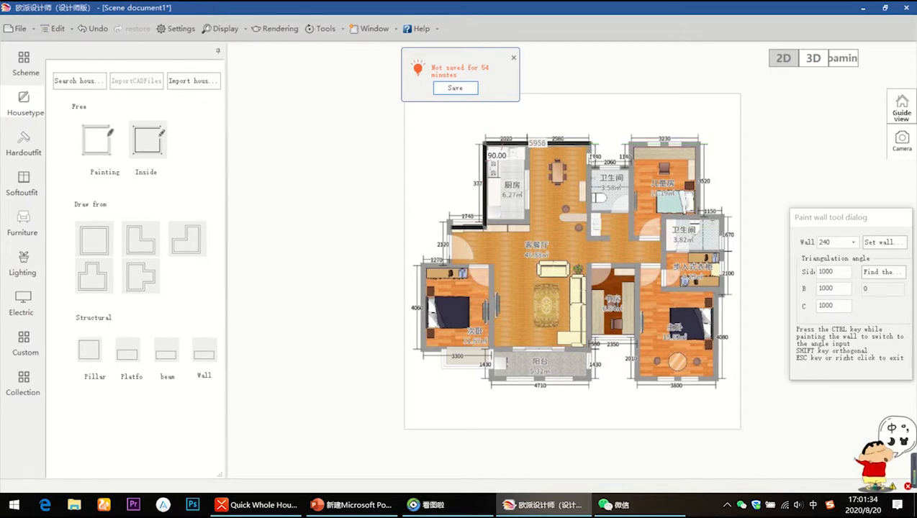
left_click(591, 144)
left_click(591, 167)
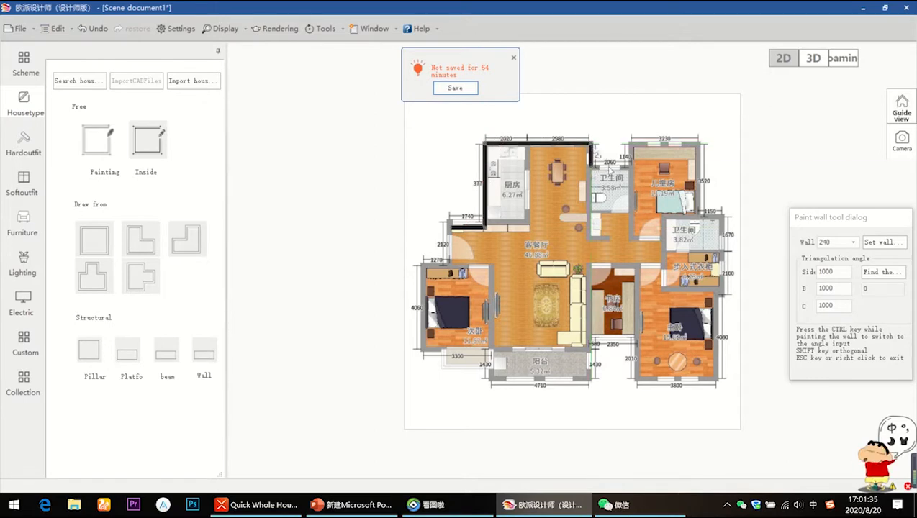
Continue the outer walls along the upper bathroom and around the top and outer side of the children's room (儿童房)
left_click(631, 168)
left_click(630, 144)
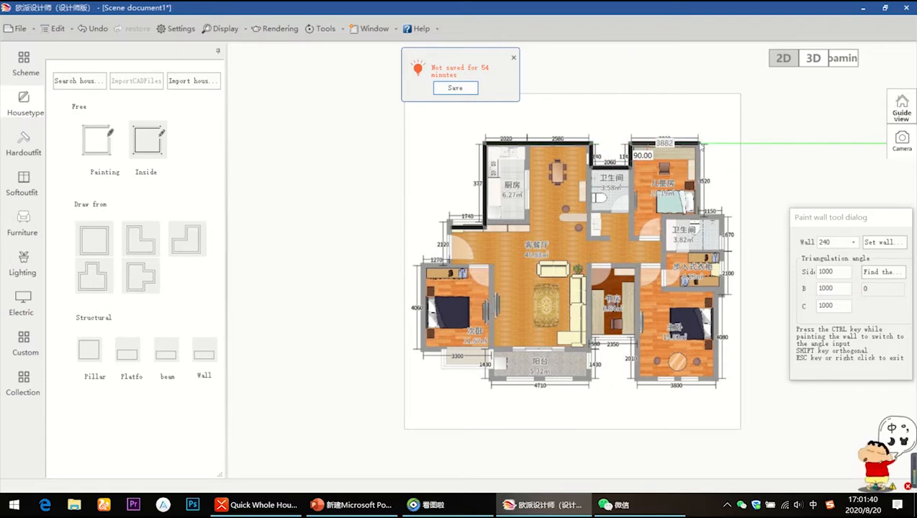
left_click(698, 145)
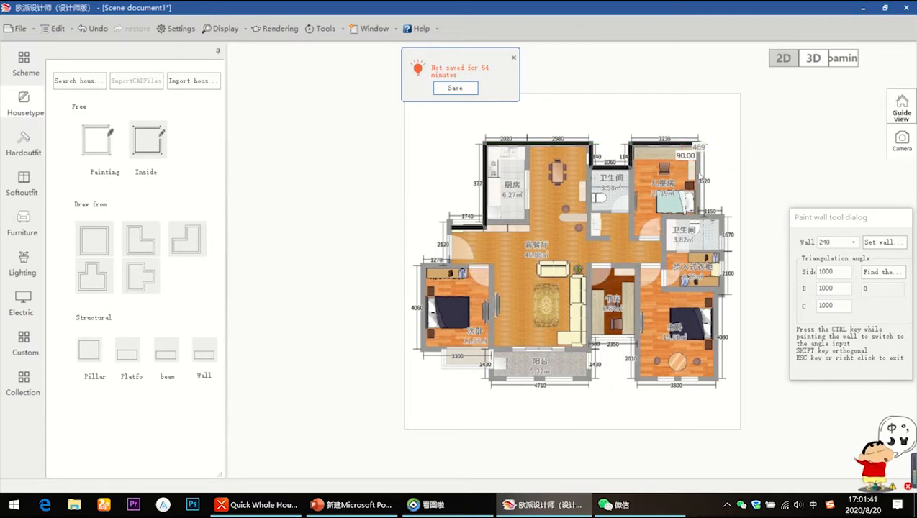
left_click(698, 215)
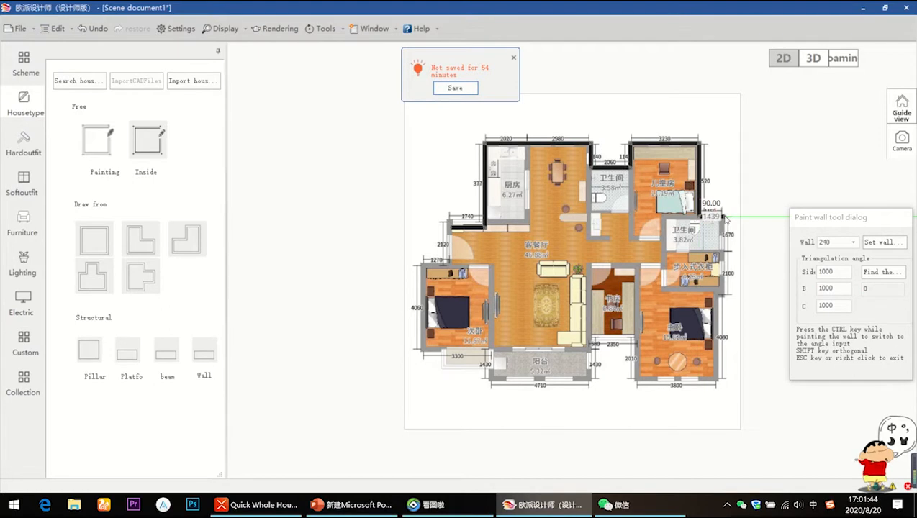
Continue the outer walls around the second bathroom, walk-in closet and master bedroom (主卧), up to the study's lower corner
left_click(724, 215)
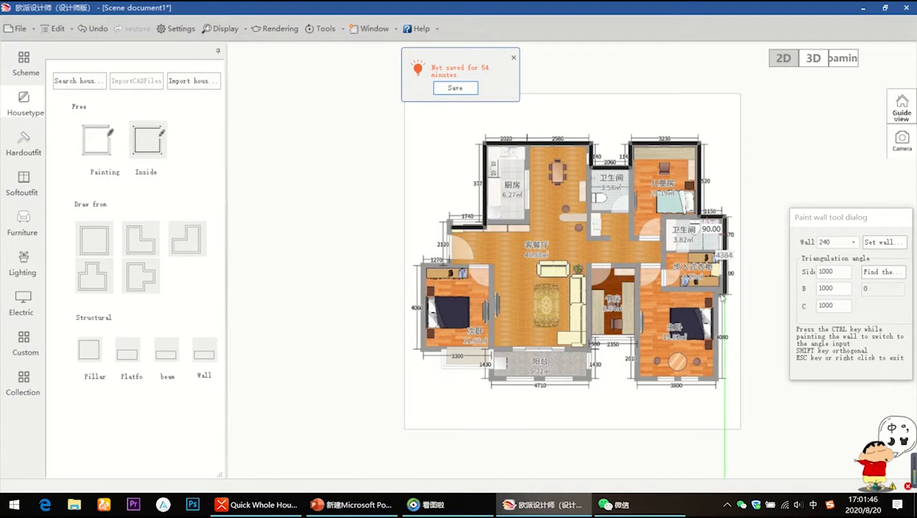
left_click(725, 270)
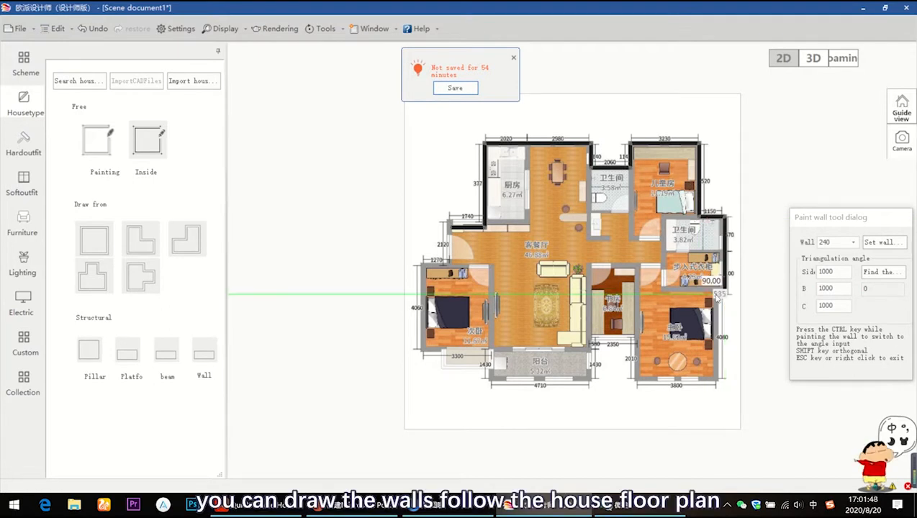
left_click(715, 303)
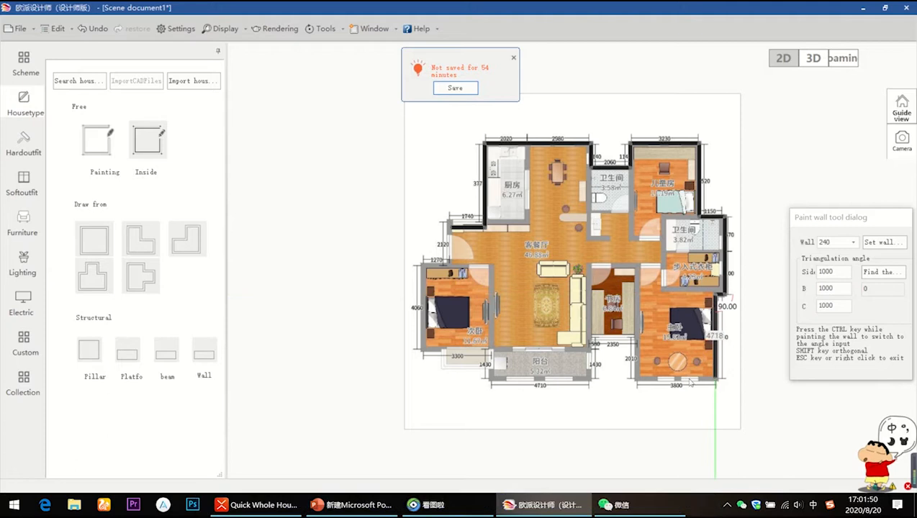
left_click(716, 377)
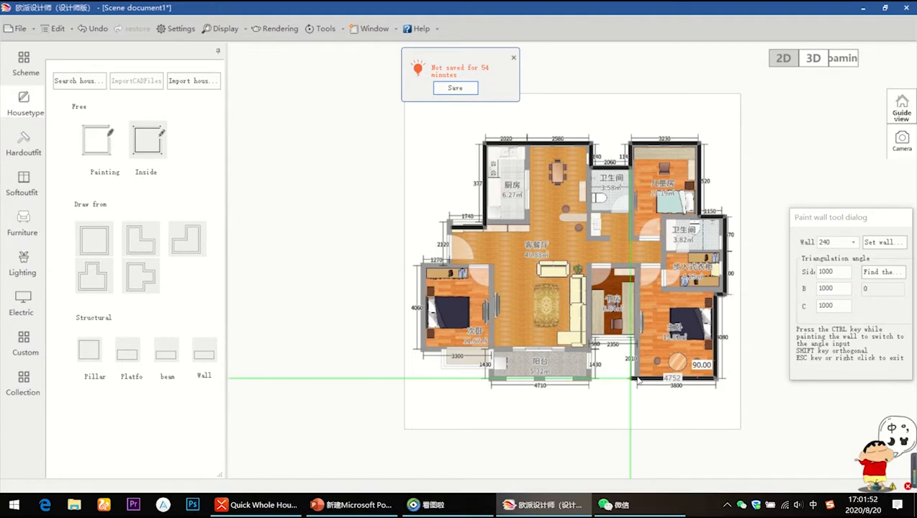
left_click(631, 378)
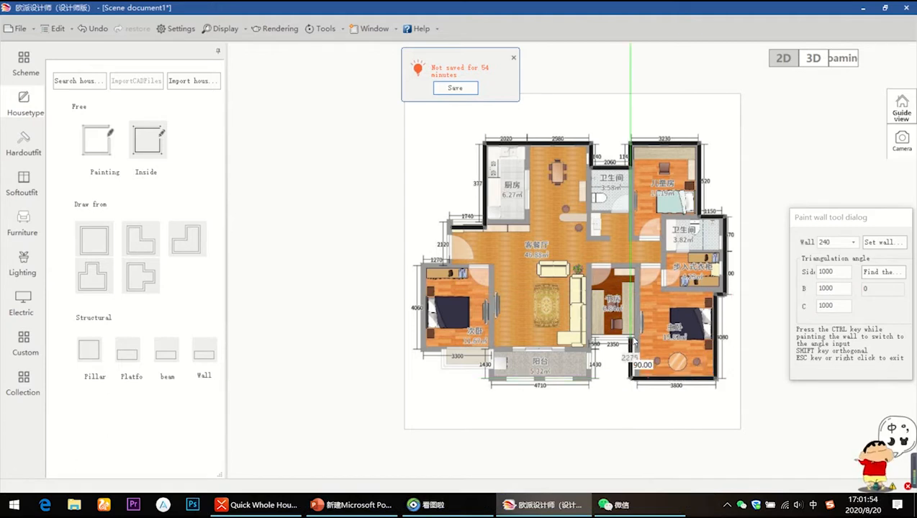
left_click(632, 337)
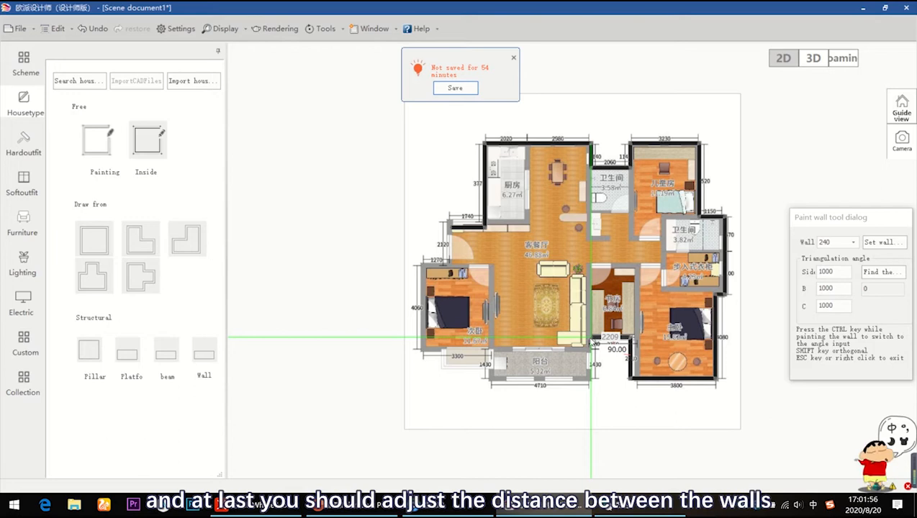
Continue the outer walls below the study, around the balcony (阳台) and along the lower and outer sides of the second bedroom (次卧)
left_click(592, 339)
left_click(592, 377)
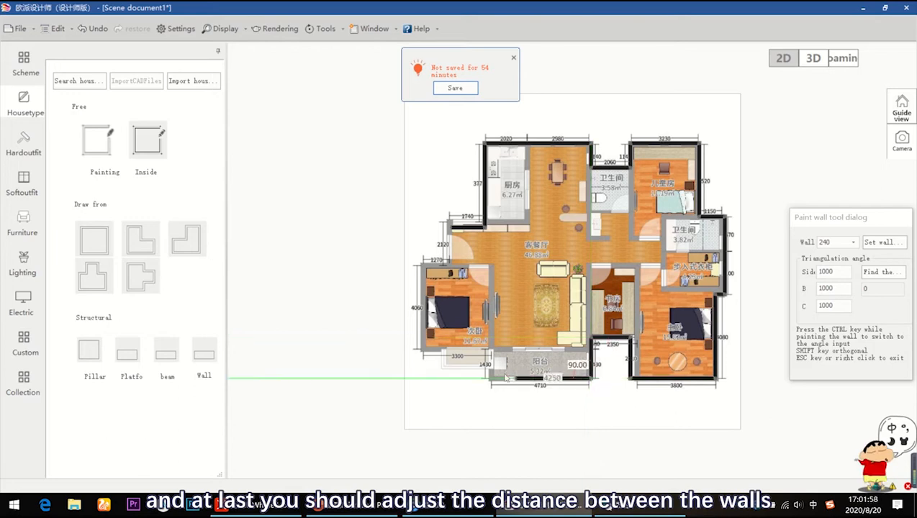
left_click(485, 377)
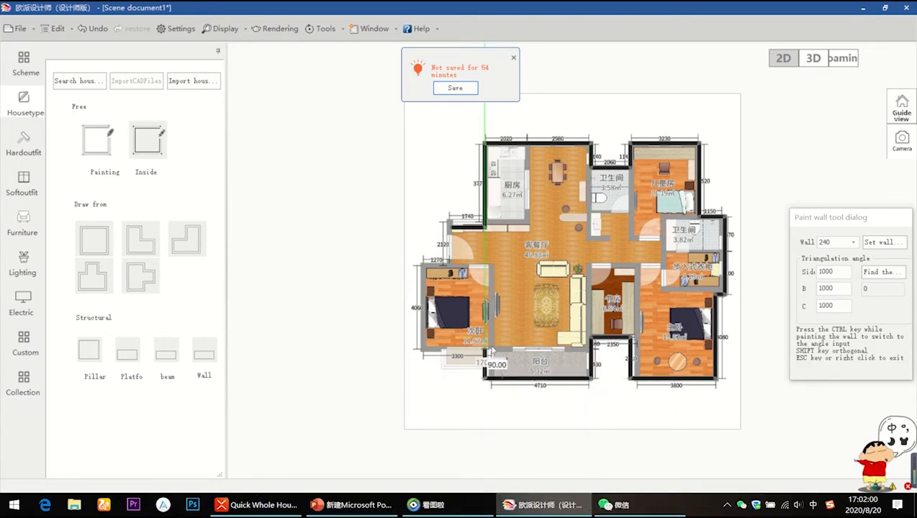
left_click(486, 346)
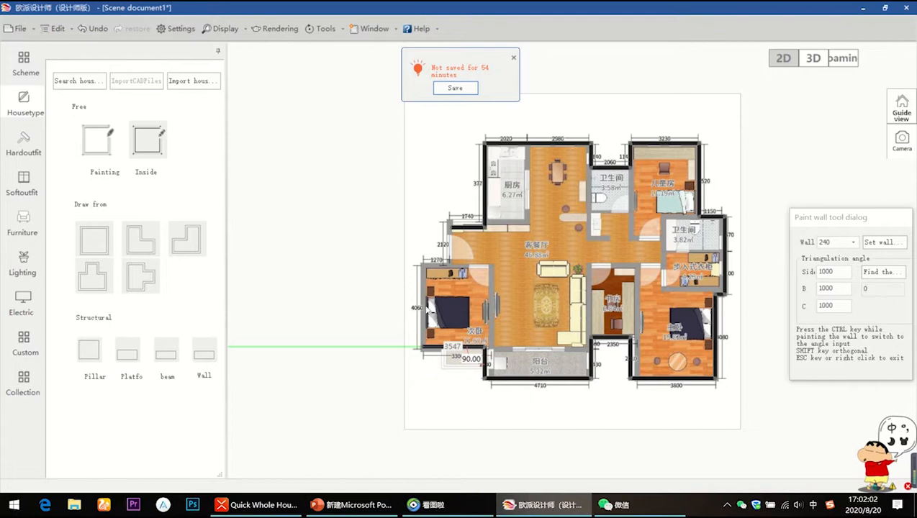
left_click(422, 347)
left_click(422, 264)
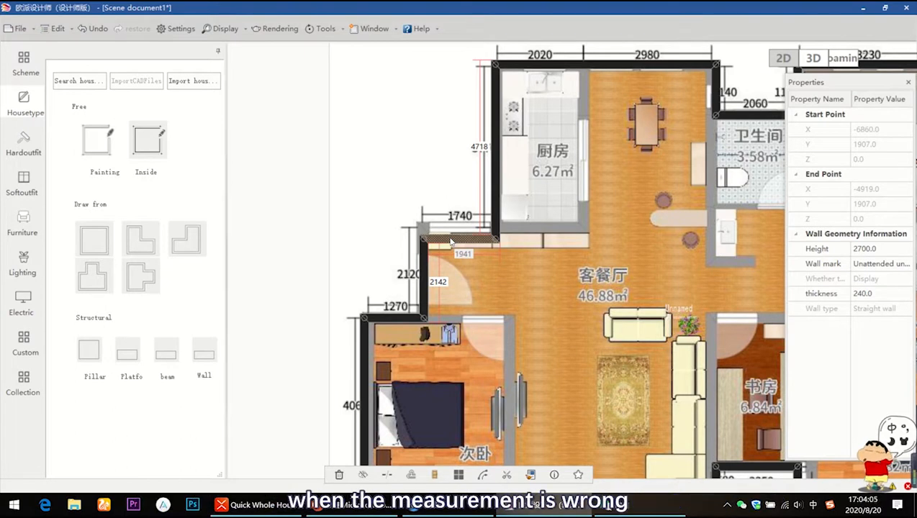
left_click(193, 80)
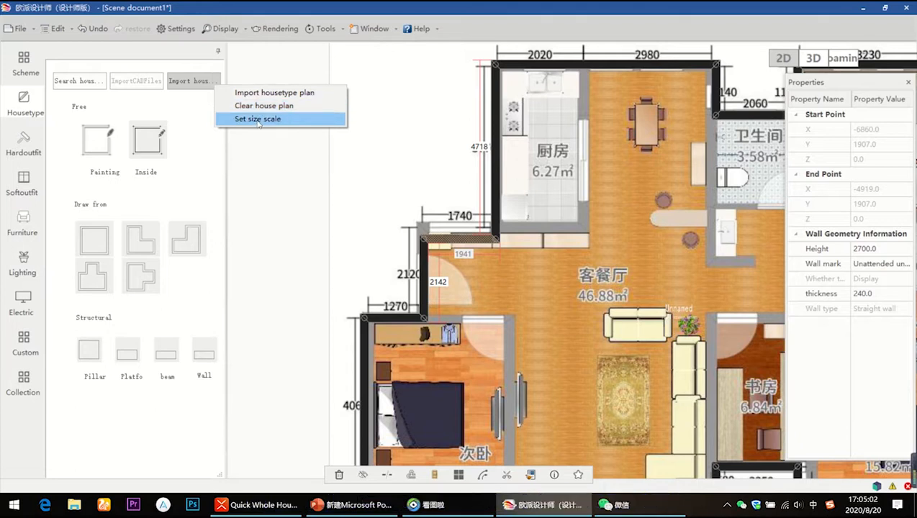
left_click(266, 168)
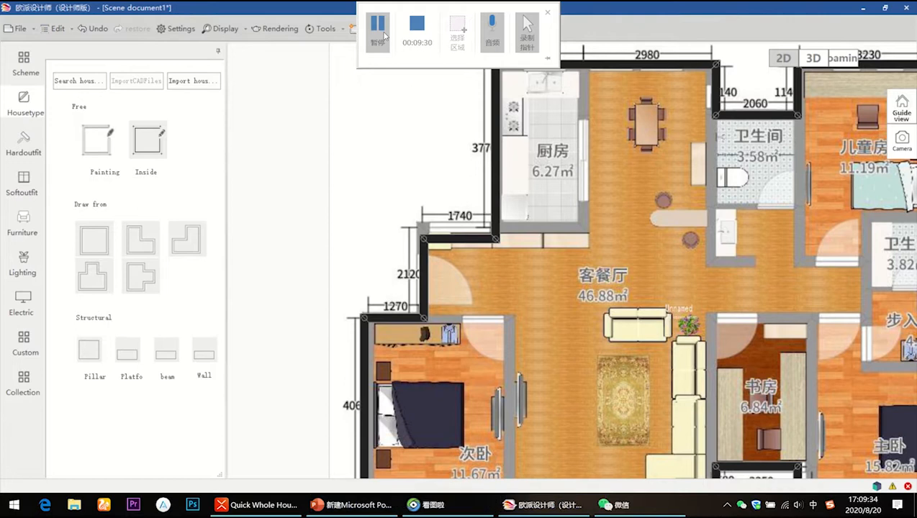
Draw 240 thick walls along the kitchen's (厨房) lower edge and up its dining-area side to the outer wall
left_click(97, 141)
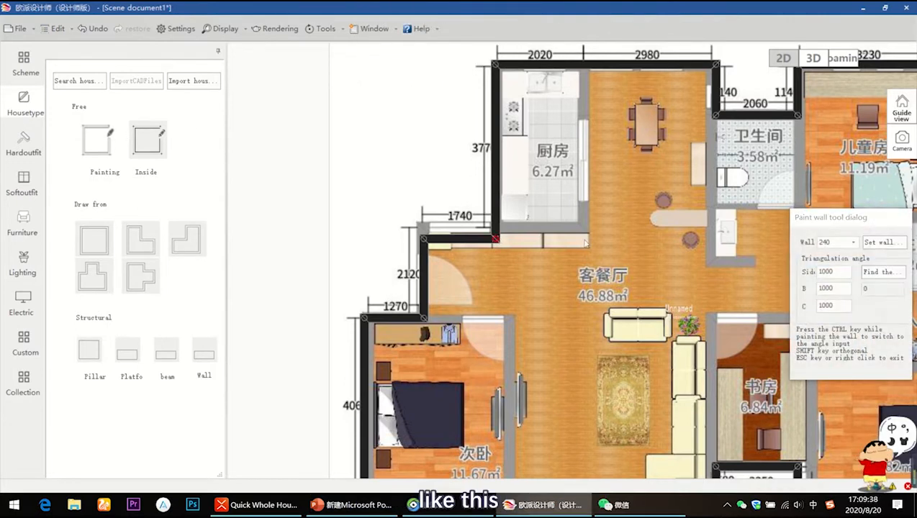
left_click(585, 240)
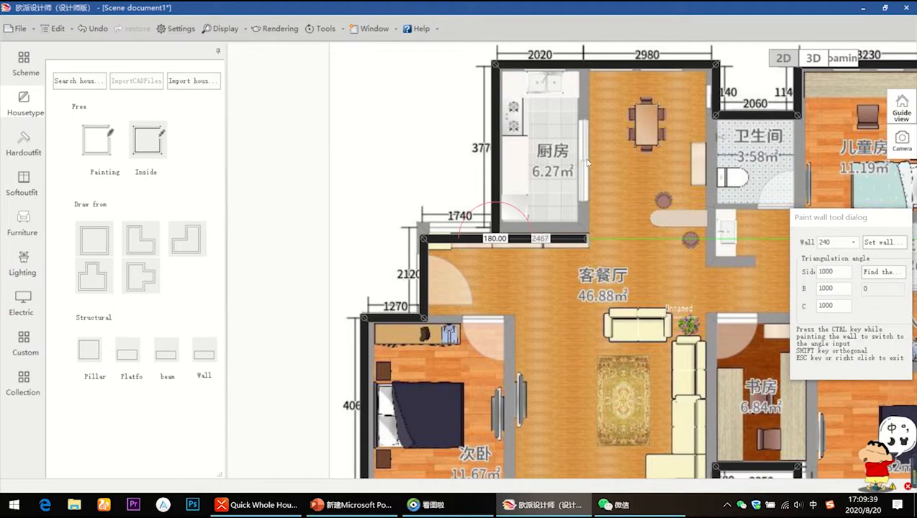
left_click(587, 72)
right_click(586, 72)
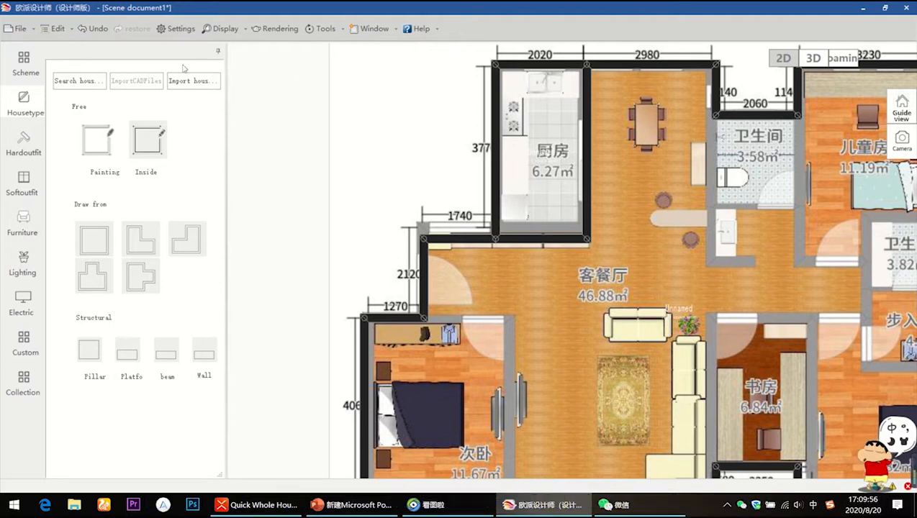
Open the saved scene file named fast from the 快速全屋方案设计 folder
left_click(22, 28)
left_click(43, 64)
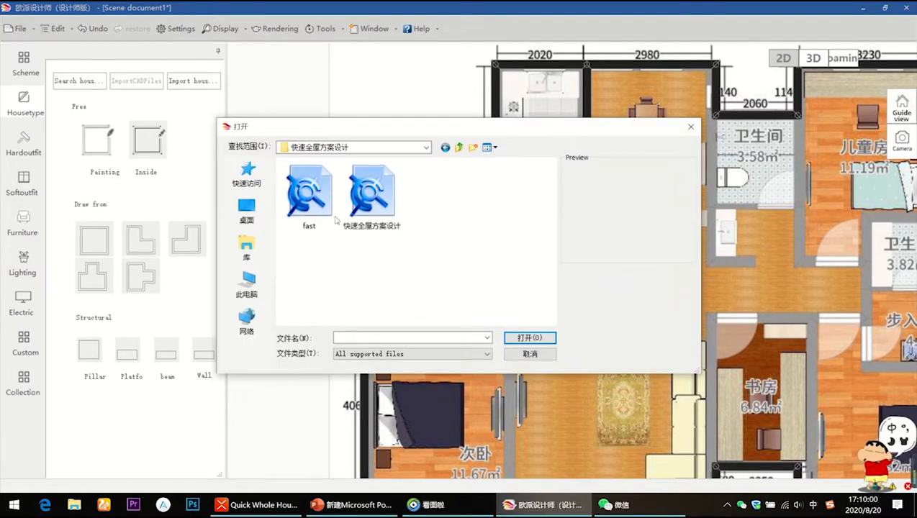
double_click(322, 195)
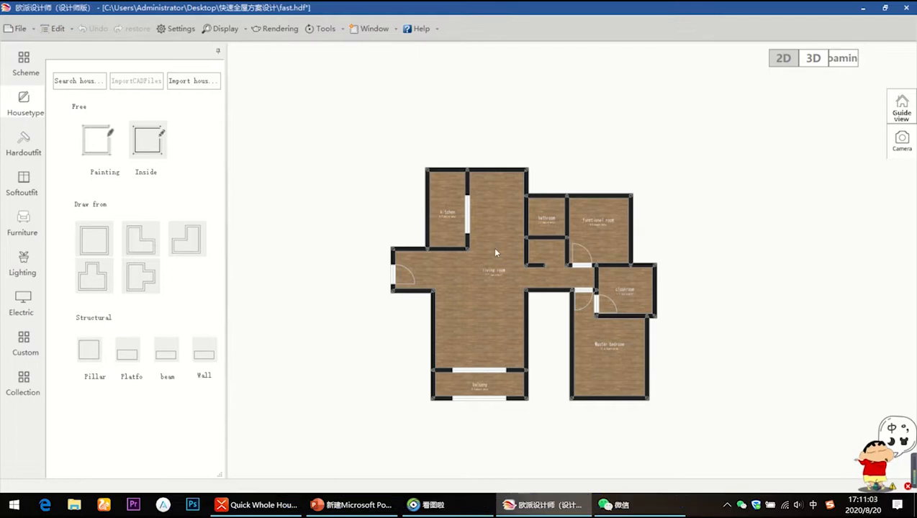
Set the function area name of the large central room to living room
left_click(495, 253)
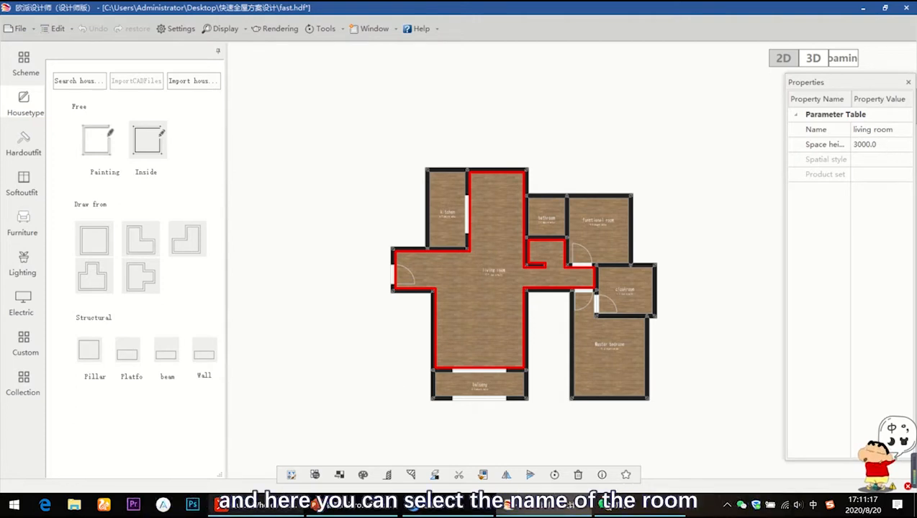
left_click(291, 475)
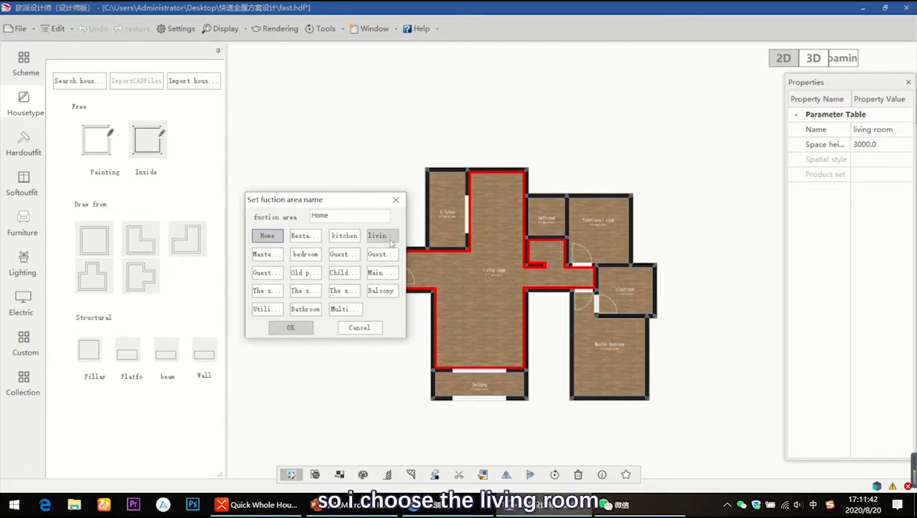
left_click(383, 244)
left_click(291, 327)
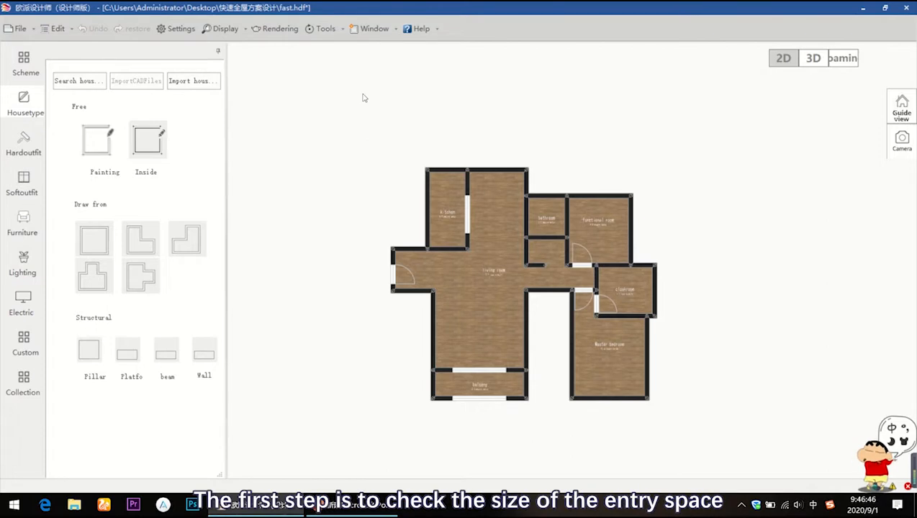
left_click(466, 274)
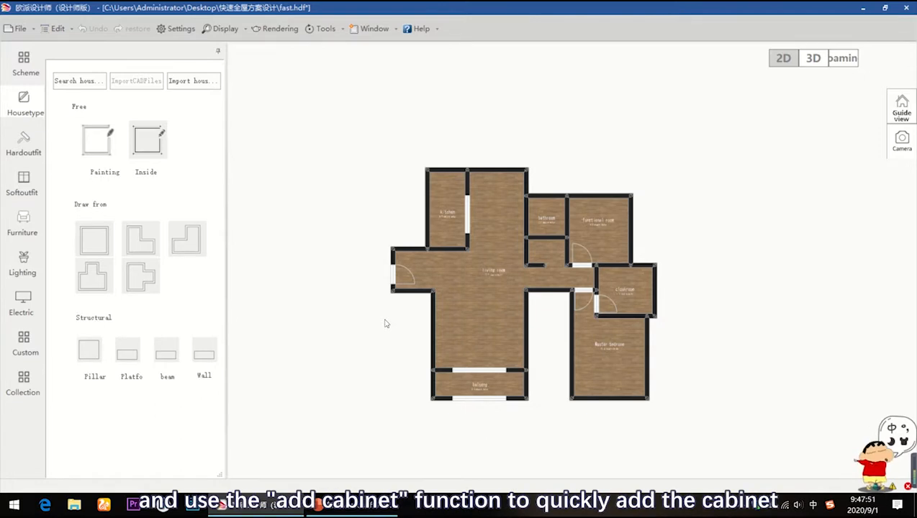
Enter custom wardrobe design with the Oppein brand and Exp retail channel, and open the ready-made cabinet library
left_click(26, 345)
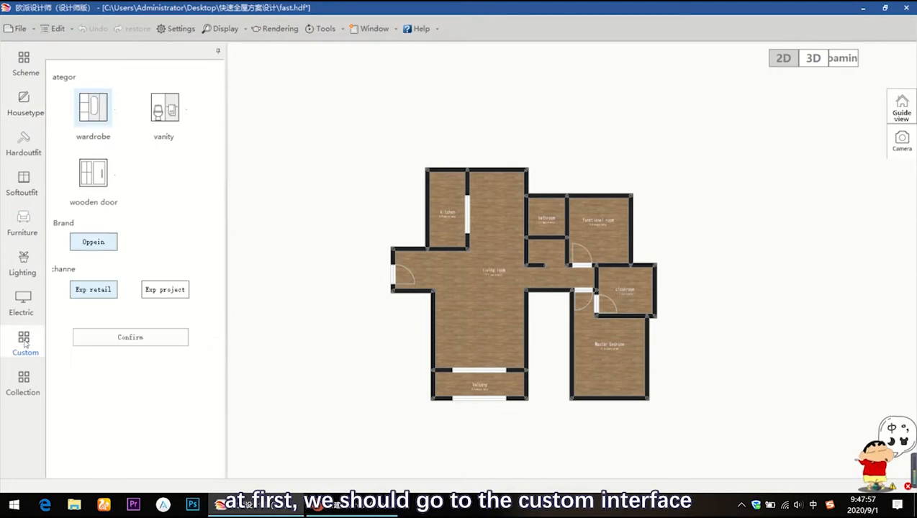
left_click(119, 337)
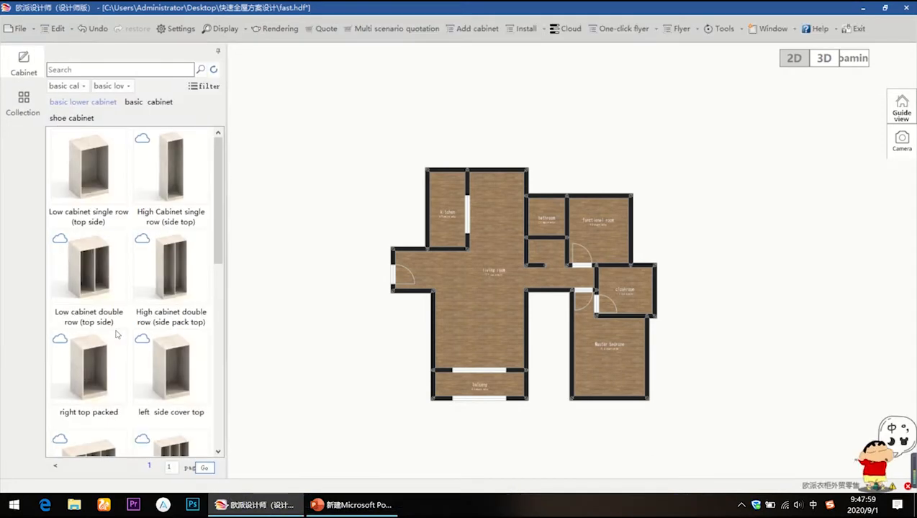
left_click(477, 30)
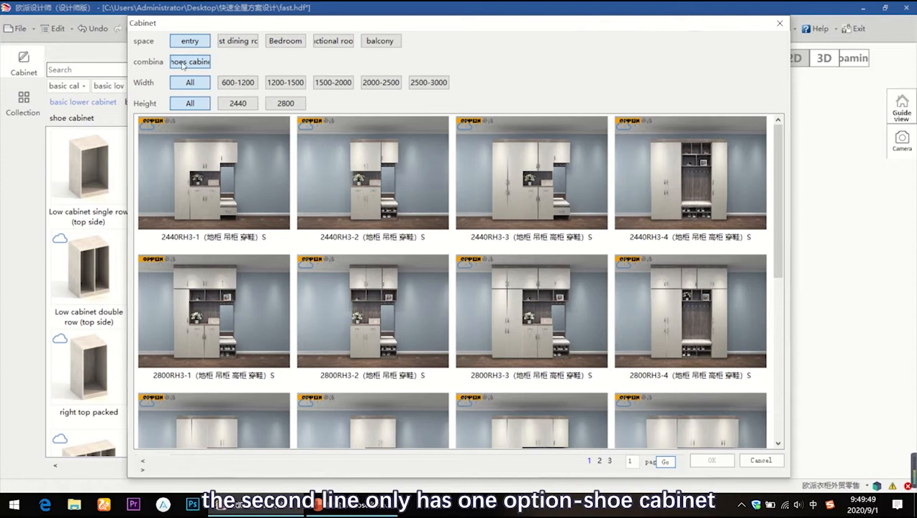
Filter entry shoe cabinets by width 1500-2000 and height 2800, and place 2800RH3-1 against the entry's longer wall beside the kitchen
left_click(232, 45)
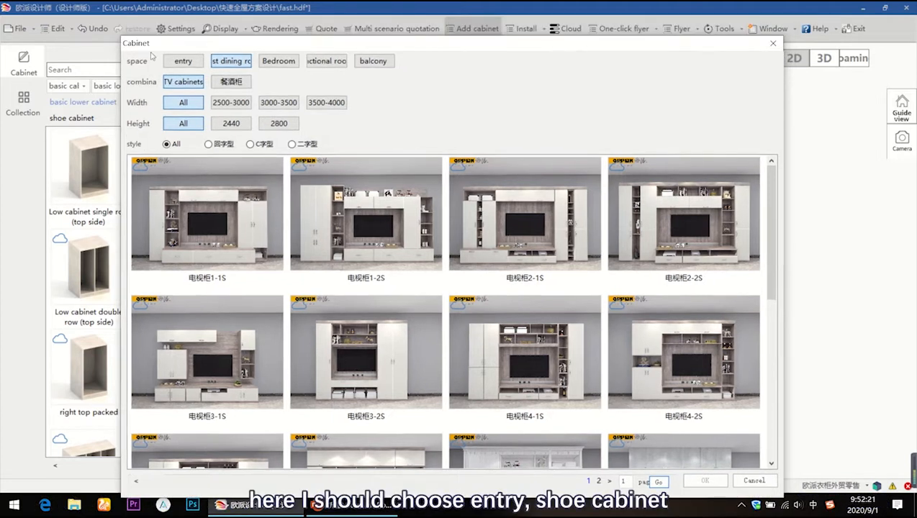
left_click(174, 63)
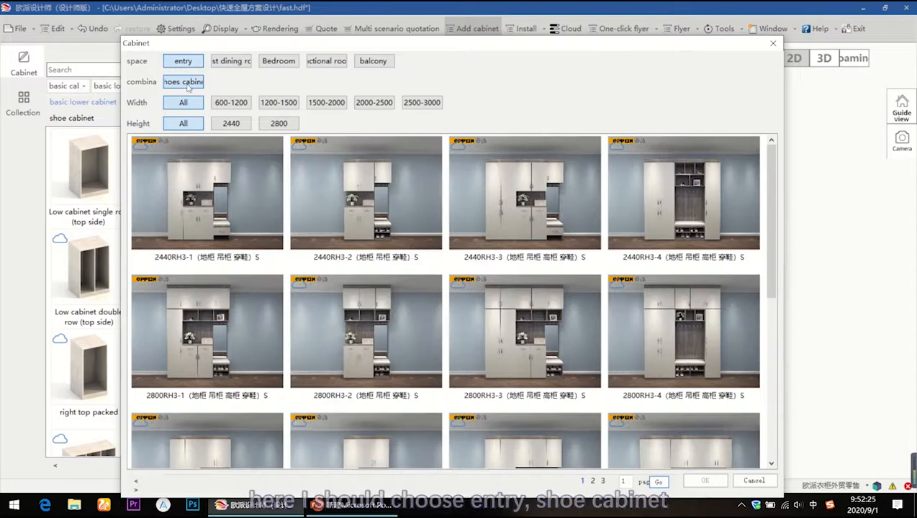
left_click(327, 105)
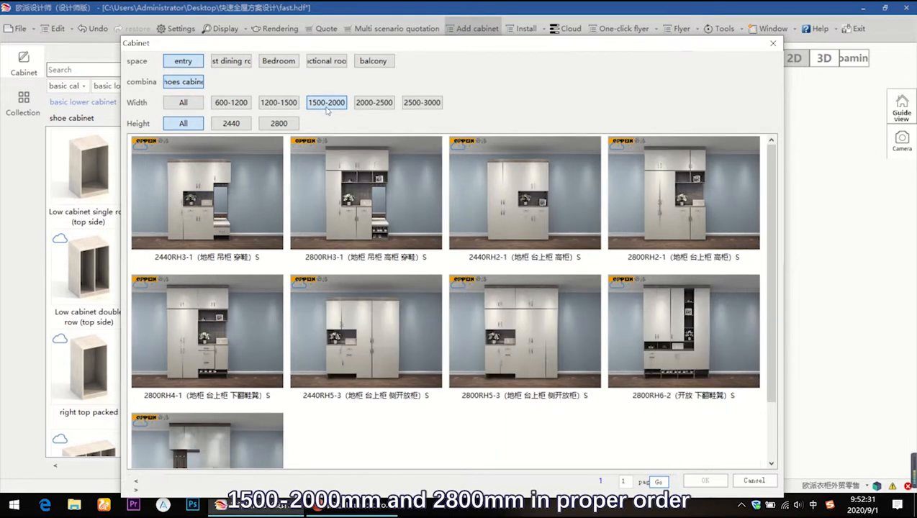
left_click(282, 126)
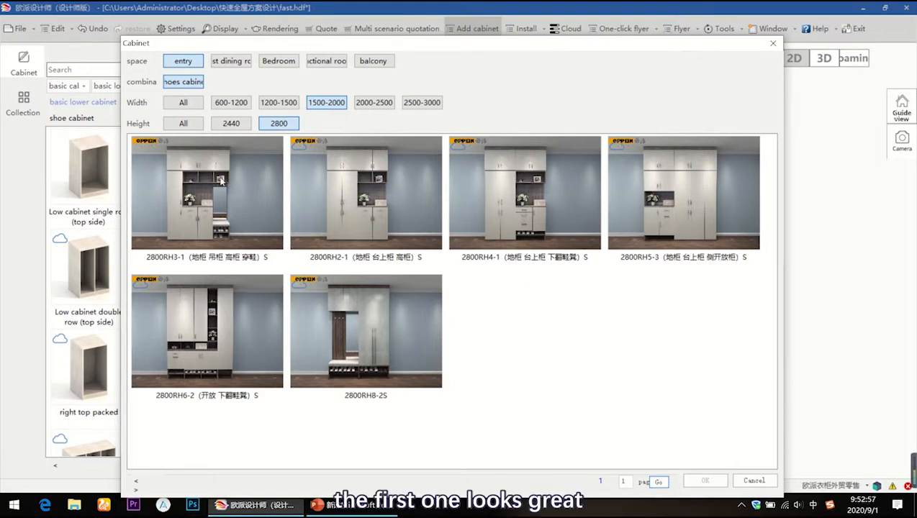
double_click(221, 181)
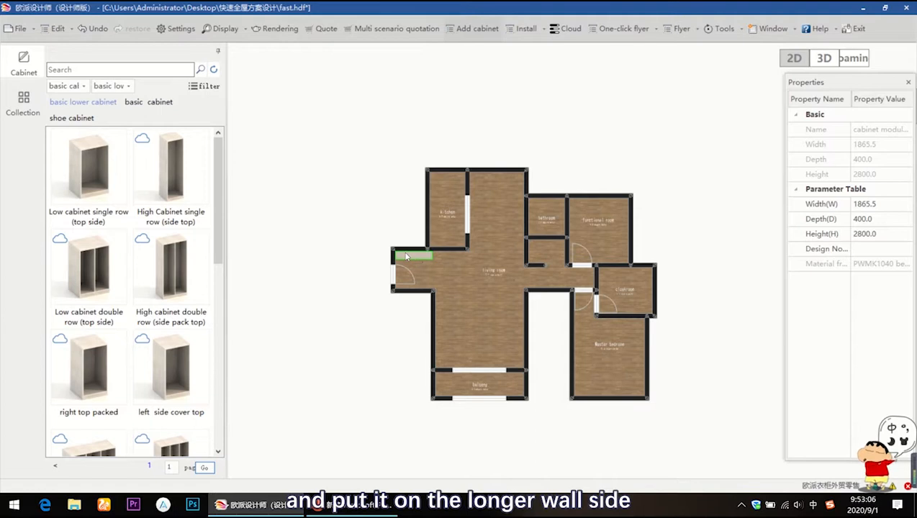
left_click(407, 256)
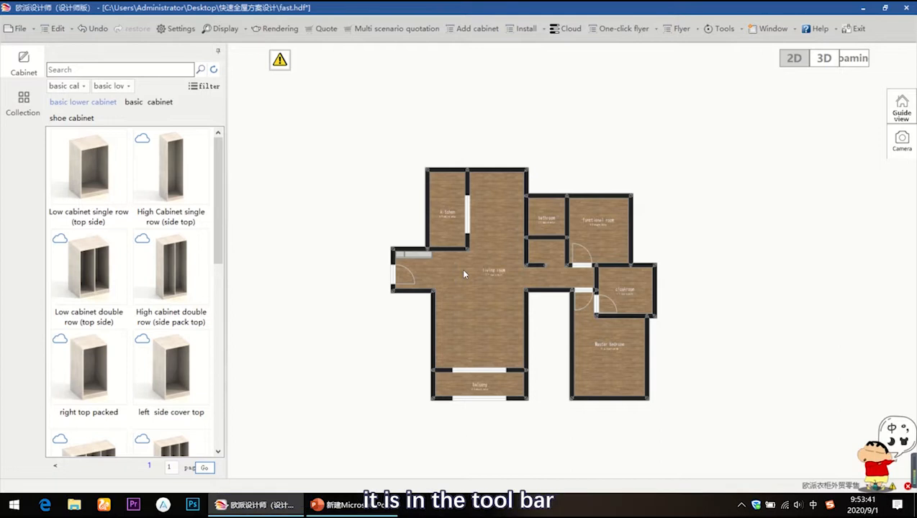
Run the product process update on the scene
left_click(722, 29)
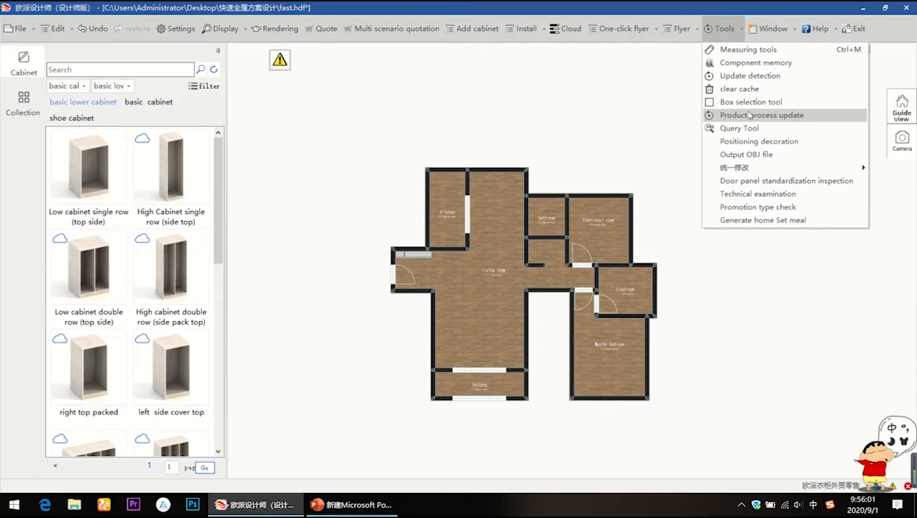
left_click(750, 115)
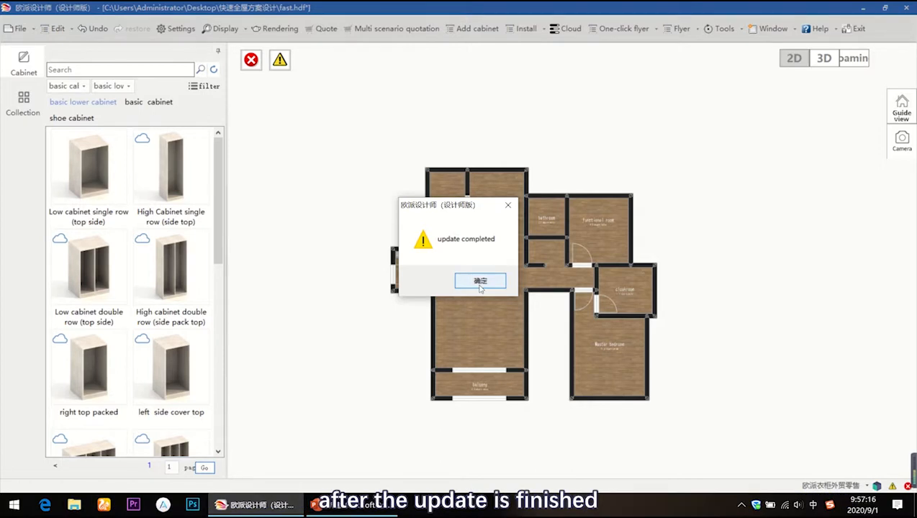
left_click(493, 281)
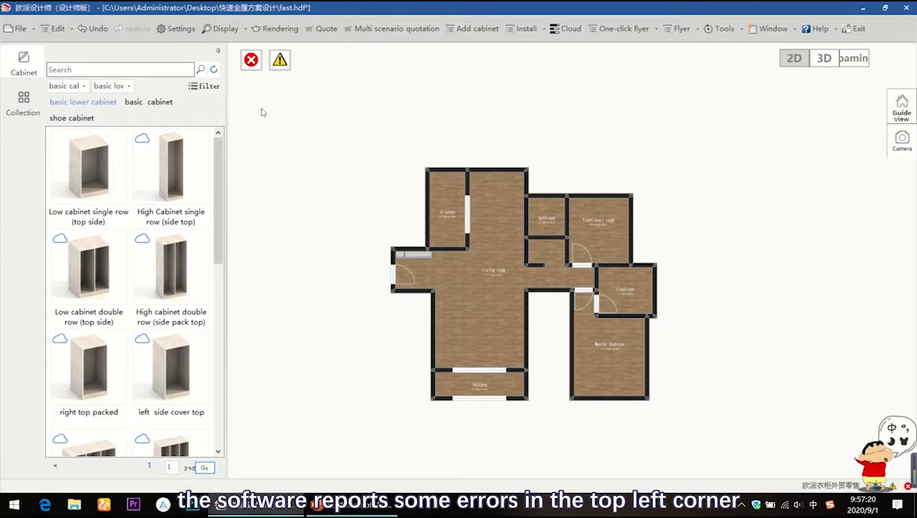
Check the reported process errors and ungroup the shoe cabinet in the entry
left_click(251, 60)
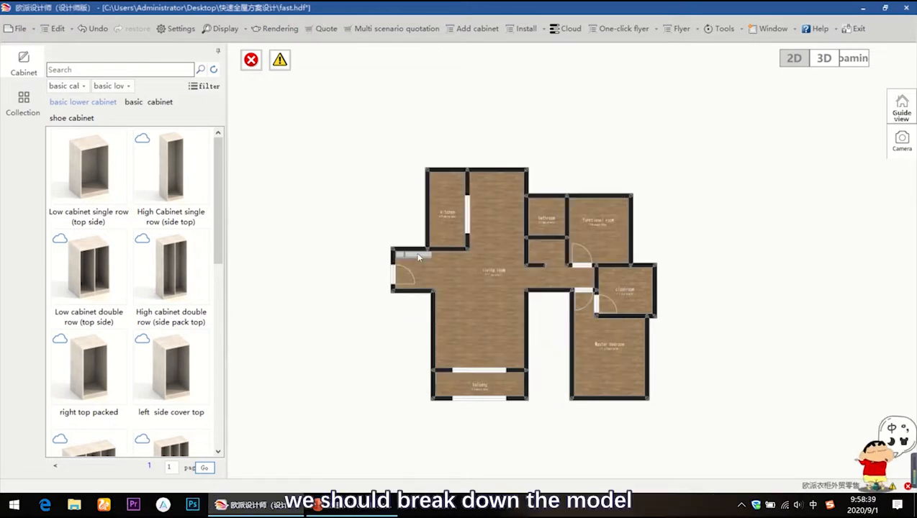
left_click(417, 256)
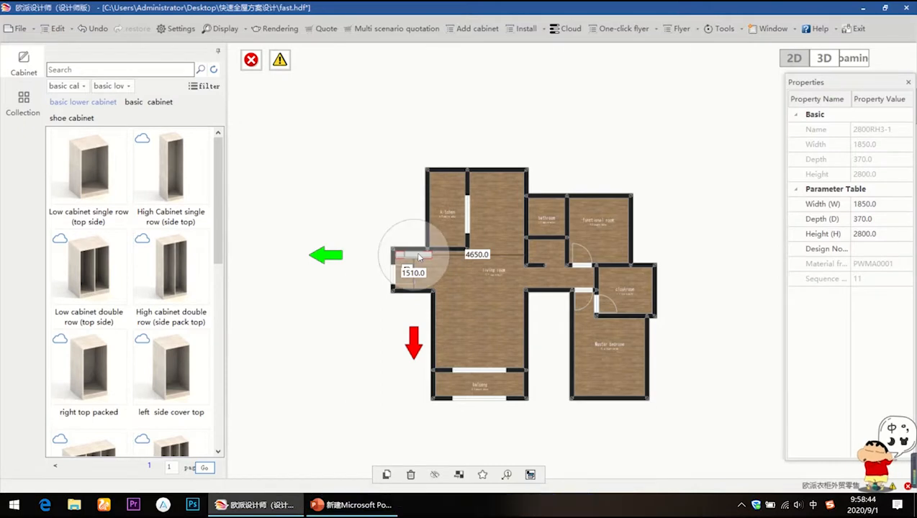
key("ctrl+b")
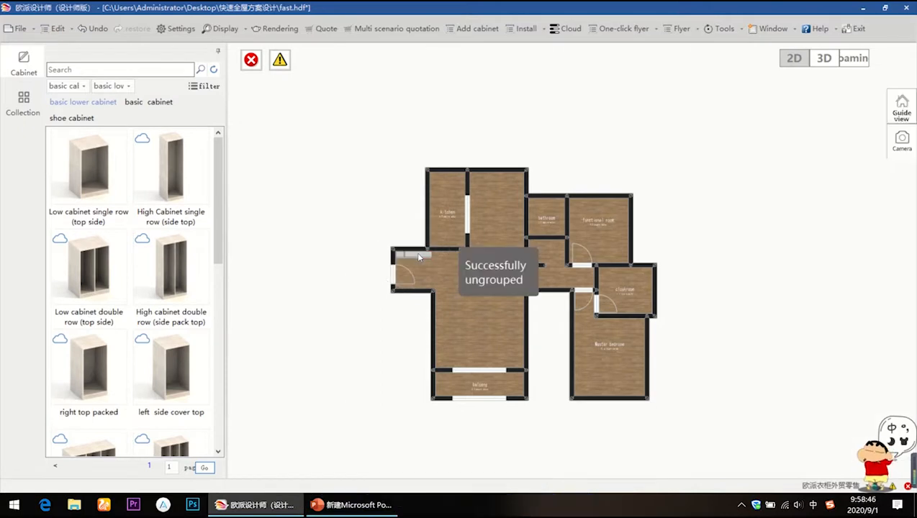
Open the process inspection warning list, move it aside and bring the entry shoe cabinet into view in 3D
left_click(250, 59)
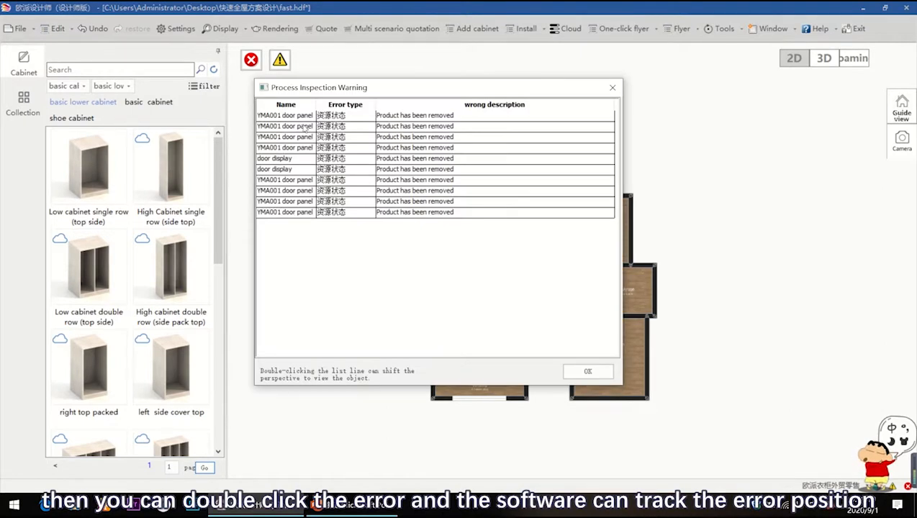
left_click(302, 115)
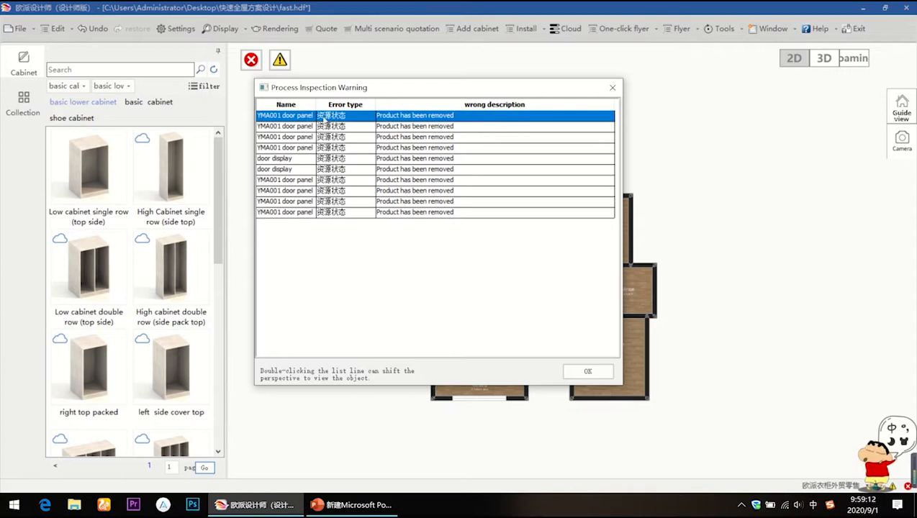
left_click_drag(448, 85, 218, 97)
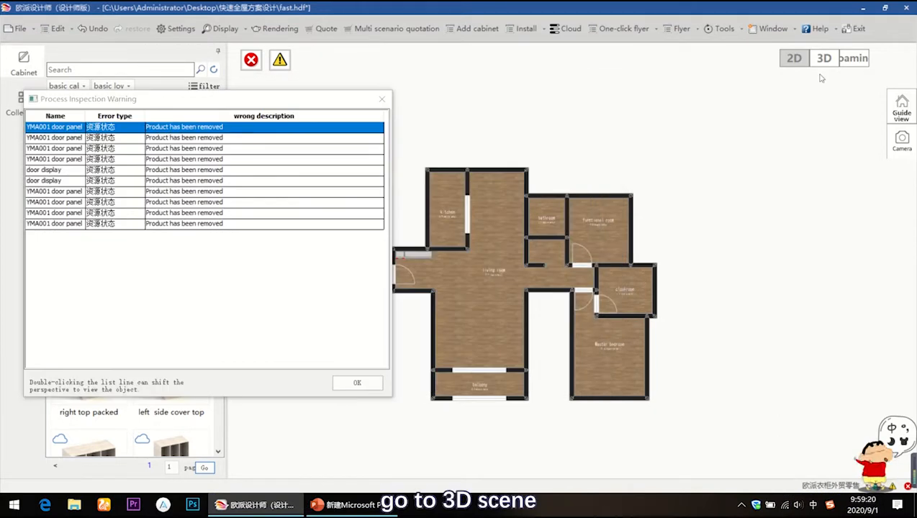
left_click(826, 61)
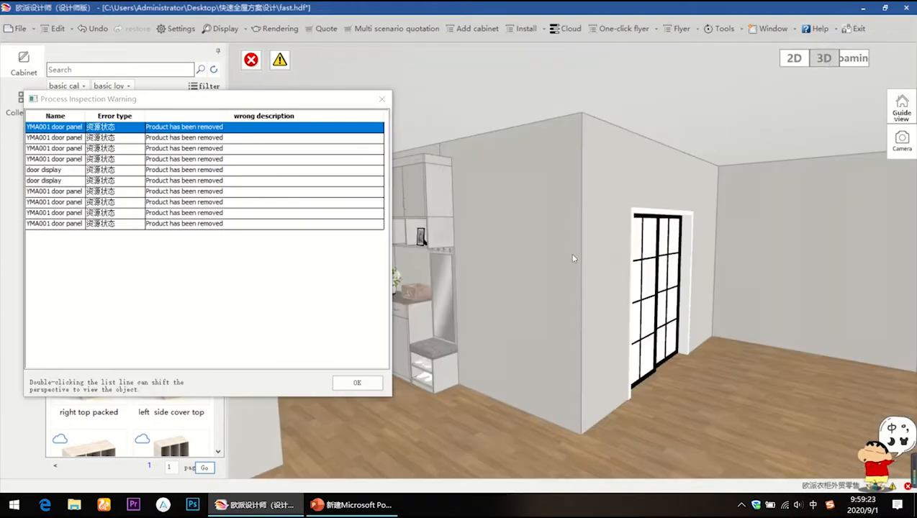
middle_click_drag(574, 258, 526, 258)
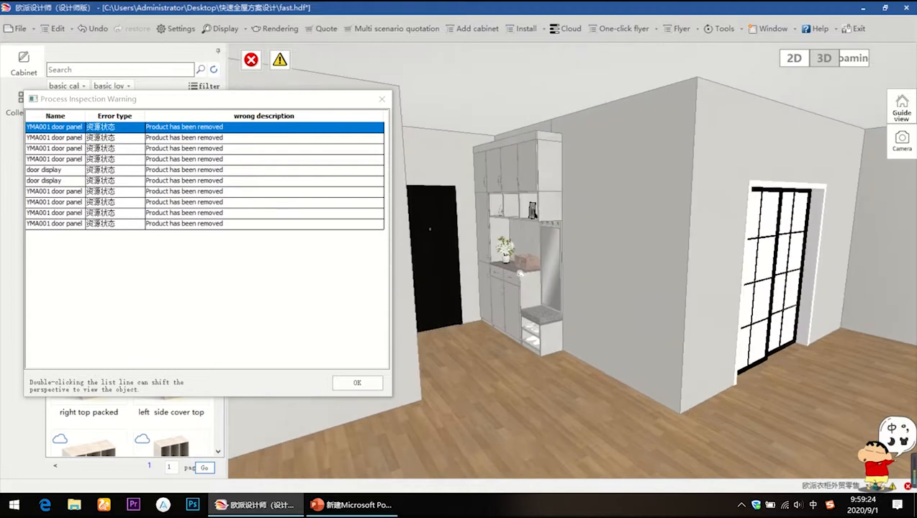
Locate the first listed YMA001 door panel on the shoe cabinet and delete it
double_click(60, 128)
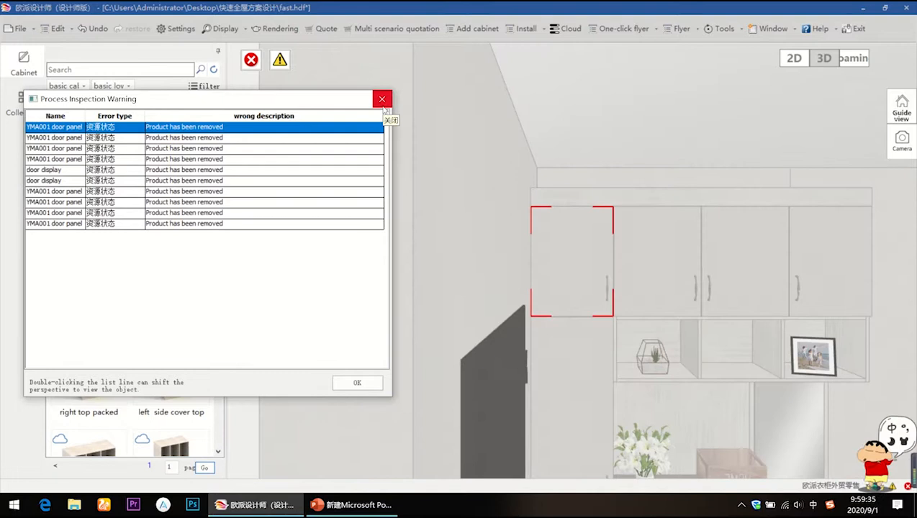
left_click(567, 269)
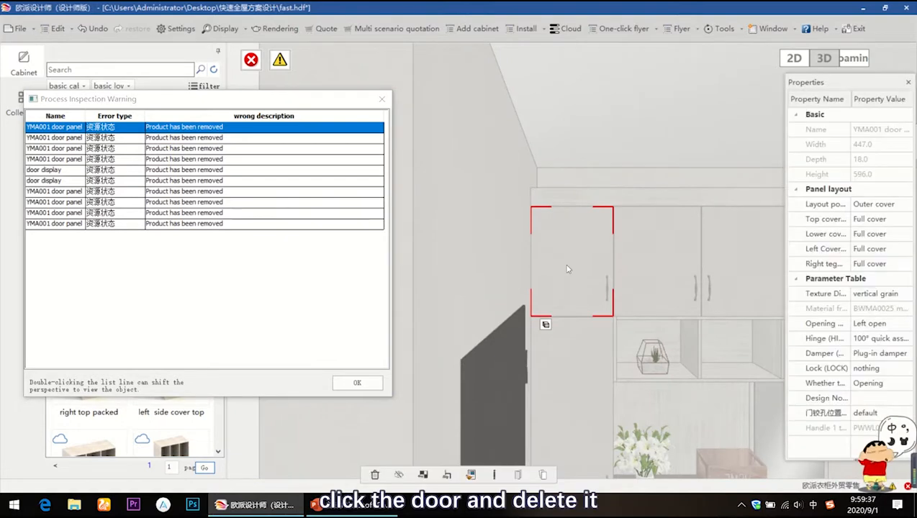
key("Delete")
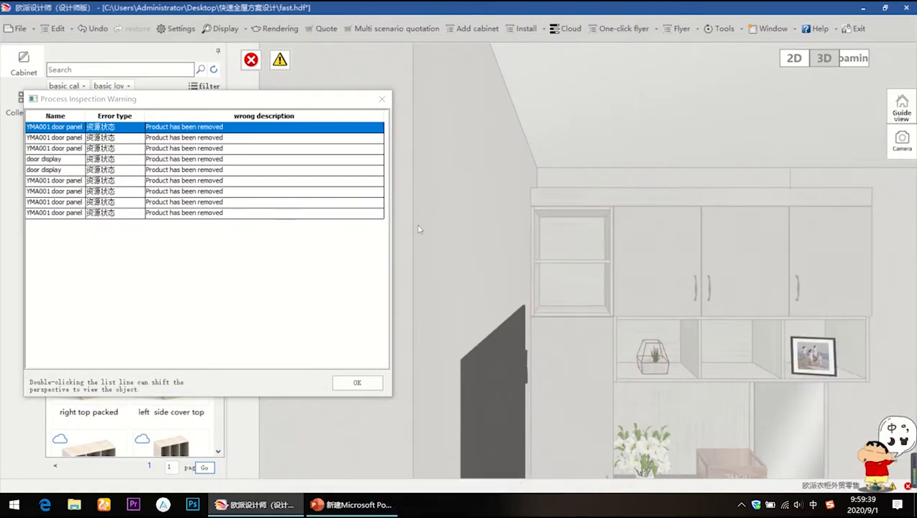
Locate the listed YMA001 door panels on the shoe cabinet's upper section and delete them, including the one at its far end
double_click(225, 128)
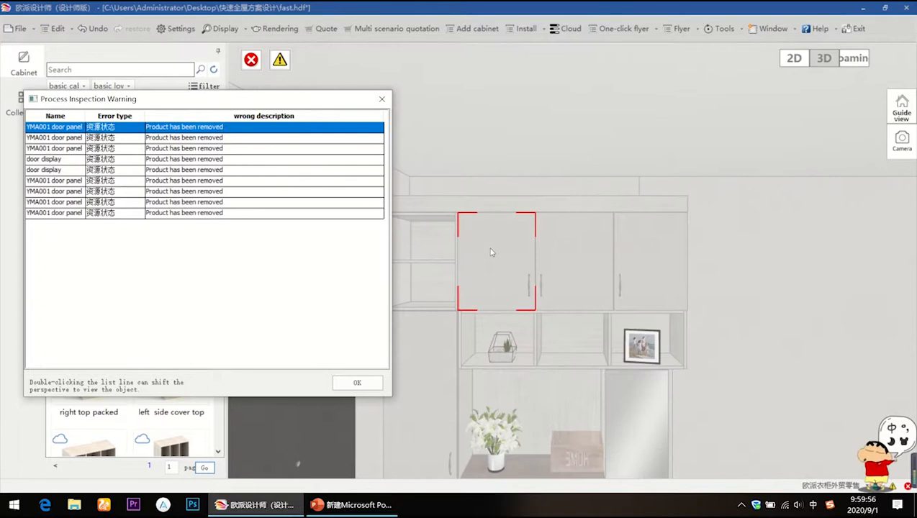
left_click(491, 252)
key("Delete")
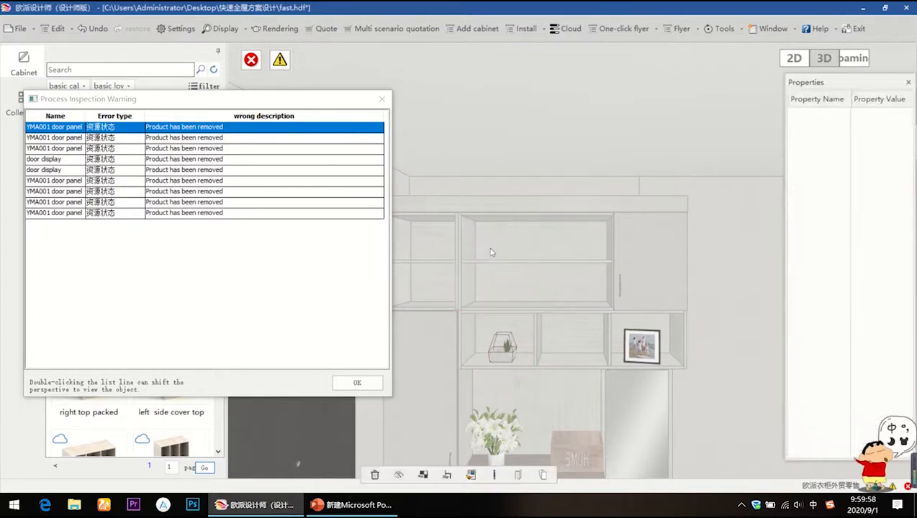
left_click(119, 127)
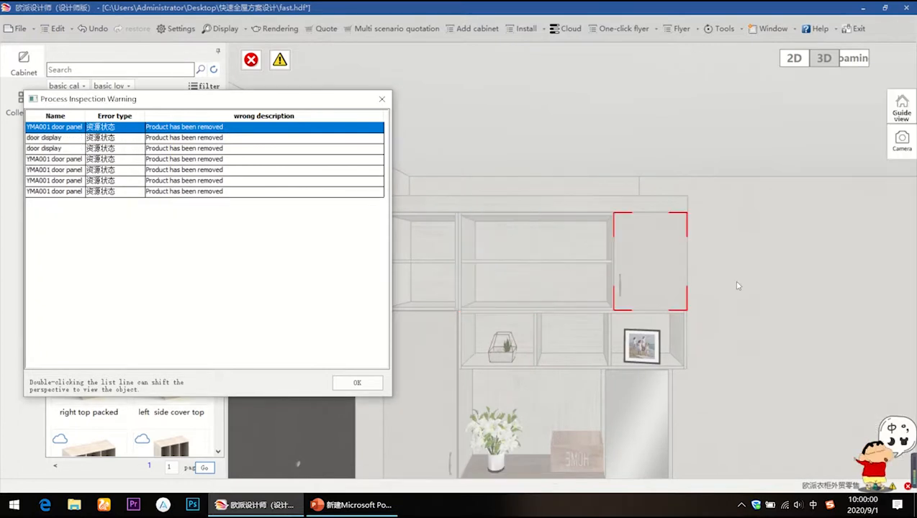
left_click(666, 253)
key("Delete")
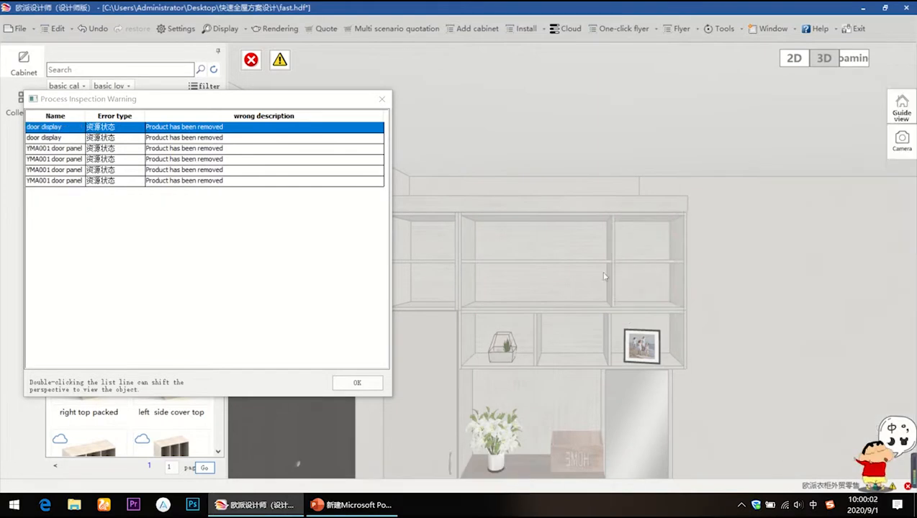
Locate the two listed door display items and delete both drawer fronts below the shoe cabinet's countertop
double_click(196, 128)
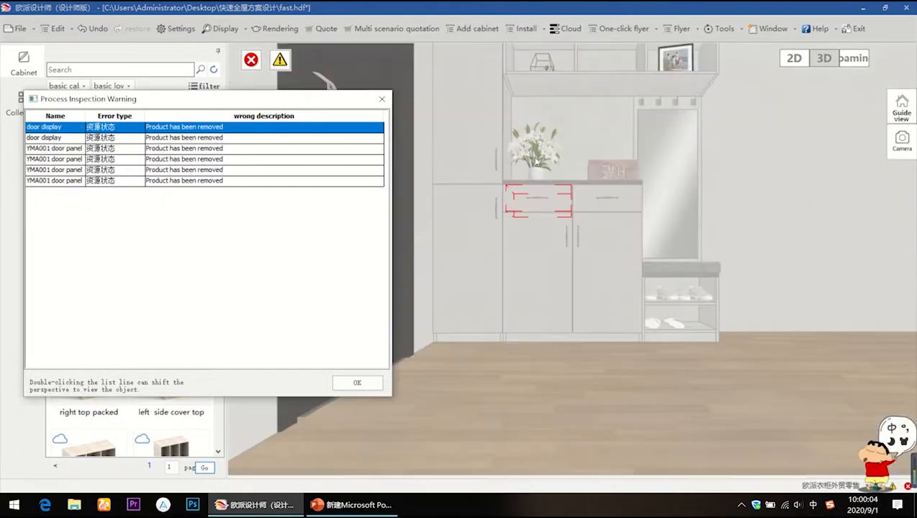
left_click(531, 197)
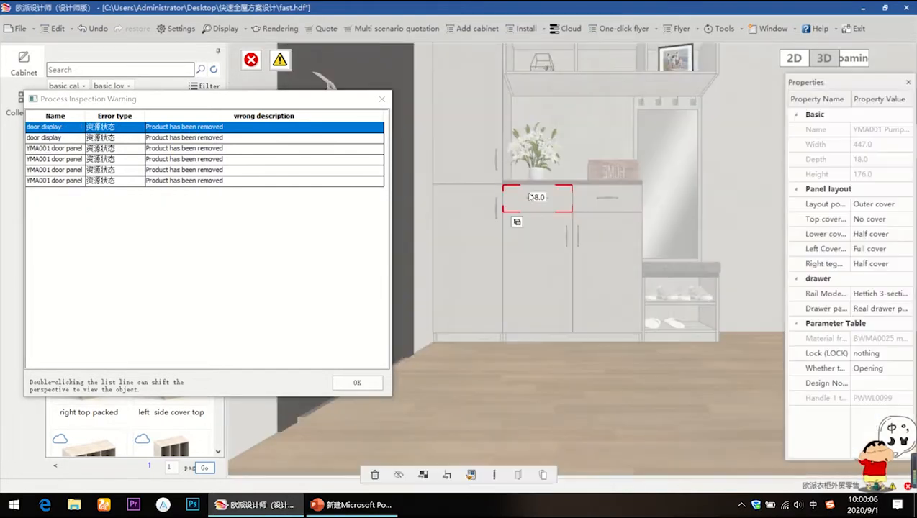
key("Delete")
double_click(205, 128)
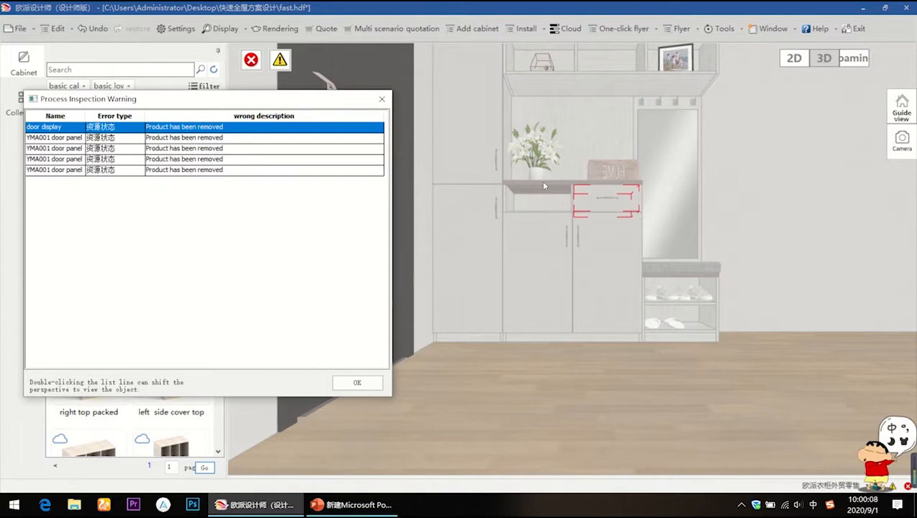
left_click(586, 197)
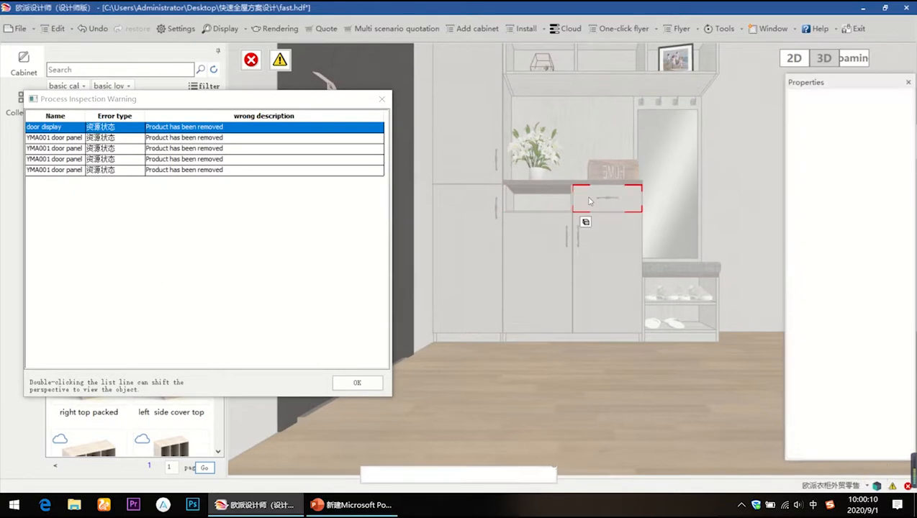
key("Delete")
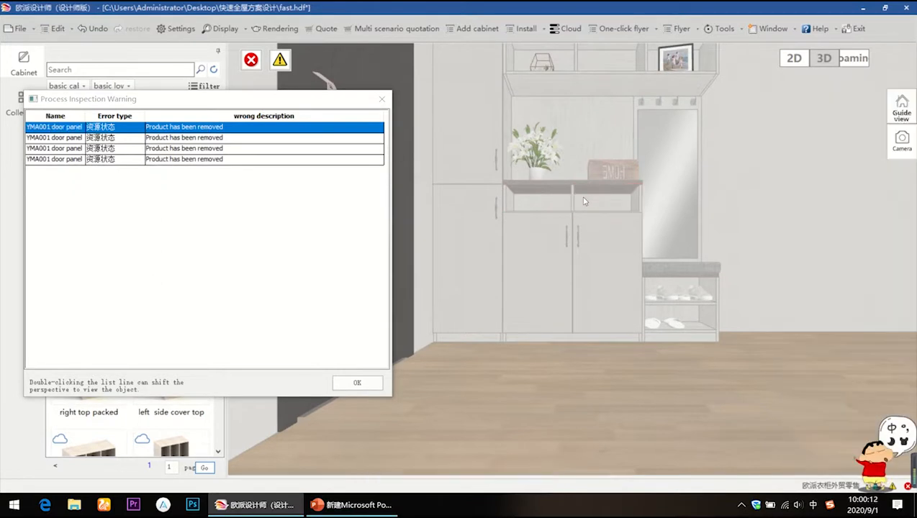
Locate the listed door panels below the drawer openings and delete them from the shoe cabinet
double_click(233, 128)
left_click(536, 228)
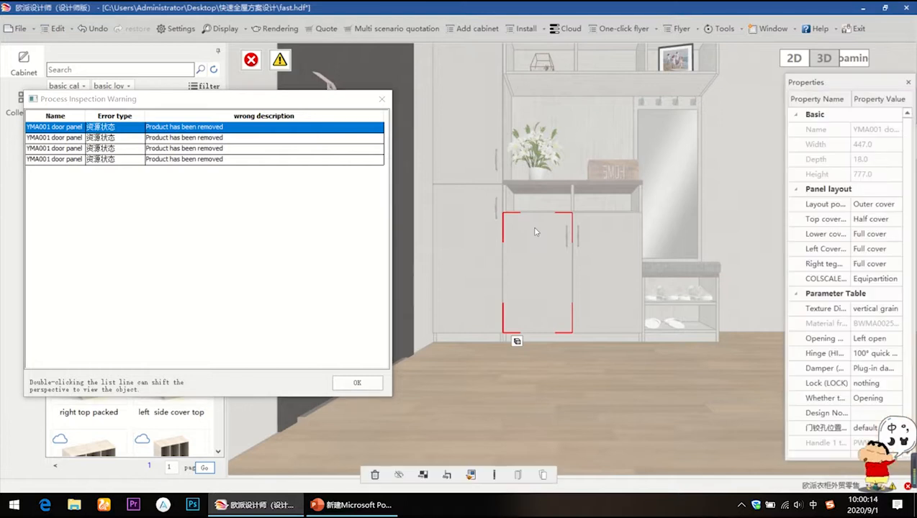
key("Delete")
Delete the two remaining listed YMA001 door panels on the tall side column and close the process inspection warning list
double_click(269, 138)
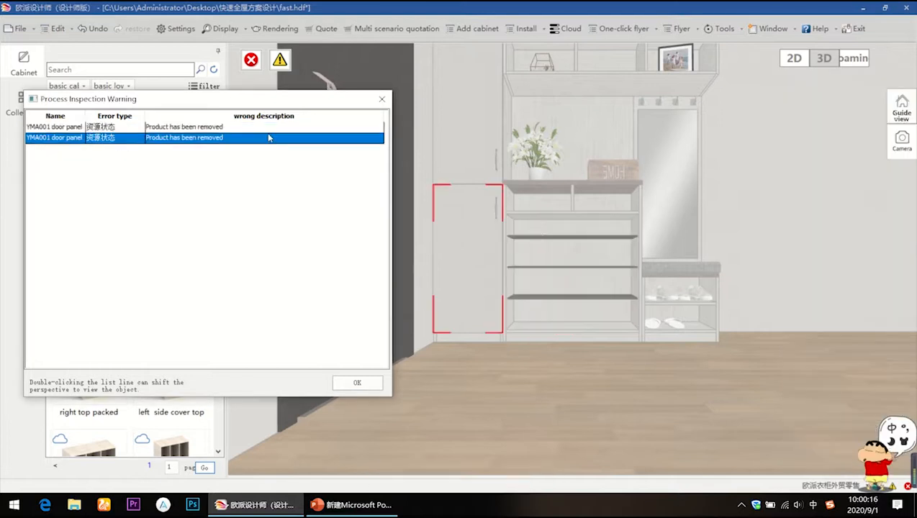
double_click(270, 130)
left_click(591, 174)
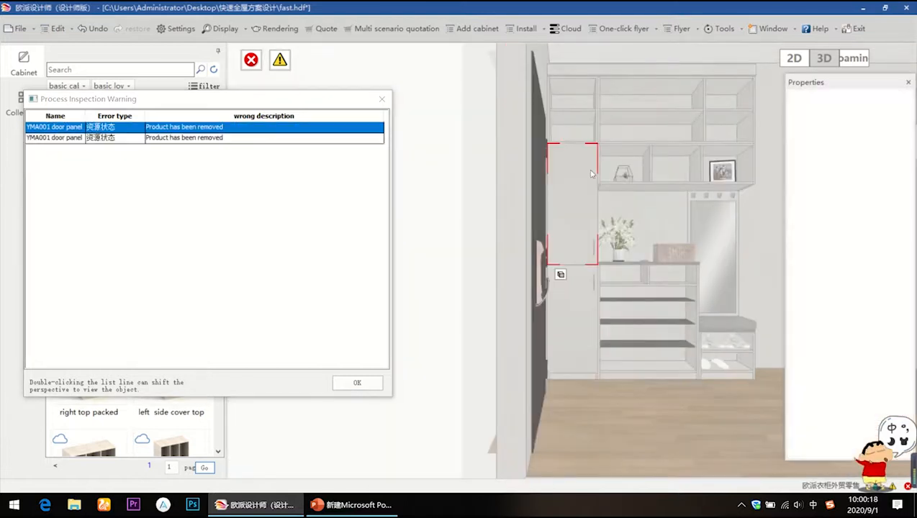
key("Delete")
double_click(242, 127)
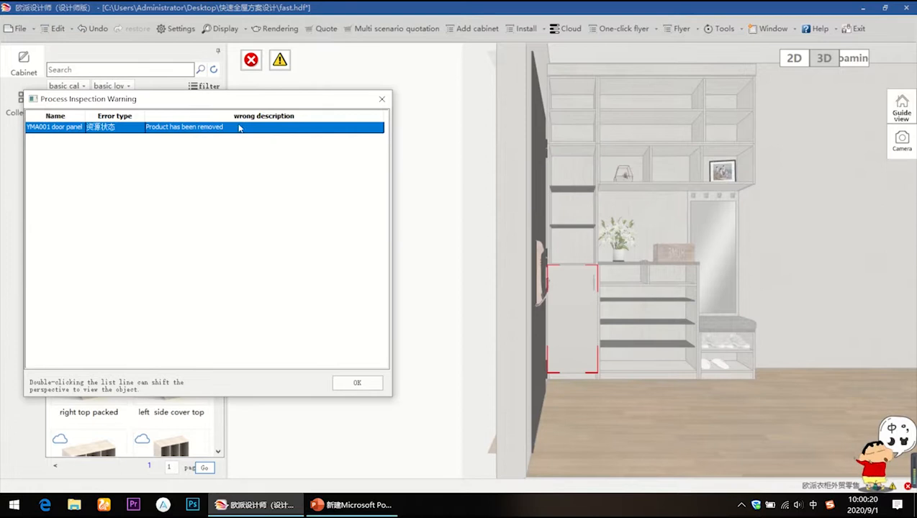
left_click(585, 284)
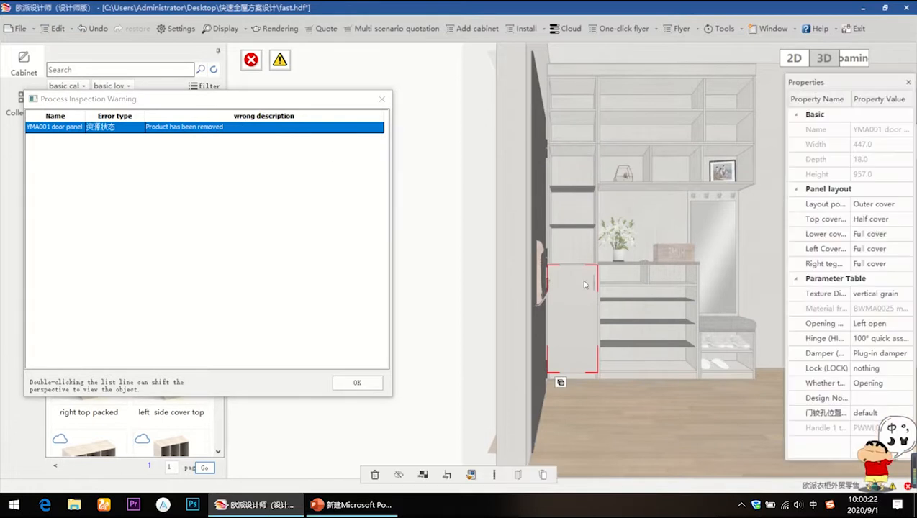
key("Delete")
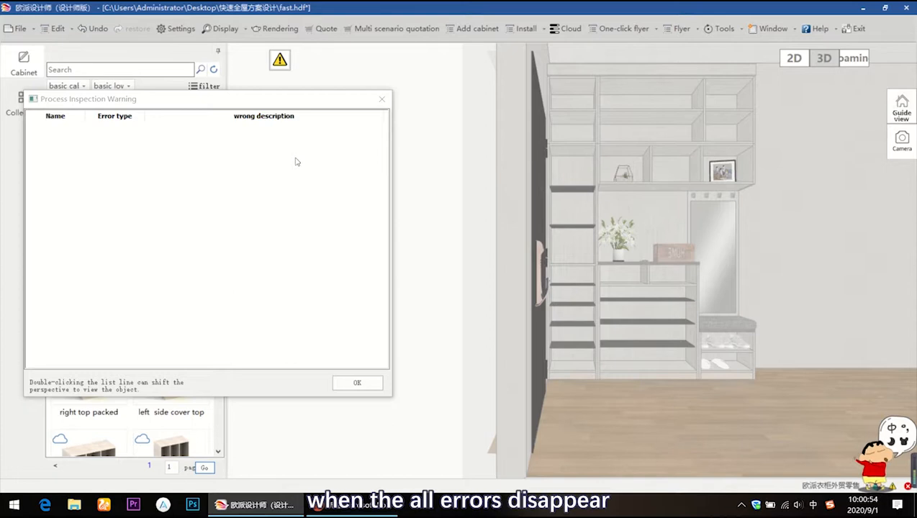
left_click(357, 382)
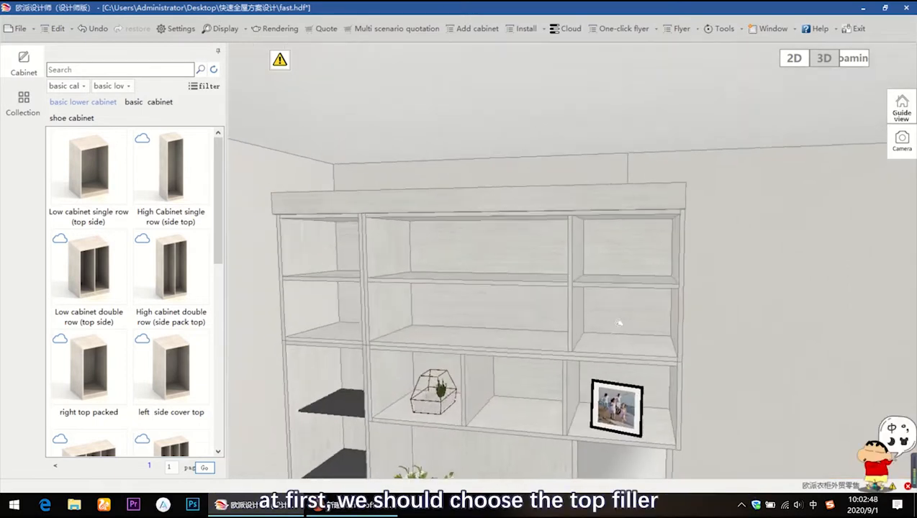
Set the height of the top filler above the shoe cabinet to 50 mm
left_click(537, 196)
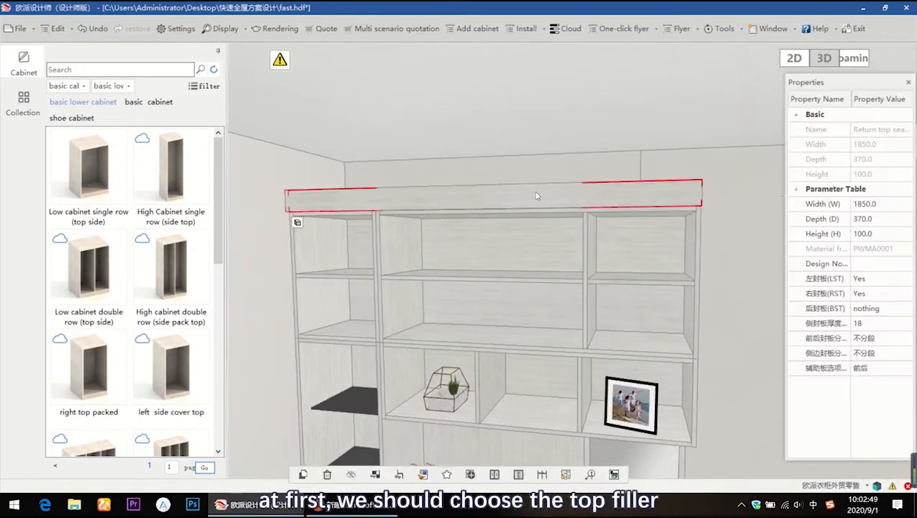
left_click(879, 234)
type("50.0")
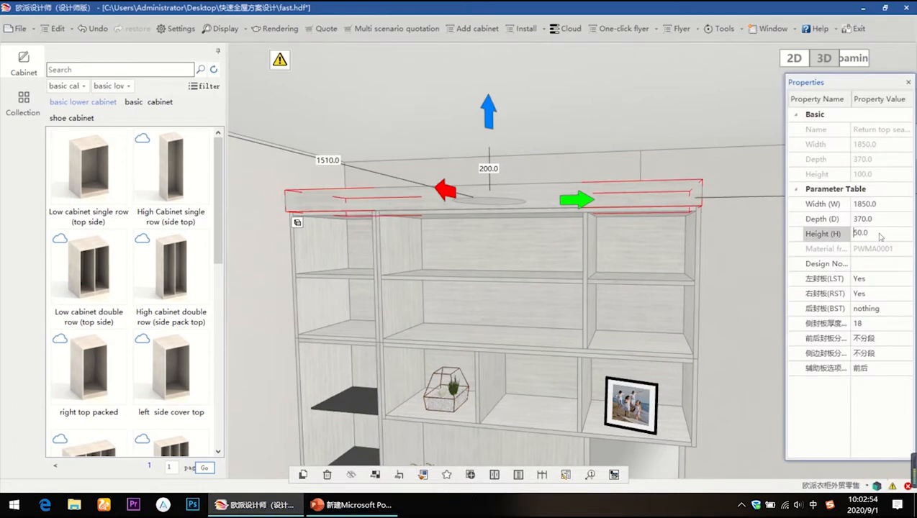
key("Return")
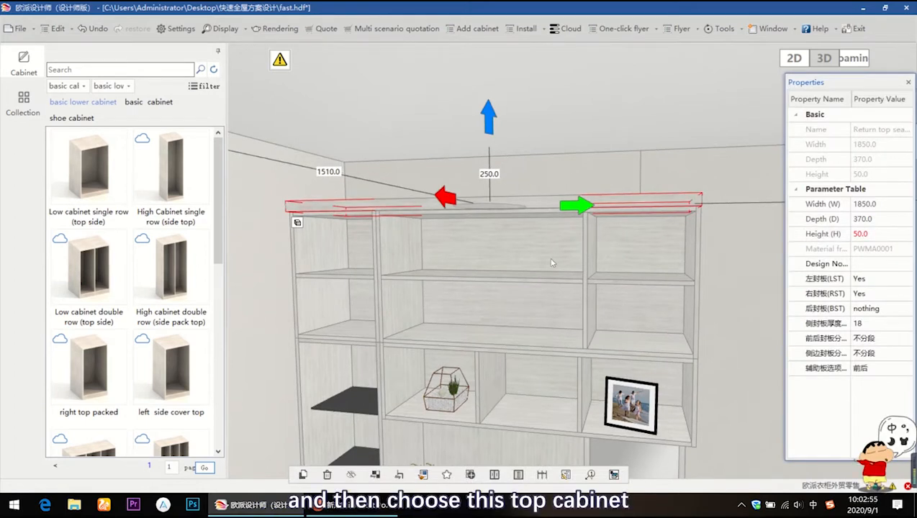
Set the height of the wide top cabinet to 550 mm
left_click(432, 333)
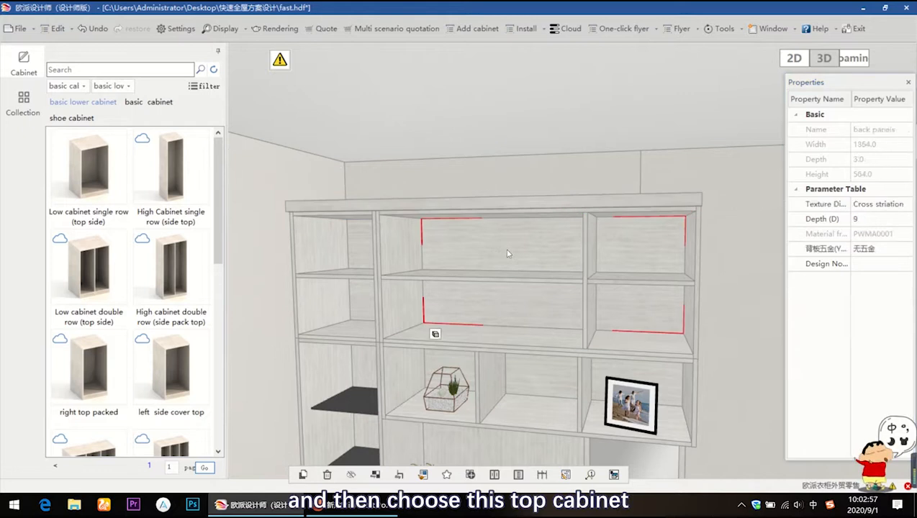
left_click(878, 234)
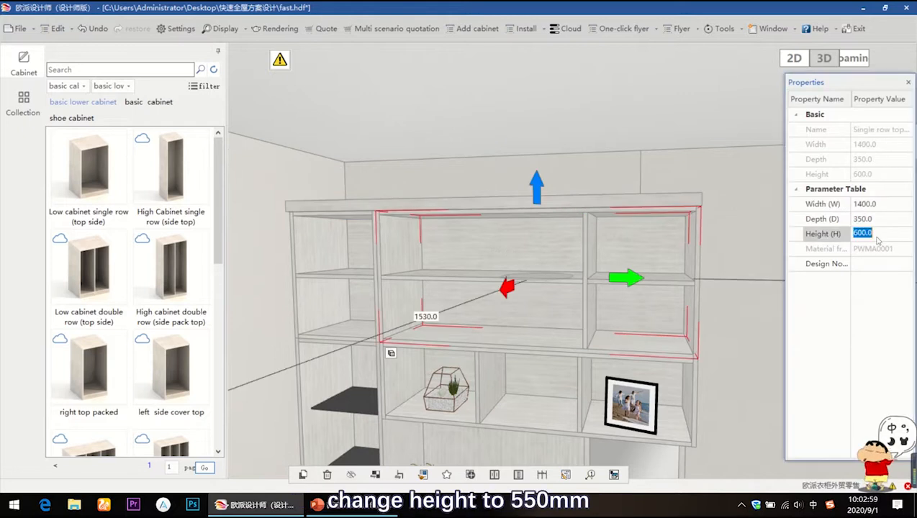
type("550")
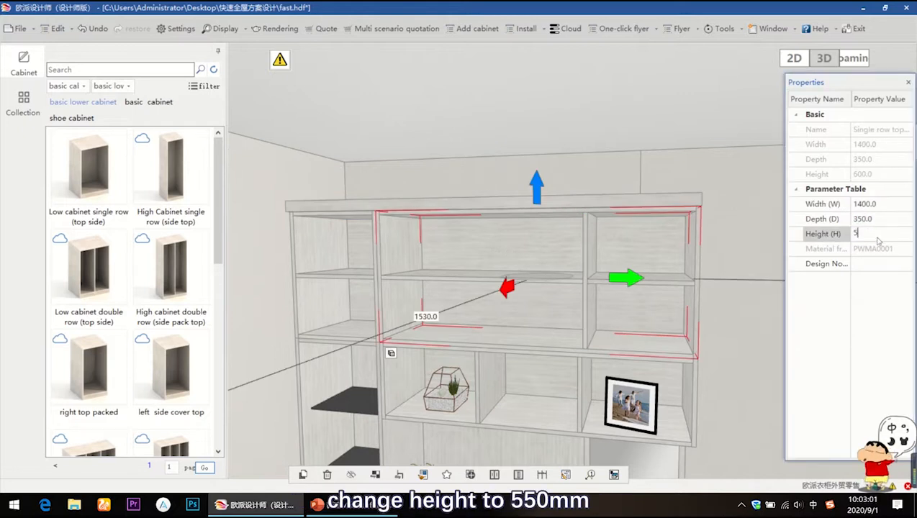
key("Return")
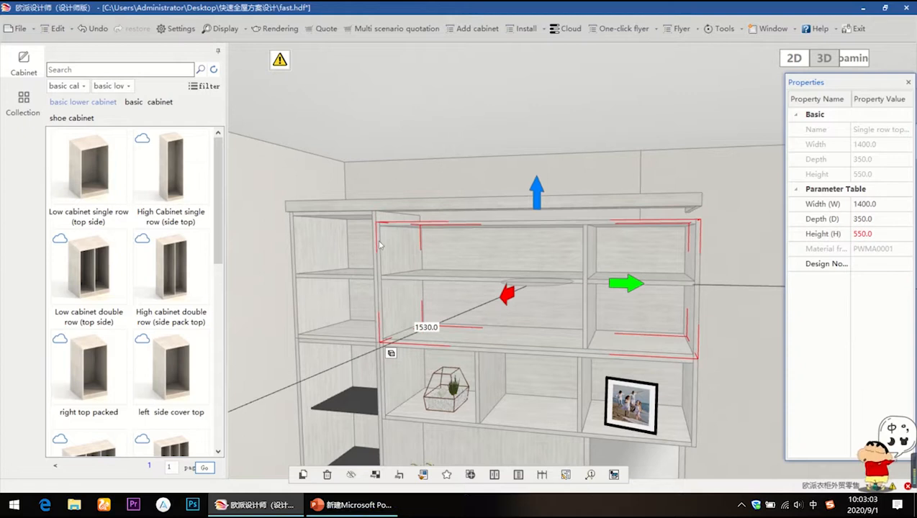
Set the narrow top cabinet's height to 550 mm and lower the top filler onto the top cabinets
left_click(357, 254)
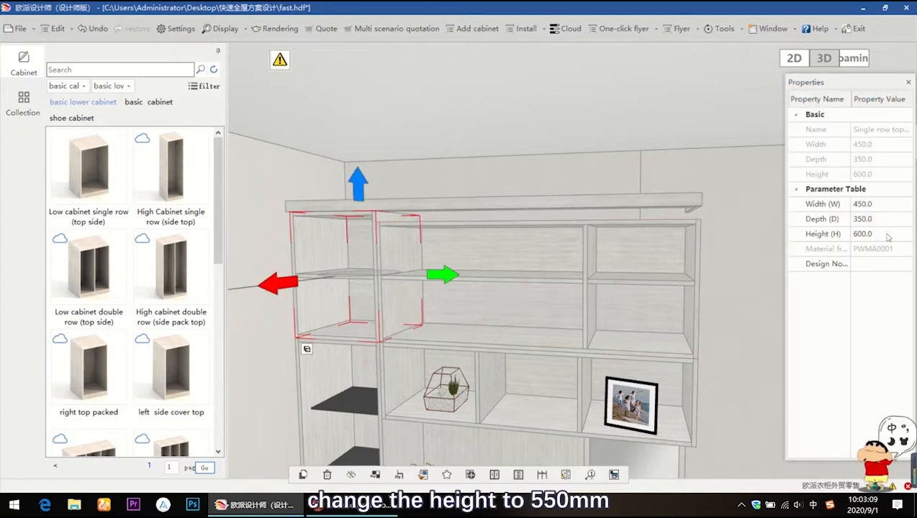
left_click(886, 234)
type("5")
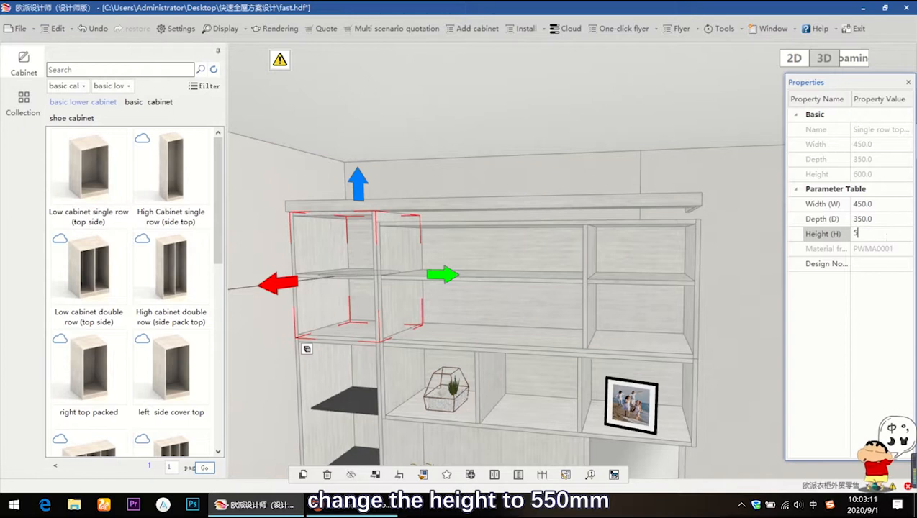
type("50")
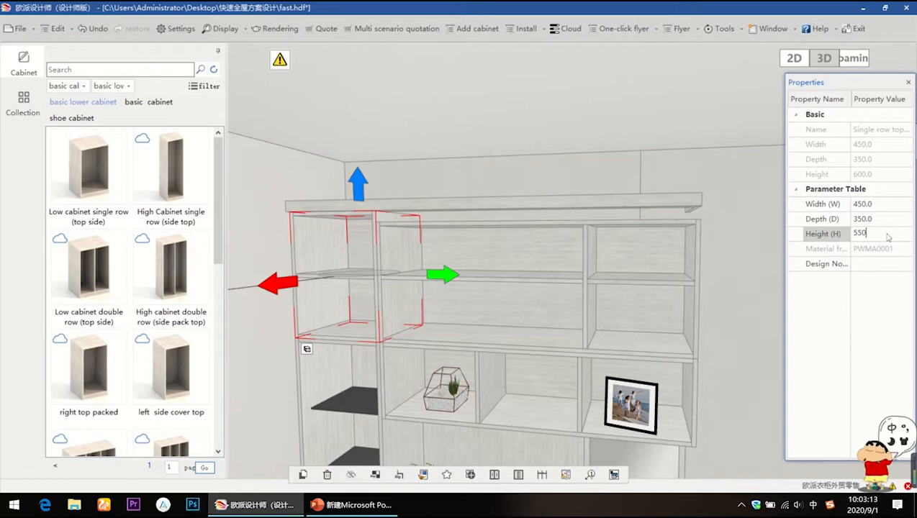
key("Return")
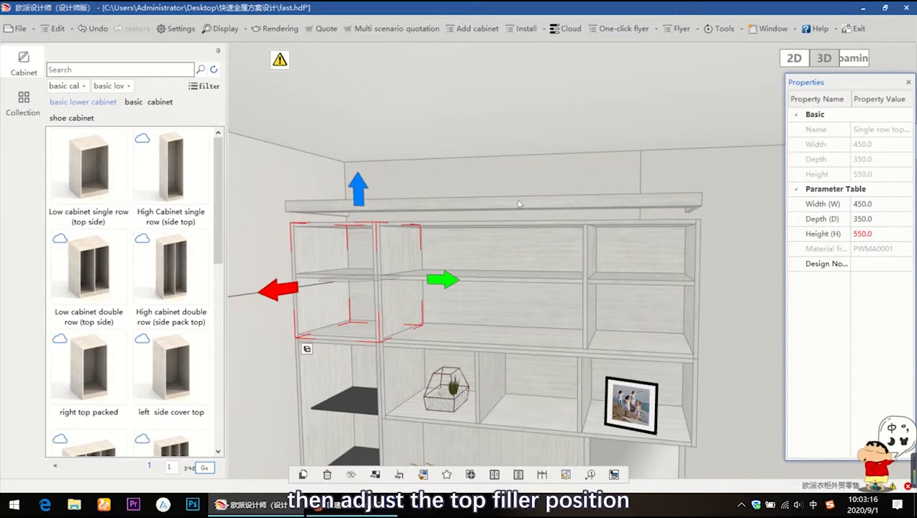
left_click(518, 204)
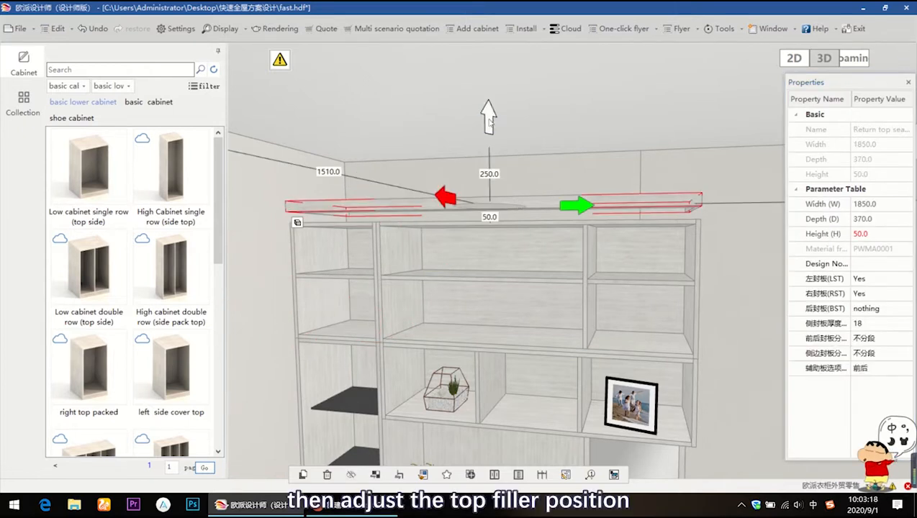
left_click(593, 168)
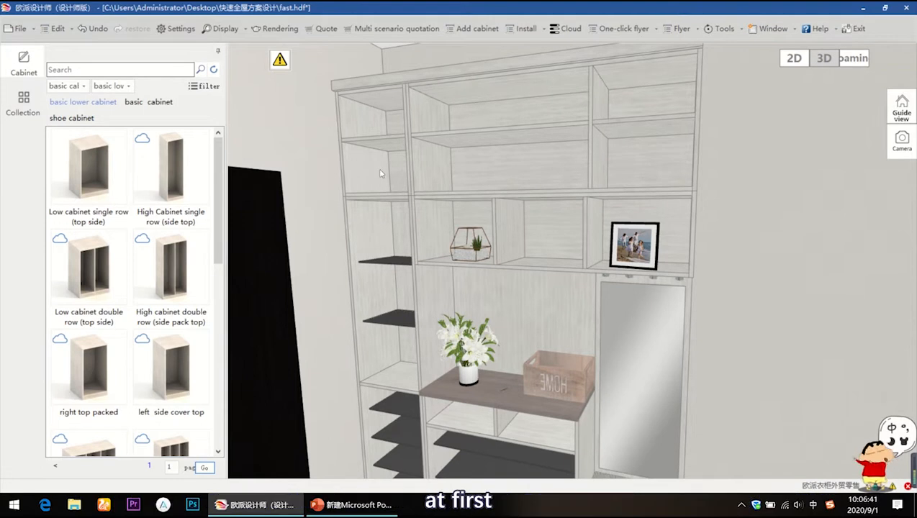
Set the narrow top cabinet's width to 573 mm and shift it outward until it sits flush beside the wide top cabinet
left_click(382, 173)
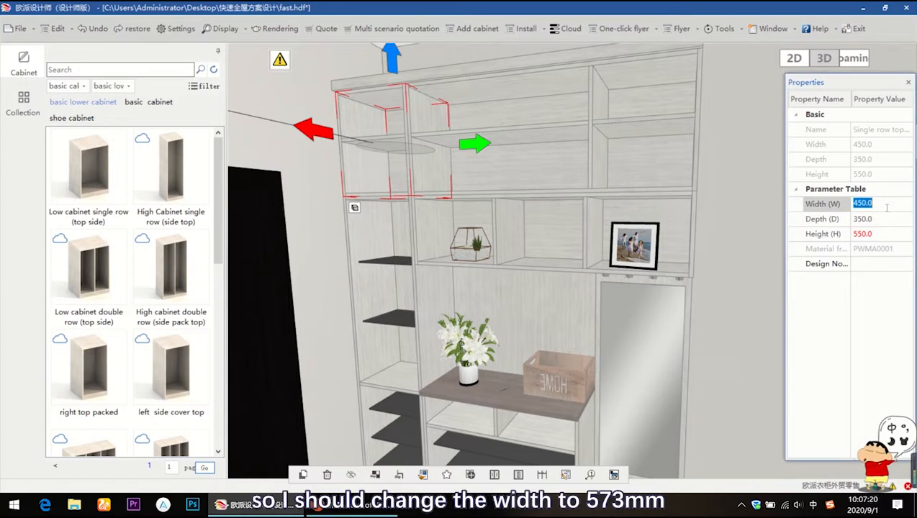
type("573")
left_click(759, 241)
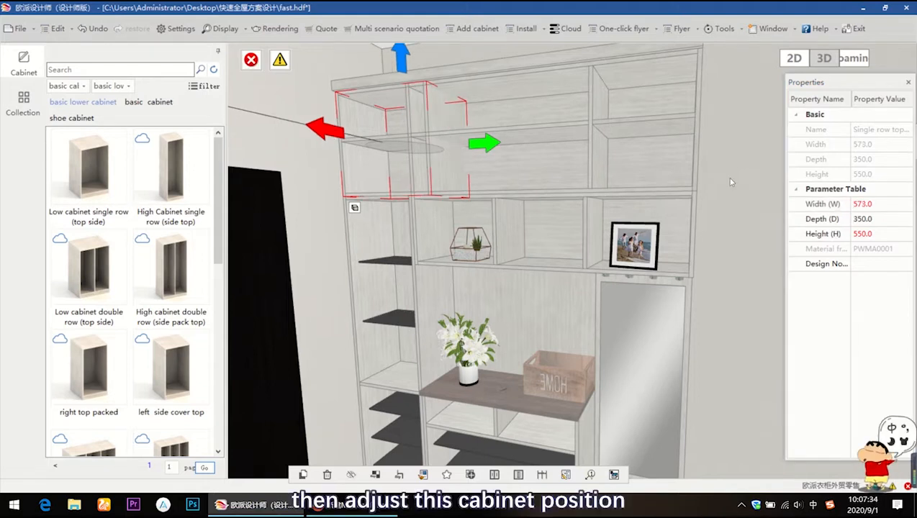
left_click_drag(494, 150, 475, 150)
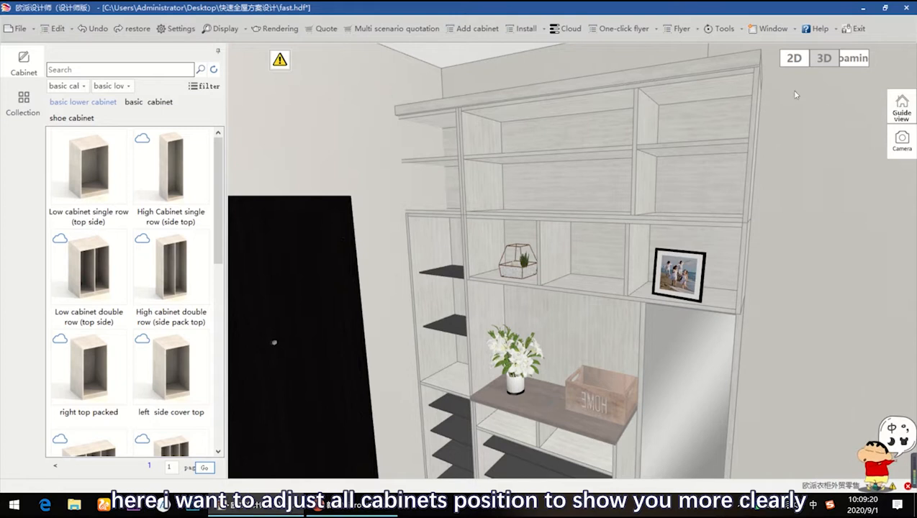
In the 2D plan, select all the entry shoe cabinet units and move them along the wall away from the entrance door
left_click(794, 58)
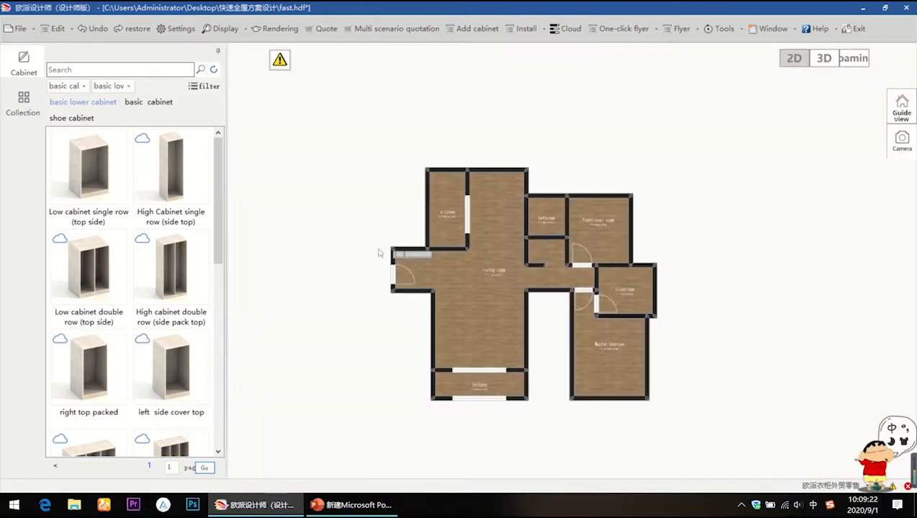
left_click_drag(369, 228, 450, 267)
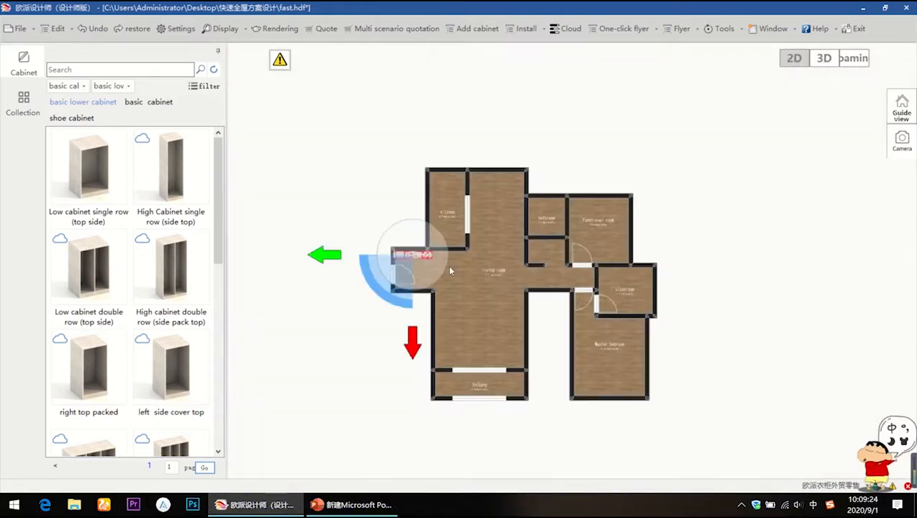
left_click_drag(340, 259, 360, 258)
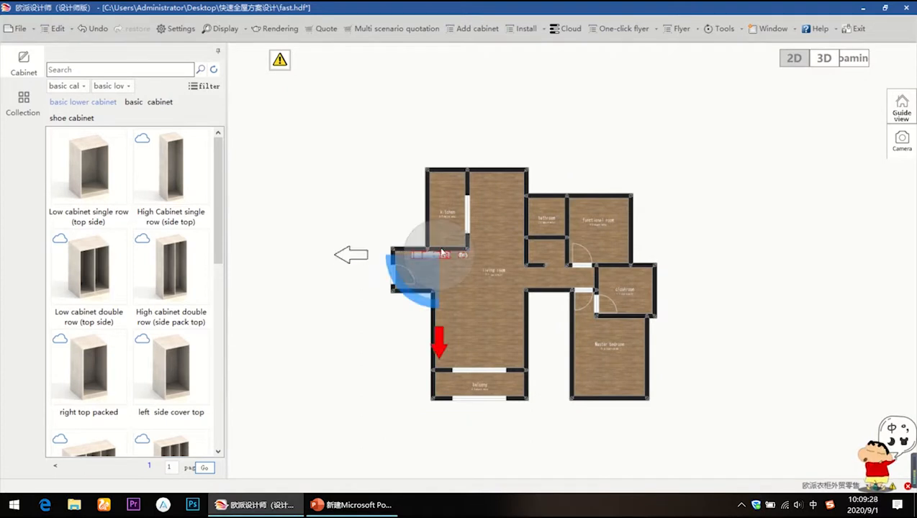
Switch to the 3D view, close to the entry shoe cabinet beside the entrance door
left_click(817, 59)
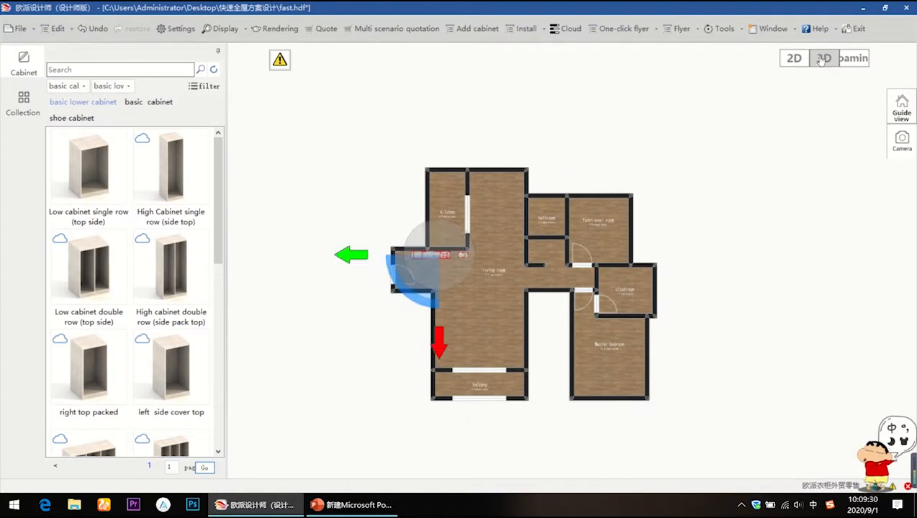
scroll(646, 238, "down", 1)
scroll(646, 238, "up", 1)
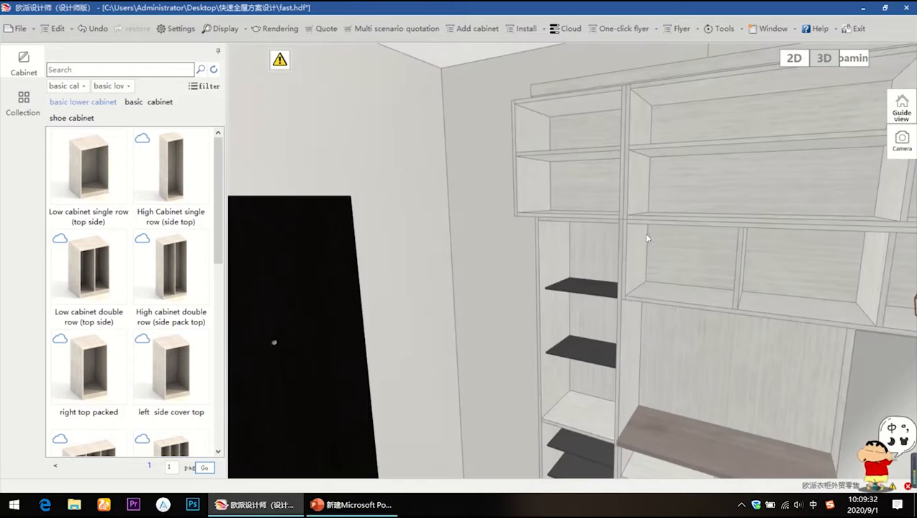
Try to set the narrow tall cabinet's width to 573 mm with its plastic movable shelves still inside
left_click(587, 249)
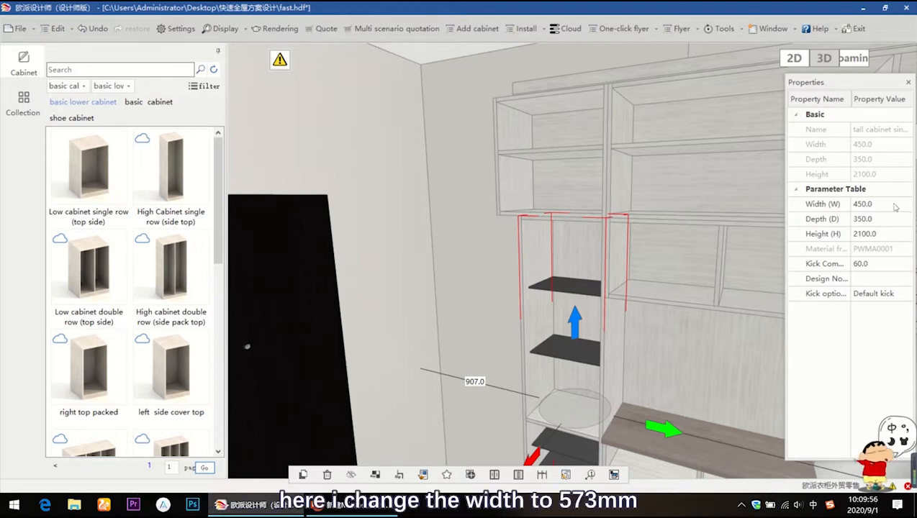
left_click(893, 204)
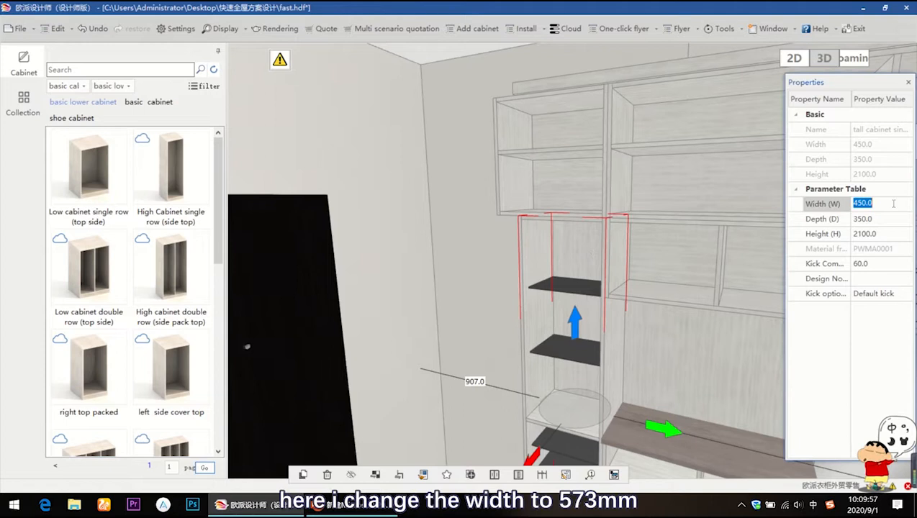
type("573")
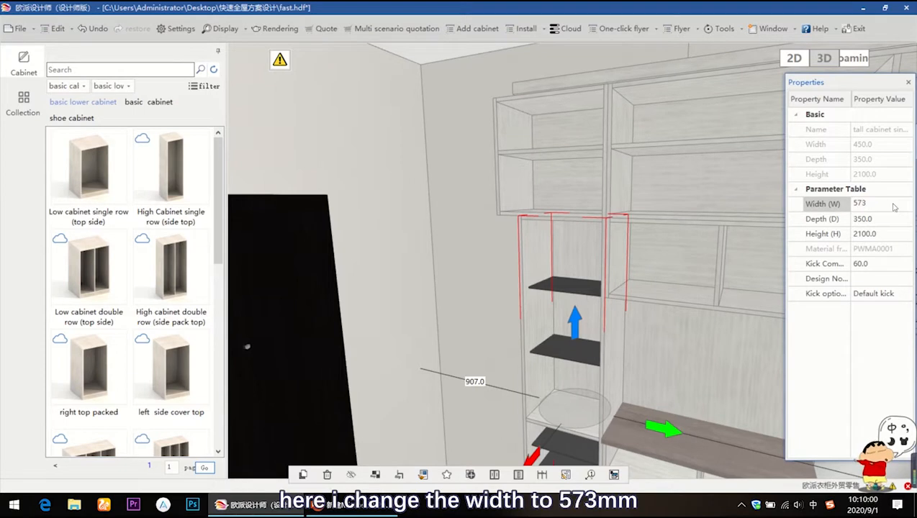
key("Return")
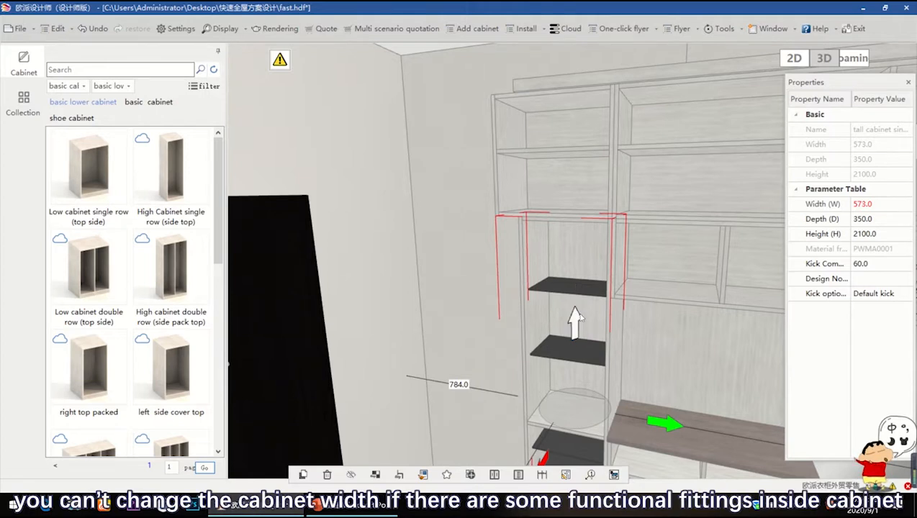
Delete the two plastic movable shelves from the upper compartment of the narrow tall cabinet
left_click(575, 288)
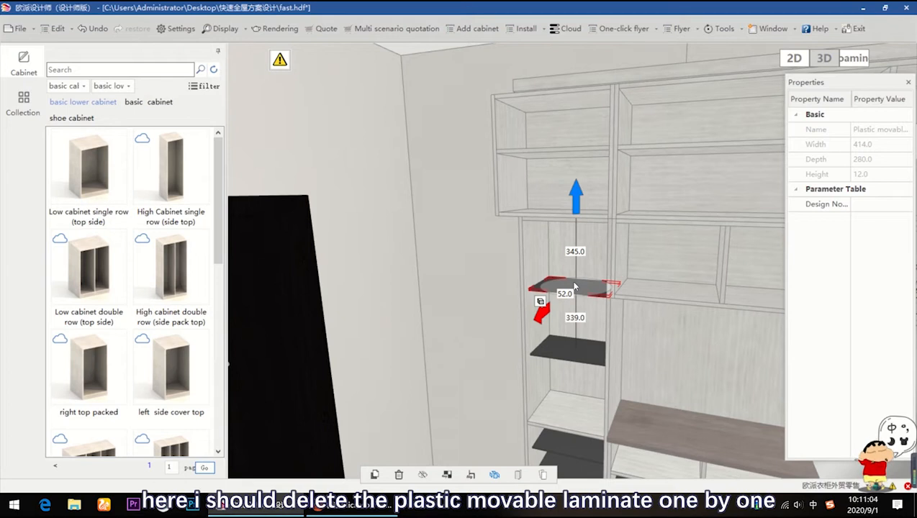
key("Delete")
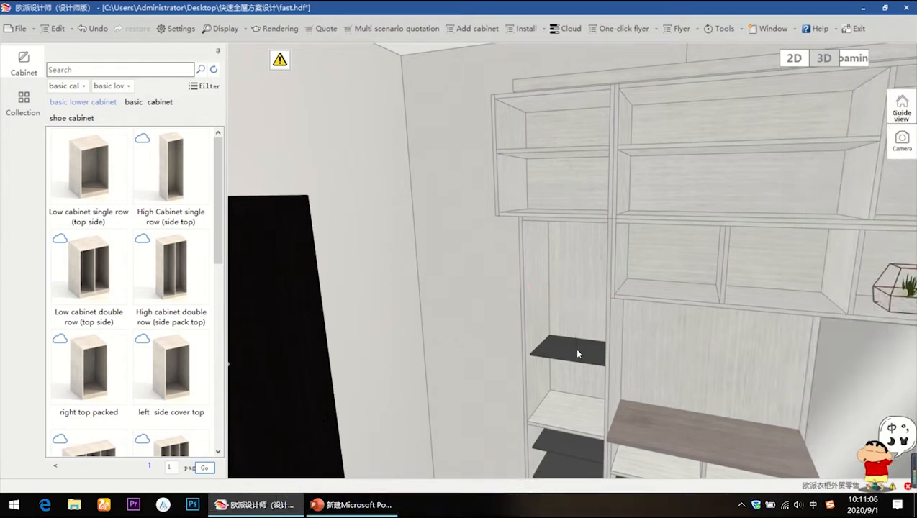
left_click(575, 350)
key("Delete")
Delete the four plastic movable shelves from the lower compartment of the narrow tall cabinet
middle_click_drag(625, 285, 637, 255)
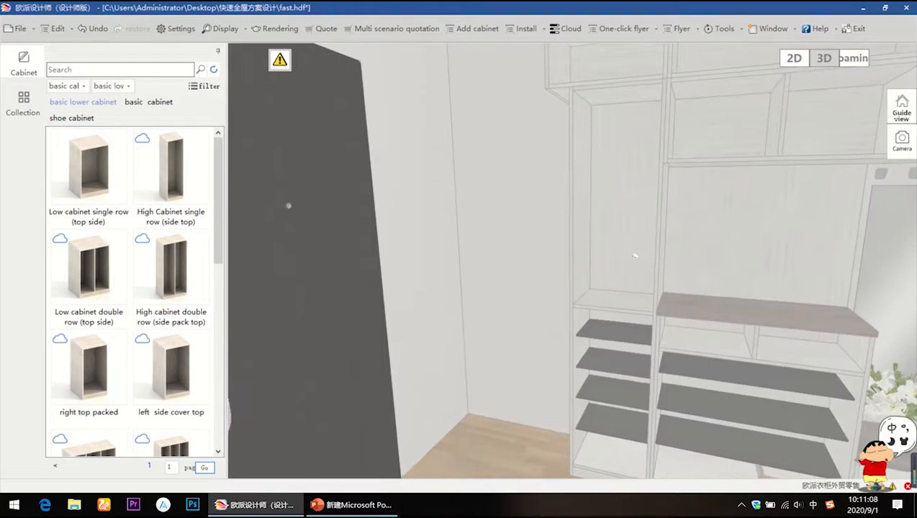
left_click(603, 339)
key("Delete")
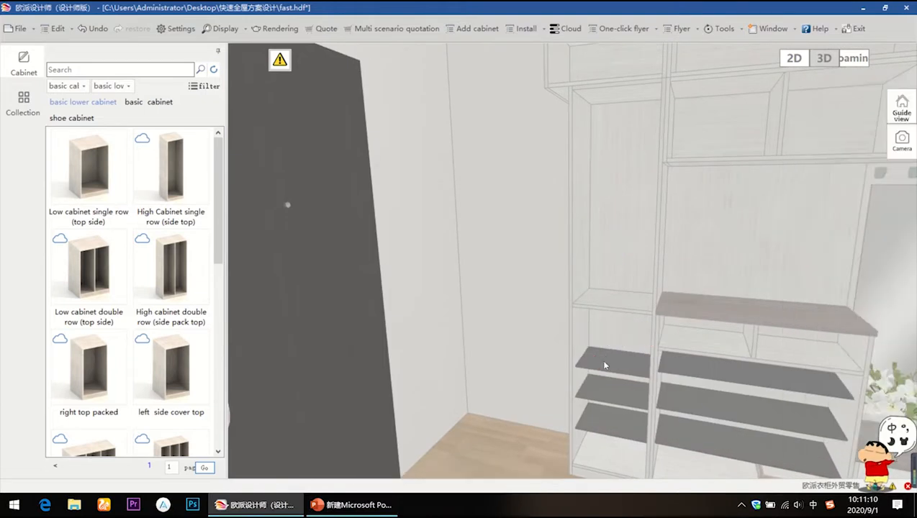
left_click(605, 366)
key("Delete")
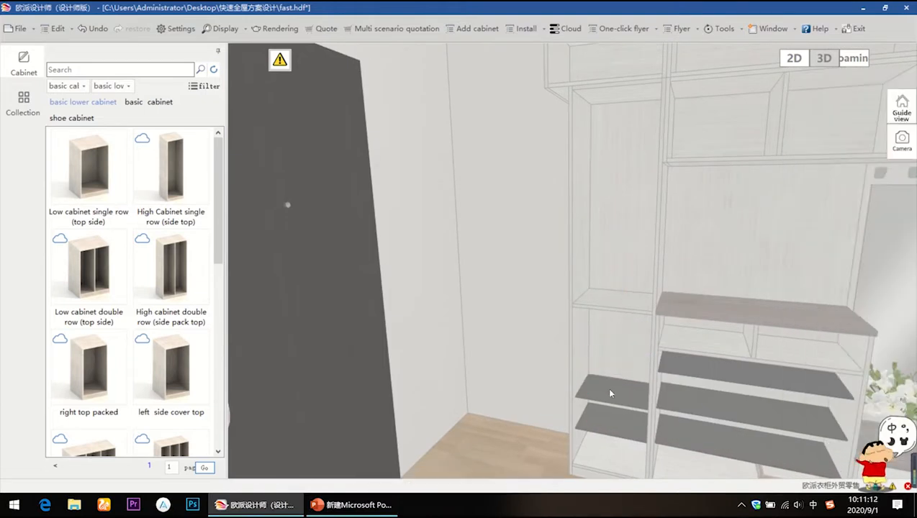
left_click(608, 389)
key("Delete")
left_click(609, 416)
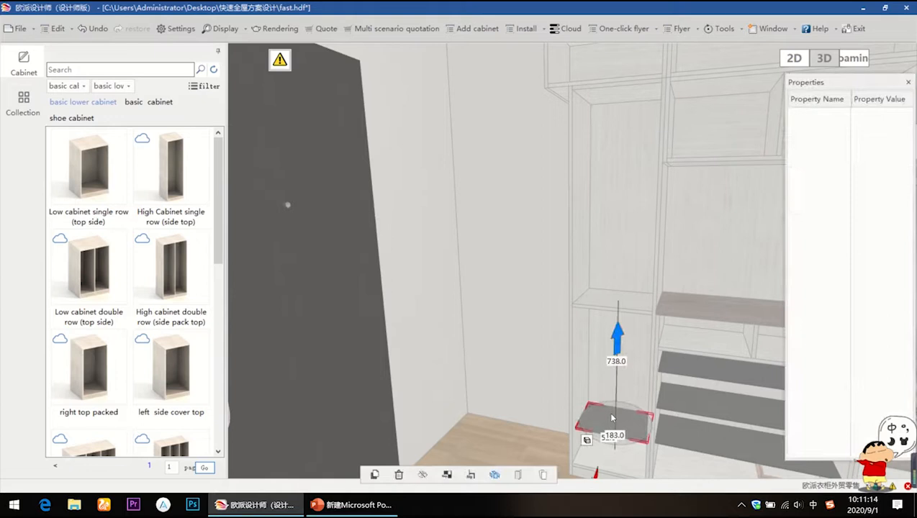
key("Delete")
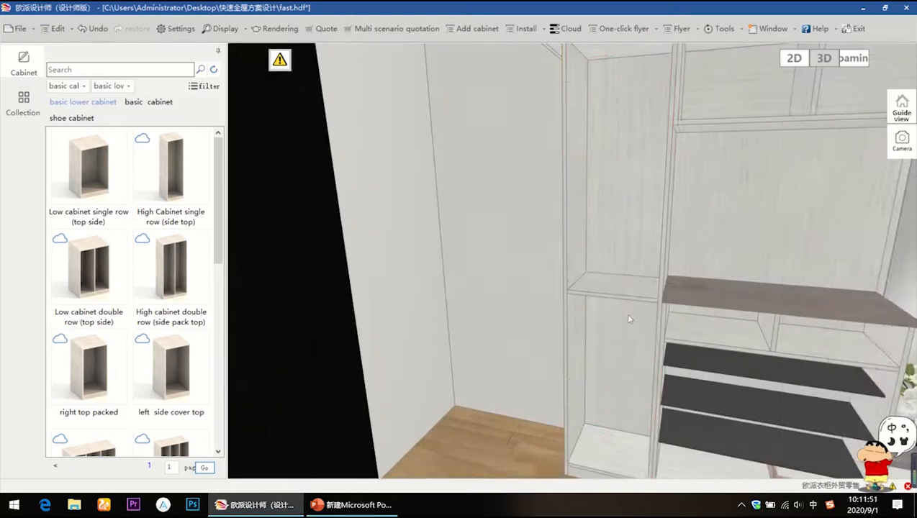
Set the emptied tall cabinet's width to 573 mm and shift it outward until it sits flush beside the neighbouring unit
left_click(628, 319)
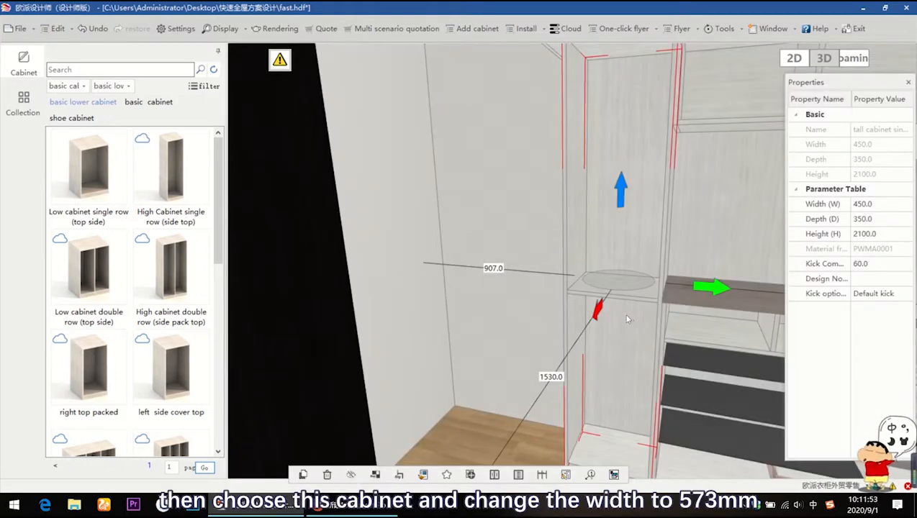
left_click(878, 205)
type("5")
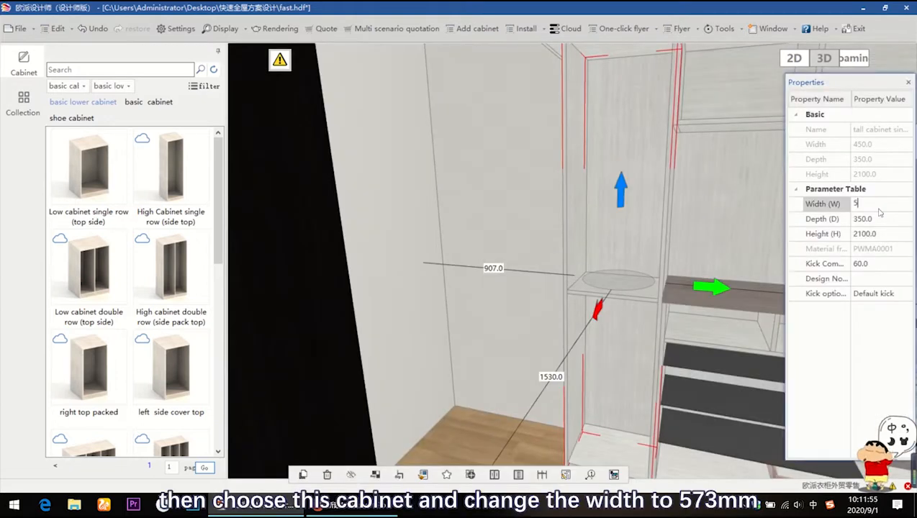
type("73")
key("Return")
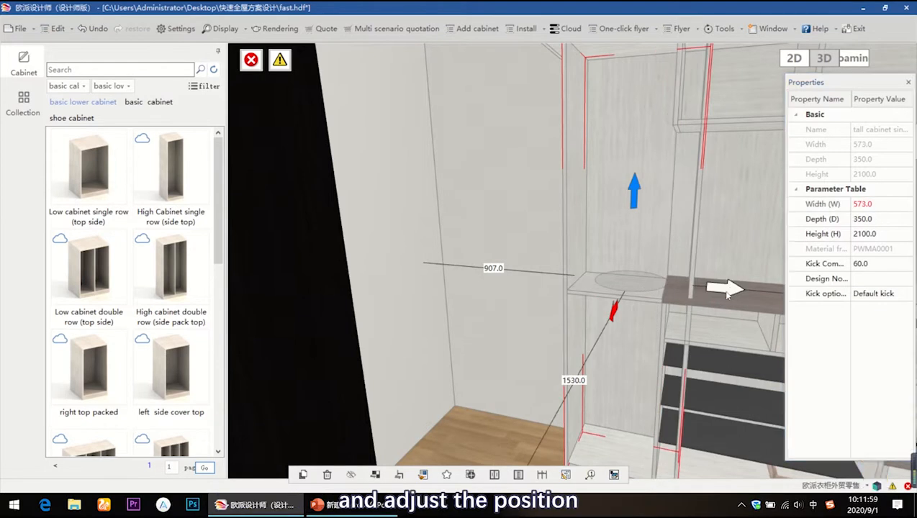
left_click_drag(729, 289, 702, 289)
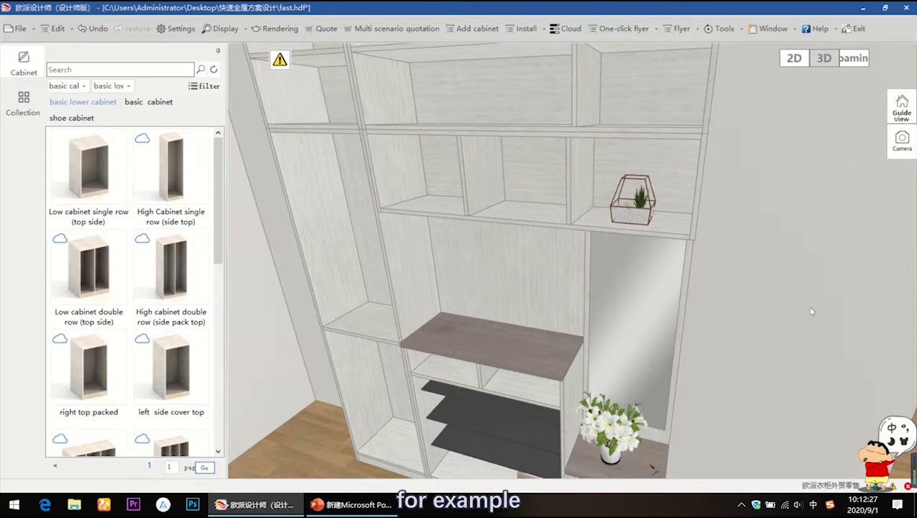
Add the functional accessory Plastic movable shelf PWNC0027 to the tall cabinet's upper compartment
left_click(351, 221)
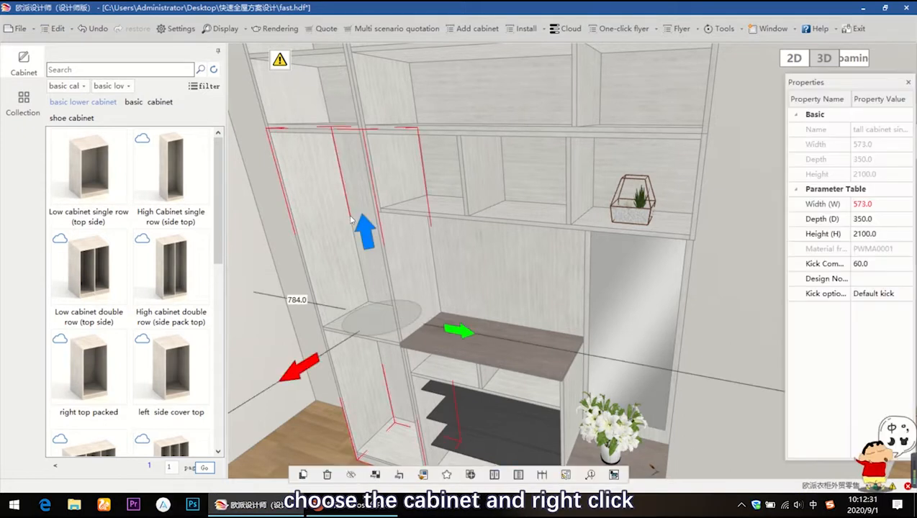
right_click(352, 220)
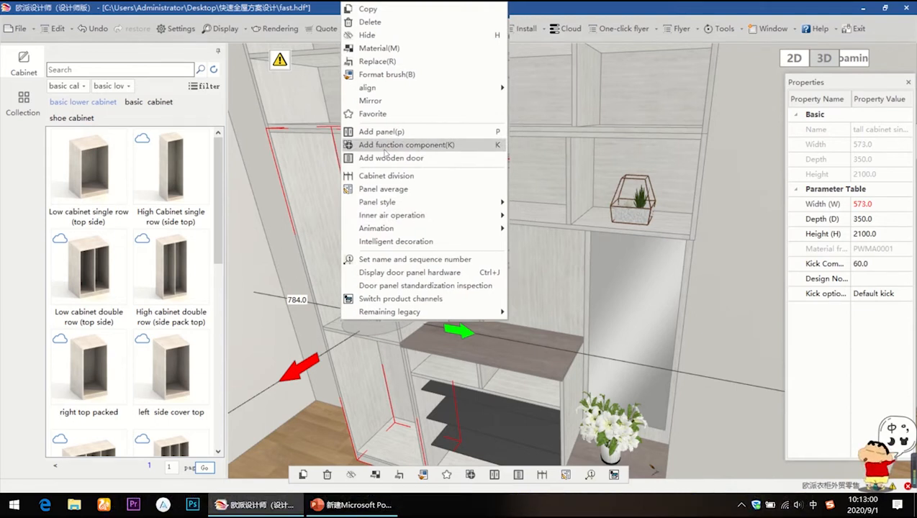
left_click(385, 146)
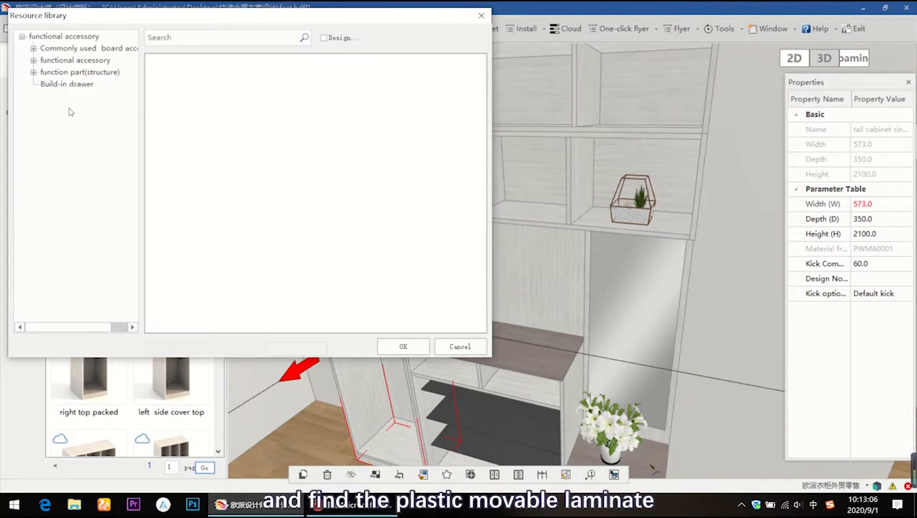
left_click(33, 72)
left_click(33, 61)
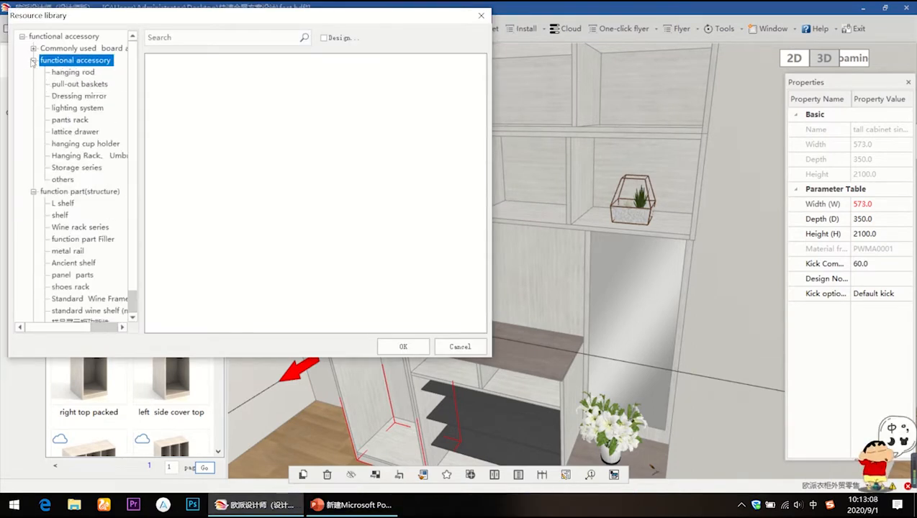
left_click(64, 180)
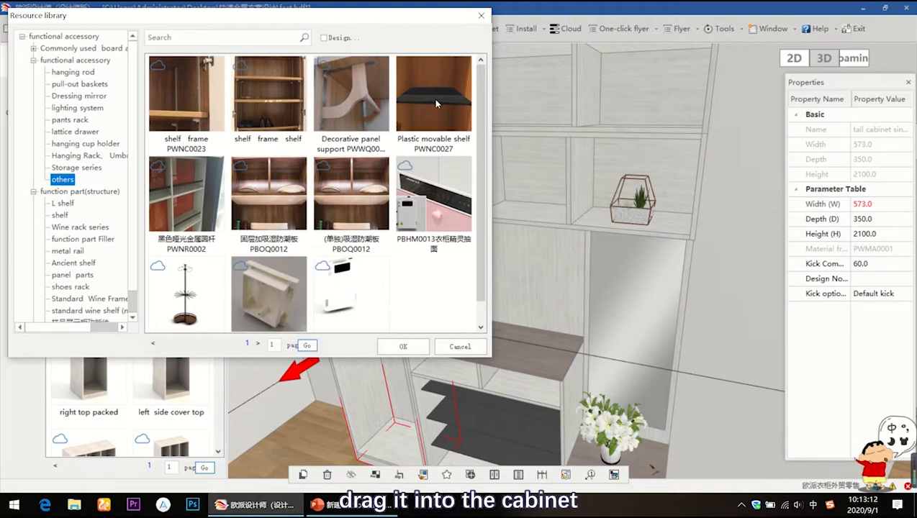
double_click(436, 104)
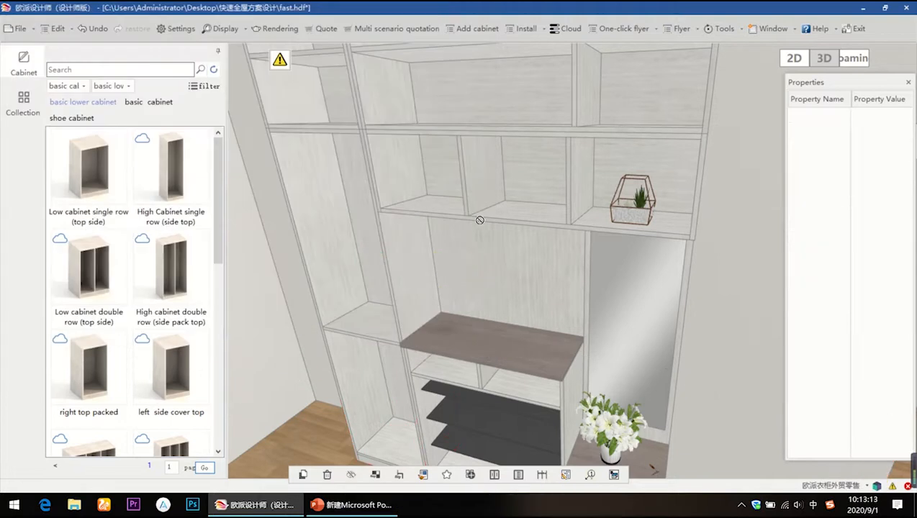
left_click(344, 196)
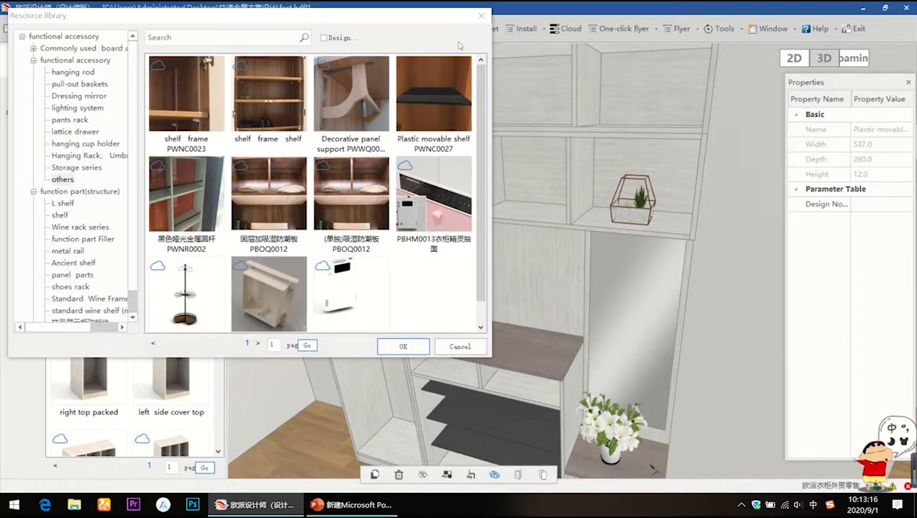
Place another Plastic movable shelf PWNC0027 in the tall cabinet's lower compartment and close the resource library
left_click(419, 101)
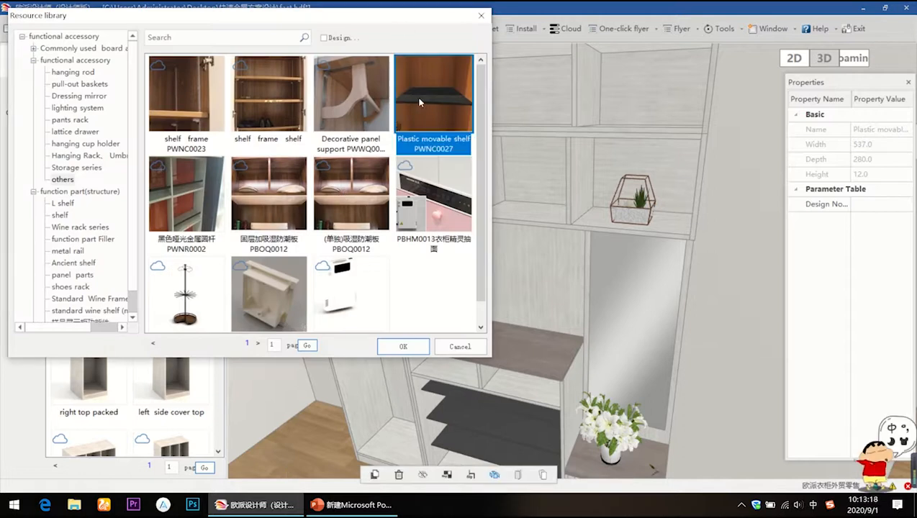
double_click(419, 101)
left_click(368, 393)
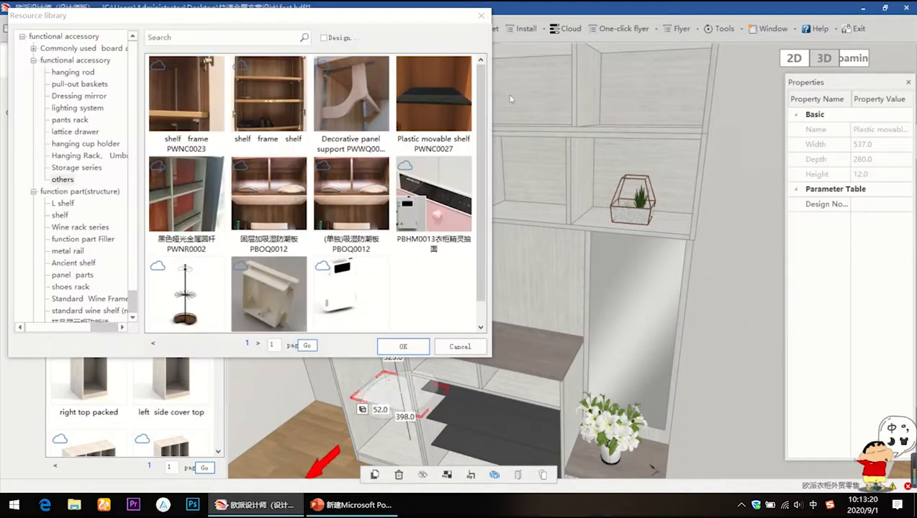
left_click(482, 16)
Distribute the upper compartment's plastic movable shelf uniformly with a quantity of 2
left_click(348, 201)
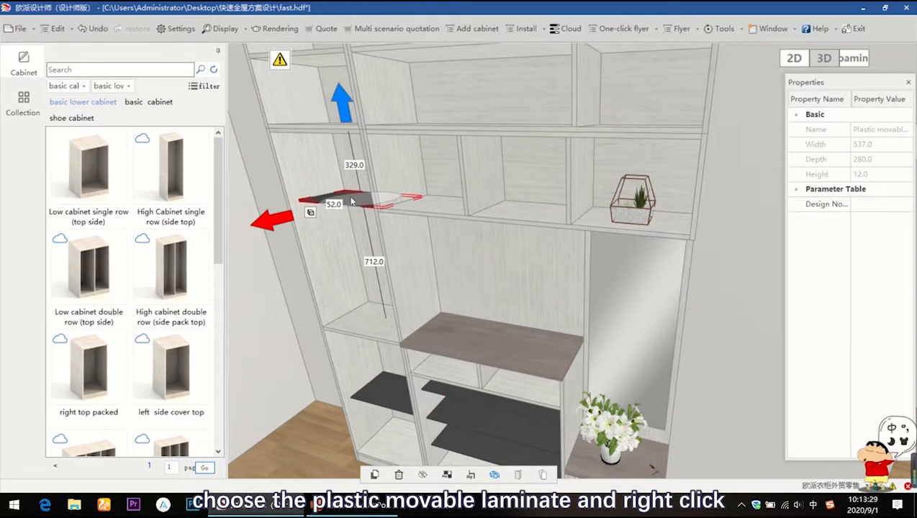
right_click(352, 202)
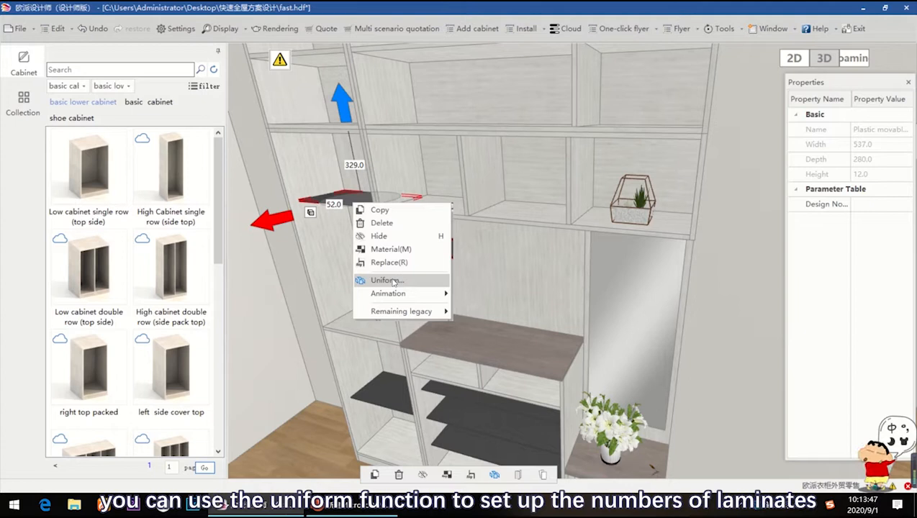
left_click(393, 281)
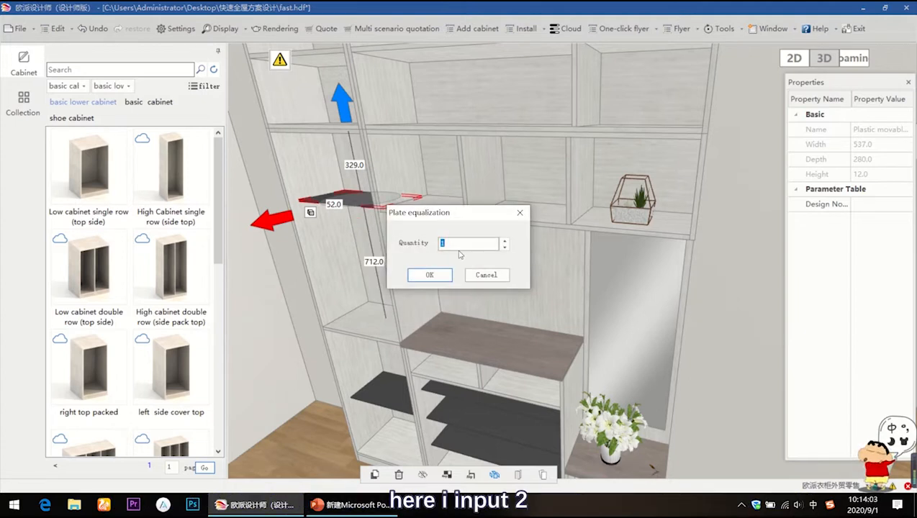
type("2")
key("Return")
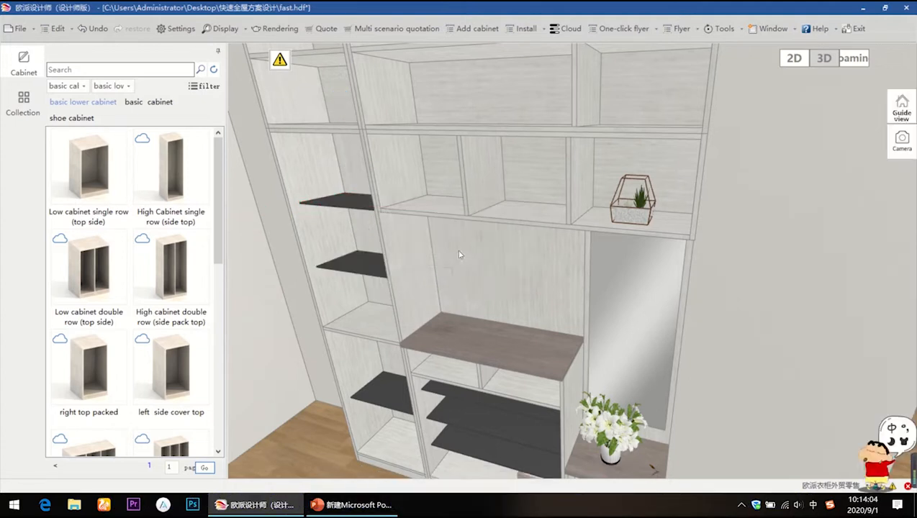
Distribute the lower compartment's plastic movable shelf uniformly with a quantity of 4
left_click(393, 395)
right_click(394, 395)
left_click(407, 352)
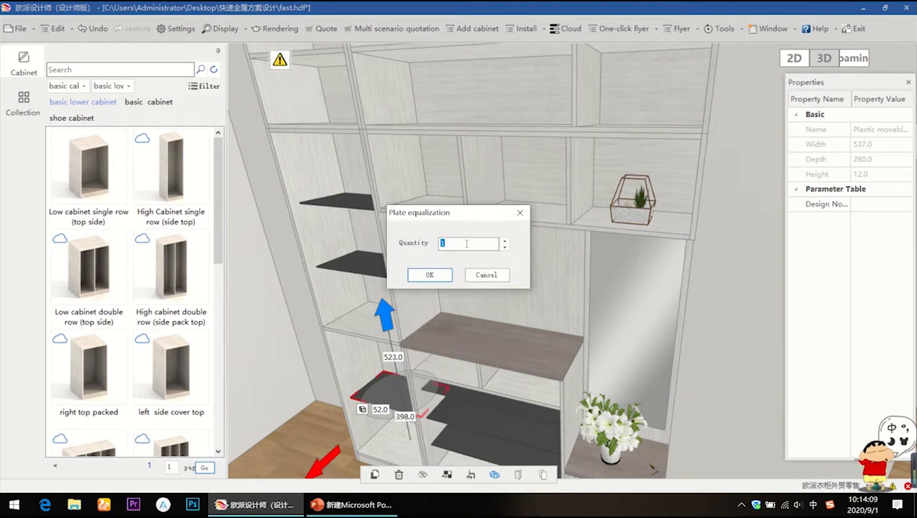
type("4")
key("Return")
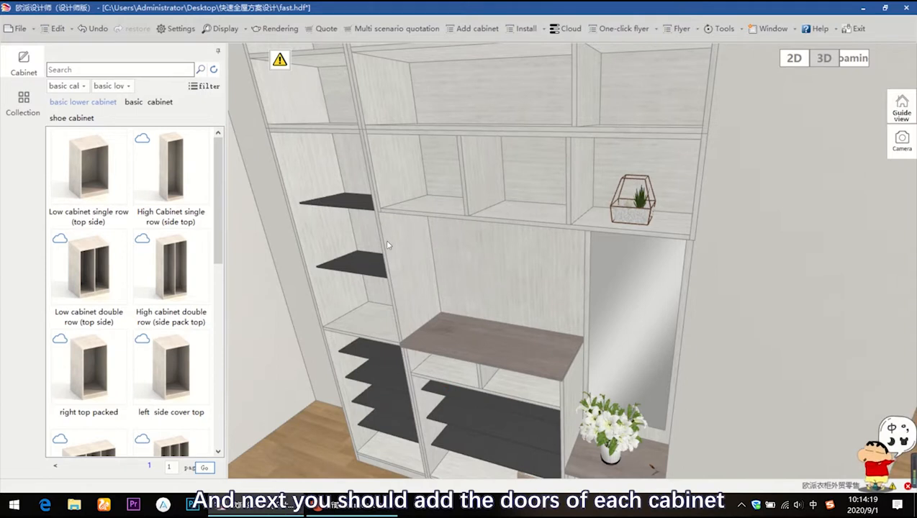
Install a single Left door panel across the top-left unit of the shoe cabinet, bounded by its top, bottom and side panels
right_click_drag(344, 233, 383, 236)
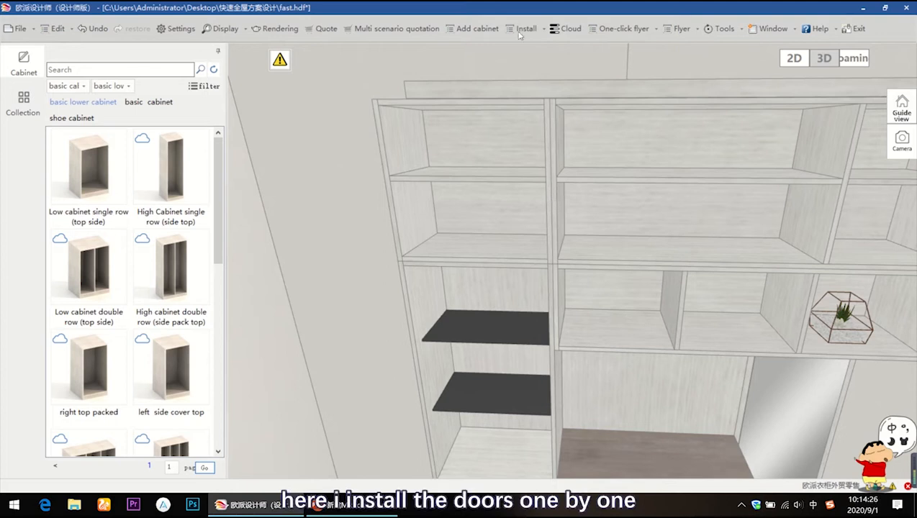
left_click(526, 30)
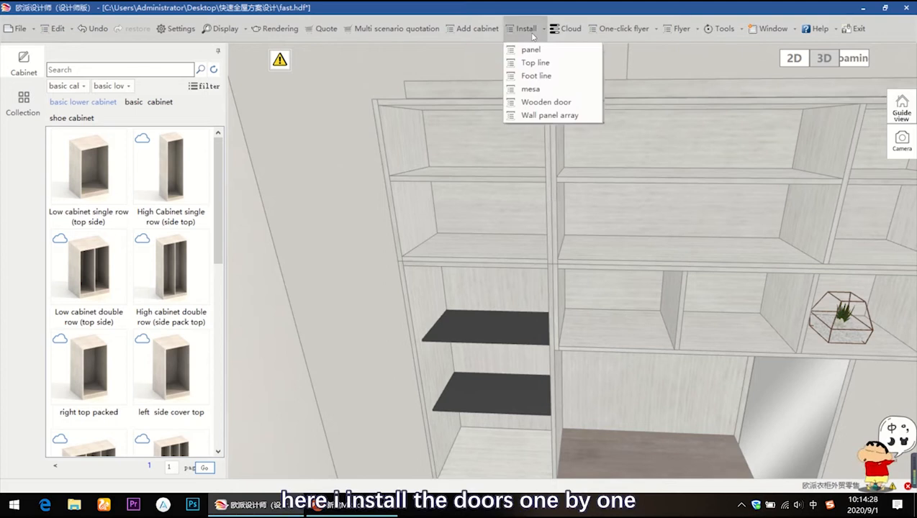
left_click(531, 50)
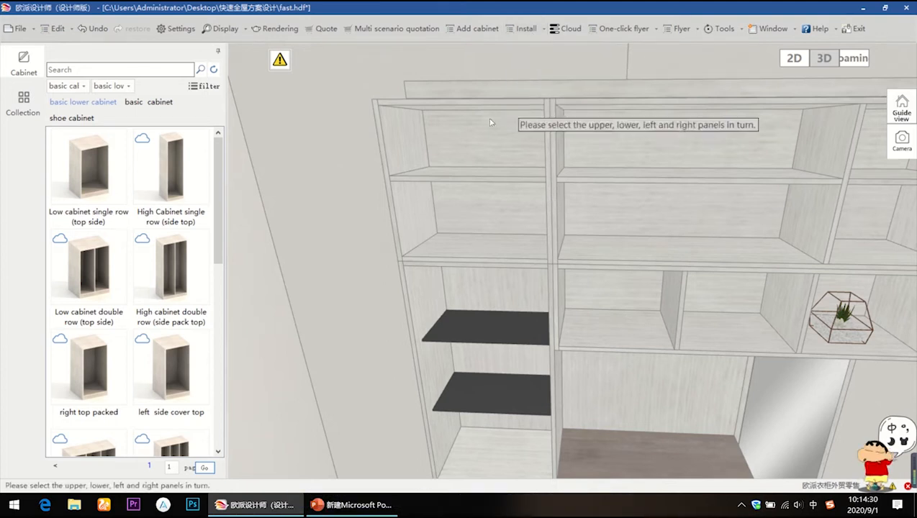
left_click(476, 244)
left_click(389, 144)
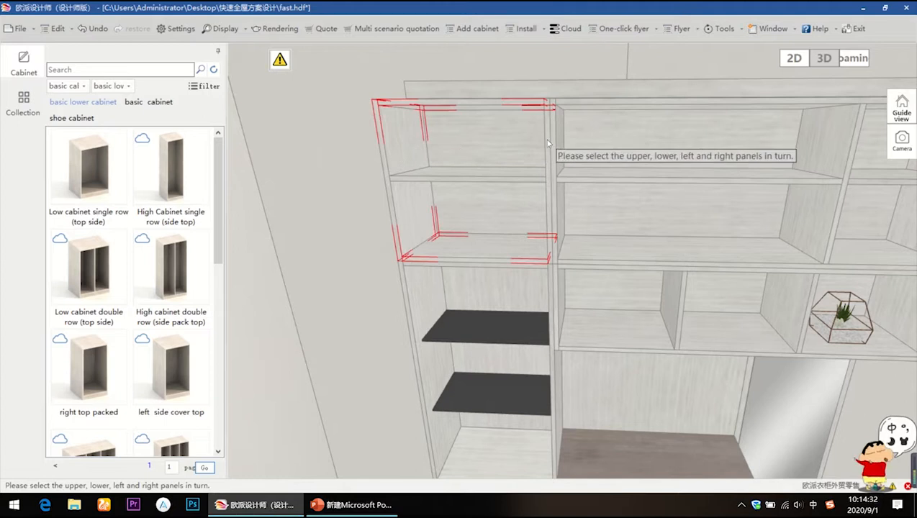
left_click(547, 137)
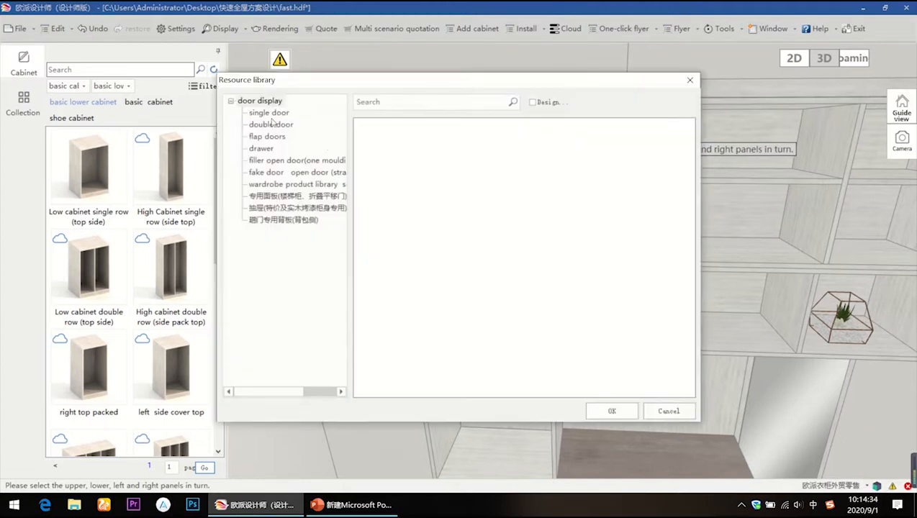
left_click(272, 124)
left_click(269, 113)
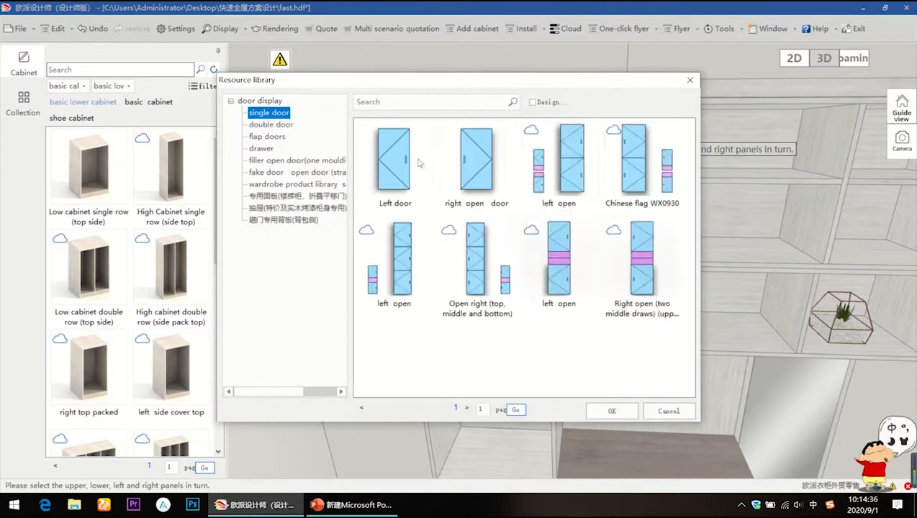
double_click(418, 161)
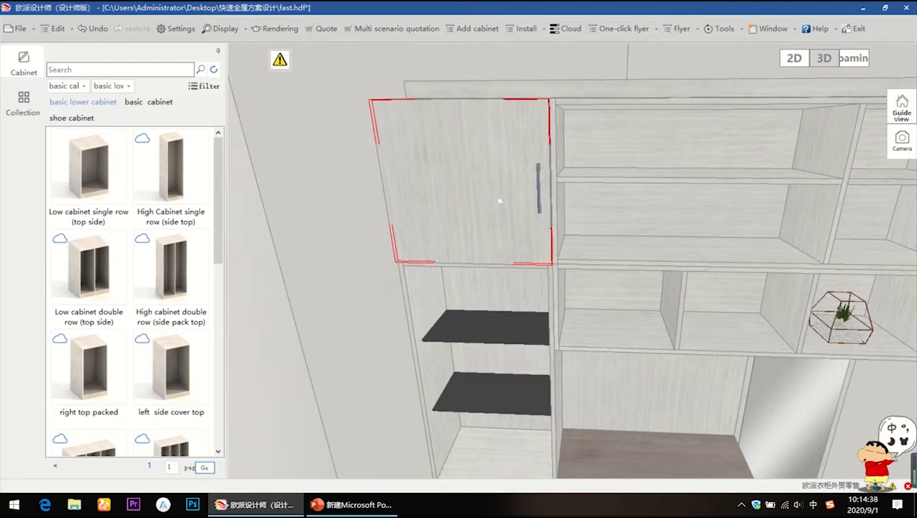
Install a double door on the wide middle opening of the top cabinets, ending at the vertical divider
middle_click_drag(500, 201, 471, 205)
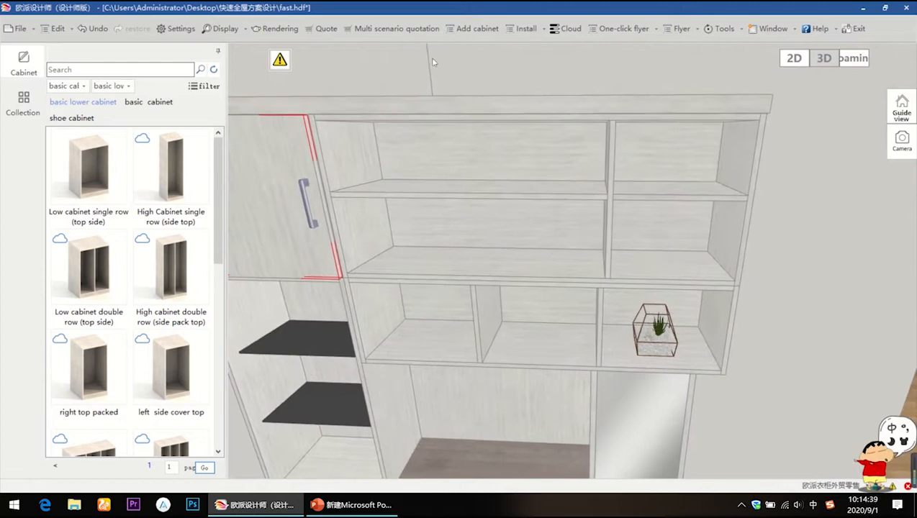
left_click(543, 31)
left_click(536, 60)
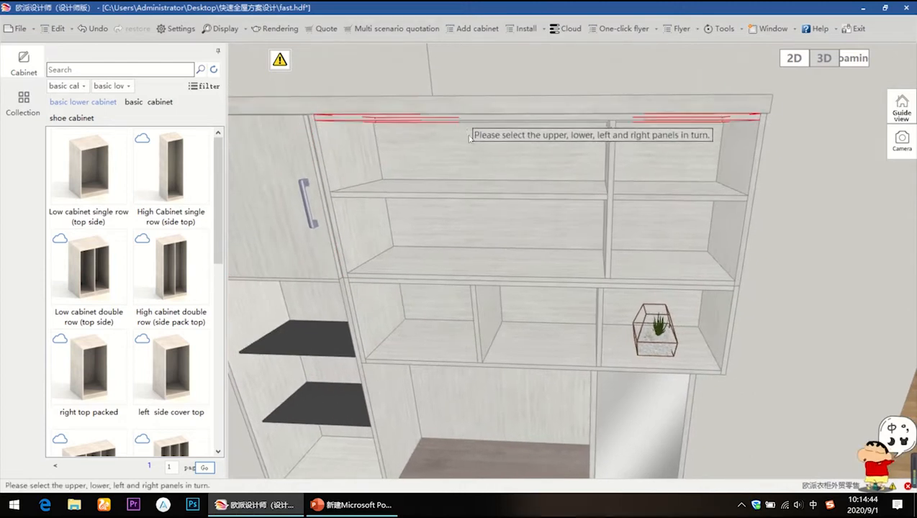
left_click(476, 267)
left_click(352, 154)
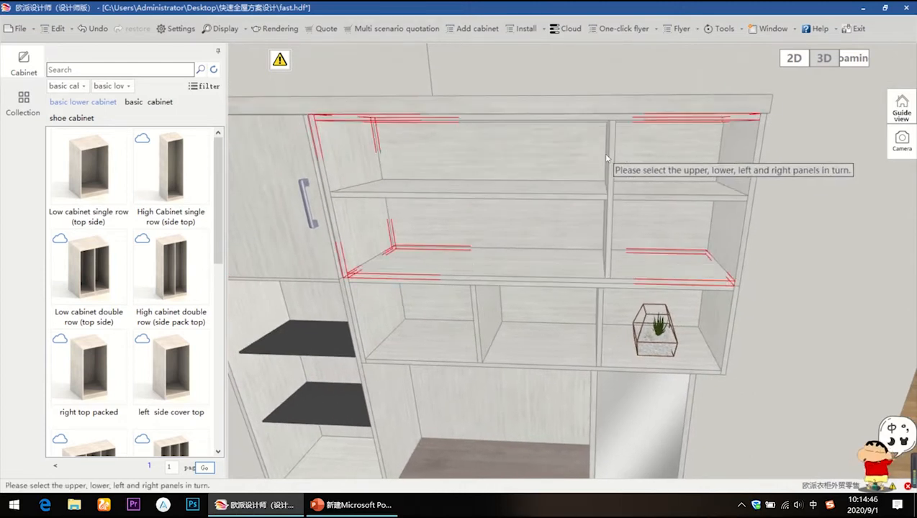
left_click(606, 156)
left_click(277, 126)
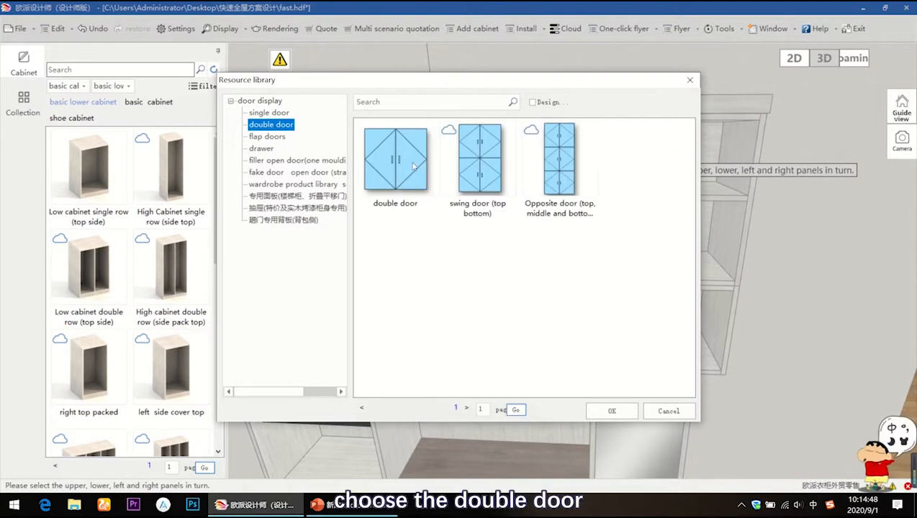
double_click(407, 160)
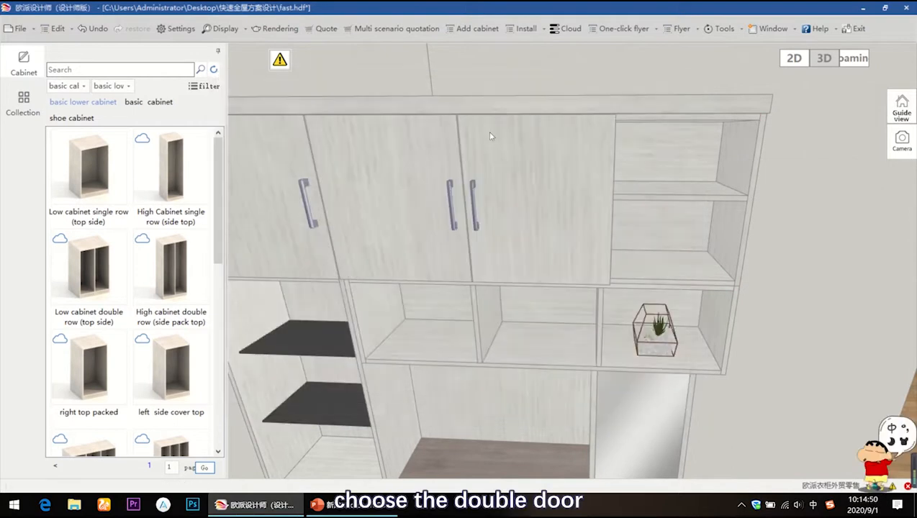
Install a single right open door on the narrow top cabinet opening between the divider and the right side panel
left_click(524, 29)
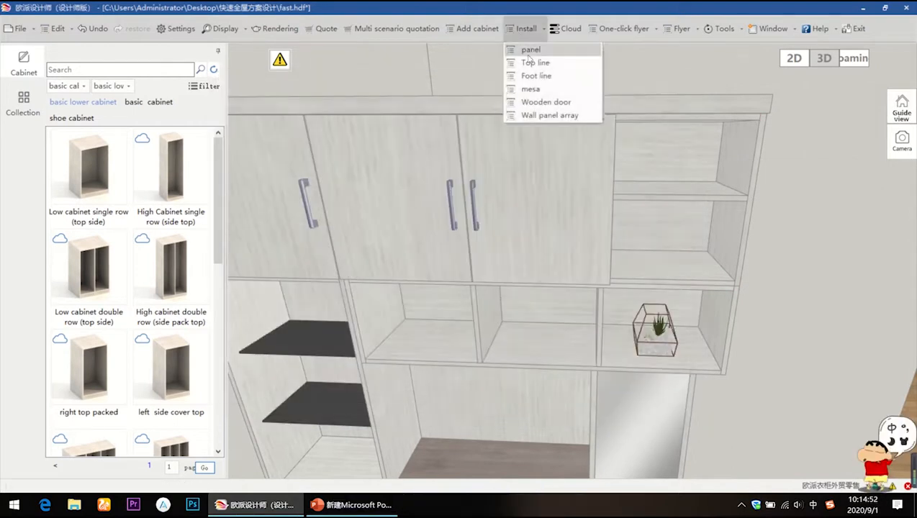
left_click(529, 46)
left_click(653, 117)
left_click(660, 257)
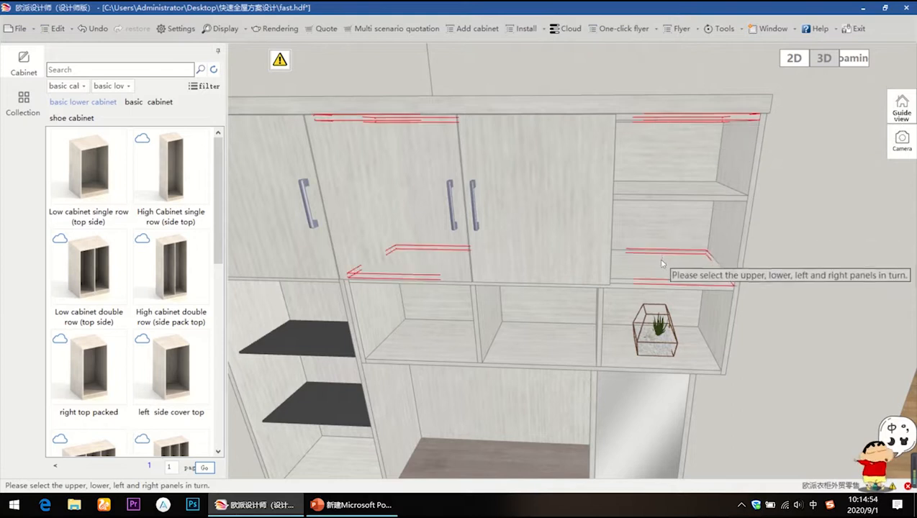
middle_click_drag(585, 256, 554, 253)
left_click(489, 151)
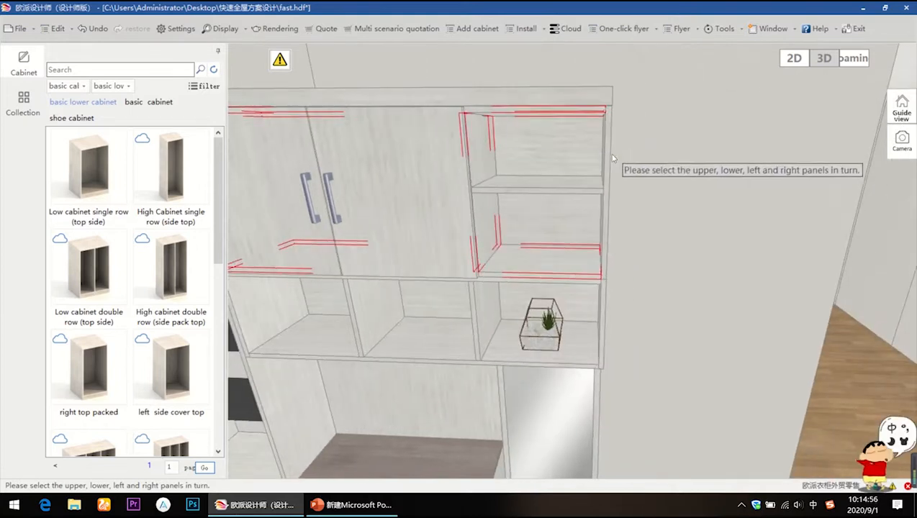
left_click(607, 152)
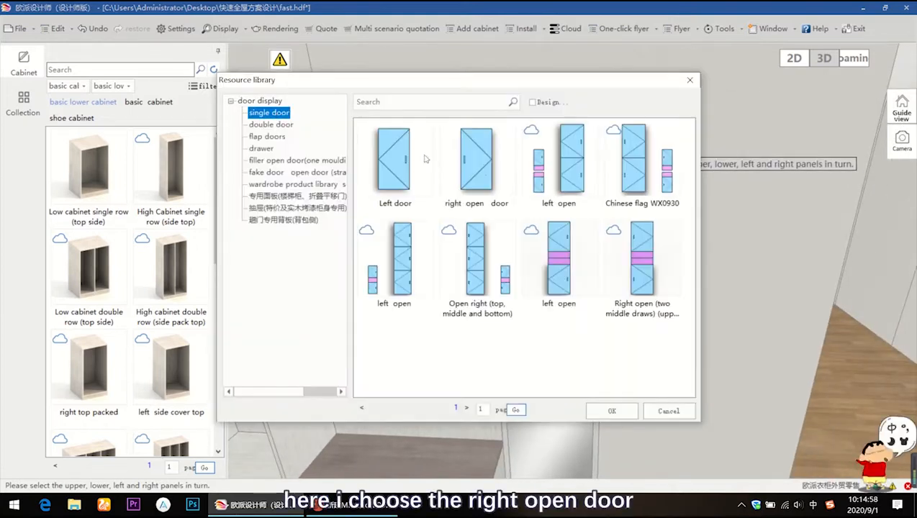
double_click(488, 174)
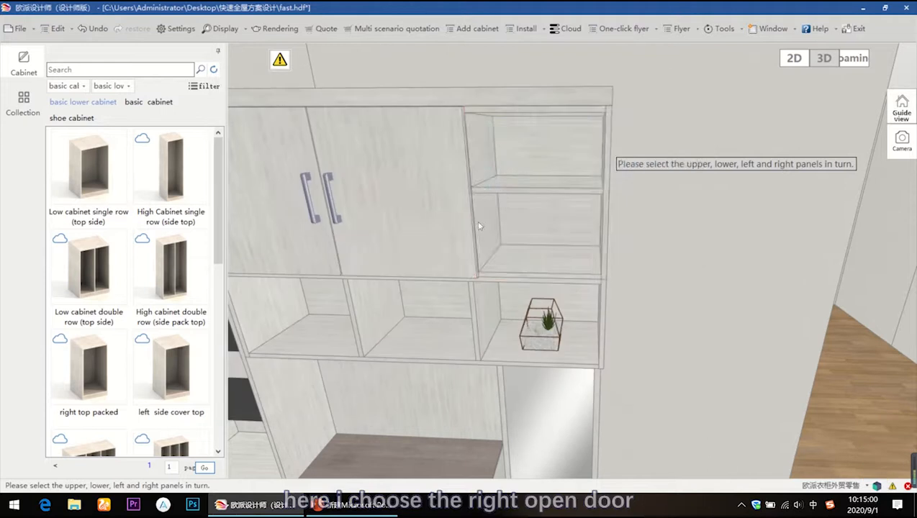
Install a single Left door over the full height of the tall cabinet with the movable shelves
middle_click_drag(649, 233, 601, 166)
scroll(585, 204, "down", 1)
scroll(596, 221, "down", 1)
left_click(525, 28)
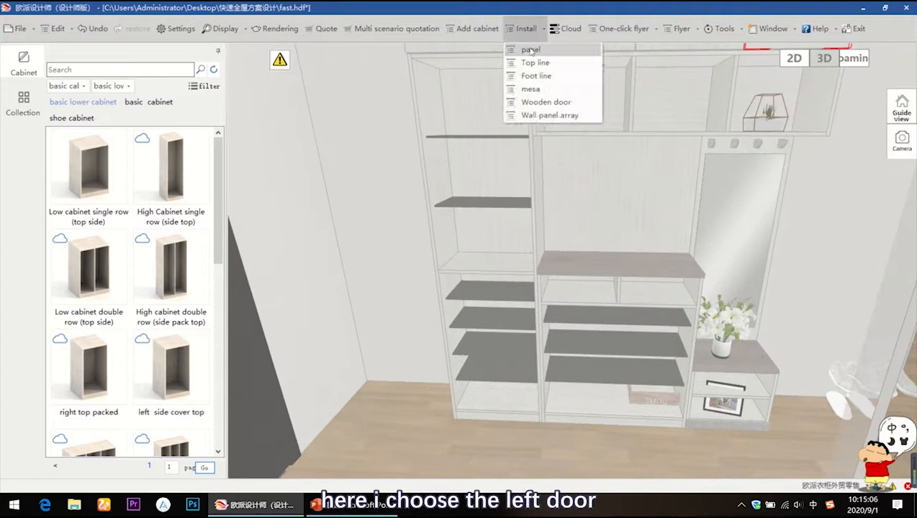
left_click(522, 45)
left_click(489, 394)
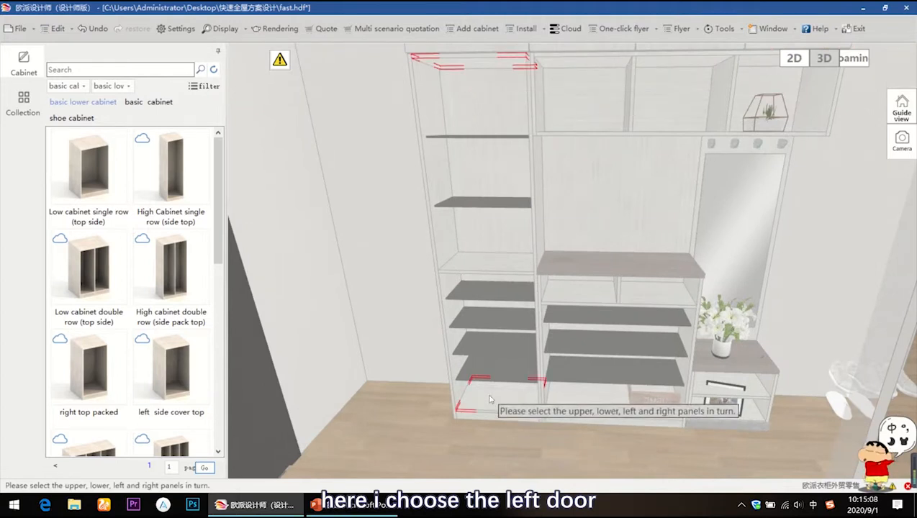
left_click(444, 164)
left_click(534, 173)
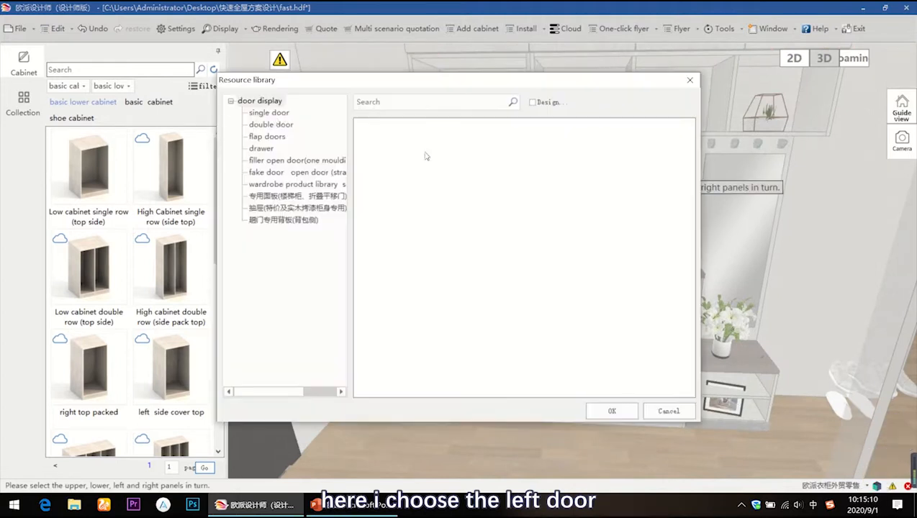
double_click(395, 157)
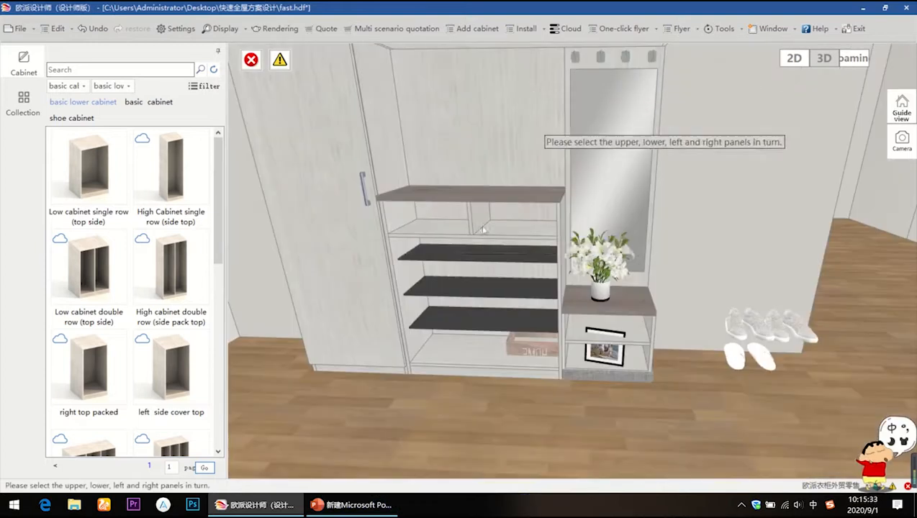
Install a double door on the low shoe cabinet, covering the movable shelves below the two small compartments
left_click(423, 229)
left_click(458, 354)
left_click(383, 270)
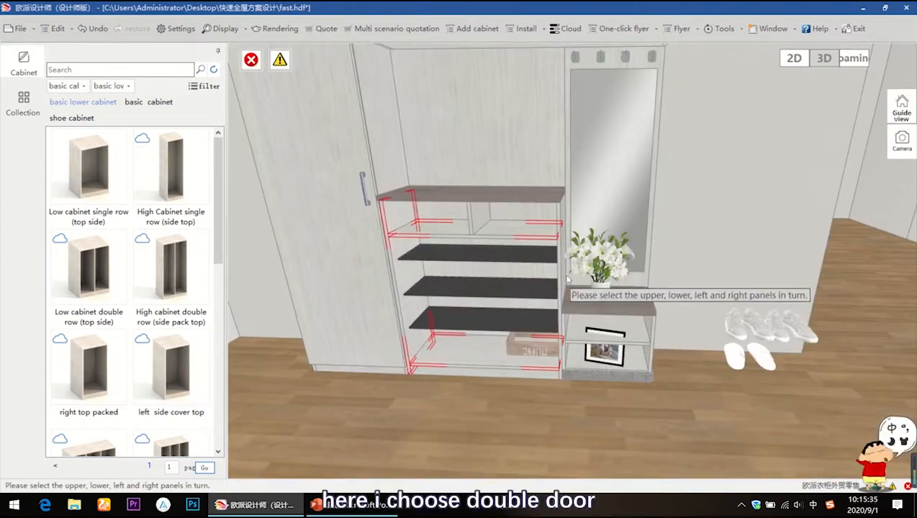
left_click(560, 281)
left_click(280, 126)
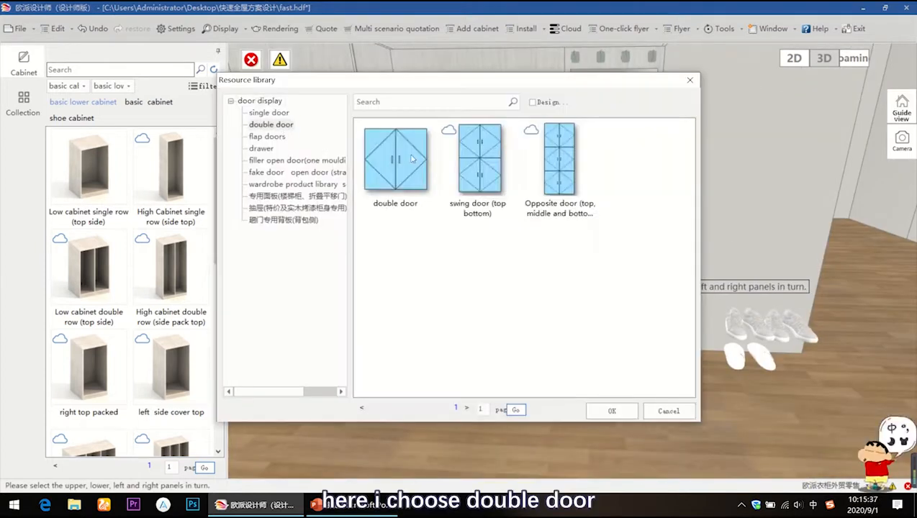
double_click(396, 161)
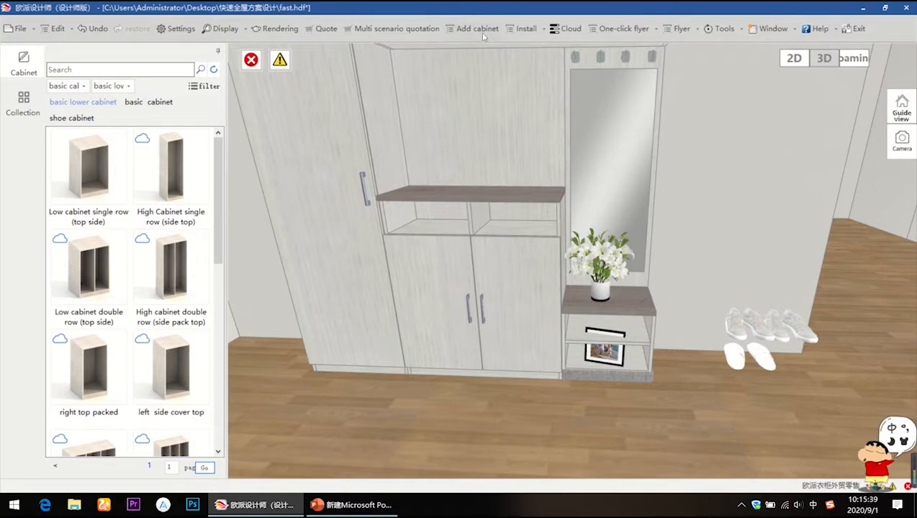
Install a drawer in the left small compartment beneath the low cabinet's countertop
left_click(522, 28)
left_click(529, 67)
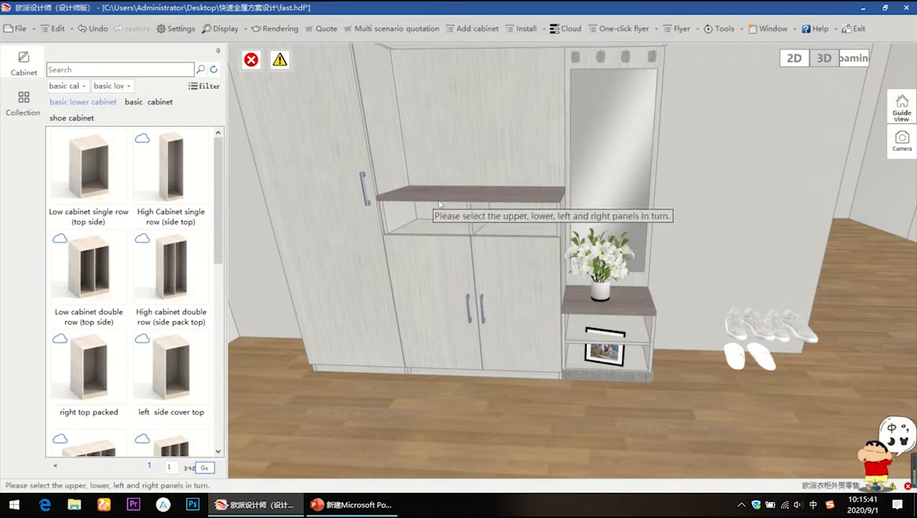
middle_click_drag(467, 178, 461, 174)
left_click(453, 169)
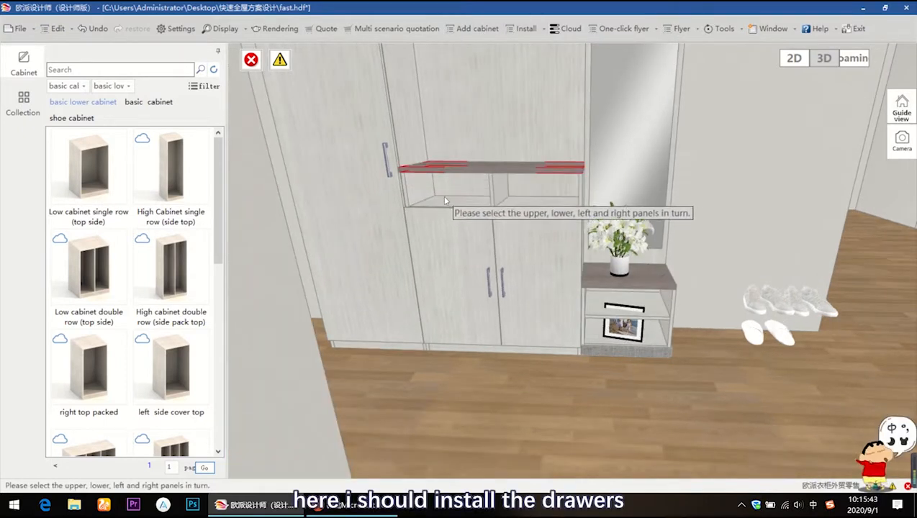
left_click(442, 199)
left_click(419, 183)
left_click(498, 182)
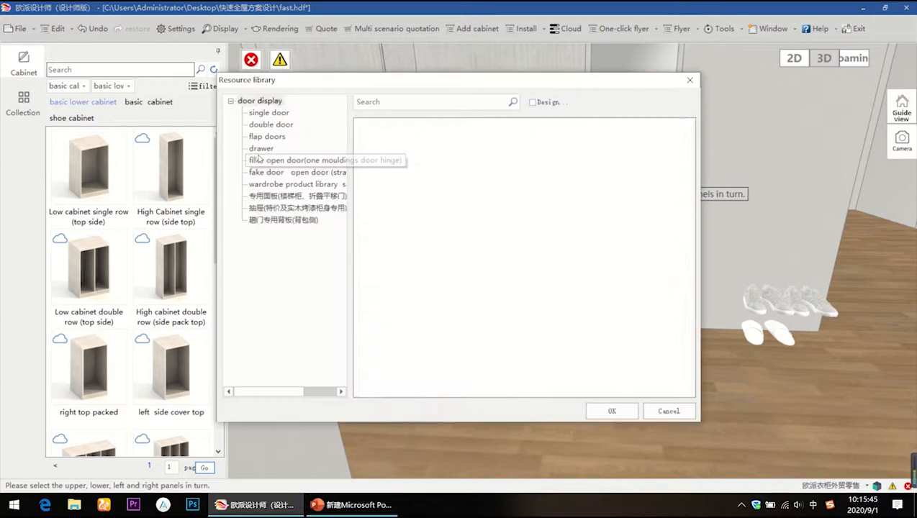
left_click(258, 157)
left_click(261, 148)
double_click(392, 173)
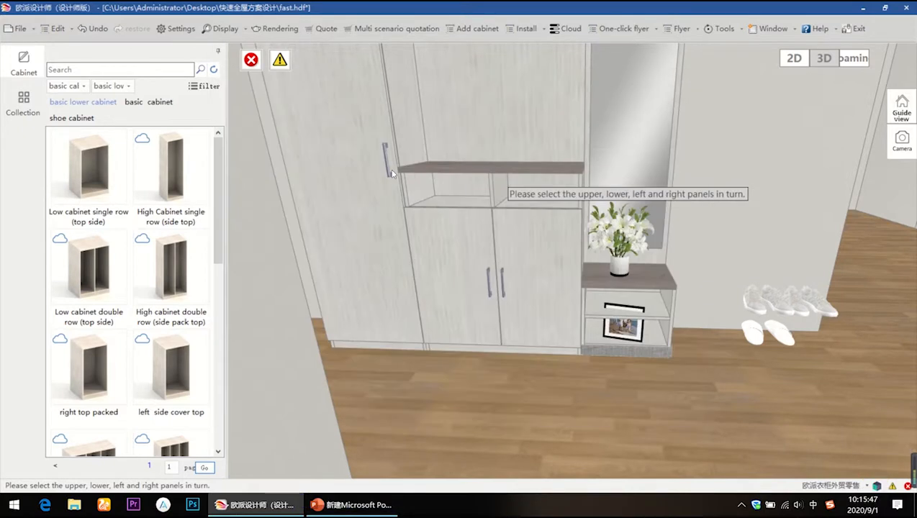
Install a matching drawer in the right small compartment beneath the low cabinet's countertop
left_click(527, 29)
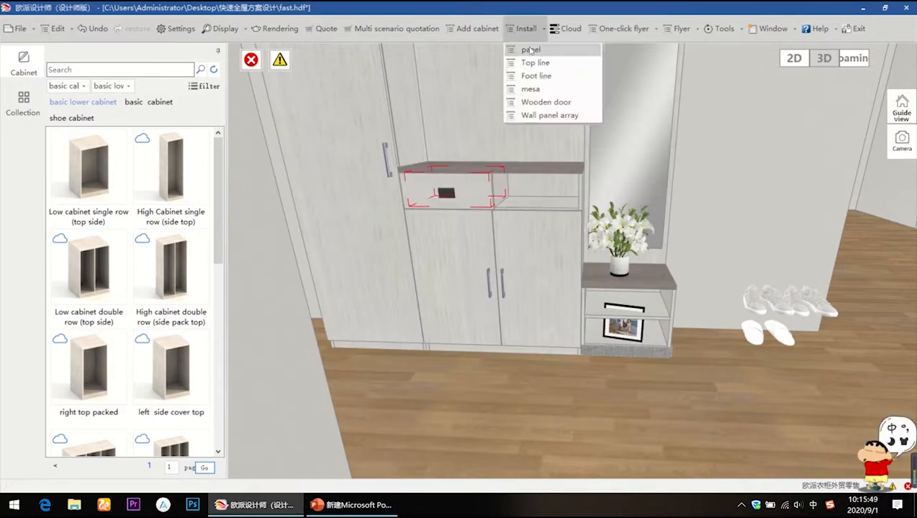
left_click(531, 50)
left_click(531, 168)
left_click(527, 204)
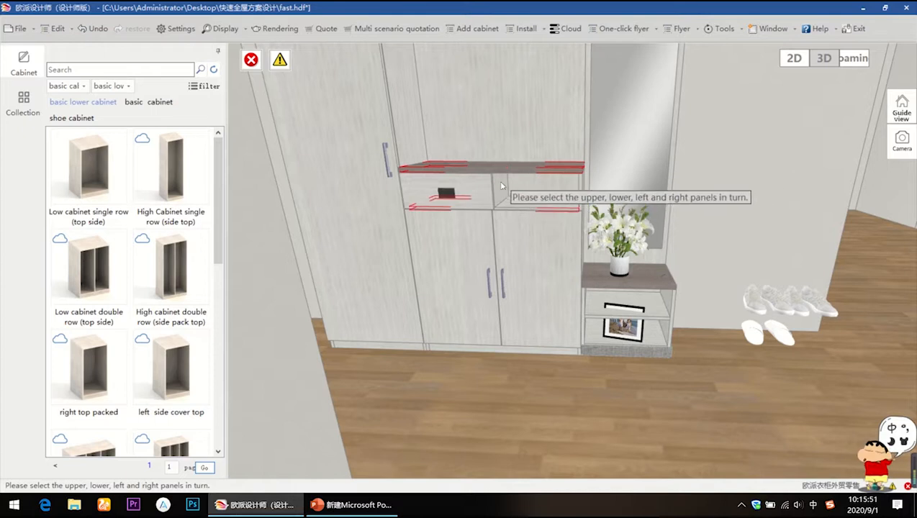
left_click(502, 189)
left_click(579, 190)
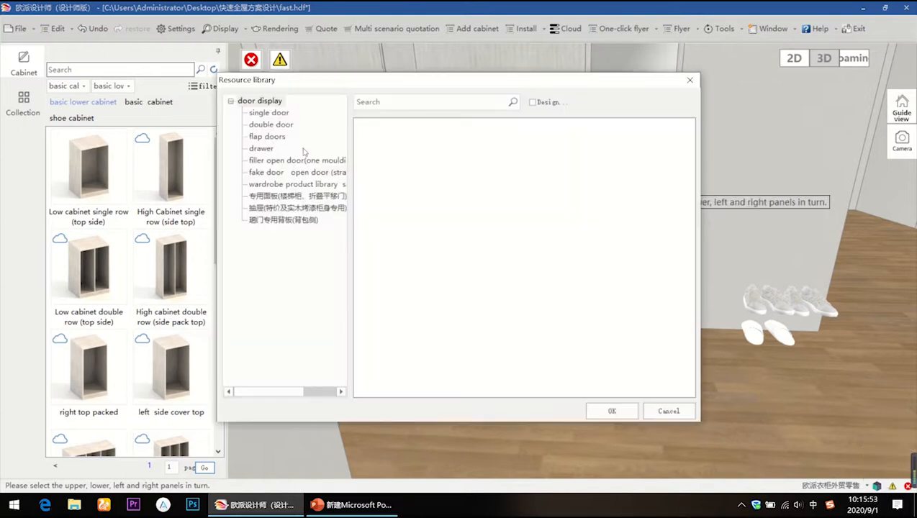
left_click(270, 124)
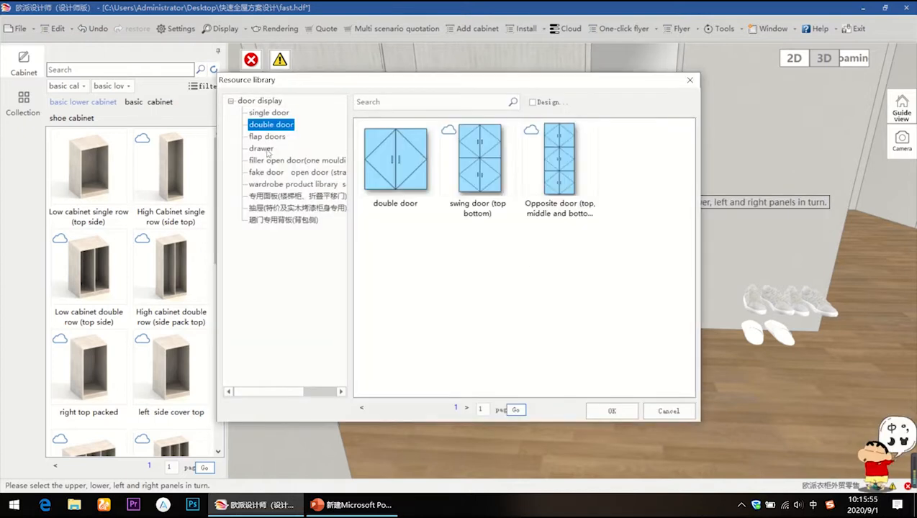
left_click(267, 149)
double_click(395, 153)
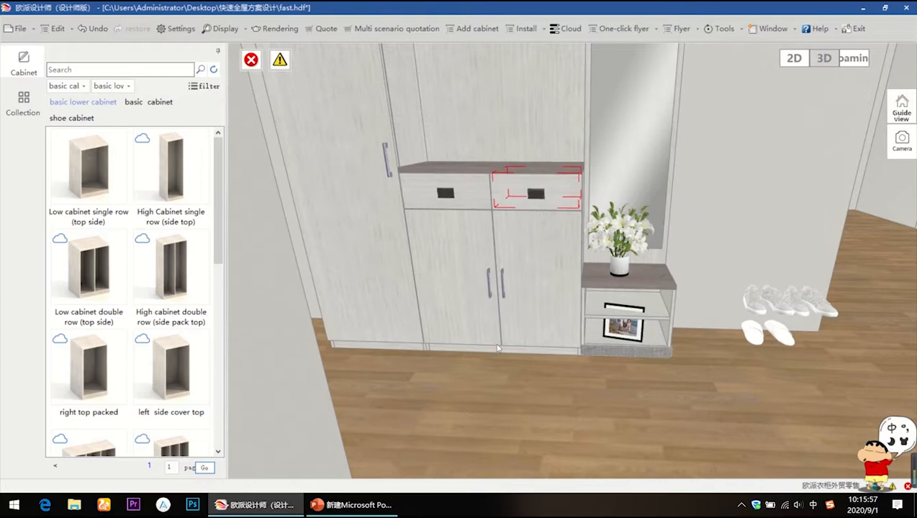
Review the process inspection errors and locate the first hinge position error in the model
left_click(498, 405)
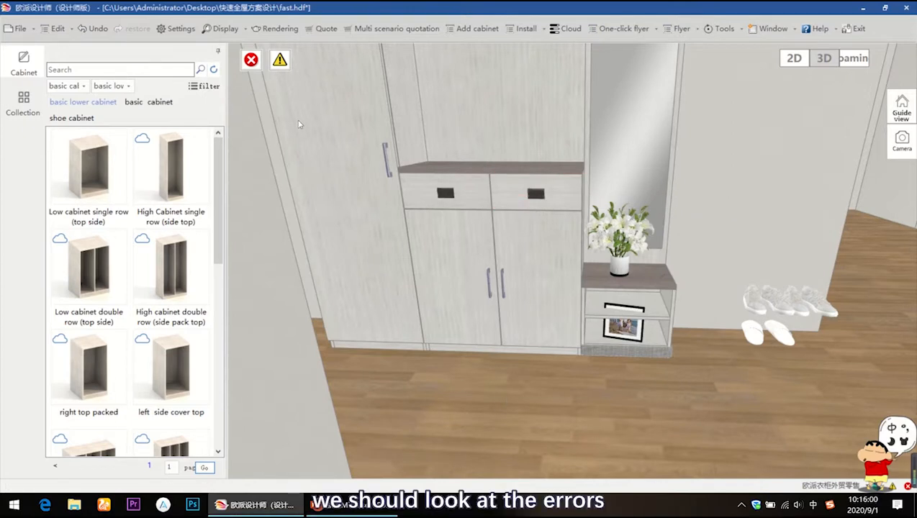
left_click(250, 62)
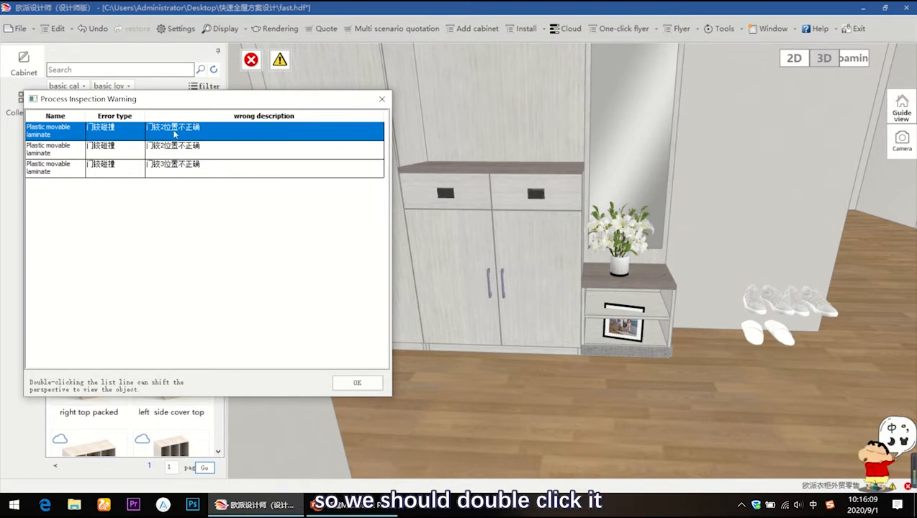
double_click(175, 134)
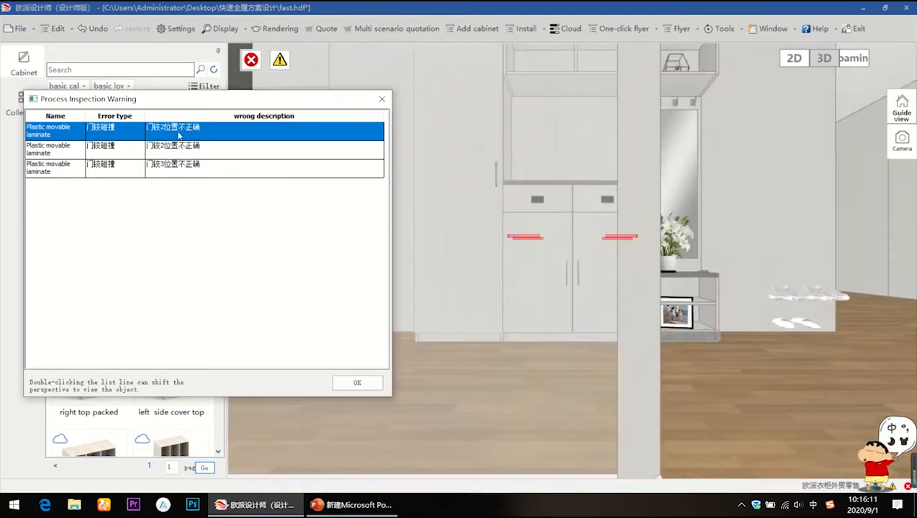
left_click(381, 99)
Set the hinge 2 position of the low cabinet's left door to move down 60 mm (下移60mm)
left_click(544, 232)
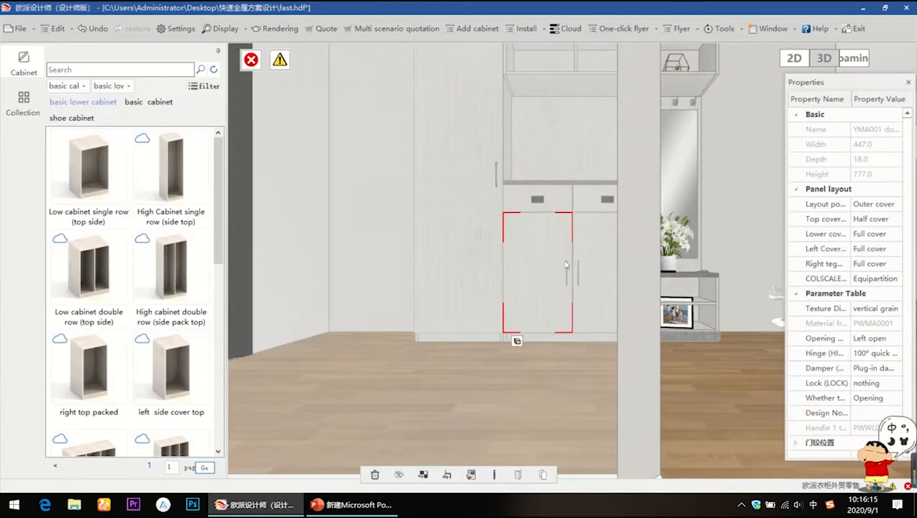
scroll(826, 428, "down", 1)
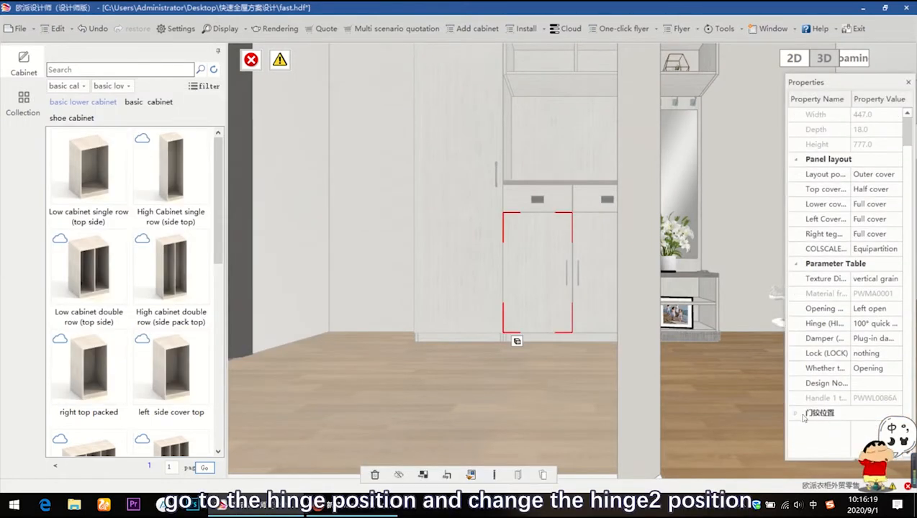
left_click(803, 415)
scroll(813, 425, "down", 2)
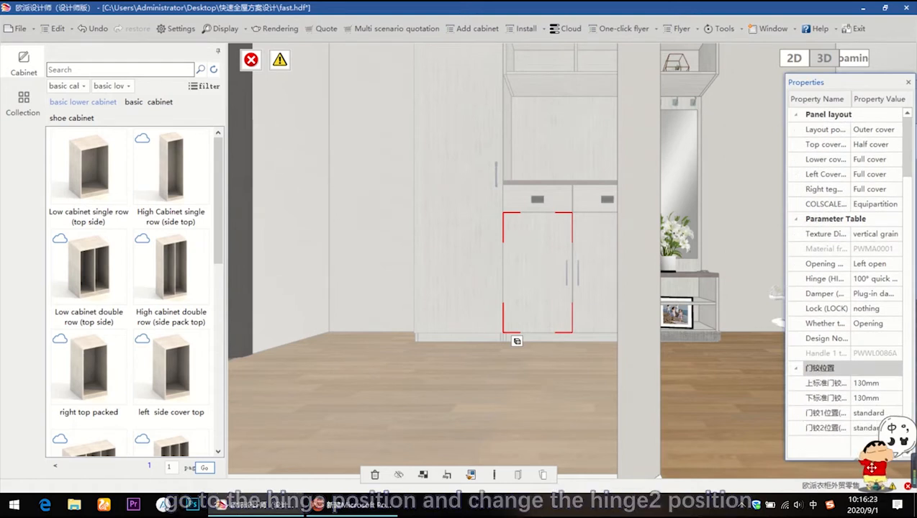
left_click(895, 429)
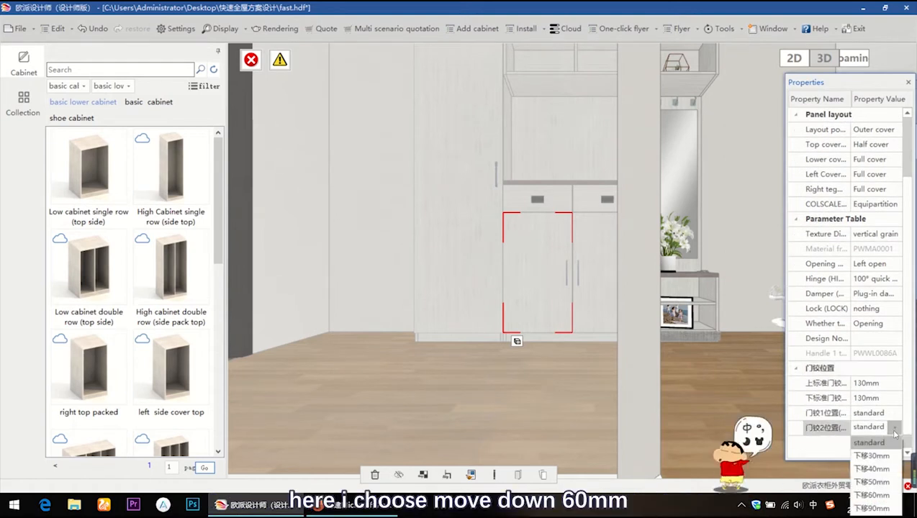
left_click(891, 497)
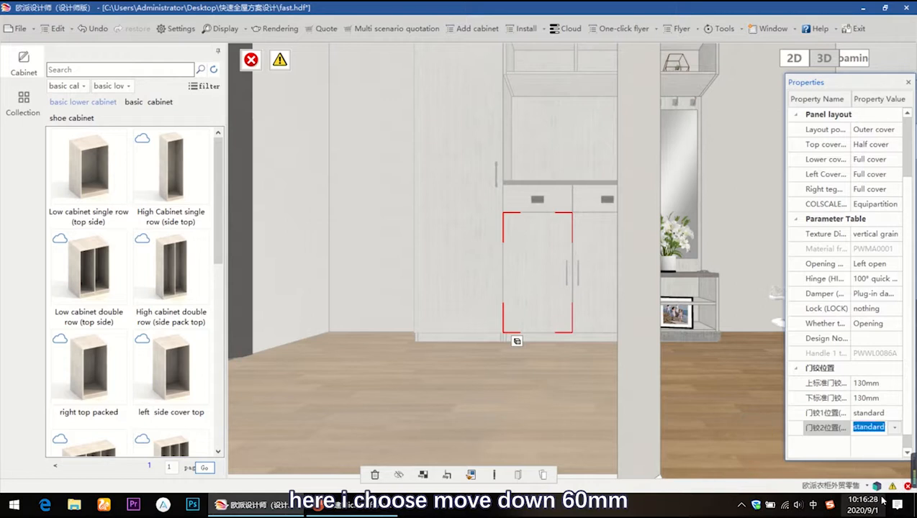
Recheck the error list and set the low cabinet's right door hinge 2 position to 下移60mm
left_click(249, 63)
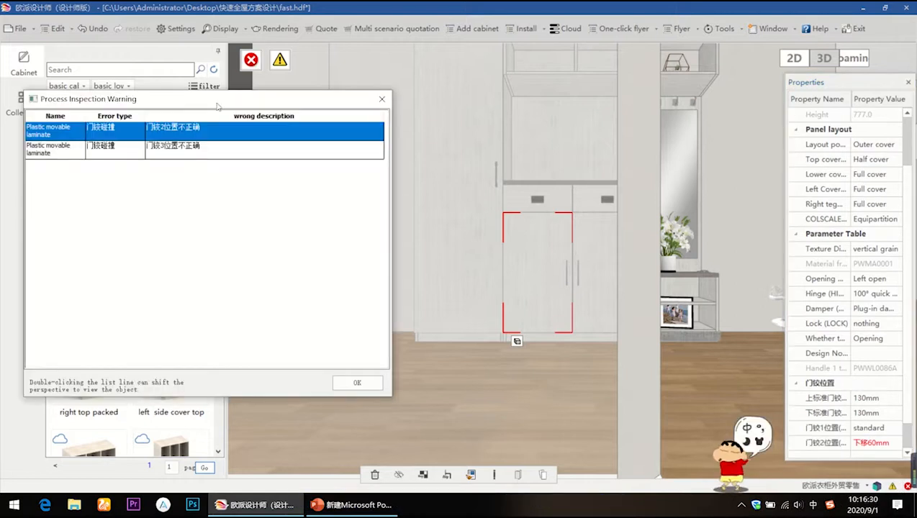
left_click(596, 249)
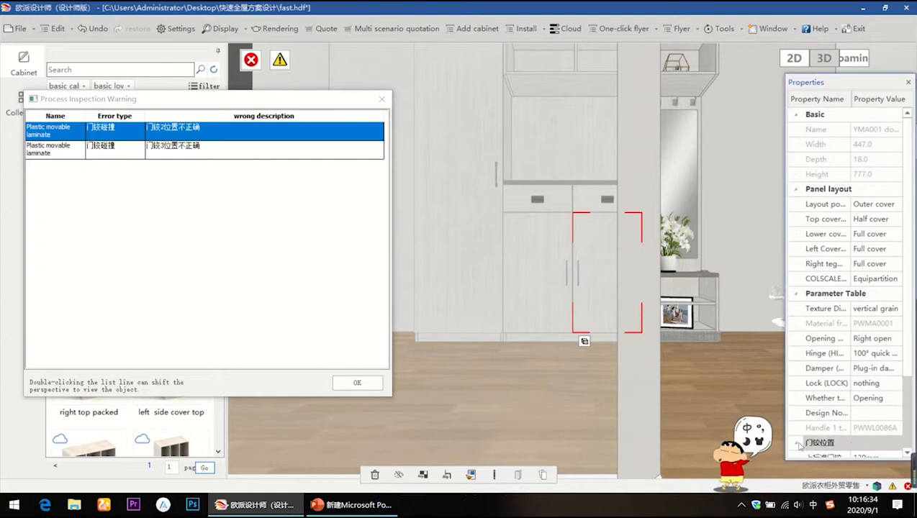
left_click(852, 429)
scroll(852, 431, "down", 1)
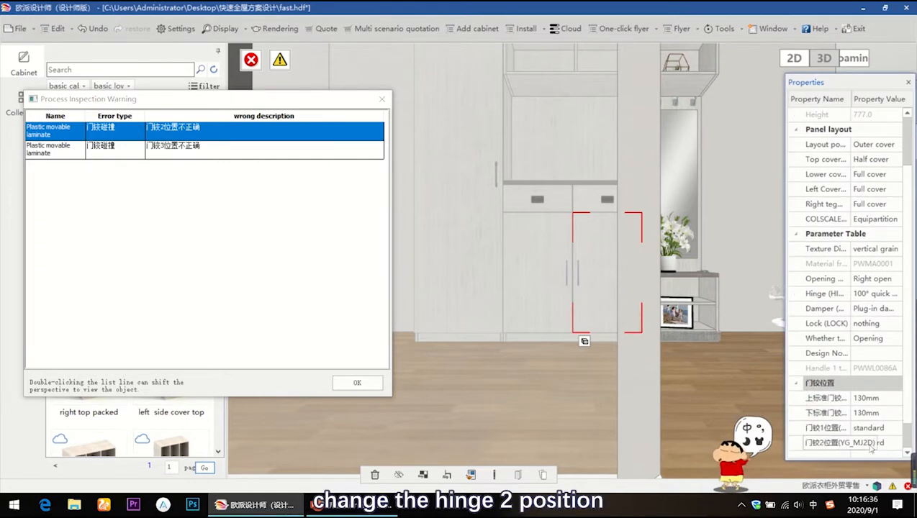
left_click(893, 443)
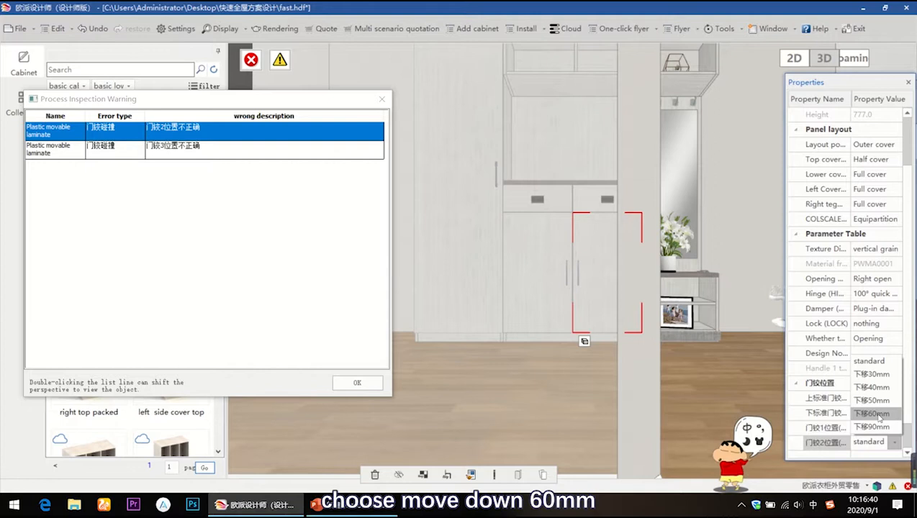
left_click(875, 414)
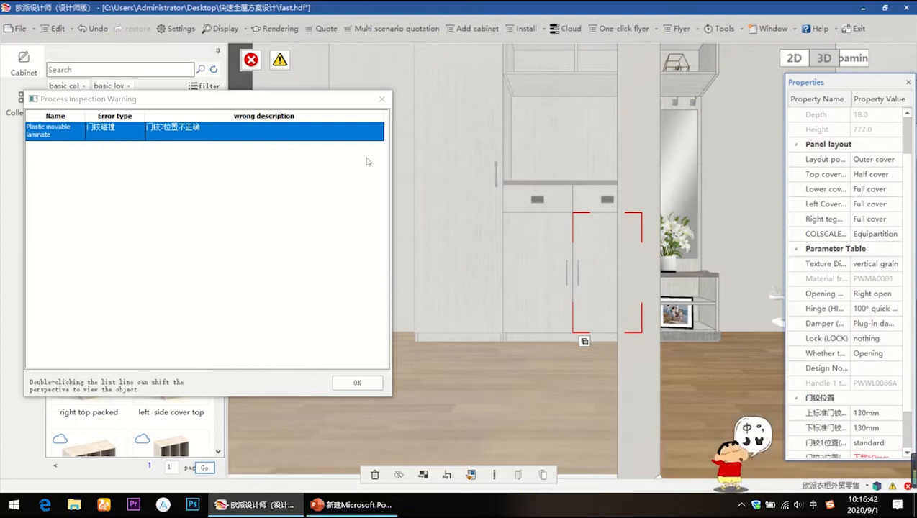
Locate the remaining hinge error and set hinge 3 of the tall cabinet's door to 下移60mm
double_click(259, 134)
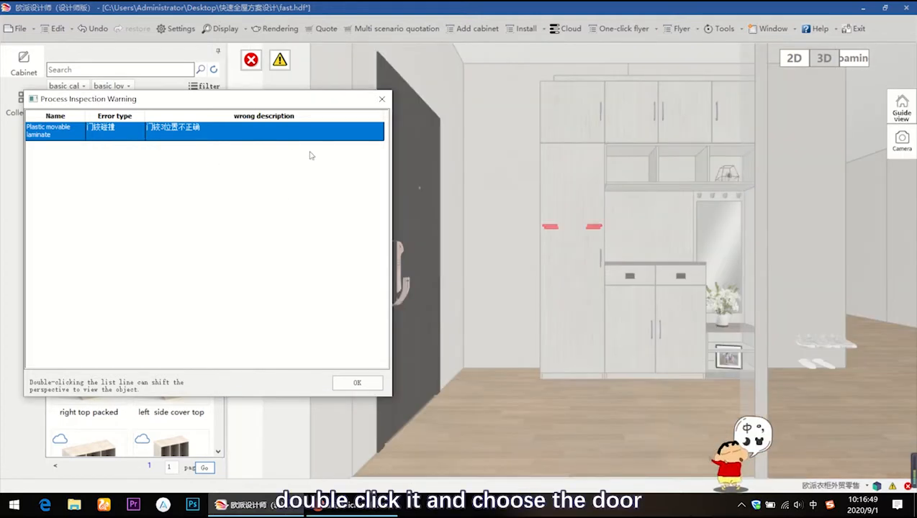
left_click(568, 187)
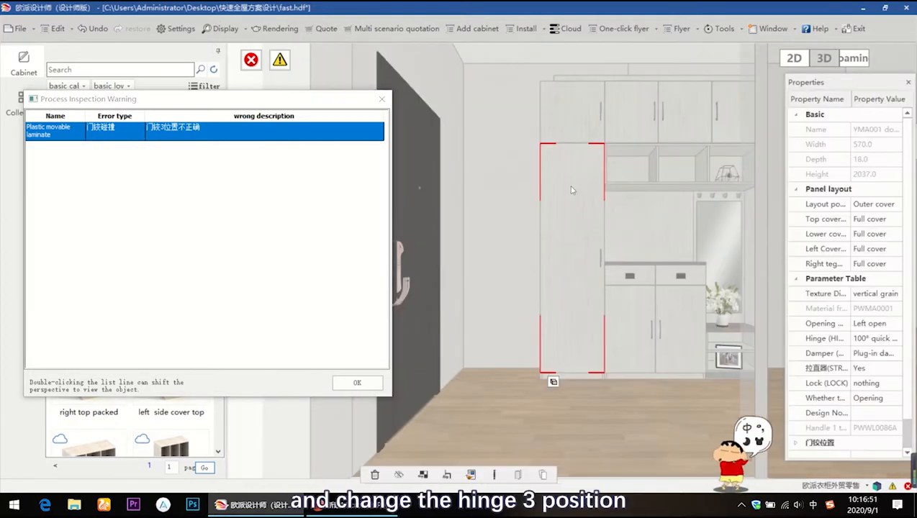
left_click(821, 442)
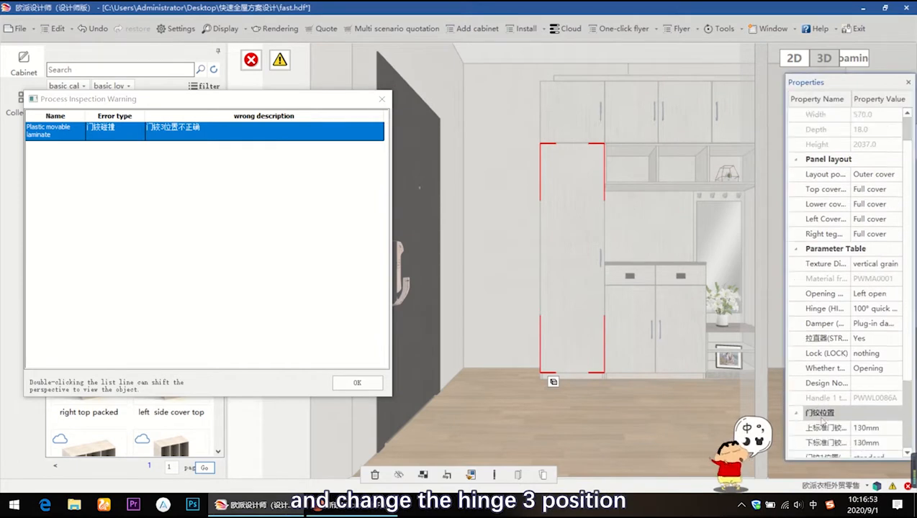
scroll(821, 415, "down", 2)
left_click(893, 399)
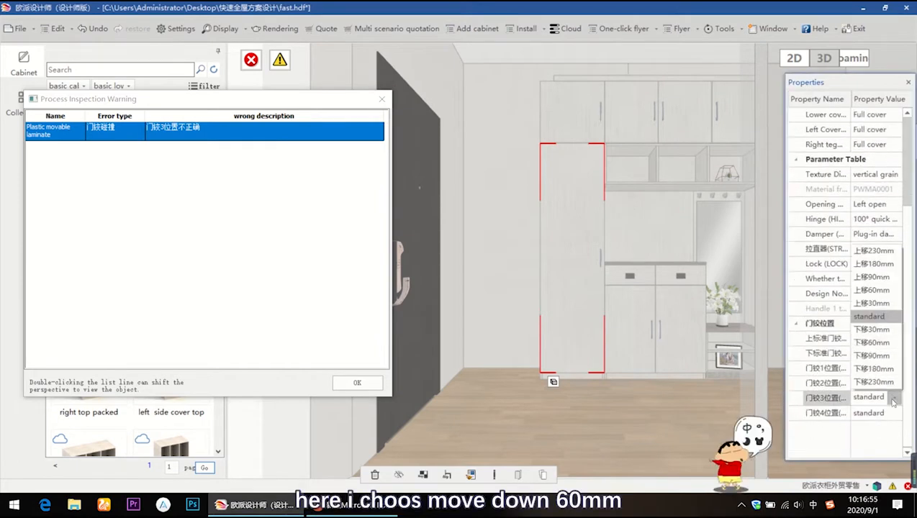
left_click(884, 344)
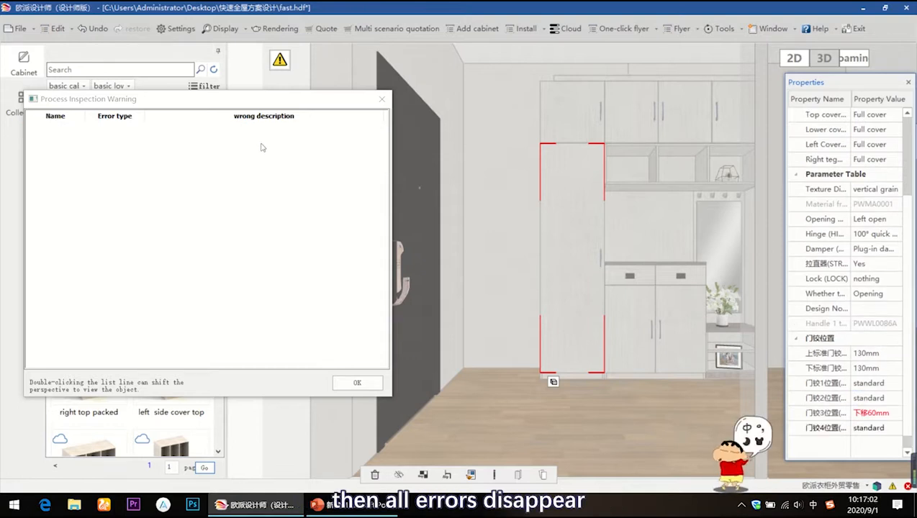
left_click(382, 99)
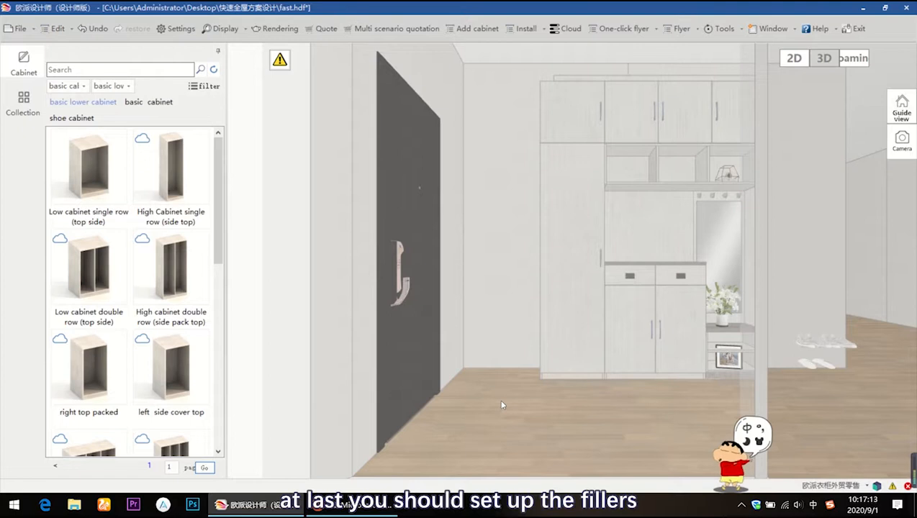
Place a side filler 侧封板(柜身和吸塑材质) along the tall cabinet's outer left side and set its height to 2650 mm
left_click(84, 89)
left_click(64, 255)
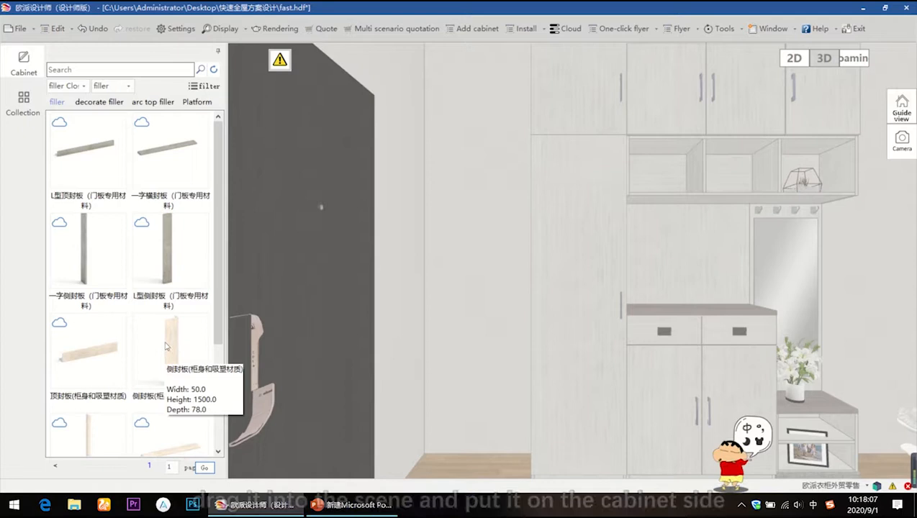
left_click_drag(175, 361, 508, 408)
left_click_drag(526, 447, 530, 403)
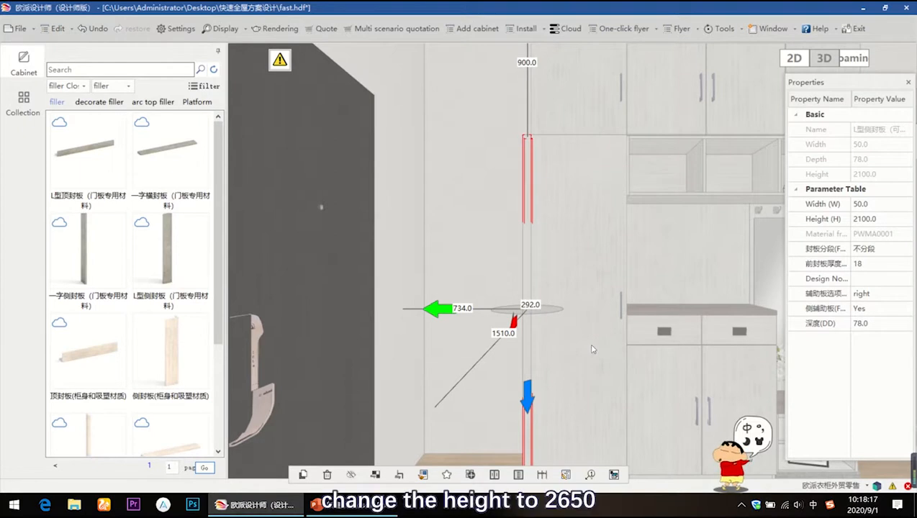
left_click(883, 219)
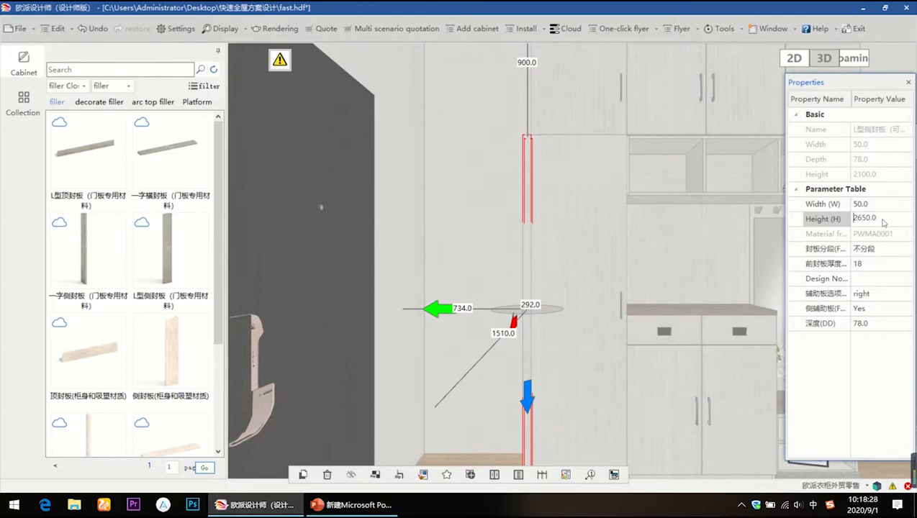
key("Return")
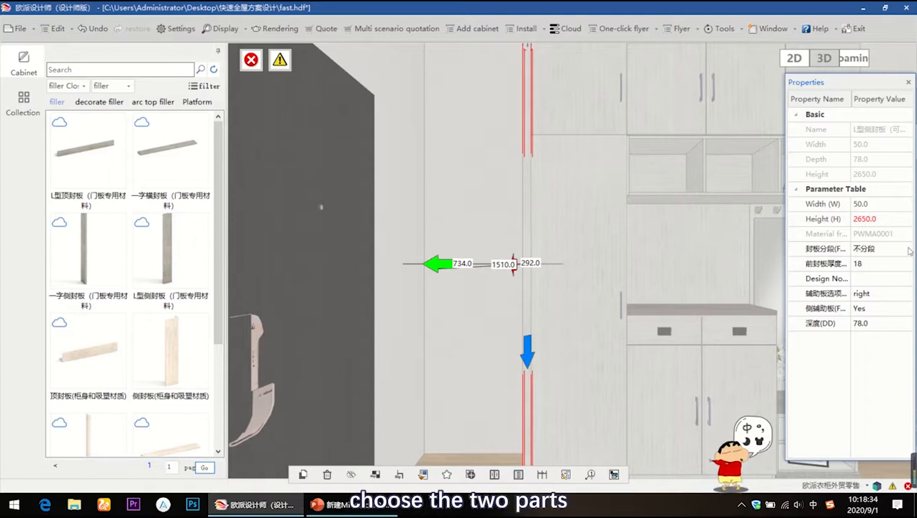
Split the side filler into two parts (分两段) with a lower section height of 2100 mm
left_click(909, 249)
left_click(864, 277)
left_click(880, 264)
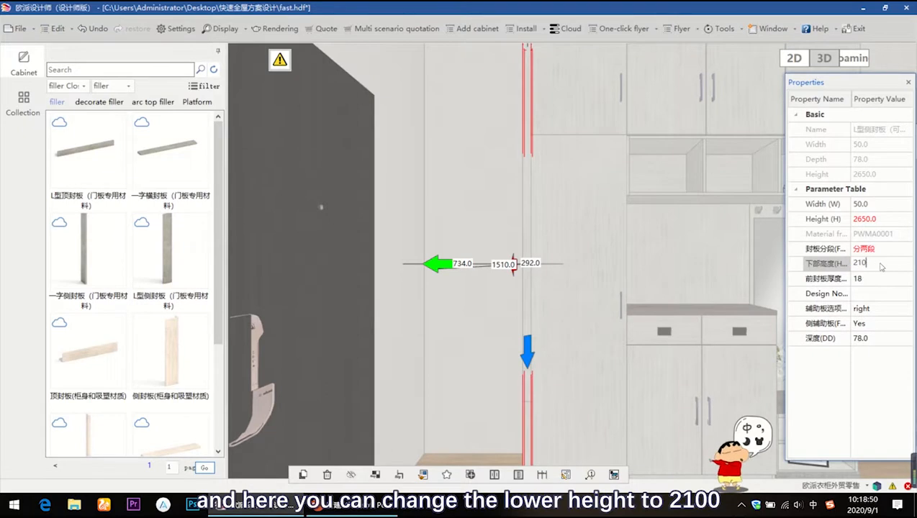
key("Return")
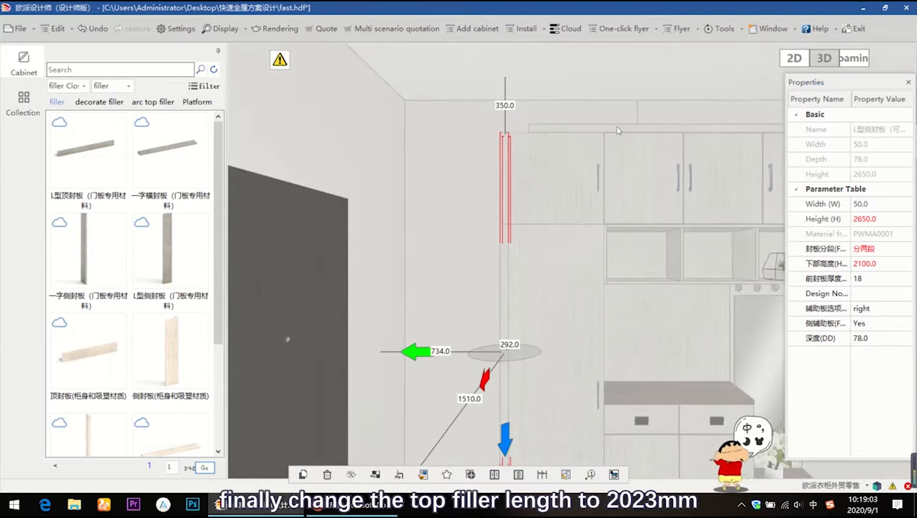
Set the top filler's width to 2023 mm and shift it left to line up with the side filler's outer edge
left_click(617, 130)
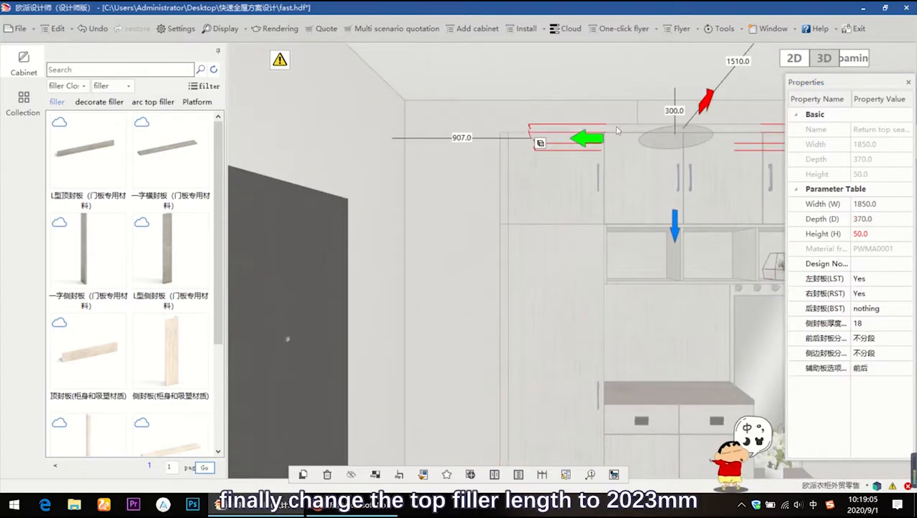
left_click(878, 204)
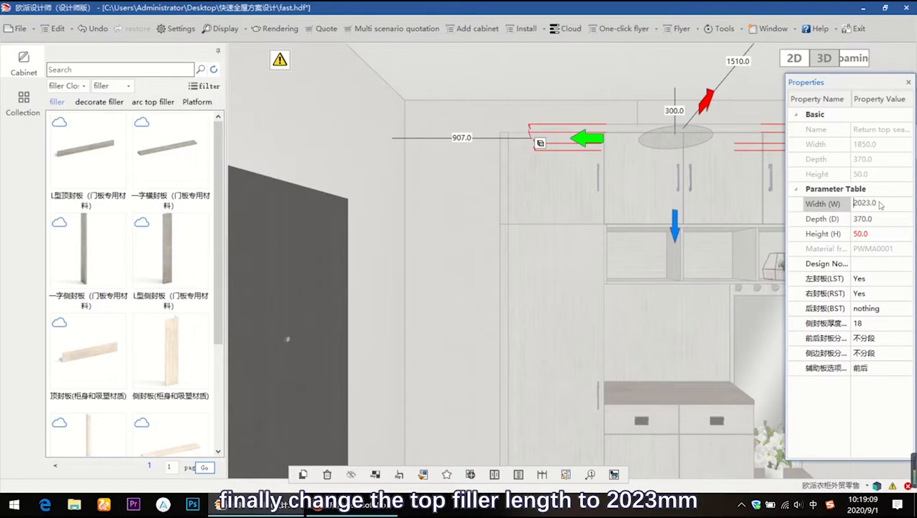
type("2023.0")
key("Return")
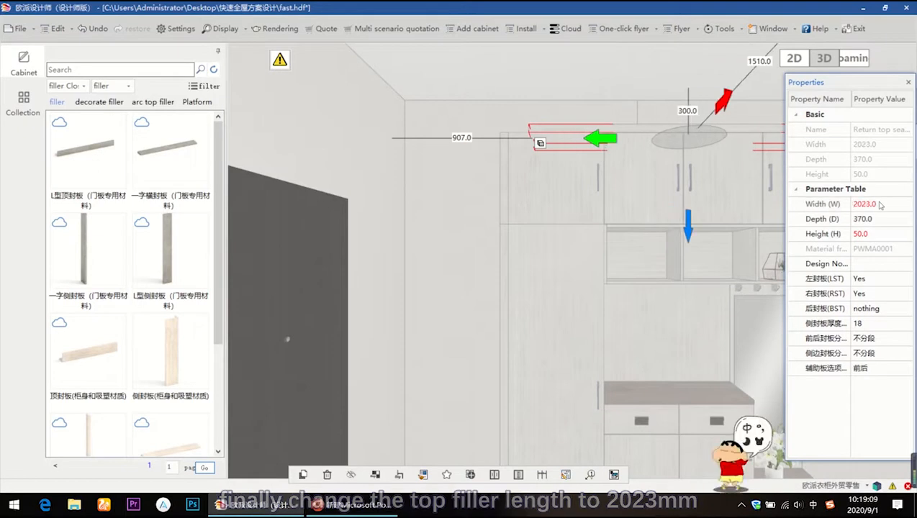
left_click(605, 142)
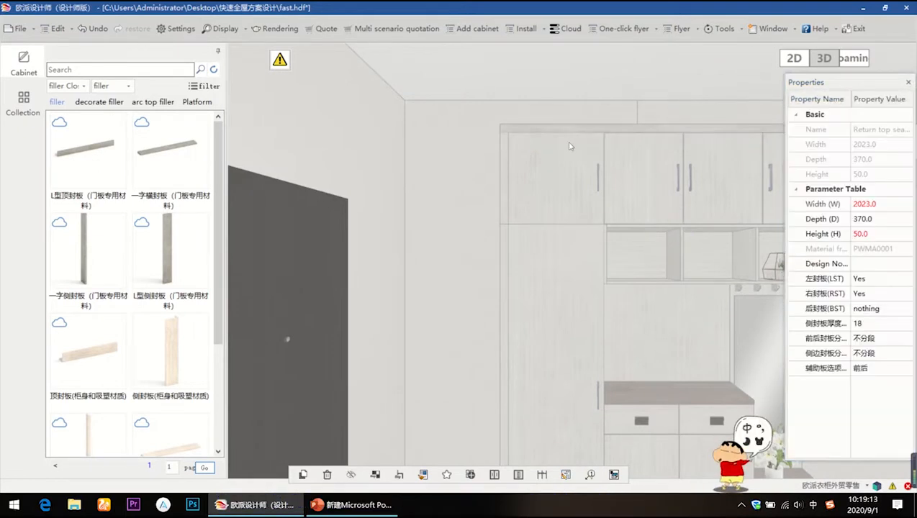
left_click(571, 147)
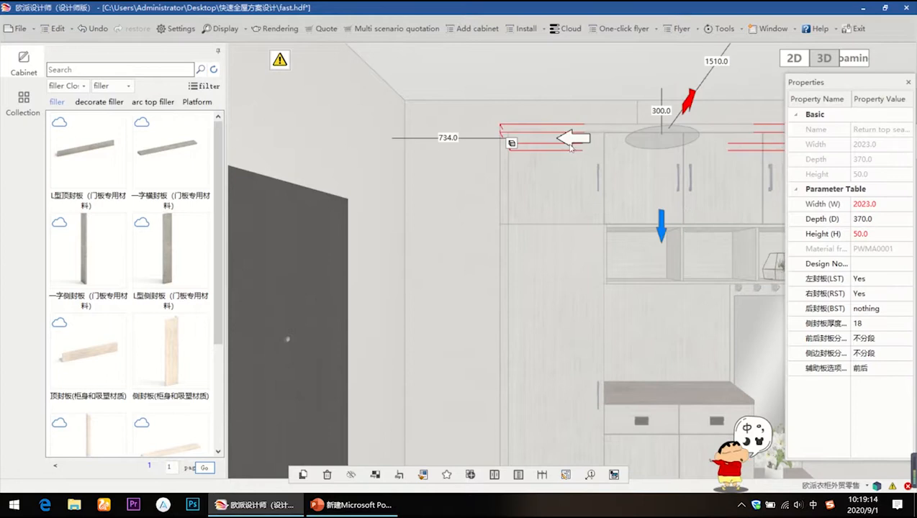
left_click(444, 186)
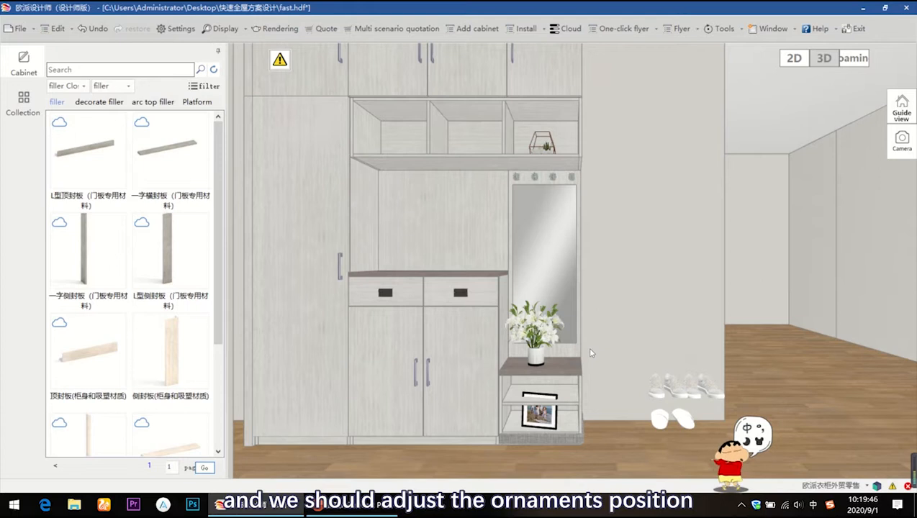
Move the flower vase from the bench up onto the low shoe cabinet's countertop, near its left end
left_click(536, 354)
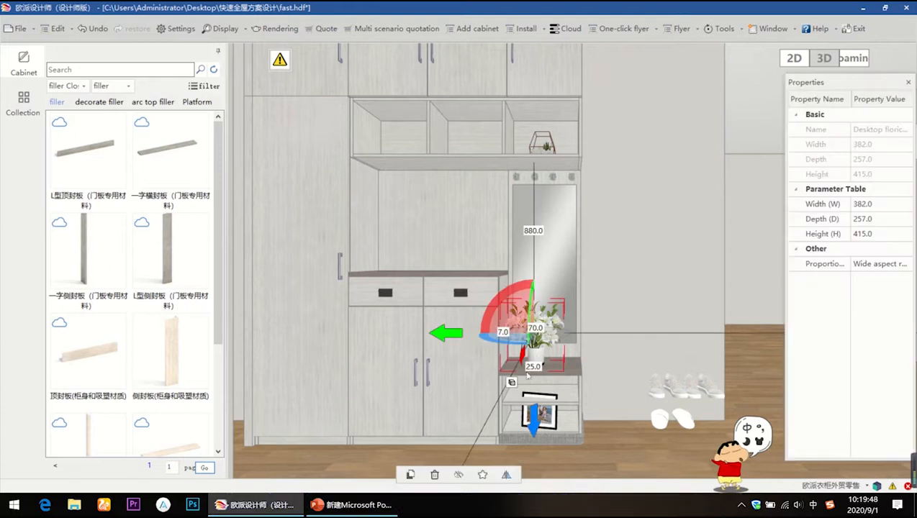
left_click_drag(534, 418, 527, 273)
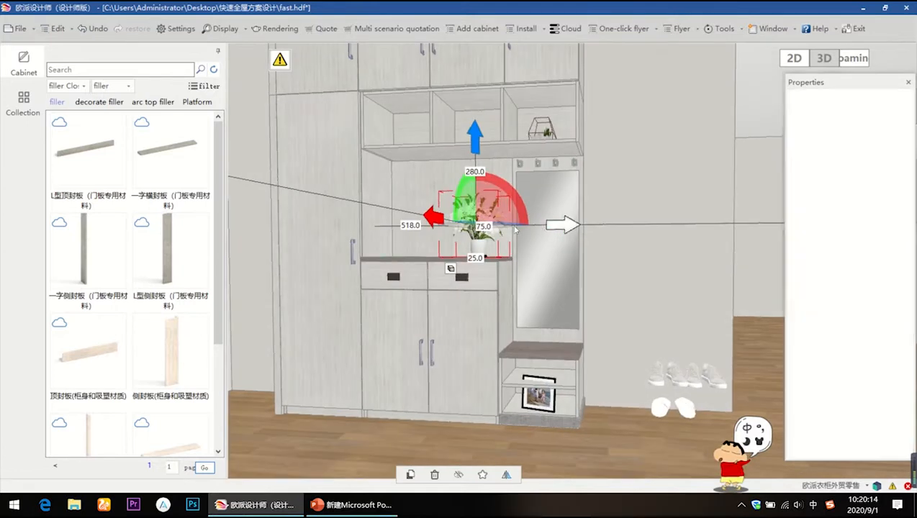
left_click_drag(477, 226, 417, 224)
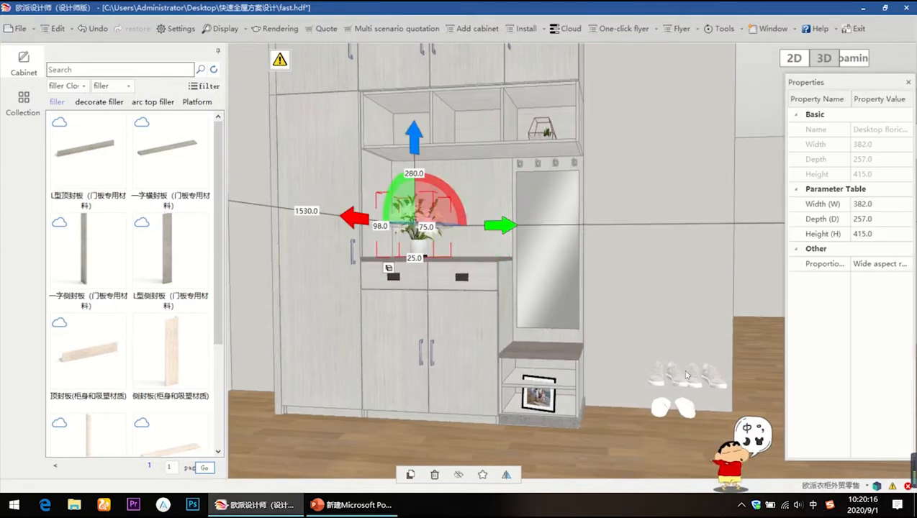
Move one pair of sneakers from the floor onto the upper shelf beneath the bench seat
left_click(686, 373)
left_click(688, 385)
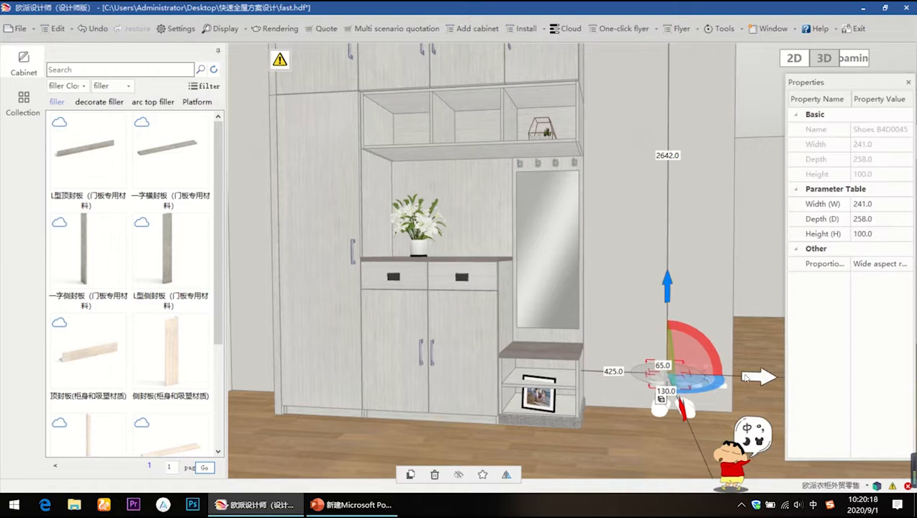
left_click_drag(684, 380, 606, 364)
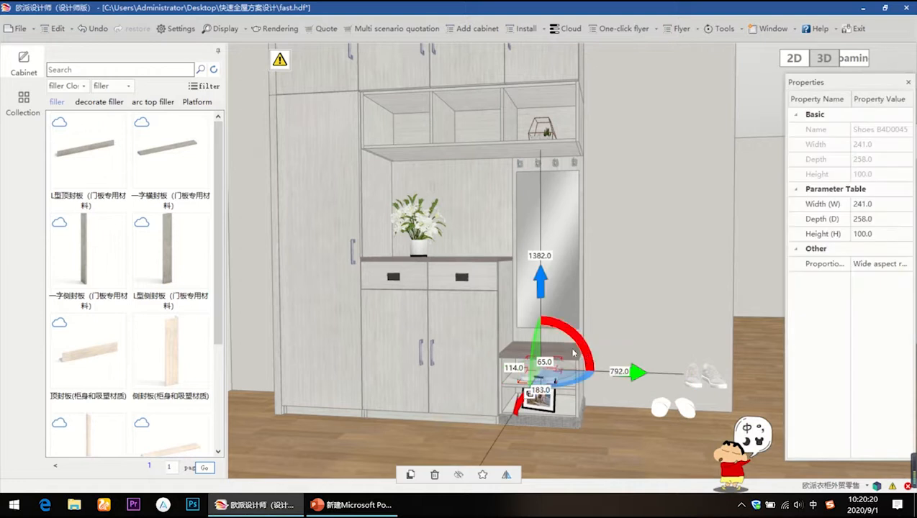
Move the framed photo from under the bench up into the leftmost open compartment of the wall cabinet
left_click(549, 400)
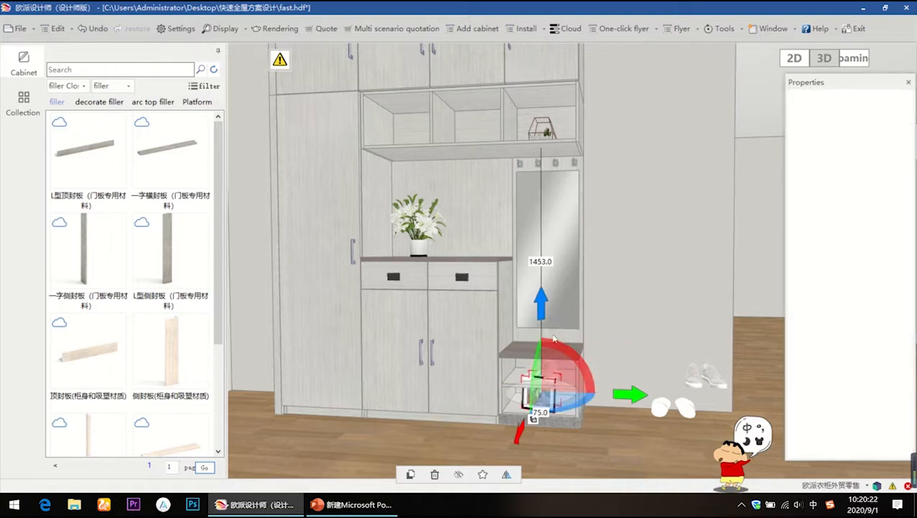
left_click_drag(543, 306, 615, 136)
left_click_drag(564, 124, 494, 128)
Remove the sneakers and place the slippers on the lower shelf beneath the bench seat
left_click(690, 380)
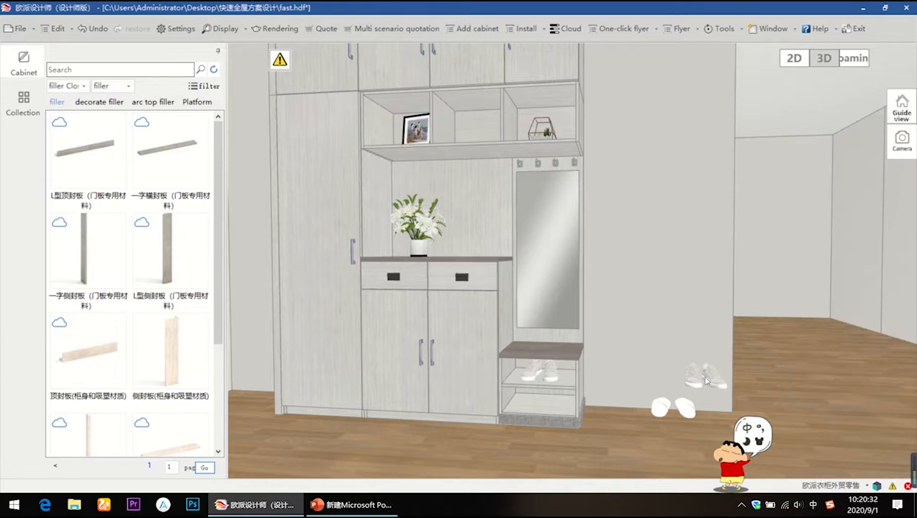
left_click(701, 380)
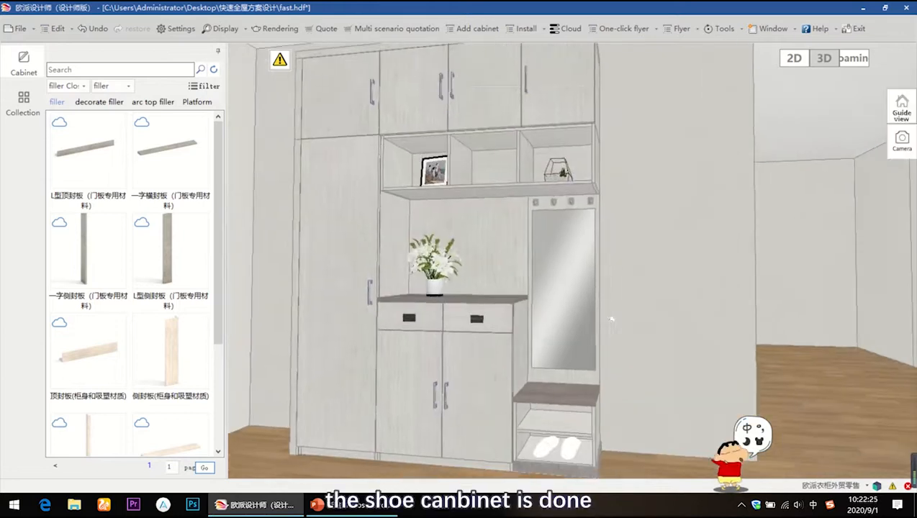
Select all parts of the shoe cabinet in the 2D plan and move them against the wall beside the entrance door
scroll(611, 319, "up", 2)
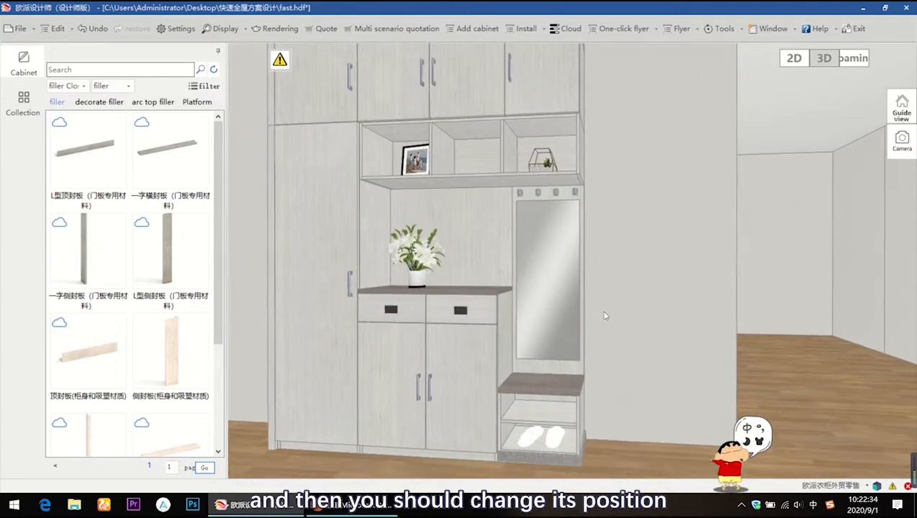
left_click(794, 58)
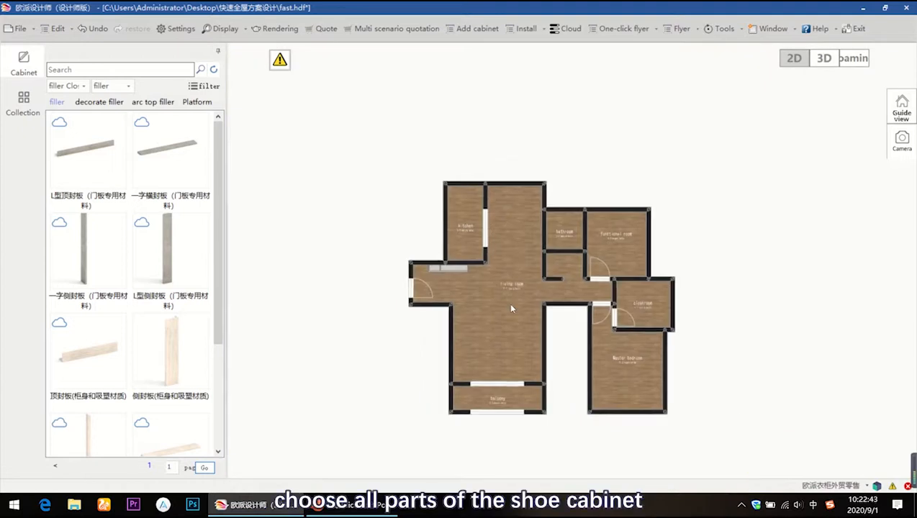
left_click(448, 268)
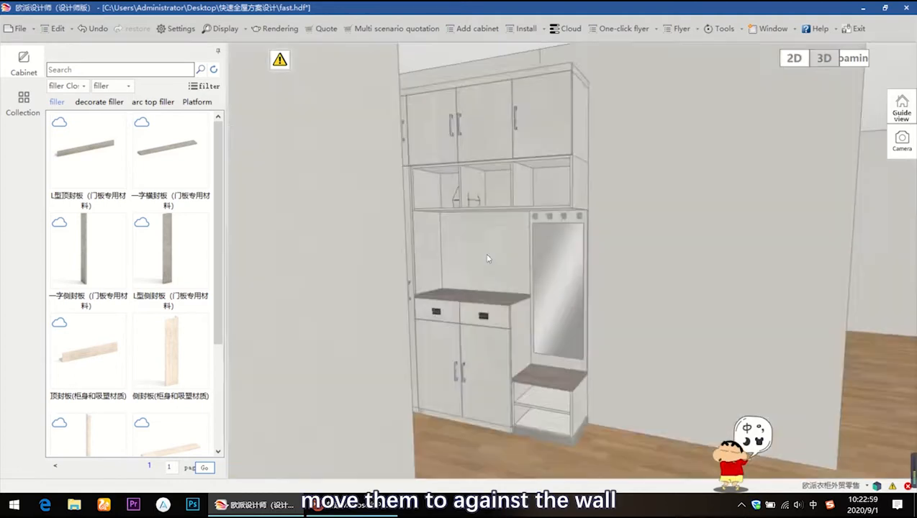
middle_click_drag(488, 259, 456, 260)
Return to the 2D plan and select the living room's left wall to check its size
mouse_move(418, 4)
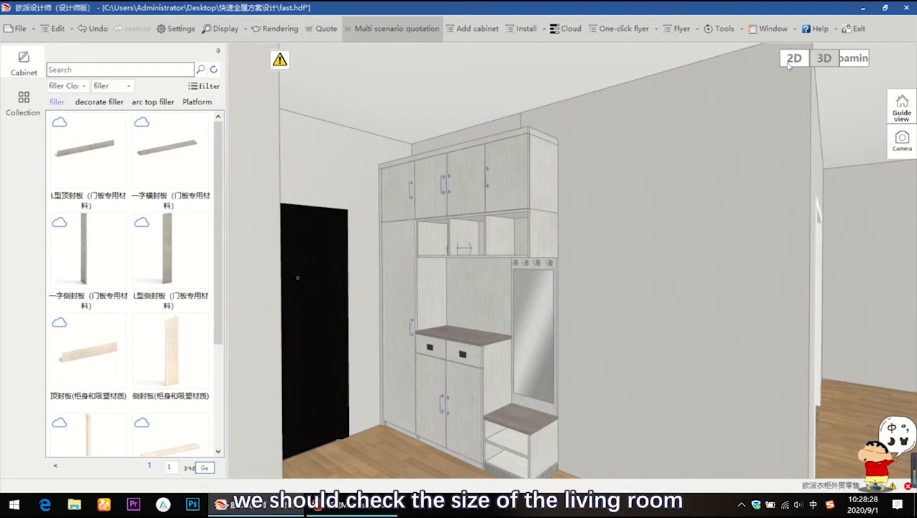
left_click(783, 29)
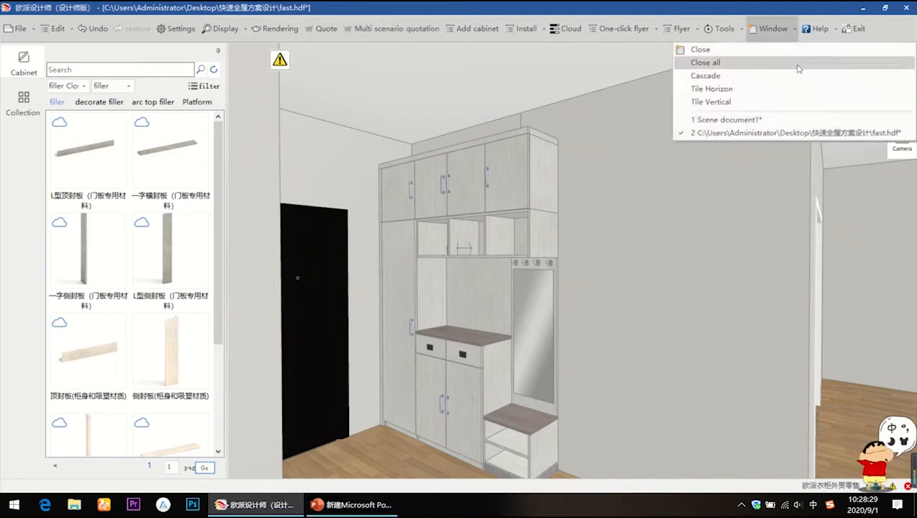
left_click(619, 81)
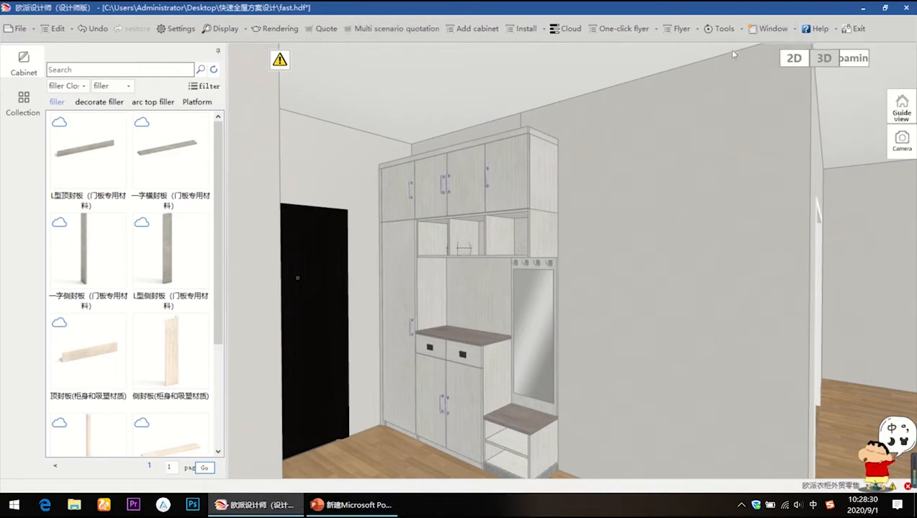
left_click(793, 61)
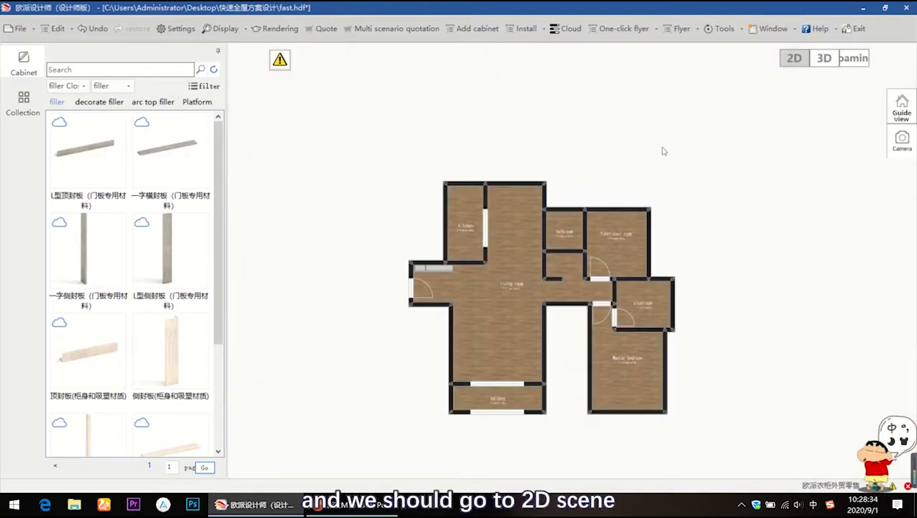
scroll(497, 294, "up", 5)
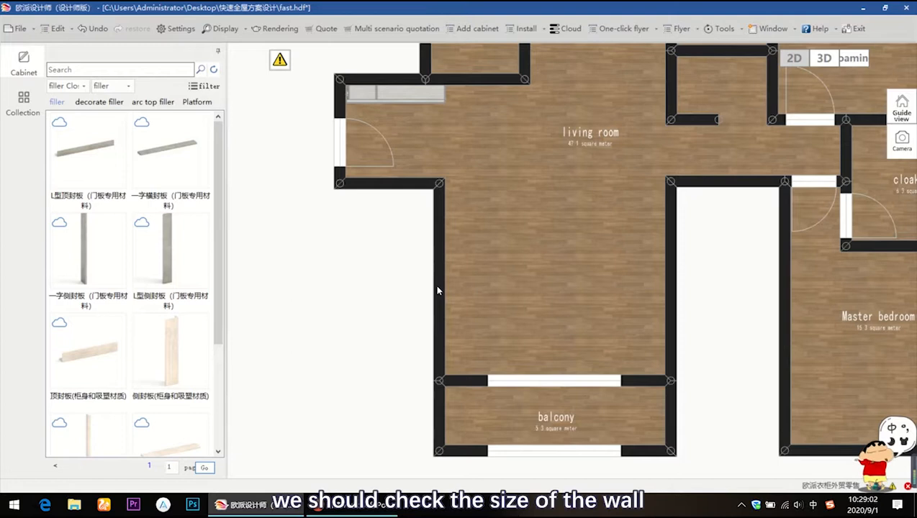
left_click(438, 291)
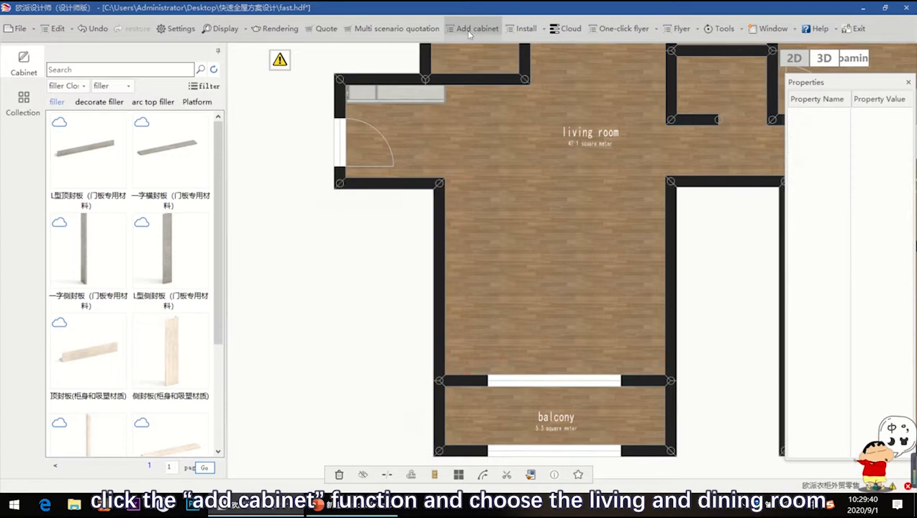
Filter the cabinet combinations to living and dining room TV cabinets with width 3500-4000 and height 2800
left_click(466, 29)
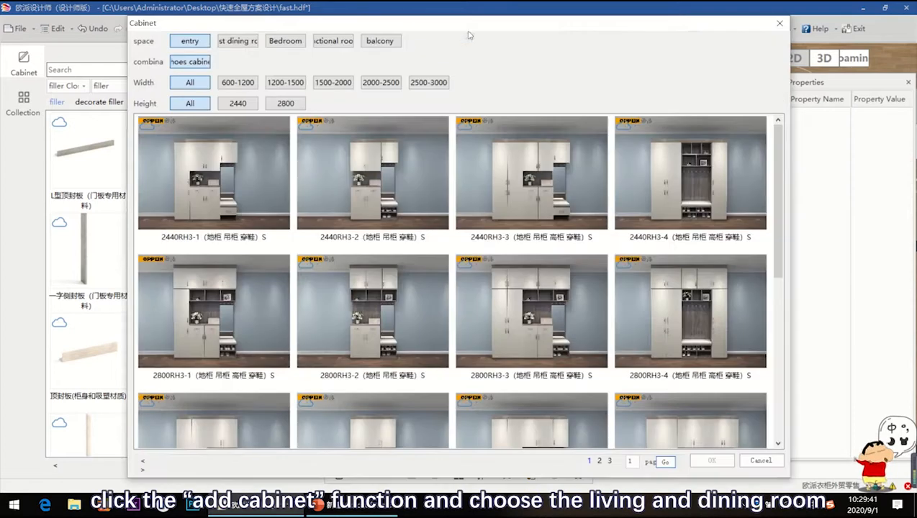
left_click(230, 42)
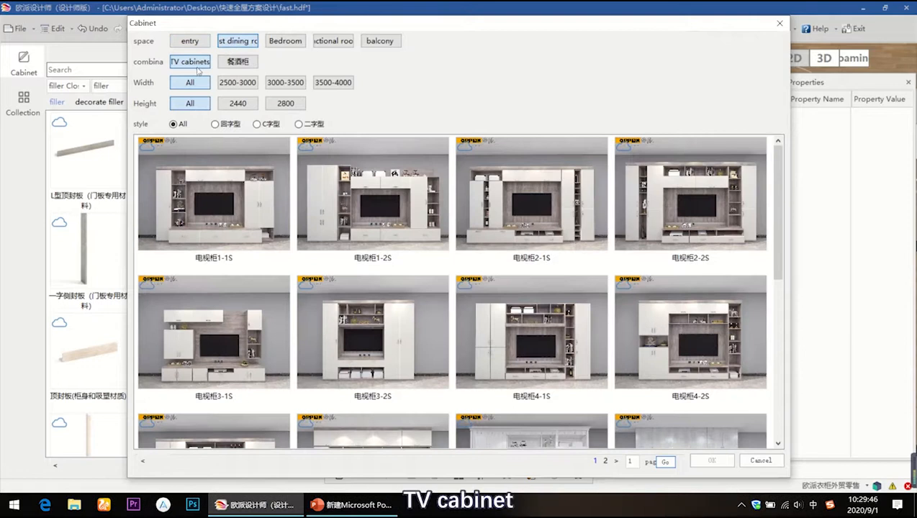
left_click(335, 85)
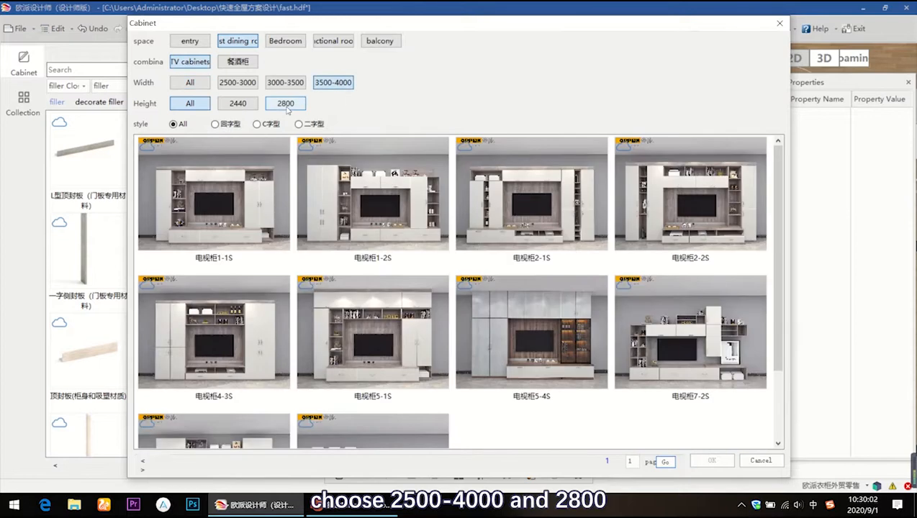
left_click(286, 105)
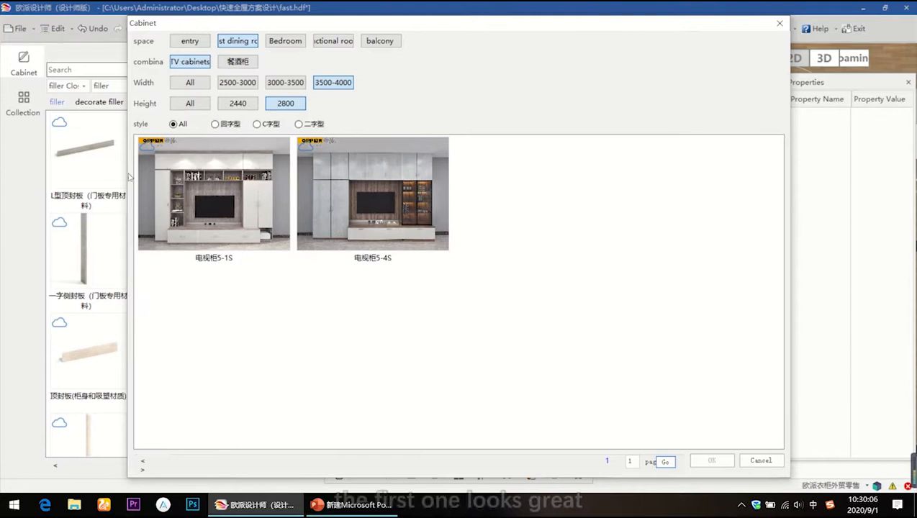
Insert the TV cabinet 电视柜5-1S along the living room's left wall, above the balcony
mouse_move(210, 217)
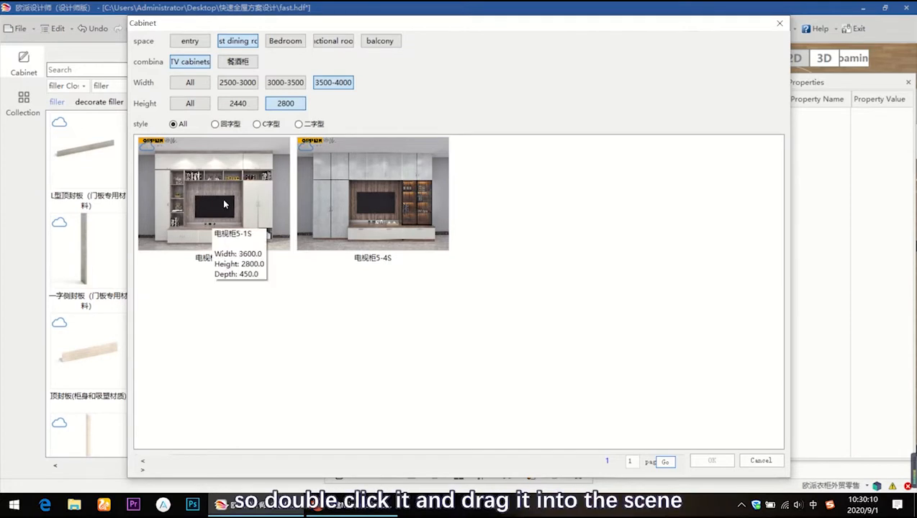
double_click(224, 204)
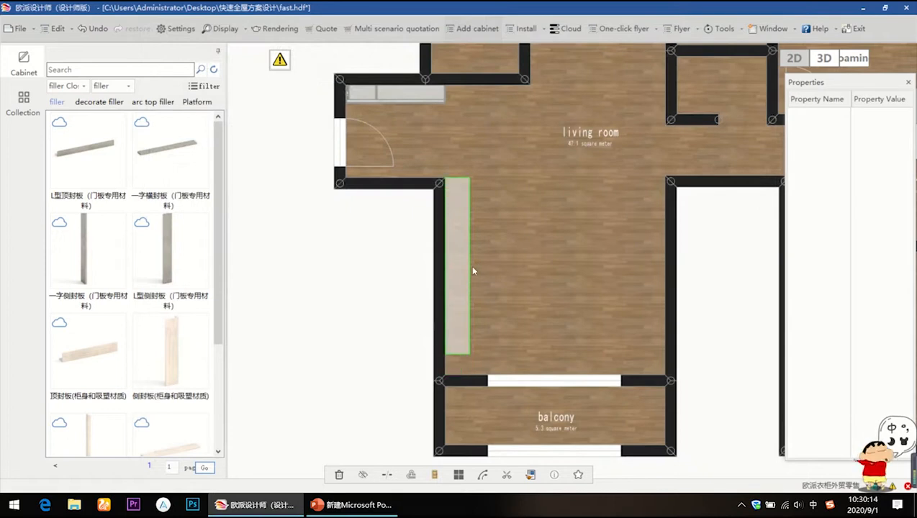
left_click(472, 271)
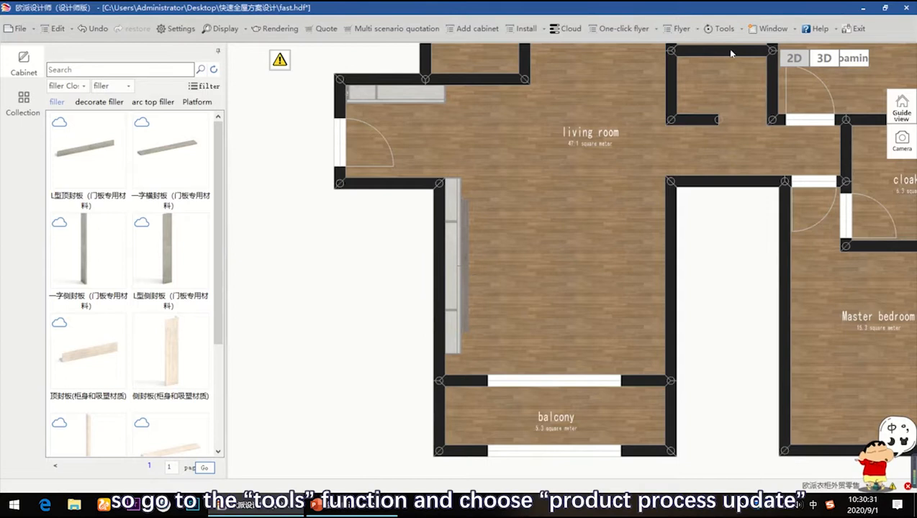
Run the product process update and review the process inspection error list
left_click(720, 29)
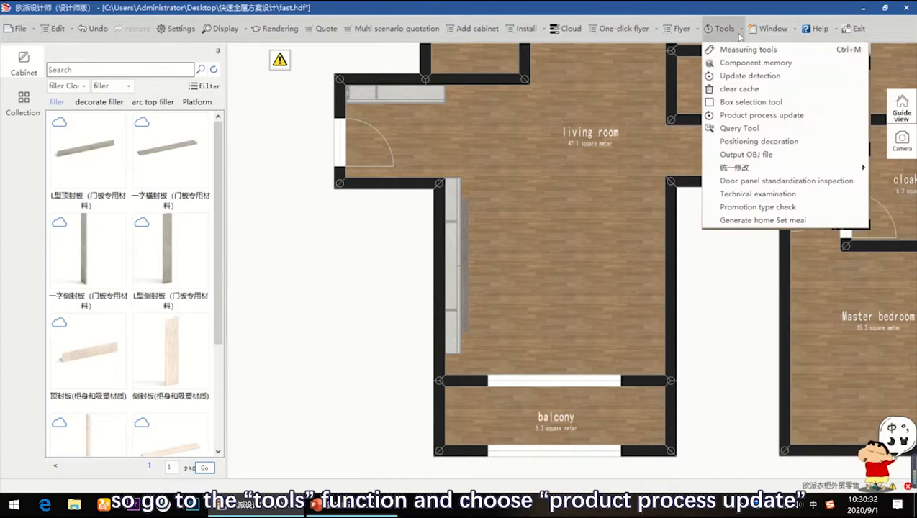
left_click(763, 119)
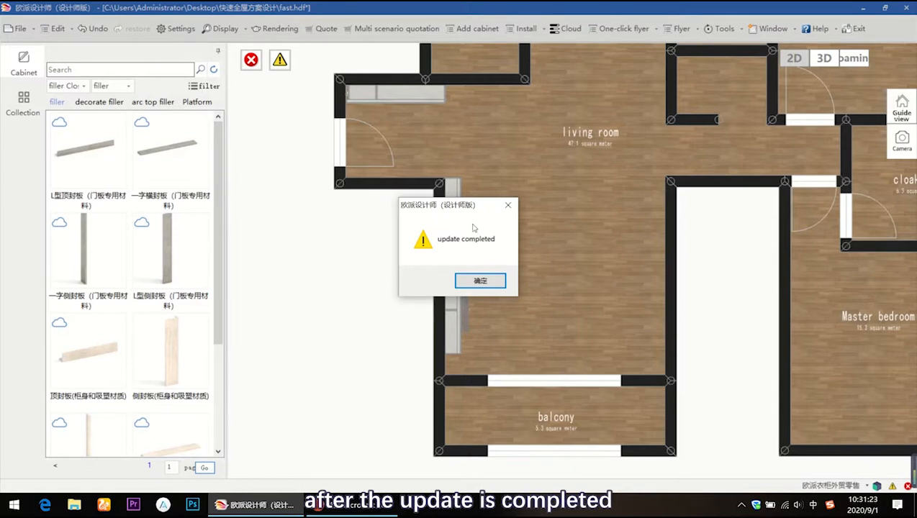
left_click(480, 281)
left_click(251, 60)
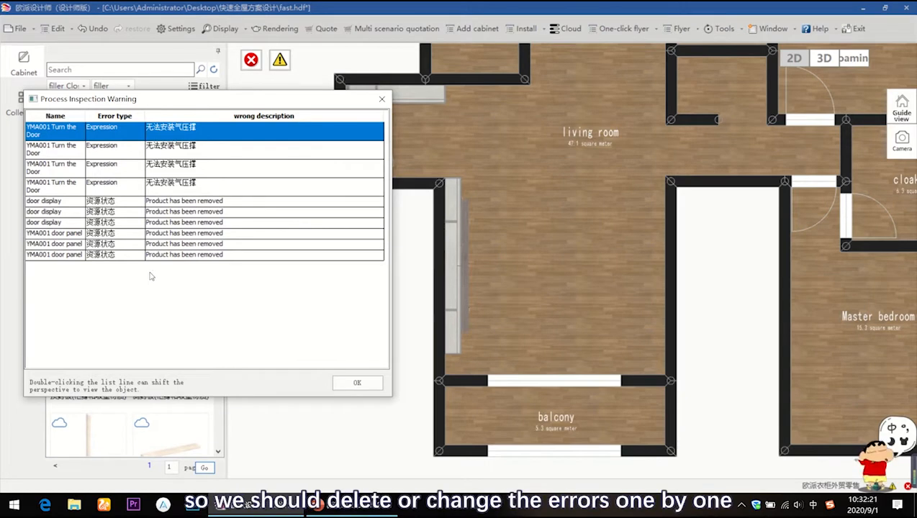
left_click(354, 382)
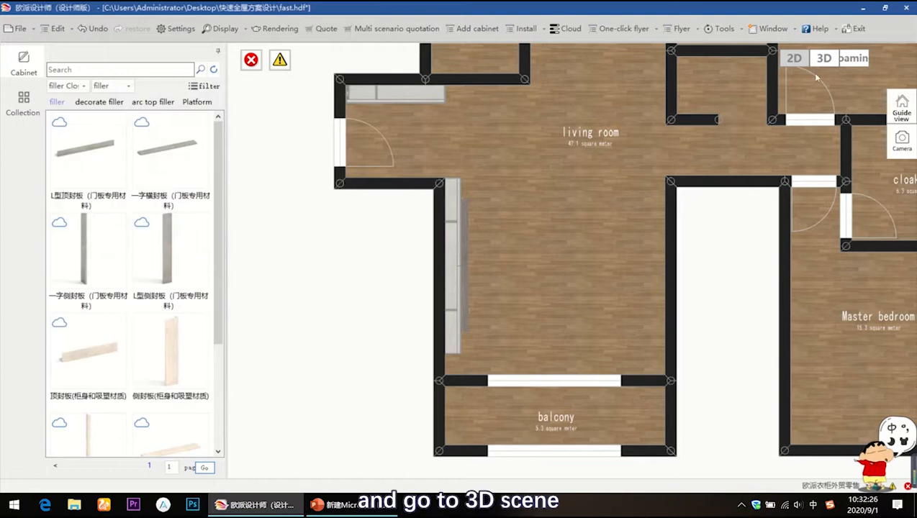
Locate the object behind the first 无法安装气压撑 error in the 3D view and break down the TV cabinet model
left_click(824, 60)
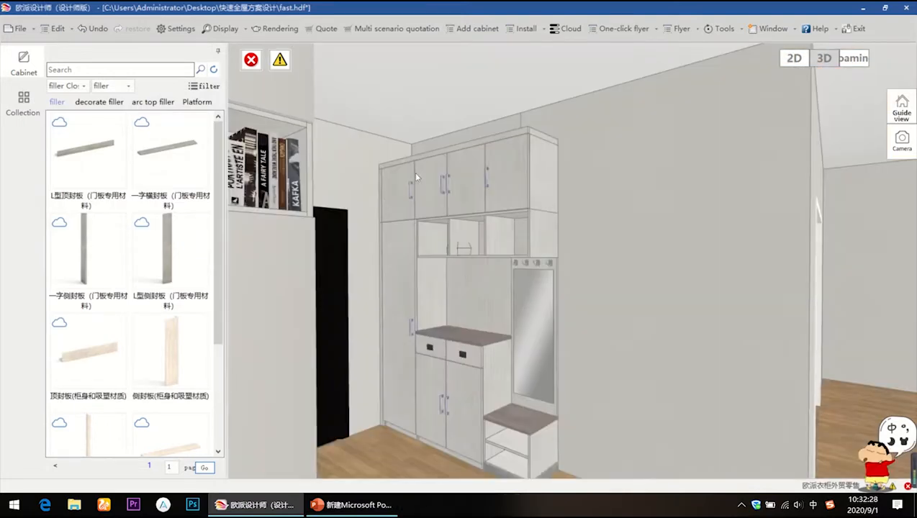
middle_click_drag(416, 177, 246, 222)
left_click(250, 59)
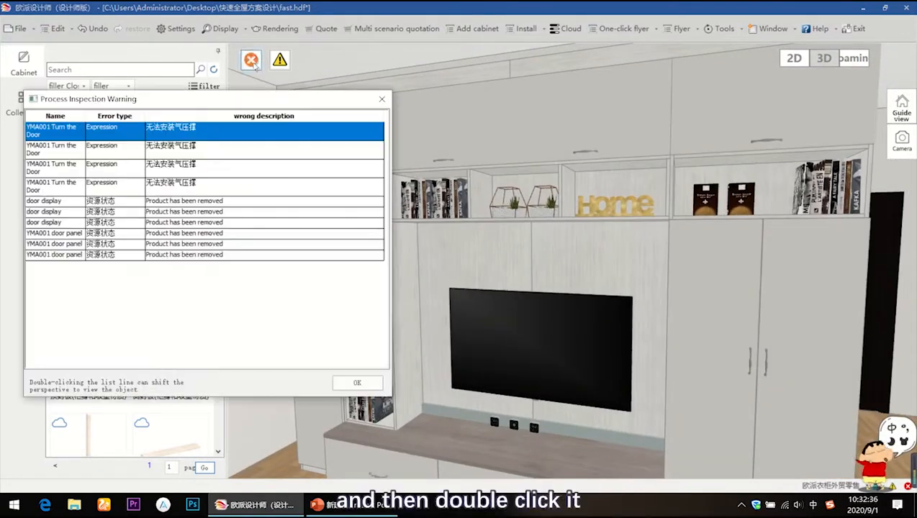
double_click(54, 133)
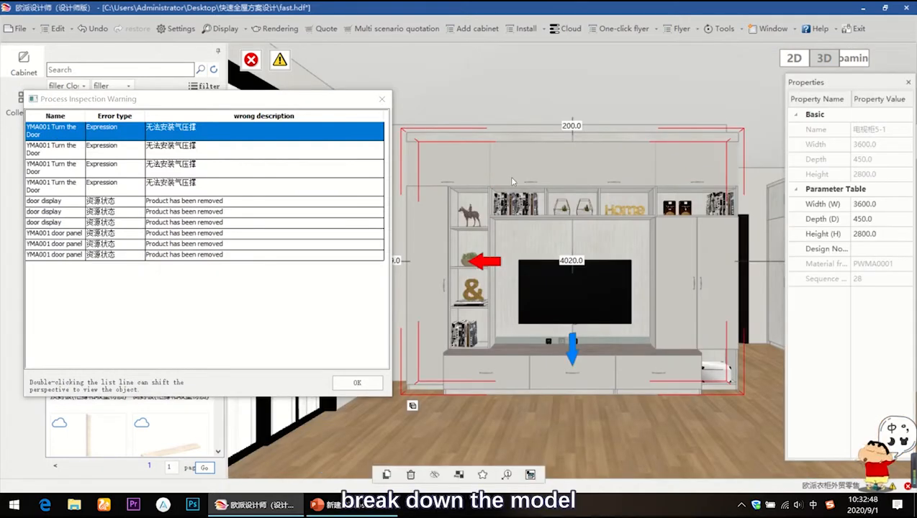
left_click(548, 200)
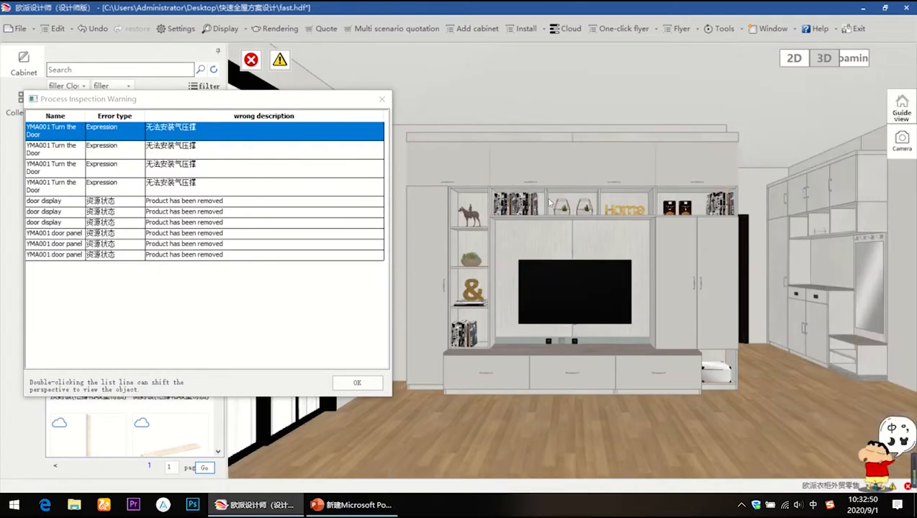
Set the PRESSURE support of the TV cabinet's upper leftmost flap door to 上翻门反弹支撑
left_click(457, 172)
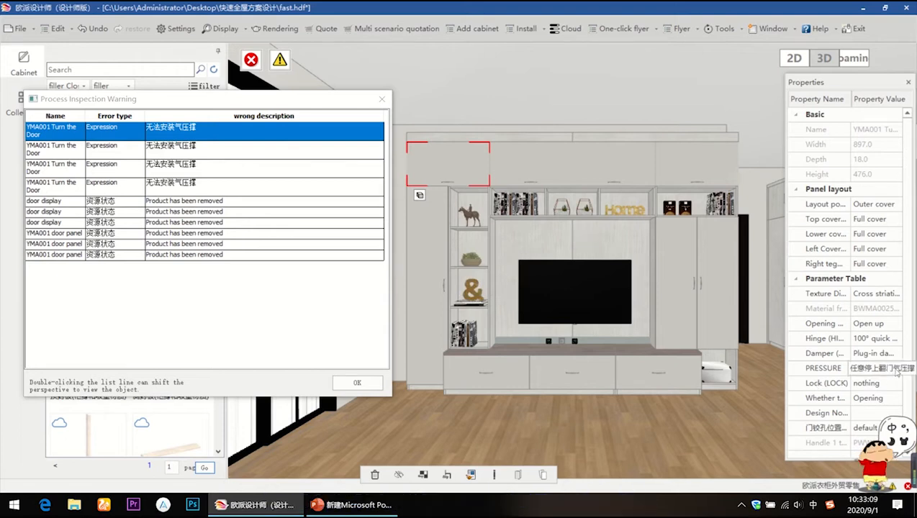
left_click(896, 370)
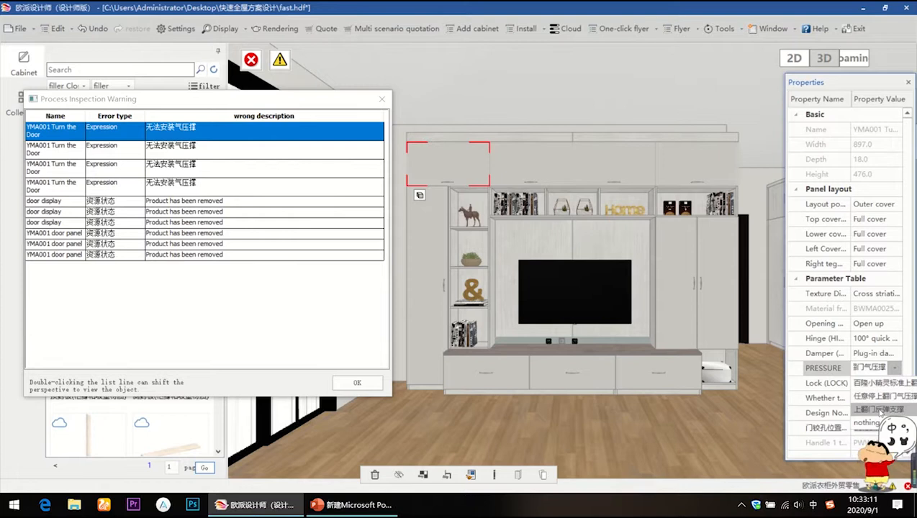
left_click(877, 410)
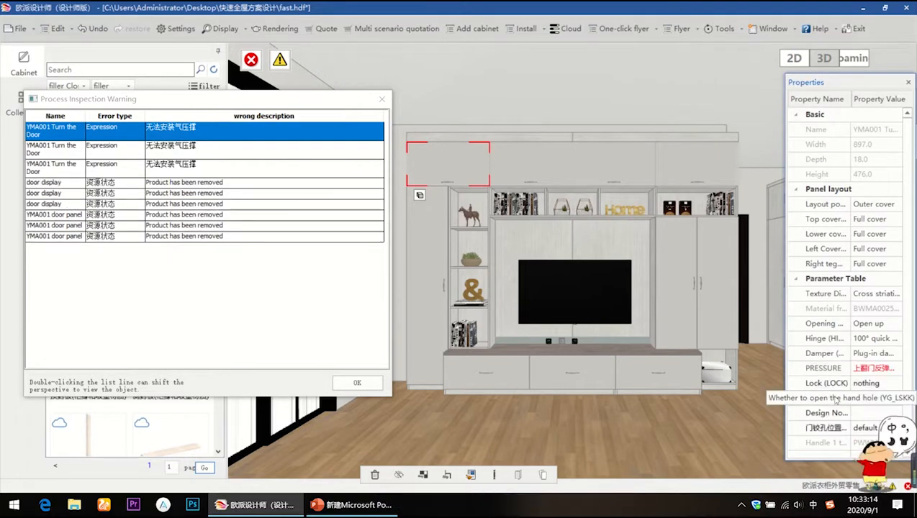
Locate the next 无法安装气压撑 error and set the PRESSURE support of the second upper flap door from the left to 上翻门反弹支撑
double_click(203, 133)
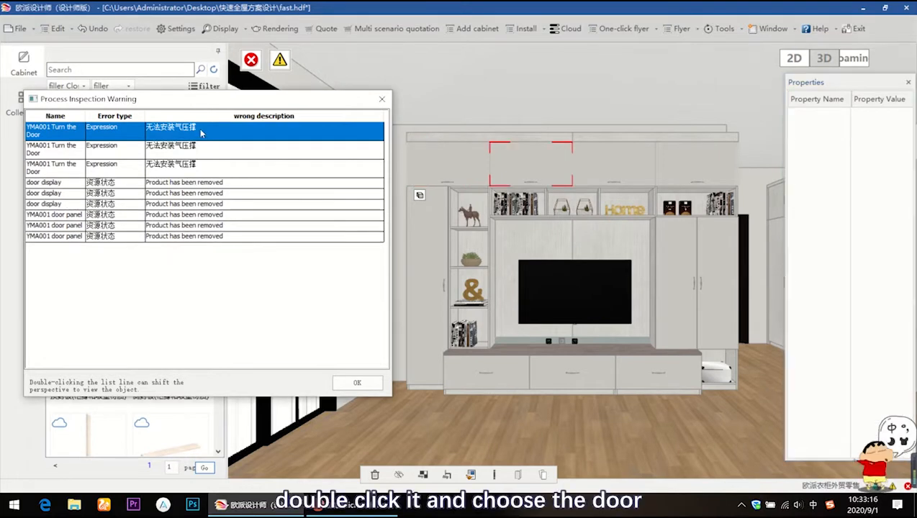
double_click(532, 255)
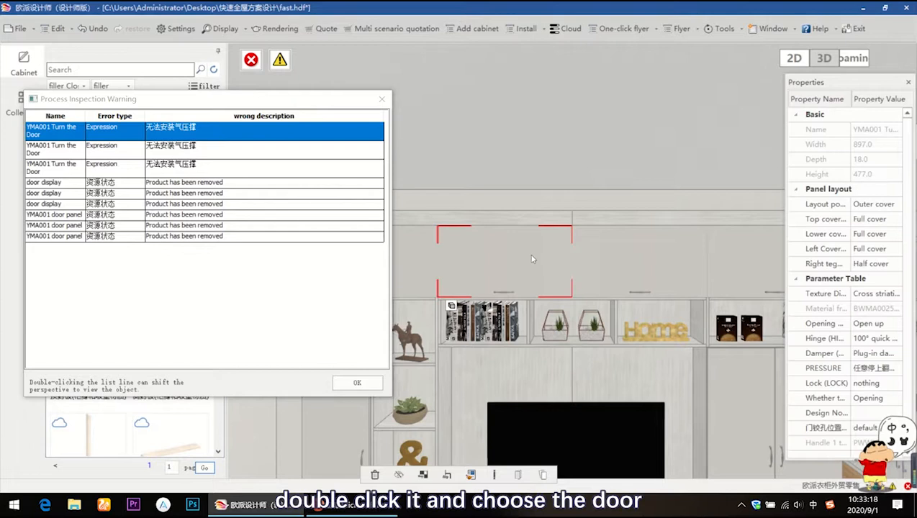
left_click(896, 369)
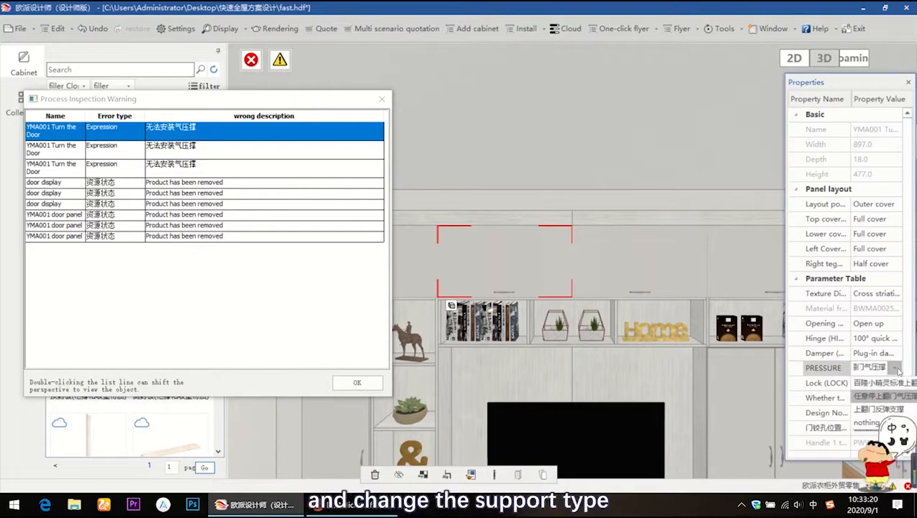
left_click(879, 409)
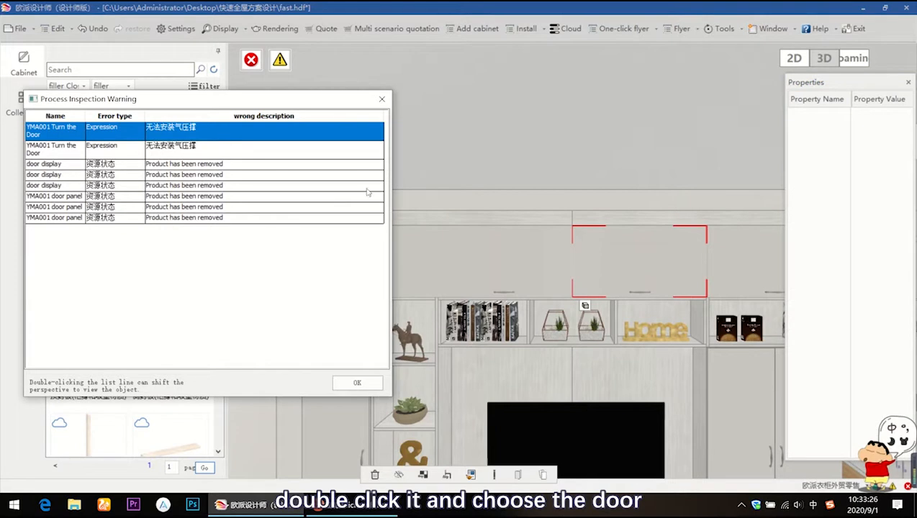
Set the PRESSURE support of the third upper flap door from the left to 上翻门反弹支撑
left_click(652, 256)
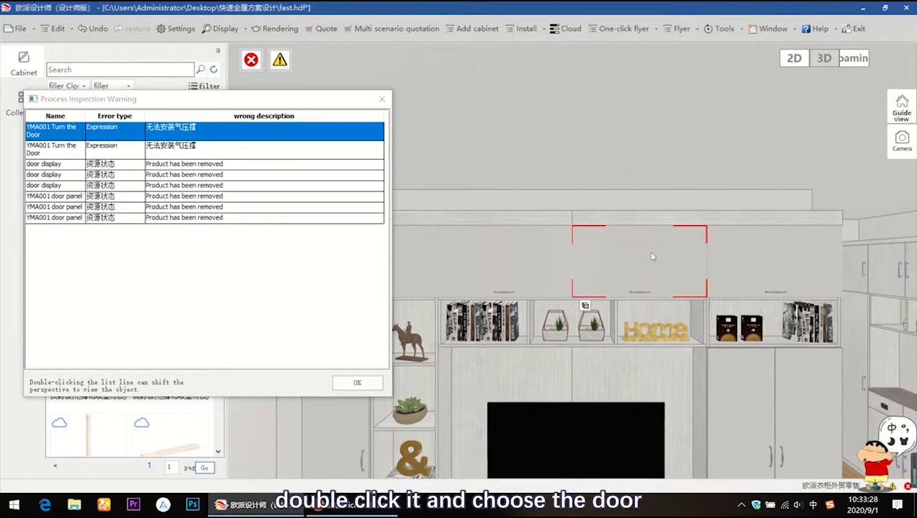
left_click(652, 256)
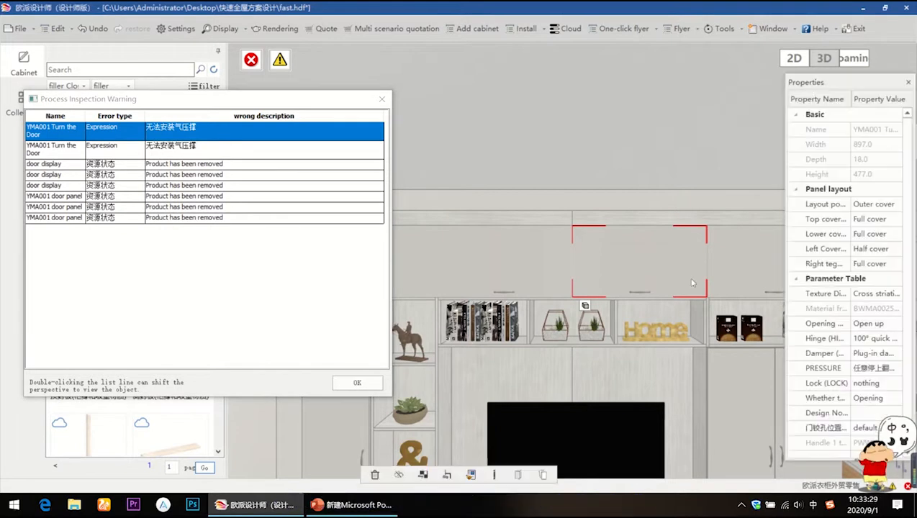
left_click(897, 370)
left_click(880, 409)
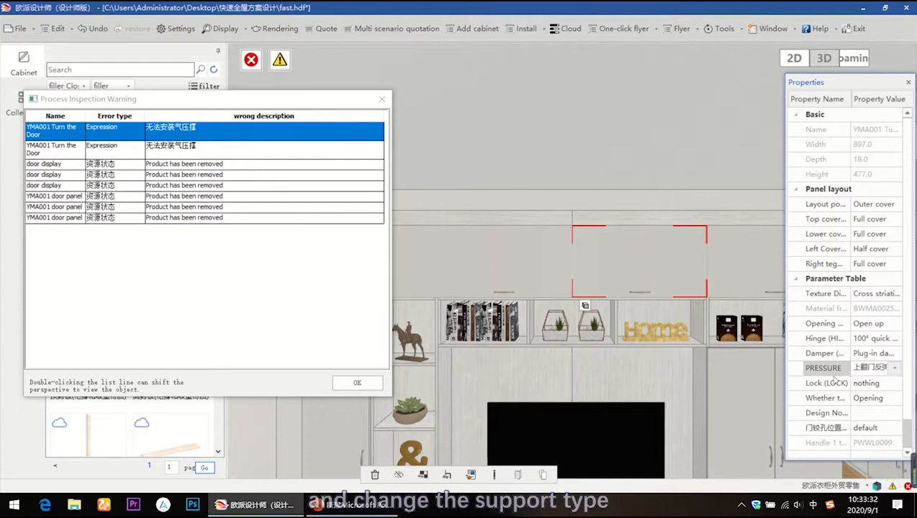
Locate the remaining 无法安装气压撑 error and set the rightmost upper flap door's PRESSURE support to 上翻门反弹支撑
double_click(208, 136)
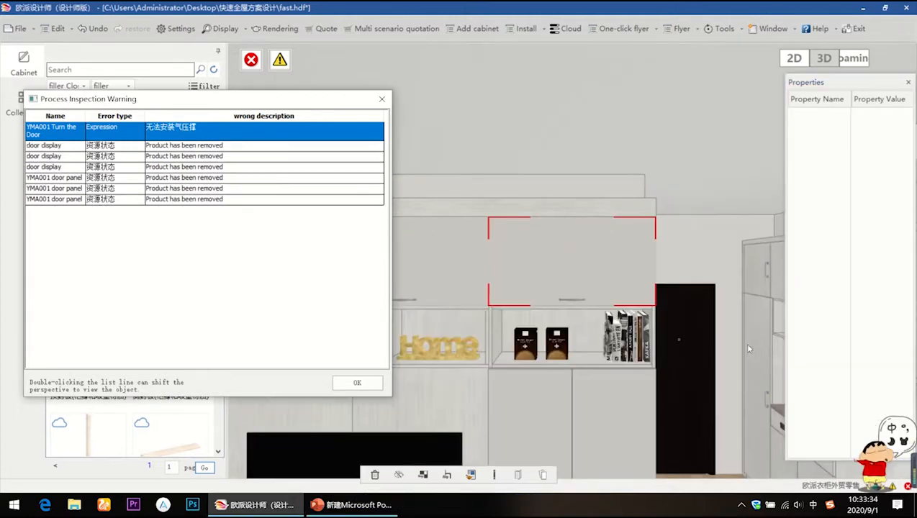
left_click(581, 270)
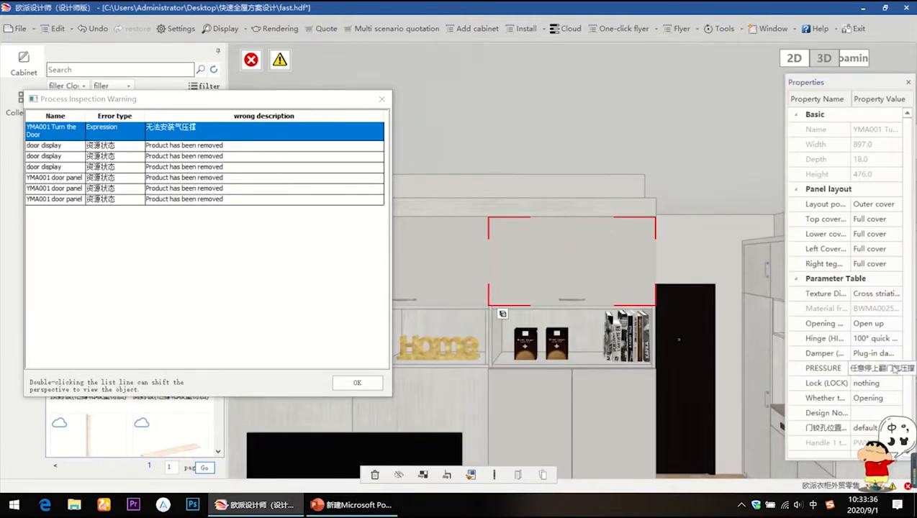
left_click(894, 370)
left_click(895, 369)
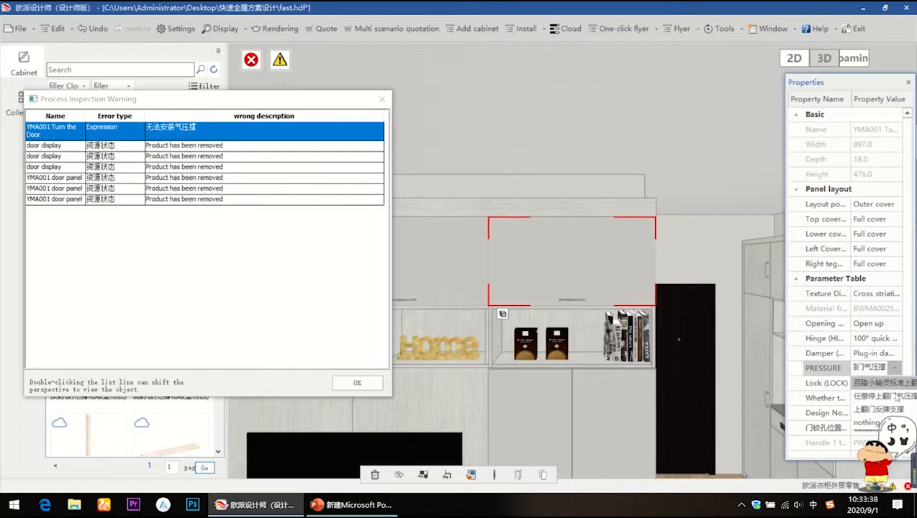
left_click(888, 404)
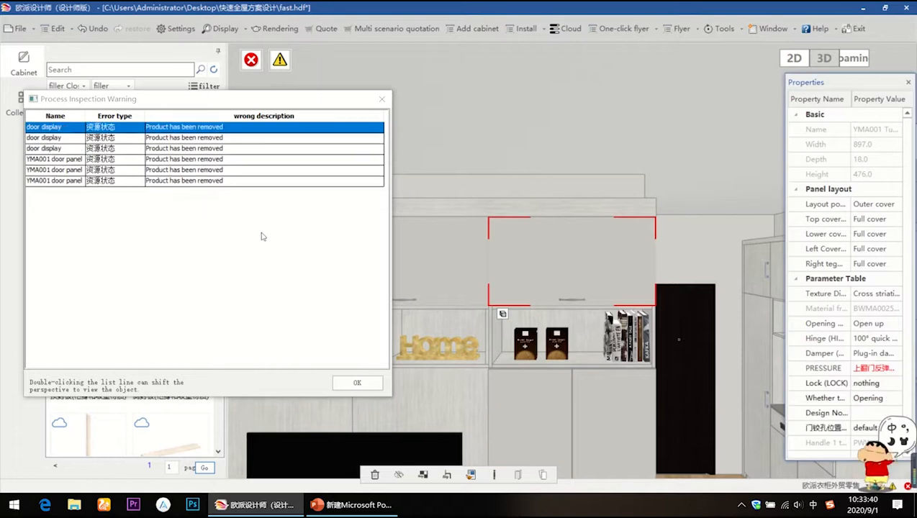
Locate the door display errors and delete the three drawer fronts from the TV cabinet's base units
double_click(58, 128)
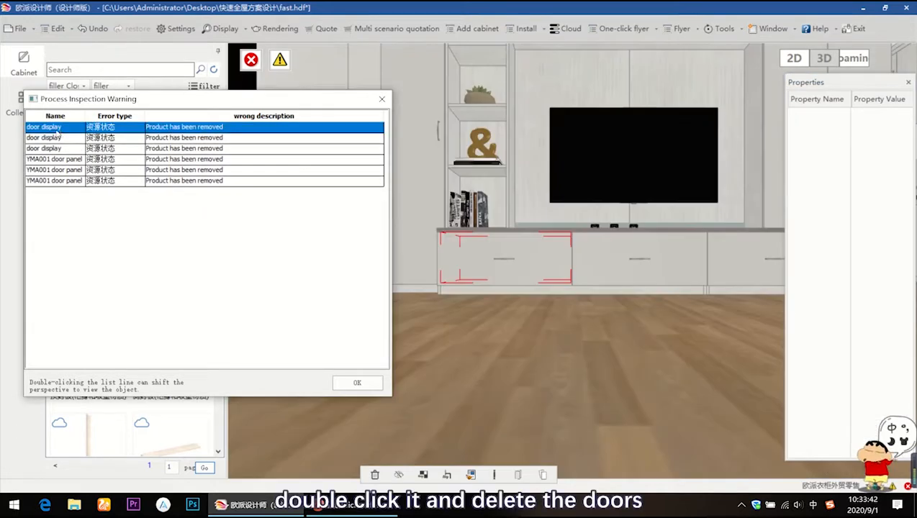
double_click(513, 252)
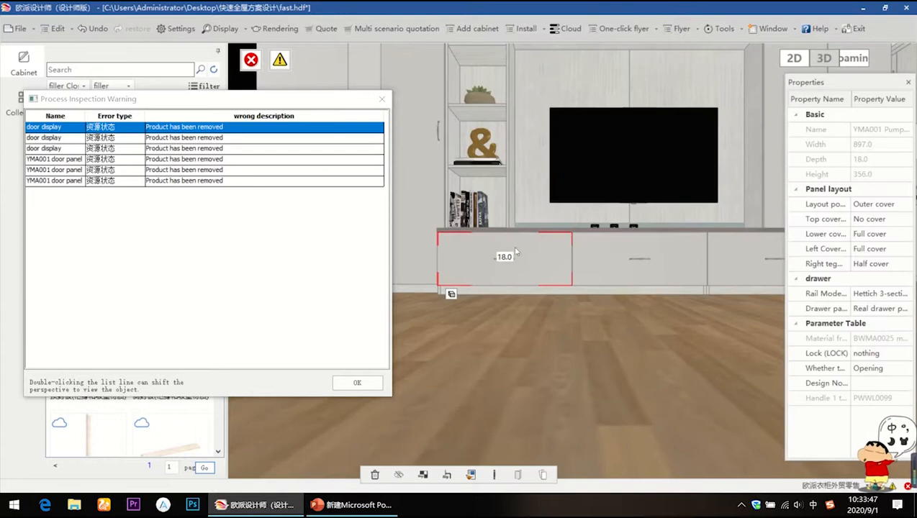
key("Delete")
left_click(231, 138)
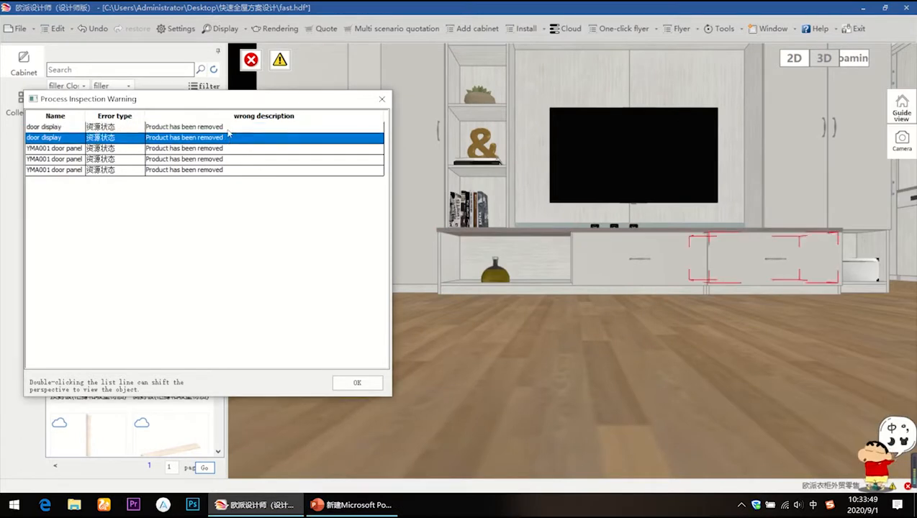
left_click(228, 128)
double_click(666, 264)
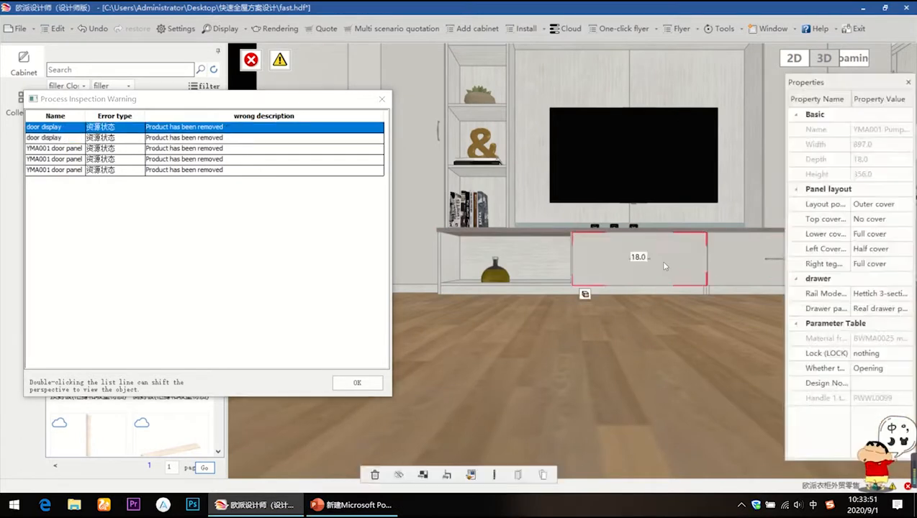
key("Delete")
double_click(257, 131)
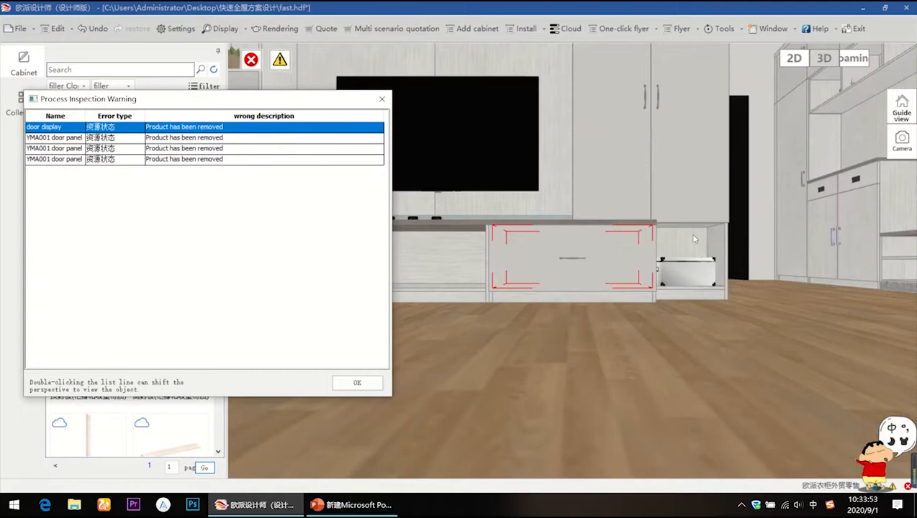
double_click(622, 255)
key("Delete")
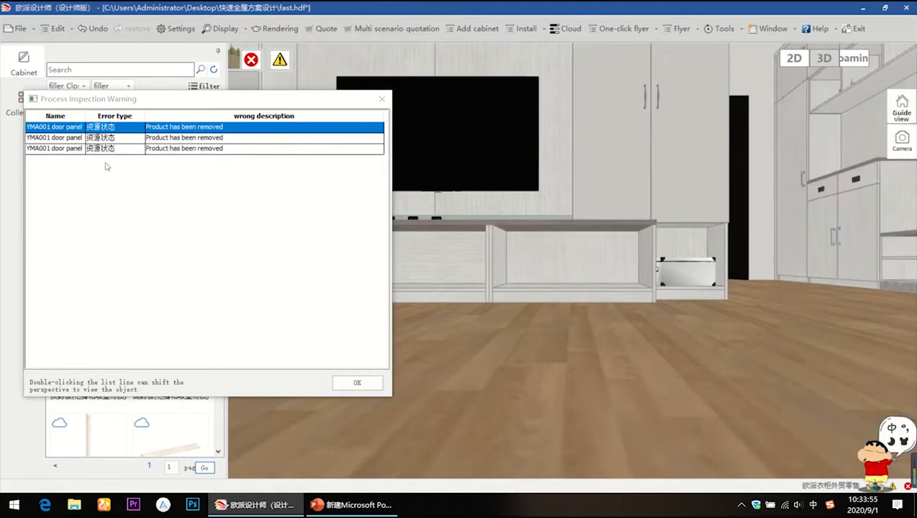
Locate the YMA001 door panel errors, delete the tall left door and both tall right doors, and close the inspection list
double_click(61, 130)
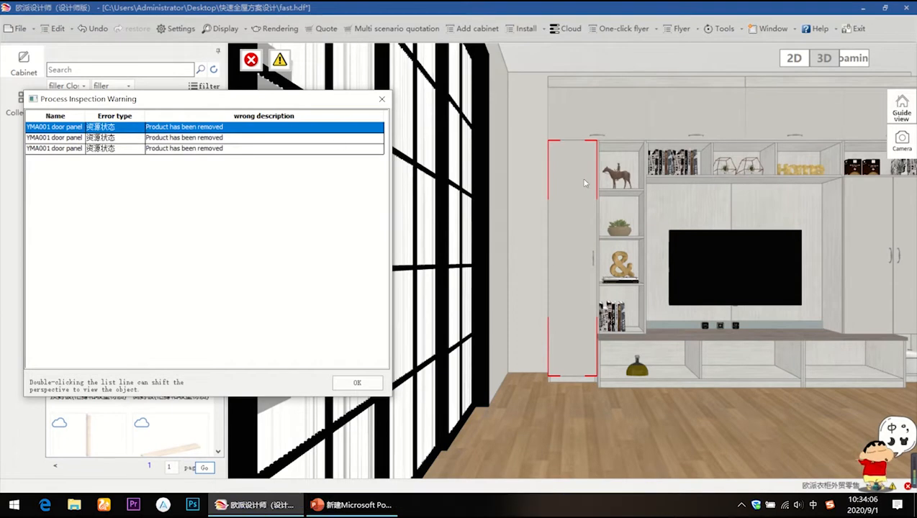
left_click(586, 180)
key("Delete")
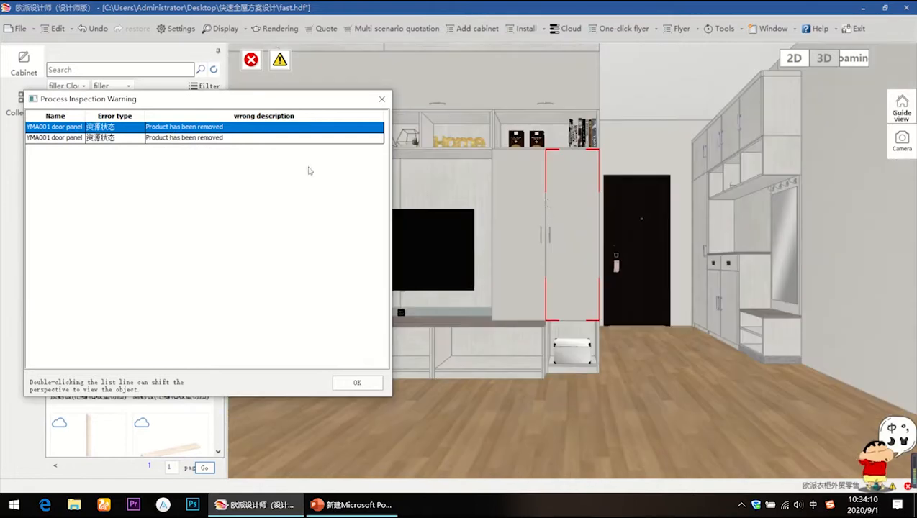
left_click(588, 165)
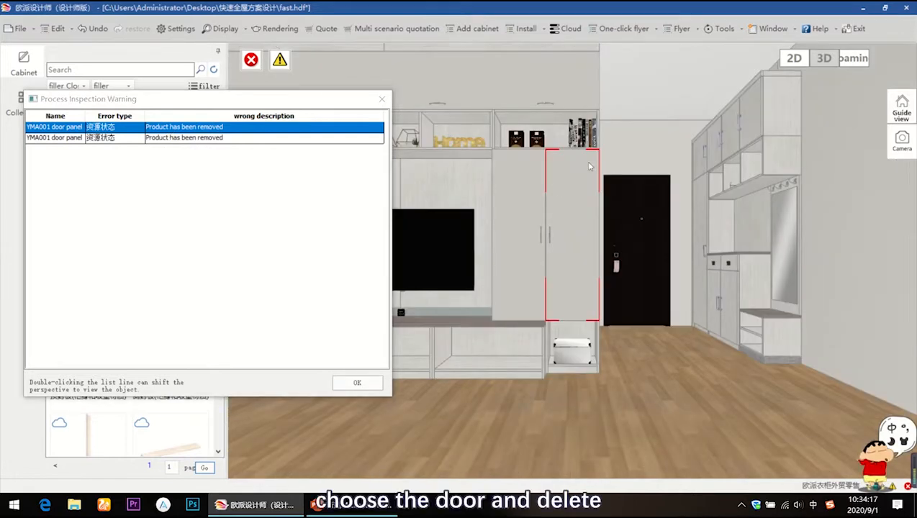
key("Delete")
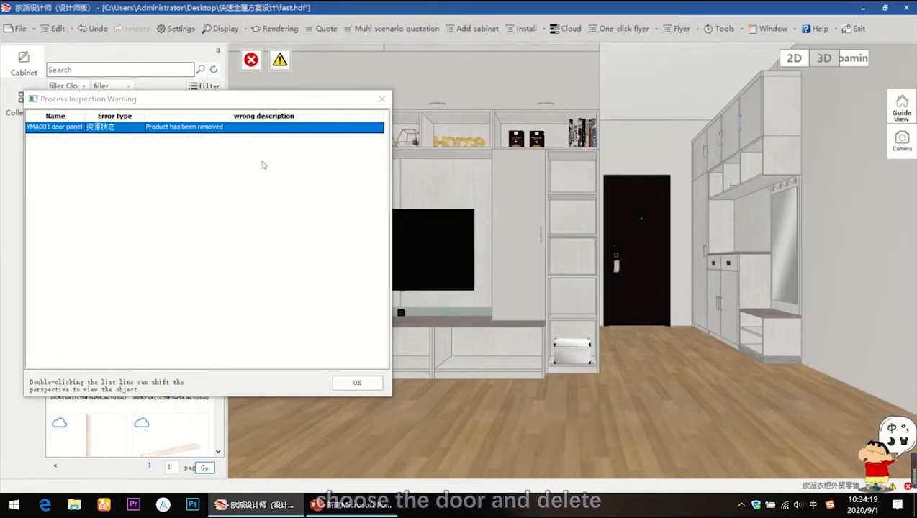
double_click(223, 131)
left_click(574, 193)
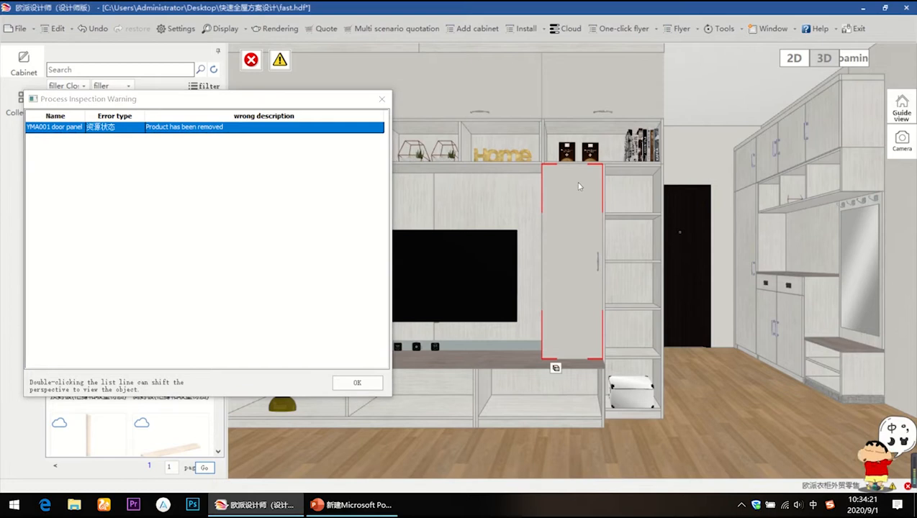
key("Delete")
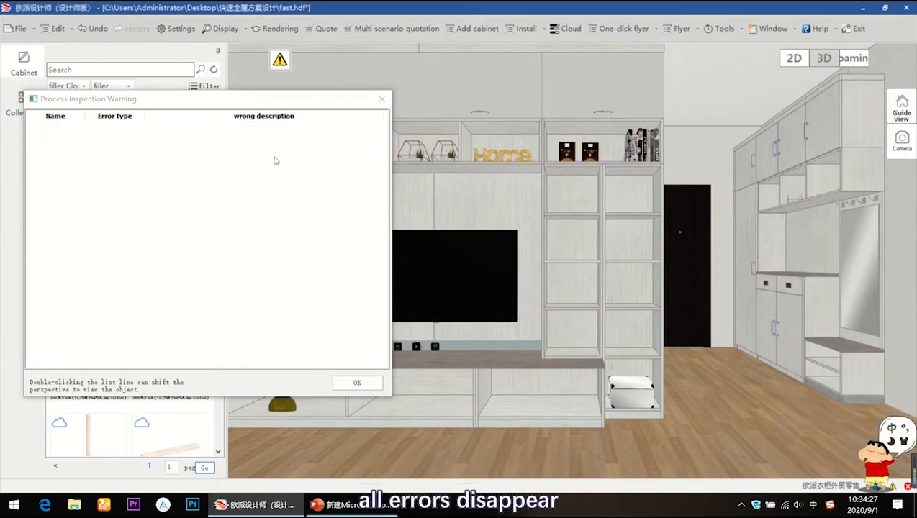
left_click(381, 99)
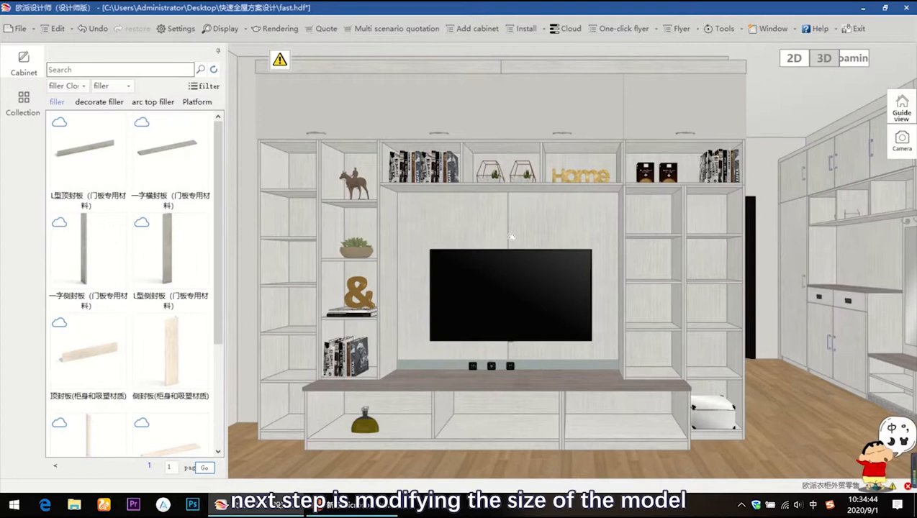
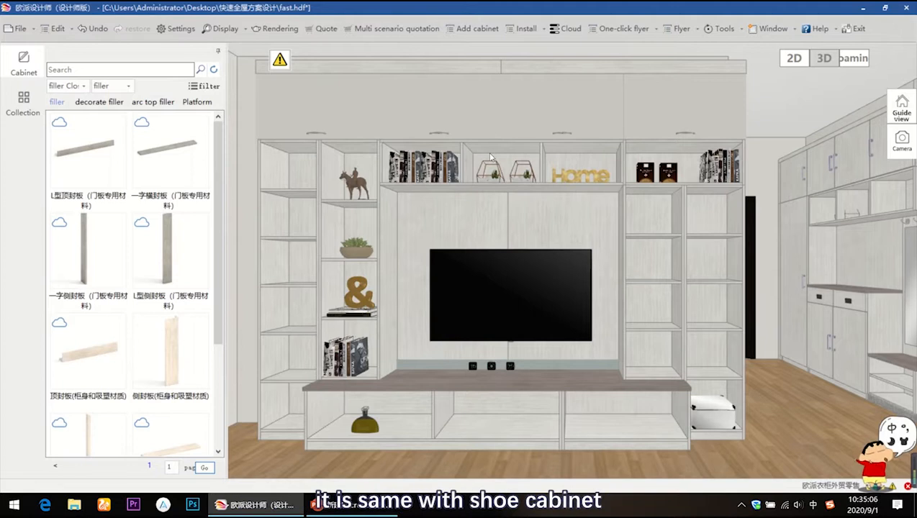
Set the height of the TV cabinet's top filler to 50
left_click(471, 69)
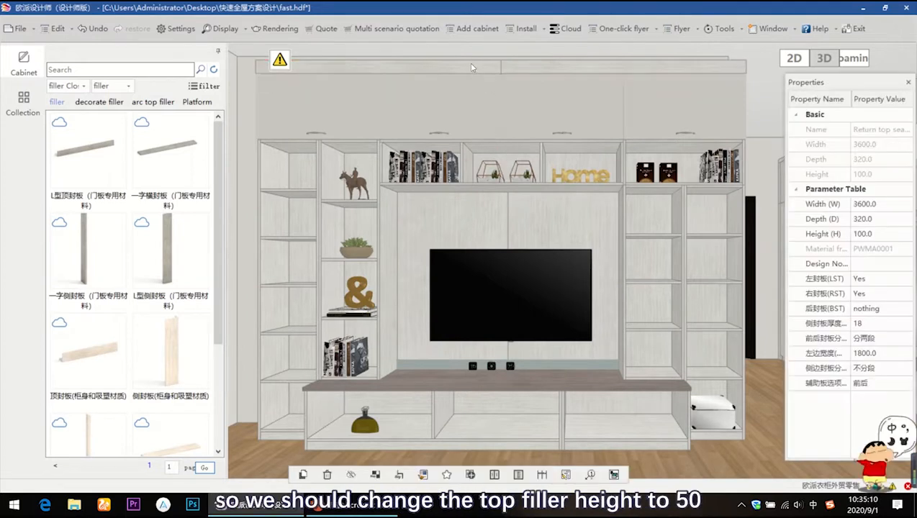
left_click(879, 232)
type("50")
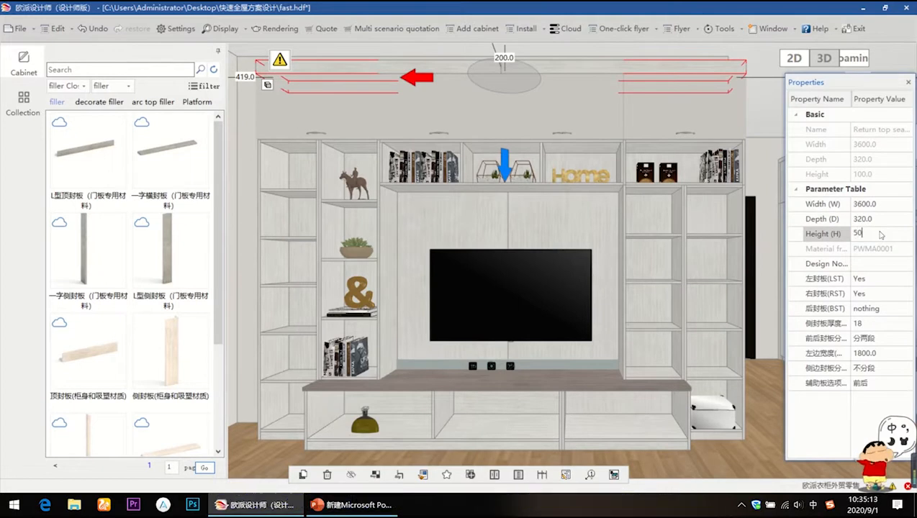
key("Return")
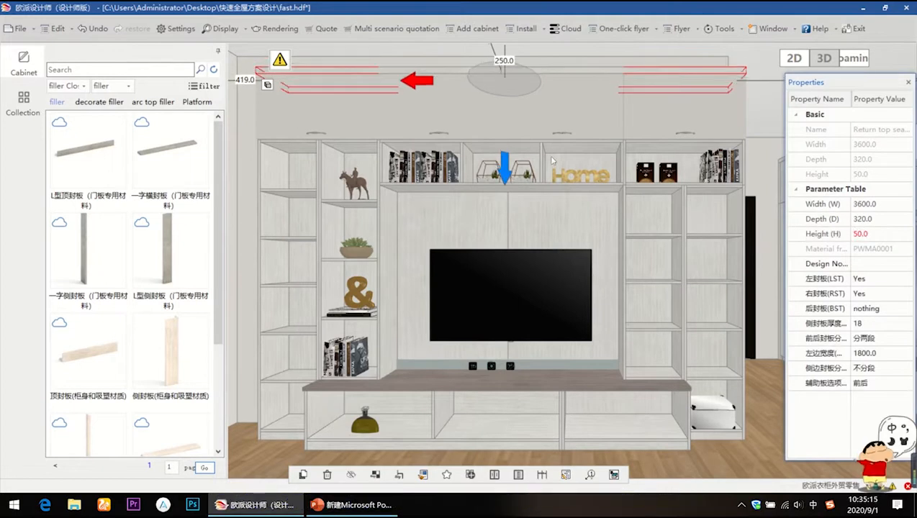
Set the height of the TV cabinet's upper left 900-wide cabinet to 430
left_click(324, 97)
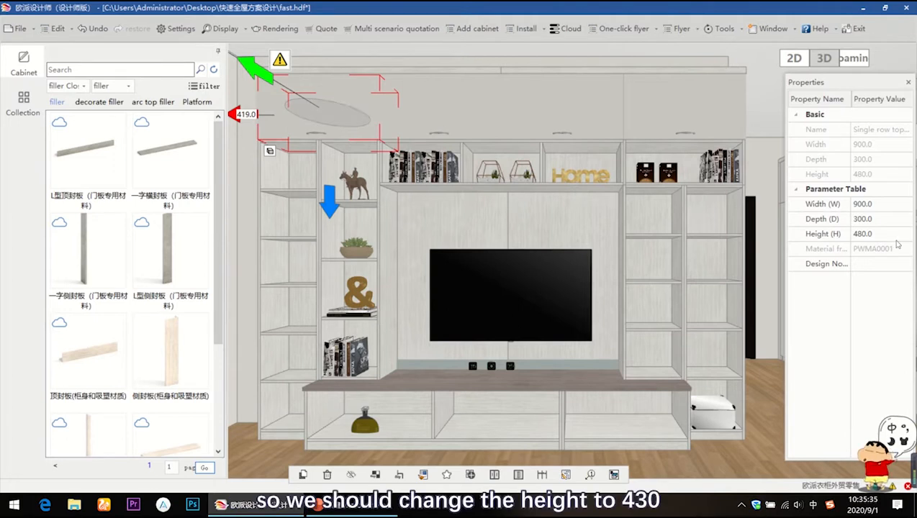
left_click(886, 238)
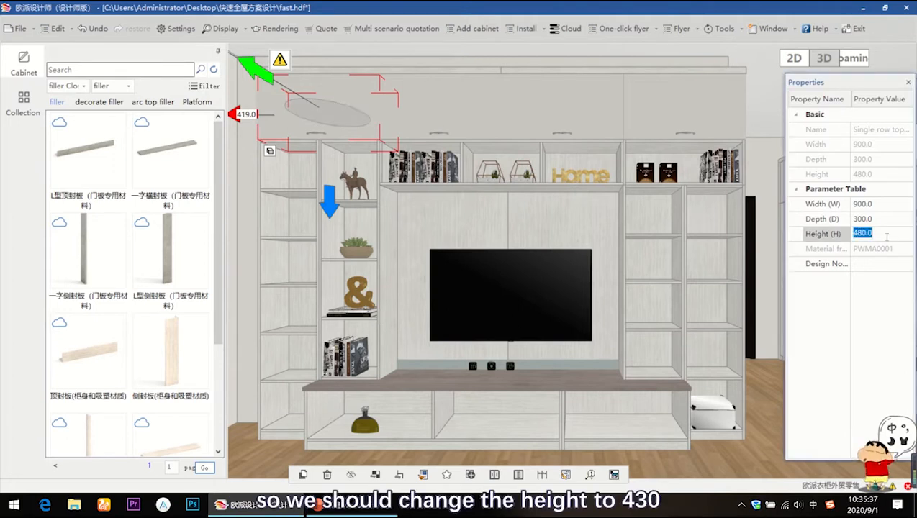
type("430")
key("Return")
Set the height of the TV cabinet's upper middle 1800-wide cabinet to 430
left_click(536, 98)
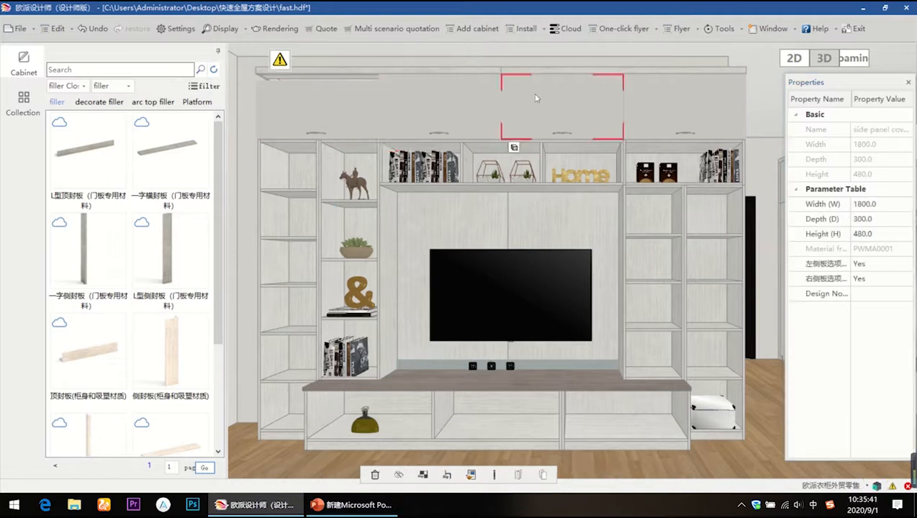
left_click(888, 238)
type("430")
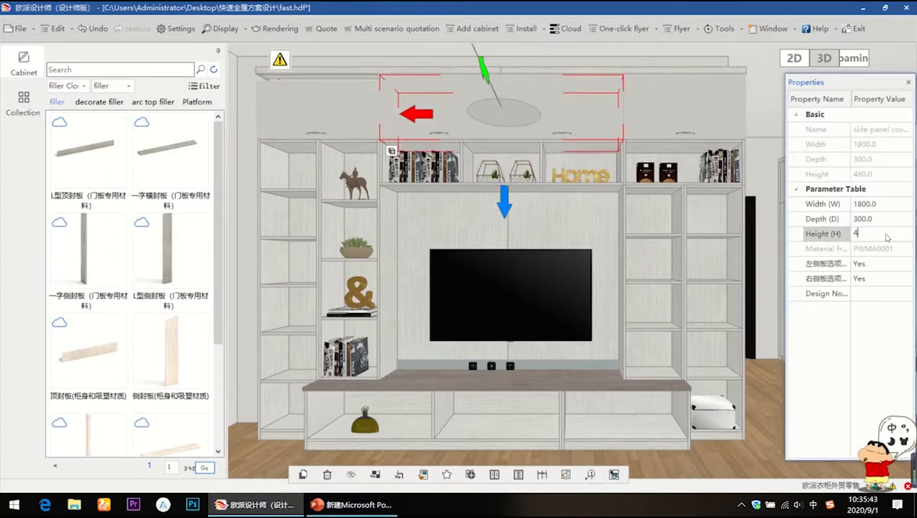
key("Return")
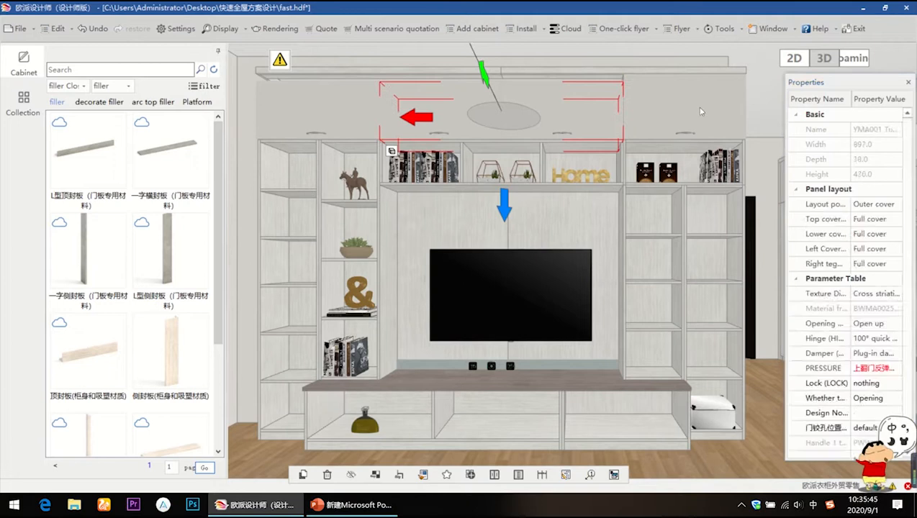
Set the height of the TV cabinet's upper right 900-wide cabinet to 430
left_click(882, 235)
type("430")
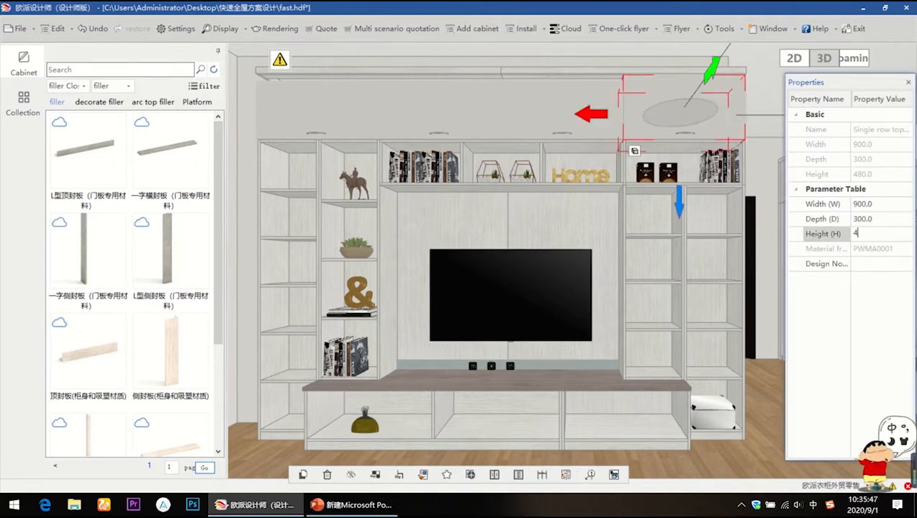
key("Return")
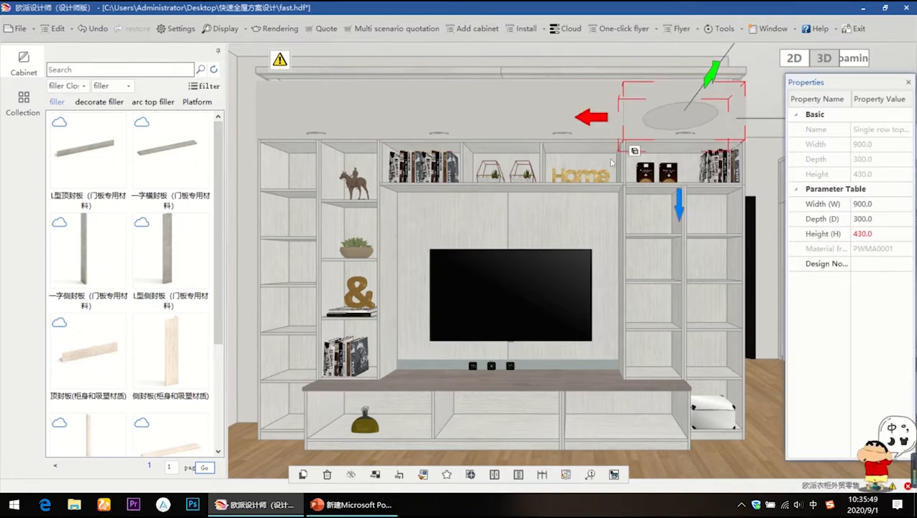
Move the TV cabinet's top filler down onto the top of the upper cabinets
left_click(489, 75)
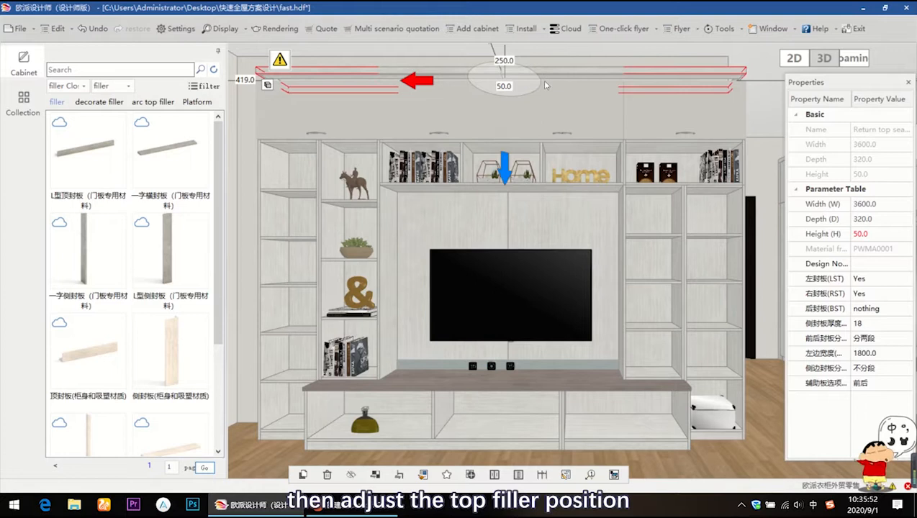
middle_click_drag(545, 85, 538, 126)
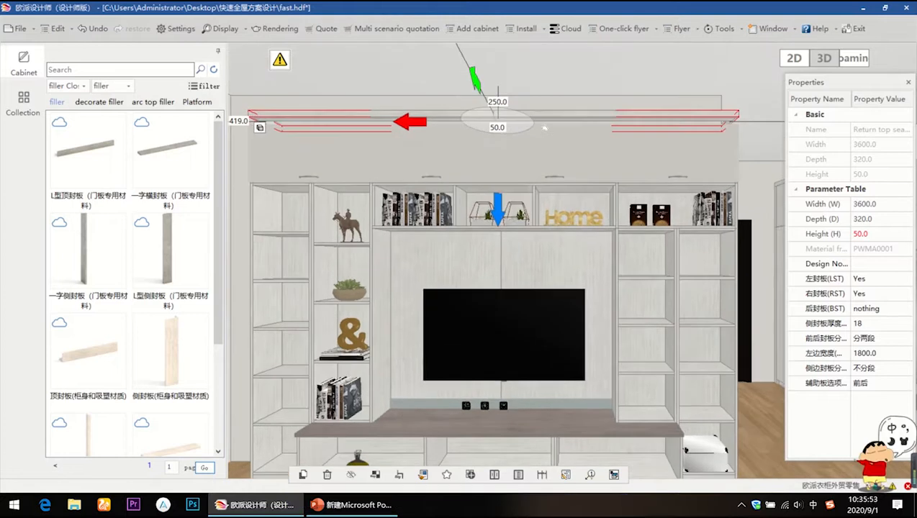
double_click(498, 209)
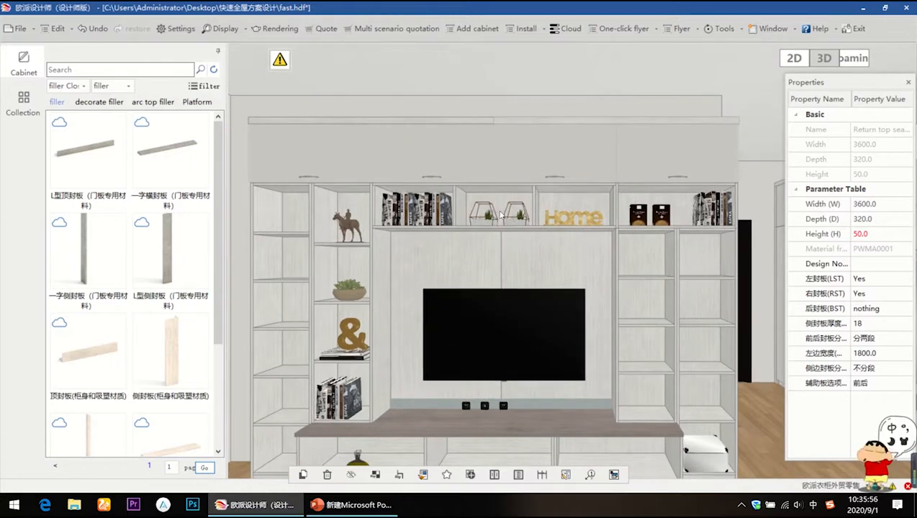
left_click(501, 215)
left_click(754, 288)
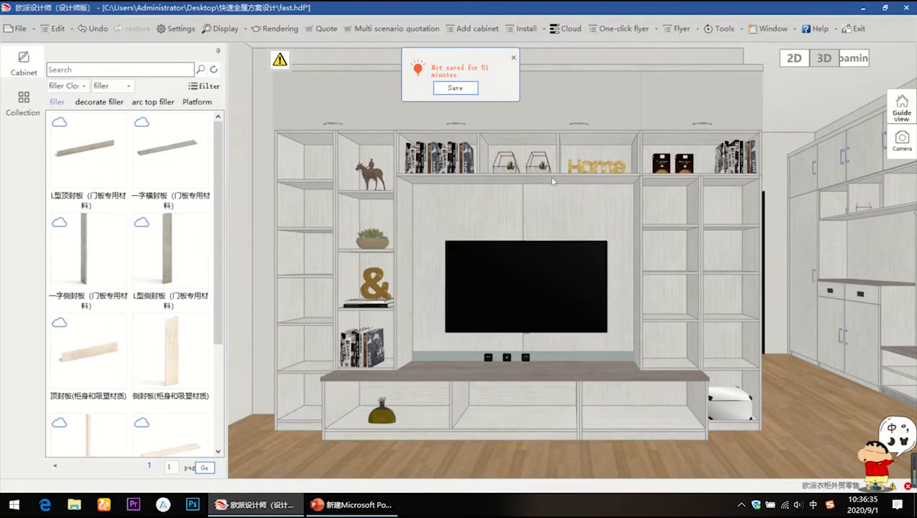
Dismiss the save reminder and install a single door on the TV cabinet's far-left tall column, bounded by its outer panels
left_click(512, 54)
left_click(526, 29)
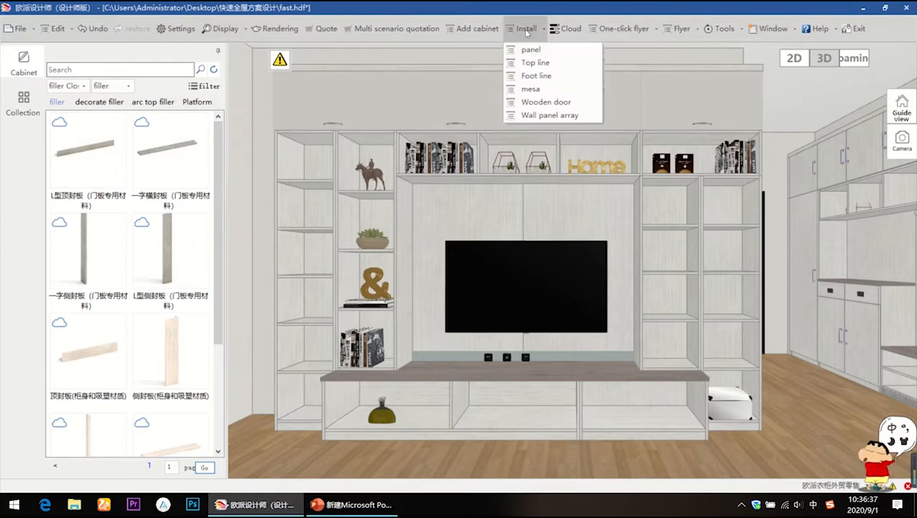
left_click(529, 49)
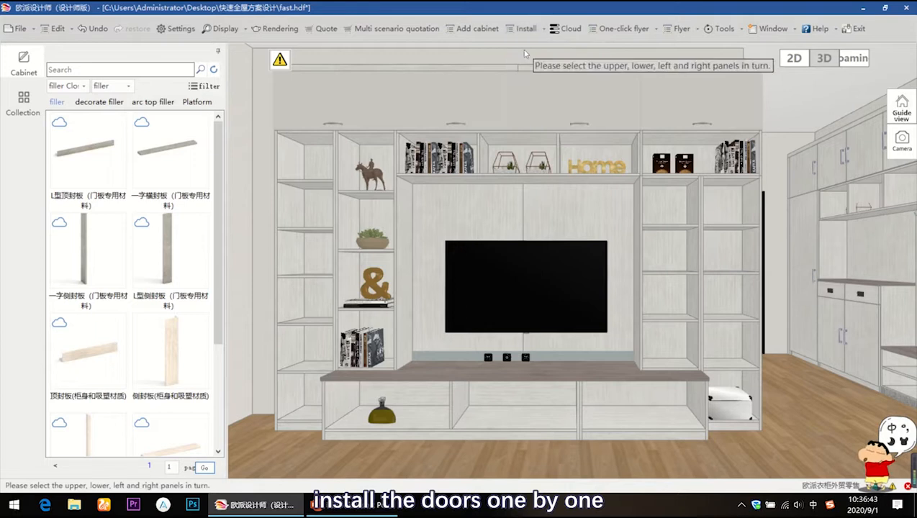
left_click(304, 413)
left_click(281, 254)
left_click(334, 247)
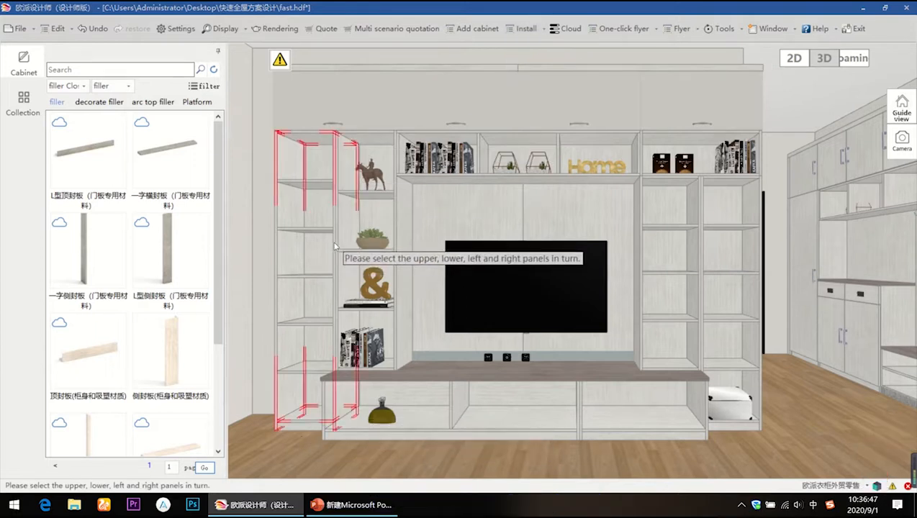
left_click(268, 113)
double_click(388, 156)
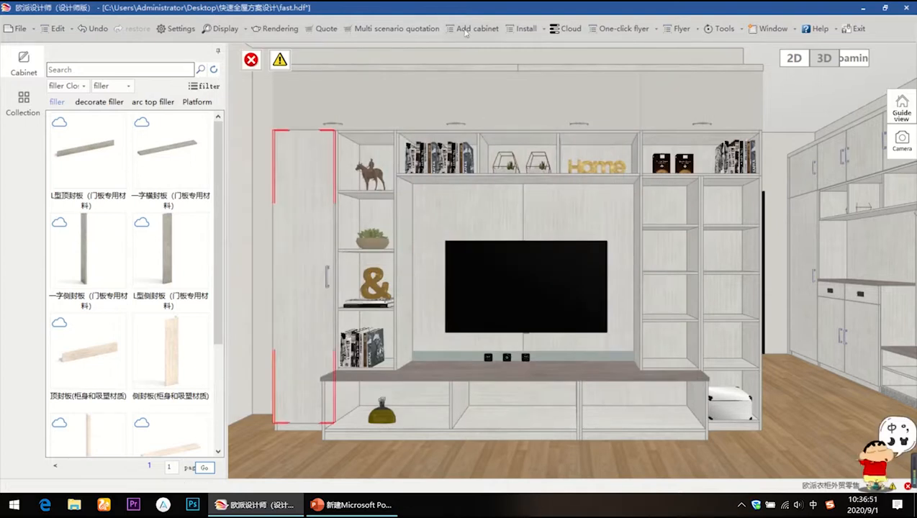
Install a single door over the inner shelf column on the right side of the TV cabinet
left_click(526, 29)
left_click(524, 44)
left_click(666, 182)
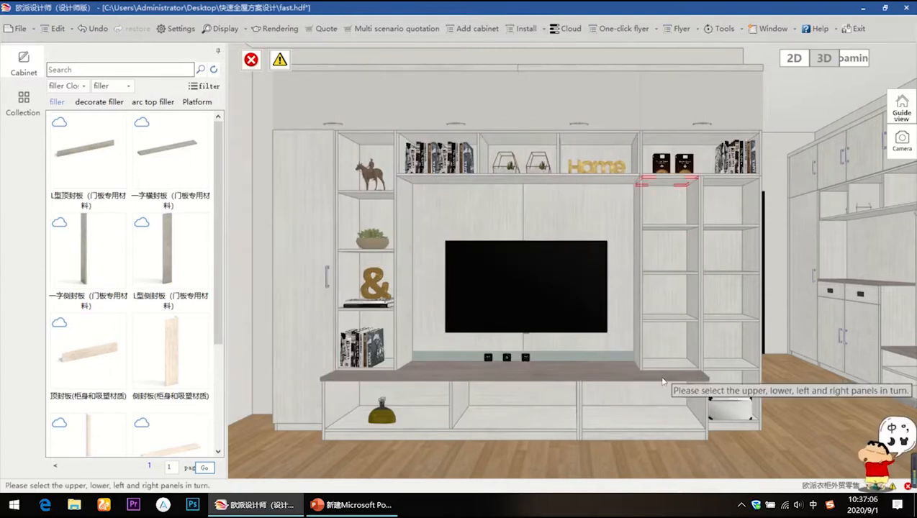
left_click(663, 380)
left_click(637, 294)
left_click(700, 296)
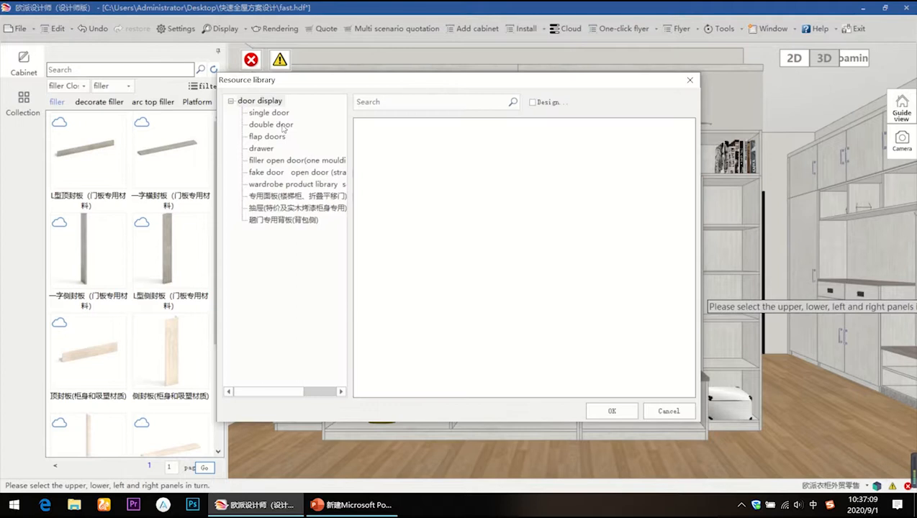
left_click(269, 113)
double_click(386, 157)
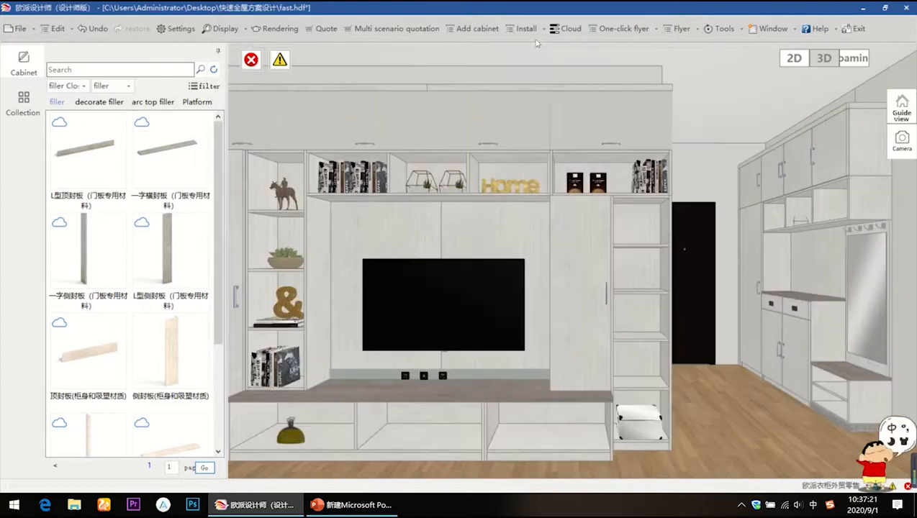
Install a single door over the far-right shelf column, leaving the open compartment beneath it uncovered
left_click(526, 29)
left_click(523, 47)
left_click(642, 199)
left_click(638, 381)
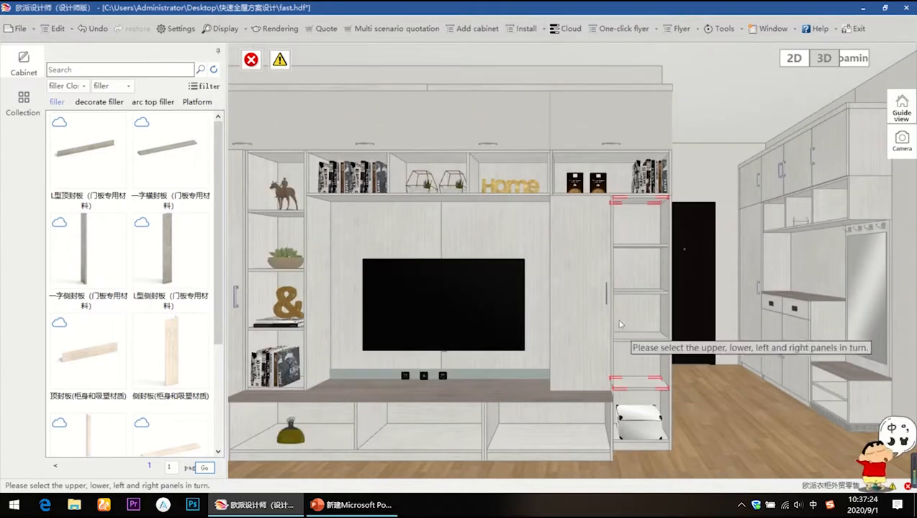
left_click(610, 303)
left_click(667, 299)
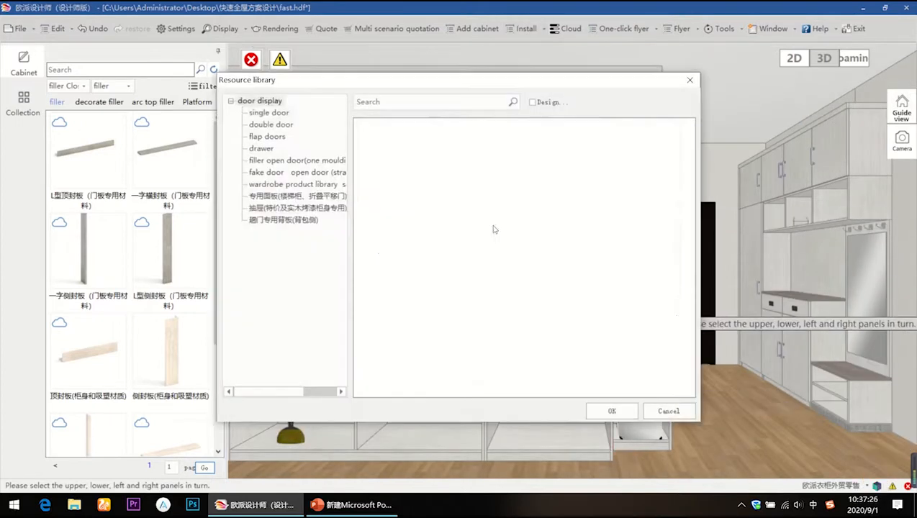
left_click(267, 116)
double_click(459, 163)
middle_click_drag(599, 238, 652, 233)
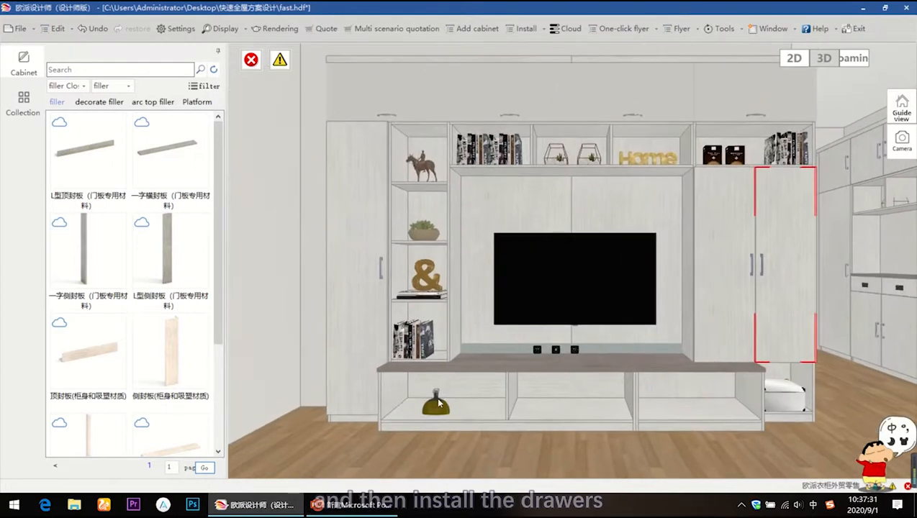
Delete the bottle ornament from the TV base cabinet's left compartment and install a drawer there
left_click(438, 408)
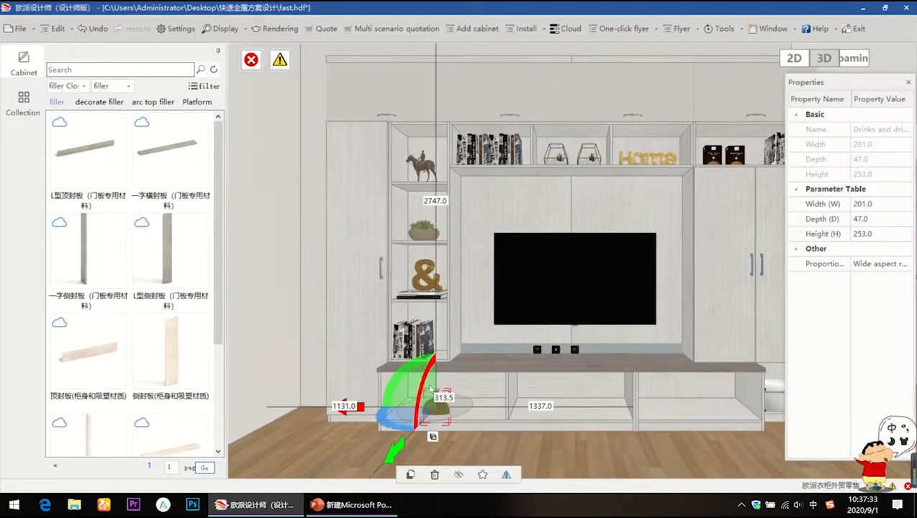
key("Delete")
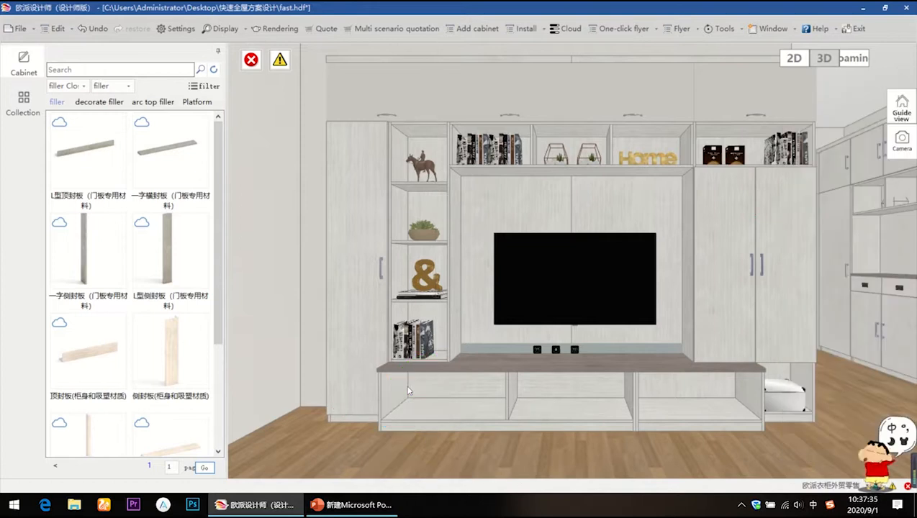
left_click(525, 25)
left_click(528, 49)
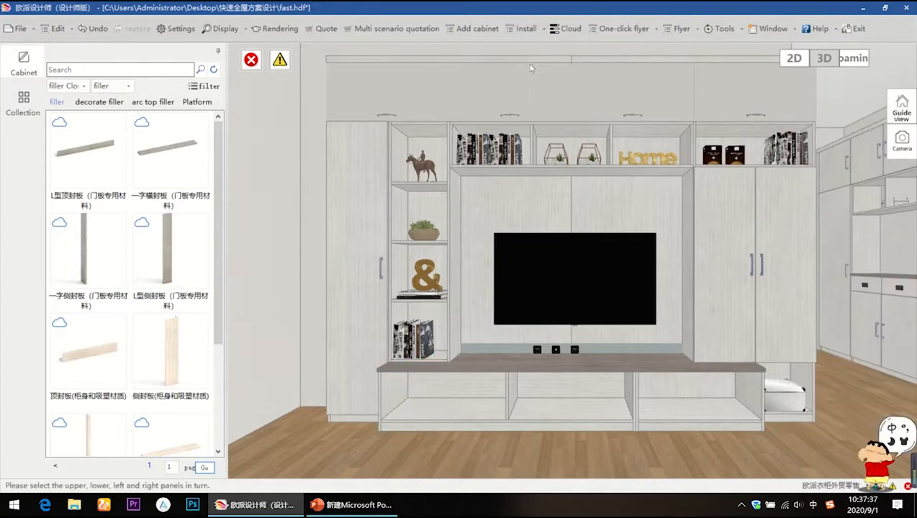
left_click(509, 392)
left_click(262, 148)
left_click(611, 411)
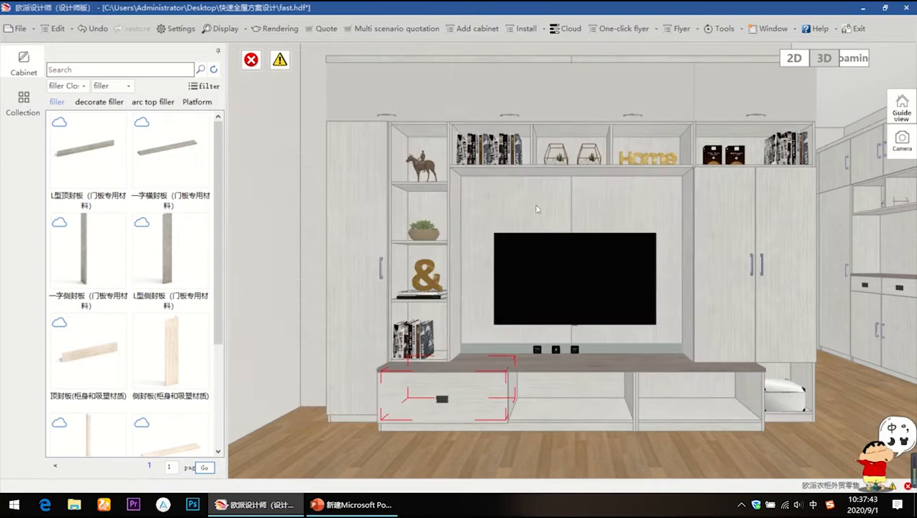
Install a drawer in the middle compartment of the TV base cabinet
left_click(529, 29)
left_click(528, 49)
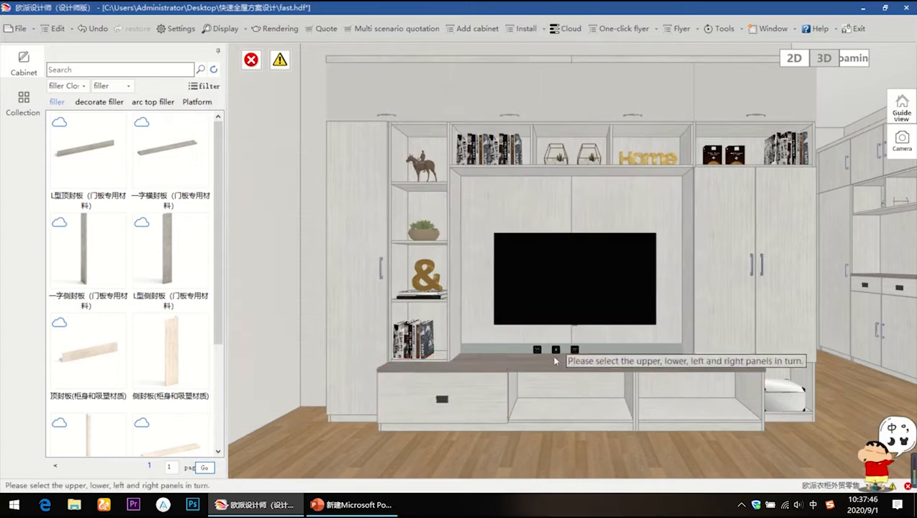
left_click(634, 401)
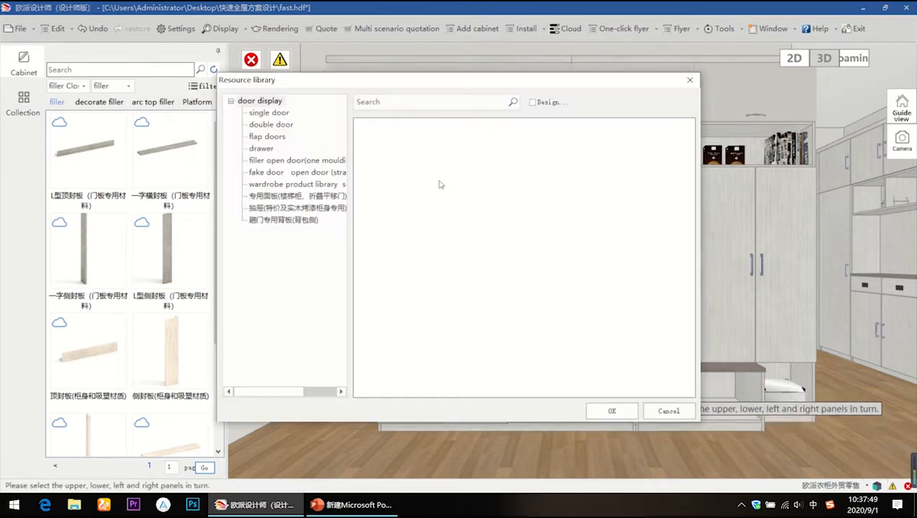
left_click(261, 149)
double_click(428, 177)
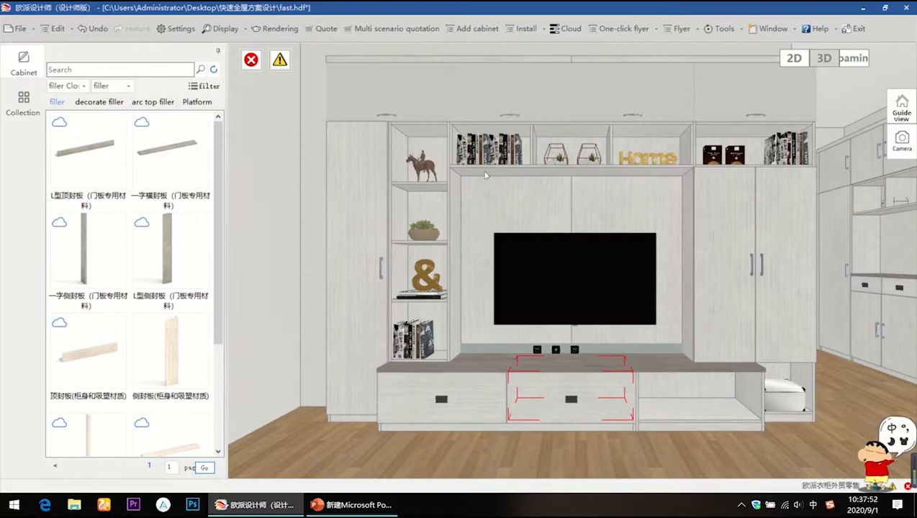
Install a drawer in the right compartment of the TV base cabinet
left_click(506, 28)
left_click(515, 46)
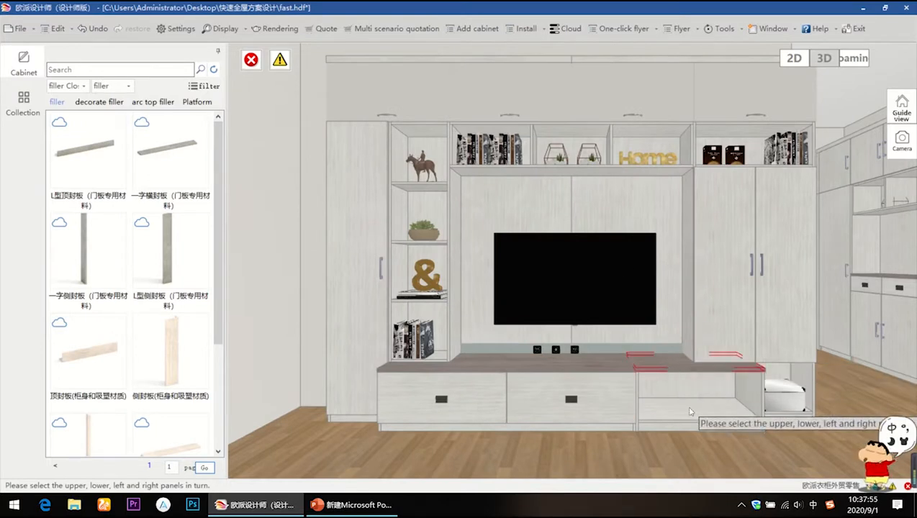
left_click(760, 394)
left_click(262, 149)
double_click(376, 164)
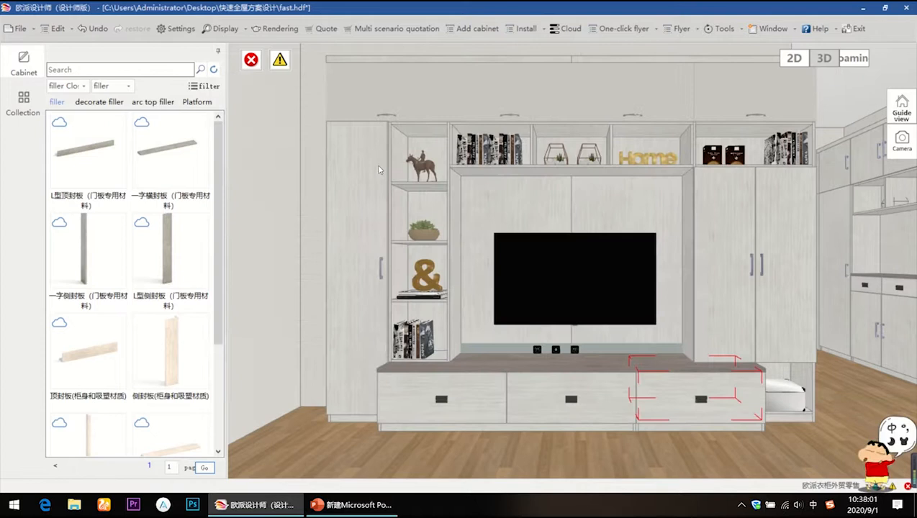
Locate the hinge 3 collision from the process inspection and set the far-left door's hinge 3 position to 下移60mm (down 60 mm)
left_click(250, 62)
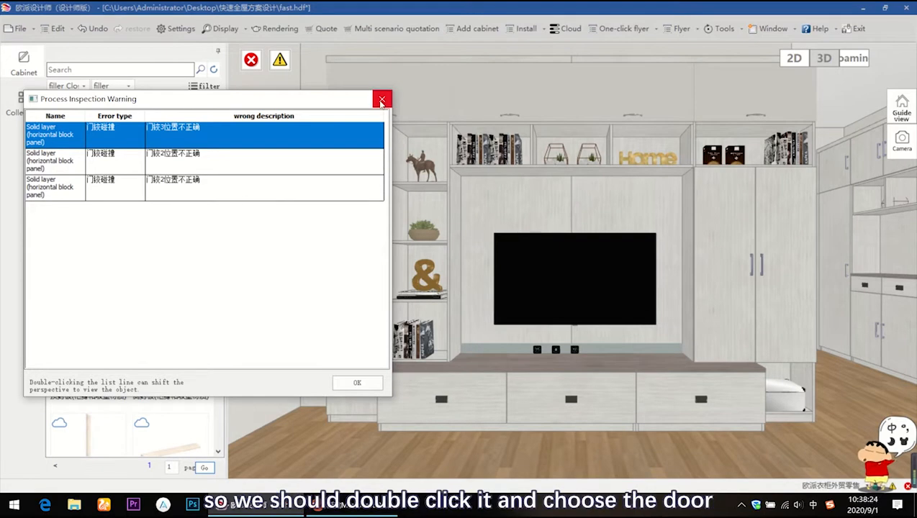
double_click(178, 132)
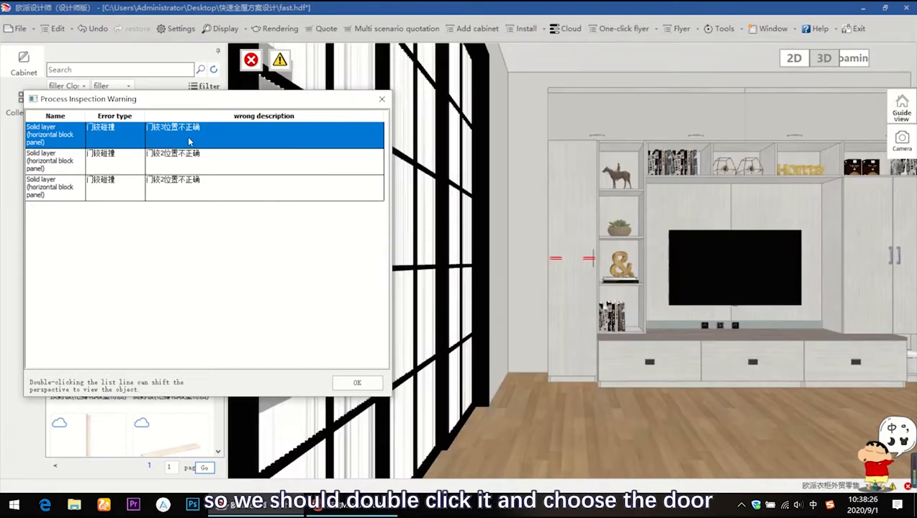
double_click(579, 192)
scroll(831, 383, "down", 3)
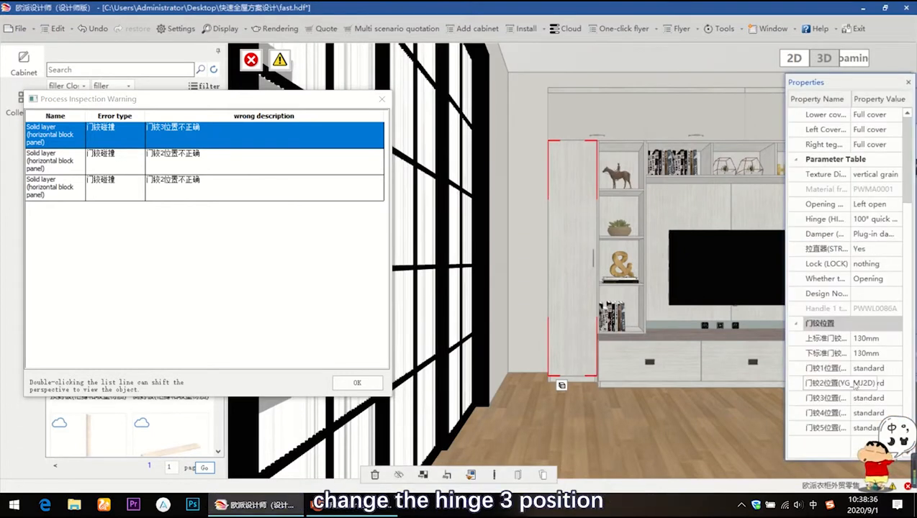
left_click(882, 398)
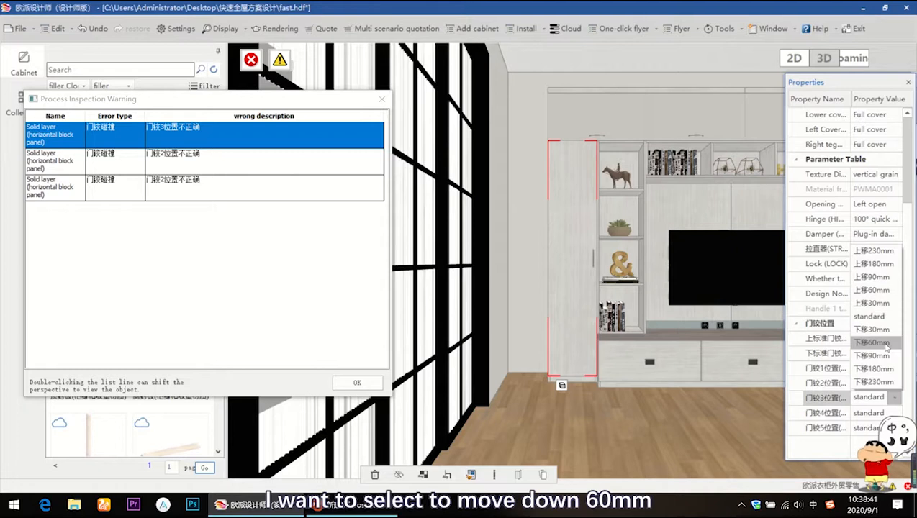
left_click(880, 344)
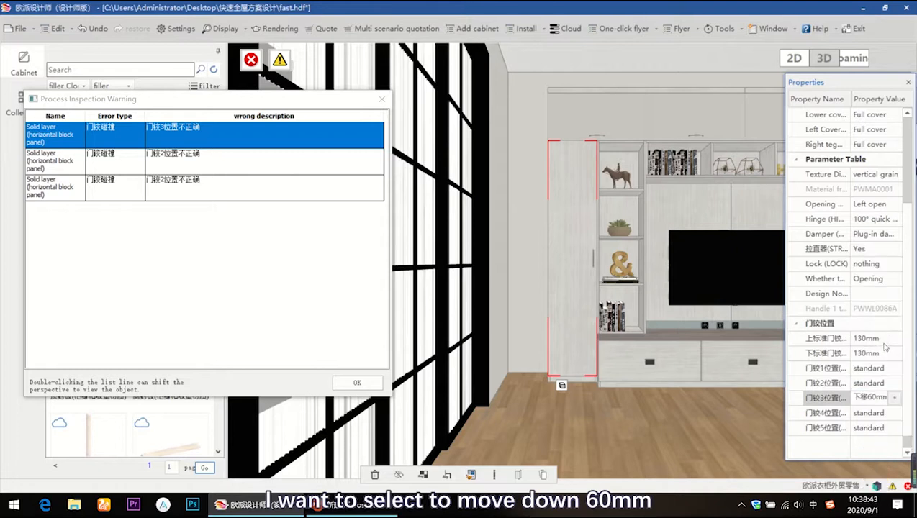
Locate the hinge 2 collision on the far-right door and set its hinge 2 position to 下移60mm (down 60 mm)
double_click(228, 157)
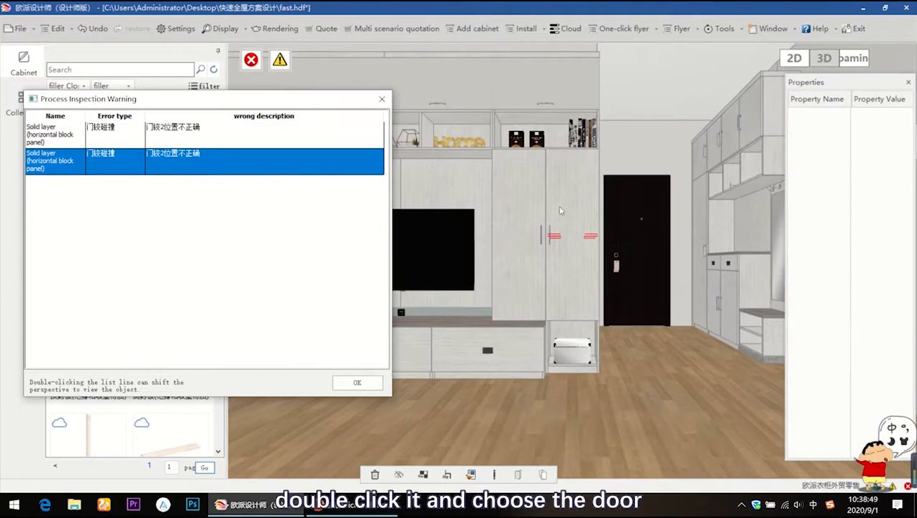
left_click(593, 208)
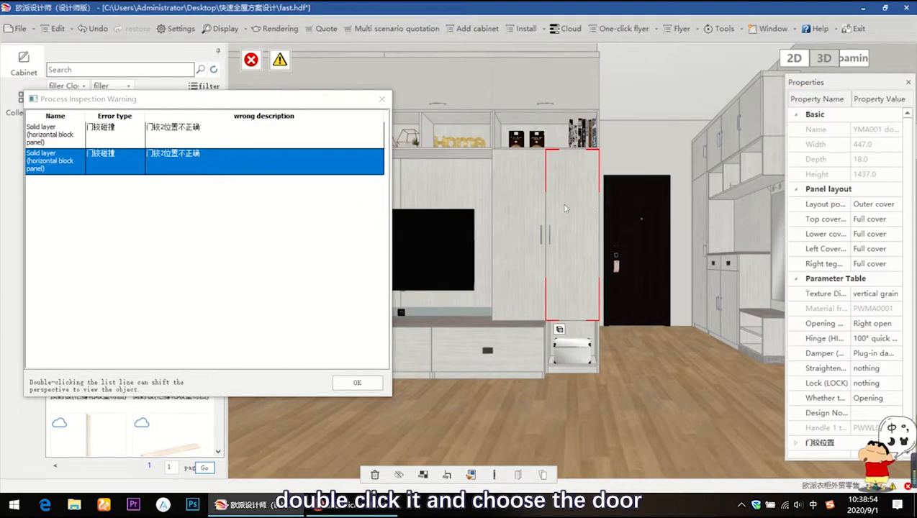
left_click(795, 443)
scroll(809, 415, "down", 2)
scroll(810, 416, "down", 2)
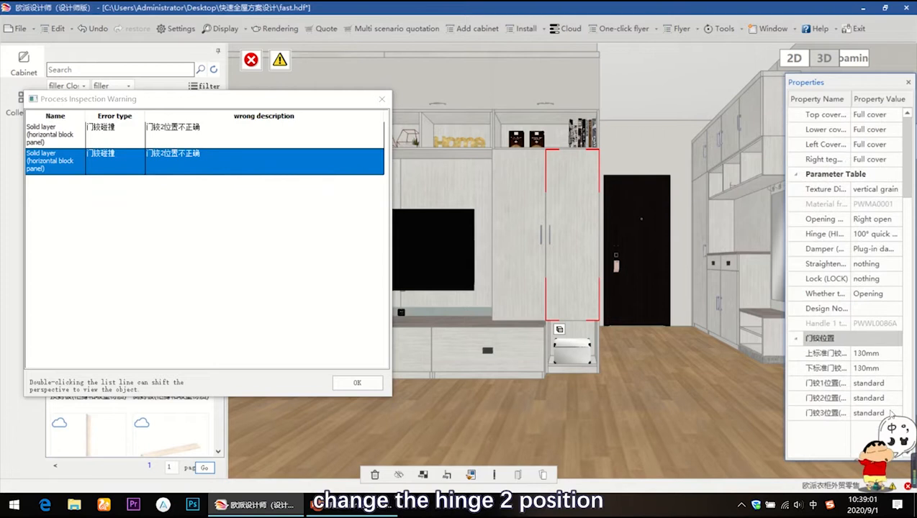
left_click(892, 397)
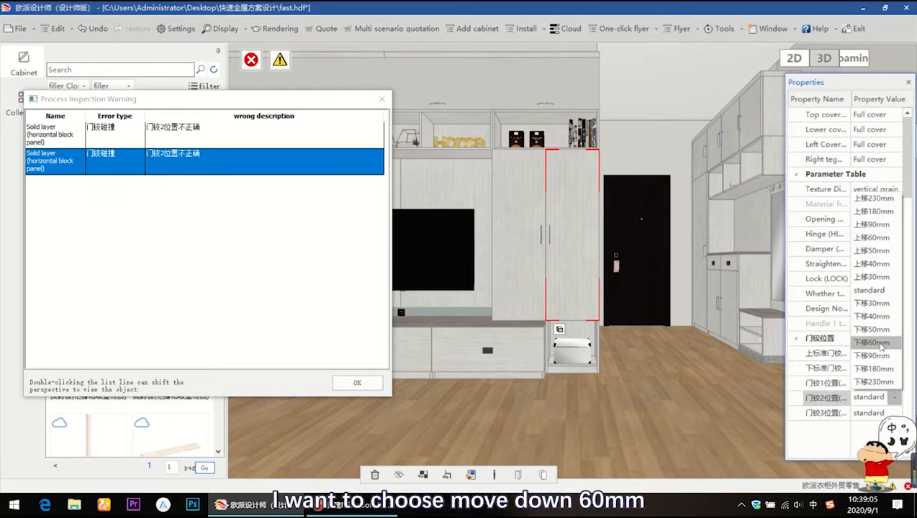
left_click(879, 344)
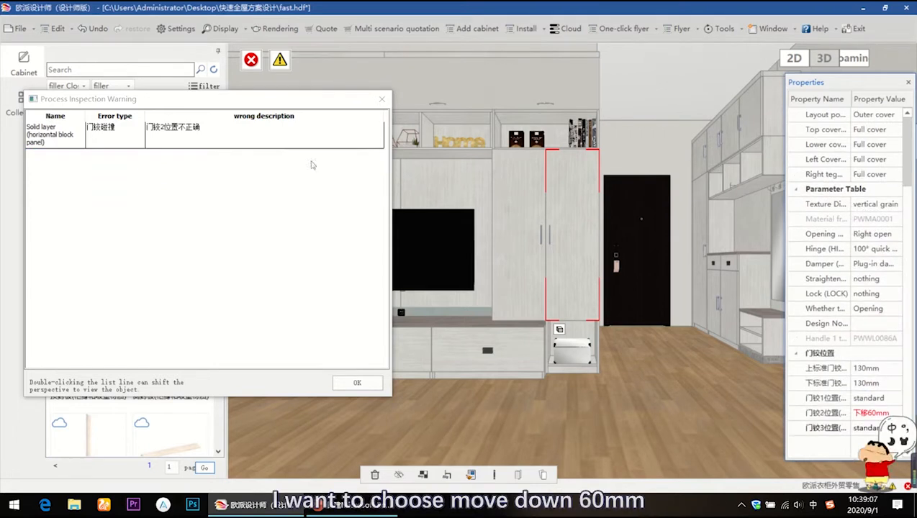
Locate the remaining hinge 2 collision and set the hinge 2 position of the left door in the right-hand pair to 下移60mm (down 60 mm)
double_click(230, 132)
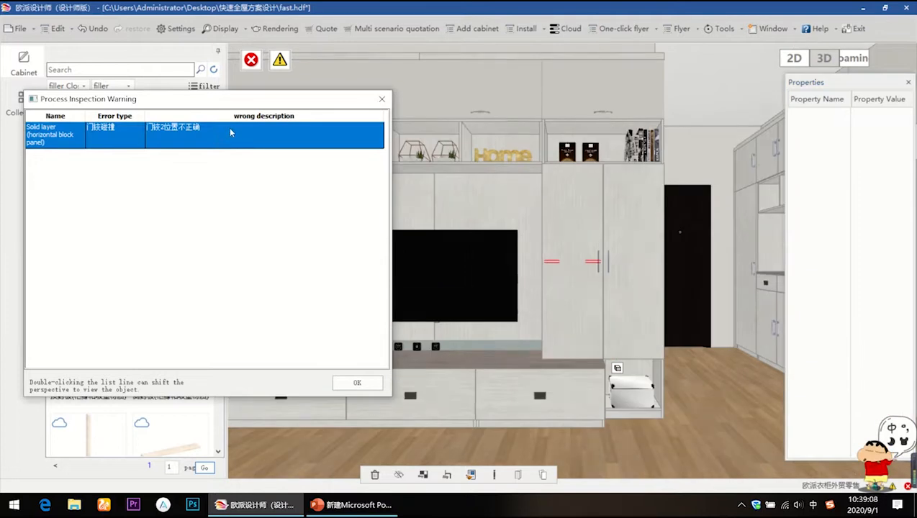
left_click(574, 225)
left_click(801, 441)
scroll(895, 402, "down", 3)
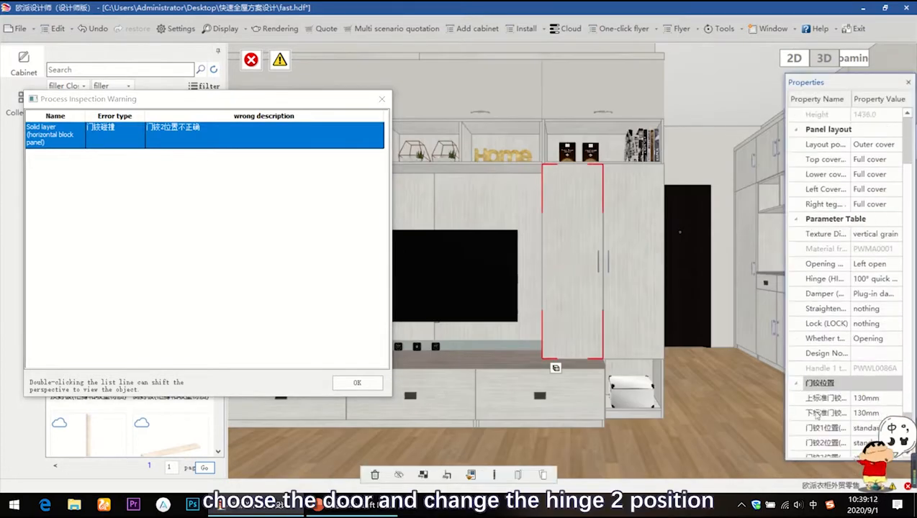
left_click(895, 400)
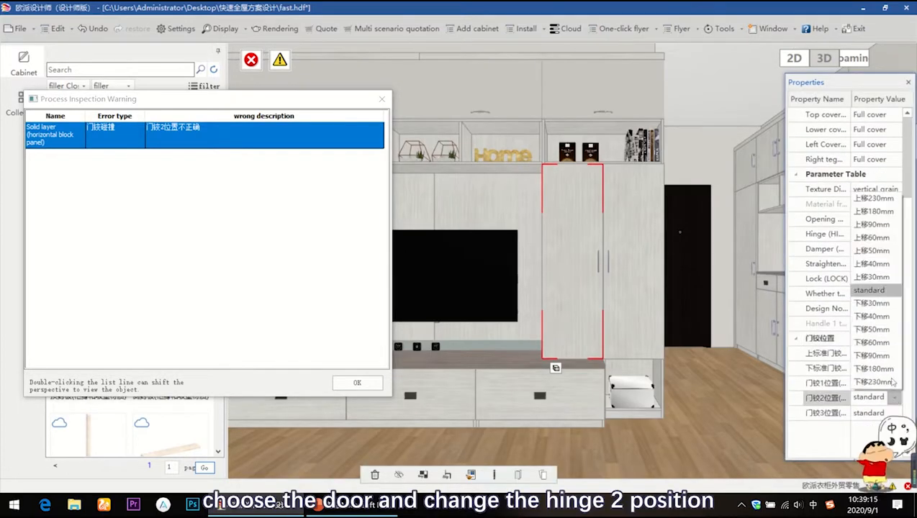
left_click(880, 344)
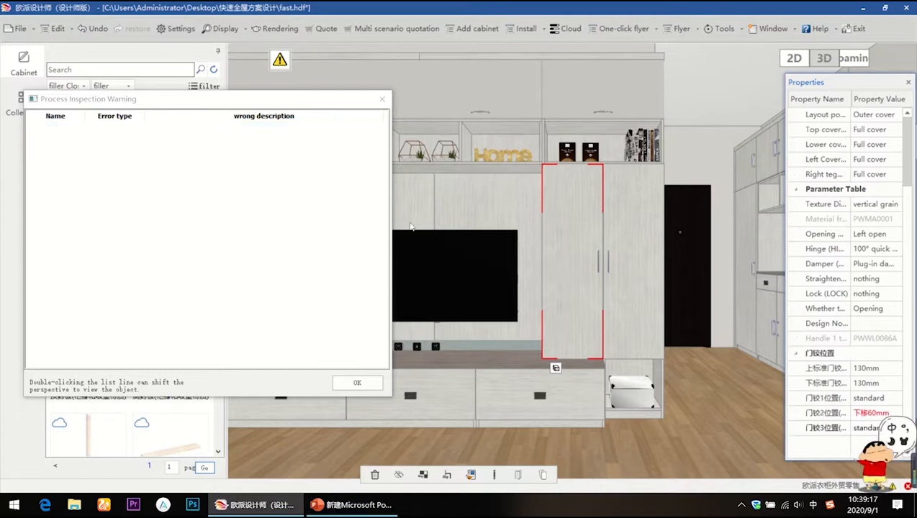
left_click(381, 99)
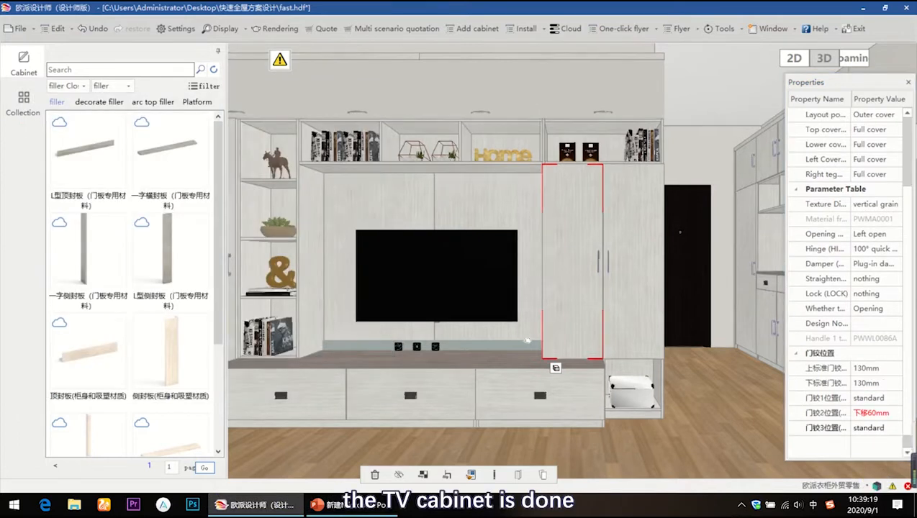
mouse_move(526, 340)
middle_mouse_down()
mouse_move(556, 352)
mouse_move(524, 346)
middle_mouse_up()
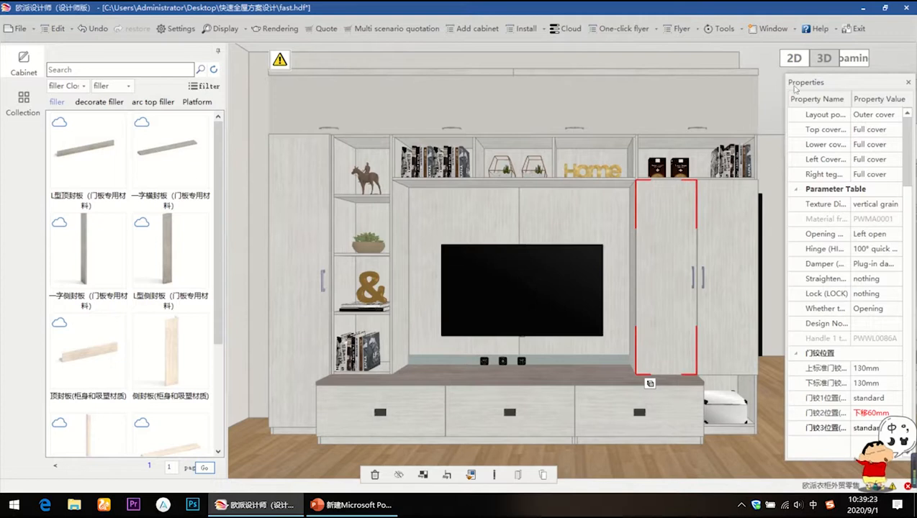
left_click(906, 82)
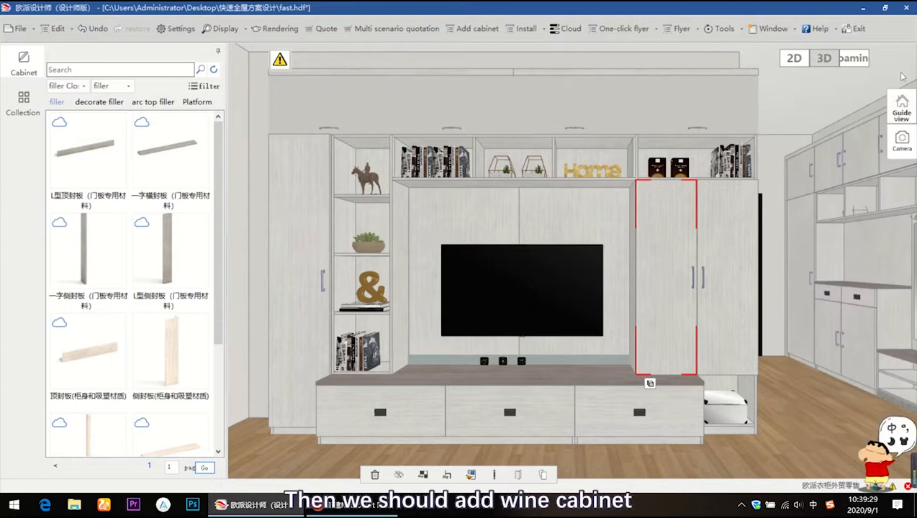
Switch to the 2D floor plan and check the length of the wall beside the kitchen at the living room's upper end
left_click(793, 60)
middle_click_drag(597, 226, 562, 389)
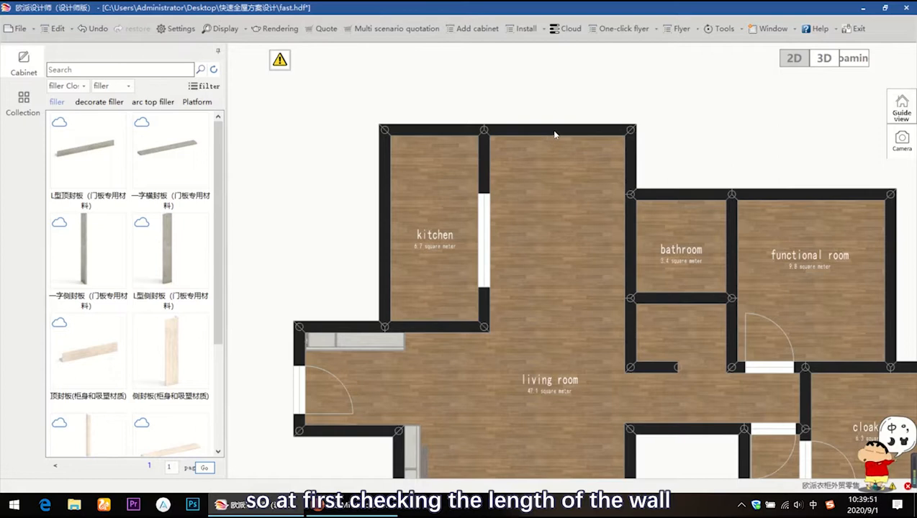
left_click(554, 131)
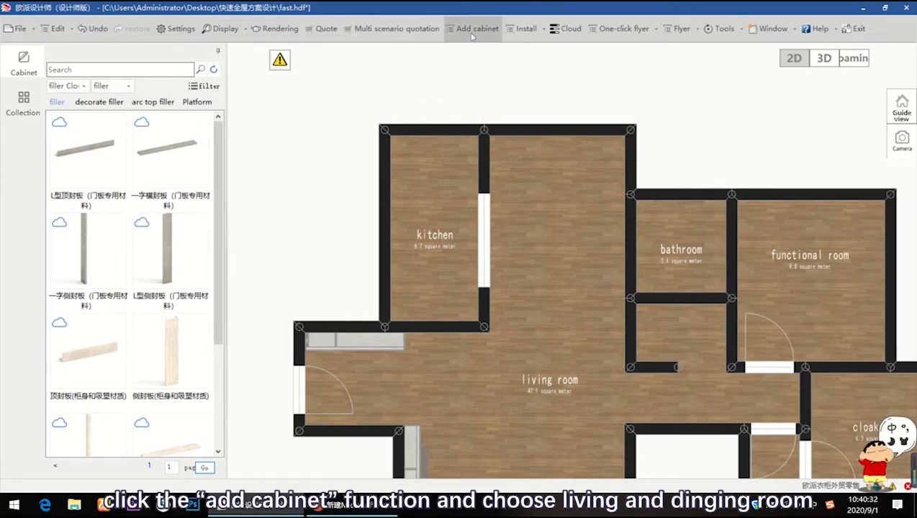
Add wine cabinet (餐酒柜) 2800RH15-3S, filtered by width 2500-3000 and height 2800, along the upper wall beside the kitchen
left_click(472, 29)
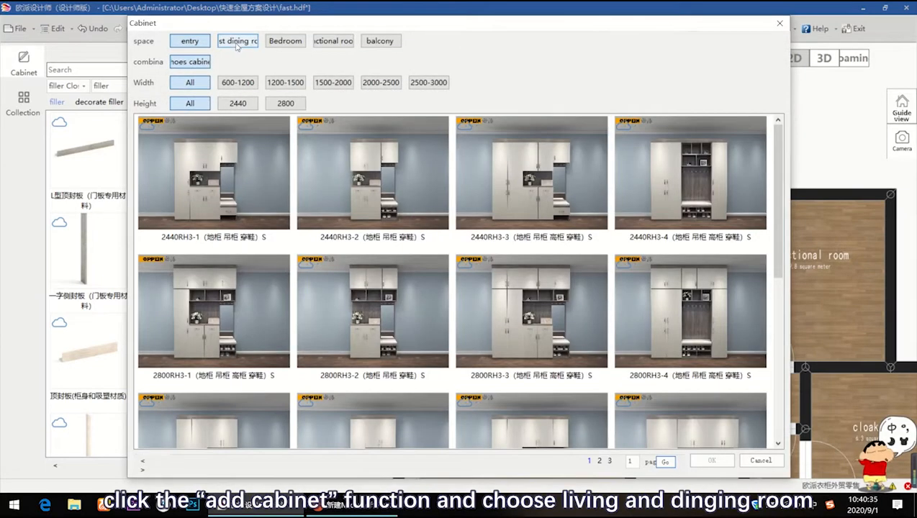
left_click(236, 43)
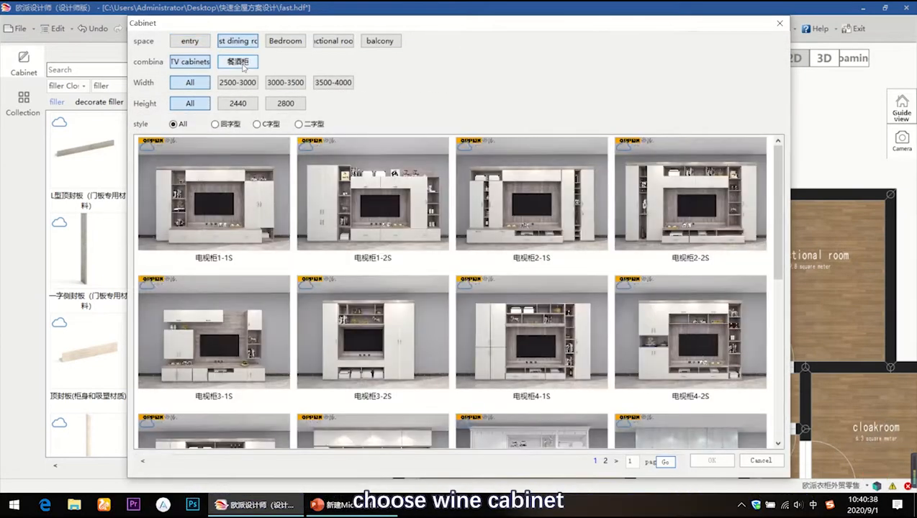
left_click(240, 62)
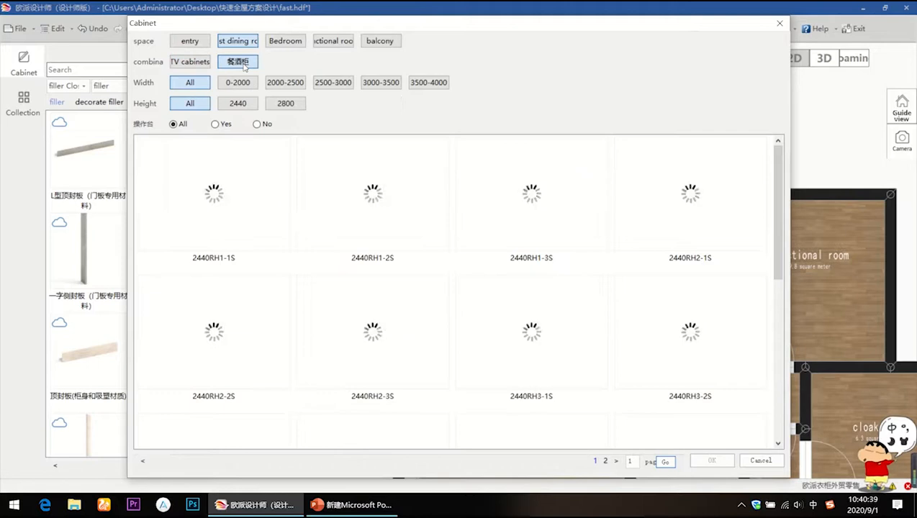
left_click(333, 82)
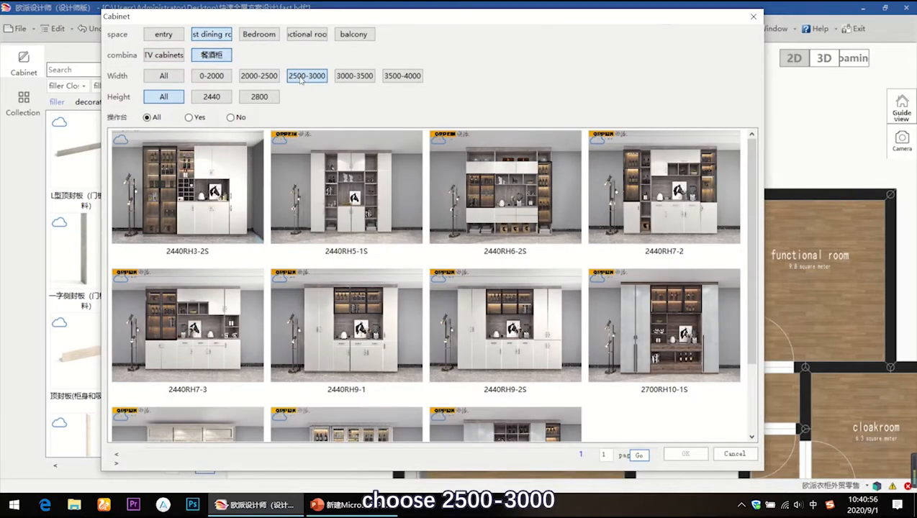
left_click(261, 100)
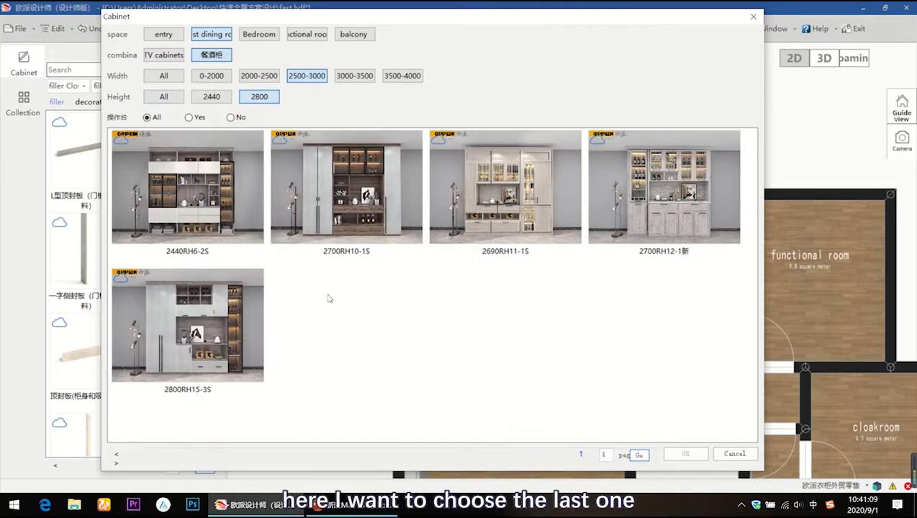
double_click(226, 319)
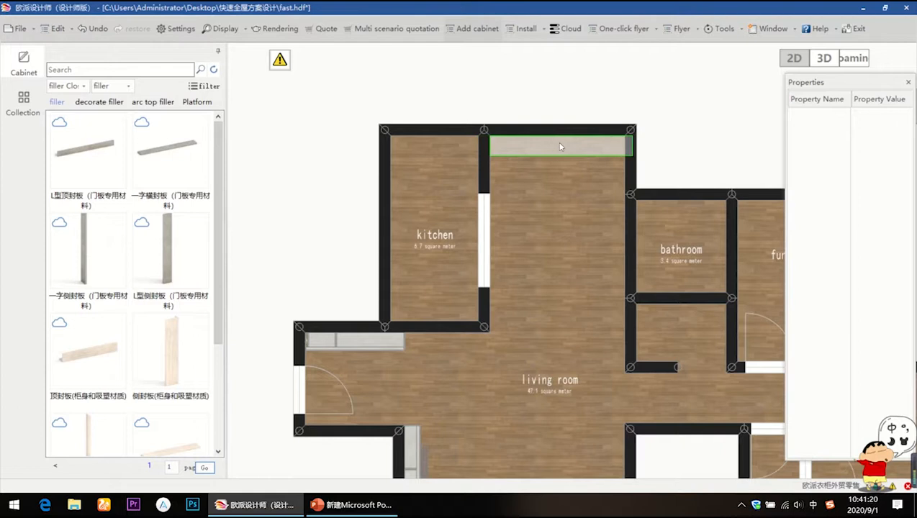
left_click(559, 147)
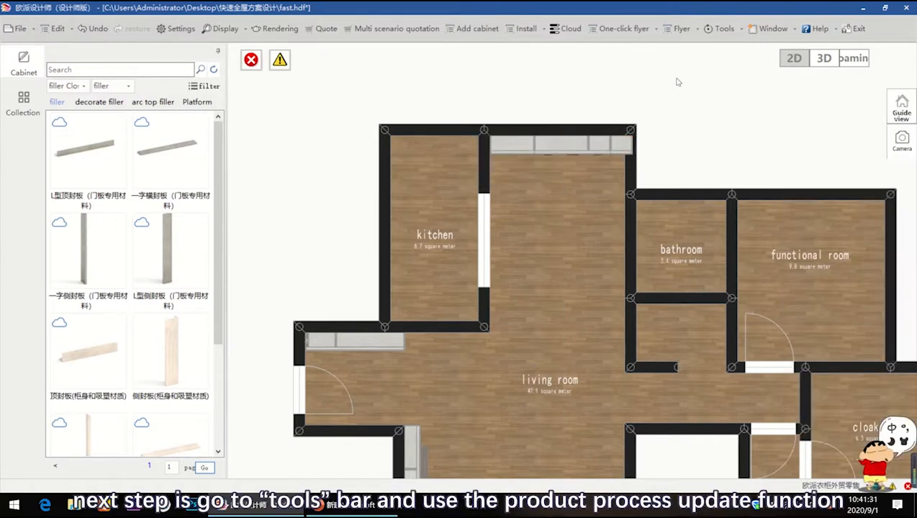
Run the product process update on the design
left_click(725, 28)
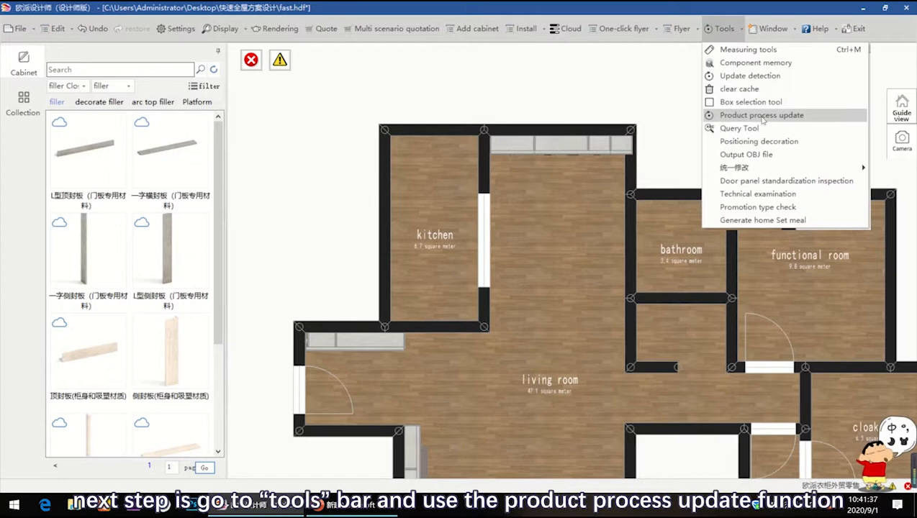
left_click(742, 117)
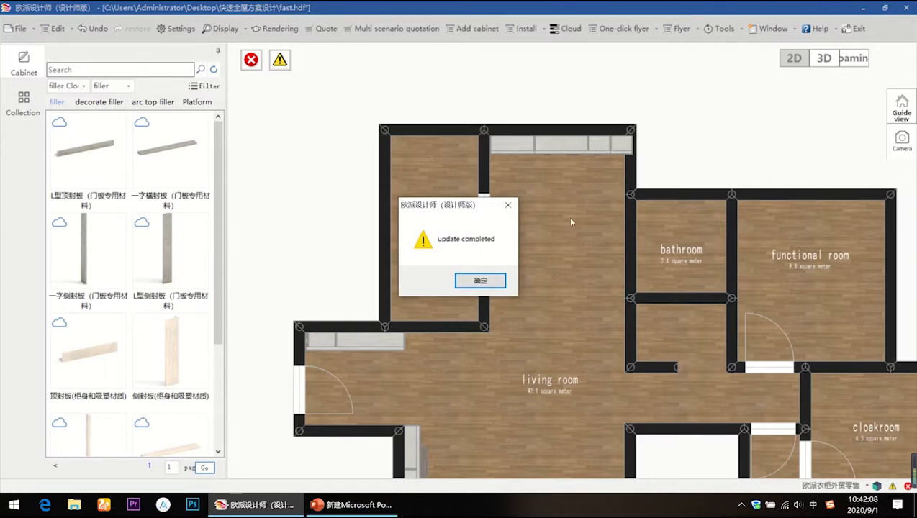
left_click(480, 281)
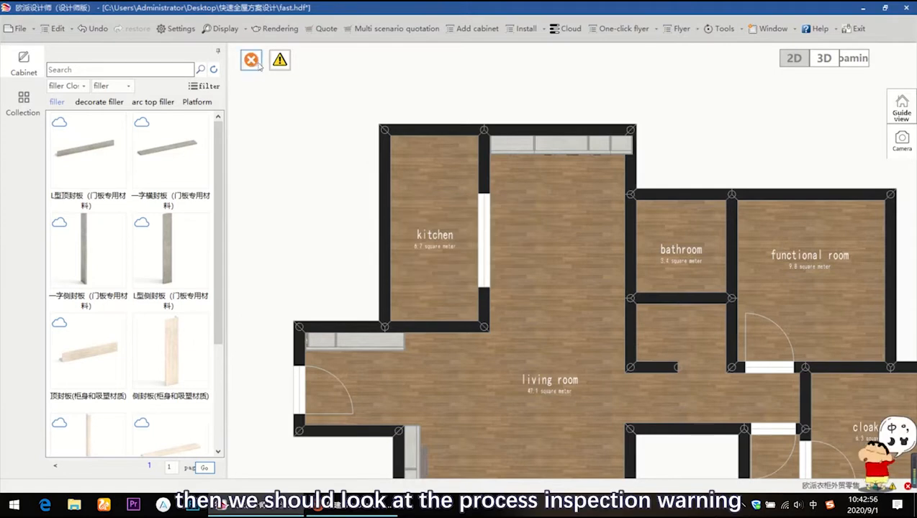
Open the process inspection warnings and, in the 3D view, select the wine cabinet's second tall door from the left, flagged by the first color error
left_click(252, 61)
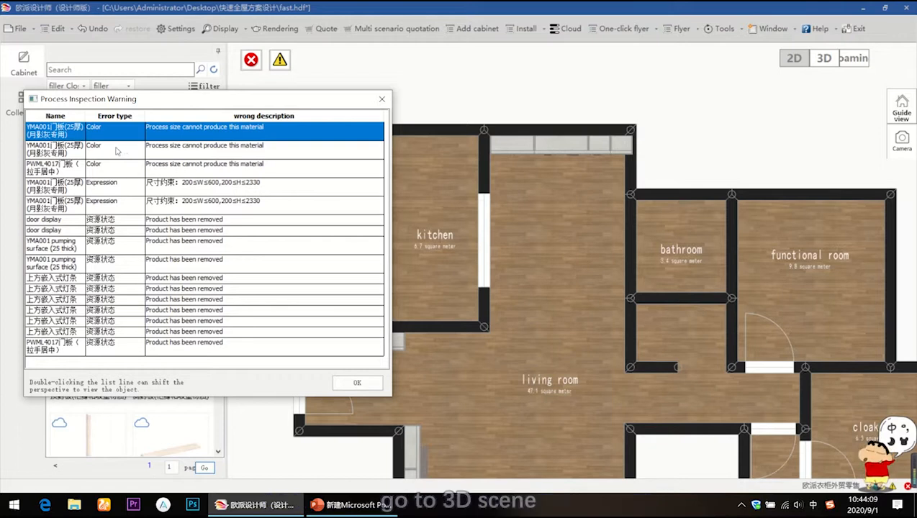
left_click(823, 59)
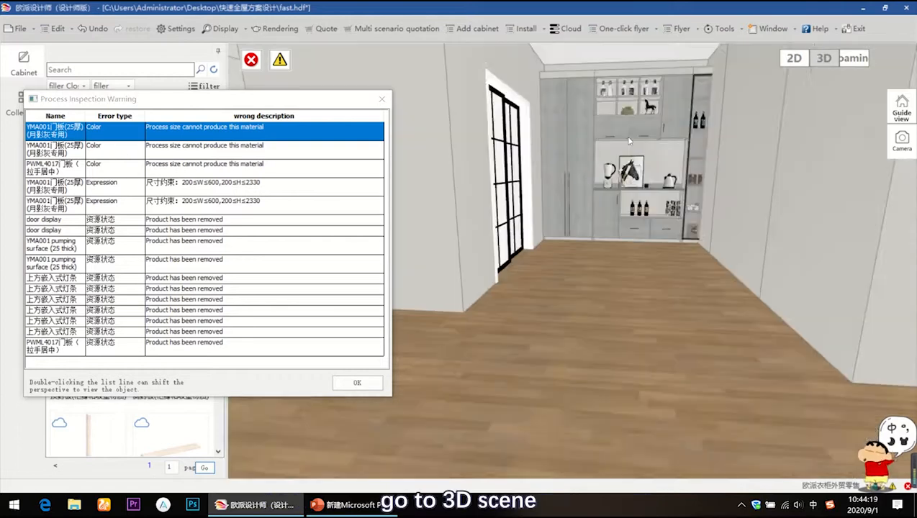
middle_click_drag(628, 141, 607, 255)
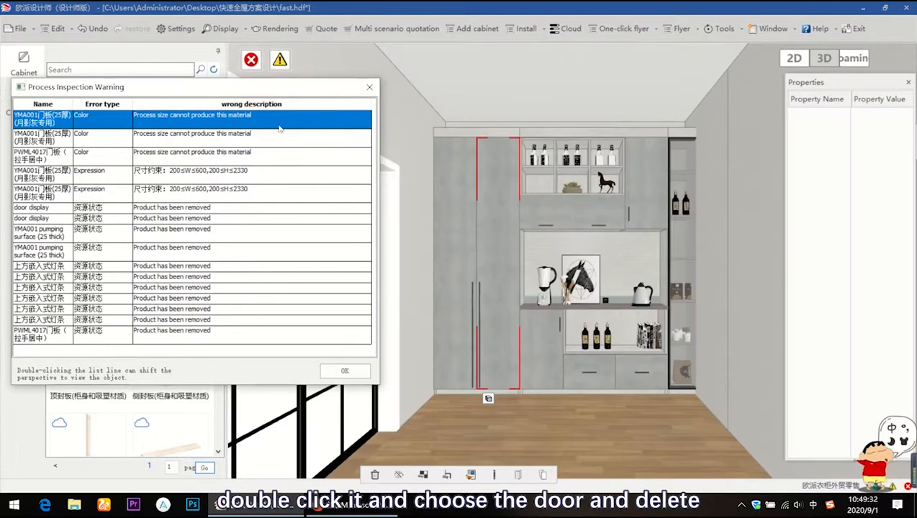
left_click(495, 201)
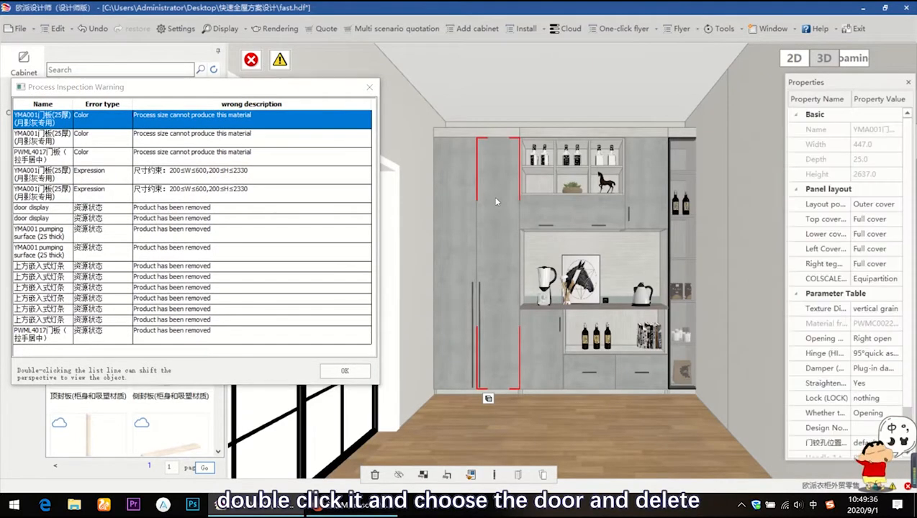
Delete the flagged YMA001 door on the tall cabinet beside the window and the flagged PWML4017 glass door at the opposite end
key("Delete")
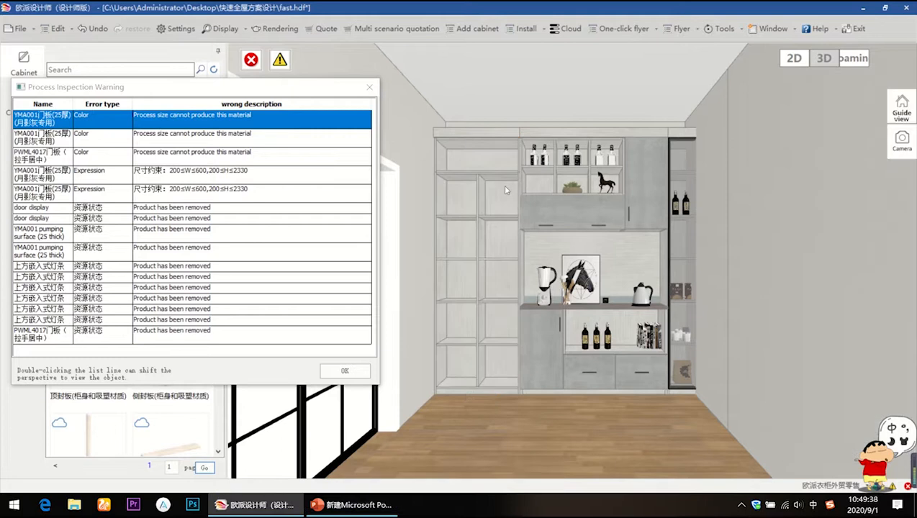
double_click(159, 124)
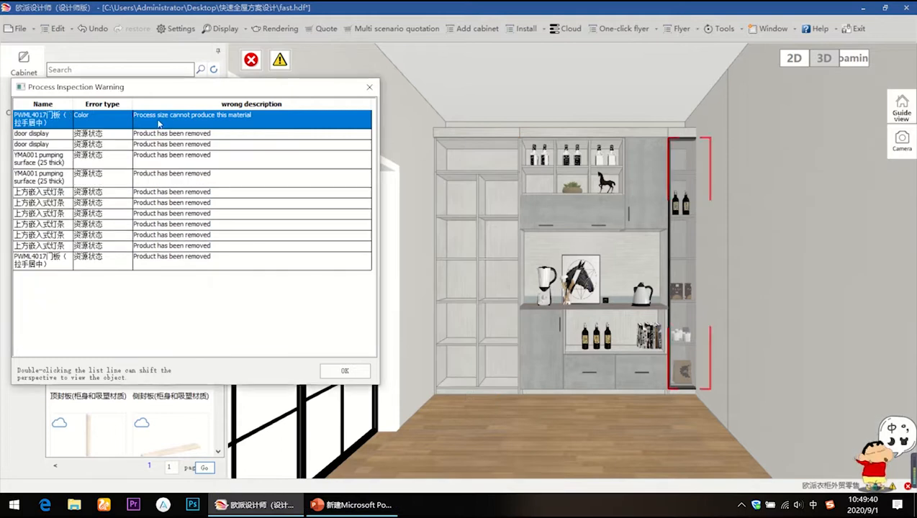
left_click(673, 145)
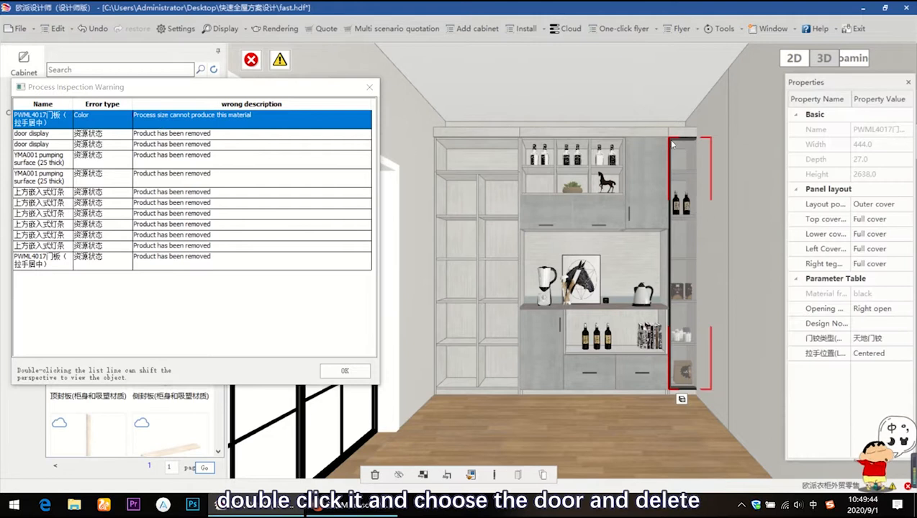
key("Delete")
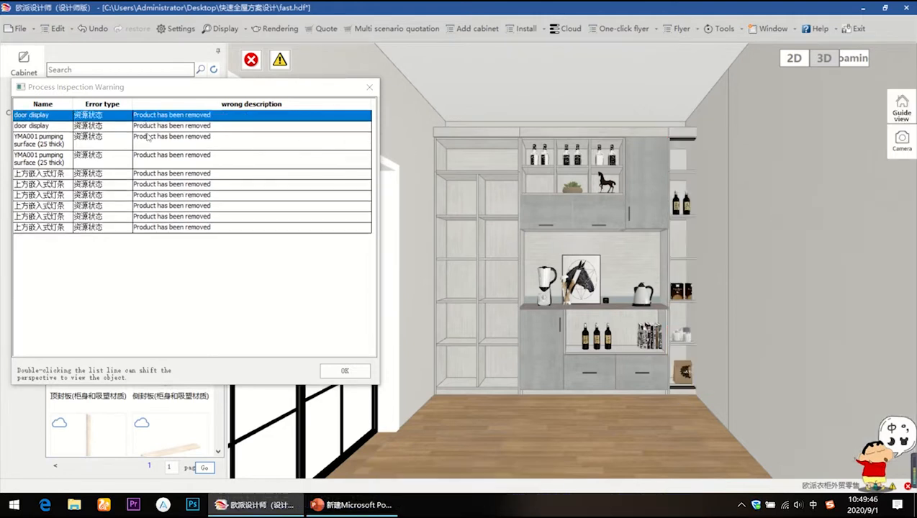
Locate the flagged door display and YMA001 drawer-front entries and delete both drawers beneath the open bookshelf
double_click(123, 121)
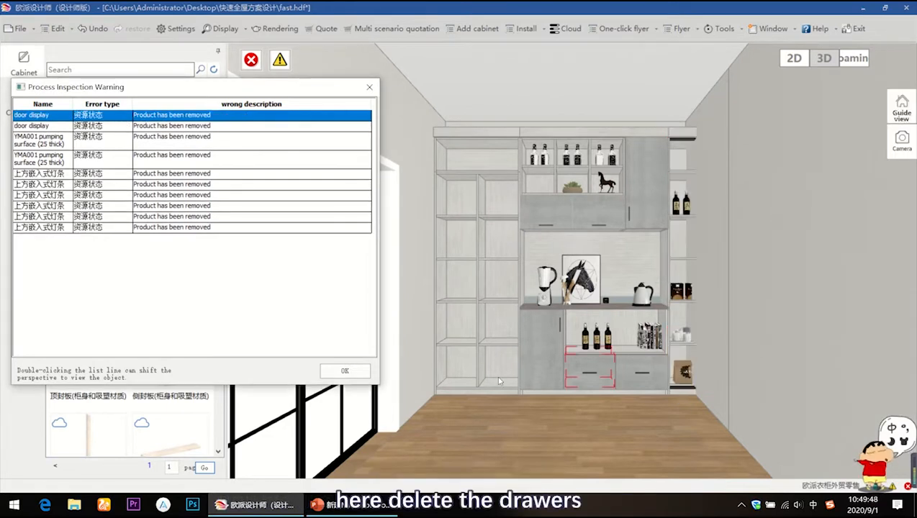
left_click(592, 369)
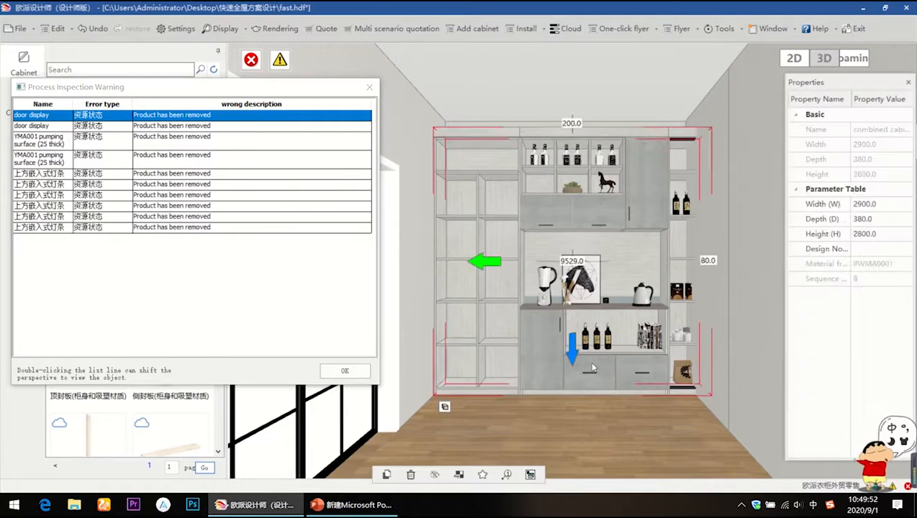
key("Delete")
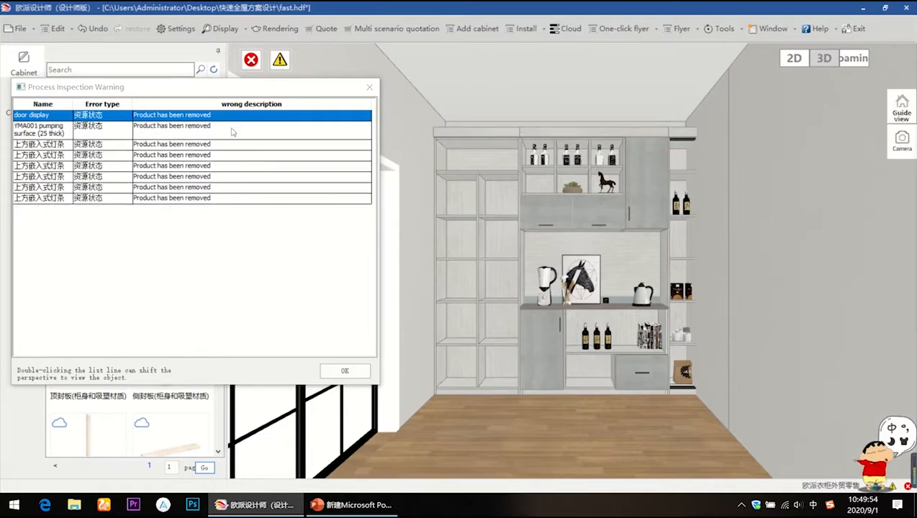
double_click(231, 129)
left_click(230, 116)
left_click(625, 365)
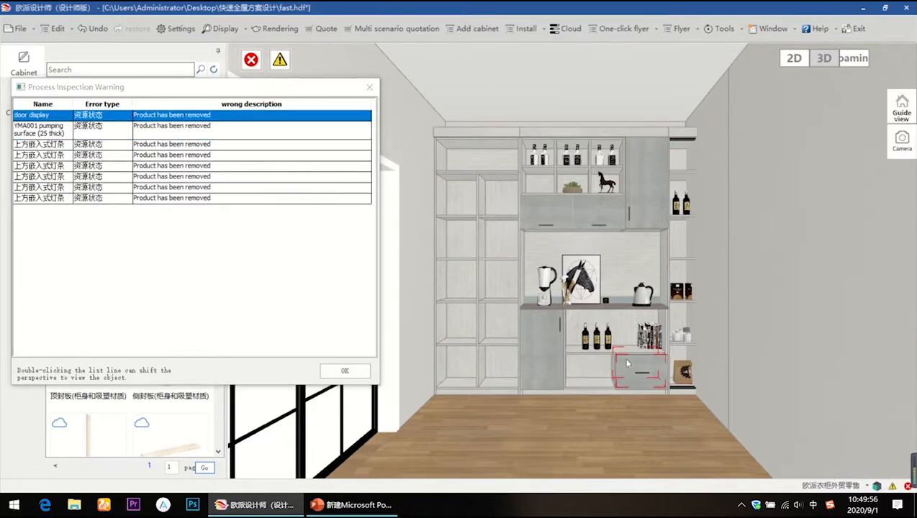
key("Delete")
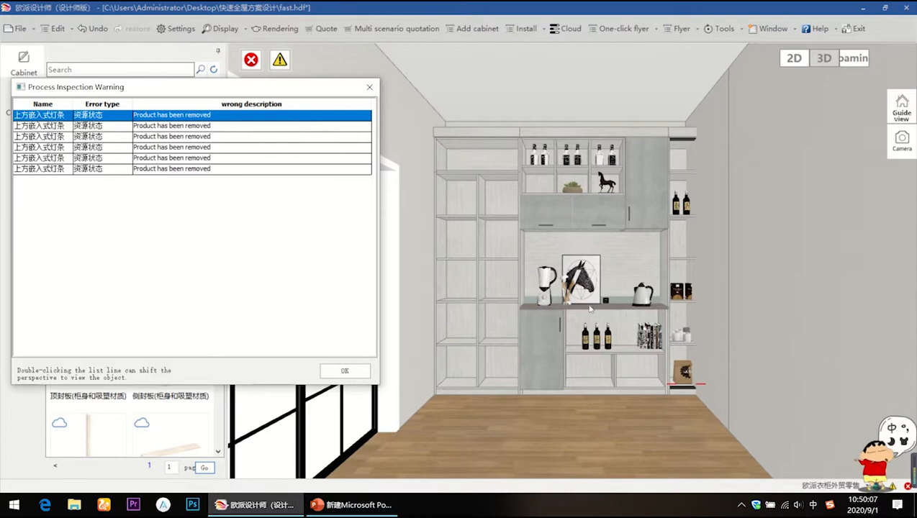
Delete the flagged embedded light strip (上方嵌入式灯条) beneath the paper bag in the lowest compartment of the narrow open cabinet
middle_click_drag(640, 377, 543, 323)
scroll(543, 322, "up", 7)
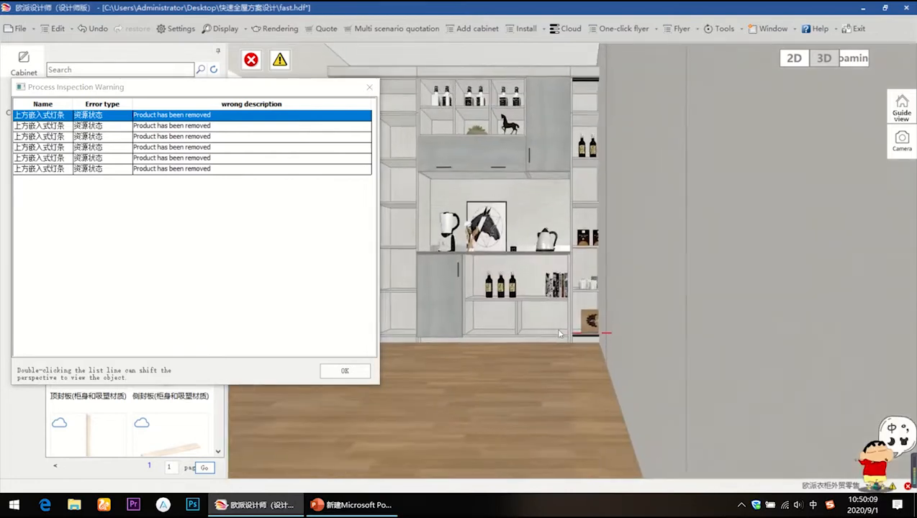
scroll(580, 363, "up", 6)
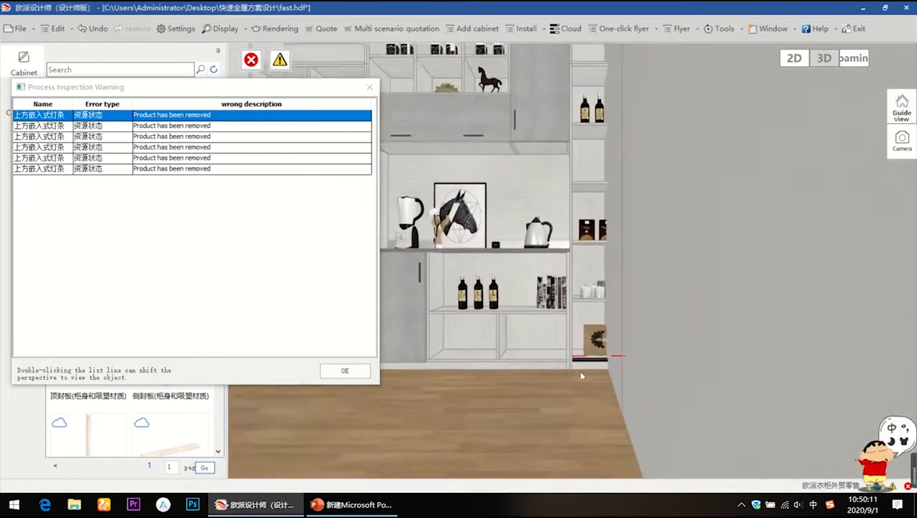
scroll(582, 416, "up", 2)
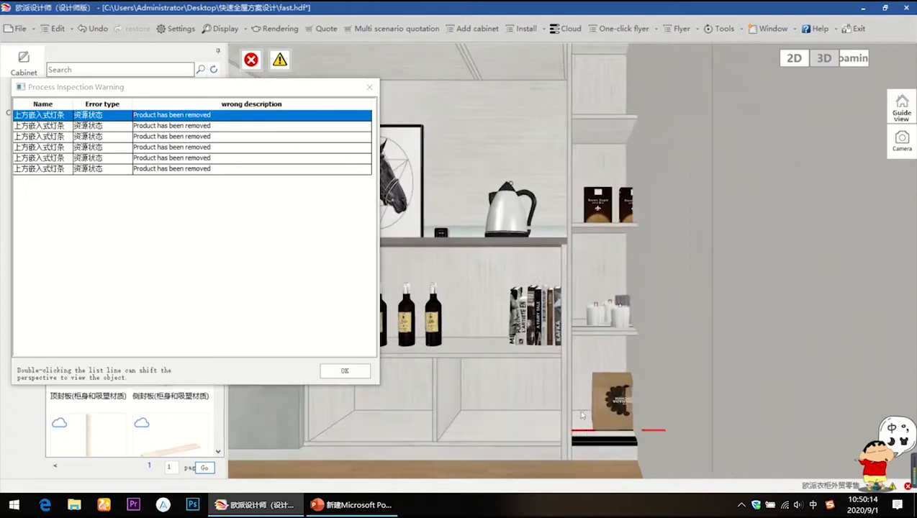
left_click(590, 434)
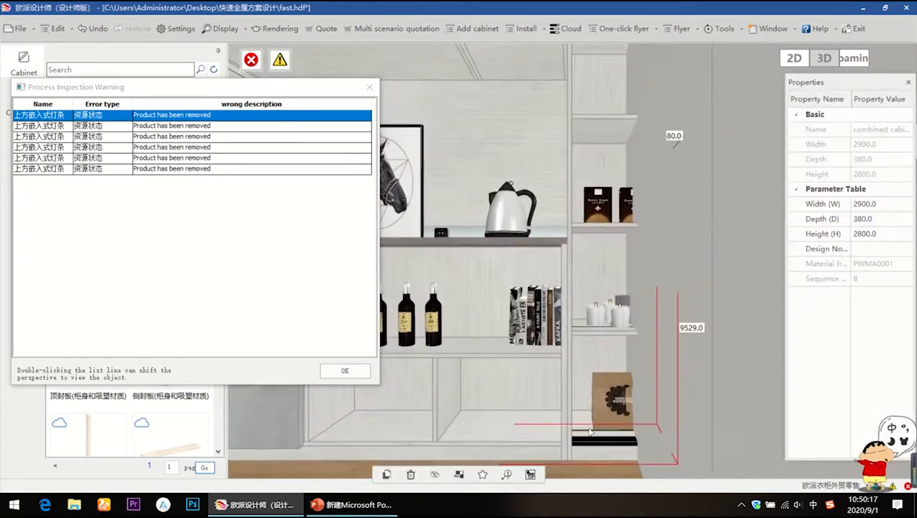
left_click(592, 434)
key("Delete")
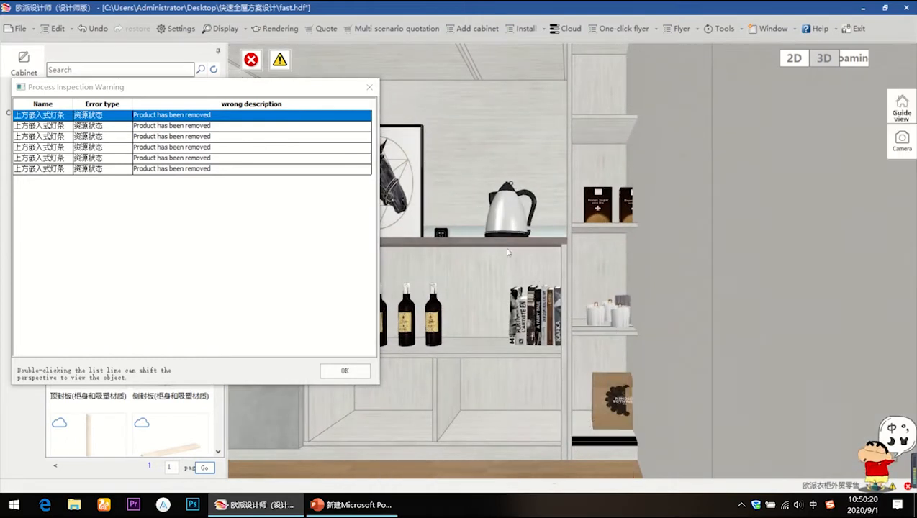
Locate the next flagged embedded light strip and delete it from the shelf holding the white candles
double_click(182, 121)
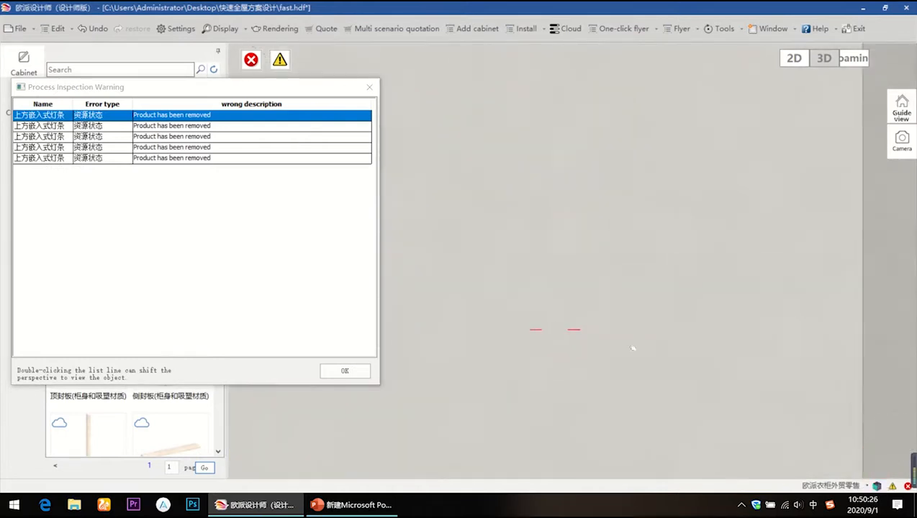
middle_click_drag(590, 366, 699, 369)
left_click(721, 348)
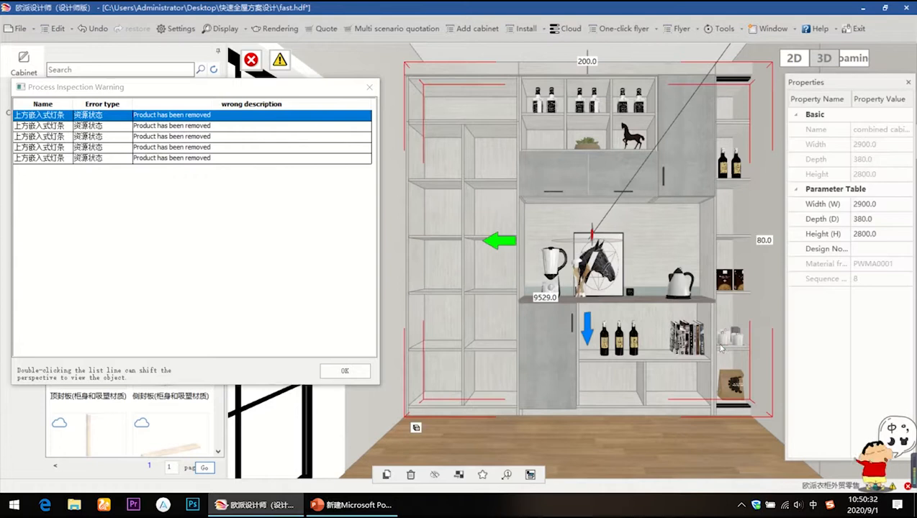
left_click(720, 348)
key("Delete")
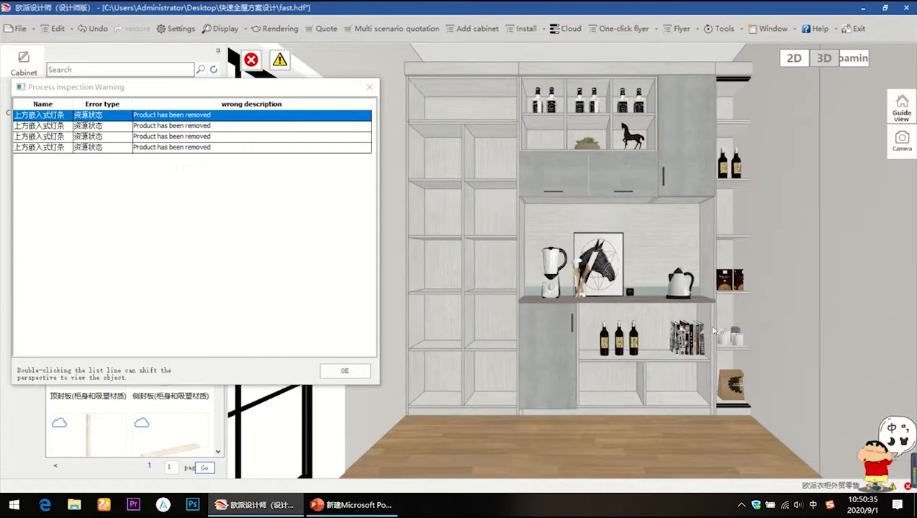
Locate the flagged embedded light strip on the shelf holding the Brown Sugar boxes and delete it
left_click(182, 114)
scroll(738, 295, "up", 3)
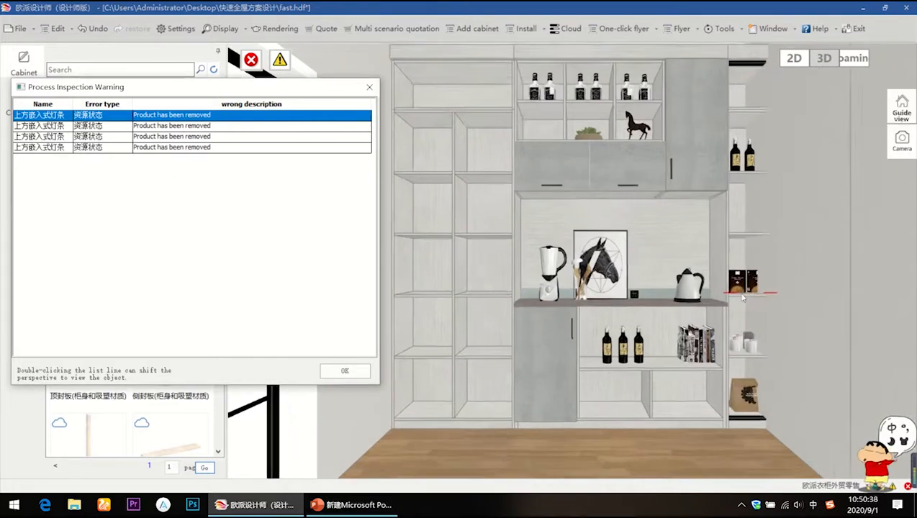
middle_click_drag(738, 296, 685, 311)
left_click(686, 311)
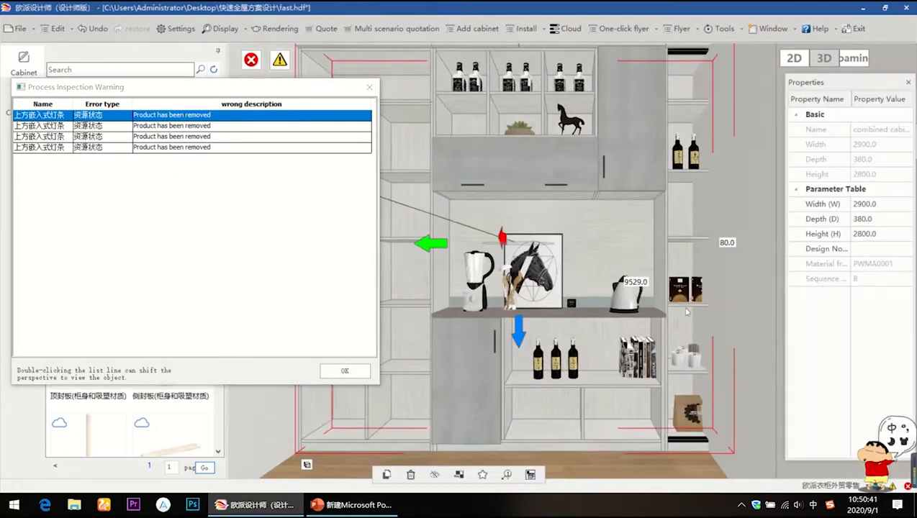
left_click(693, 307)
scroll(694, 306, "up", 5)
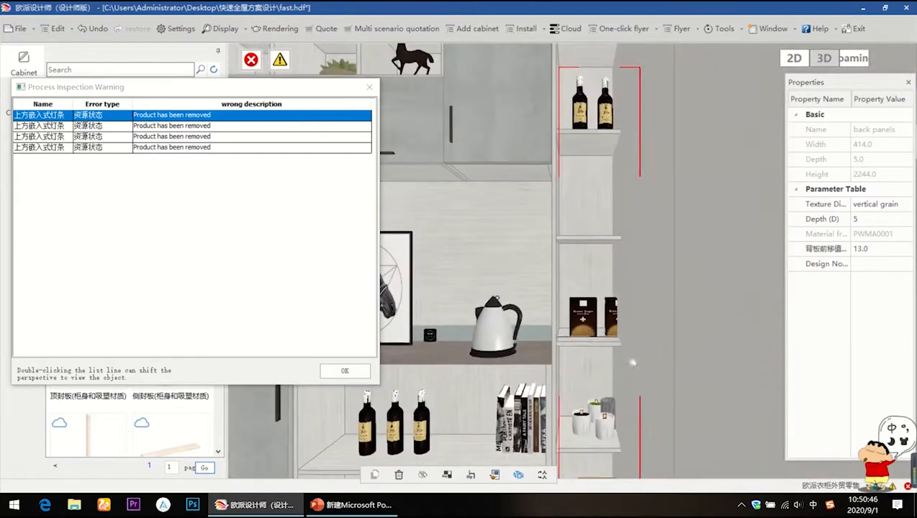
left_click(563, 339)
left_click(563, 340)
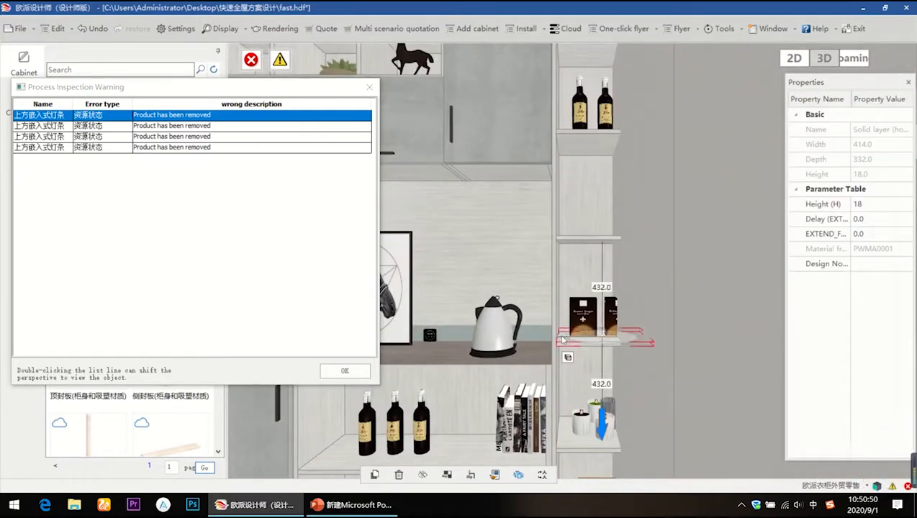
left_click(563, 340)
left_click(563, 339)
scroll(564, 343, "up", 5)
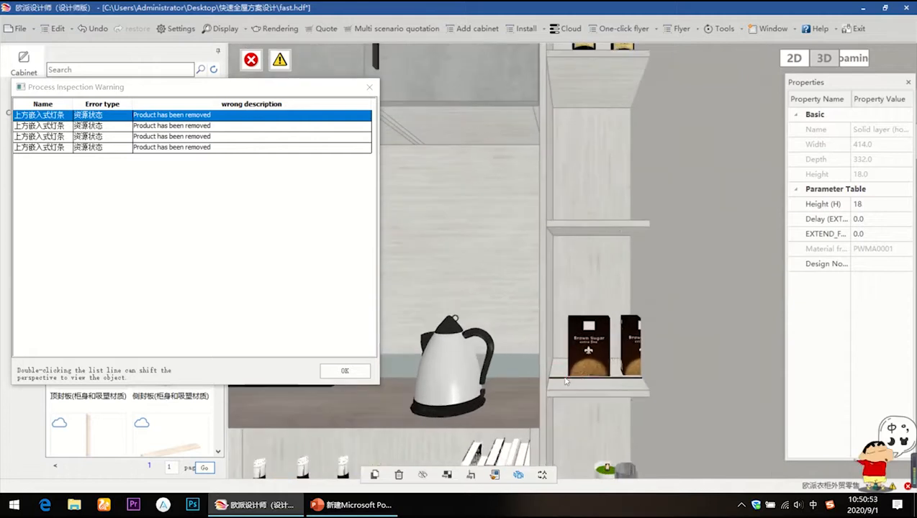
left_click(562, 378)
key("Delete")
Locate the flagged embedded light strip on the empty shelf above the Brown Sugar boxes and delete it
double_click(230, 116)
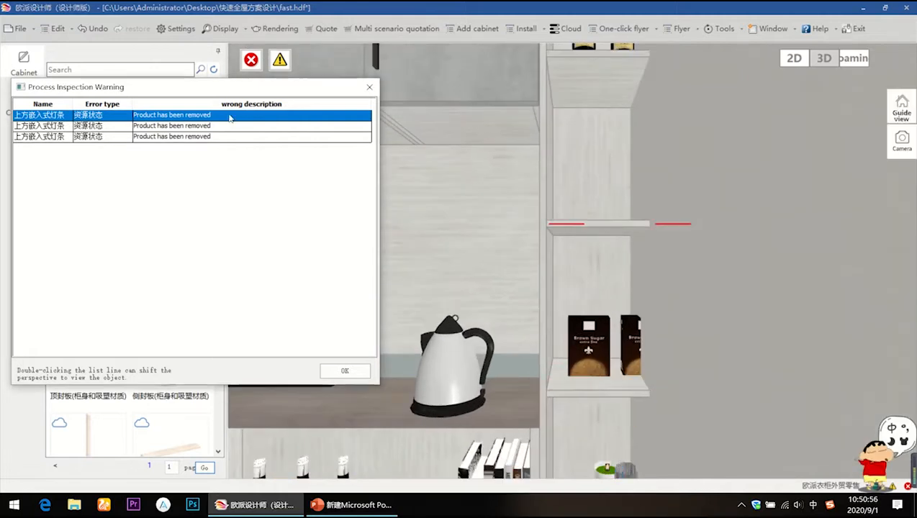
scroll(699, 253, "up", 3)
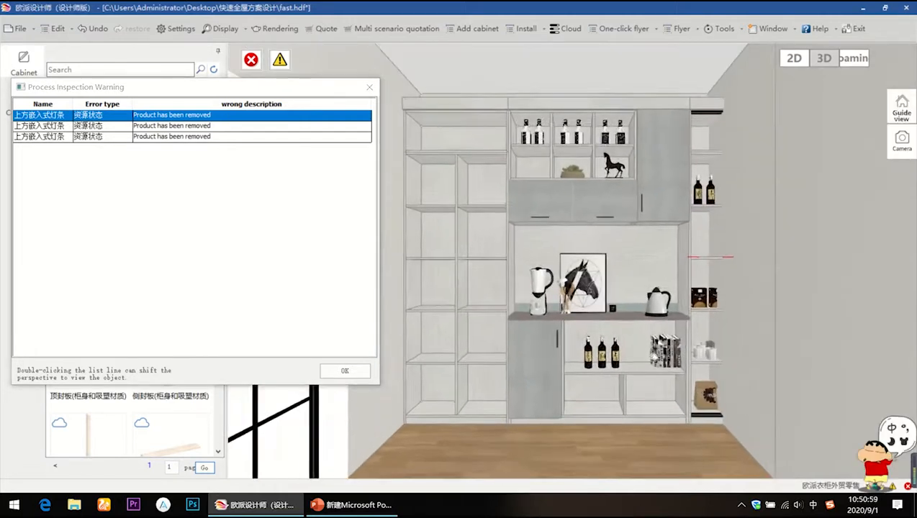
scroll(699, 253, "up", 2)
left_click(643, 388)
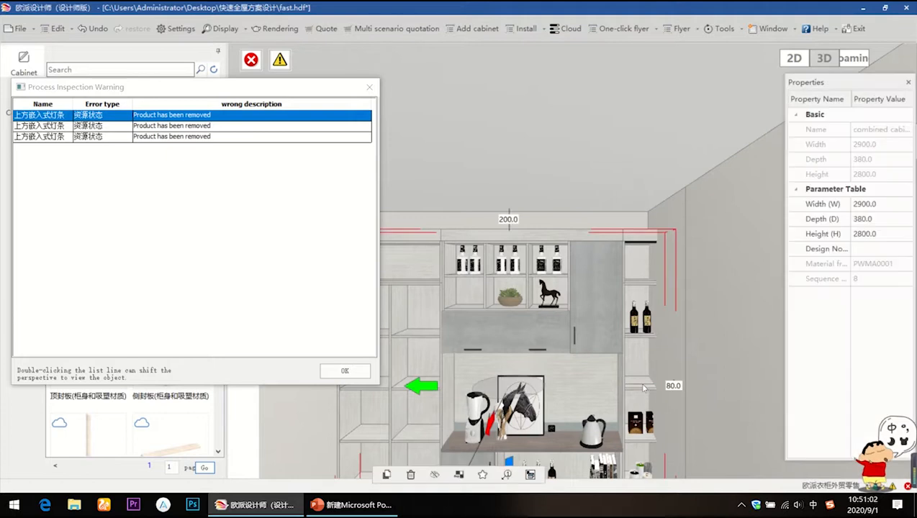
scroll(643, 388, "up", 2)
scroll(643, 389, "up", 2)
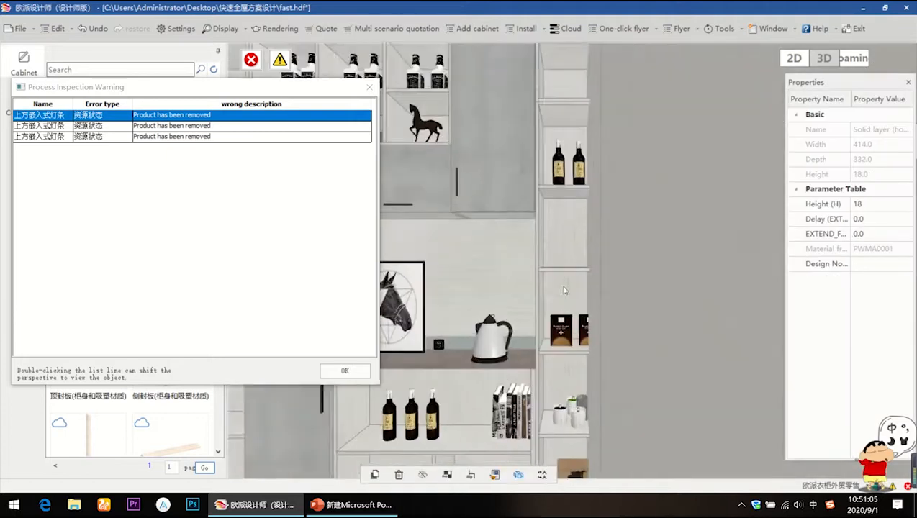
middle_click_drag(643, 389, 686, 438)
left_click(689, 438)
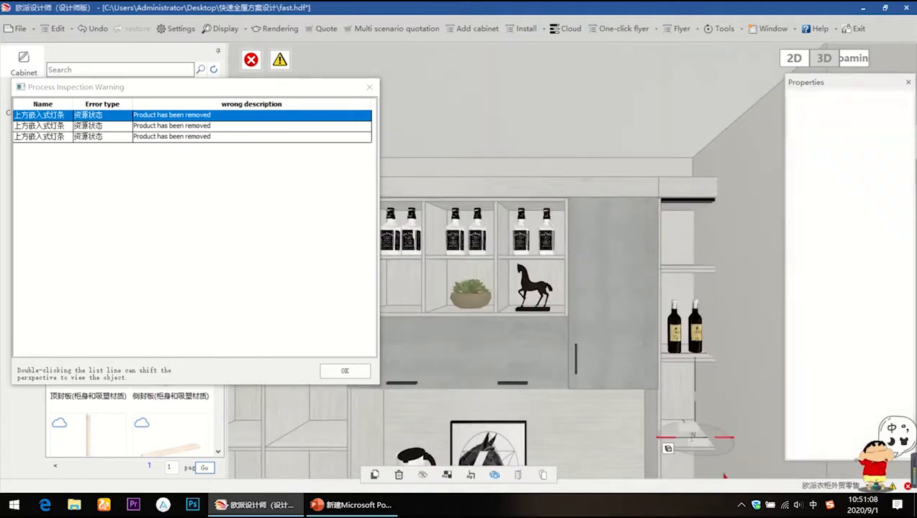
key("Delete")
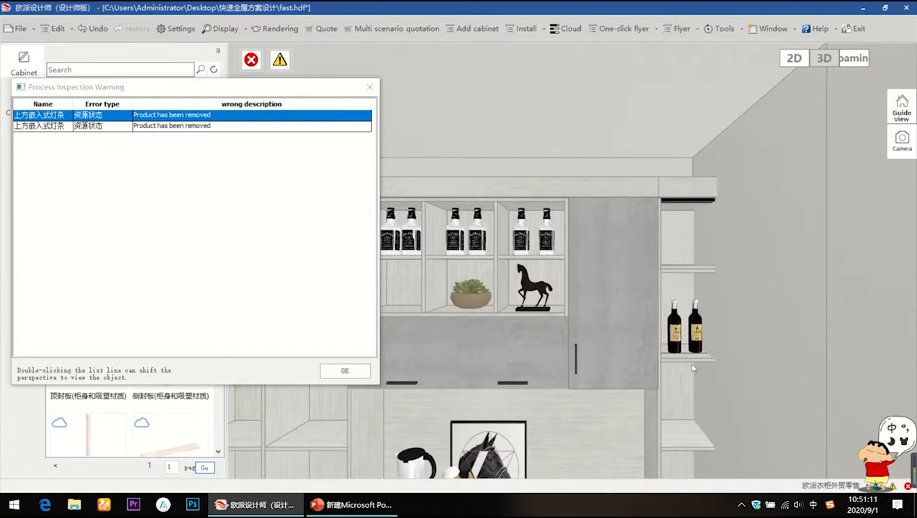
left_click(690, 356)
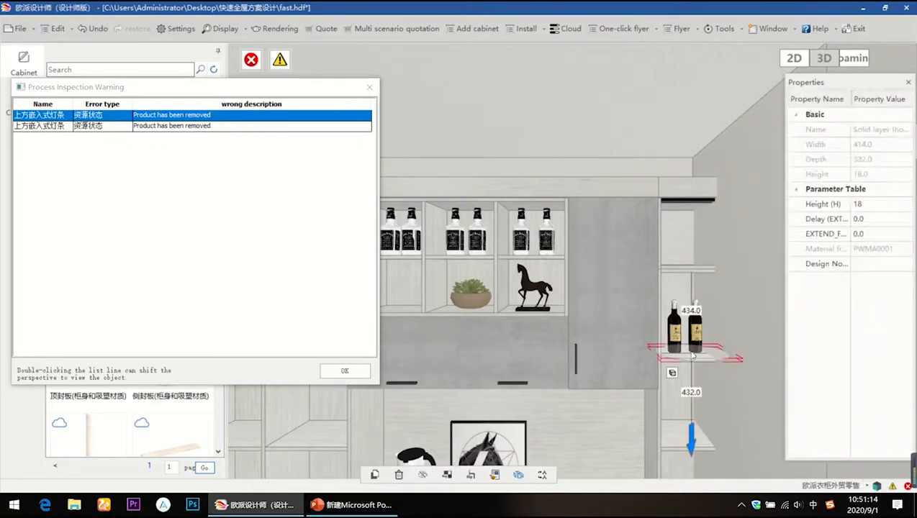
left_click(693, 355)
scroll(695, 360, "up", 1)
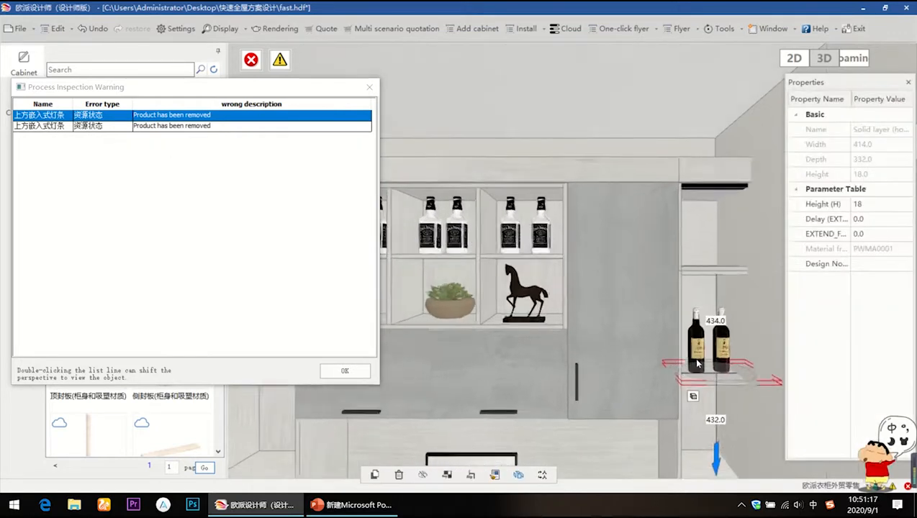
scroll(697, 365, "up", 3)
left_click(600, 315)
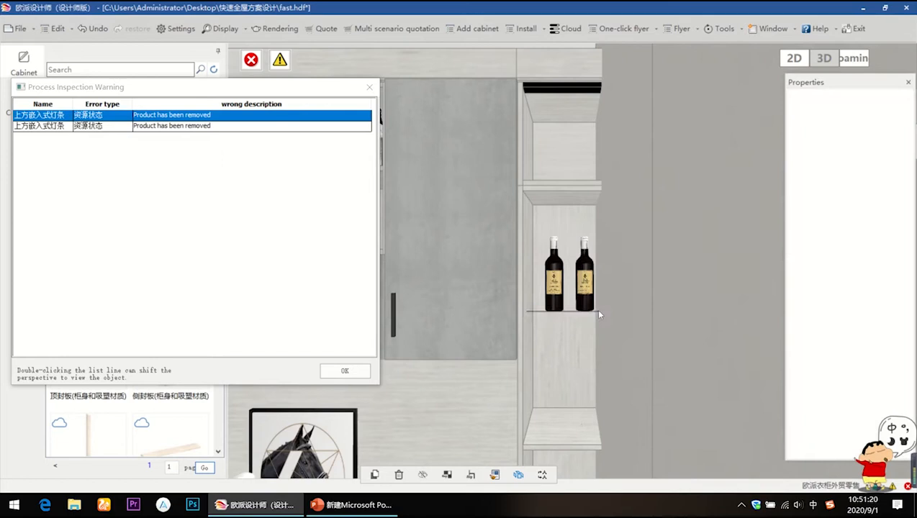
left_click(599, 315)
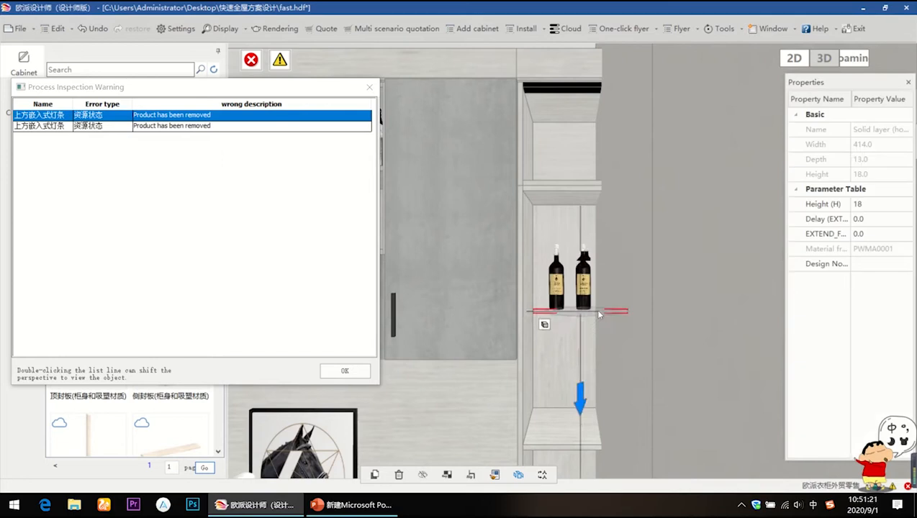
left_click(520, 357)
key("ctrl+z")
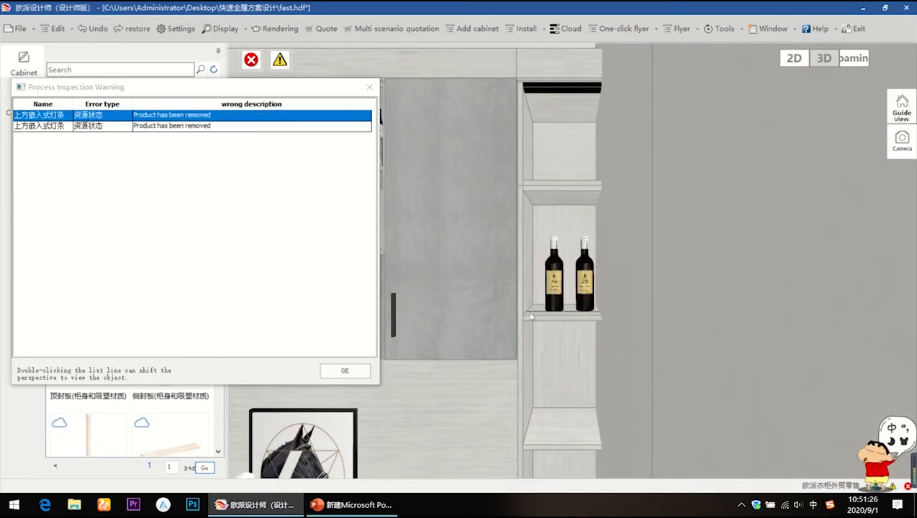
Delete the flagged embedded light strips (上方嵌入式灯条) on the shelf holding the two wine bottles and on the shelf above it
double_click(531, 316)
left_click(530, 317)
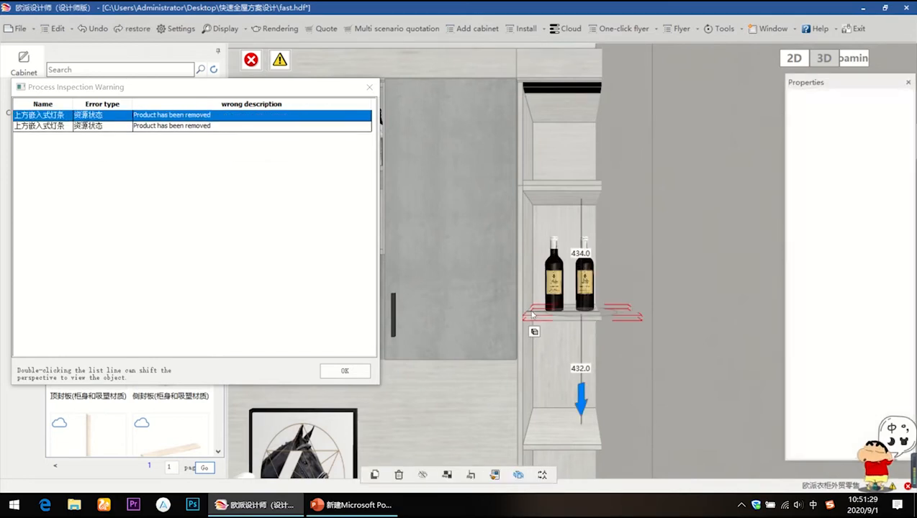
scroll(526, 321, "up", 4)
scroll(528, 321, "up", 2)
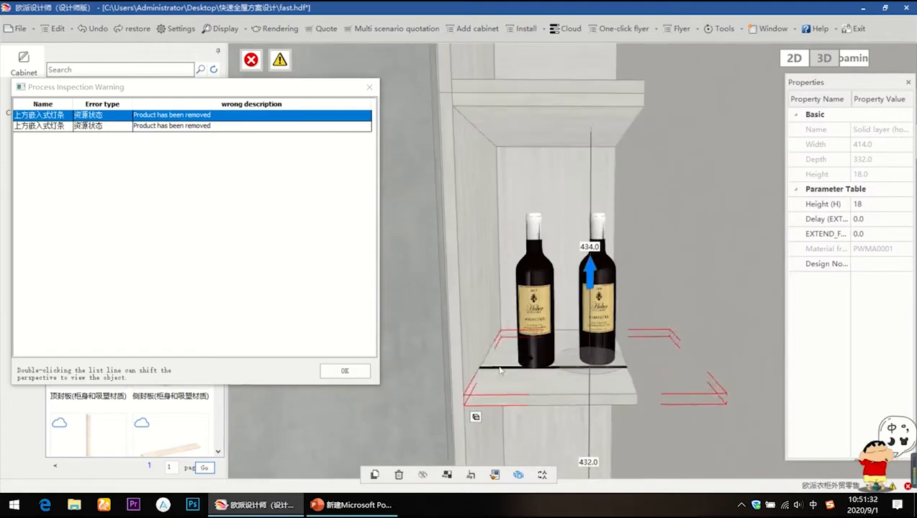
left_click(506, 367)
key("Delete")
middle_click_drag(519, 230, 507, 453)
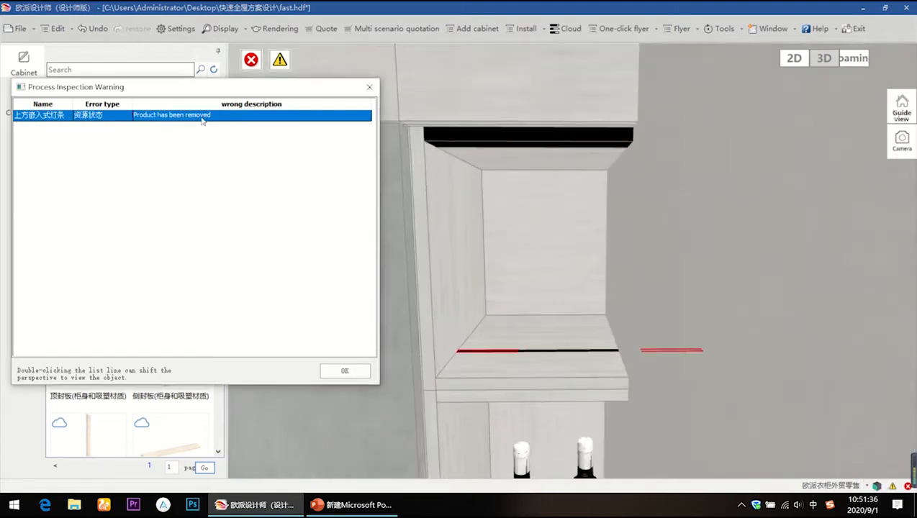
left_click(486, 351)
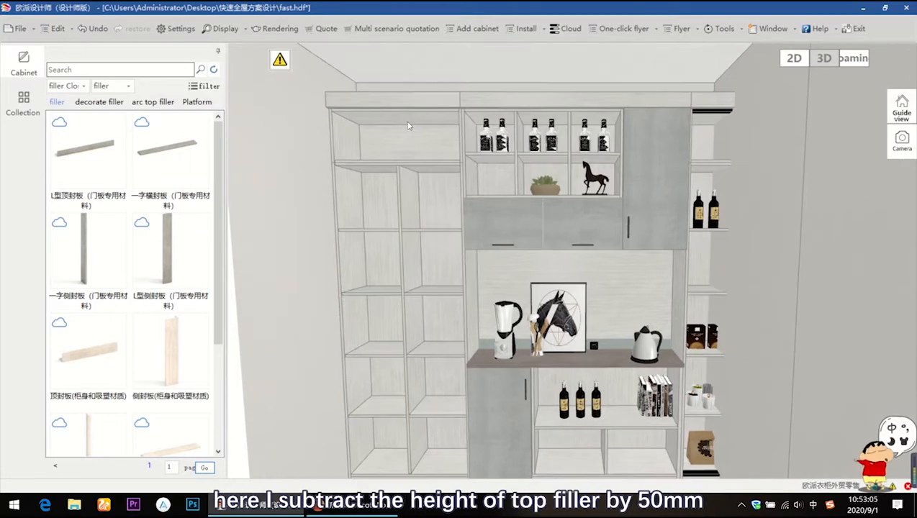
Set the height of the top filler running above the combined cabinet to 50 mm
left_click(424, 101)
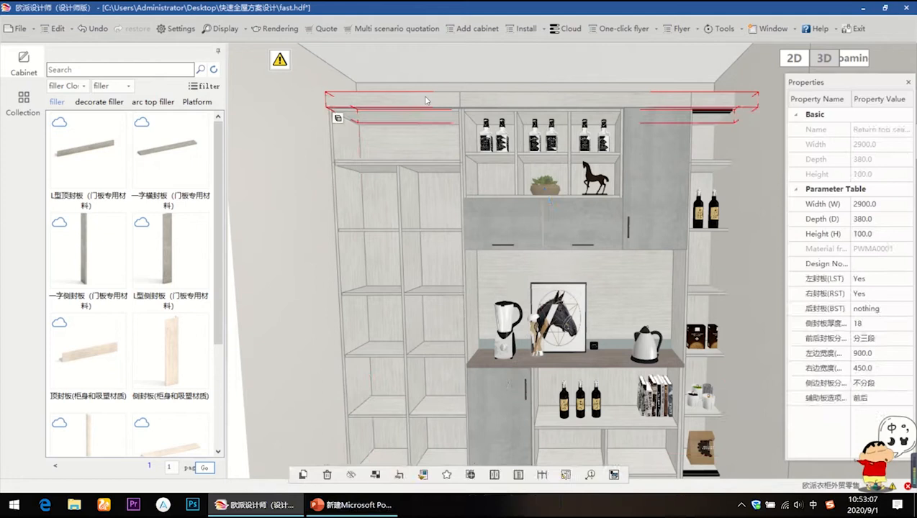
left_click(401, 105)
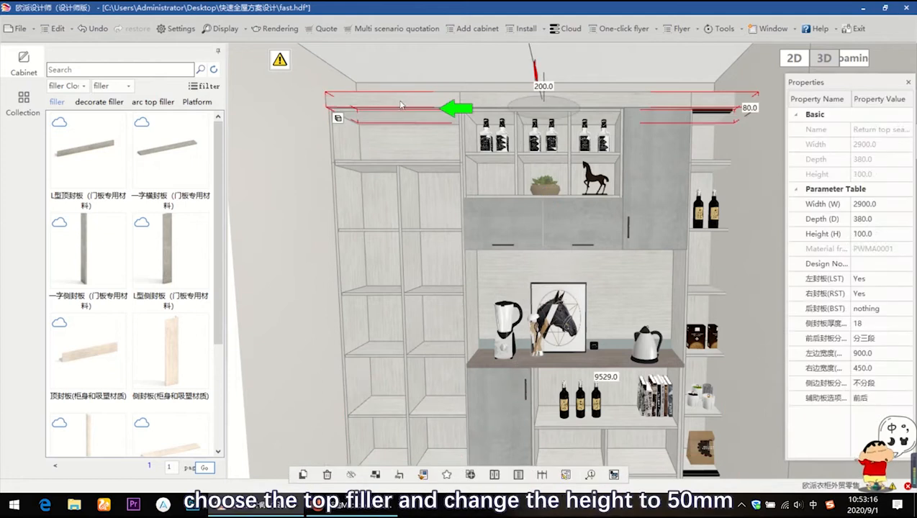
left_click(886, 233)
type("50")
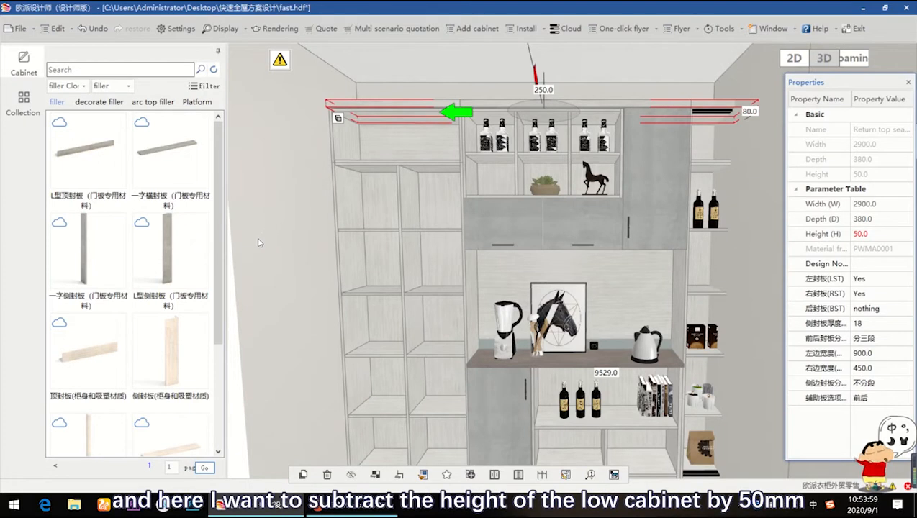
Set the height of the empty double-column tall open cabinet, 900 mm wide, to 2290 mm
left_click(426, 217)
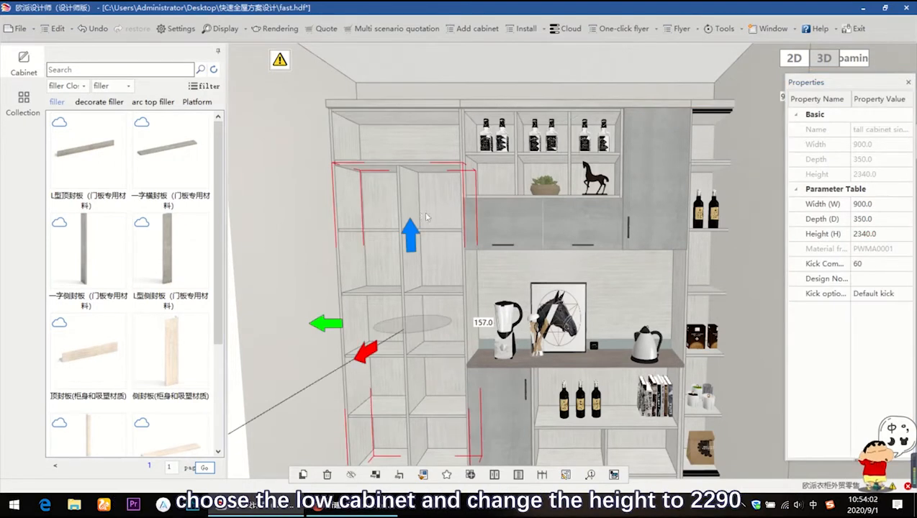
left_click(888, 236)
type("22")
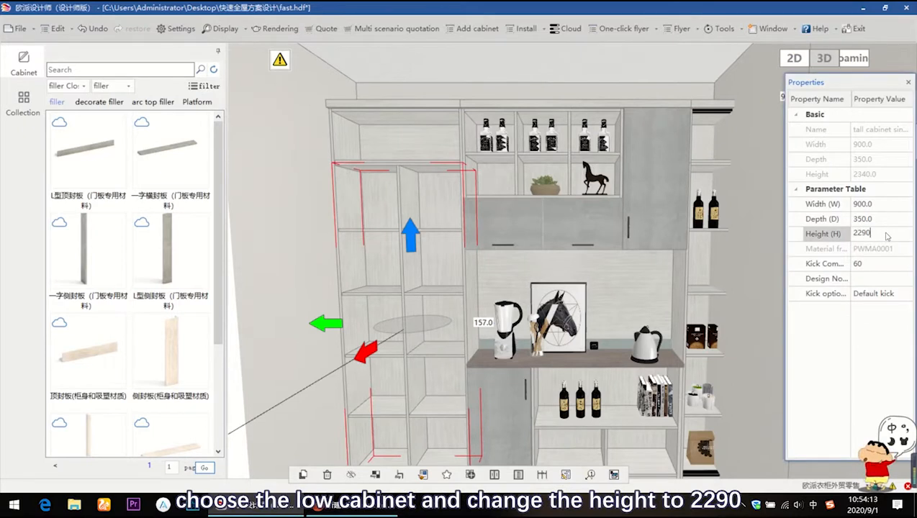
type("90")
key("Return")
Set the height of the narrow tall open cabinet, 450 mm wide, to 2290 mm
left_click(703, 257)
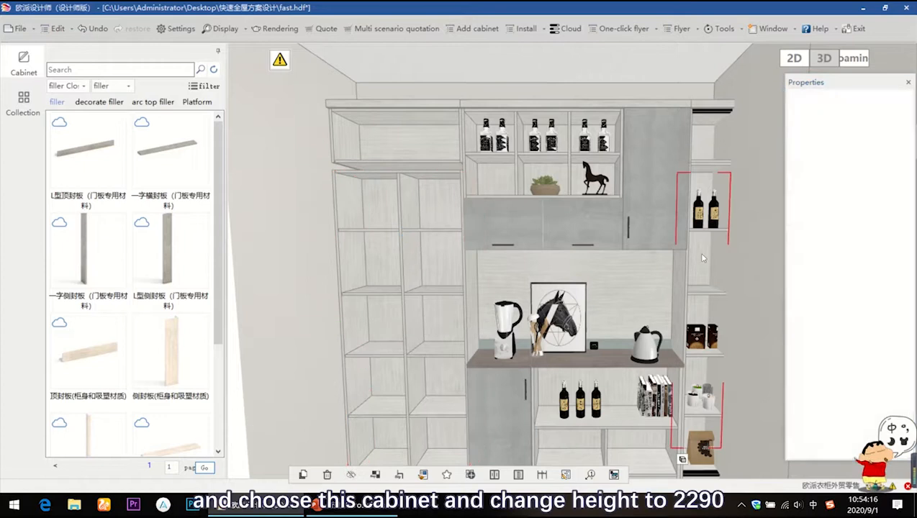
left_click(895, 235)
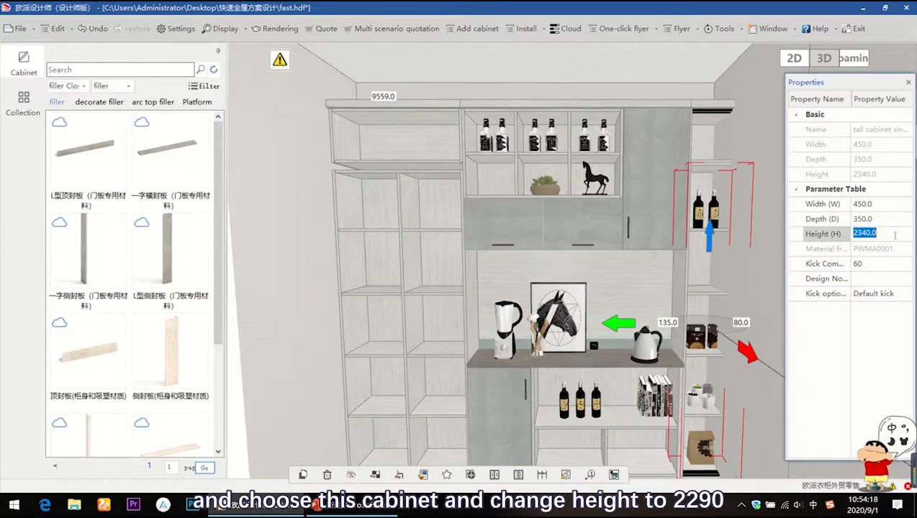
type("229")
key("Return")
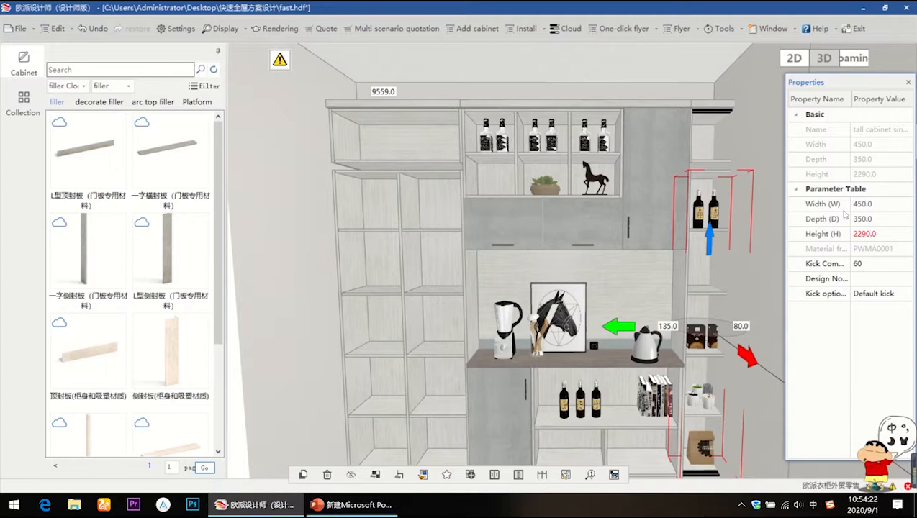
Lower the open top cabinets at both ends of the combined unit by 50 mm onto the tall cabinets beneath them
left_click(395, 139)
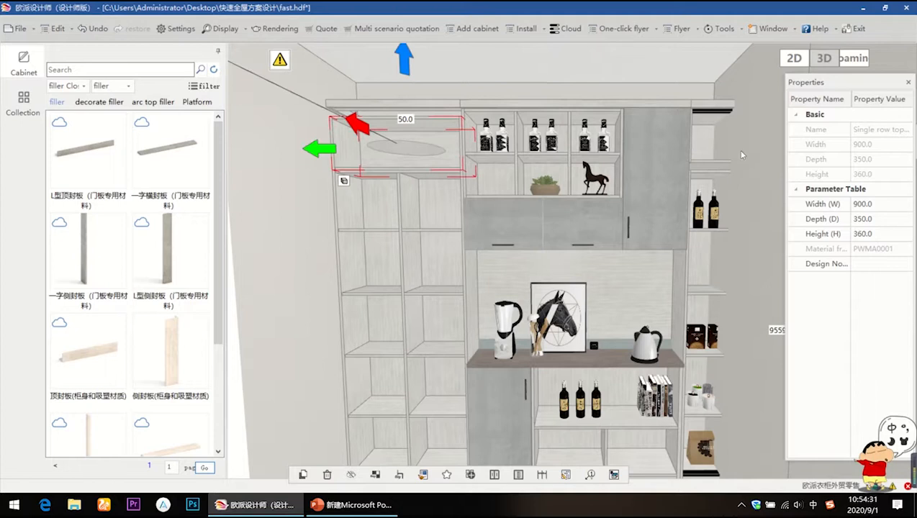
left_click(716, 135)
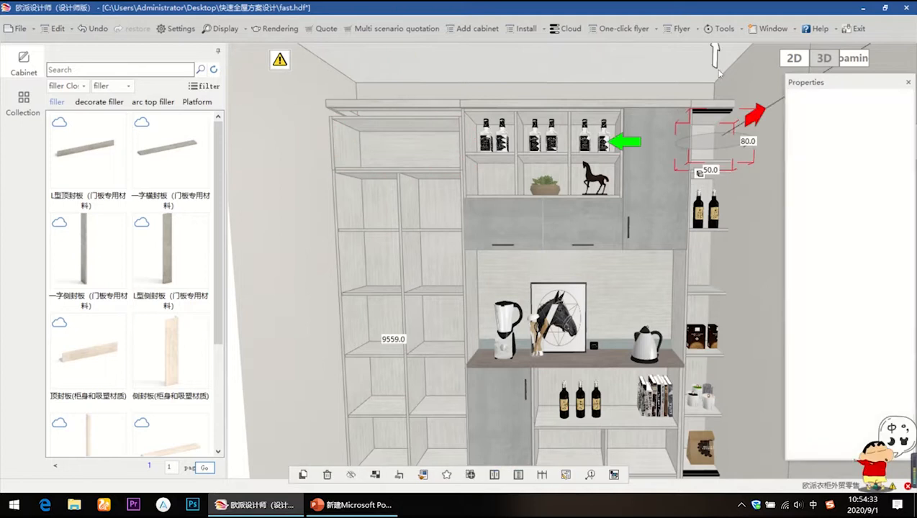
left_click(643, 128)
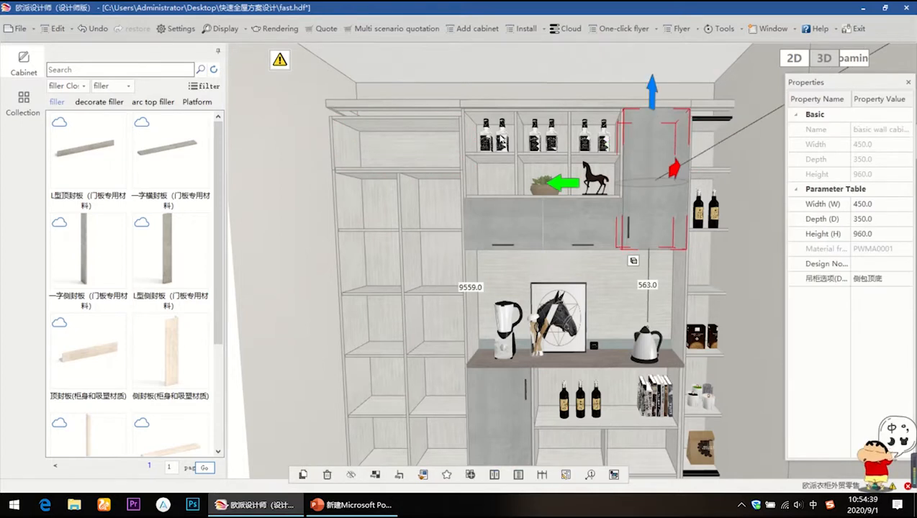
Move the two-door wall cabinet and the single-door wall cabinet downward to make room beneath the top filler
left_click(521, 210)
left_click_drag(544, 135, 544, 173)
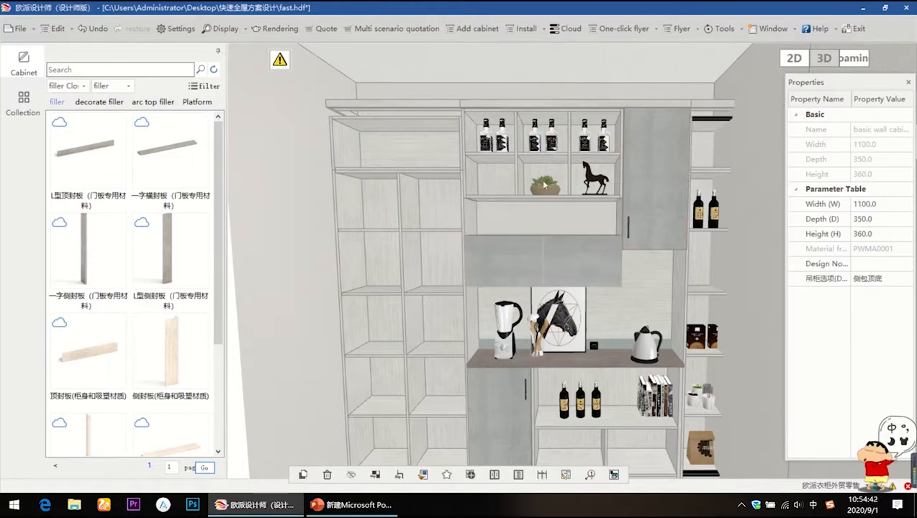
left_click(652, 174)
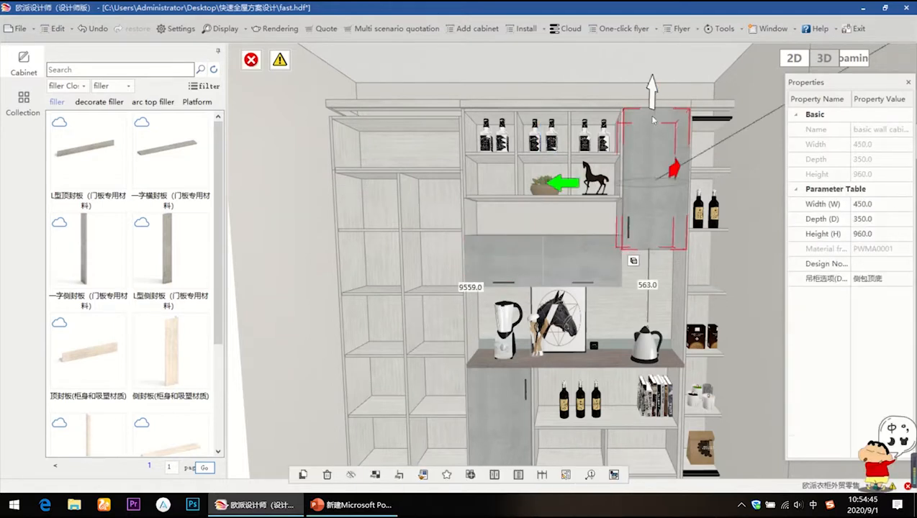
left_click_drag(652, 94, 651, 127)
Lower the open wall cabinet holding the bottles by 50 mm and raise the two-door wall cabinet flush against its underside
left_click(576, 140)
left_click_drag(543, 71, 541, 87)
left_click(556, 138)
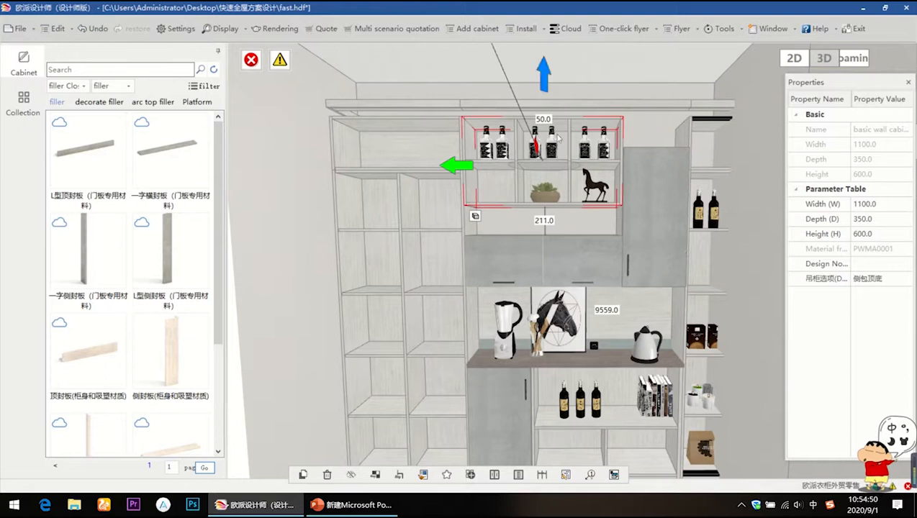
left_click(549, 256)
left_click_drag(554, 248, 554, 217)
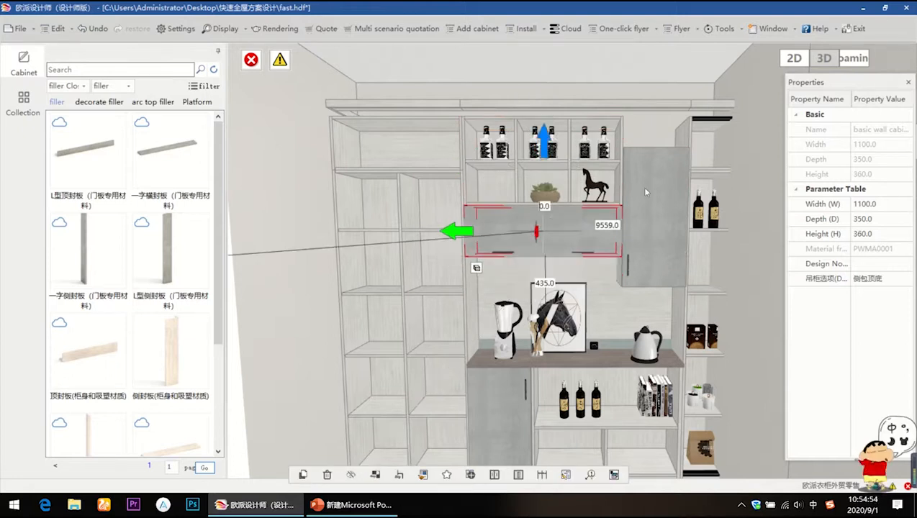
Raise the single-door wall cabinet level with the neighbouring cabinet tops and lower the top filler onto all the cabinets
left_click(645, 192)
left_click_drag(651, 123, 652, 105)
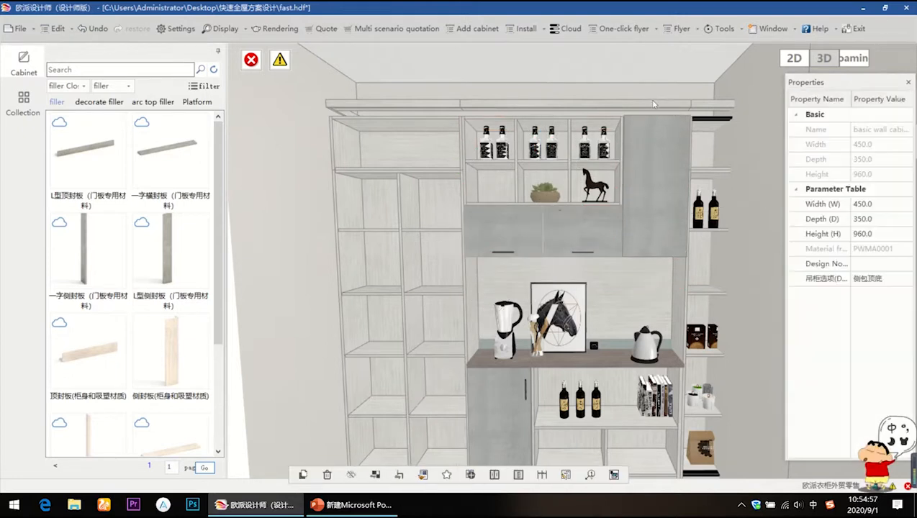
left_click(530, 104)
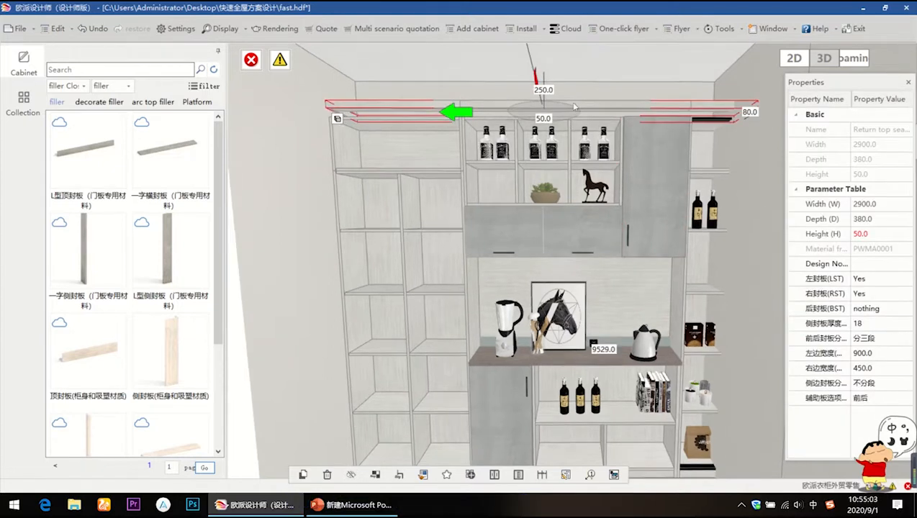
middle_click_drag(535, 75, 536, 96)
left_click(535, 113)
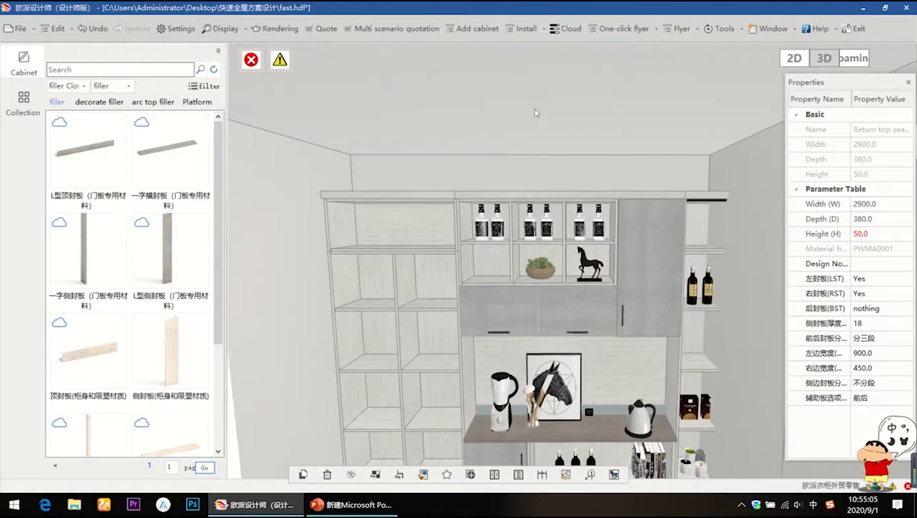
Locate the first bounding box conflict in the process inspection errors, set the back panel's height to 765 mm, and close the inspection list
left_click(251, 59)
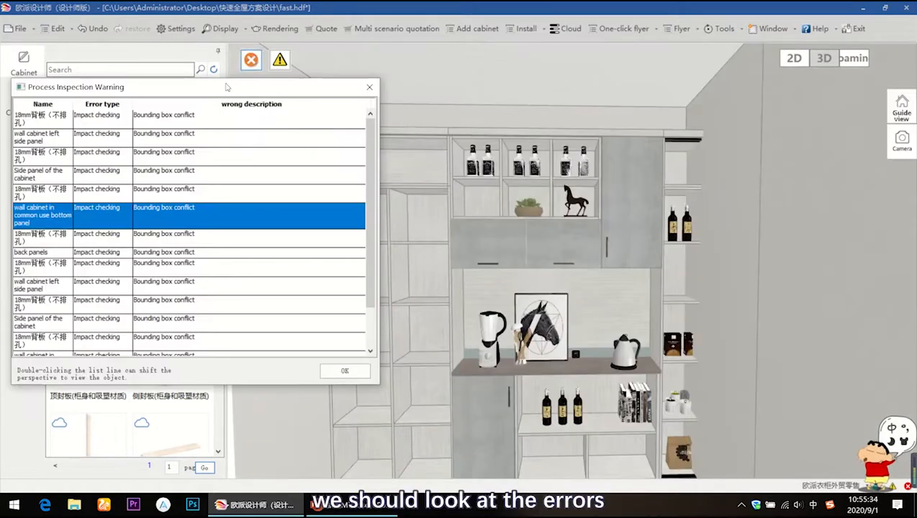
double_click(190, 116)
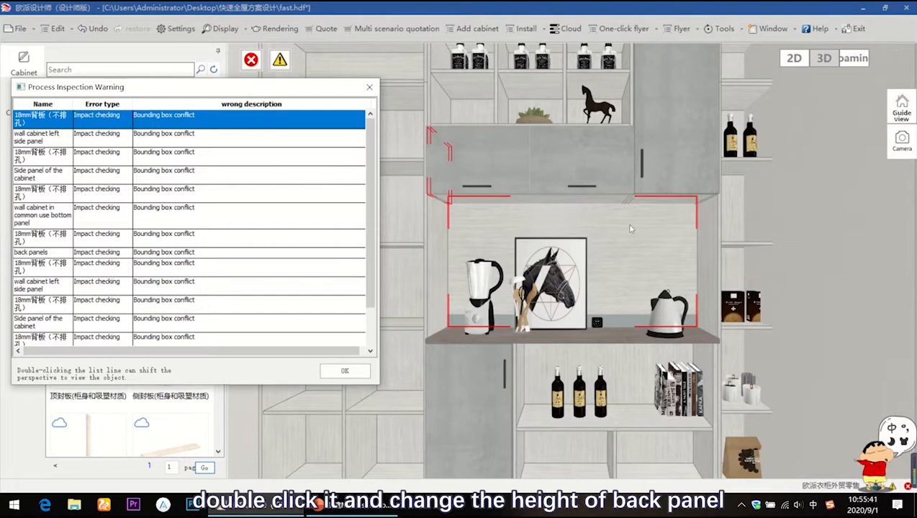
left_click(617, 238)
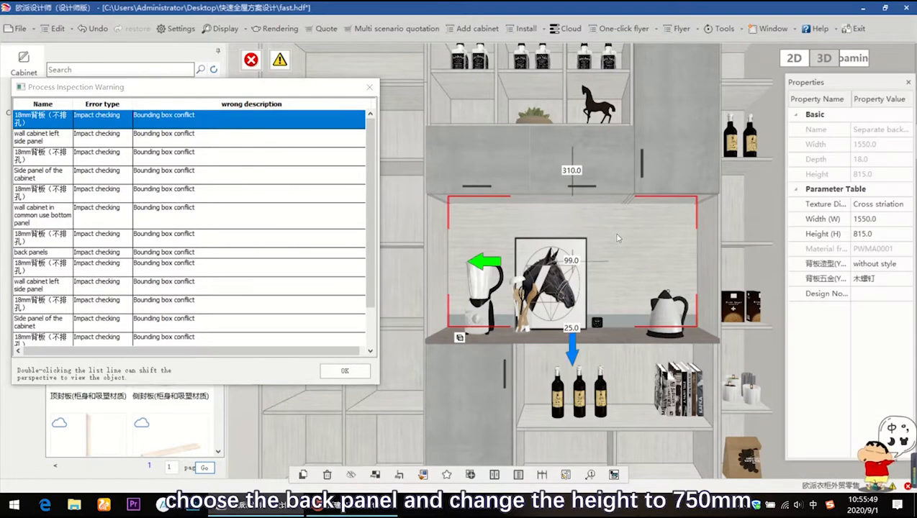
left_click(882, 235)
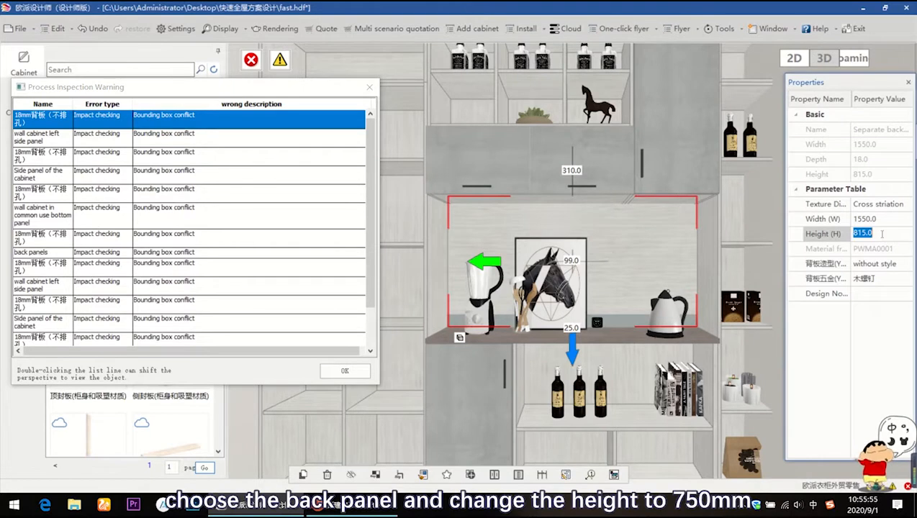
type("765.0")
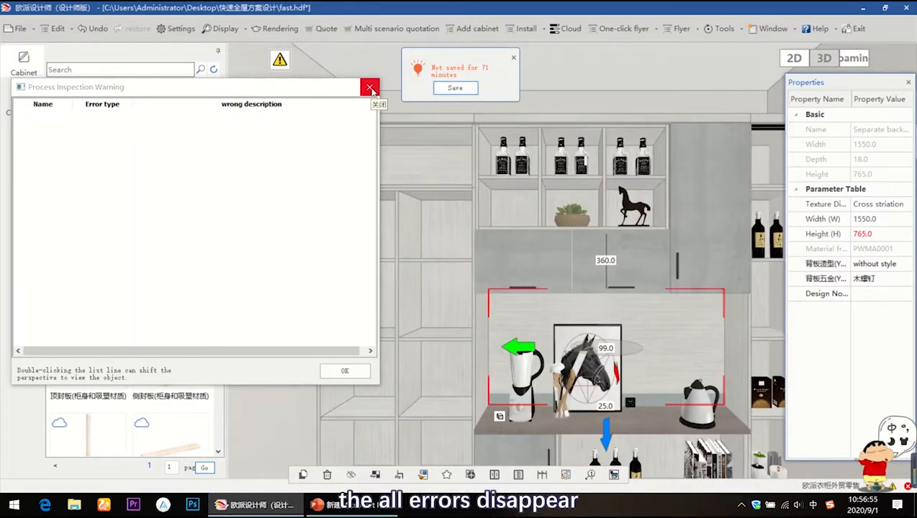
left_click(370, 88)
left_click(514, 58)
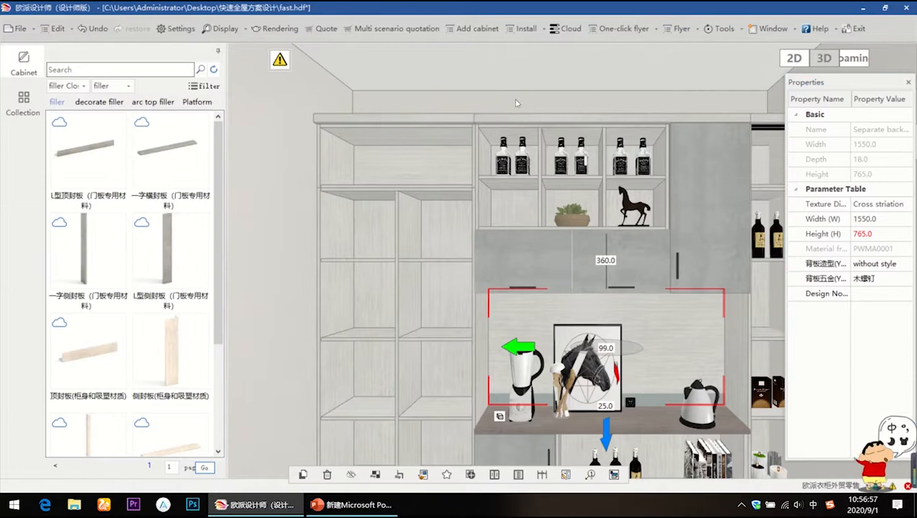
Check the length of the wall behind the combined cabinet in the 2D floor plan and return to the 3D room view
scroll(515, 103, "down", 5)
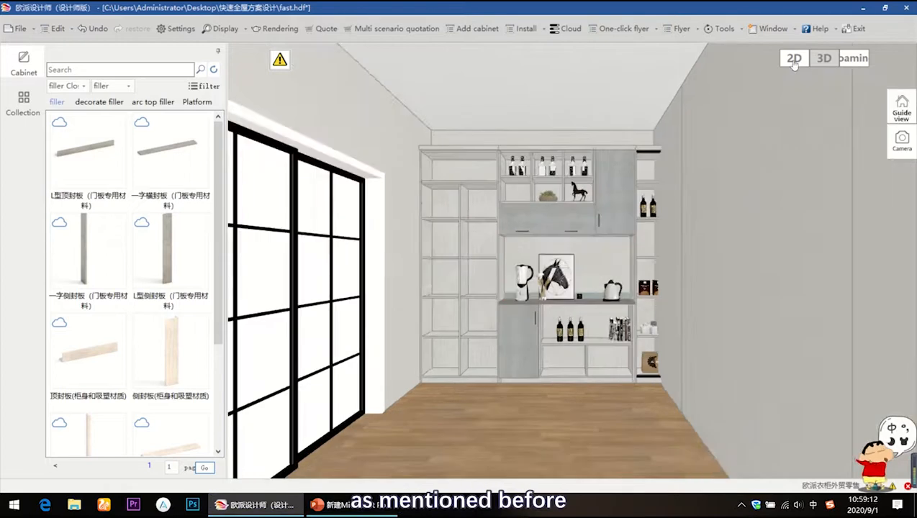
left_click(794, 59)
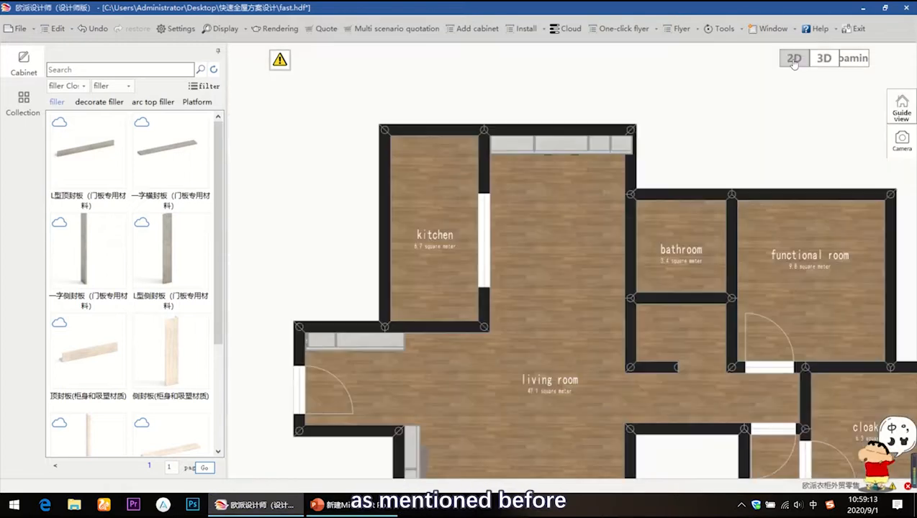
left_click(523, 131)
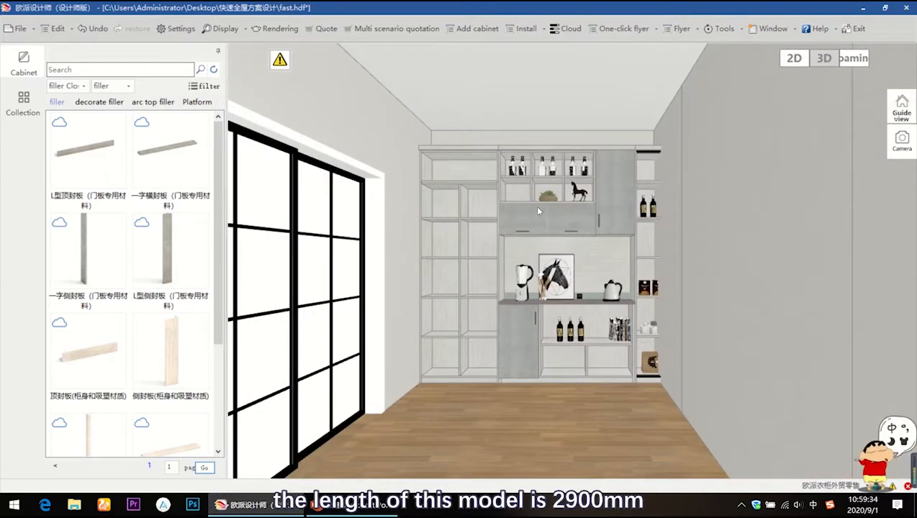
left_click(537, 211)
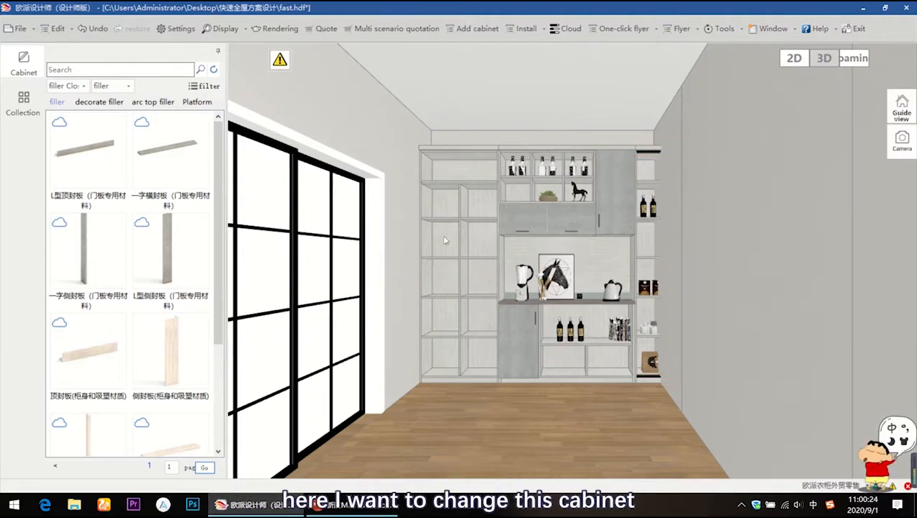
Set the width of the tall open cabinet nearest the sliding door to 640 mm and apply Cabinet division to it
left_click(481, 248)
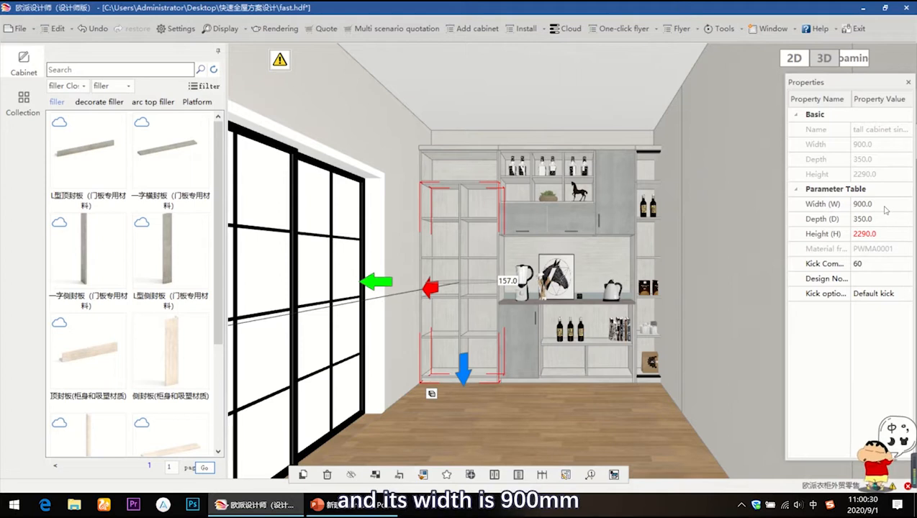
left_click(879, 206)
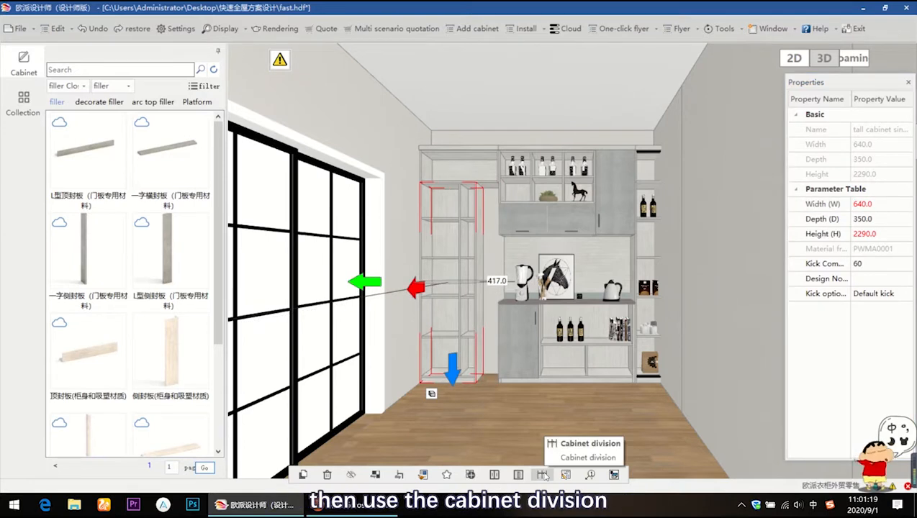
left_click(545, 475)
left_click(421, 346)
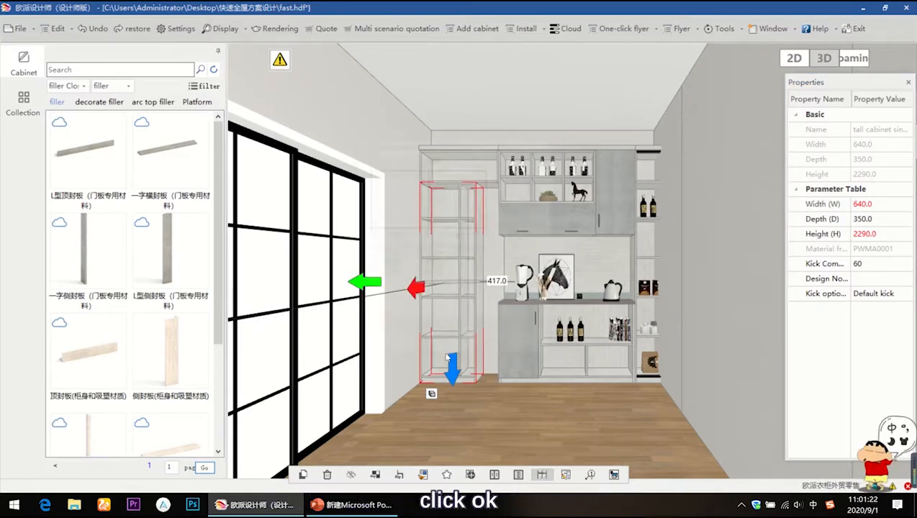
Set the width of the top cabinet above the tall open cabinet nearest the sliding door to 640 mm
left_click(512, 395)
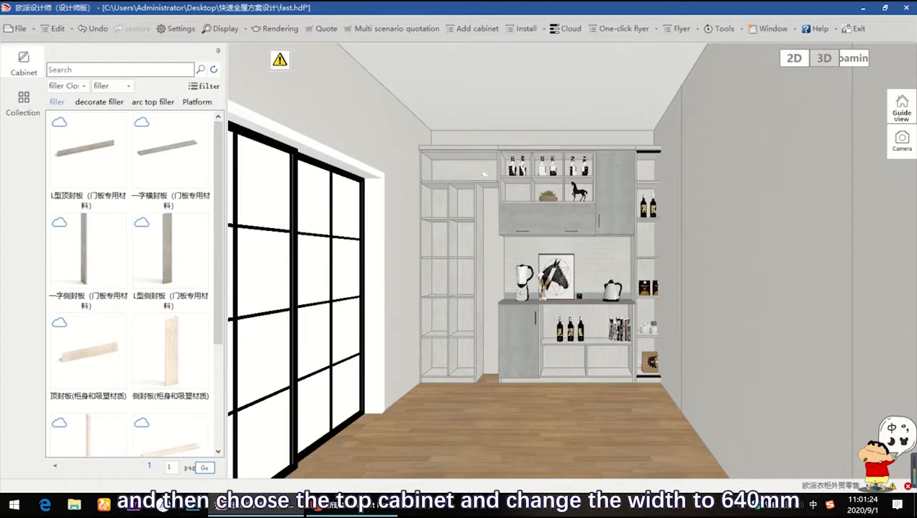
left_click(481, 170)
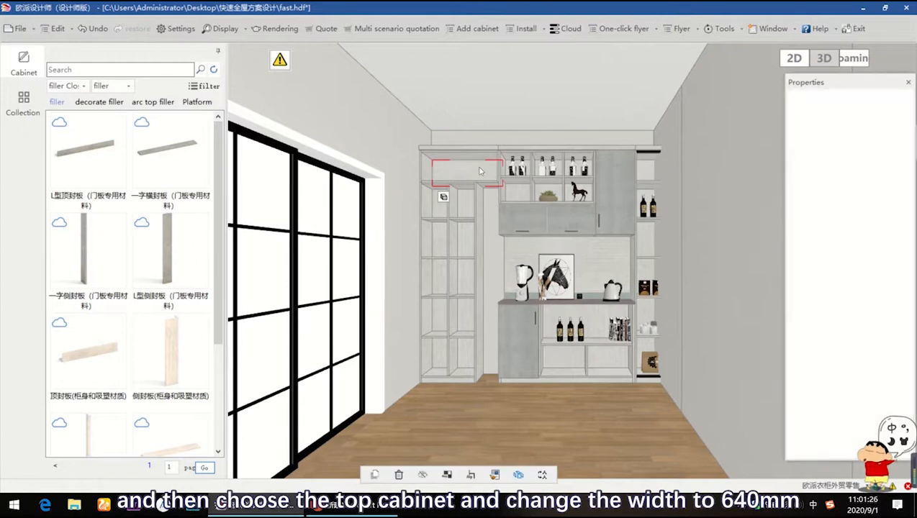
left_click(886, 203)
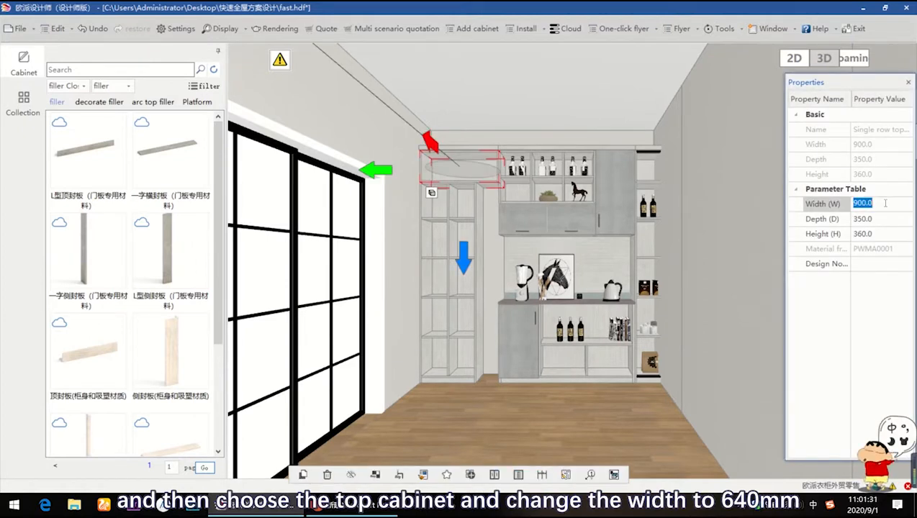
type("640")
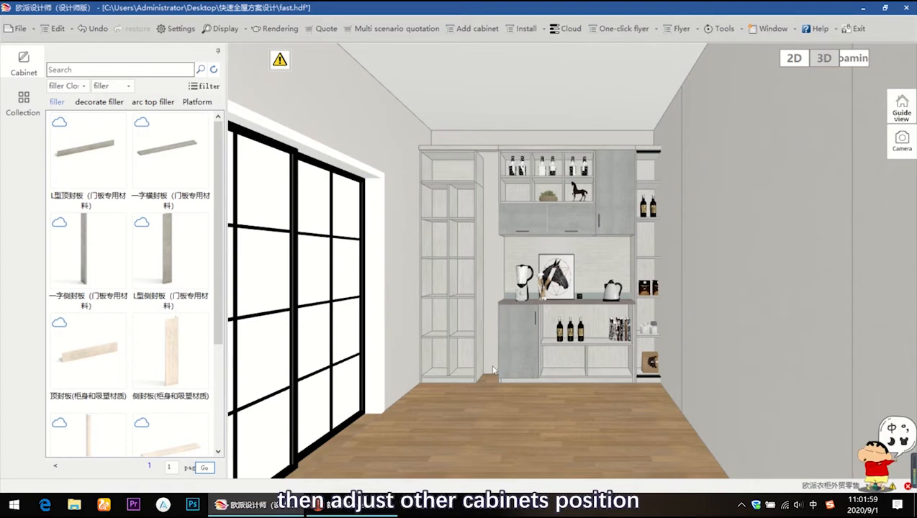
Move the open, flap-door and single-door wall cabinets 260 mm toward the sliding door to close the gap beside the tall open cabinet
left_click(547, 180)
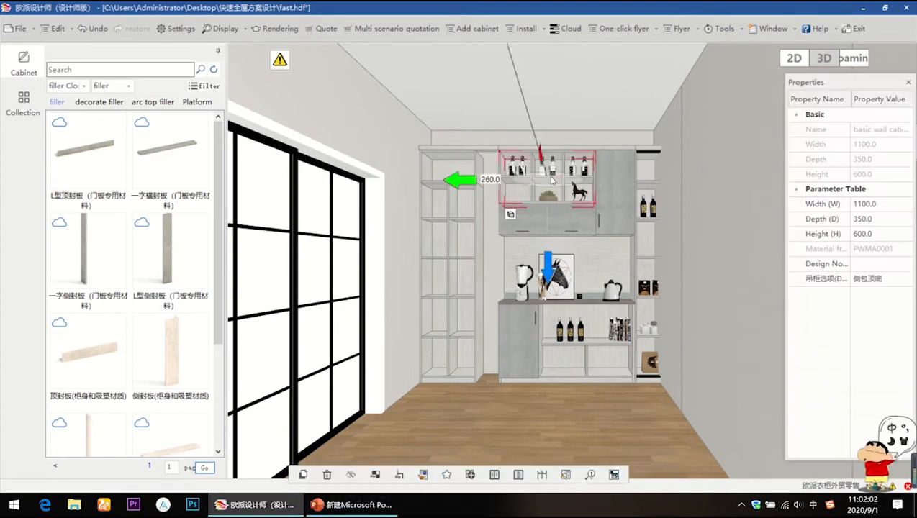
left_click(459, 182)
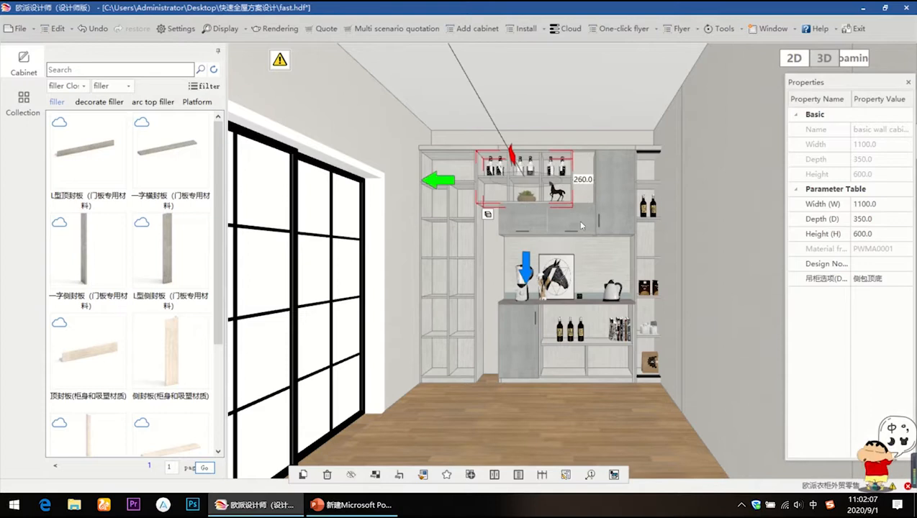
left_click(578, 220)
left_click(444, 219)
left_click(497, 215)
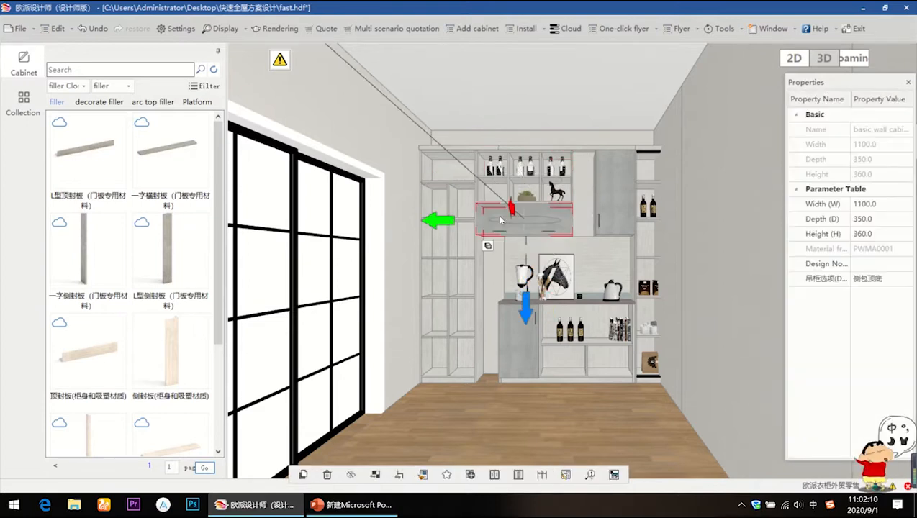
left_click(608, 187)
left_click(520, 196)
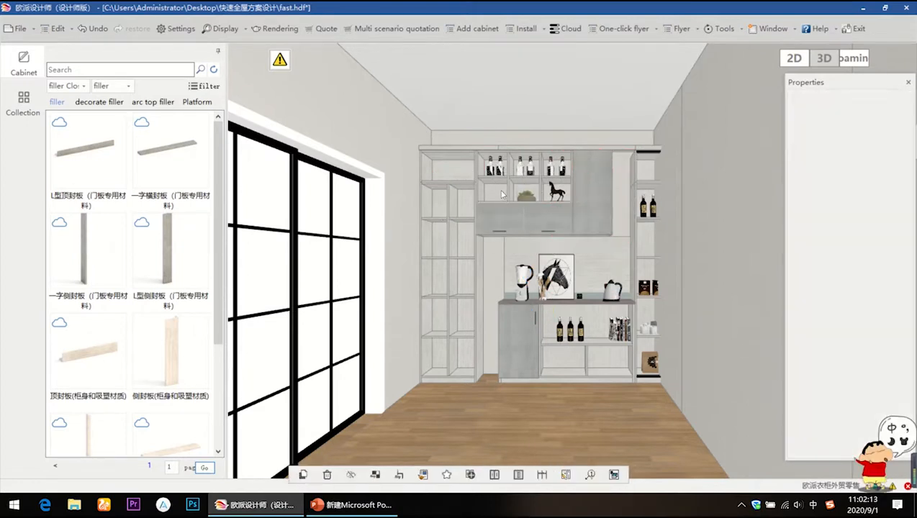
Move the back panel, the base cabinet with its countertop, and the aluminum power track 260 mm toward the sliding door, under the wall cabinets
left_click(530, 254)
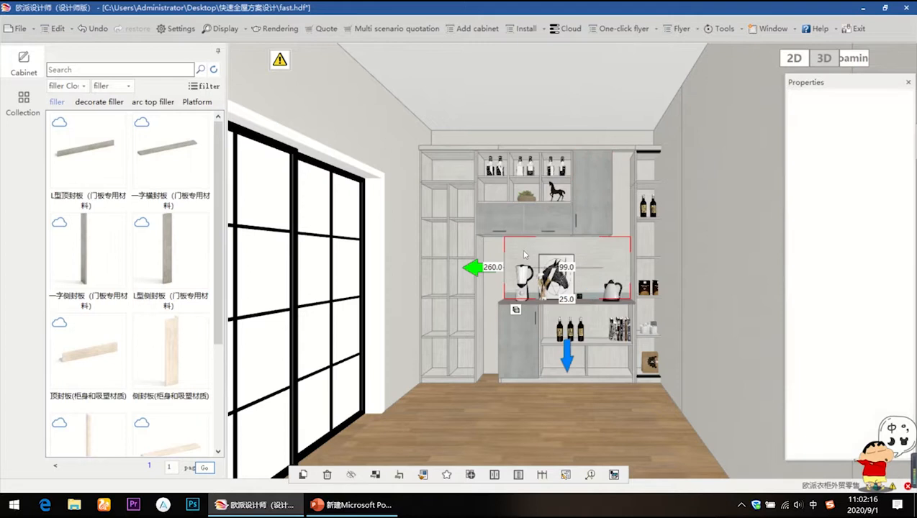
left_click(462, 269)
left_click(524, 321)
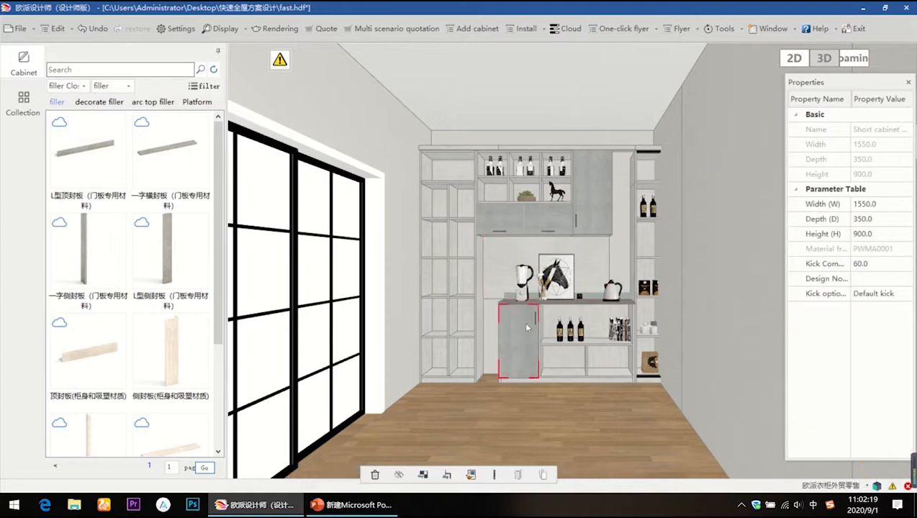
left_click(459, 339)
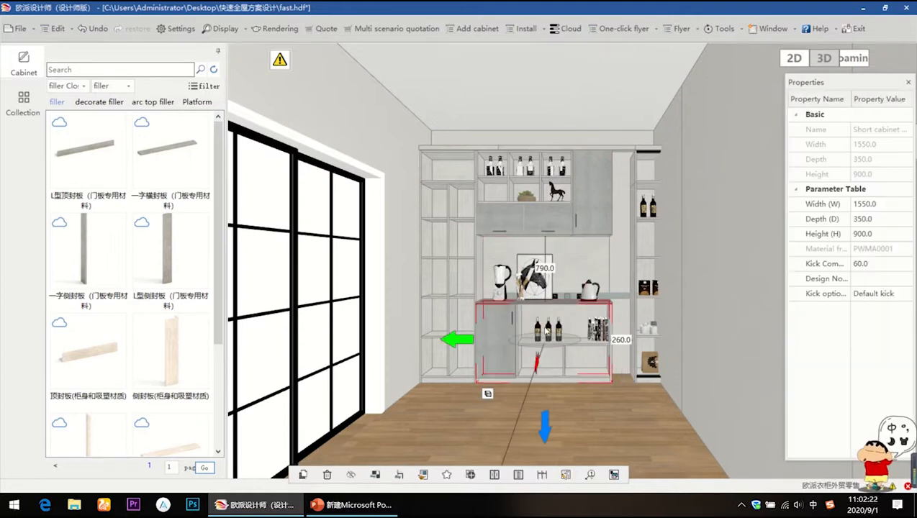
left_click(611, 298)
left_click(464, 295)
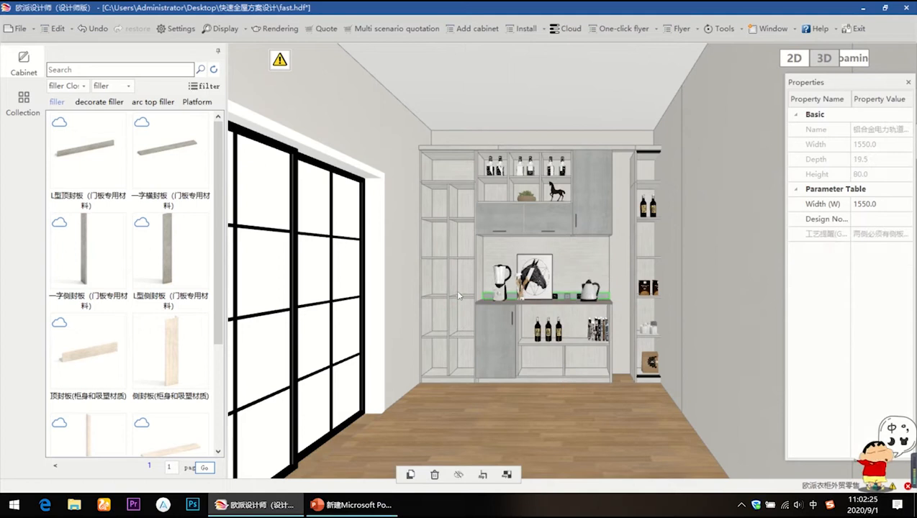
Move the 450 mm tall cabinet holding the bottles and the top cabinet above it against the side of the base and wall cabinets
left_click(640, 243)
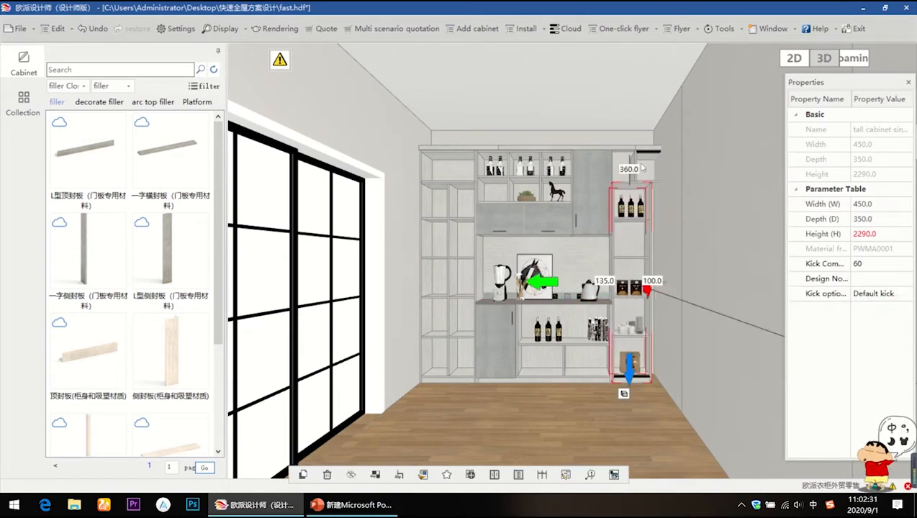
left_click(641, 169)
left_click(566, 169)
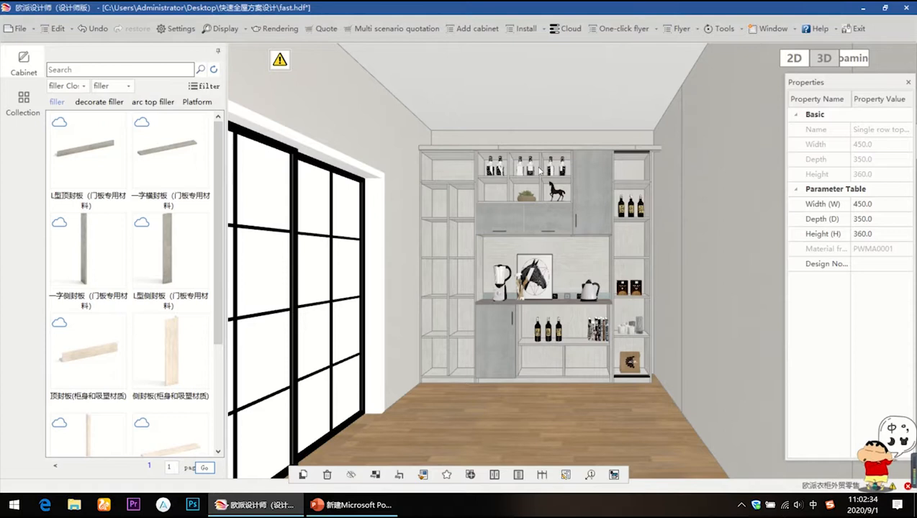
left_click(582, 430)
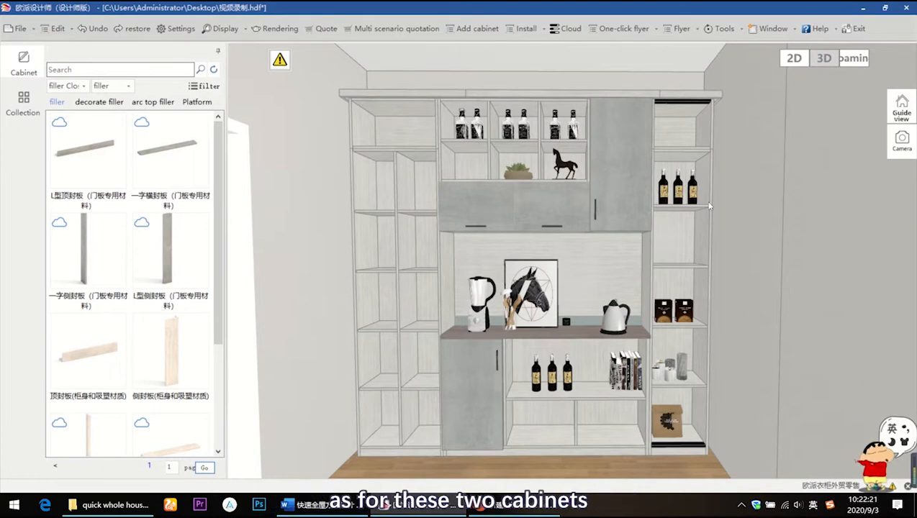
Group the 450 mm wide tall cabinet and the top cabinet above it into one combined cabinet
left_click(686, 133)
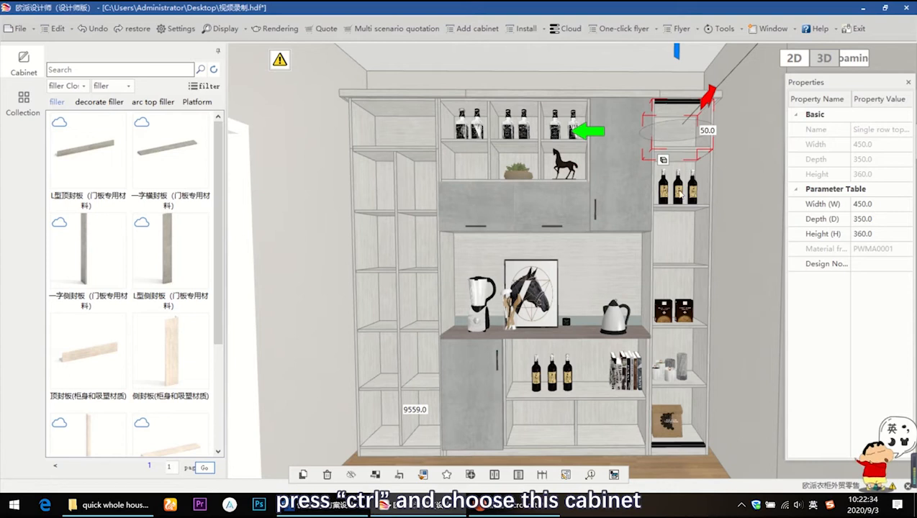
left_click(677, 232, "ctrl")
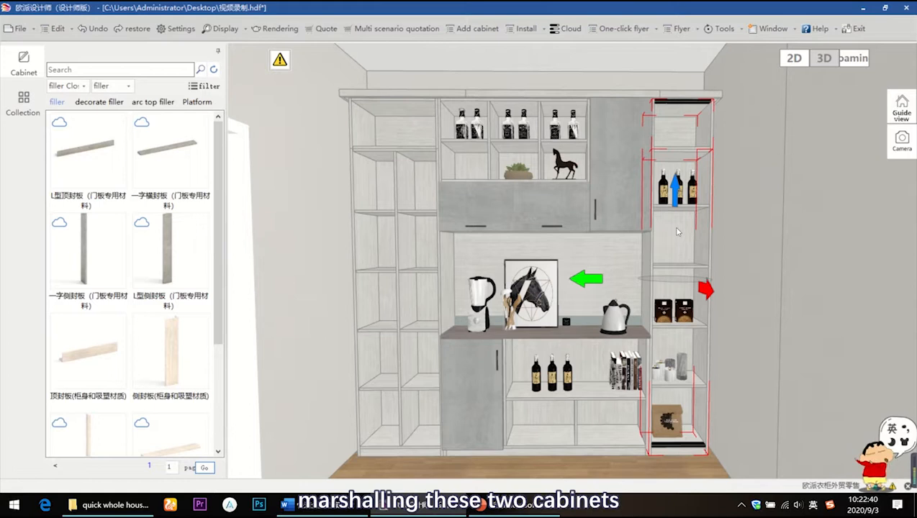
key("ctrl+g")
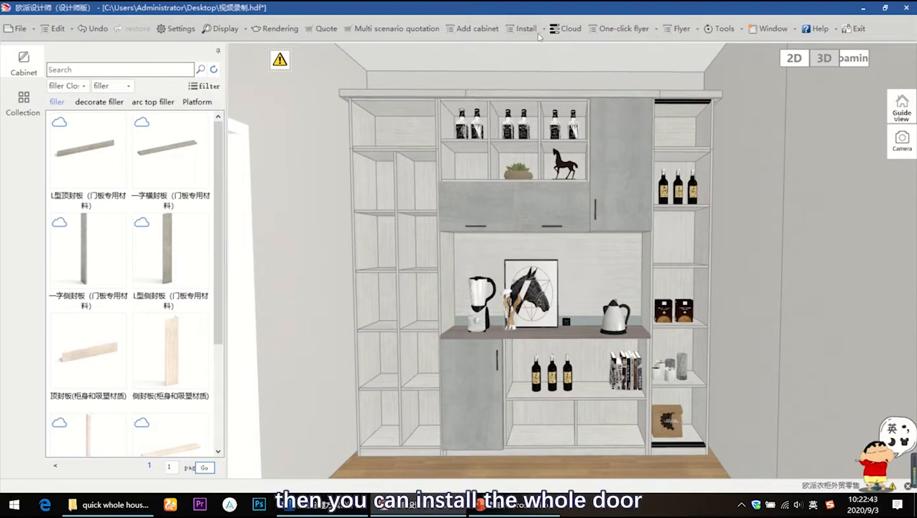
Install a full-height single door panel on the 450 mm grouped cabinet, using its top, bottom and two side panels as boundaries
left_click(537, 33)
left_click(533, 49)
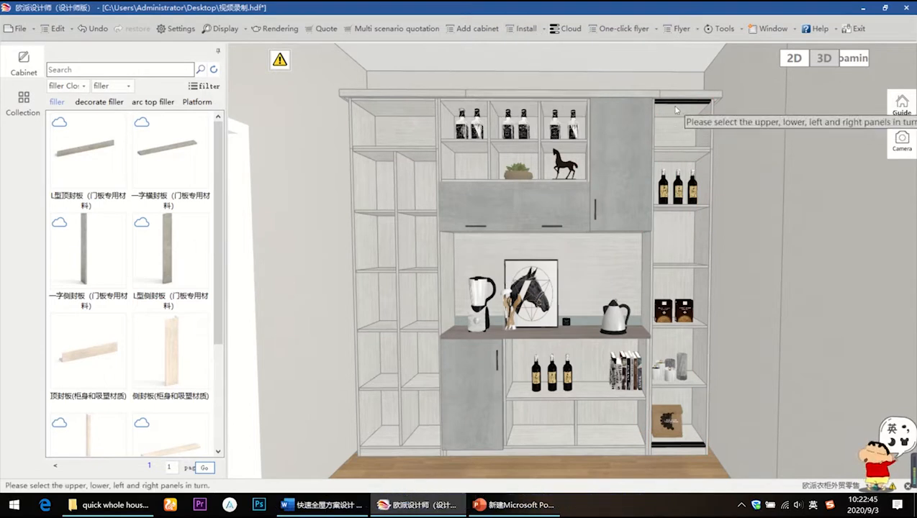
left_click(678, 440)
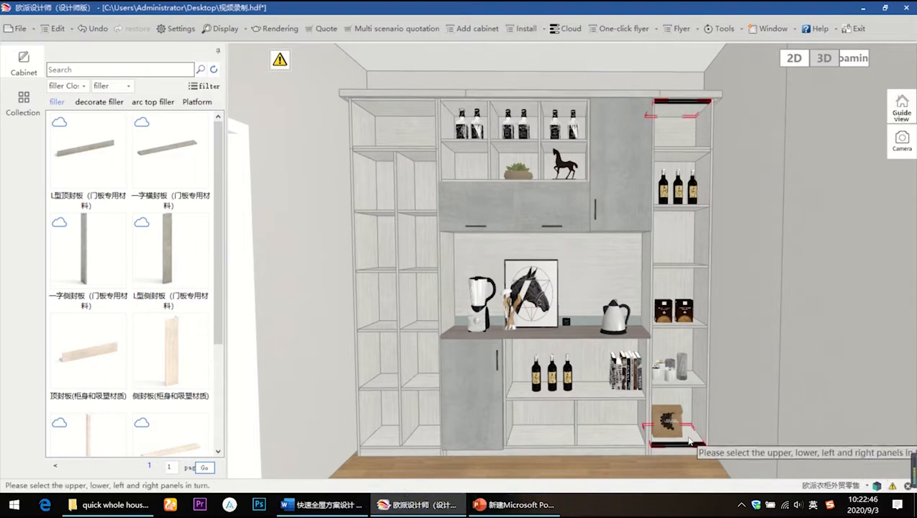
left_click(643, 271)
left_click(707, 281)
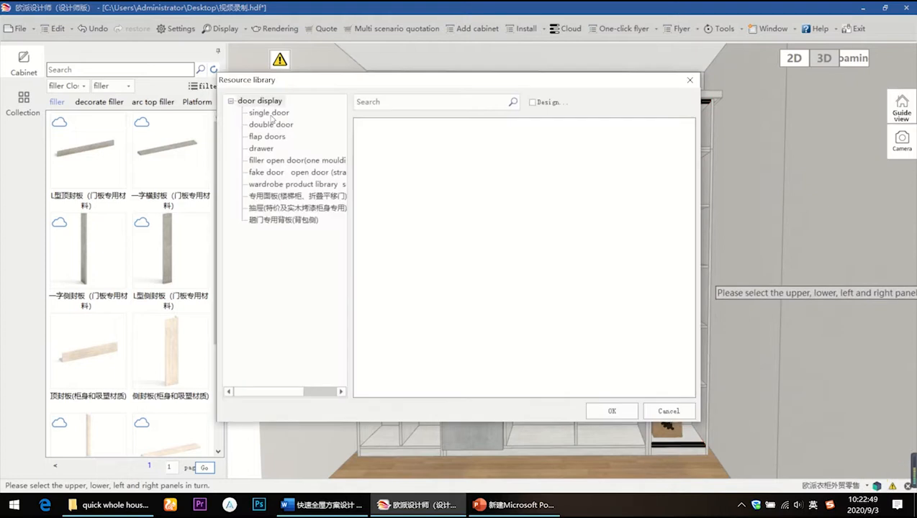
left_click(269, 113)
double_click(472, 161)
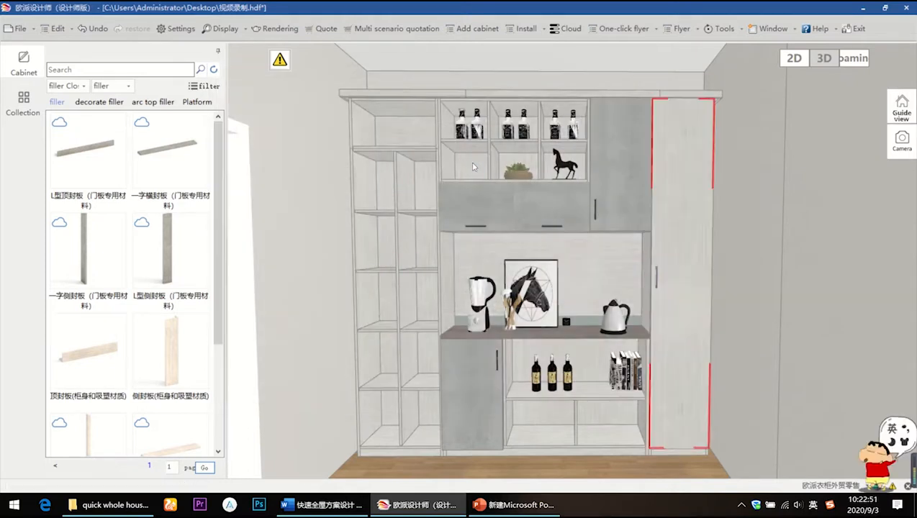
Group the 640 mm wide tall open cabinet and the top cabinet above it into one combined cabinet
left_click(386, 132)
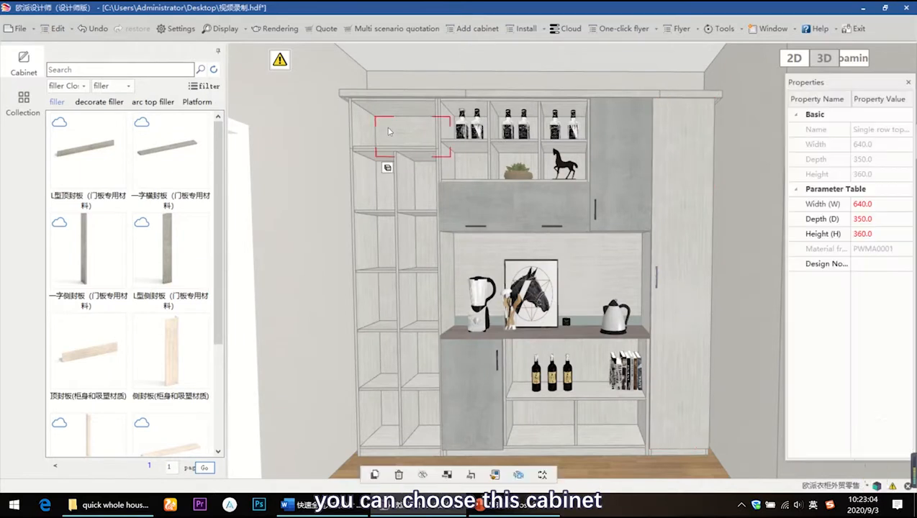
left_click(380, 188, "ctrl")
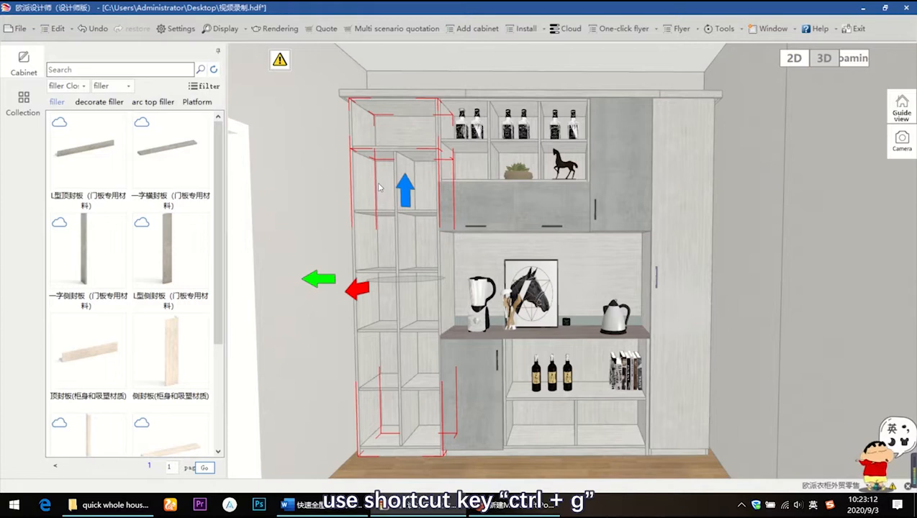
key("ctrl+g")
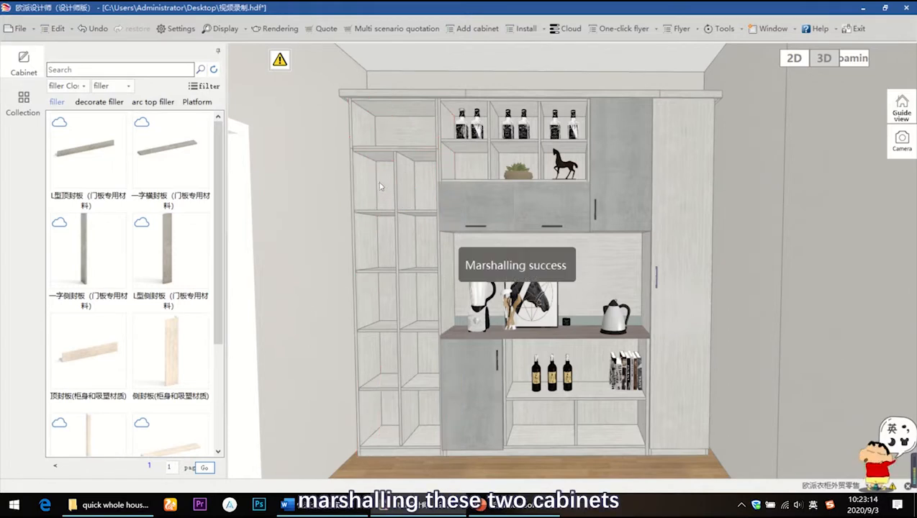
Install a full-height double door on the 640 mm grouped cabinet, using its top, bottom and two side panels as boundaries
left_click(530, 29)
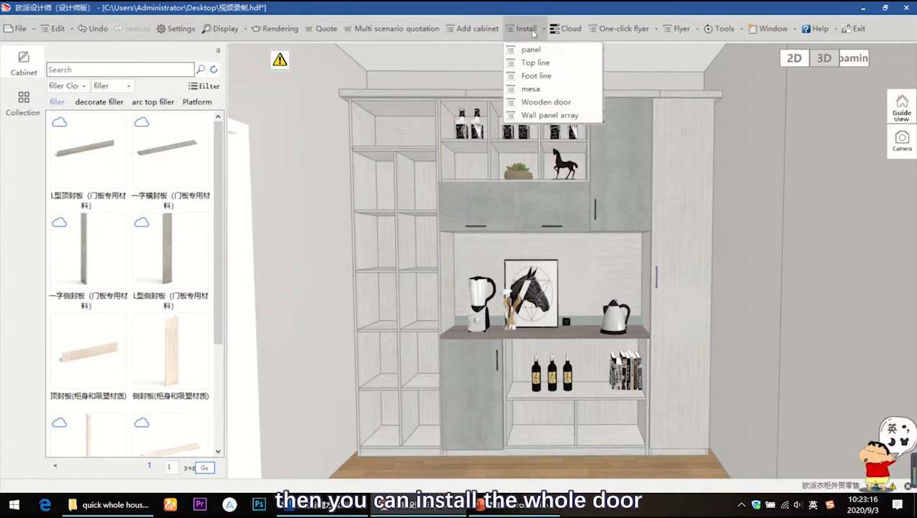
left_click(532, 46)
left_click(411, 113)
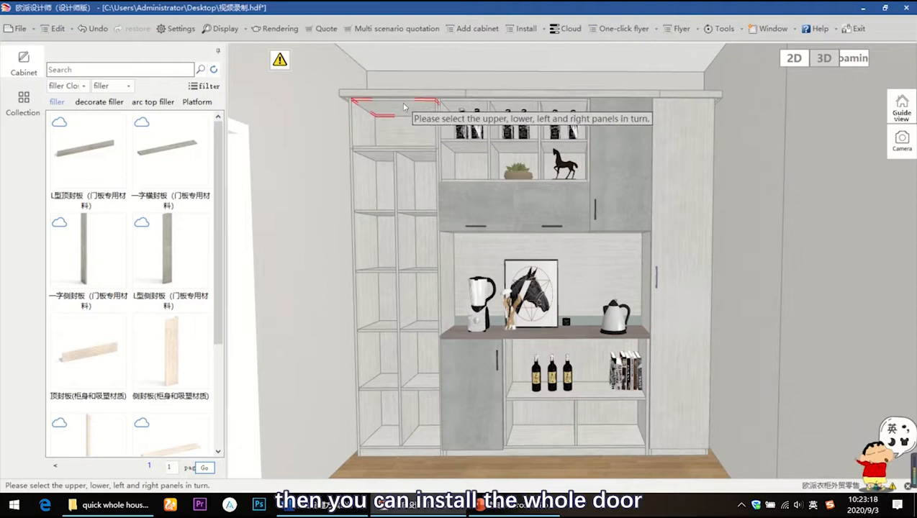
left_click(390, 427)
left_click(361, 285)
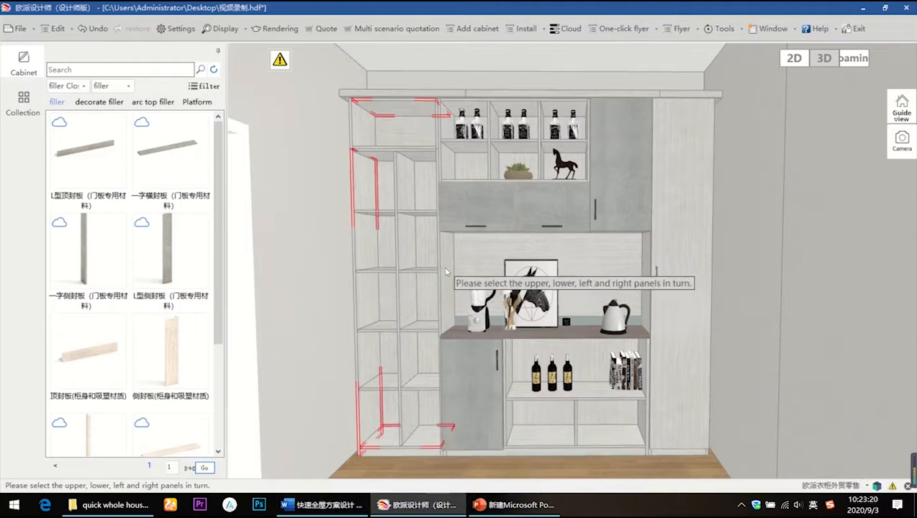
left_click(440, 285)
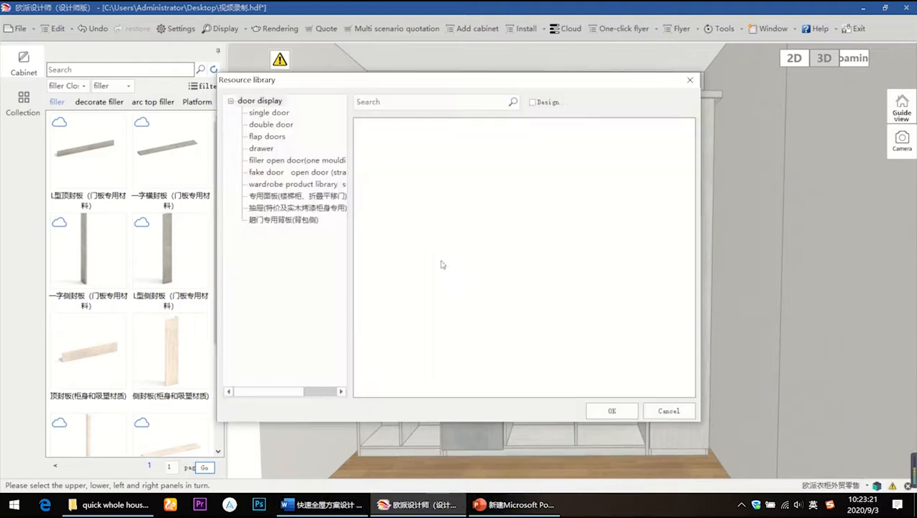
left_click(266, 126)
double_click(407, 156)
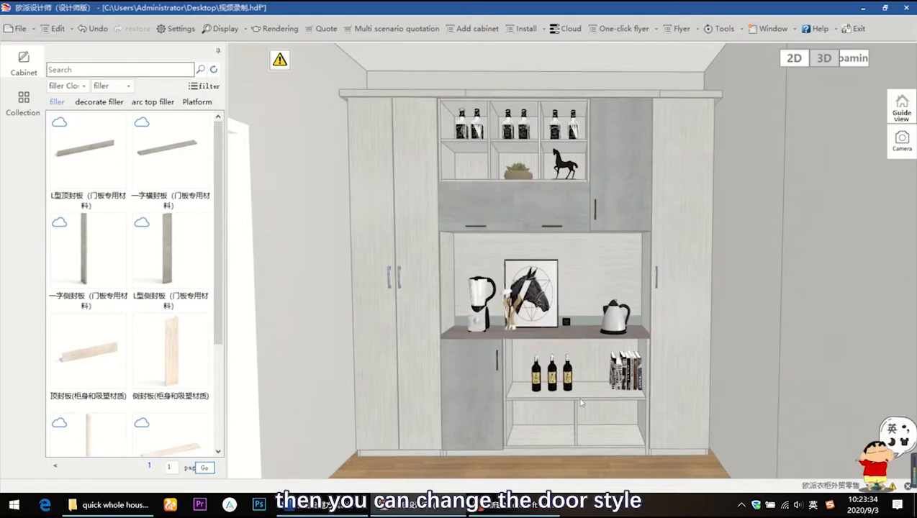
Replace the door panel of the 450 mm wide tall cabinet with the PWML4017 aluminum framed door
left_click(673, 242)
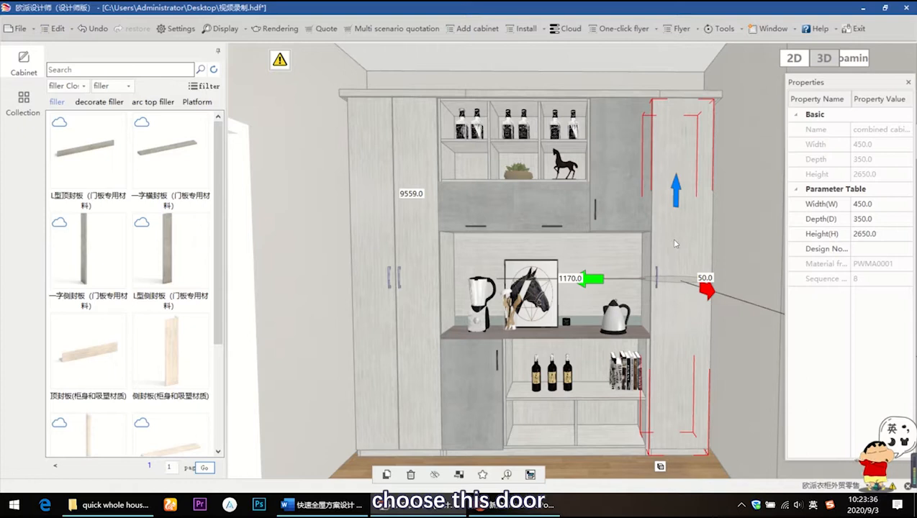
left_click(676, 229)
right_click(678, 232)
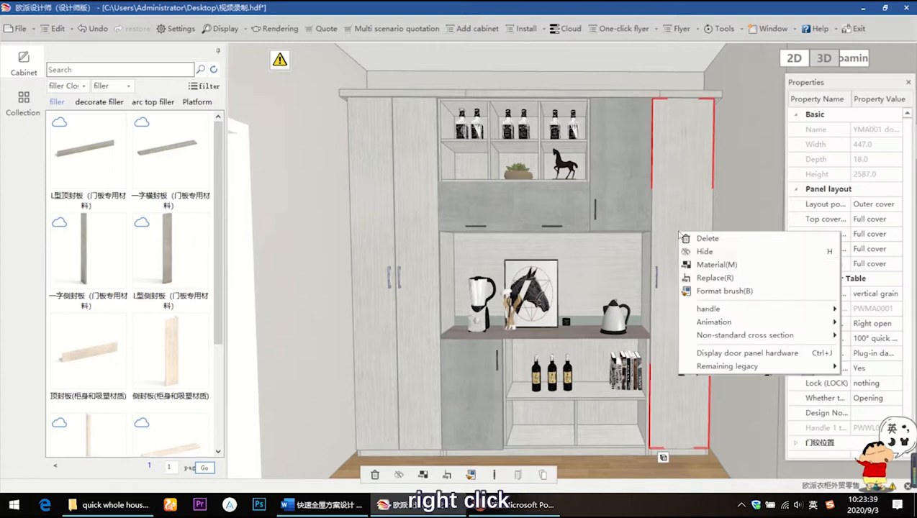
left_click(714, 278)
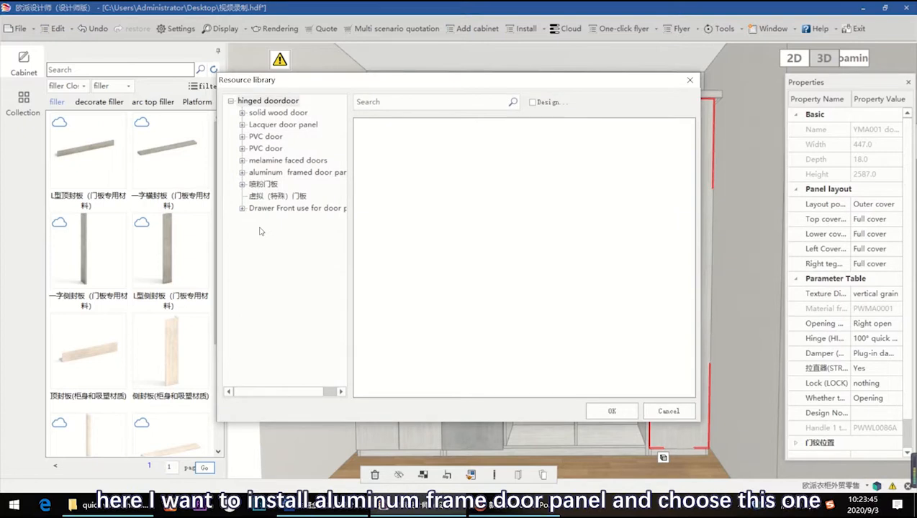
left_click(242, 172)
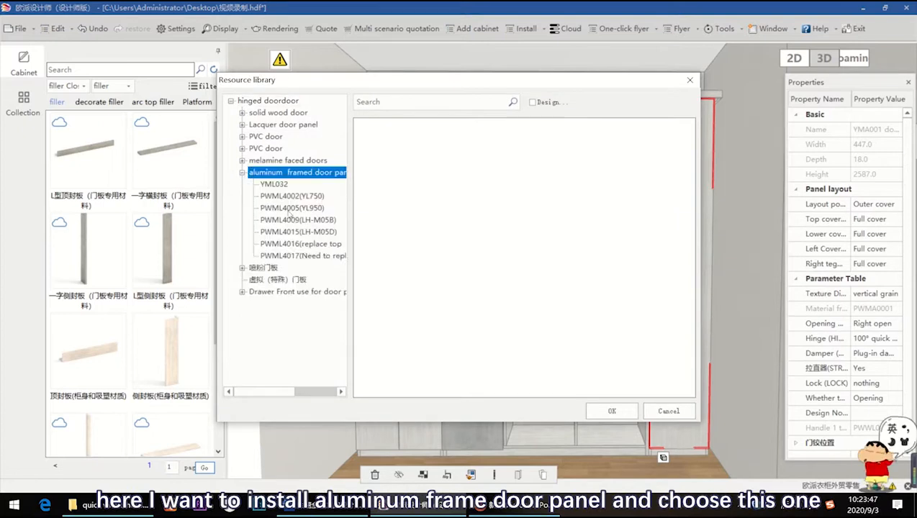
left_click(305, 256)
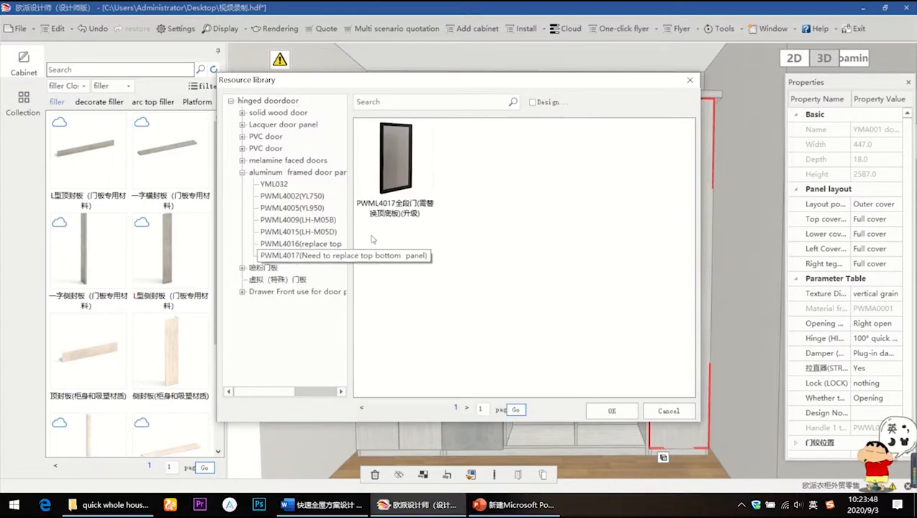
double_click(409, 179)
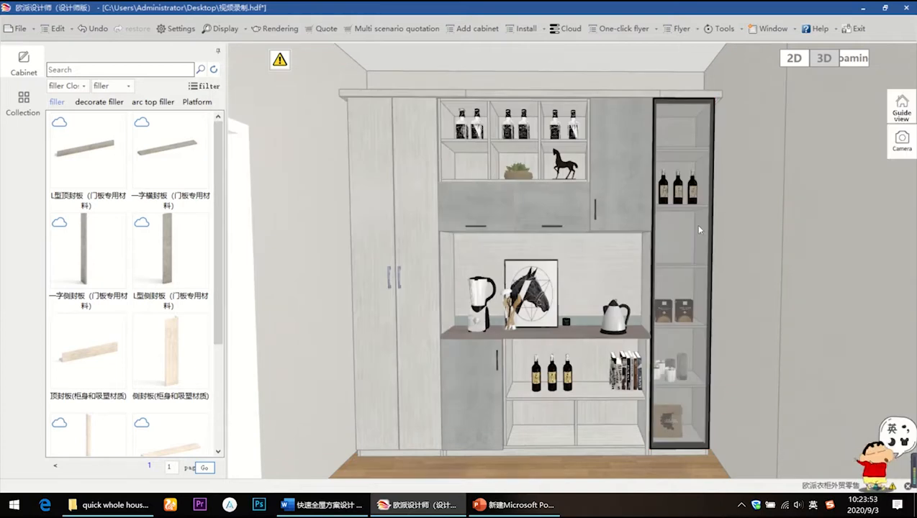
Apply the aluminum framed door's style to both doors of the 640 mm tall cabinet with the format brush
left_click(699, 229)
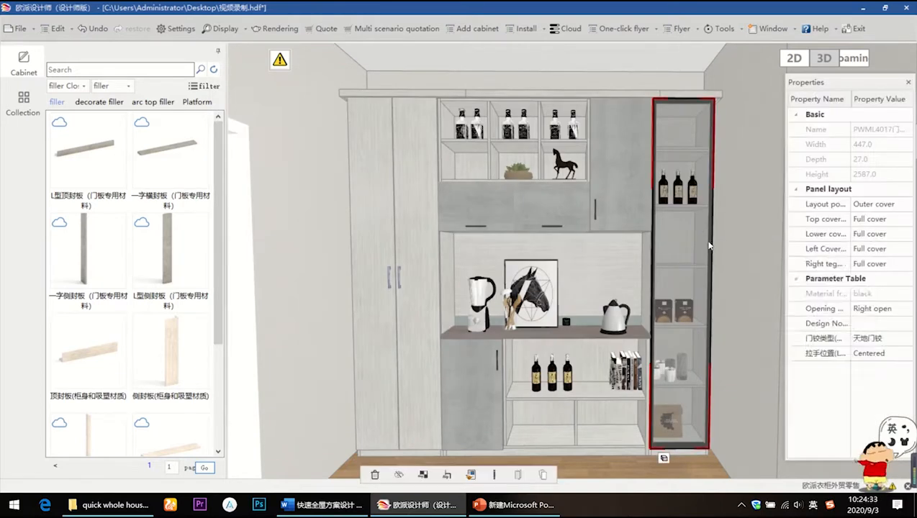
right_click(708, 244)
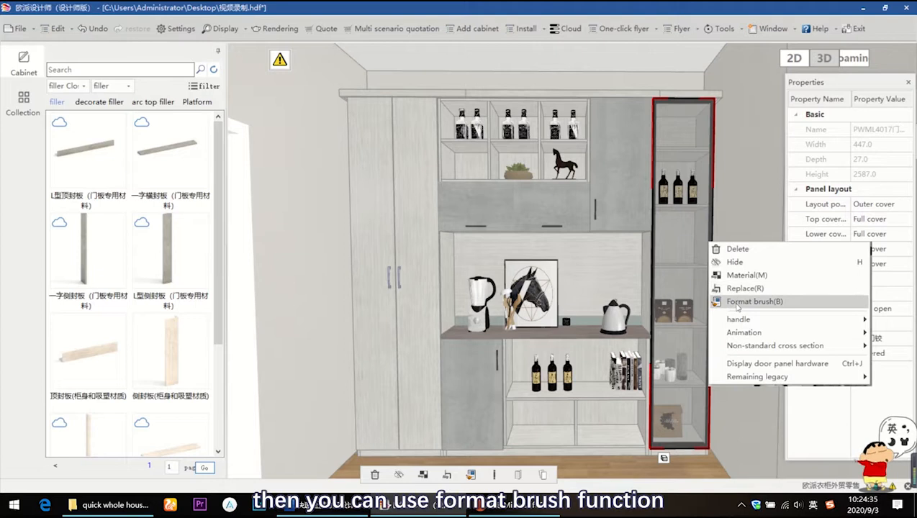
left_click(737, 302)
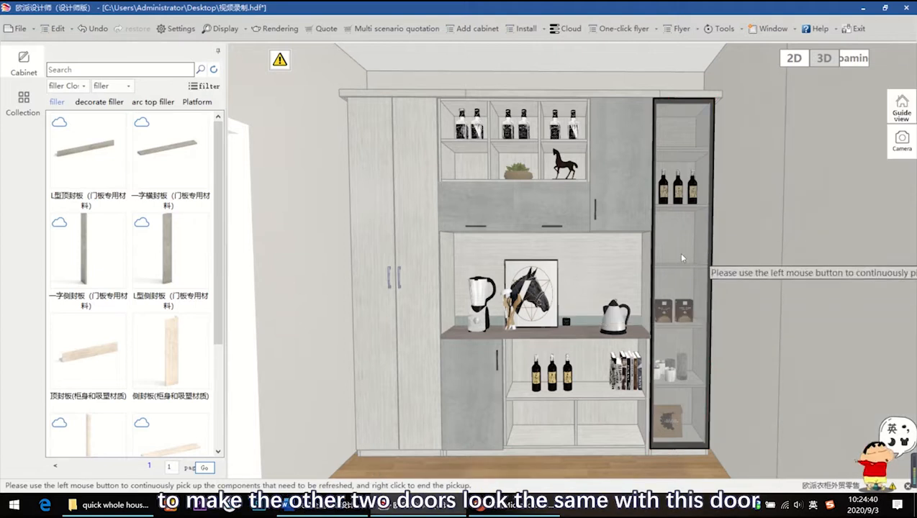
left_click(429, 249)
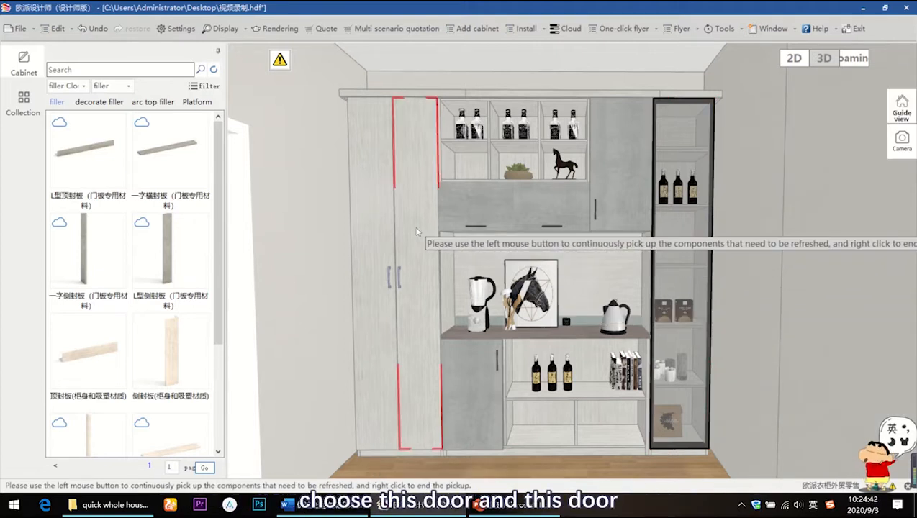
left_click(374, 222)
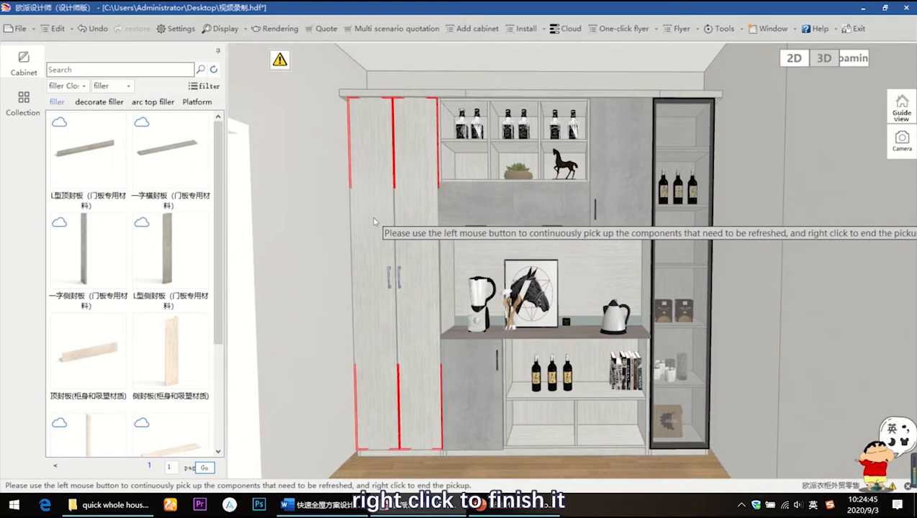
right_click(375, 222)
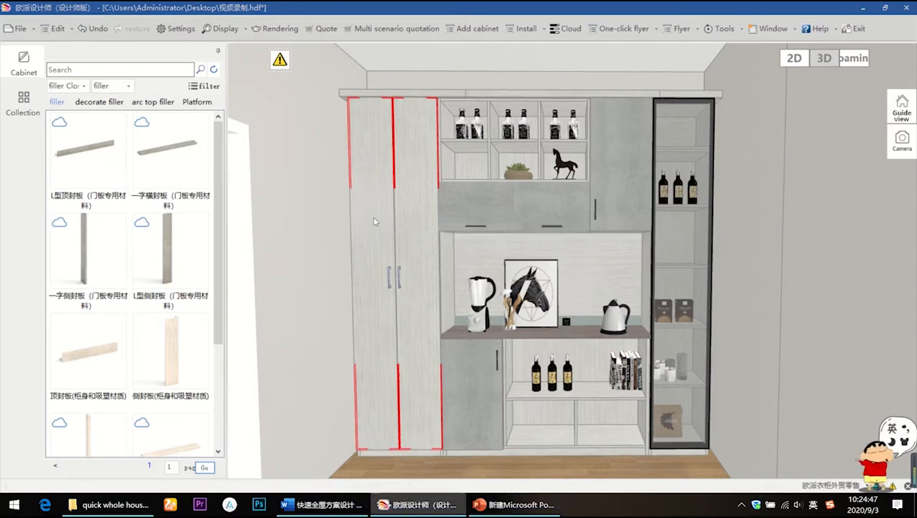
left_click(540, 254)
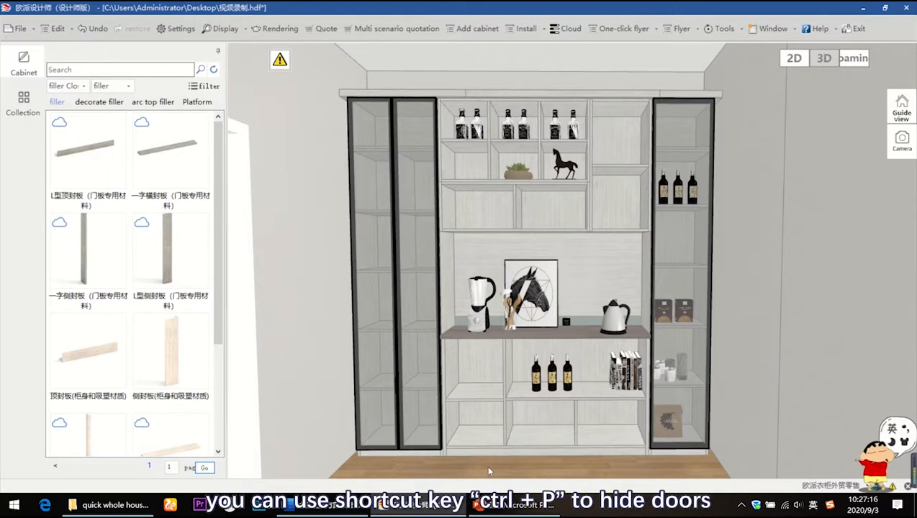
Hide the doors and replace the 640 mm cabinet's top panel with 顶板（新铝横梁）
key("ctrl+p")
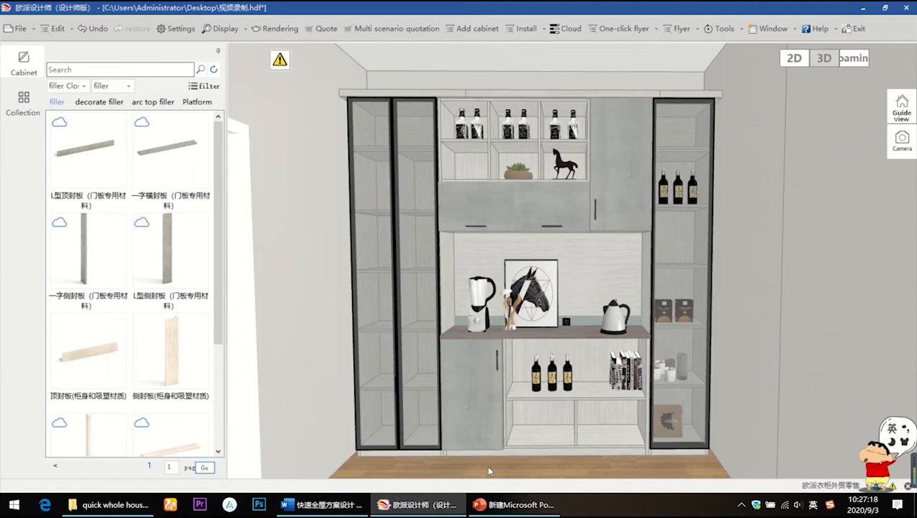
key("ctrl+p")
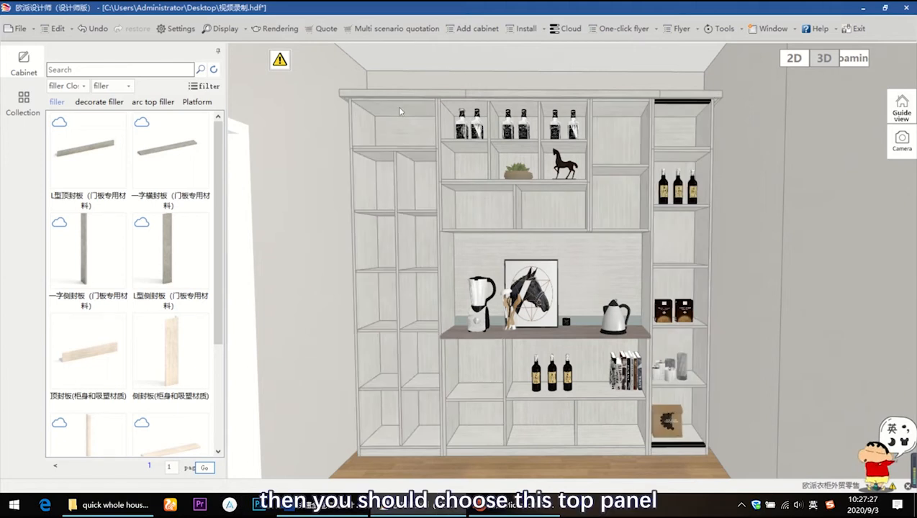
left_click(401, 112)
left_click(401, 111)
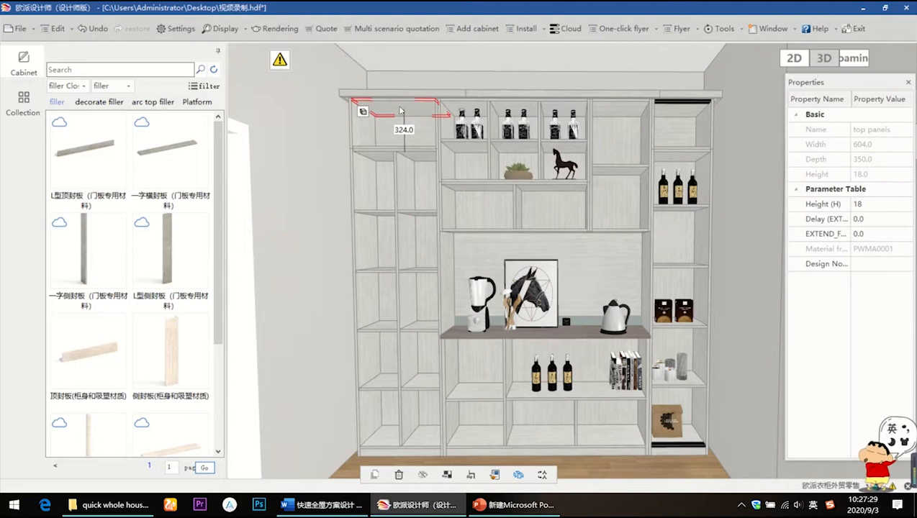
right_click(401, 112)
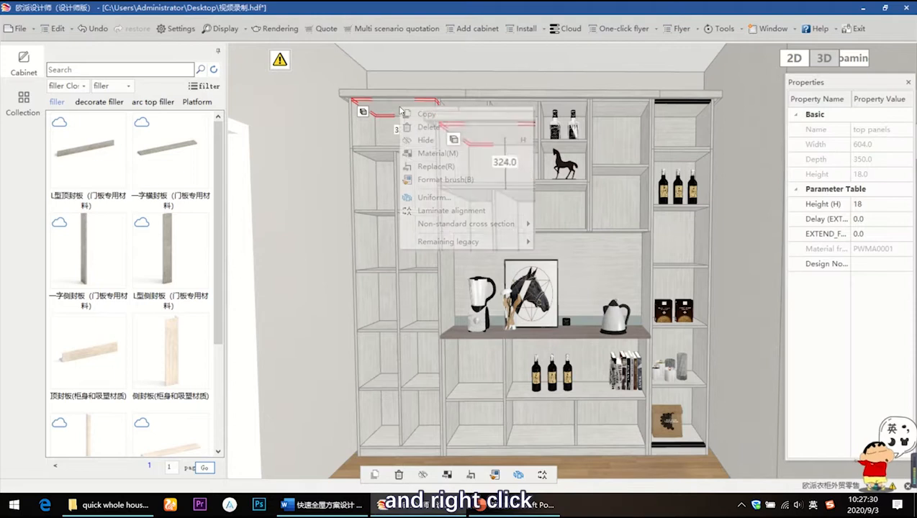
left_click(436, 167)
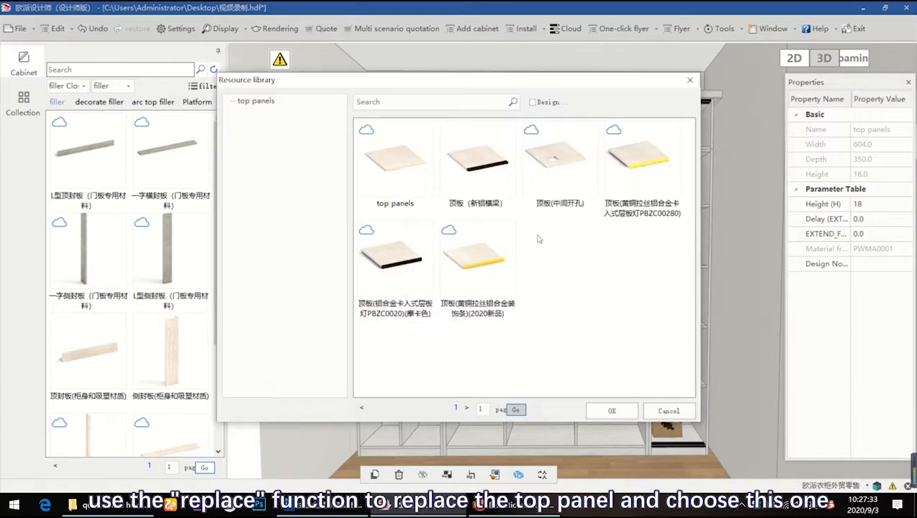
left_click(482, 164)
double_click(482, 164)
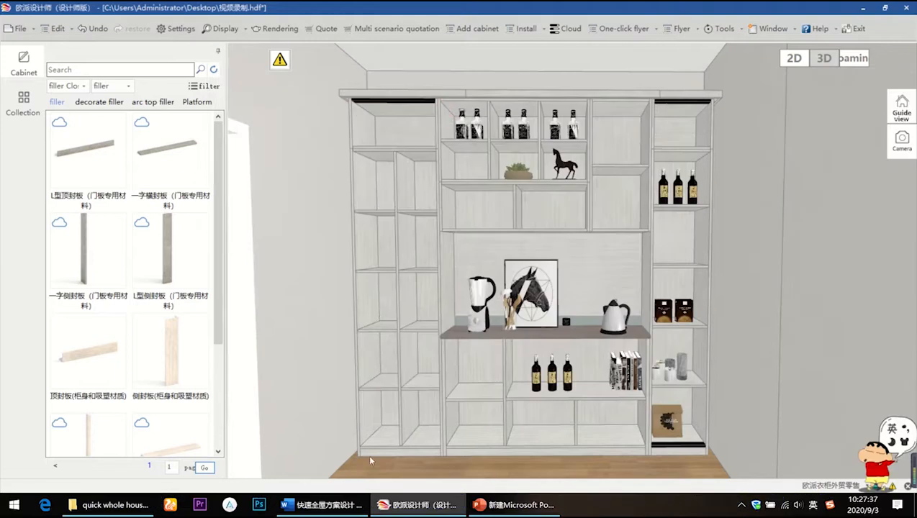
Replace the 640 mm cabinet's bottom panel with 底板（新铝横梁） and show the doors again
left_click(384, 442)
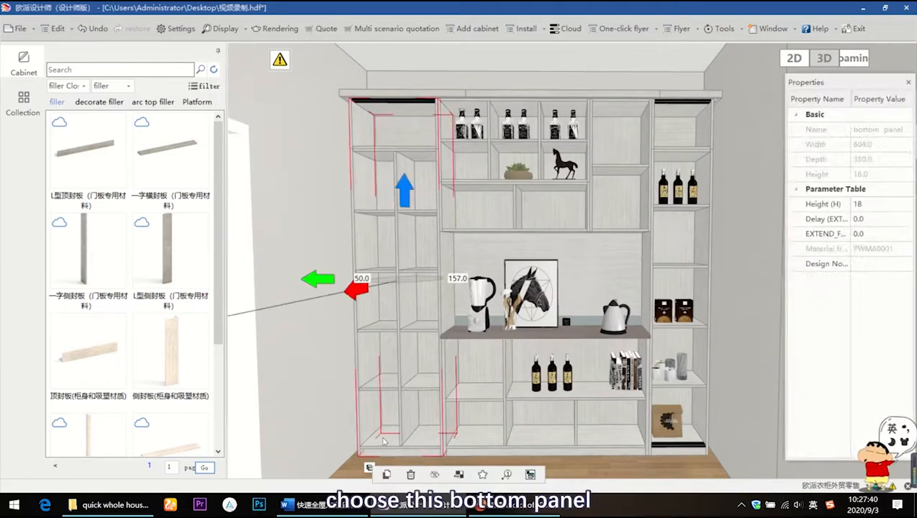
left_click(384, 442)
right_click(384, 440)
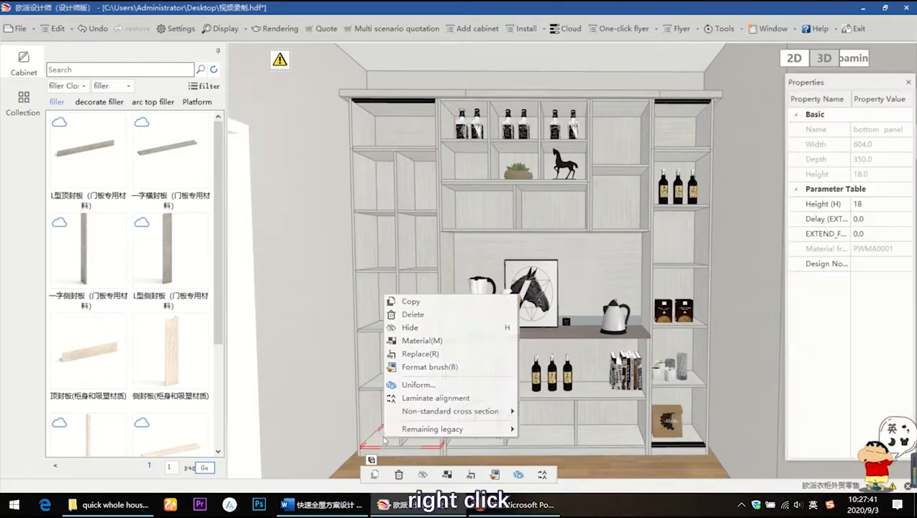
left_click(421, 354)
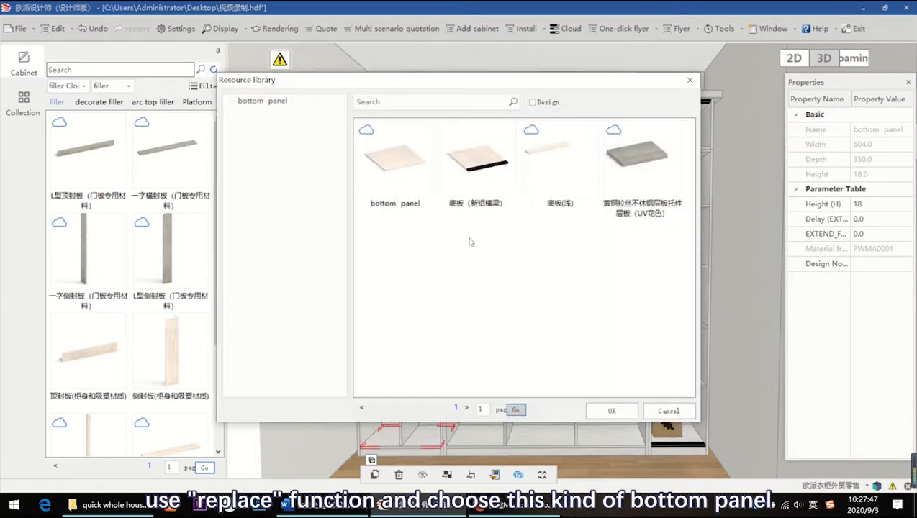
double_click(480, 170)
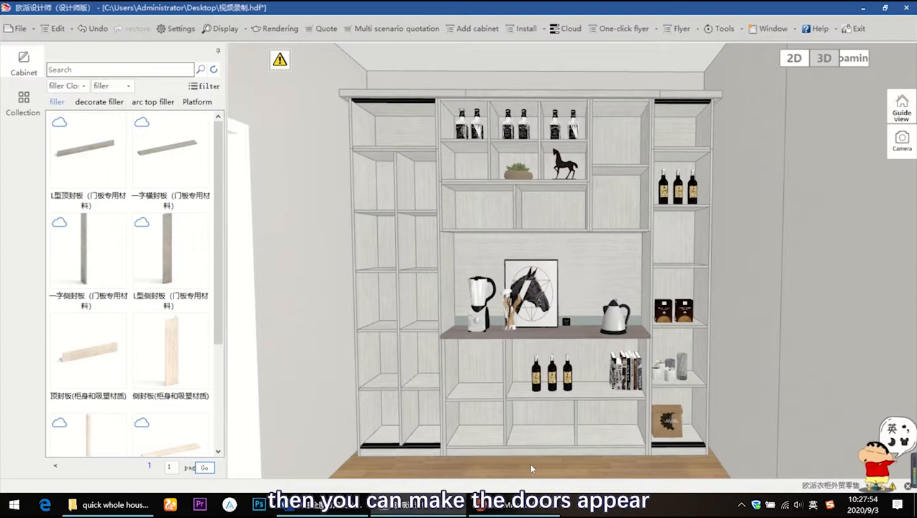
key("d")
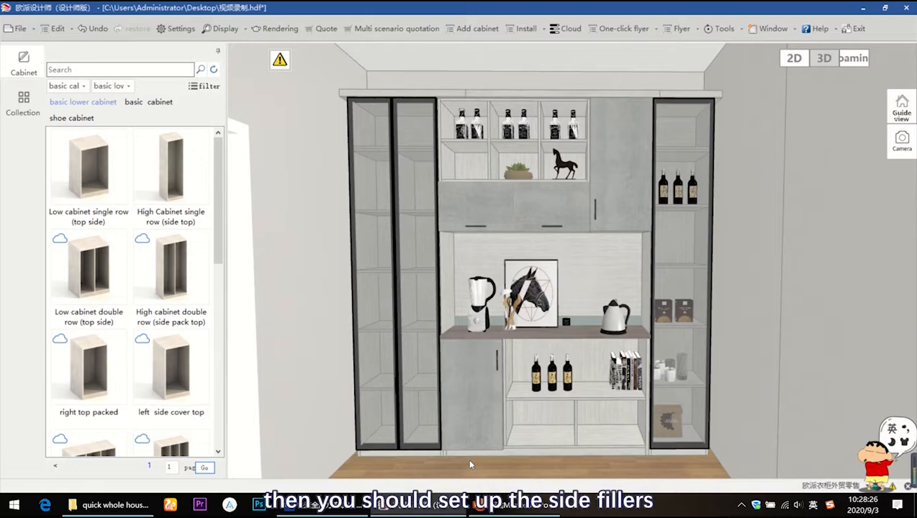
Add the side filler 侧封板(柜身和吸塑材质) on the double-door cabinet's outer side, 2640 mm high, and raise it toward the top filler
left_click(66, 85)
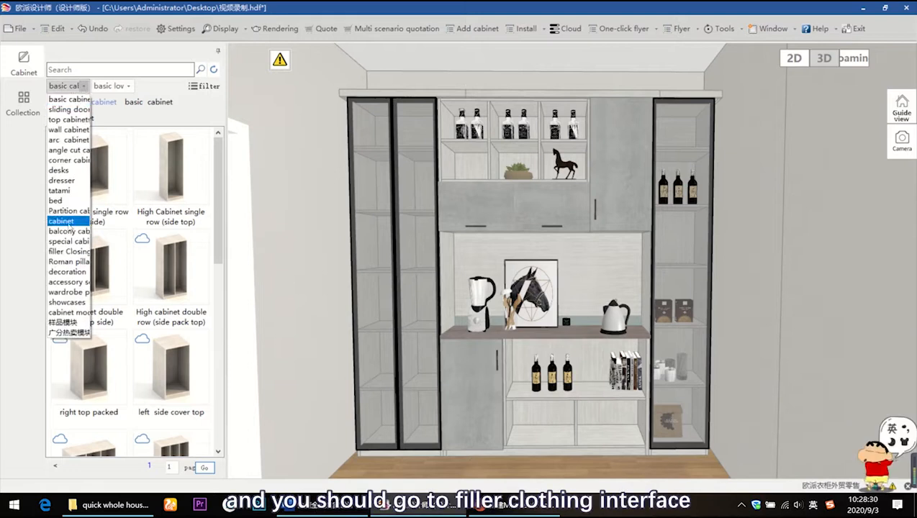
left_click(68, 252)
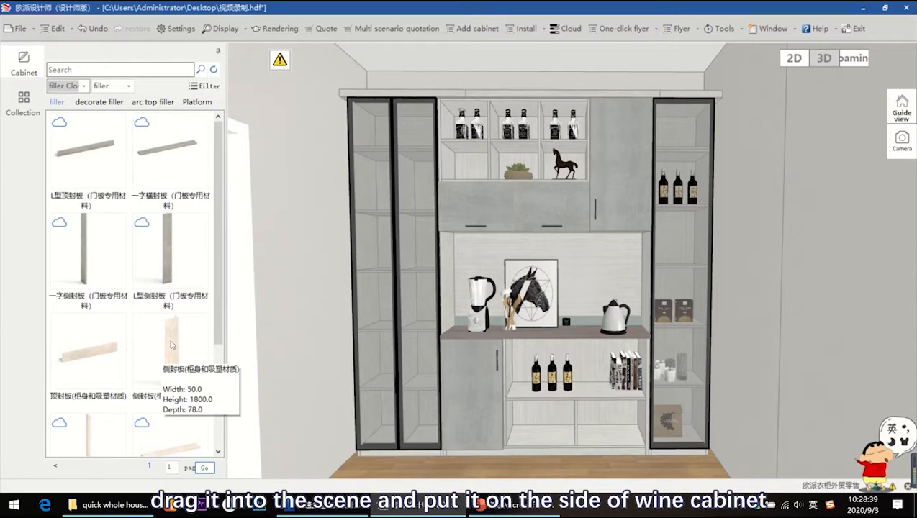
left_click_drag(171, 345, 352, 368)
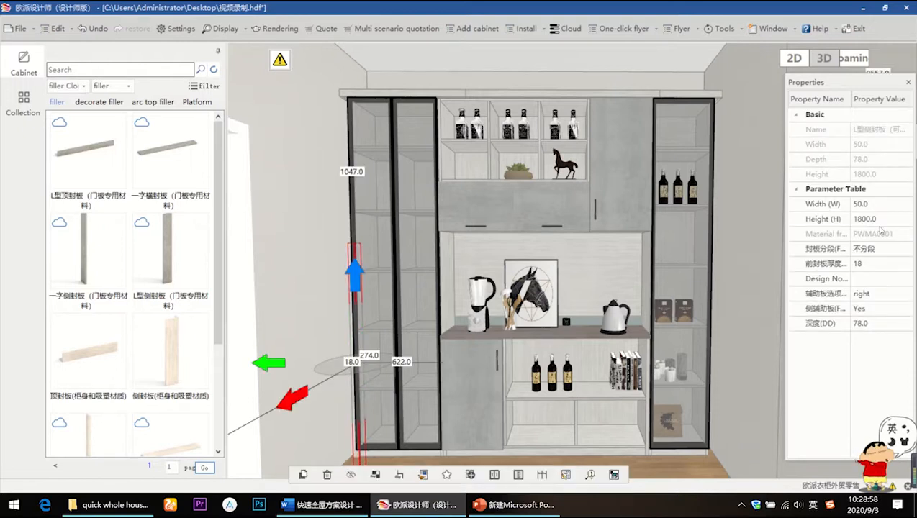
double_click(883, 219)
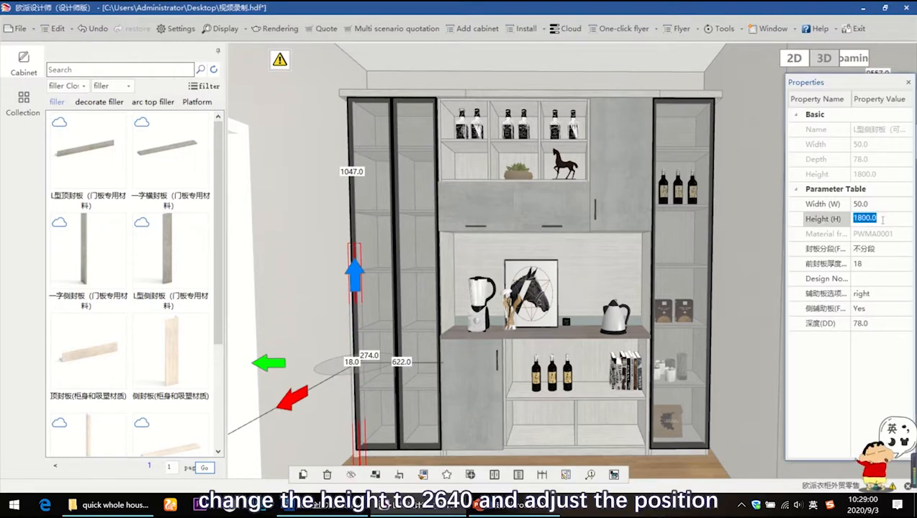
type("2640")
key("Return")
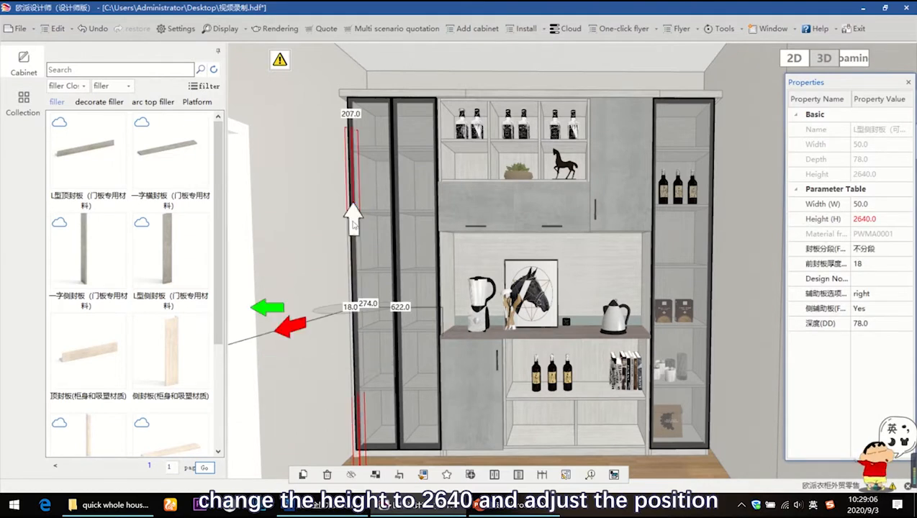
left_click_drag(353, 225, 356, 193)
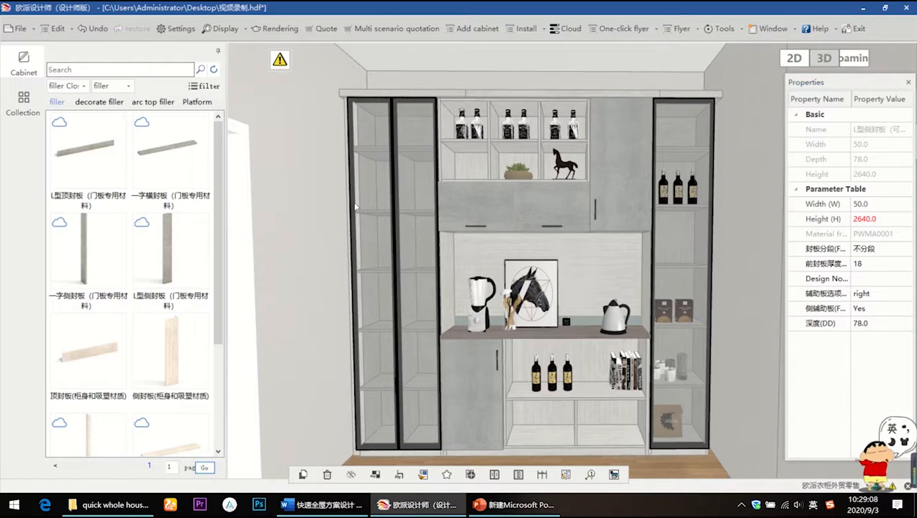
left_click(355, 207)
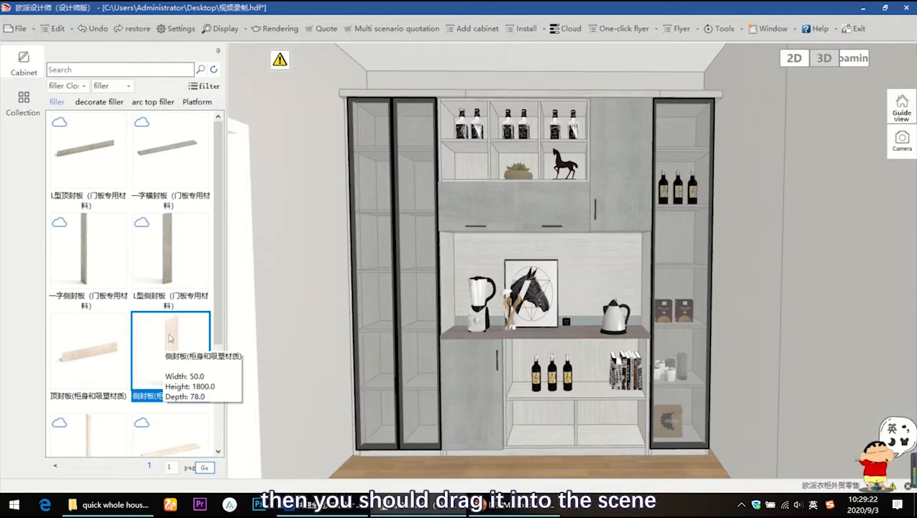
Add another 侧封板(柜身和吸塑材质) side filler on the outer side of the 450 mm single-door cabinet with a height of 2640 mm
left_click_drag(170, 338, 721, 344)
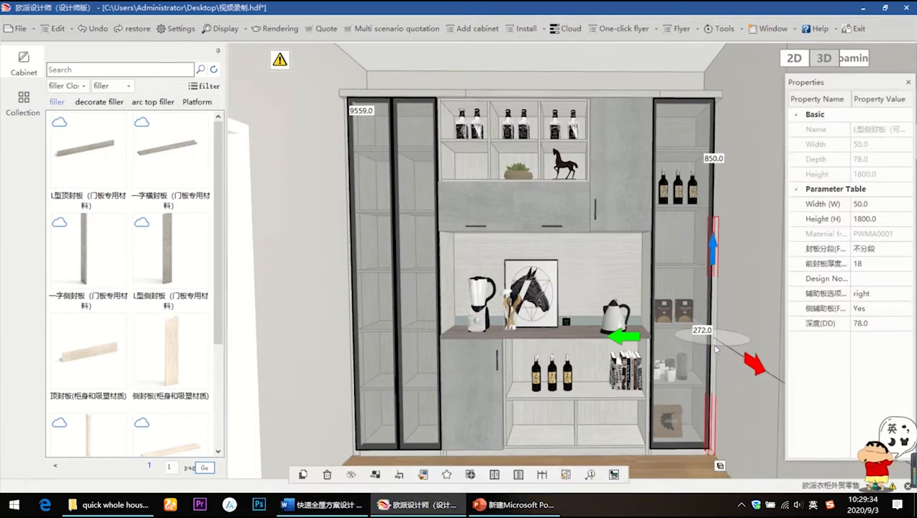
left_click(885, 218)
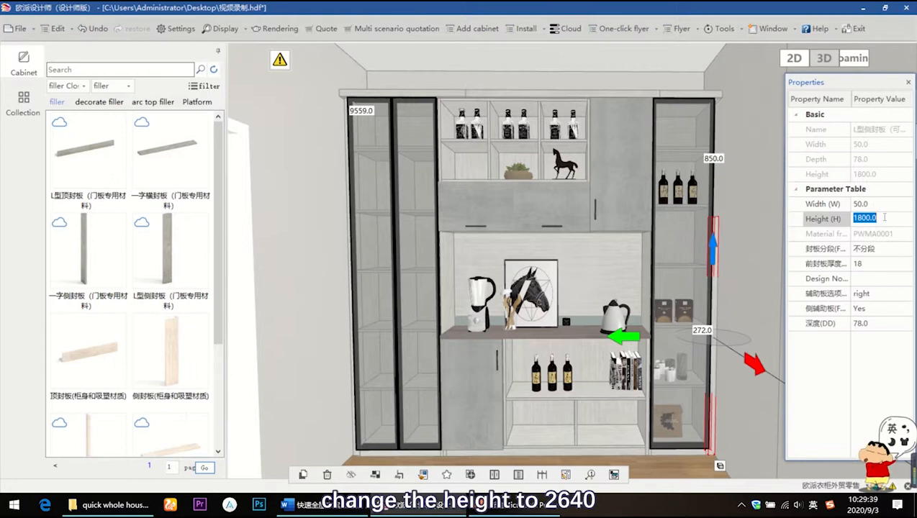
type("264")
type("0")
key("Return")
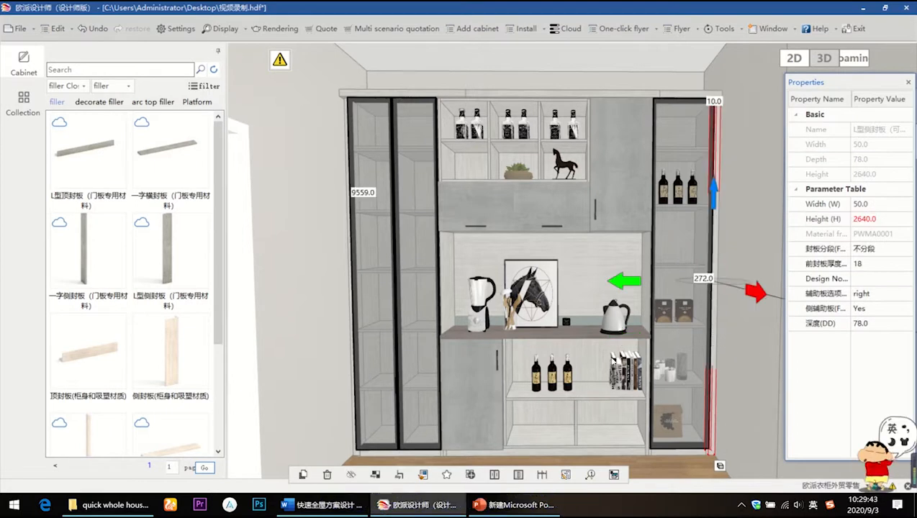
left_click(674, 469)
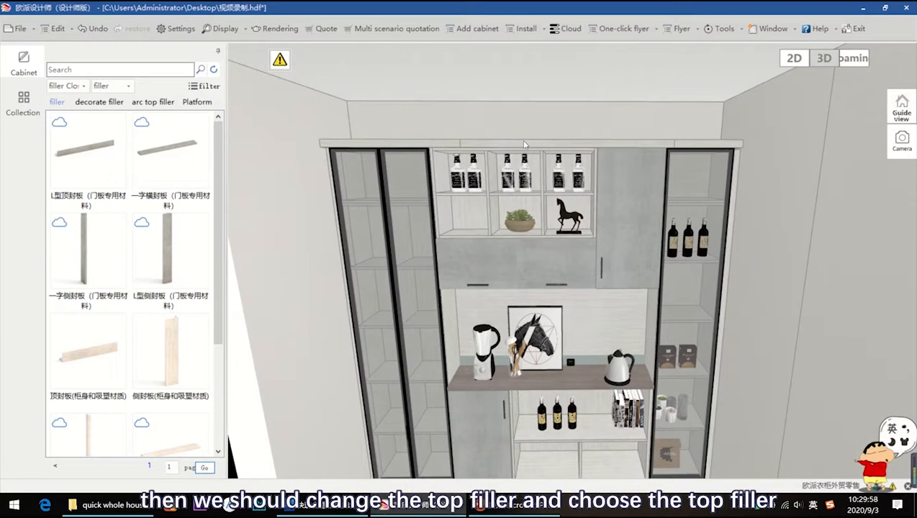
Set the depth of the wine cabinet's top filler to 350 mm
left_click(525, 144)
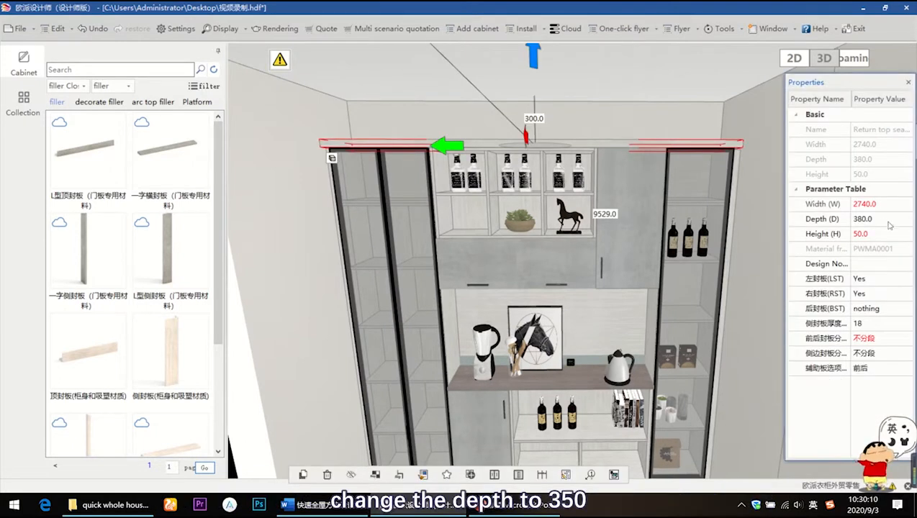
left_click(881, 220)
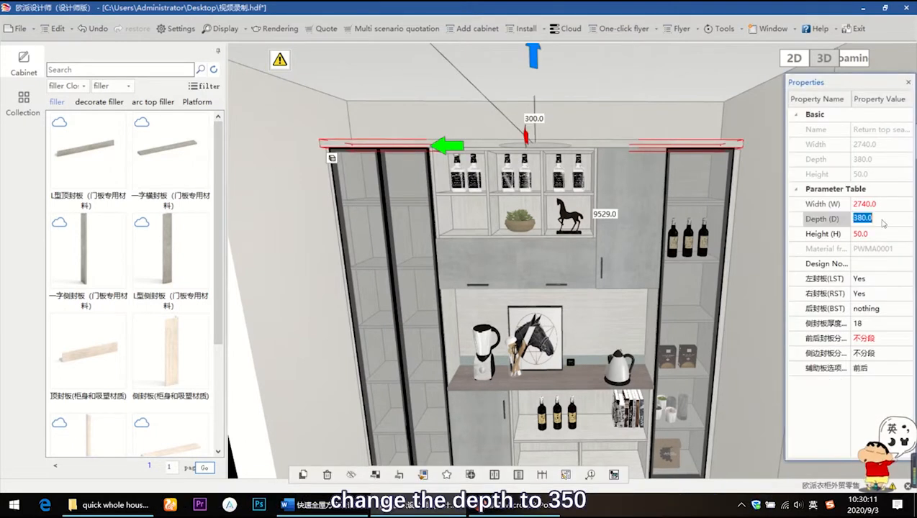
type("3")
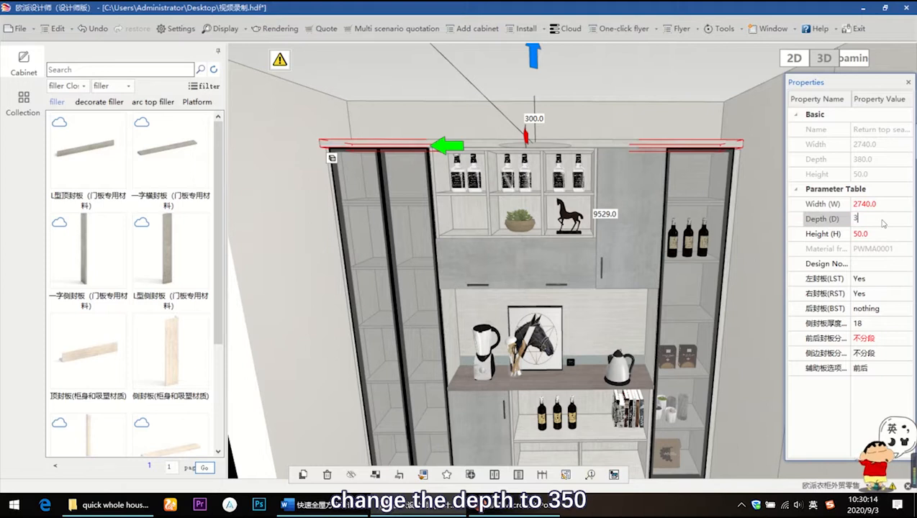
type("50")
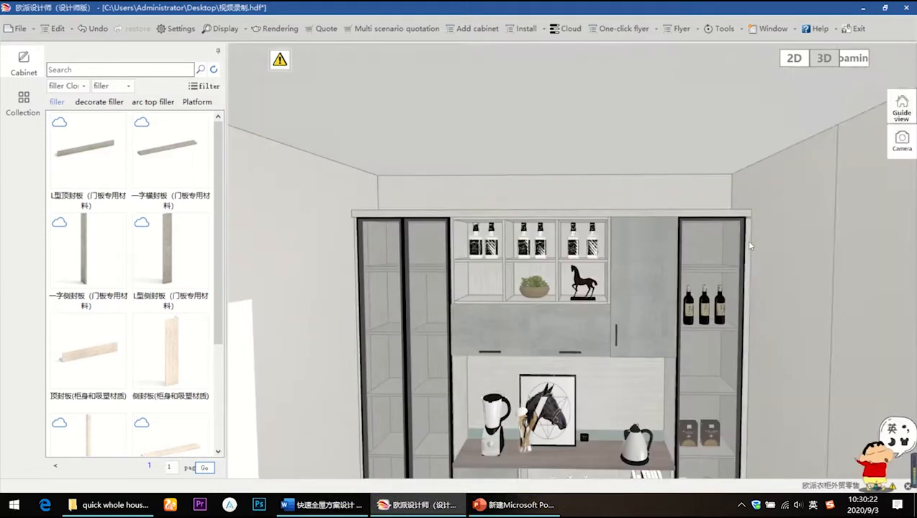
left_click(748, 246)
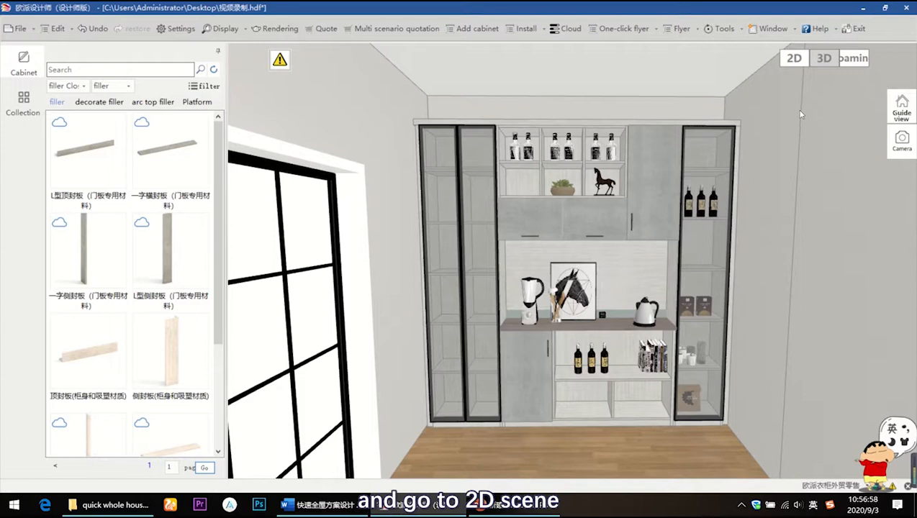
In the 2D plan, add the 700-1100 wide balcony cabinet 阳台柜1-900S against the balcony's short wall nearest the master bedroom
left_click(792, 59)
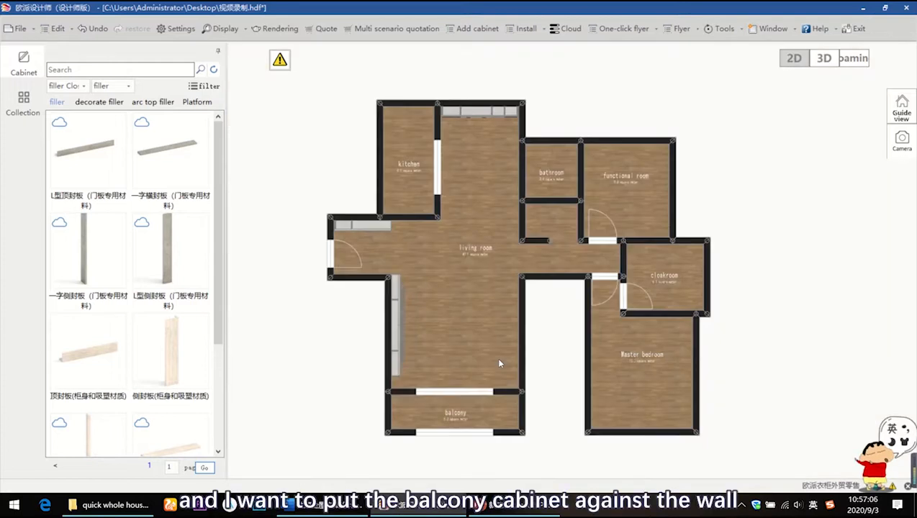
left_click(523, 409)
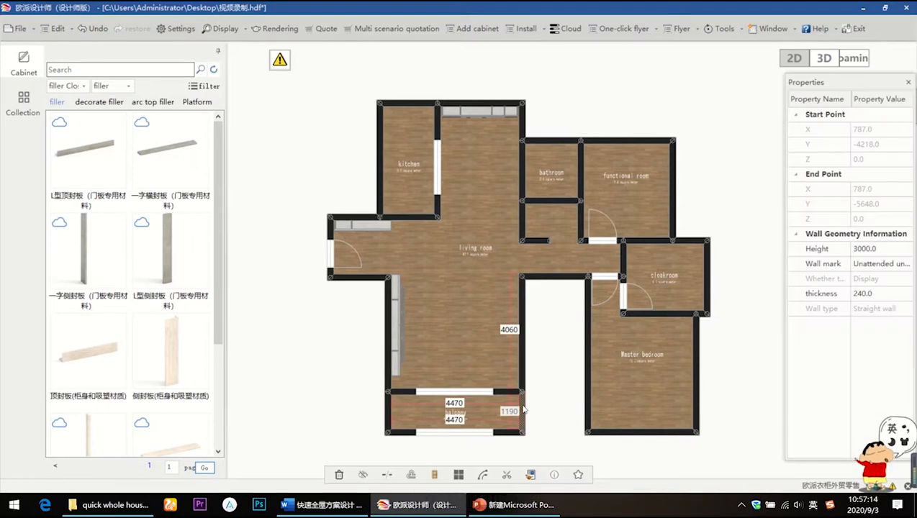
scroll(533, 396, "up", 2)
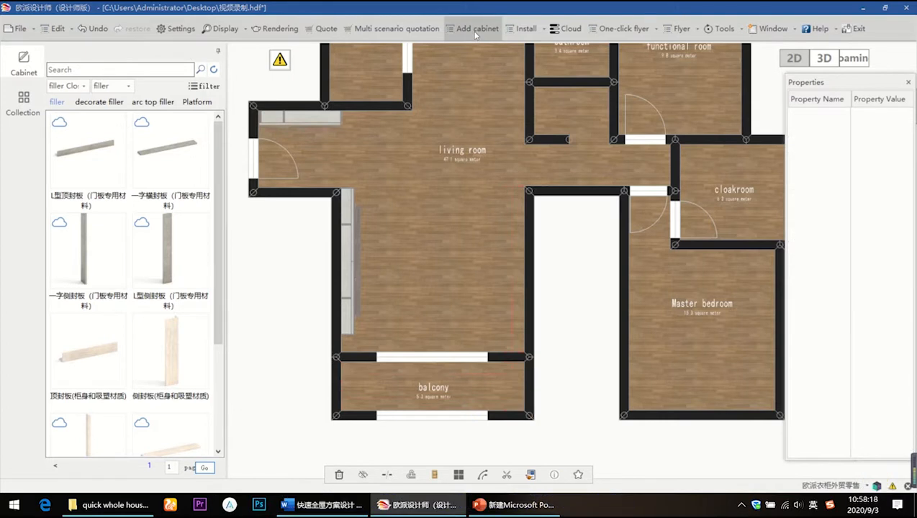
left_click(476, 29)
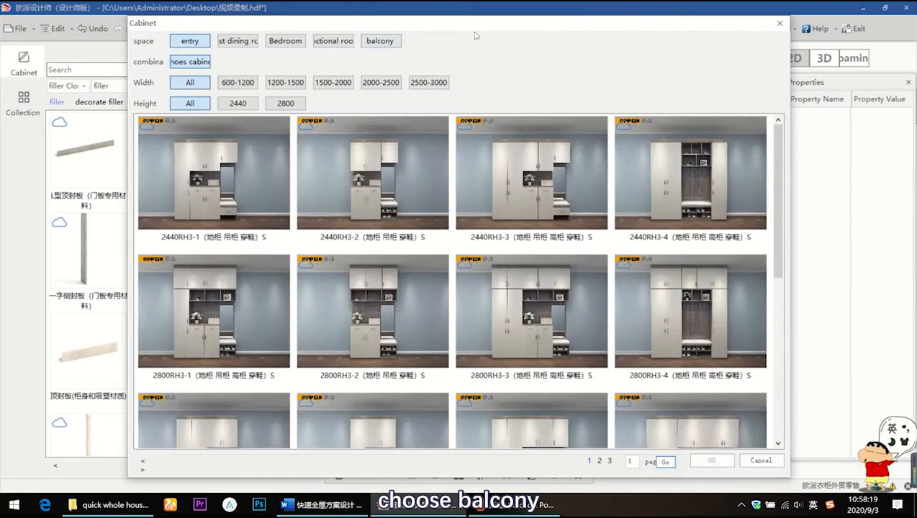
left_click(382, 44)
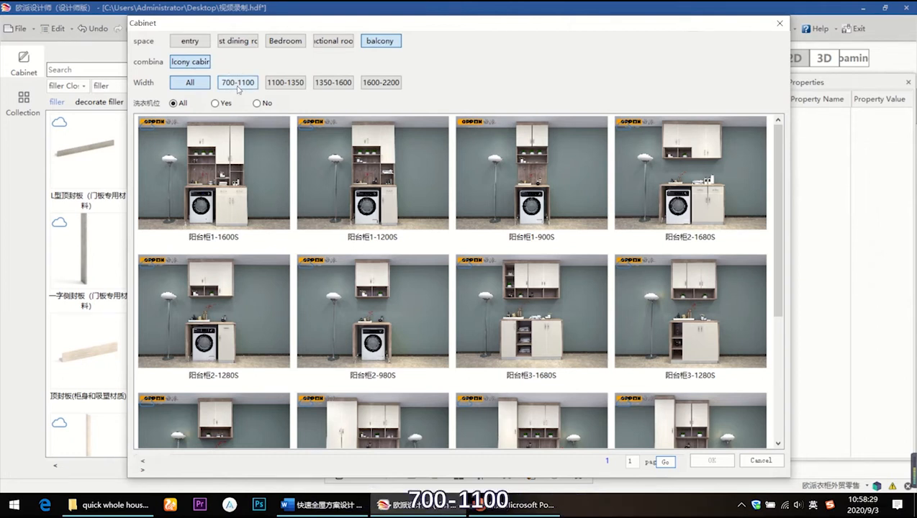
left_click(237, 85)
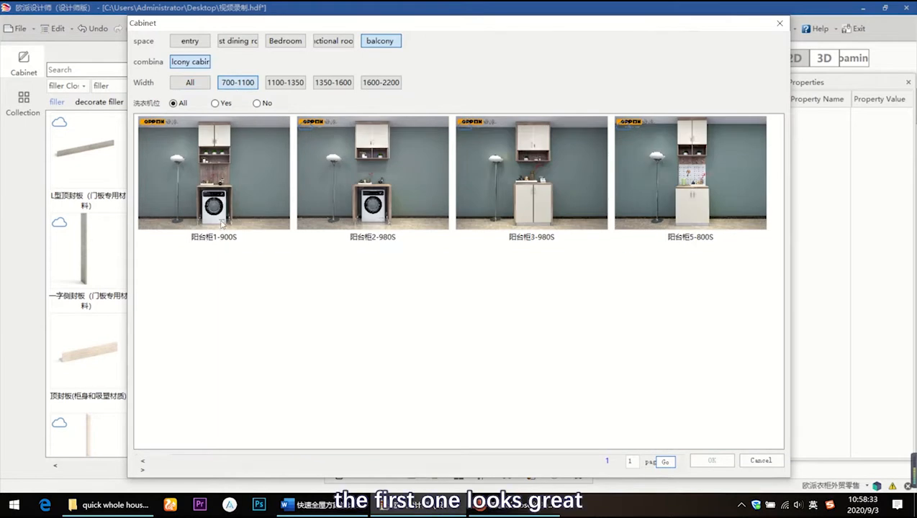
mouse_move(222, 220)
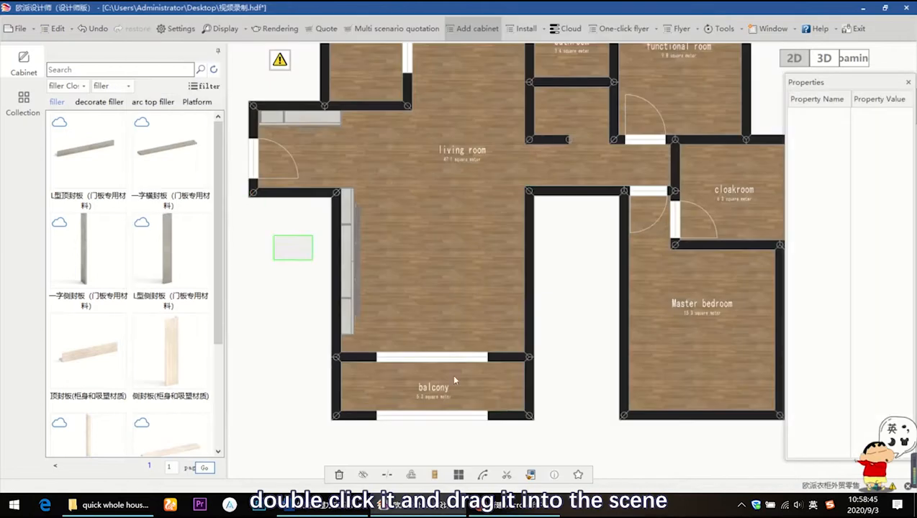
left_click(522, 387)
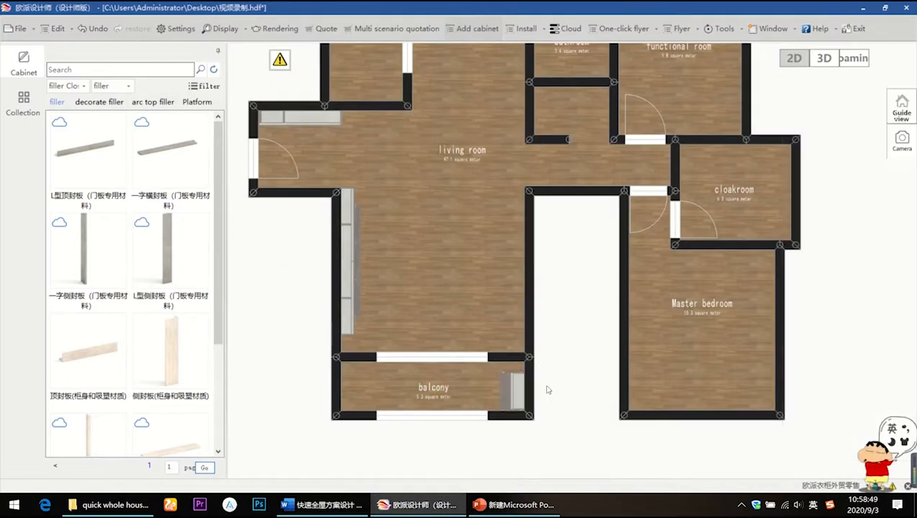
Switch to the 3D view of the balcony cabinet and run the product process update
left_click(824, 58)
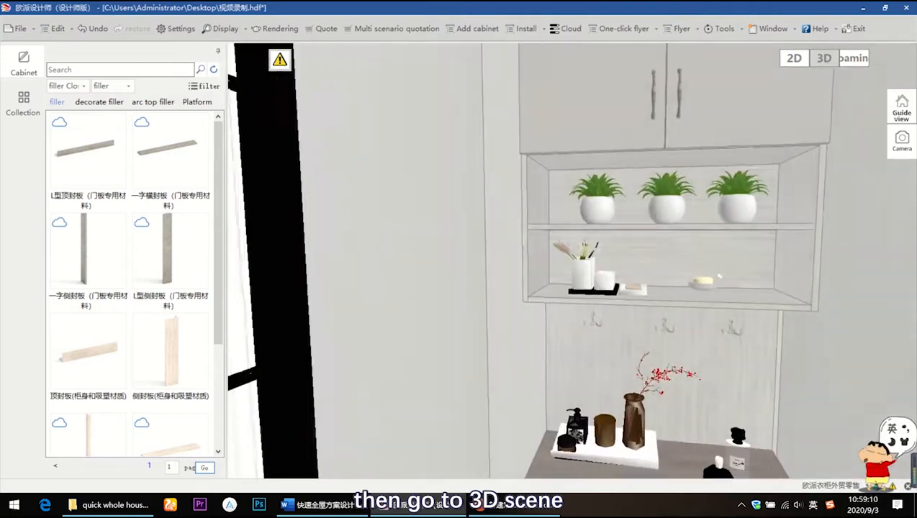
mouse_move(720, 278)
middle_mouse_down()
mouse_move(710, 263)
mouse_move(733, 277)
middle_mouse_up()
scroll(711, 264, "down", 3)
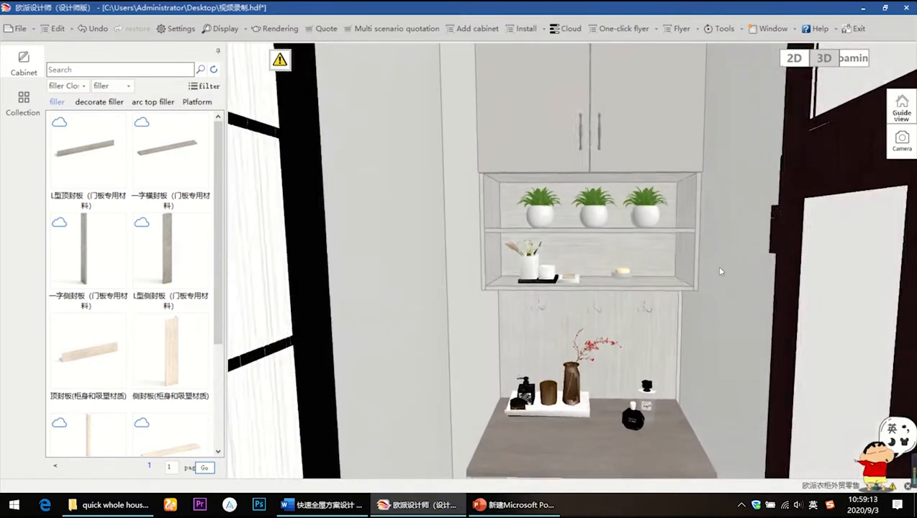
scroll(720, 270, "down", 4)
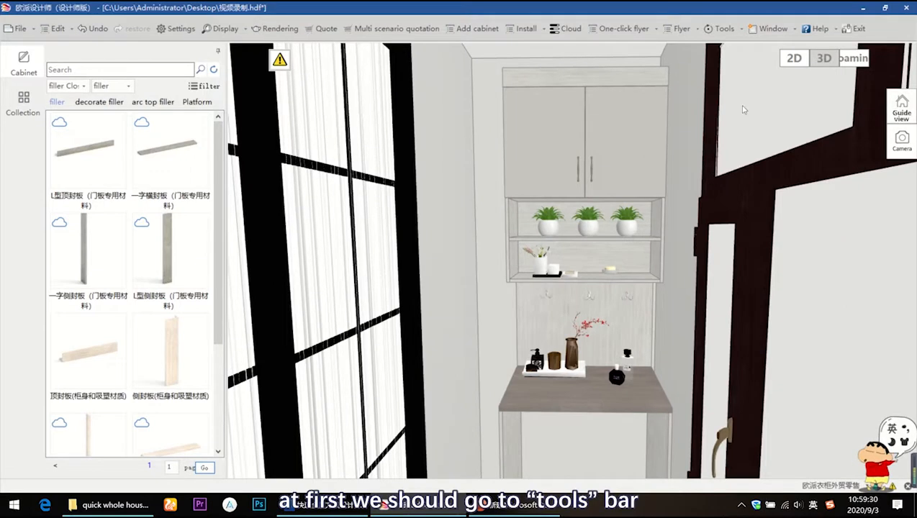
left_click(726, 29)
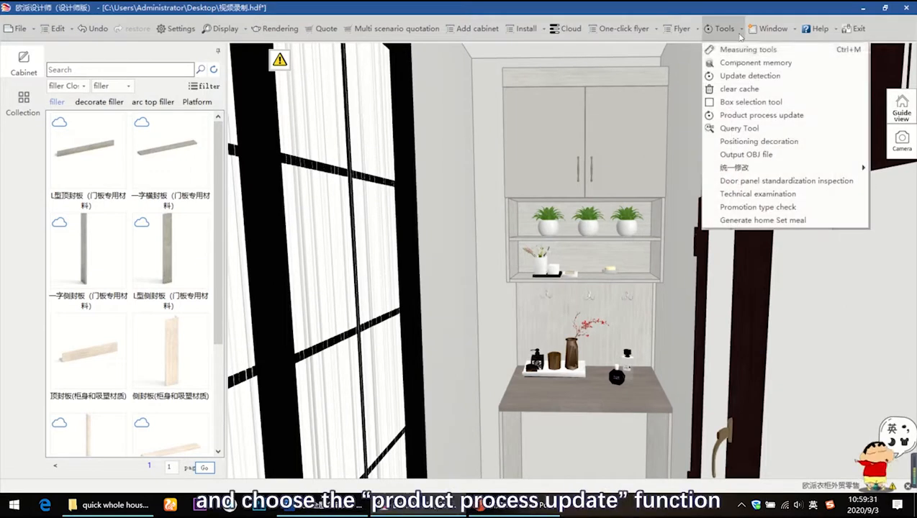
left_click(740, 117)
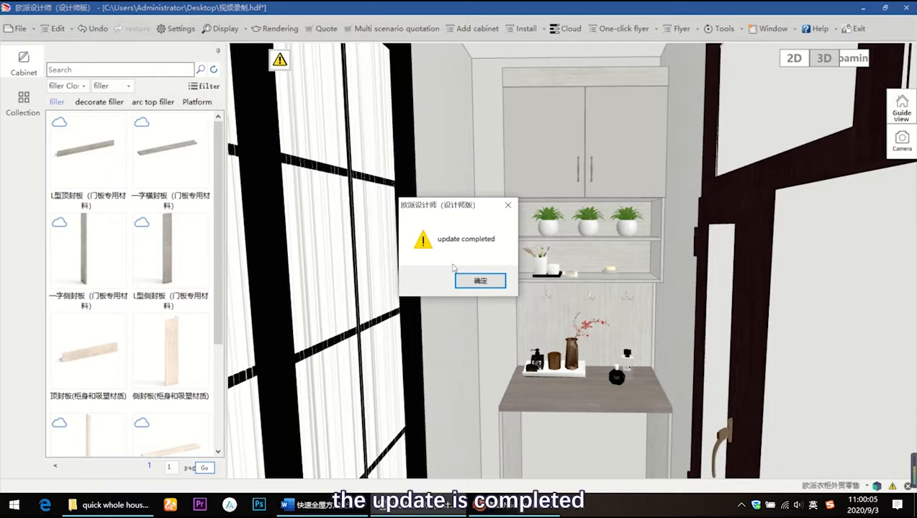
left_click(476, 279)
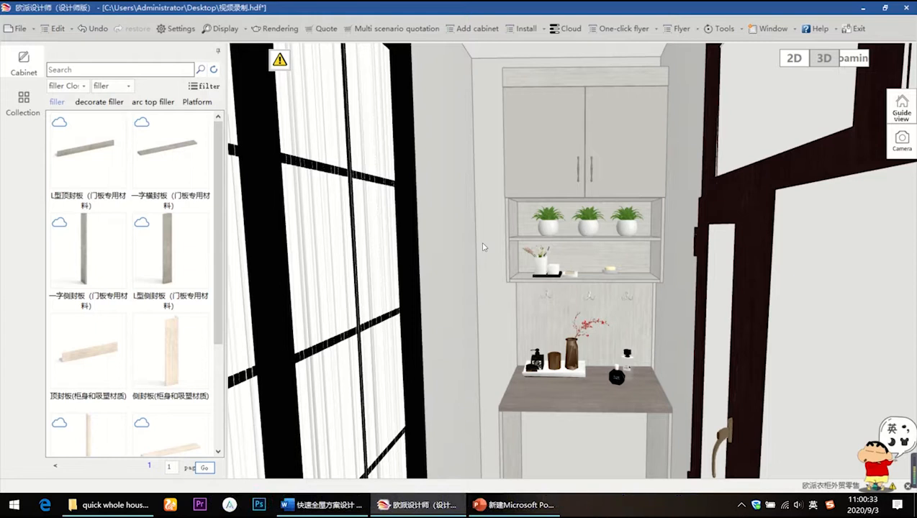
Ungroup the combined balcony cabinet and set its top filler's height to 50 mm
left_click(572, 195)
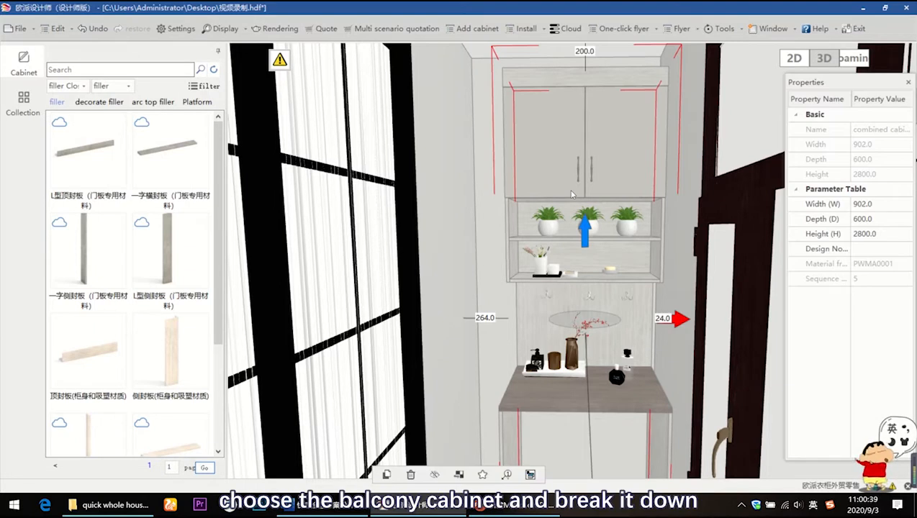
key("ctrl+shift+g")
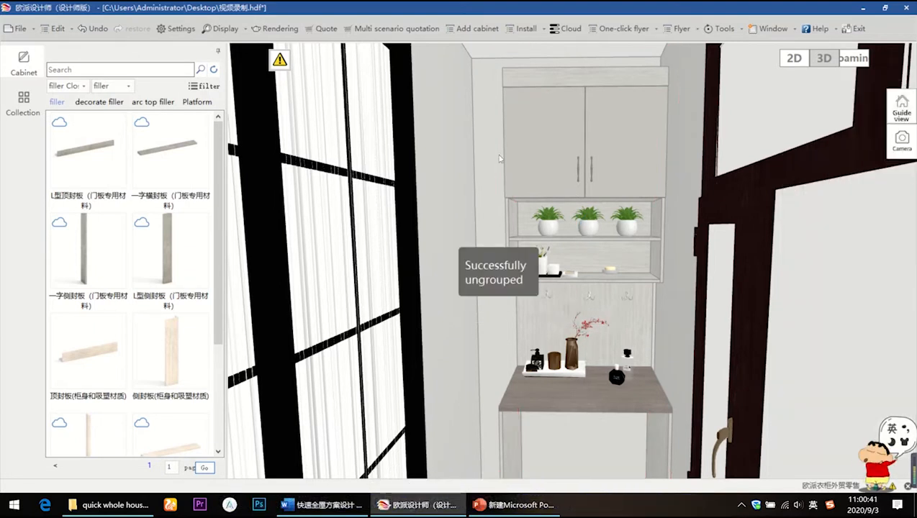
middle_click_drag(499, 159, 506, 211)
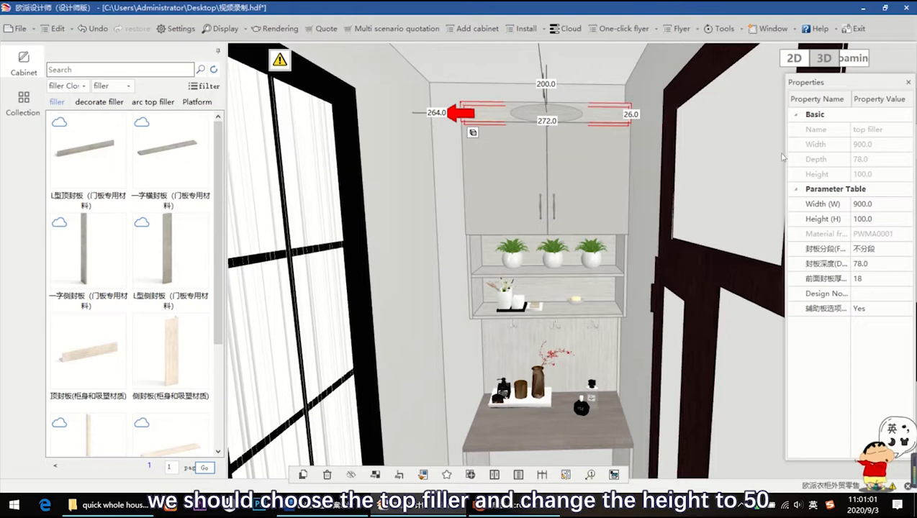
left_click(883, 220)
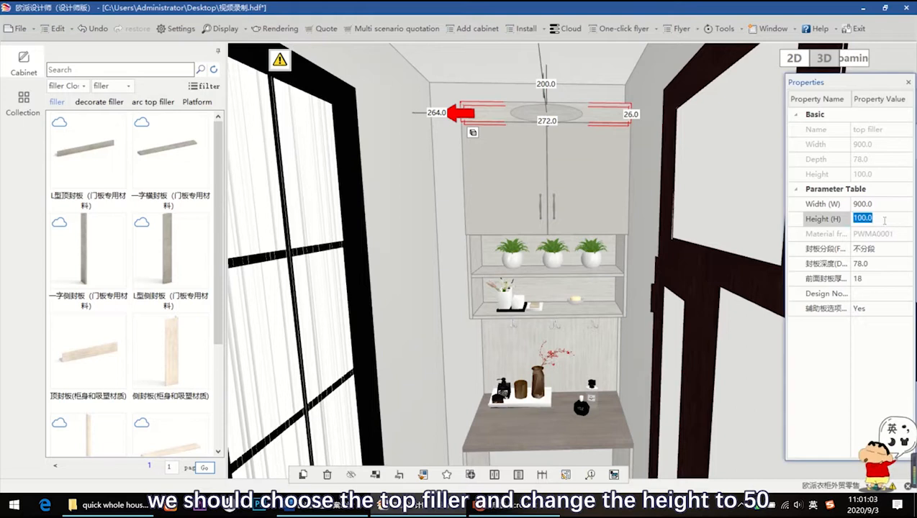
type("50")
key("Return")
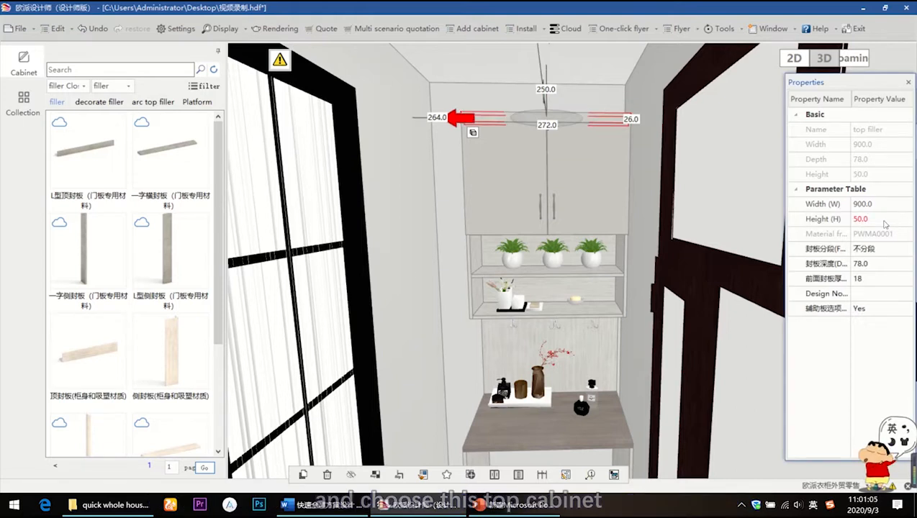
Set the height of the balcony's upper cabinet to 1030 mm
left_click(491, 252)
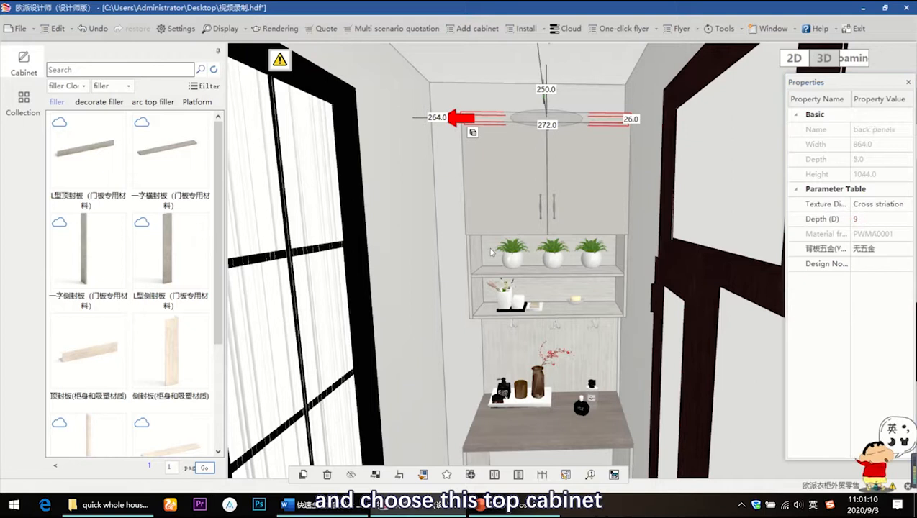
left_click(491, 251)
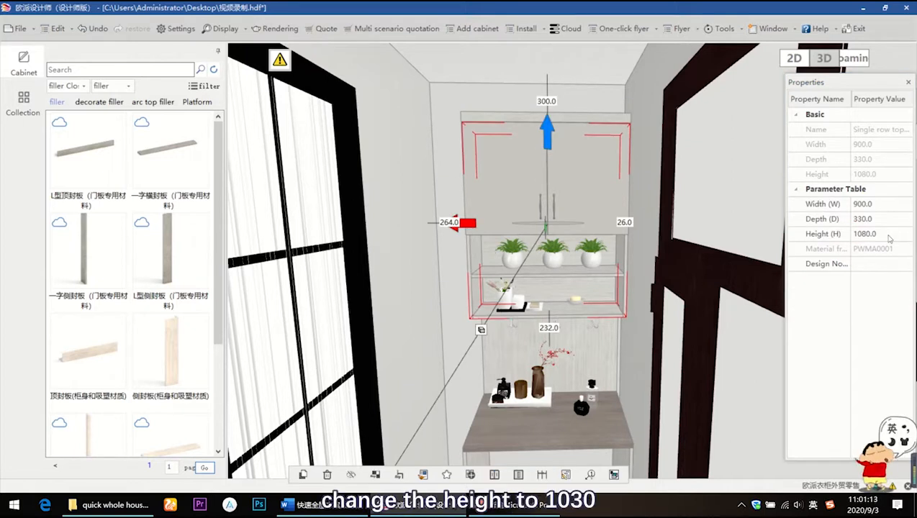
double_click(890, 238)
type("10")
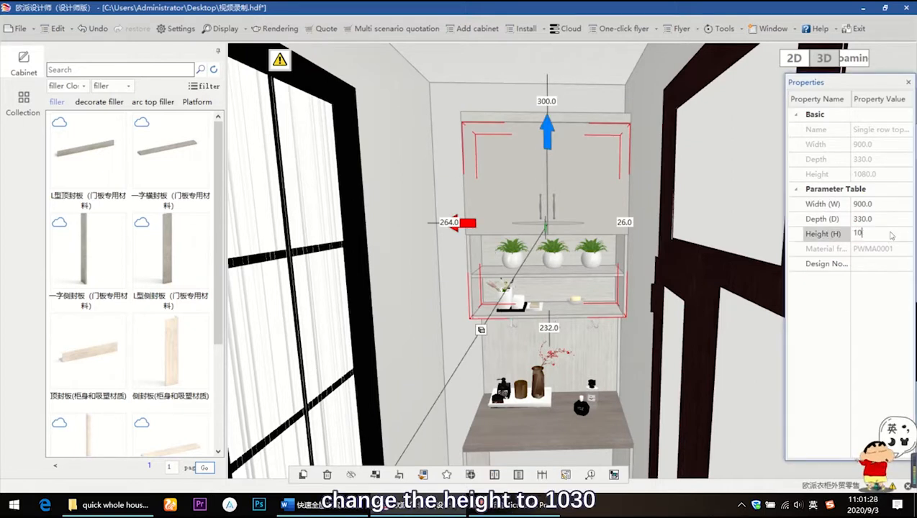
type("30")
key("Return")
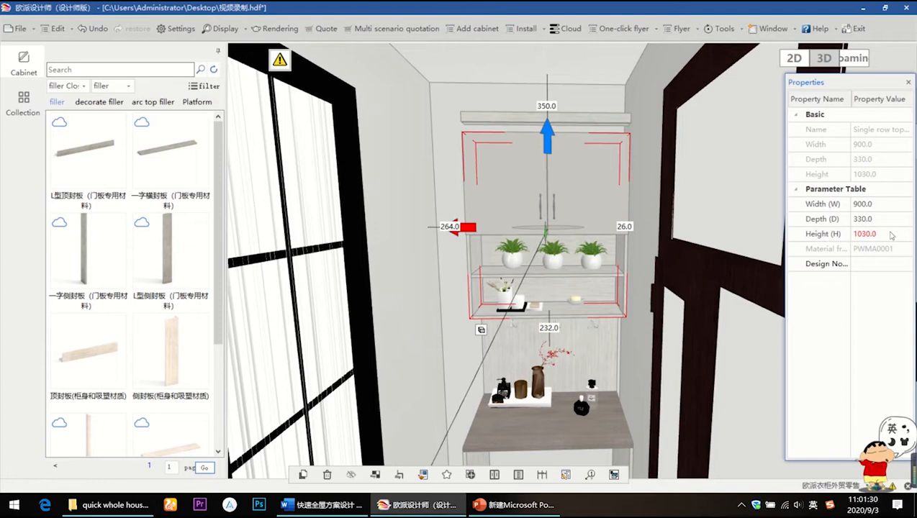
Lower the balcony cabinet's top filler so it sits directly on the upper cabinet
left_click(569, 119)
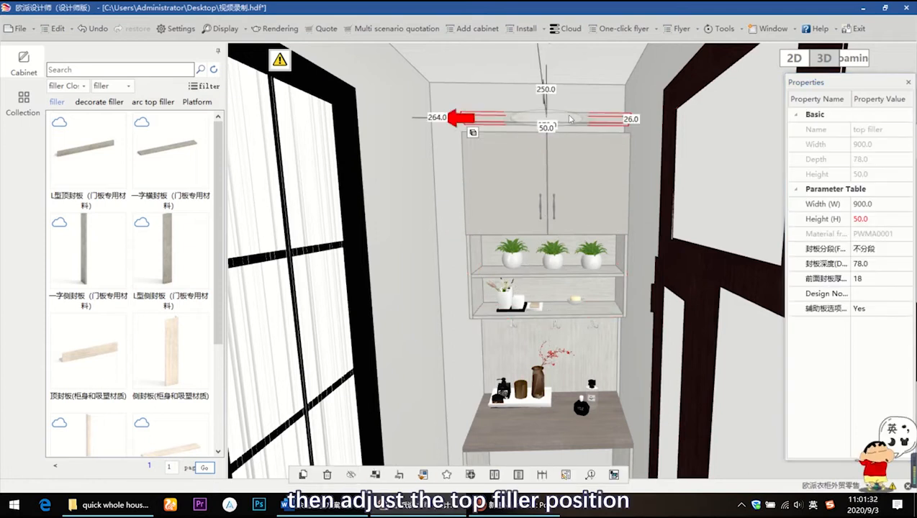
middle_click_drag(558, 83, 551, 115)
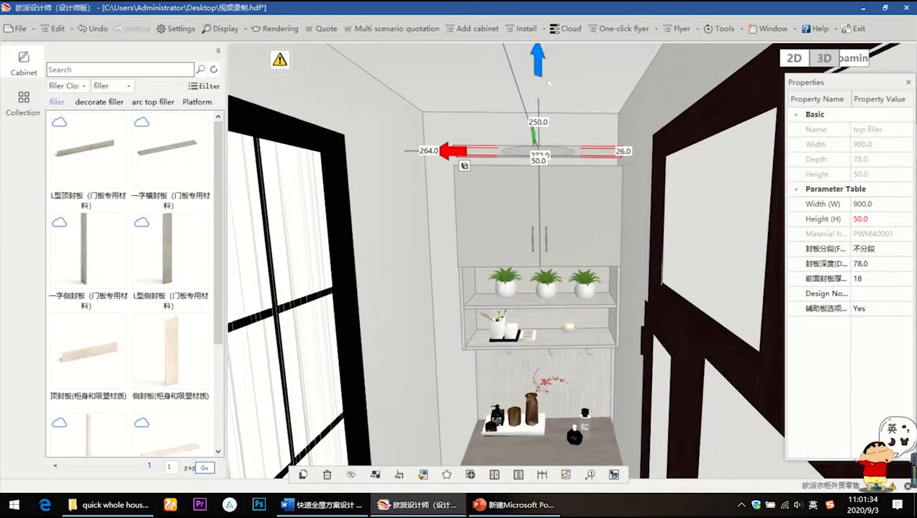
left_click(540, 86)
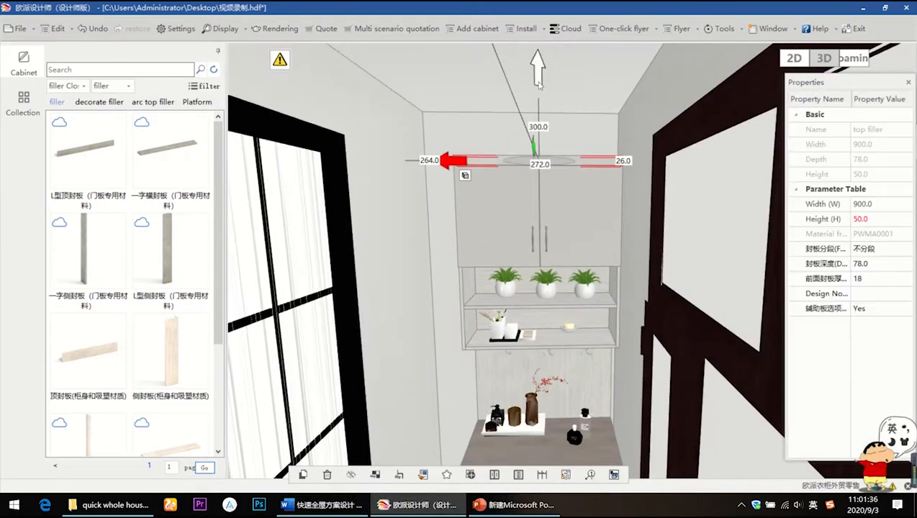
left_click(433, 268)
Set the width of the balcony's upper cabinet to 1090 mm
scroll(432, 268, "down", 2)
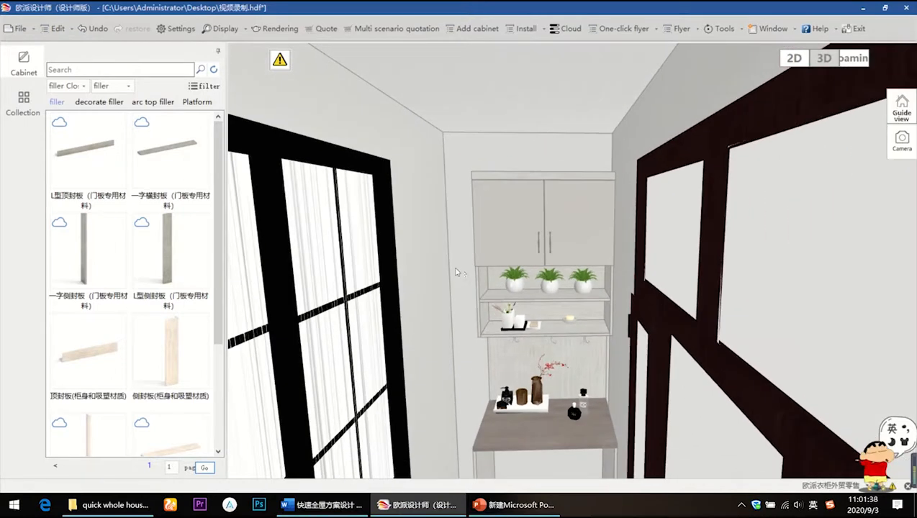
middle_click_drag(455, 268, 422, 239)
left_click_drag(423, 239, 472, 237)
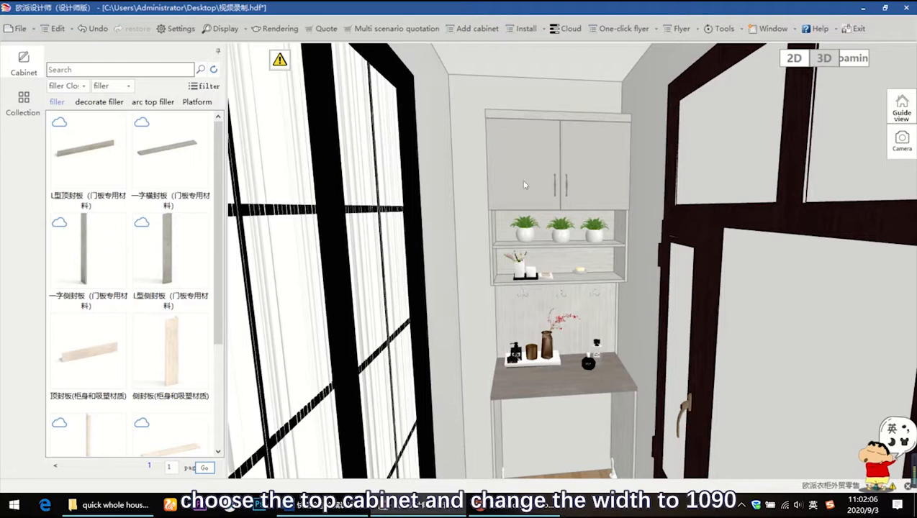
left_click(529, 171)
left_click(529, 171)
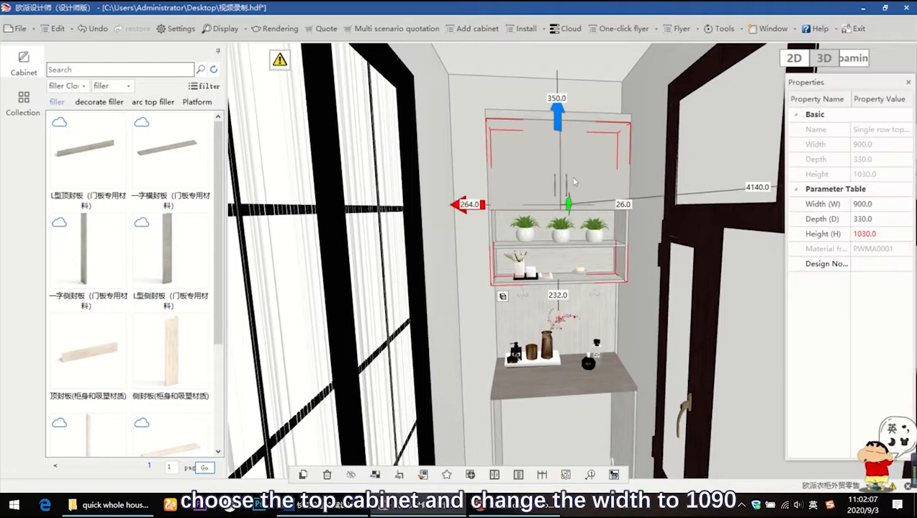
left_click(883, 204)
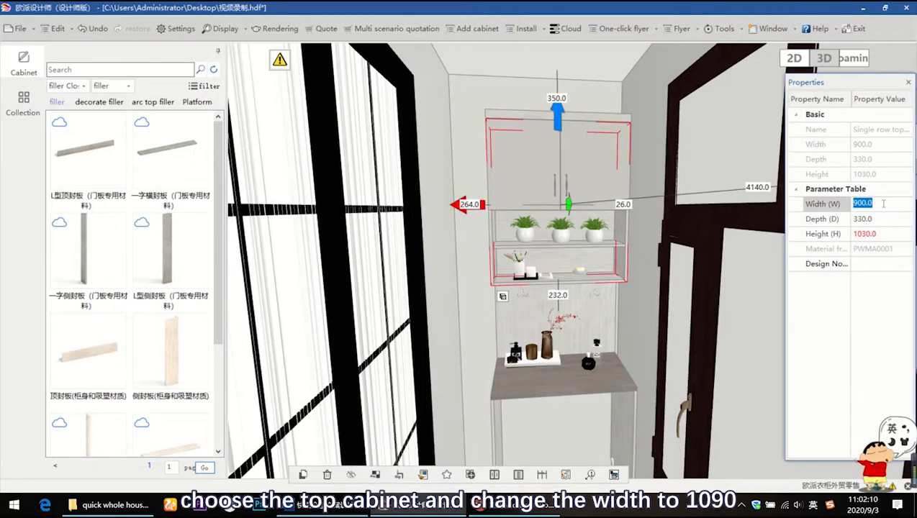
type("109")
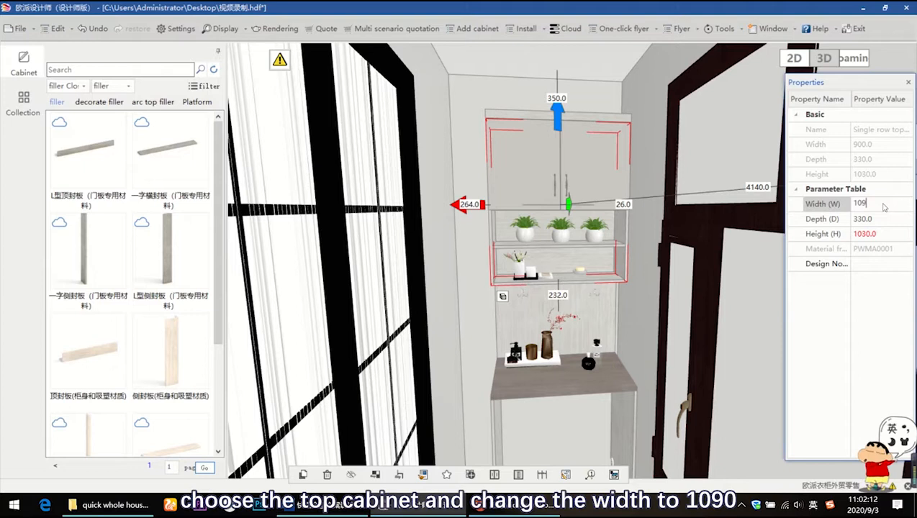
type("0")
key("Return")
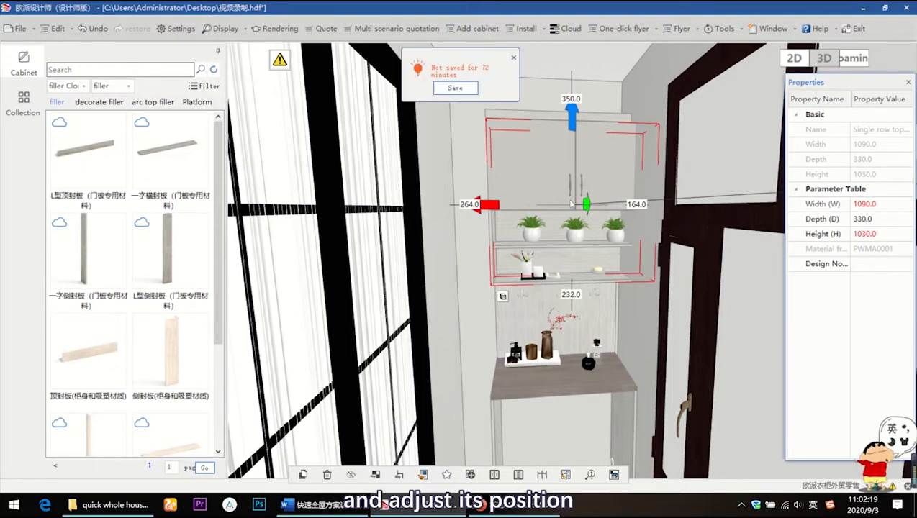
Position the upper cabinet 50 mm from the side wall by the window and dismiss the save reminder
left_click(469, 204)
type("50")
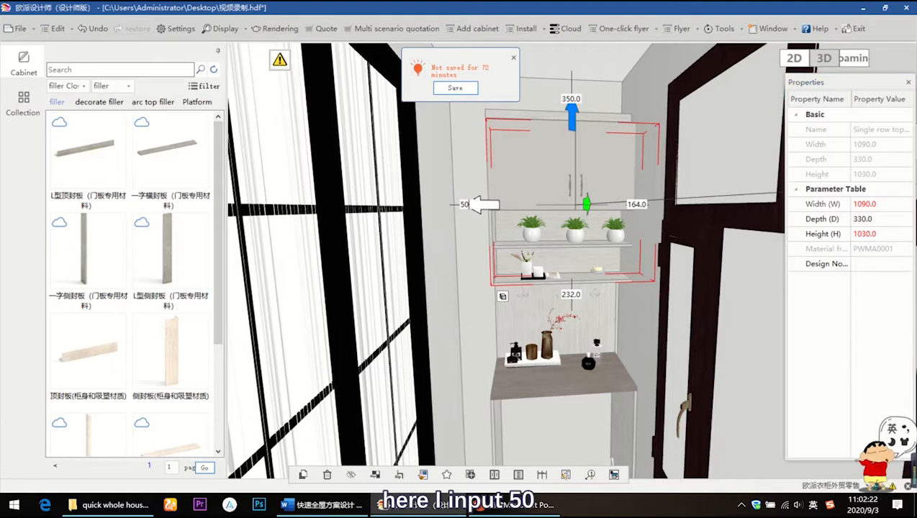
key("Return")
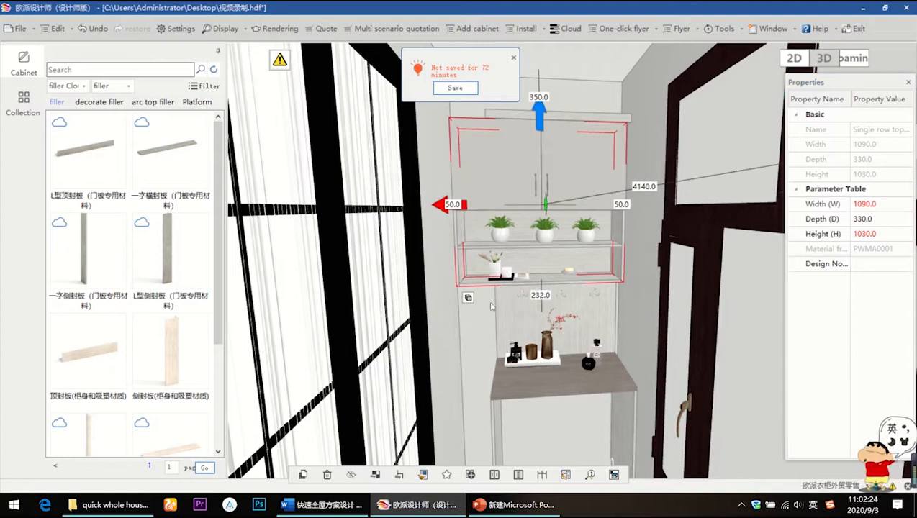
left_click(514, 56)
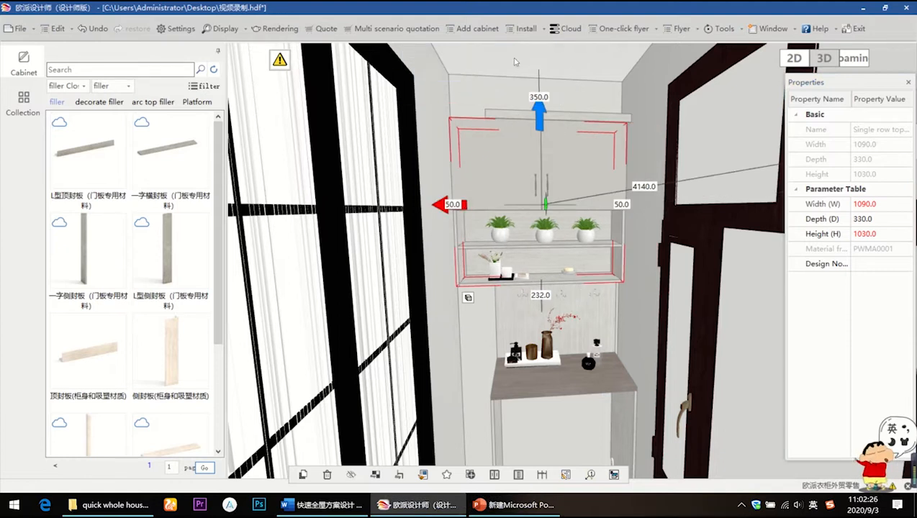
Set the balcony top filler's width to 1190 mm and shift it to span between the two side walls
left_click(504, 117)
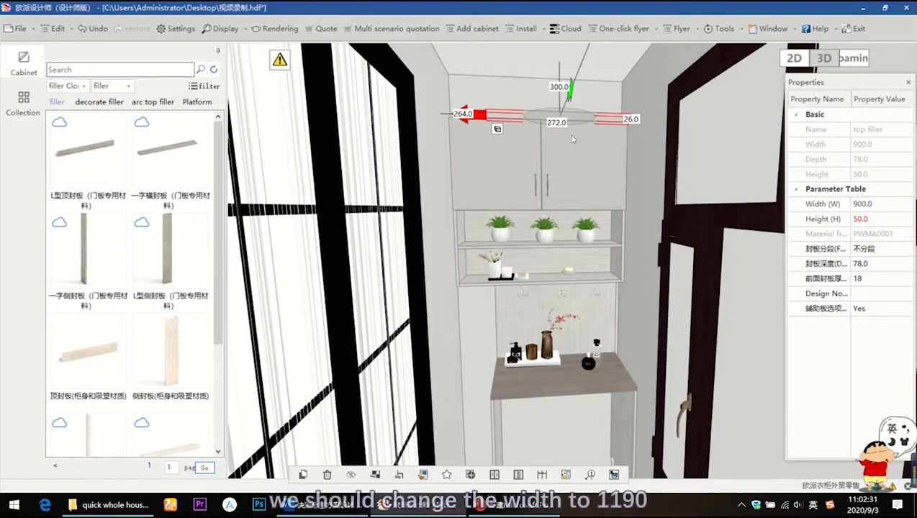
left_click(887, 204)
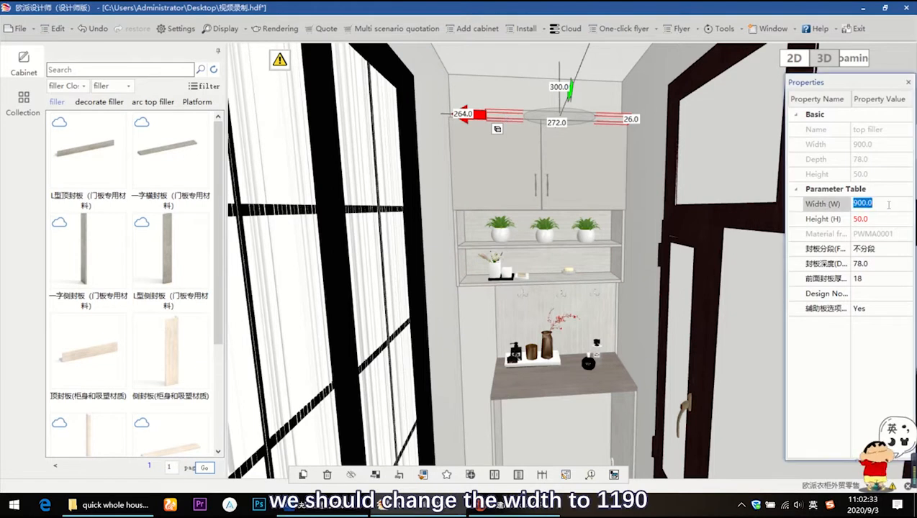
type("19")
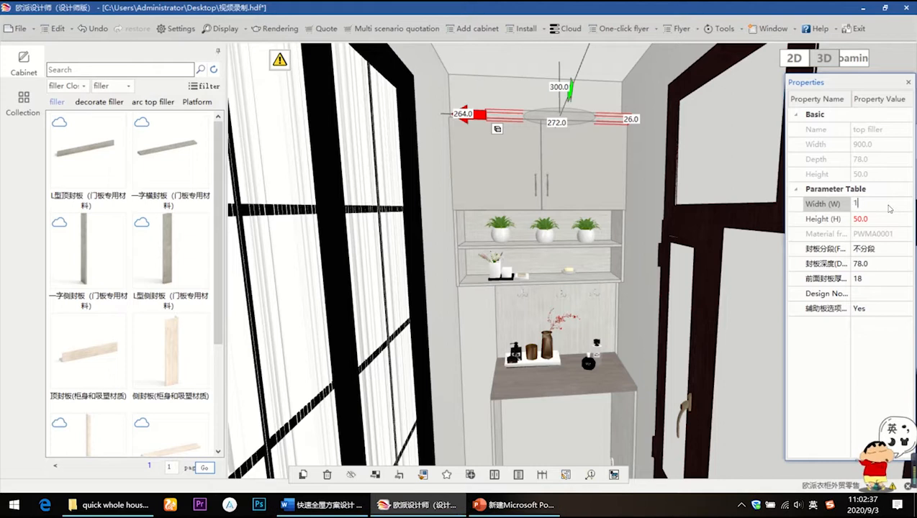
type("190.0")
key("Return")
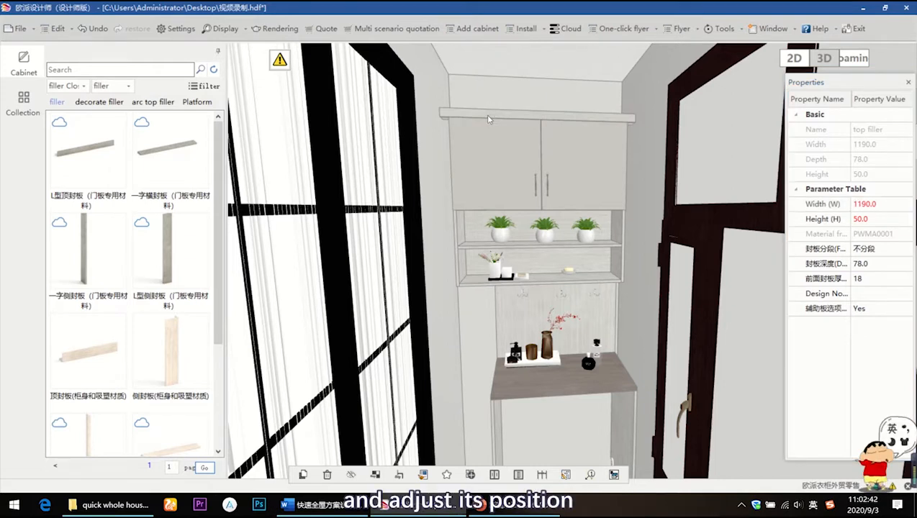
left_click(488, 119)
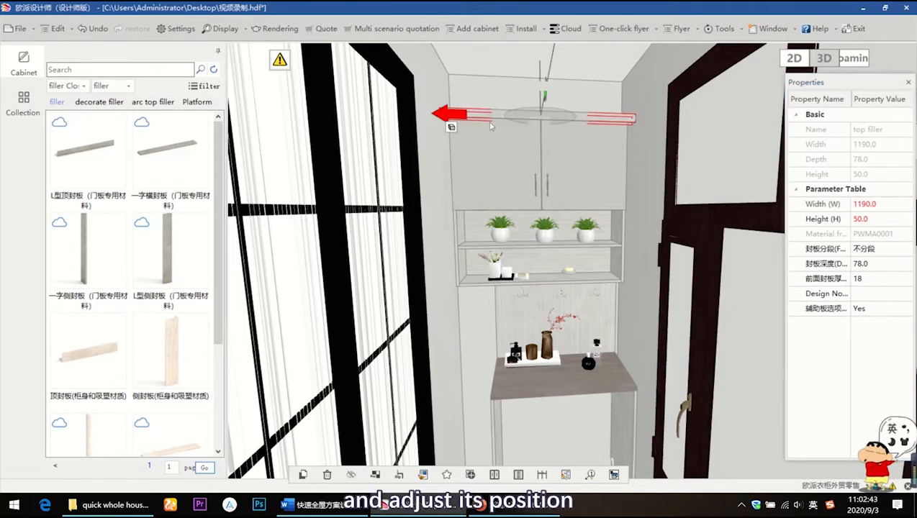
Set the width of the back panel above the desk to 1190 mm and shift it to fit between the side walls
left_click(509, 311)
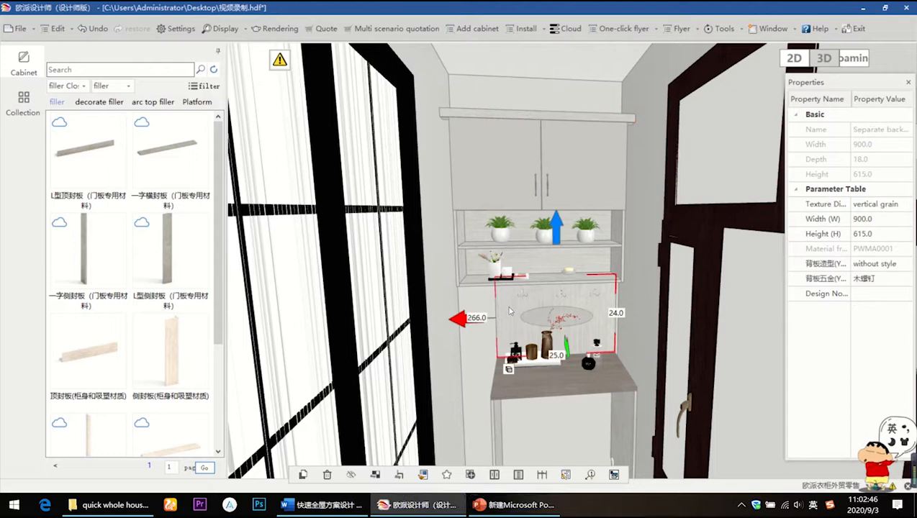
left_click(886, 221)
type("119")
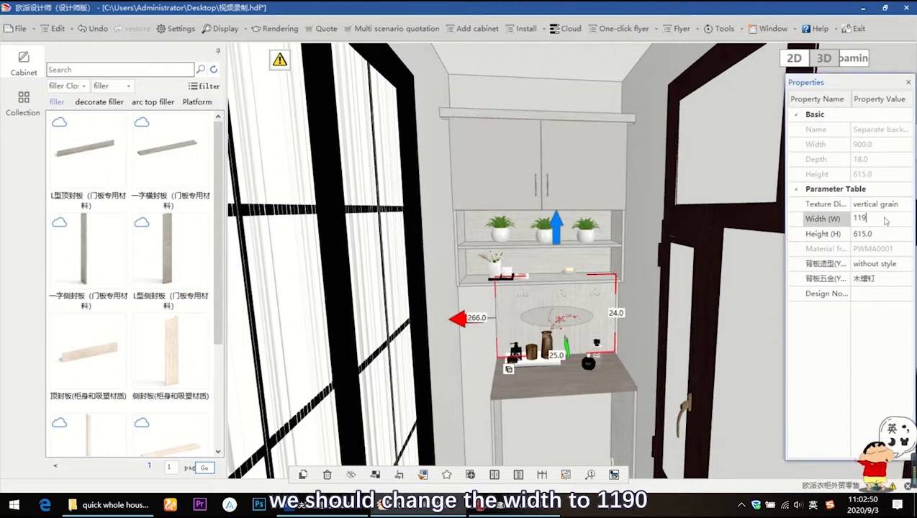
type("0")
key("Return")
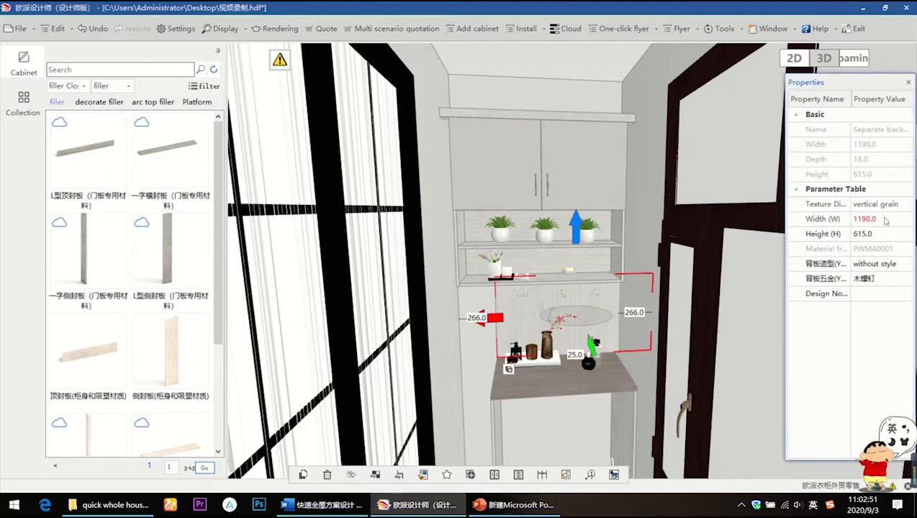
left_click(463, 322)
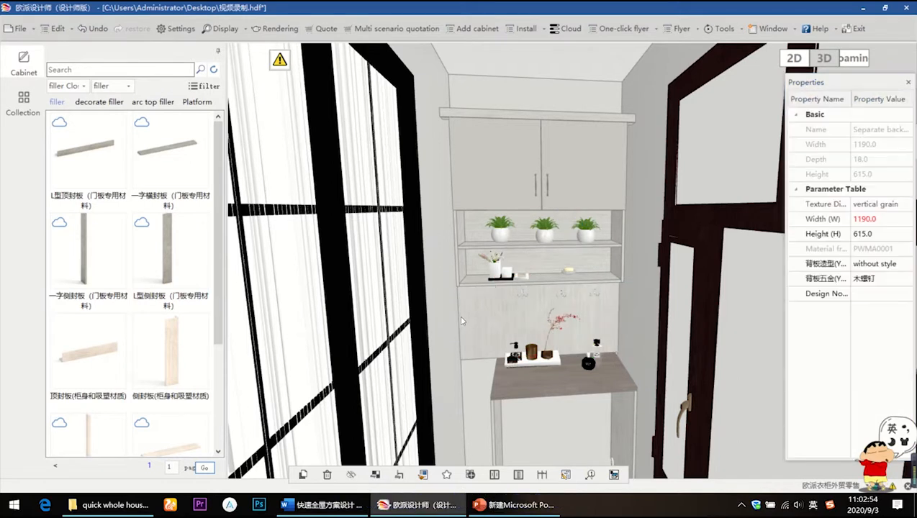
left_click(462, 322)
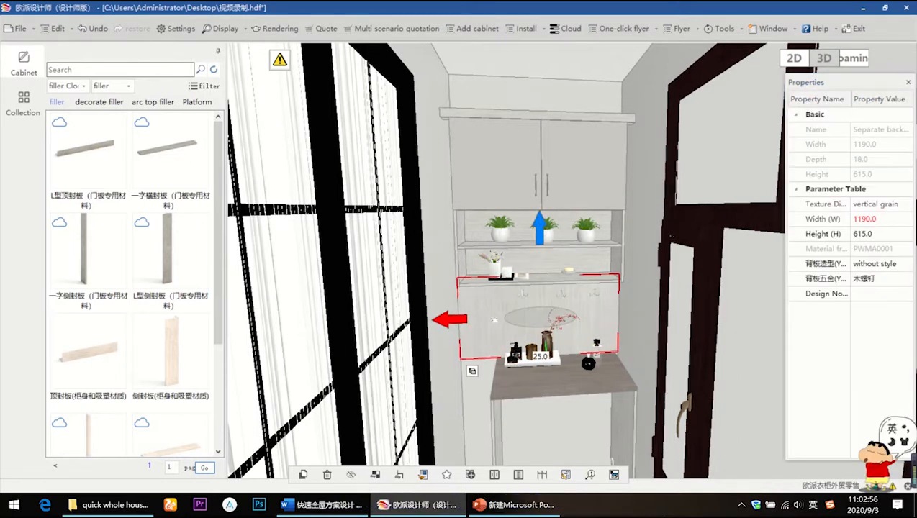
Try setting the balcony desk cabinet's width to 1090 mm and undo the change
middle_click_drag(509, 379, 493, 313)
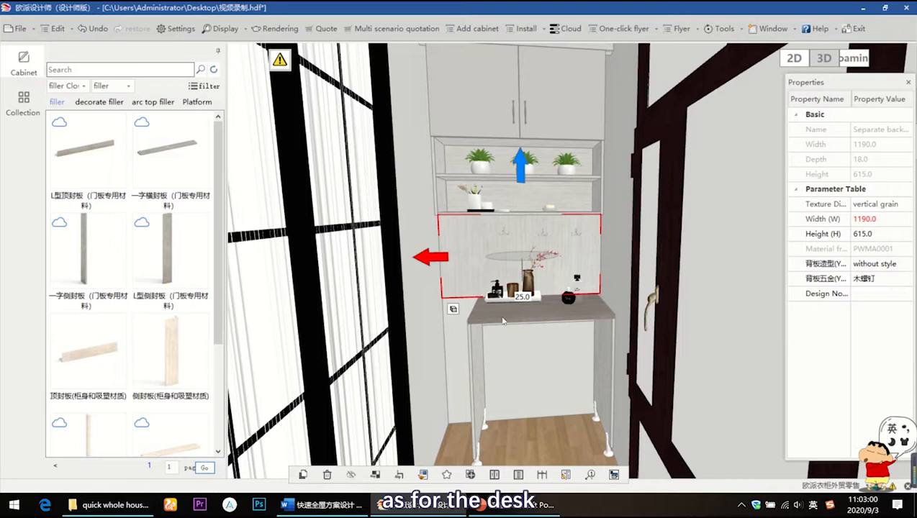
left_click(502, 319)
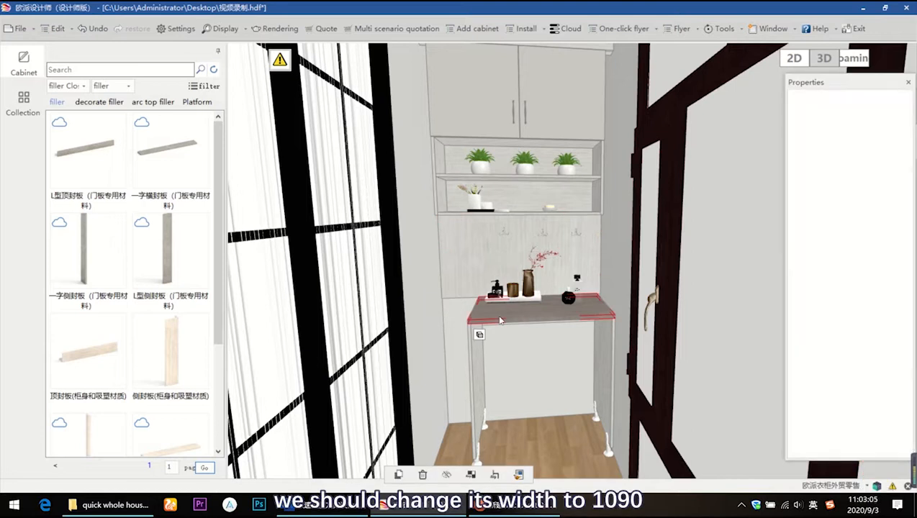
left_click(884, 204)
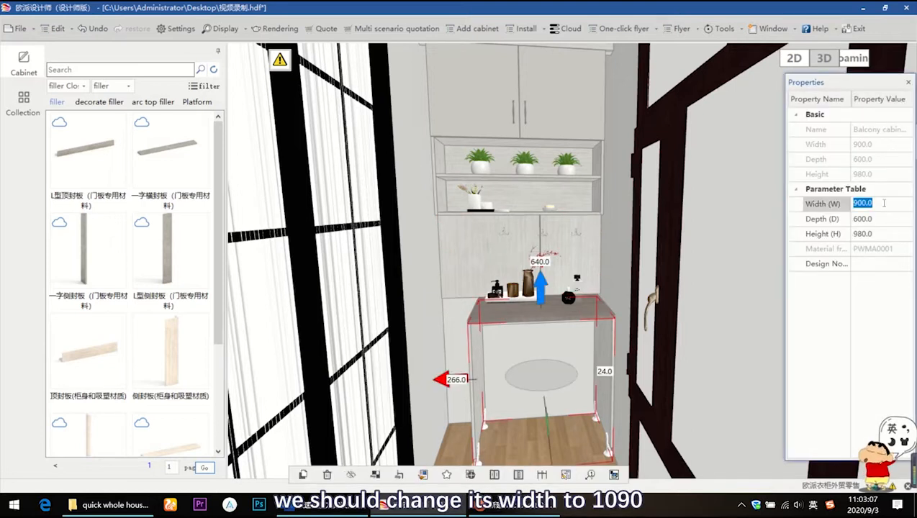
type("1090")
key("Return")
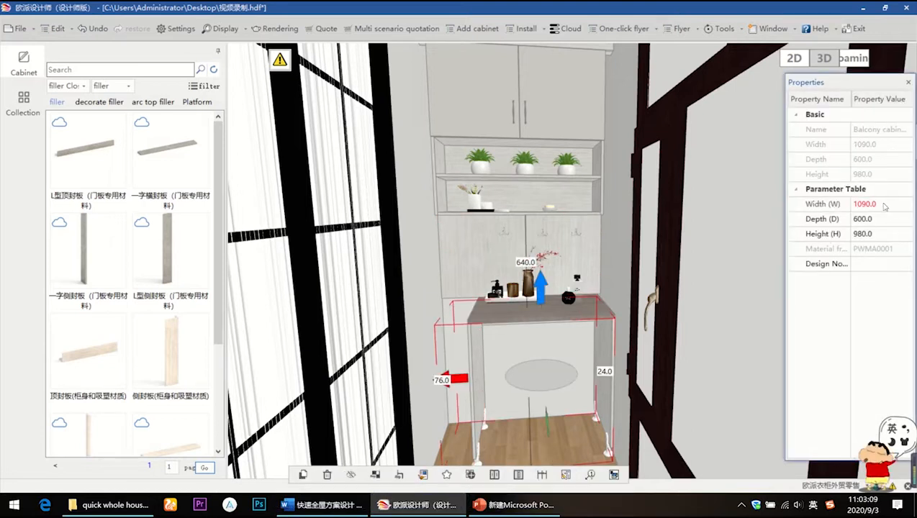
scroll(495, 306, "up", 2)
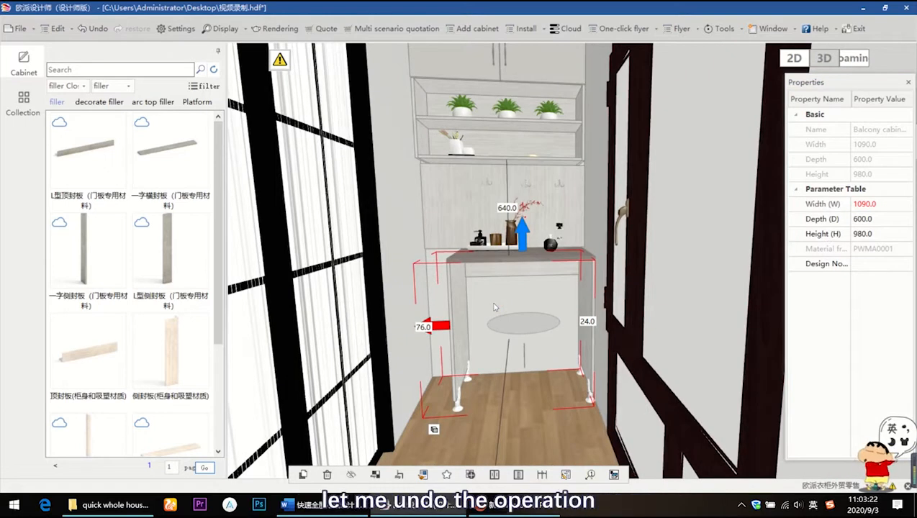
key("ctrl+z")
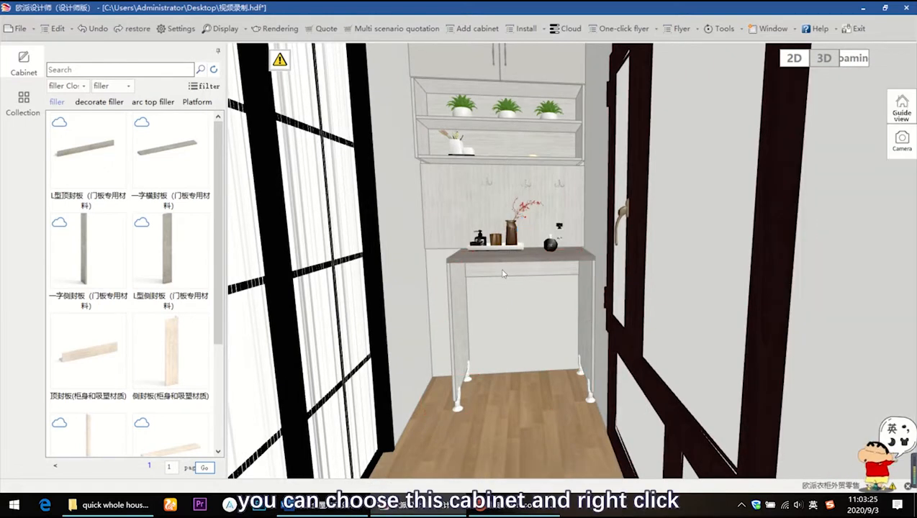
Replace the balcony desk cabinet with a desk model from the 款式二 group of the resource library
left_click(504, 274)
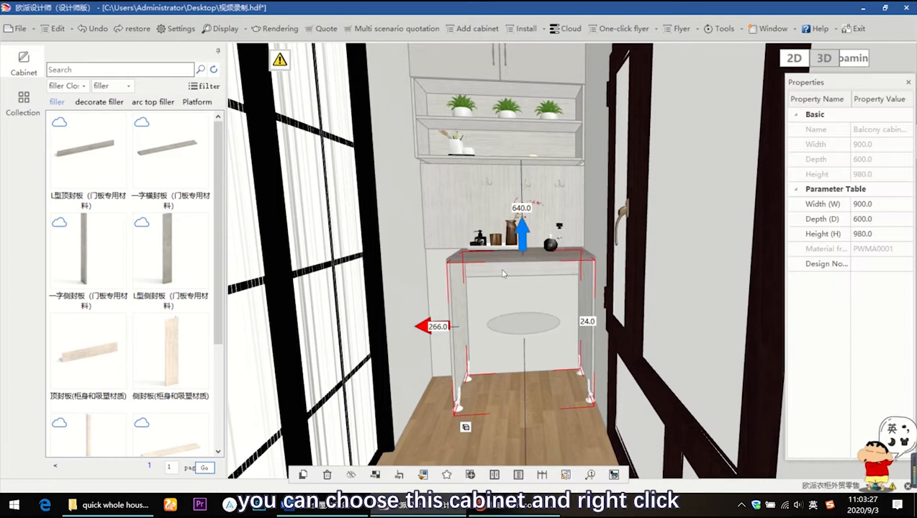
right_click(503, 273)
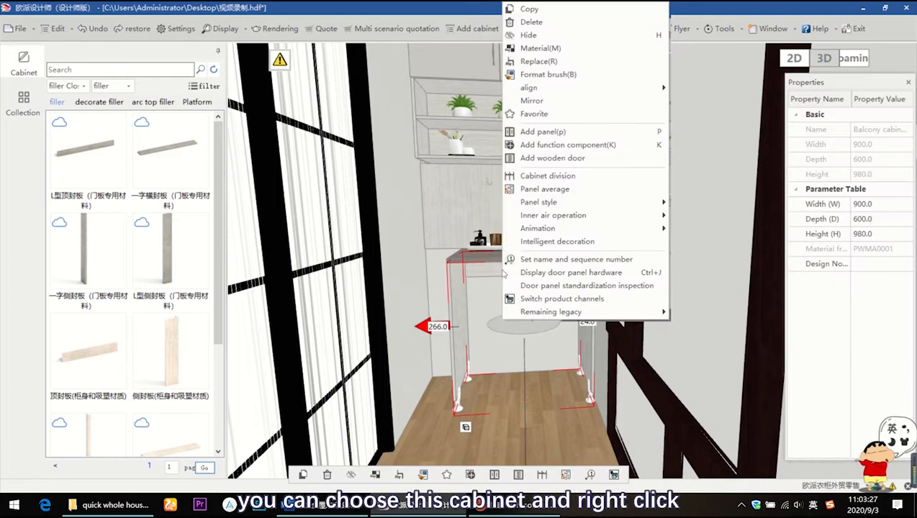
left_click(548, 62)
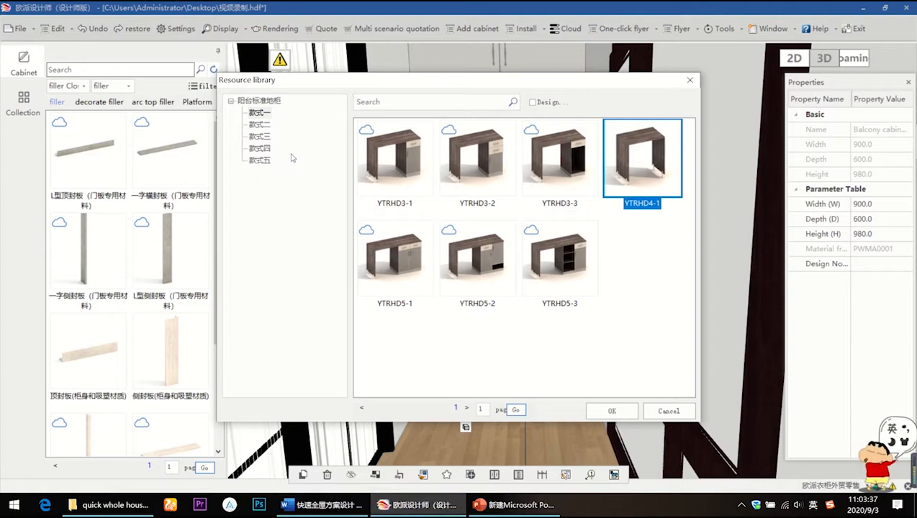
left_click(260, 125)
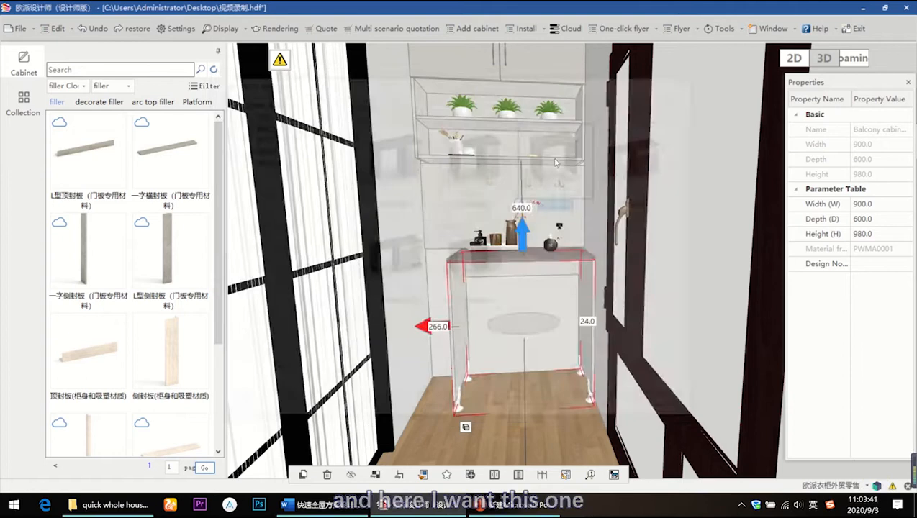
Set the replaced balcony desk cabinet's width to 1090 mm
left_click(880, 203)
type("1")
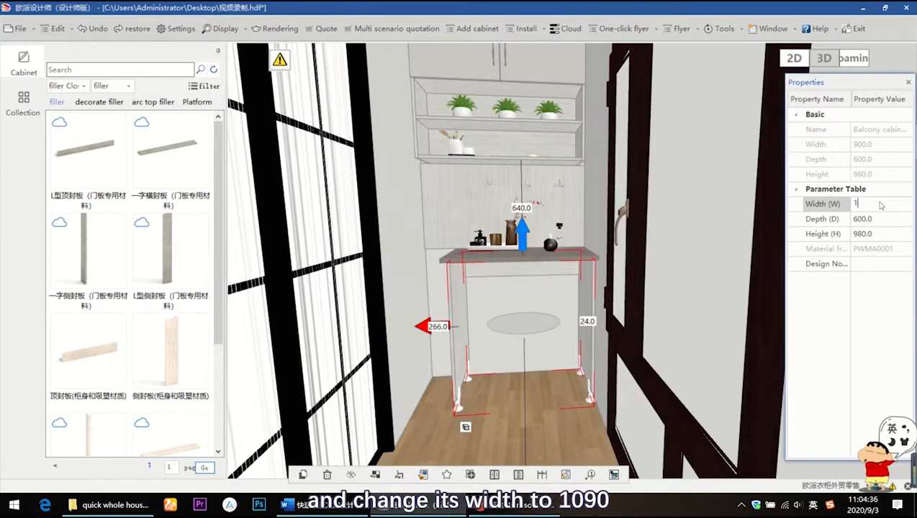
type("090")
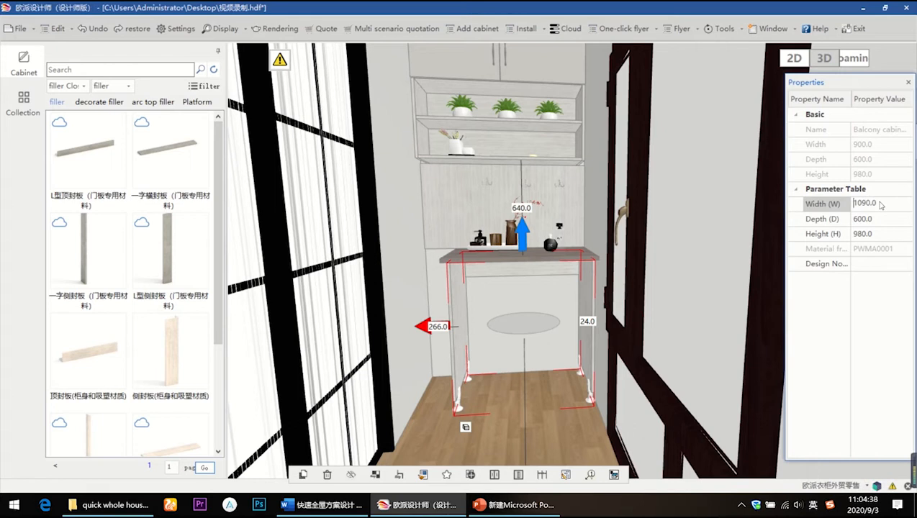
key("Return")
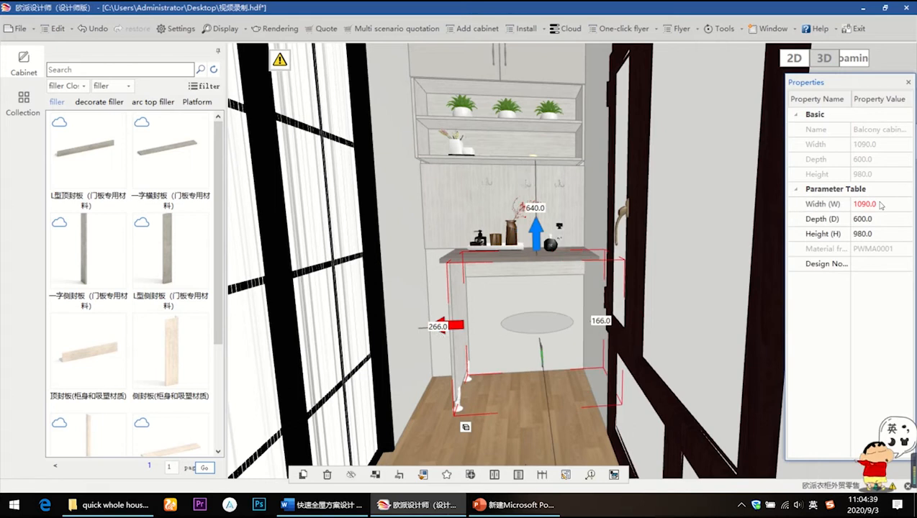
Position the balcony desk cabinet 50 mm from the side wall by the window and deselect it
left_click(437, 326)
type("50")
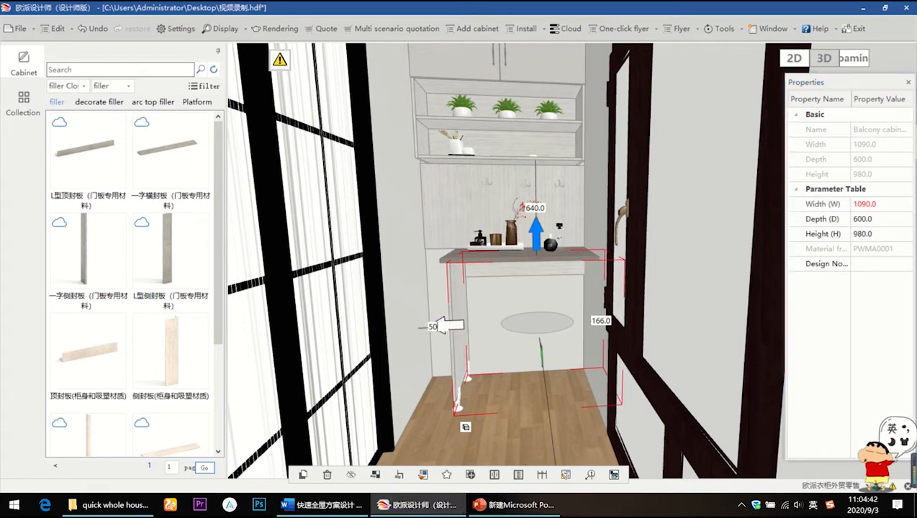
key("Return")
left_click(438, 422)
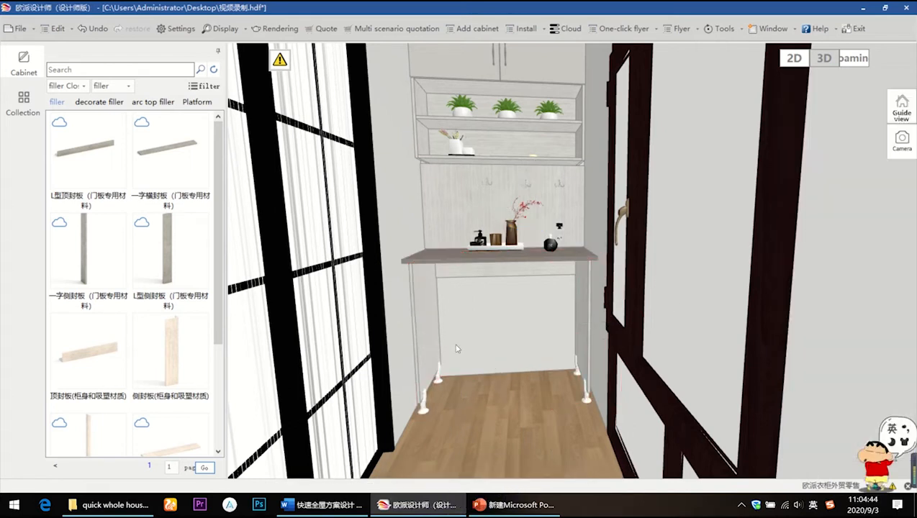
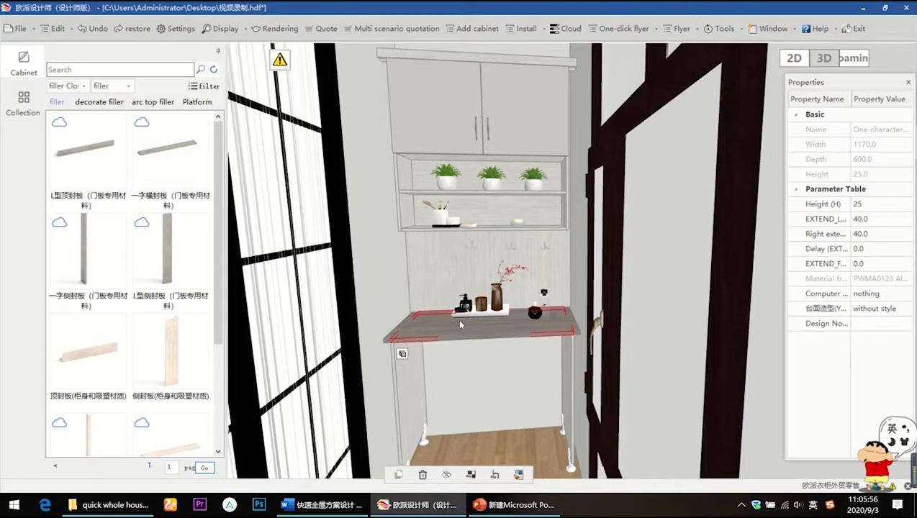
Set the desk countertop's left and right extensions to 50 mm each and deselect it
left_click(880, 219)
type("50")
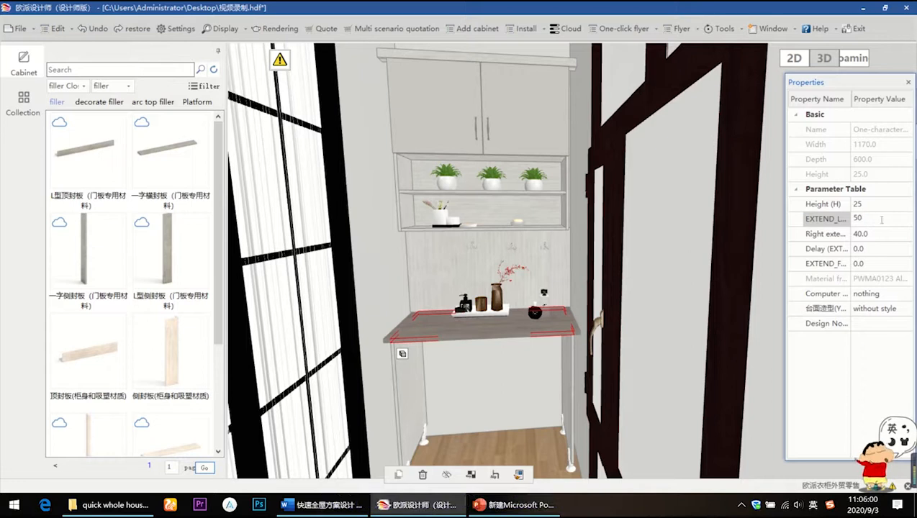
key("Return")
left_click(876, 234)
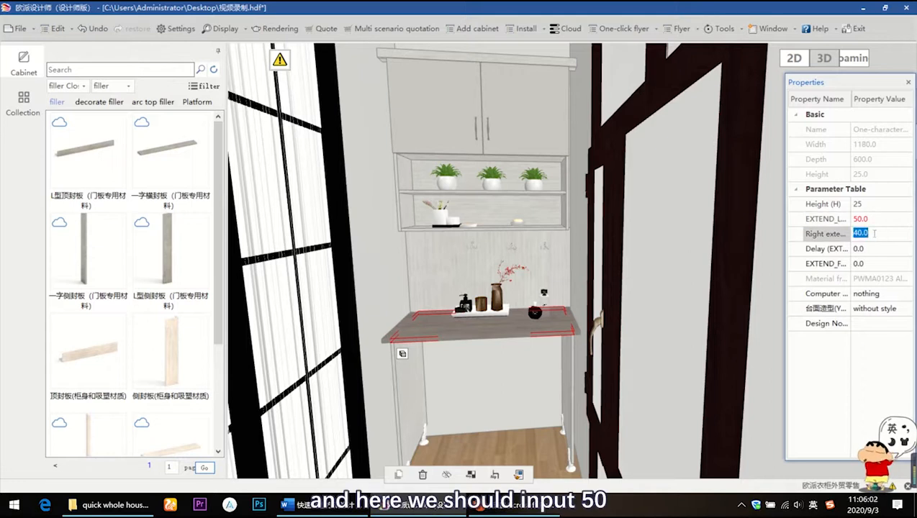
type("50")
key("Return")
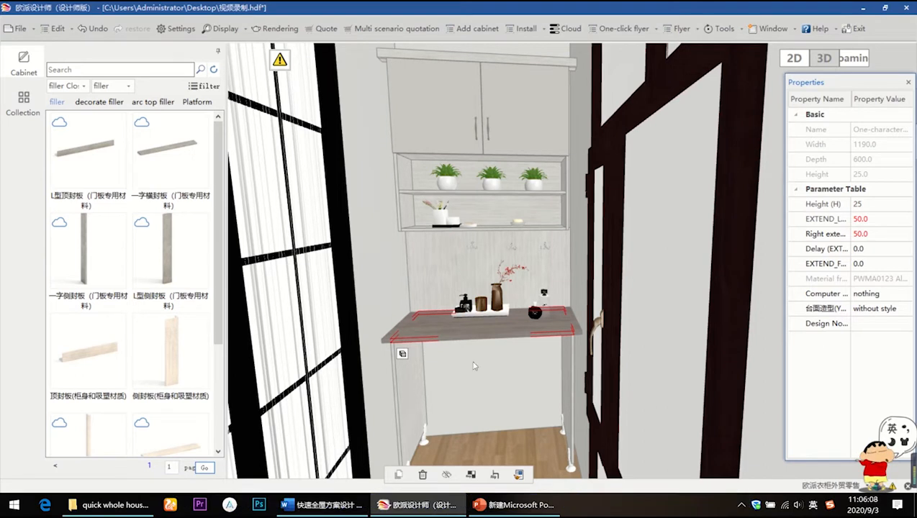
left_click(475, 415)
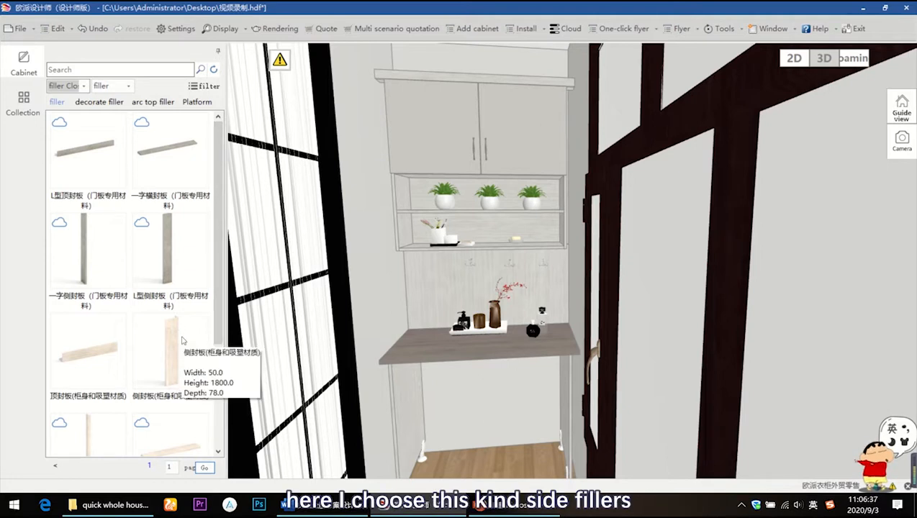
Add a 侧封板(柜身和吸塑材质) side filler to each side of the balcony's upper cabinet
left_click_drag(180, 343, 400, 208)
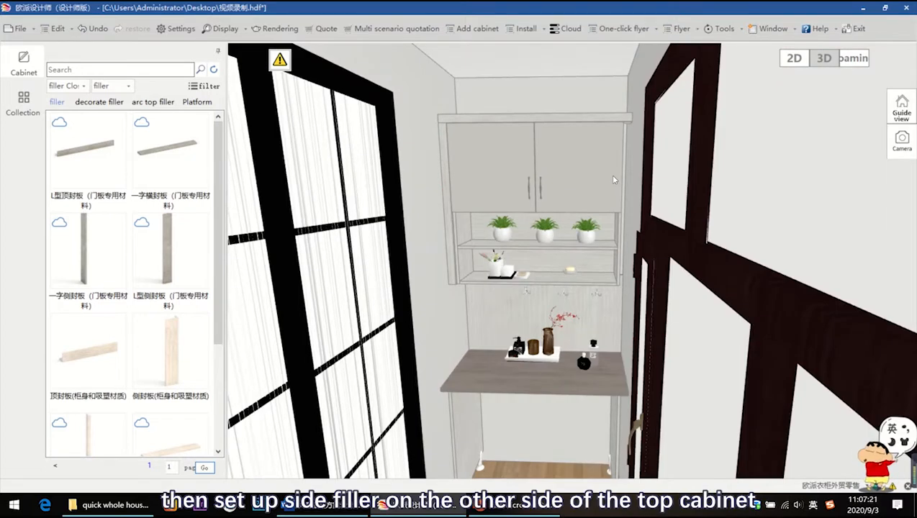
left_click_drag(170, 350, 618, 247)
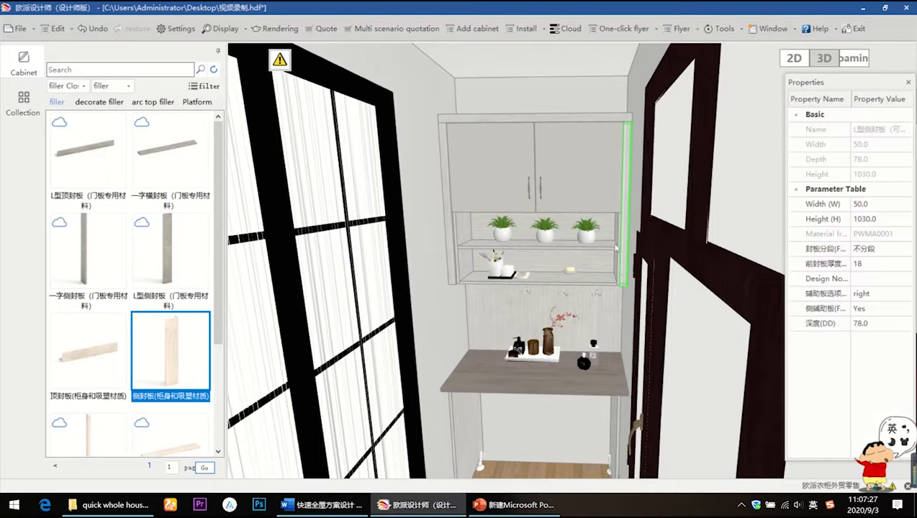
left_click(437, 311)
Place a 侧封板(柜身和吸塑材质) side filler beside the desk's side panel nearest the black-framed window
scroll(599, 320, "up", 5)
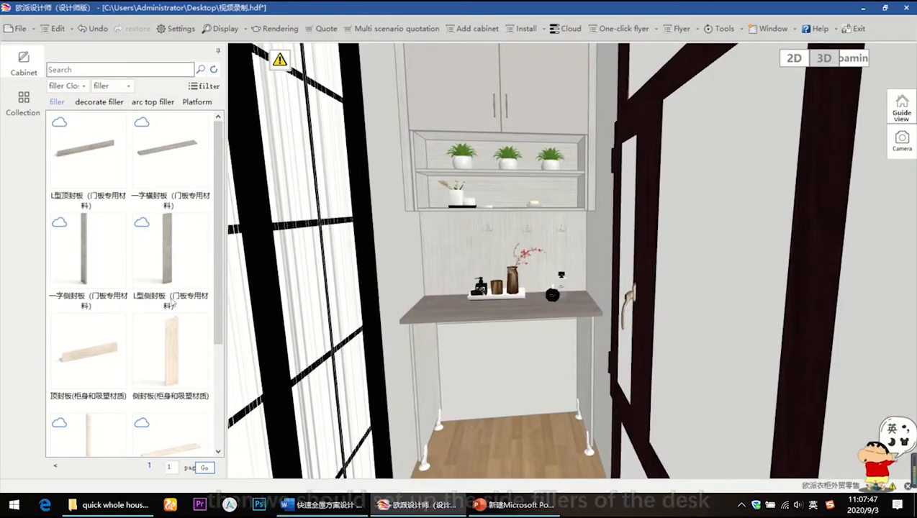
left_click(163, 336)
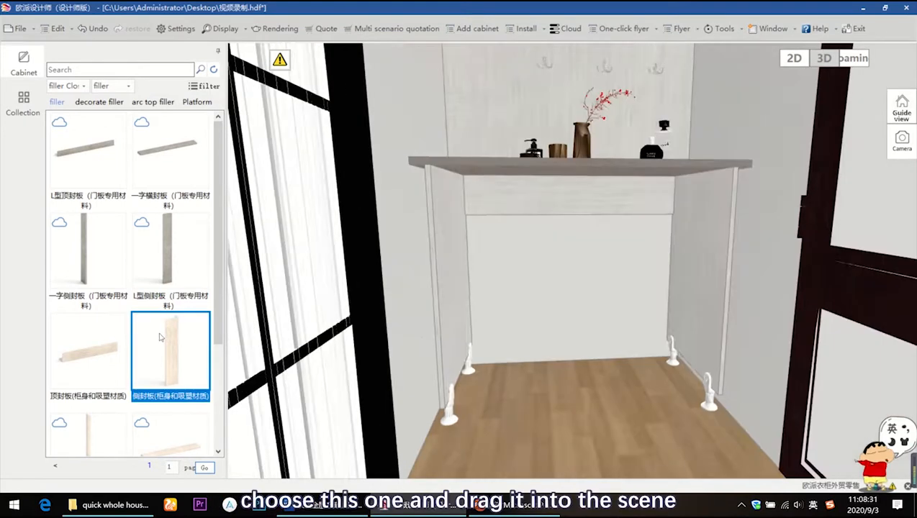
left_click_drag(161, 337, 433, 398)
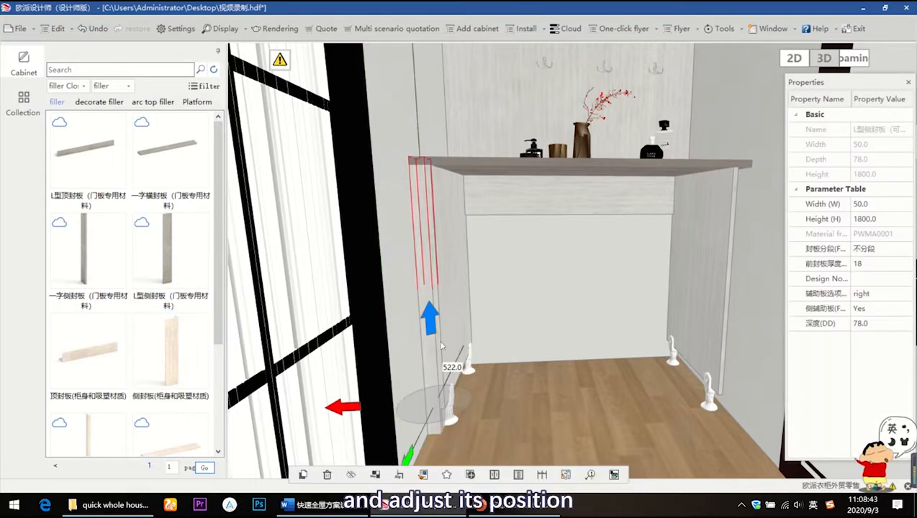
Set the height of the desk's window-side filler to 880 mm
left_click(838, 288)
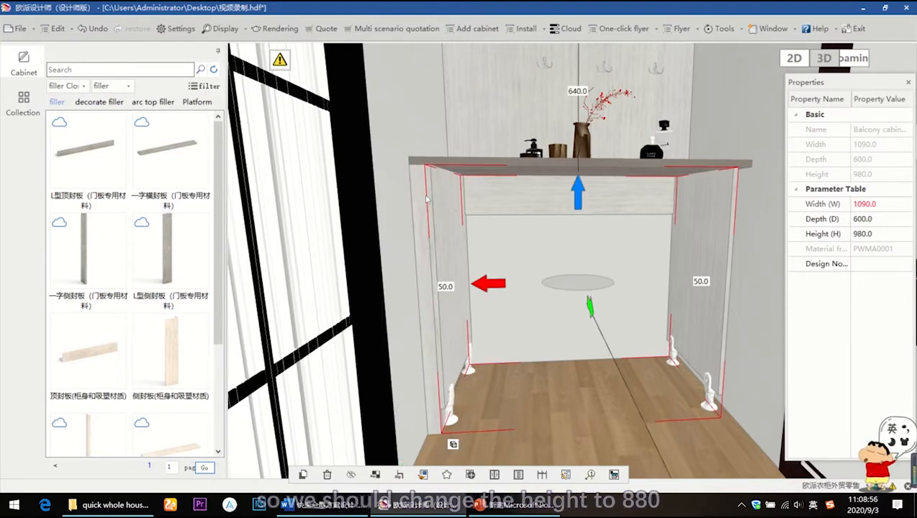
left_click(420, 192)
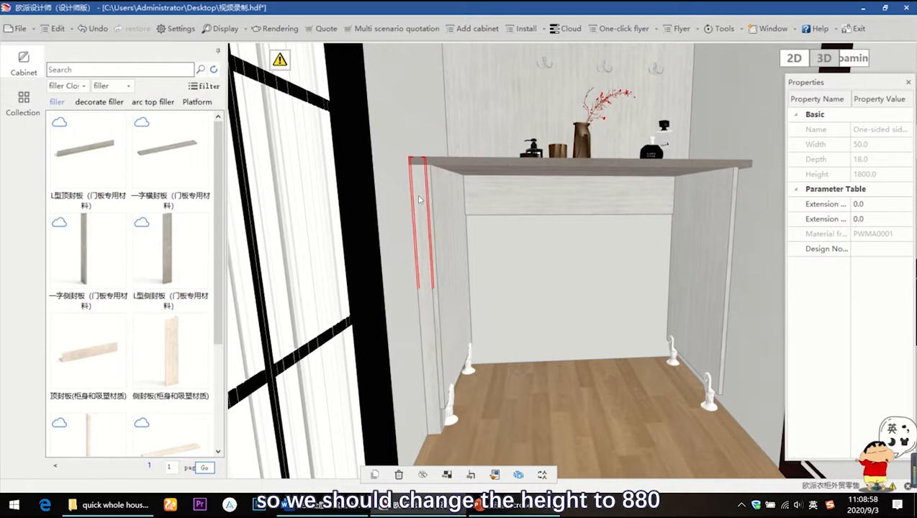
left_click(420, 199)
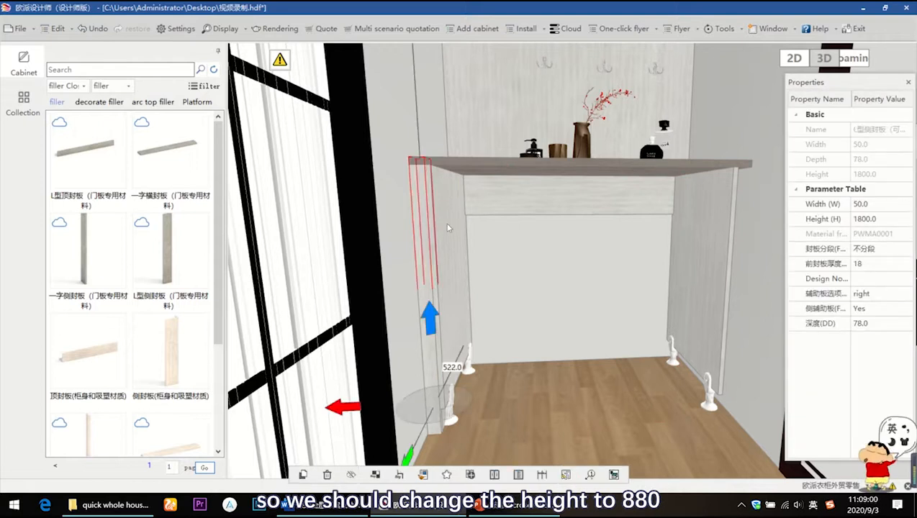
left_click(882, 219)
type("8")
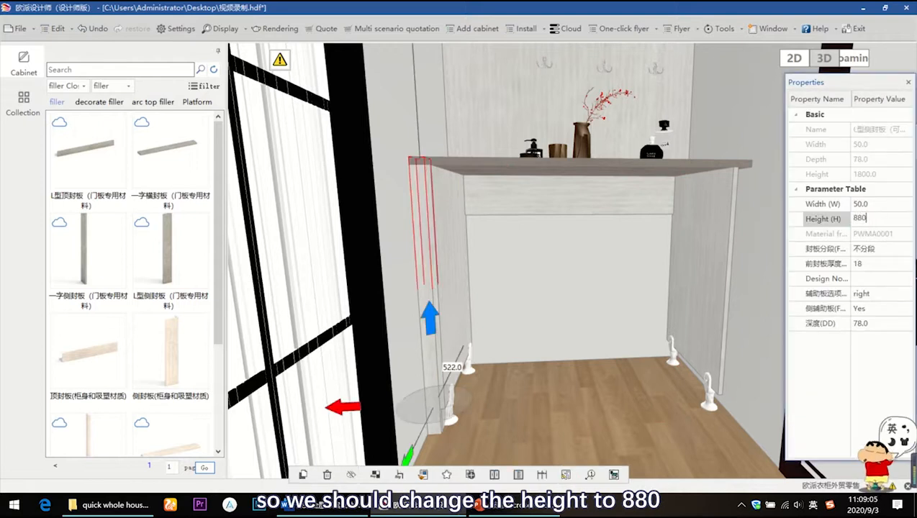
type("80")
key("Return")
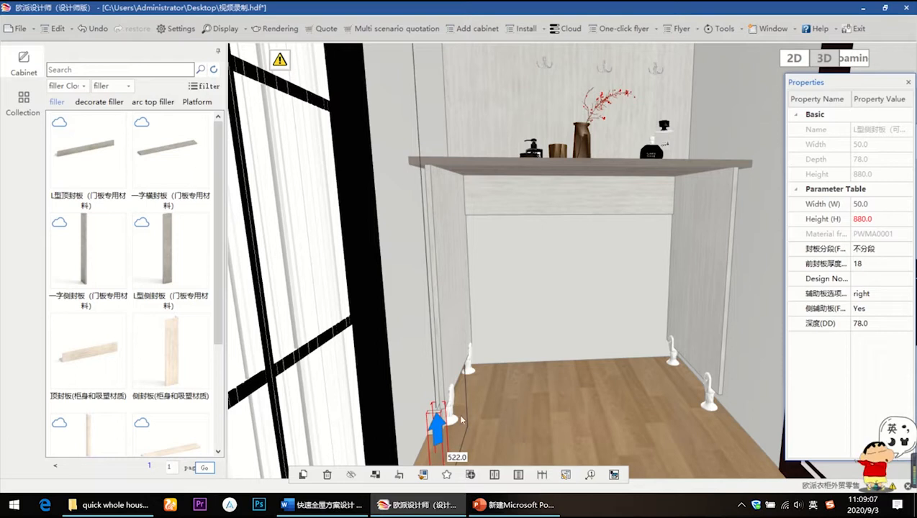
Raise the desk's window-side filler beneath the countertop and set its distance from the floor to 100 mm
left_click_drag(441, 425, 425, 226)
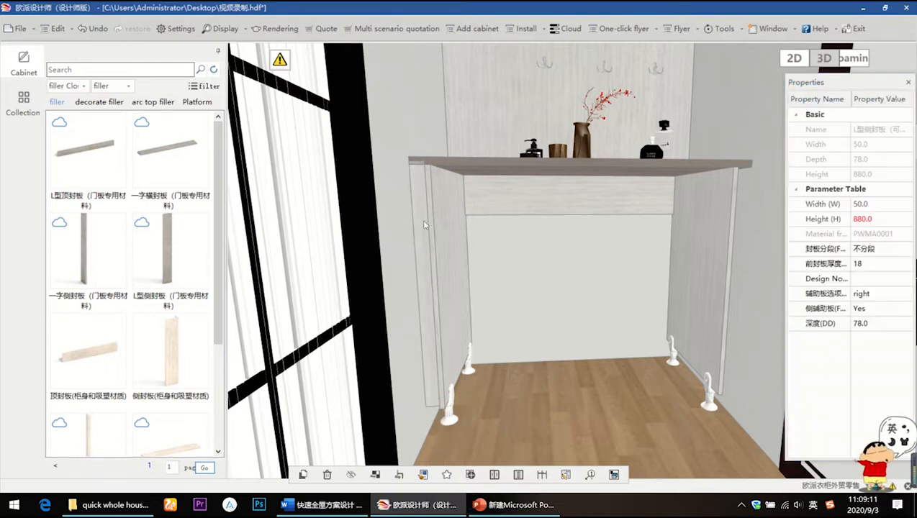
left_click(433, 414)
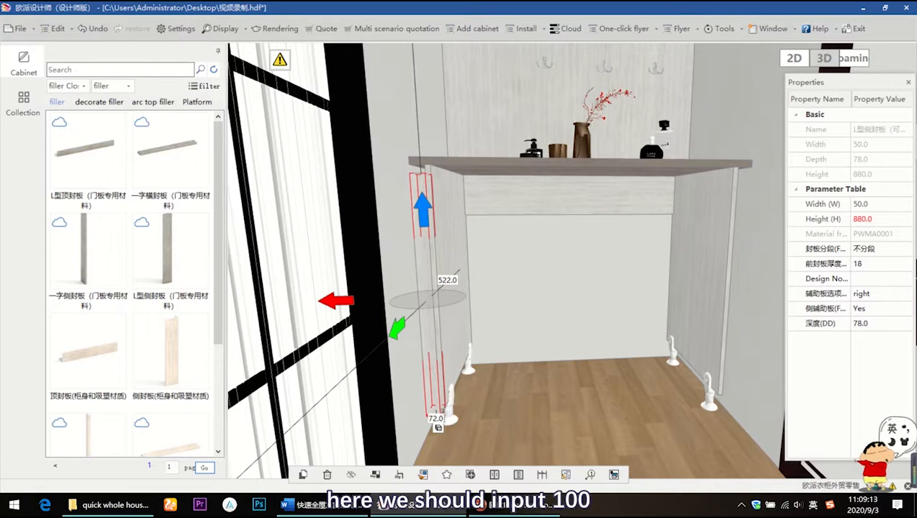
left_click(436, 420)
type("100")
key("Return")
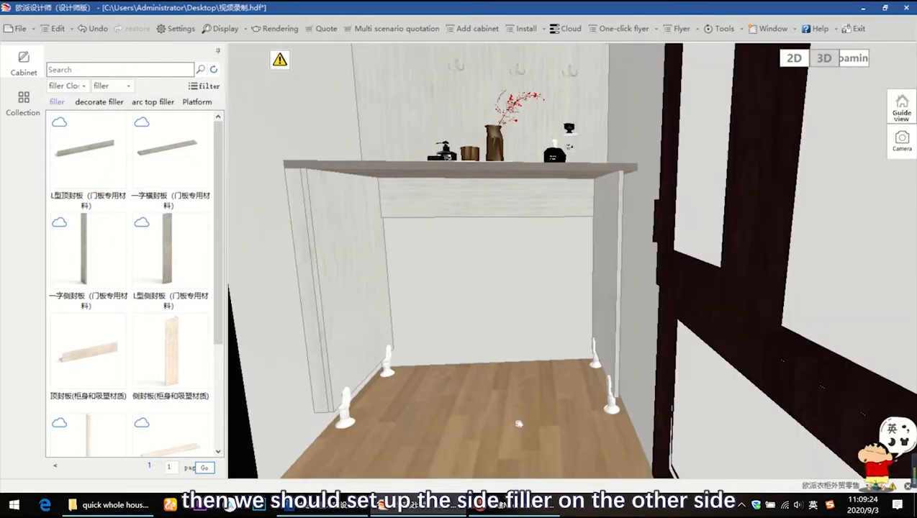
Place another 侧封板(柜身和吸塑材质) filler at the desk's brown-door side and move it into the gap beside the side panel
left_click_drag(517, 424, 469, 431)
left_click(187, 347)
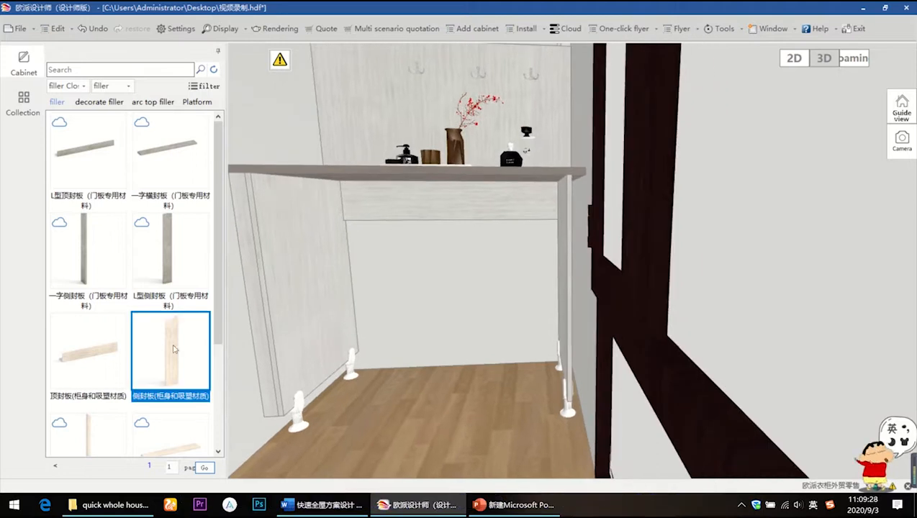
left_click_drag(173, 349, 580, 350)
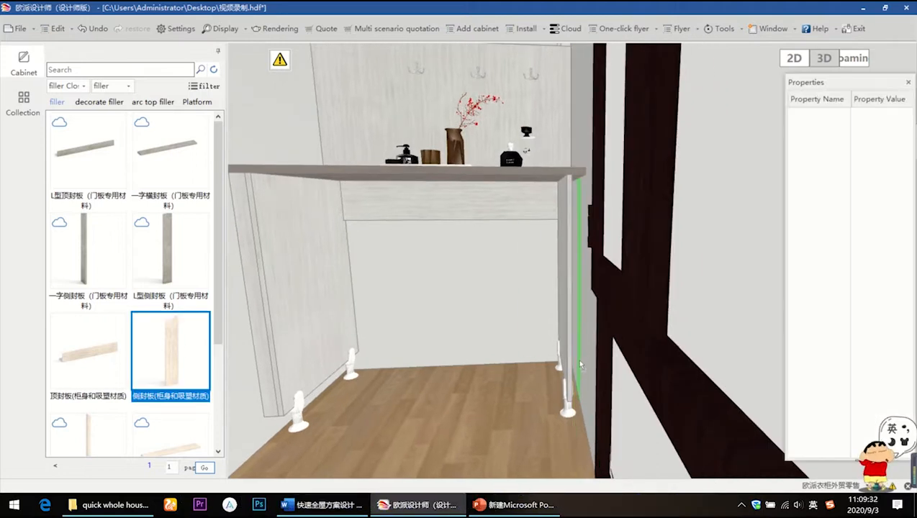
left_click_drag(580, 386, 580, 386)
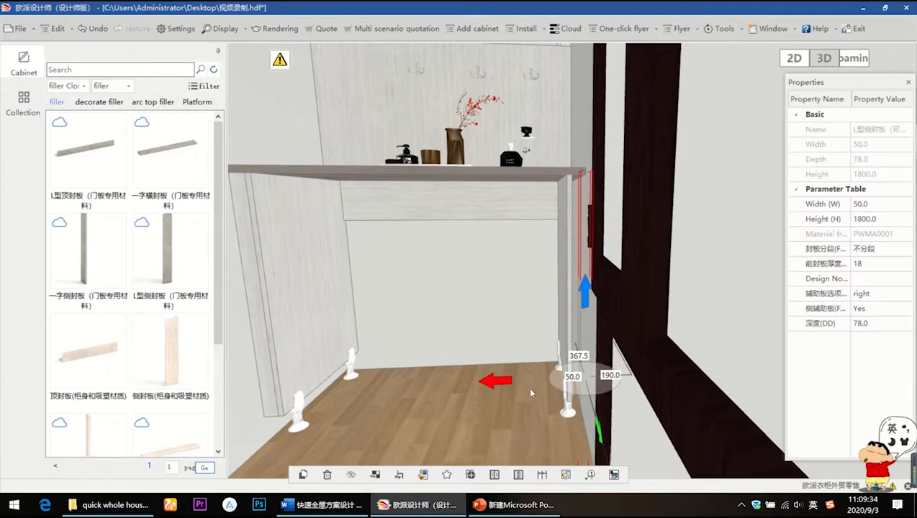
left_click(496, 384)
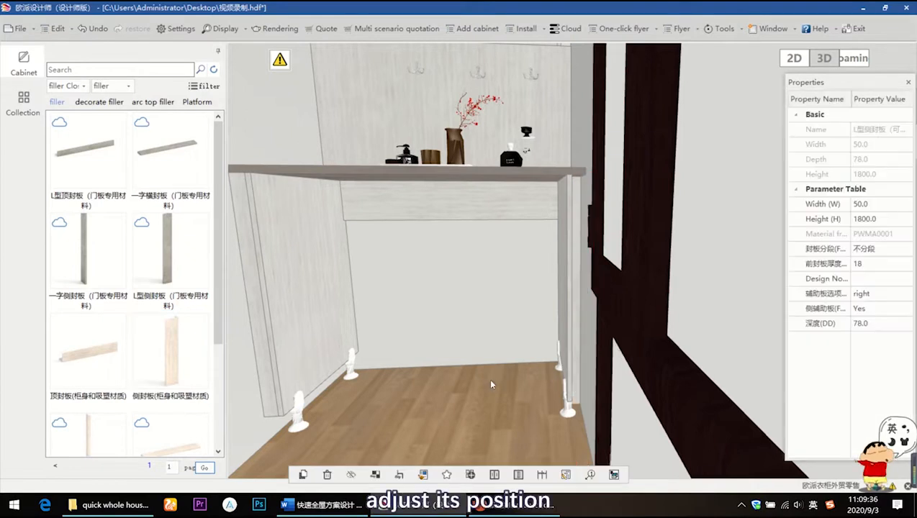
left_click_drag(491, 381, 491, 382)
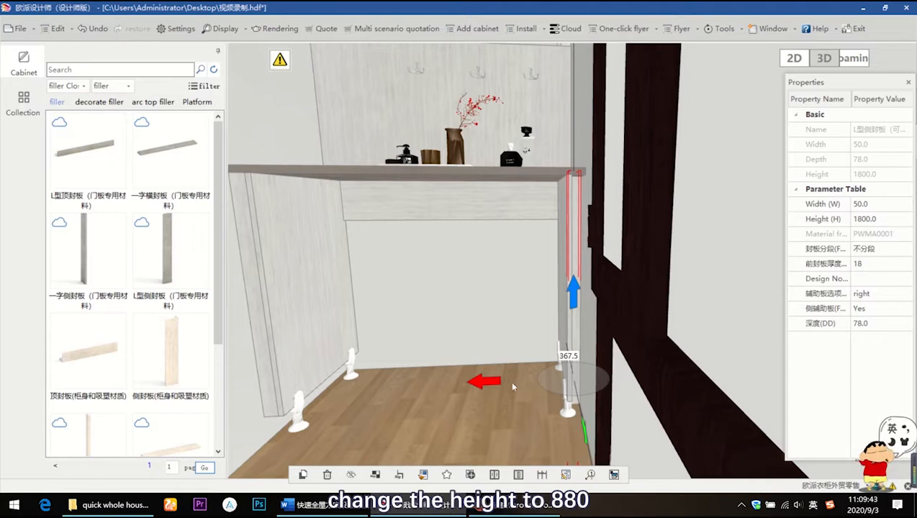
Set the door-side filler's height to 880 mm and raise it up toward the countertop
left_click(878, 219)
type("880")
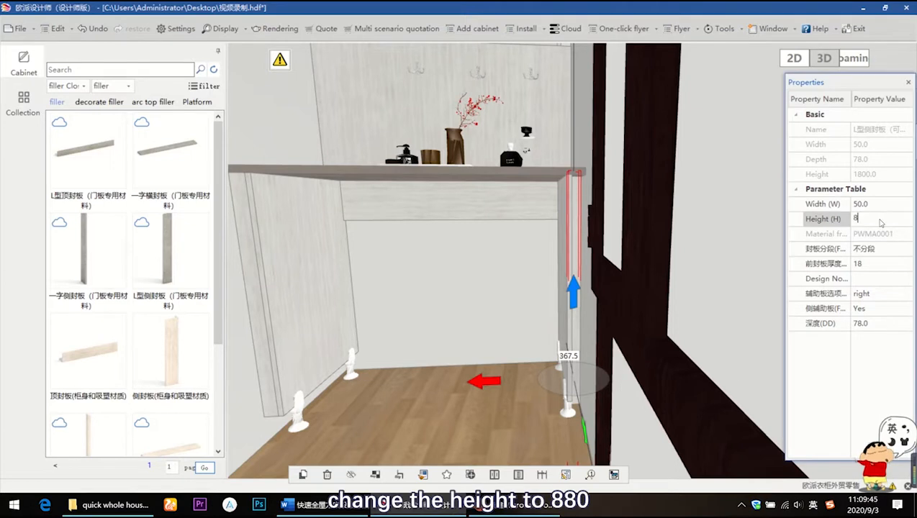
key("Return")
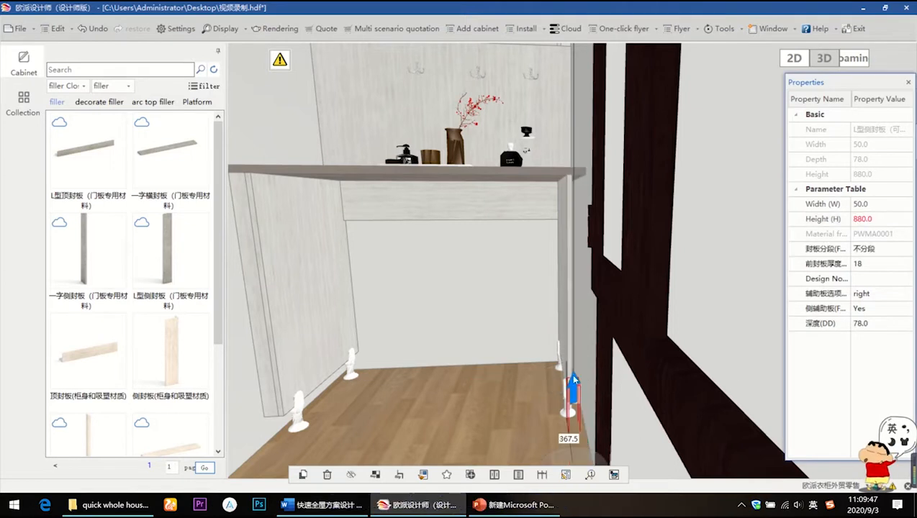
left_click_drag(573, 388, 582, 203)
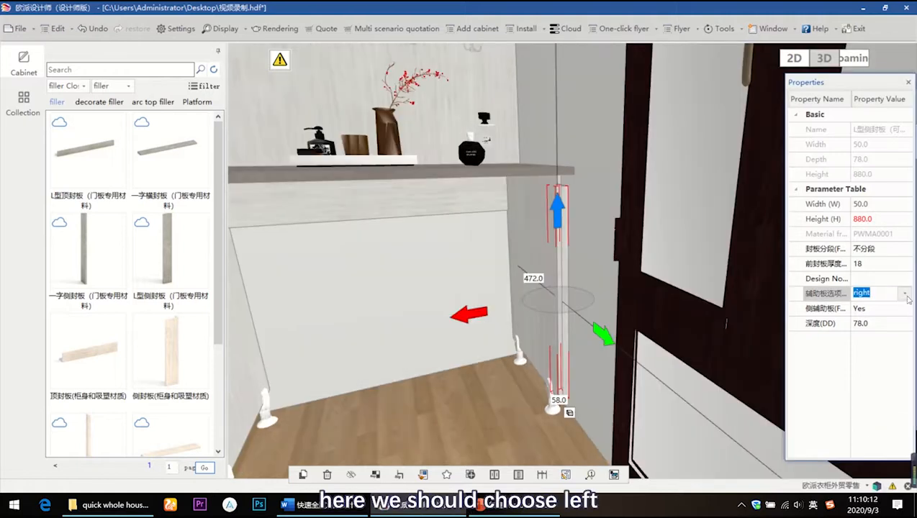
Change the door-side filler's auxiliary panel option to Left and set its distance from the floor to 100 mm
left_click(906, 294)
left_click(868, 308)
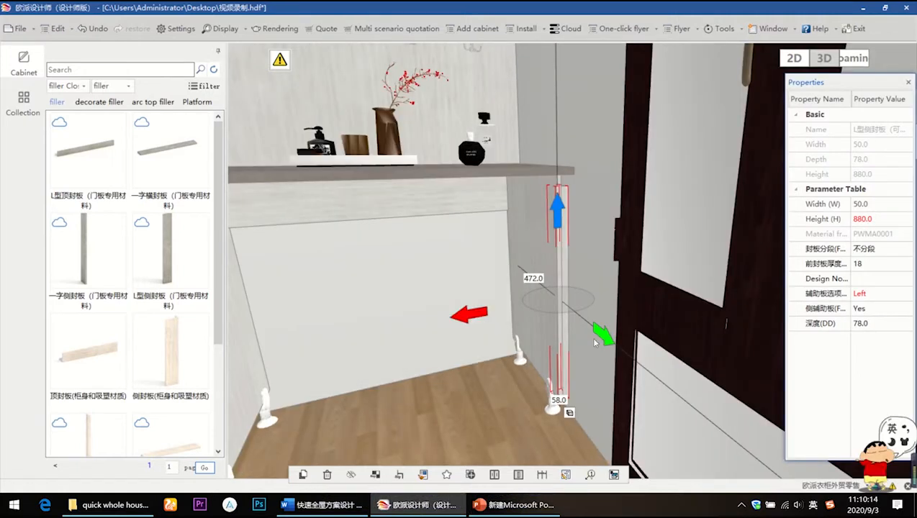
left_click(558, 399)
type("1090.0")
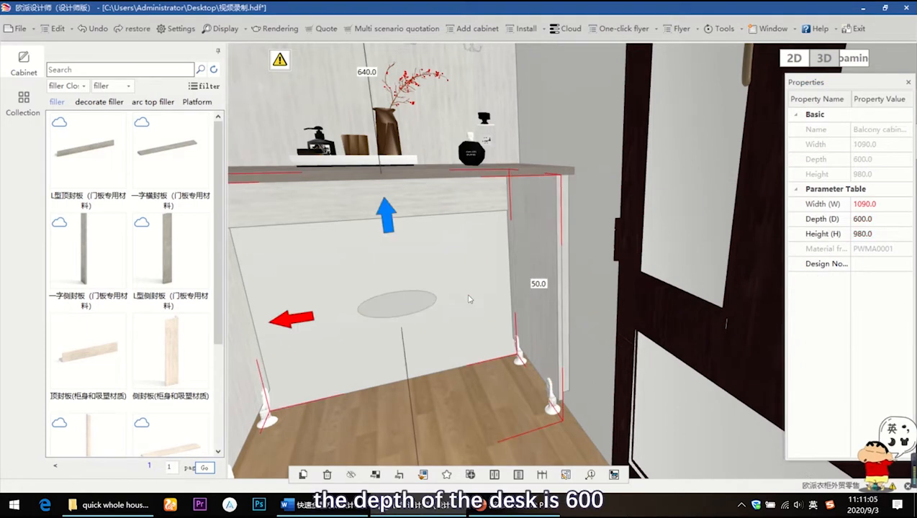
Position the door-side filler 512 mm from the back wall and deselect it
left_click(564, 264)
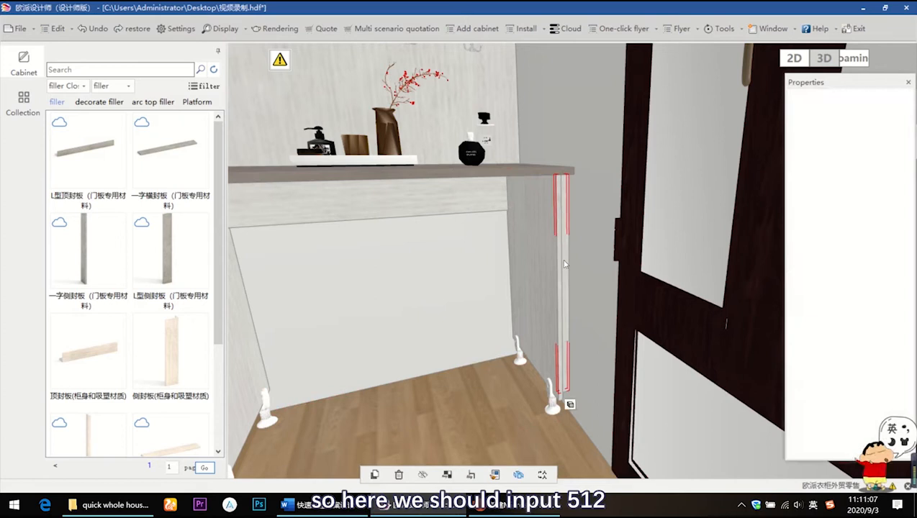
double_click(544, 269)
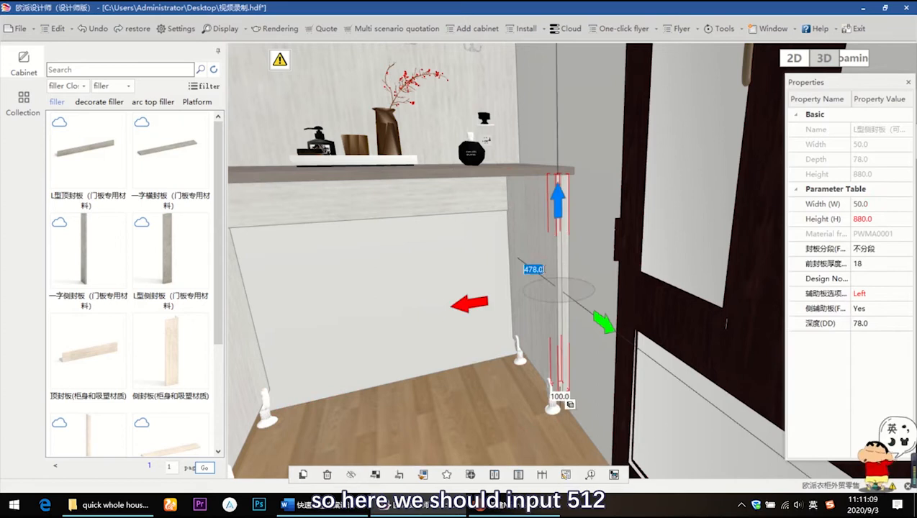
type("512")
key("Return")
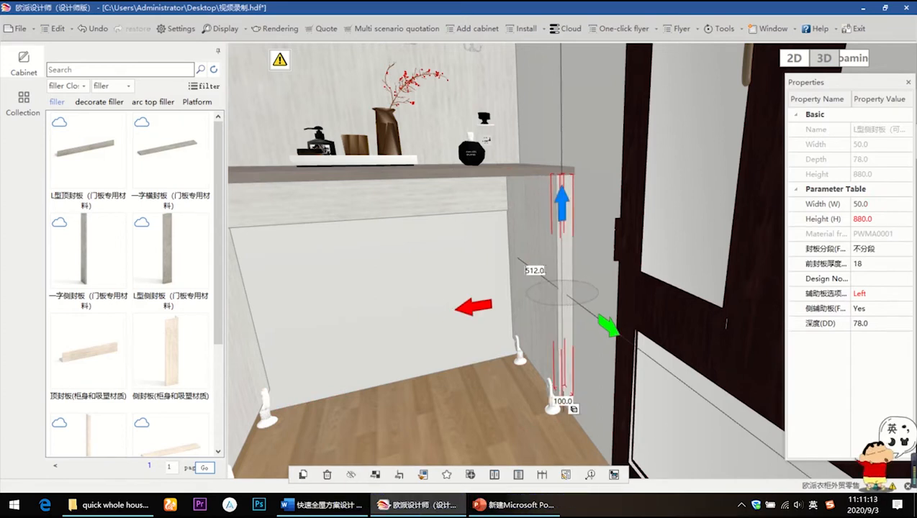
left_click(444, 402)
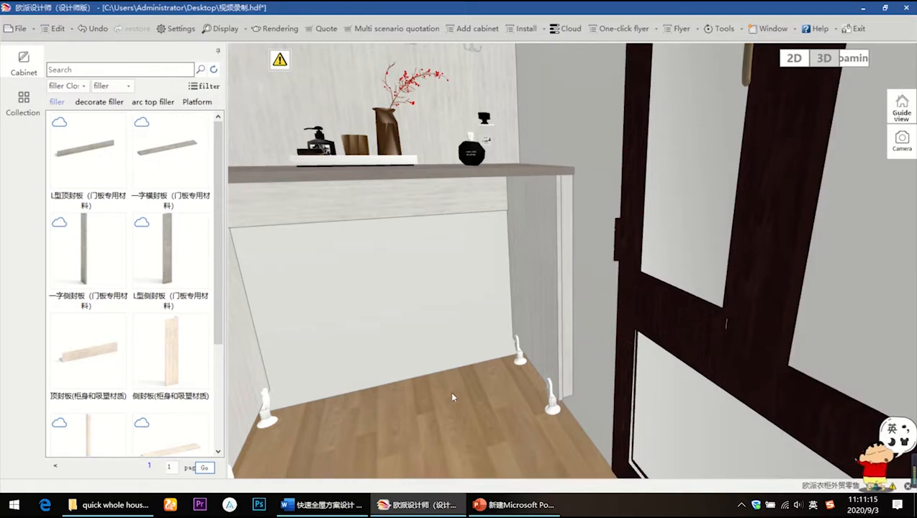
middle_click_drag(452, 394, 383, 393)
scroll(556, 404, "down", 3)
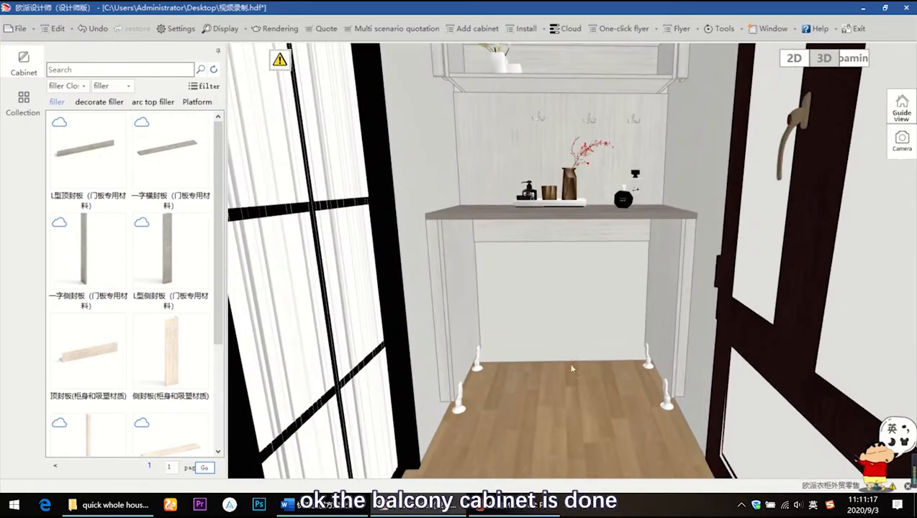
middle_click_drag(557, 403, 550, 423)
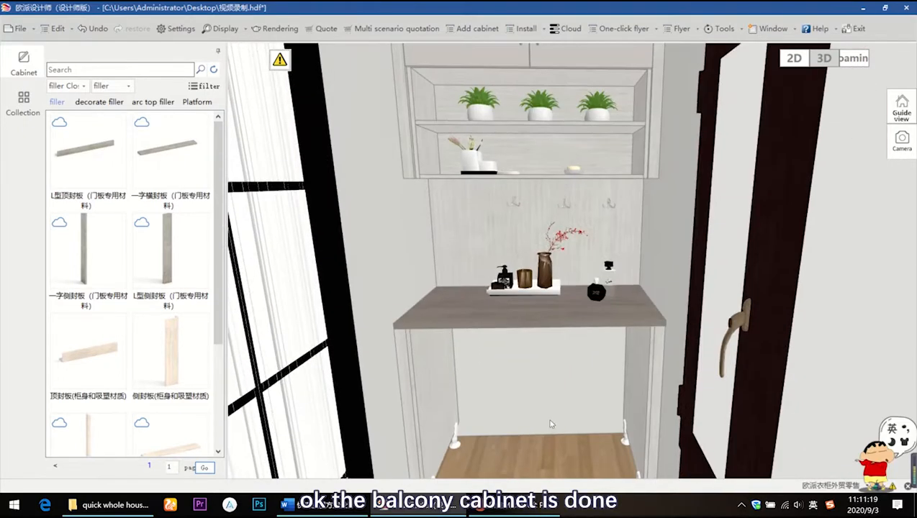
scroll(550, 422, "down", 3)
scroll(548, 352, "down", 3)
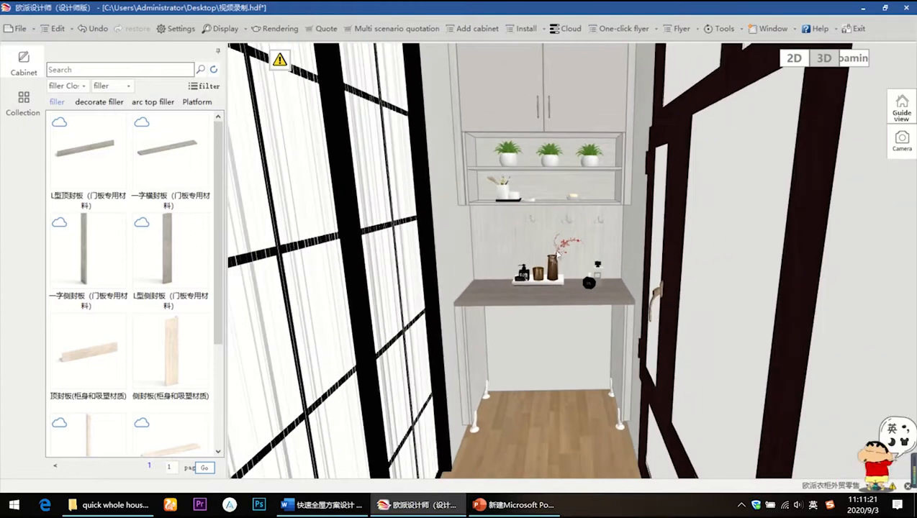
middle_click_drag(558, 229, 550, 356)
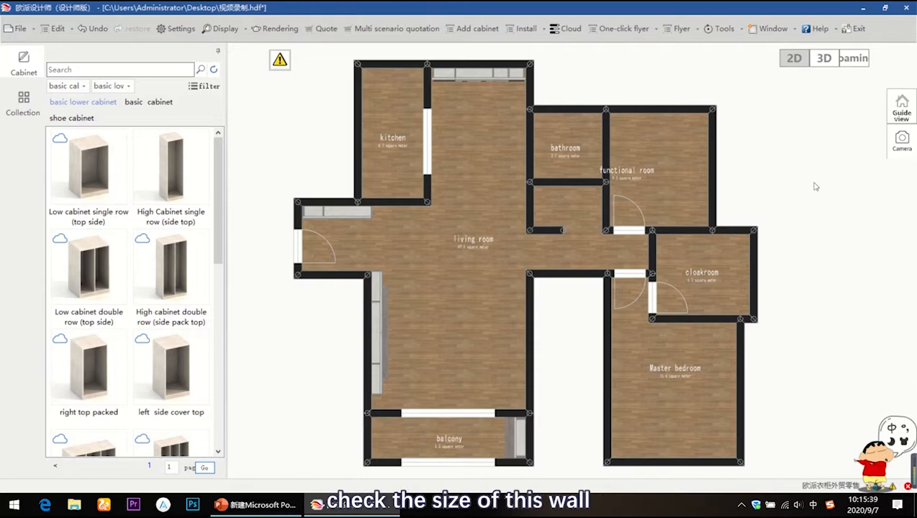
Add the Bedroom wardrobe 款式三多功能房2(挂衣为主)S from the 1400-1600 width range and place it against the functional room's upper wall
left_click(710, 164)
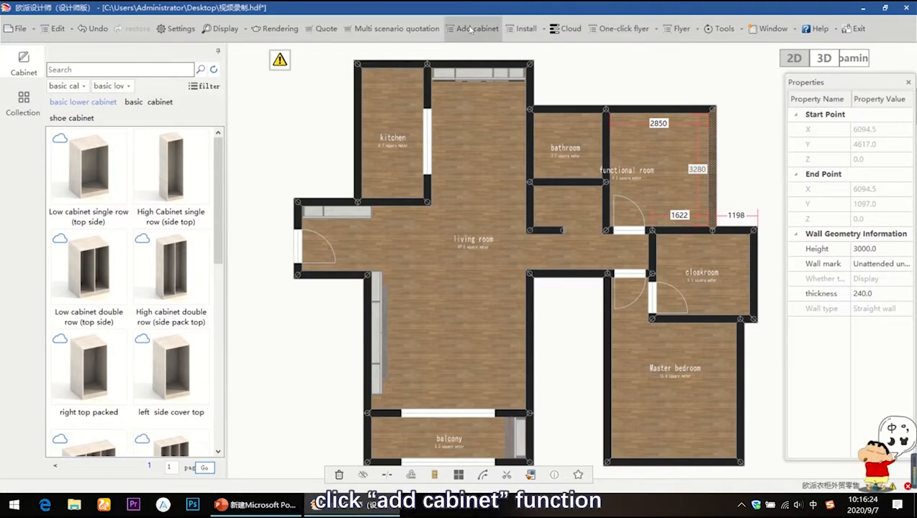
left_click(469, 29)
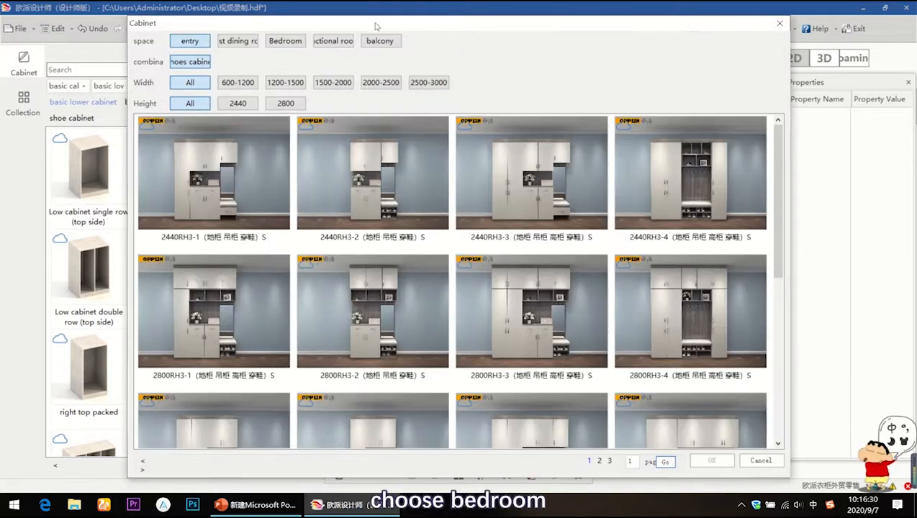
left_click(290, 43)
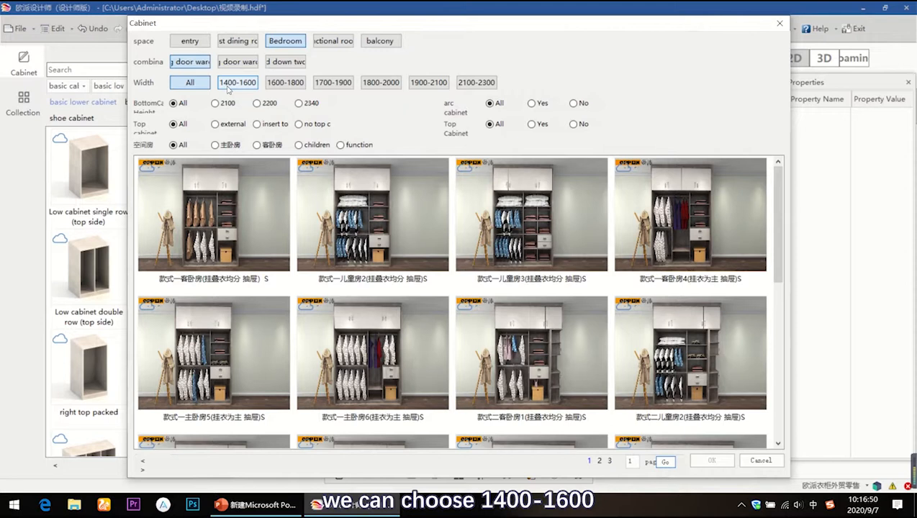
left_click(227, 88)
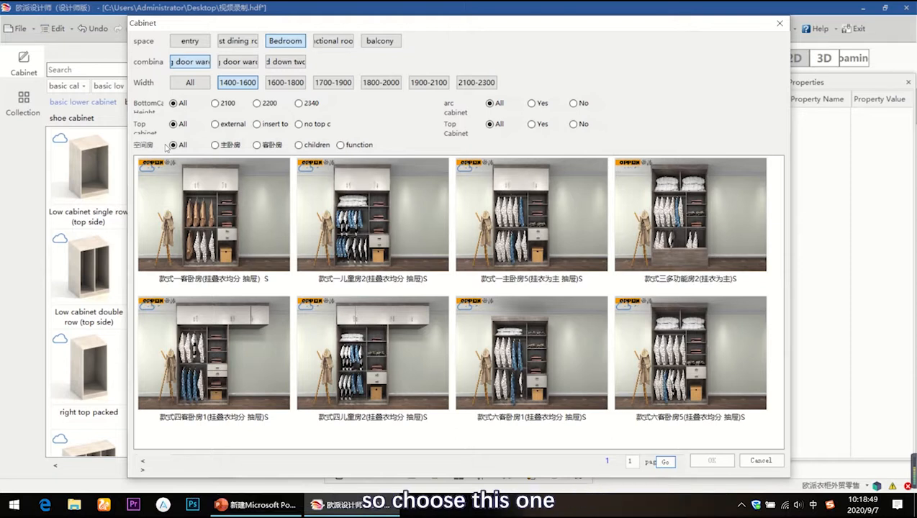
left_click(713, 241)
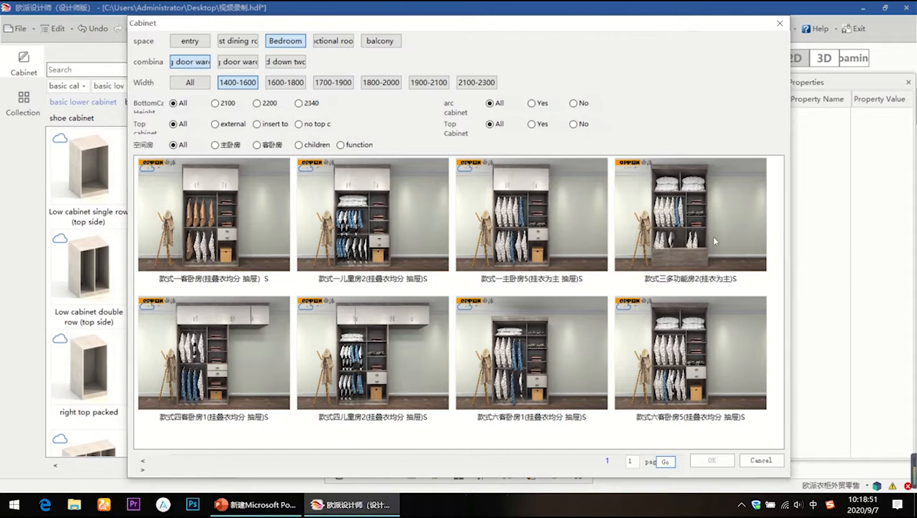
double_click(710, 230)
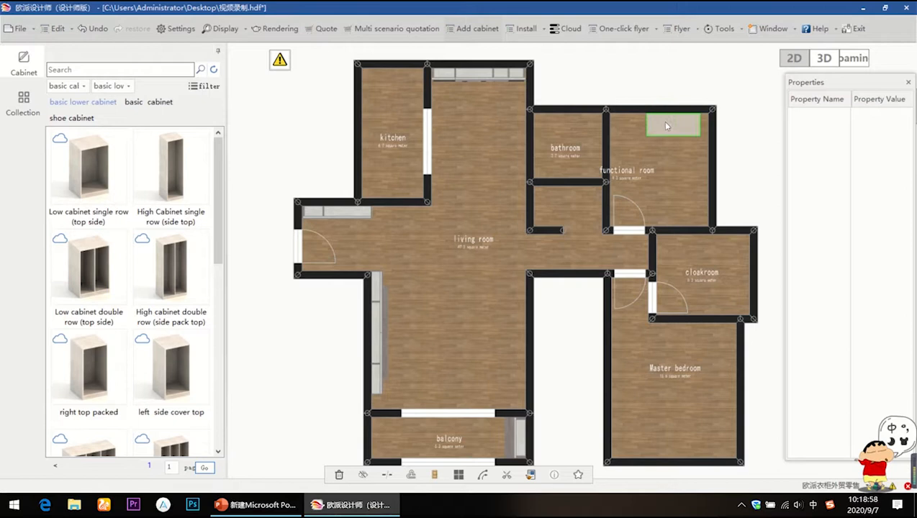
left_click(683, 121)
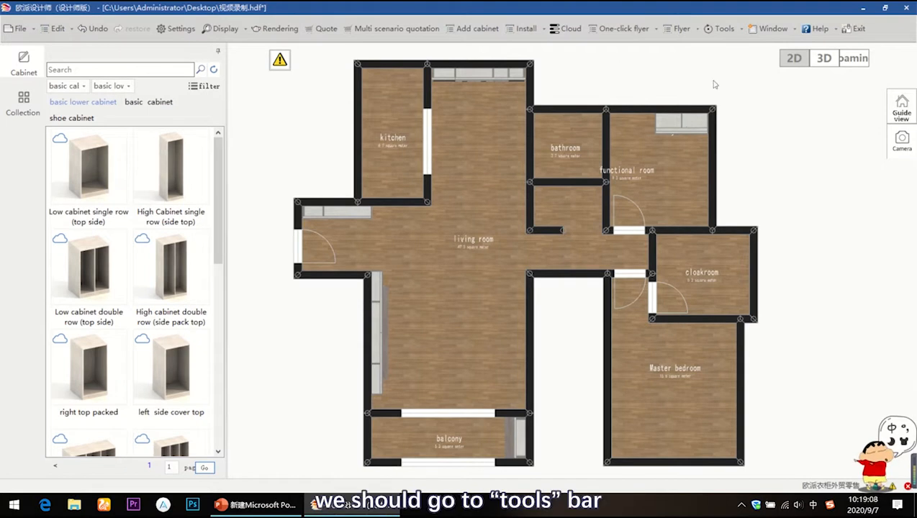
Run the product process update on the design and acknowledge its completion
left_click(722, 29)
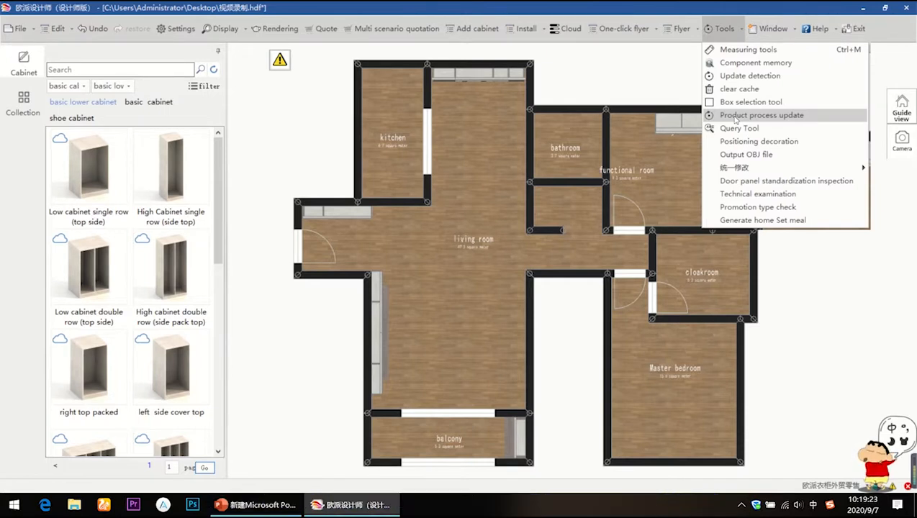
left_click(736, 117)
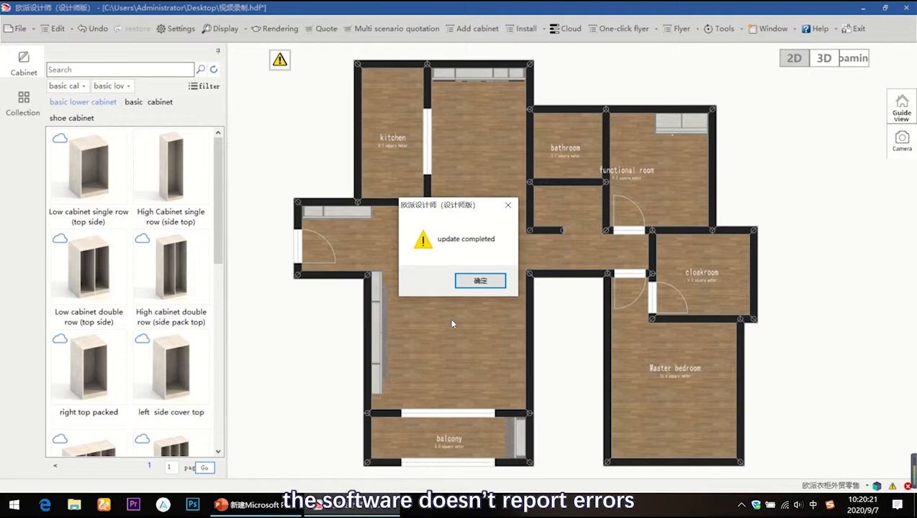
left_click(475, 284)
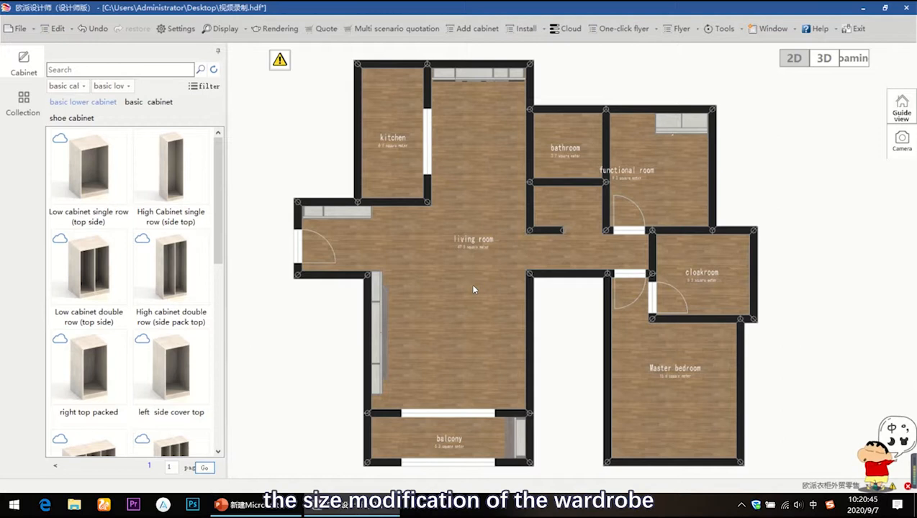
Show the functional room's wardrobe in 3D and ungroup the combined cabinet into its separate parts
left_click(822, 62)
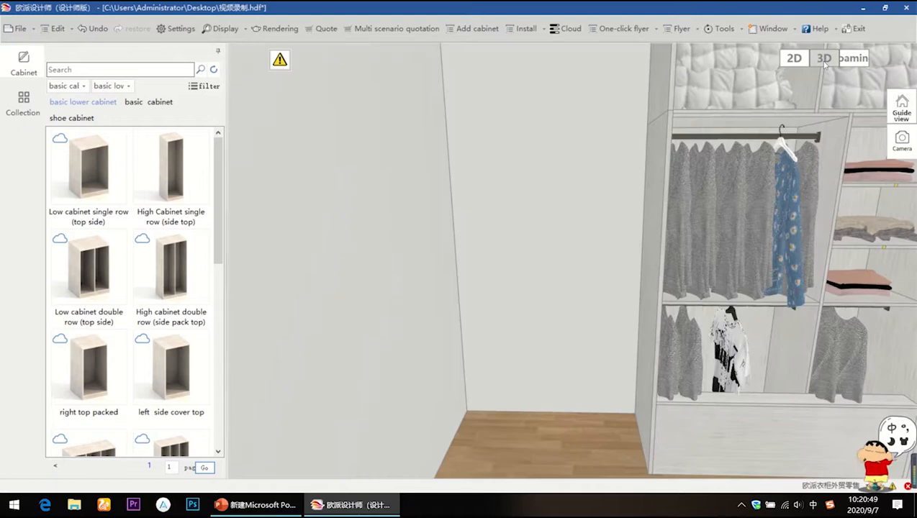
key("d")
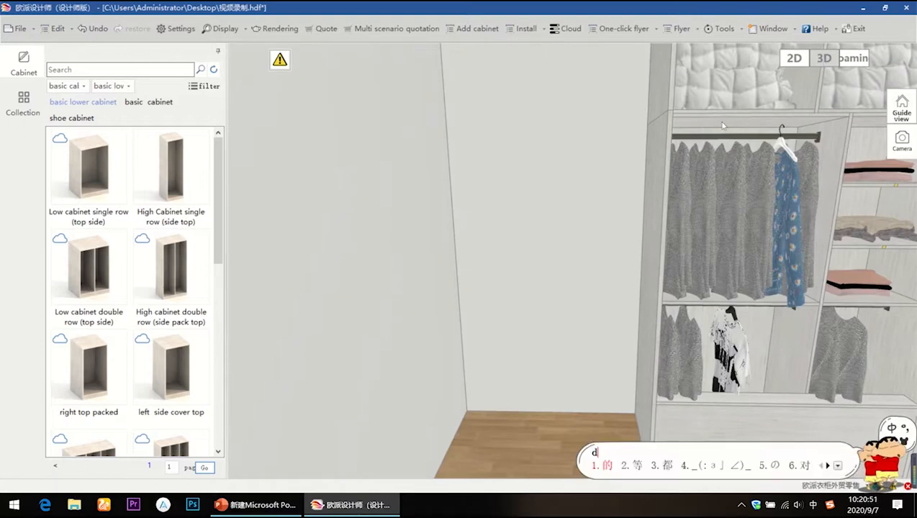
key("shift")
key("d")
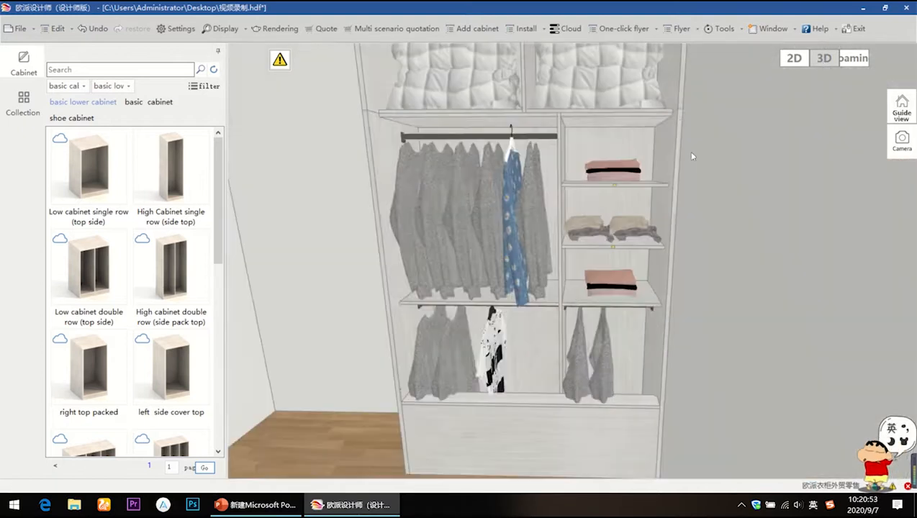
key("s")
key("s")
key("s")
key("s")
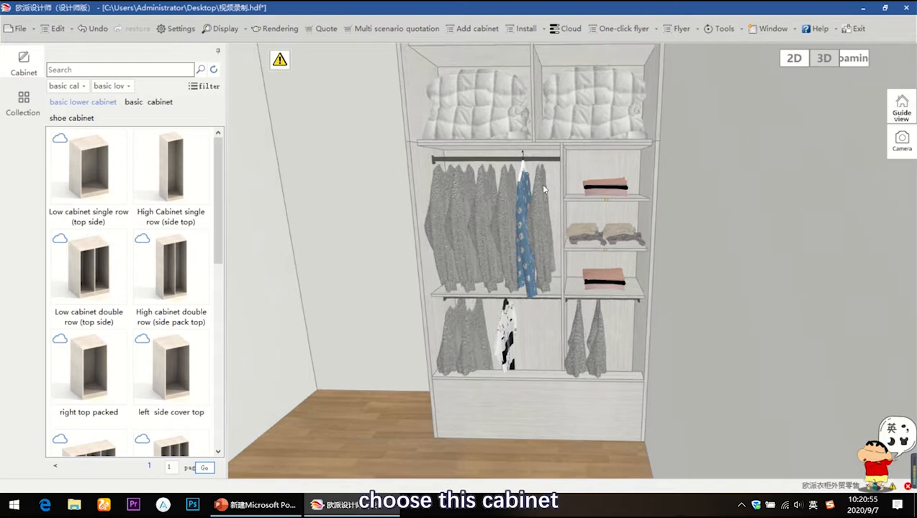
left_click(506, 173)
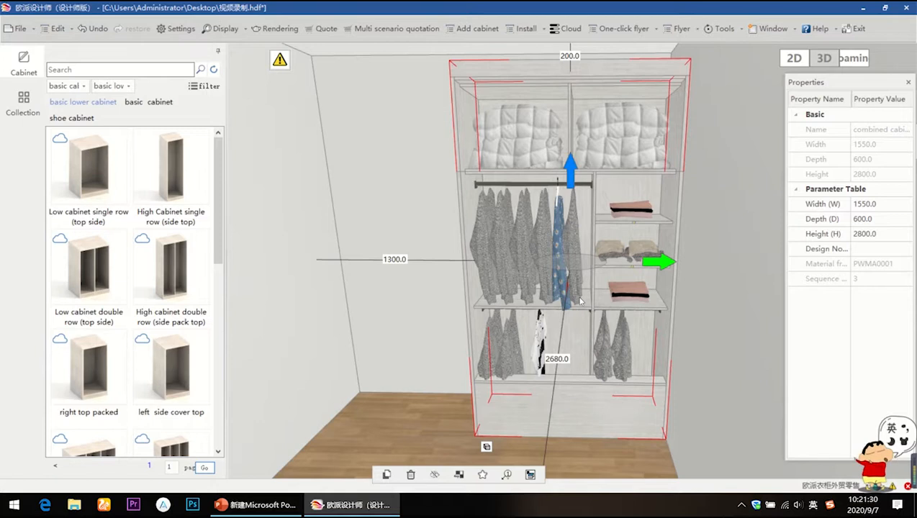
key("ctrl+shift+g")
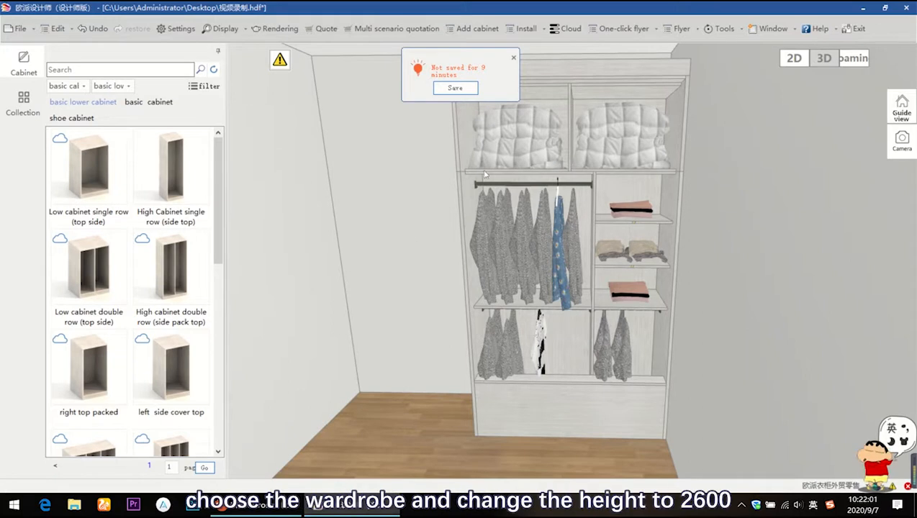
Set the wardrobe body's height to 2600 mm
left_click(462, 196)
left_click(463, 195)
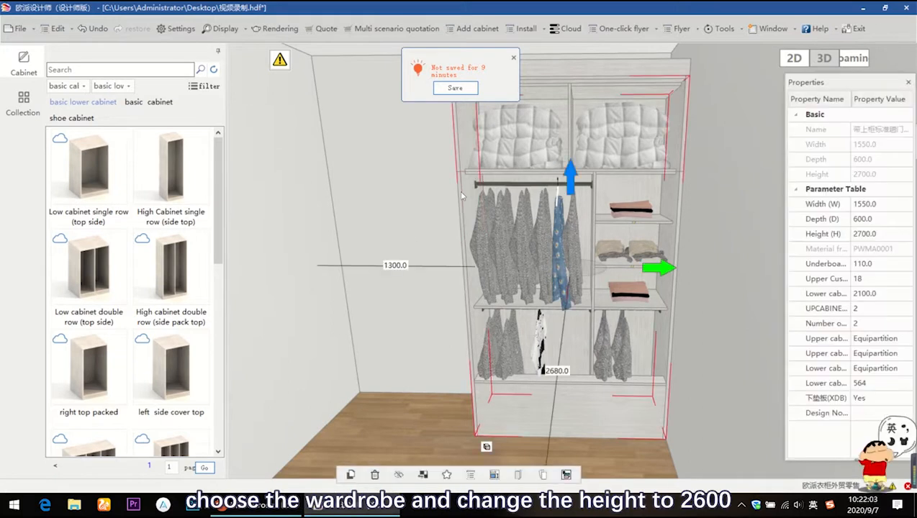
left_click(882, 233)
type("2600")
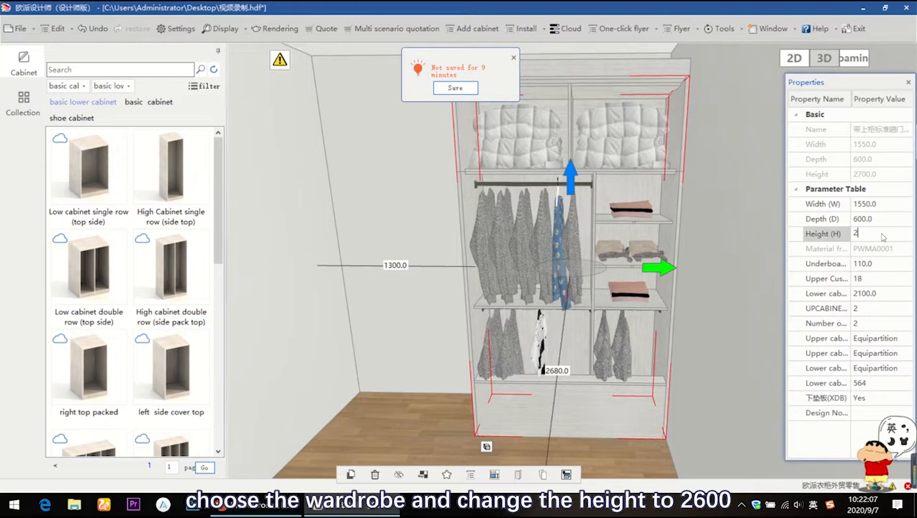
key("Return")
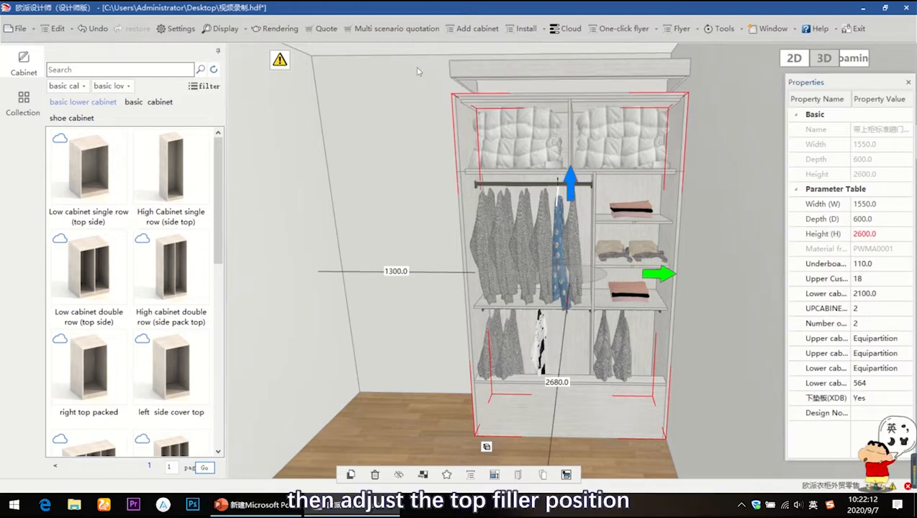
Lower the top filler until it rests on the wardrobe body and deselect it
left_click(537, 73)
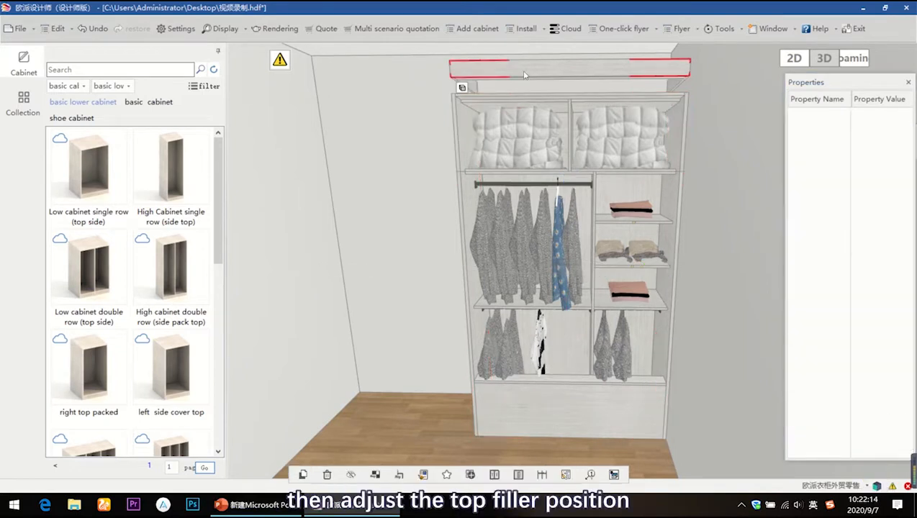
middle_click_drag(587, 113, 583, 158)
middle_click_drag(566, 111, 564, 130)
left_click(559, 108)
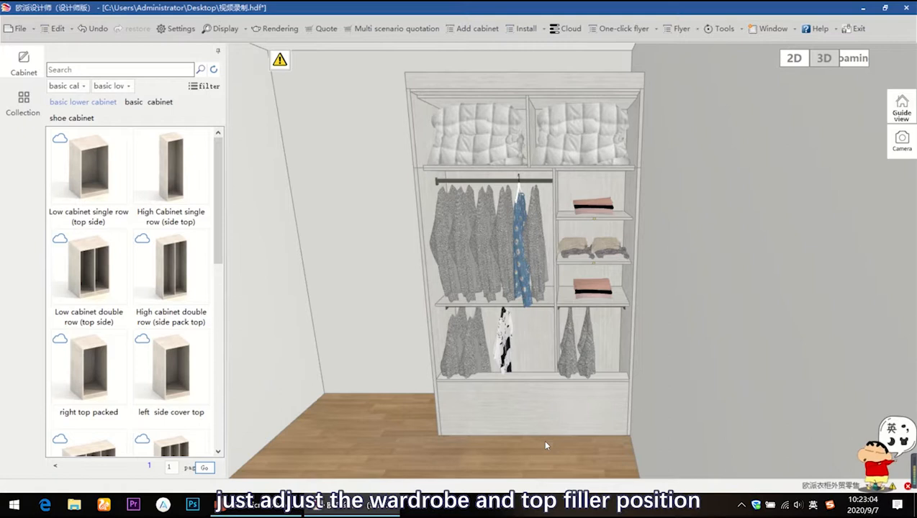
Move the wardrobe body away from the adjacent side wall and set its distance from that wall to 50 mm
left_click(536, 321)
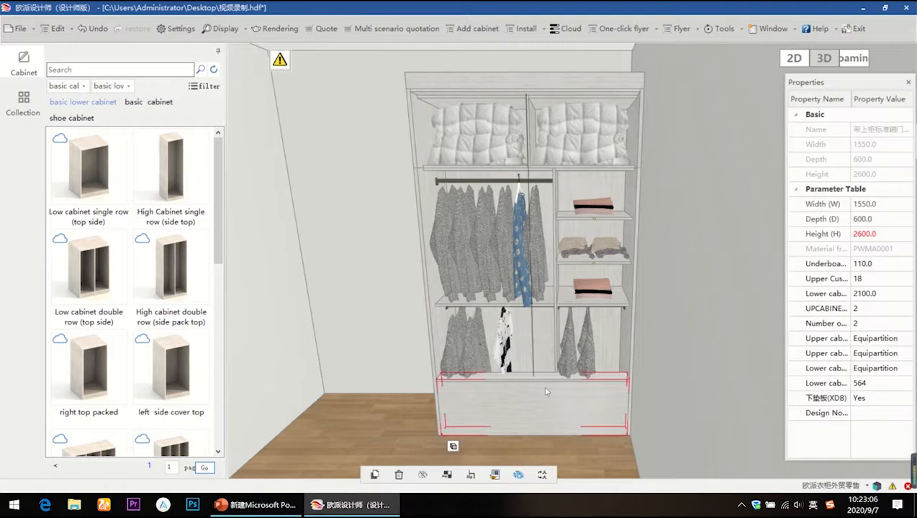
left_click_drag(447, 270, 431, 272)
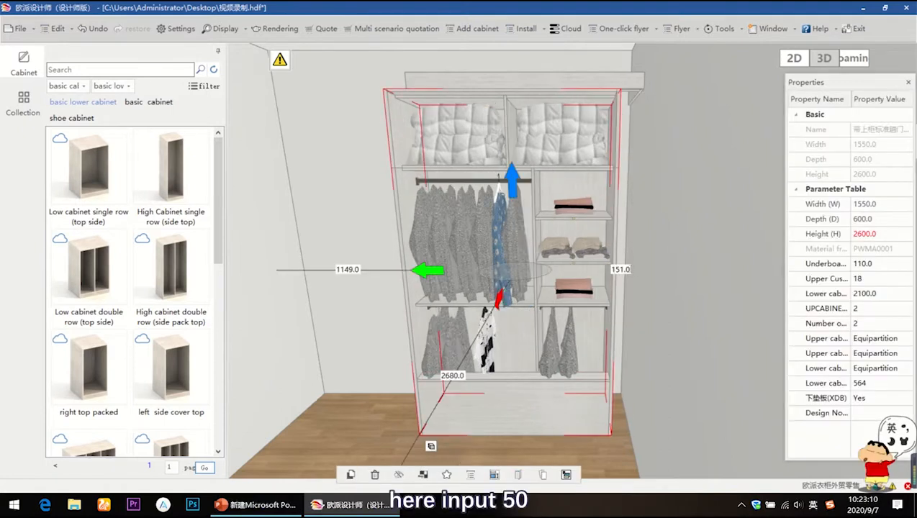
left_click(628, 269)
type("50")
key("Return")
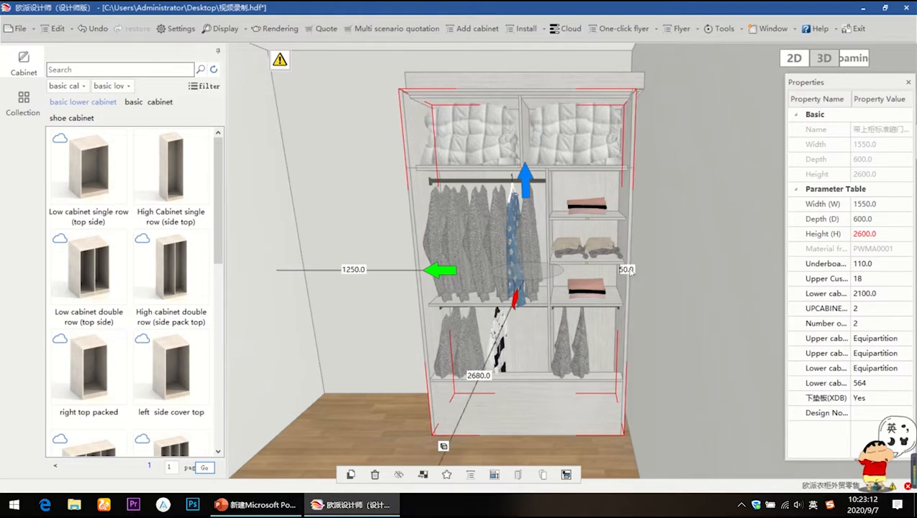
Shift the top filler sideways to align it with the wardrobe body and deselect it
left_click(480, 84)
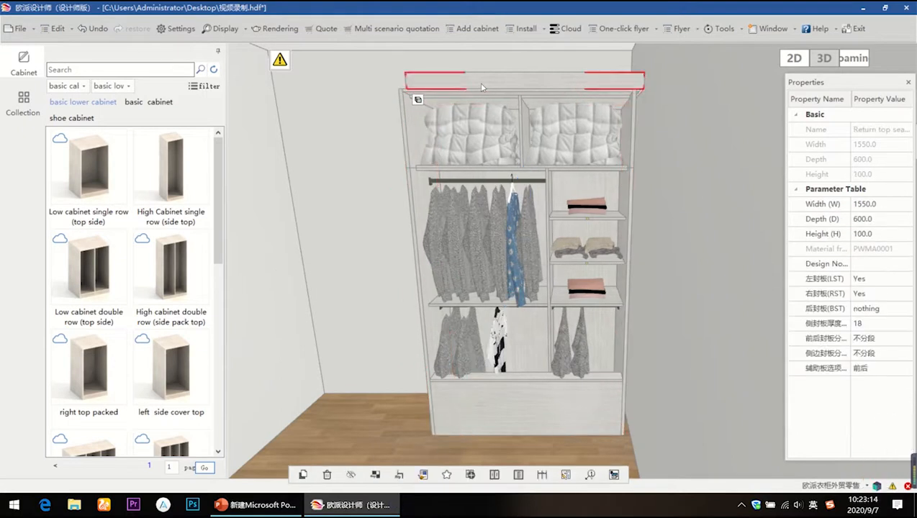
left_click_drag(433, 92, 427, 91)
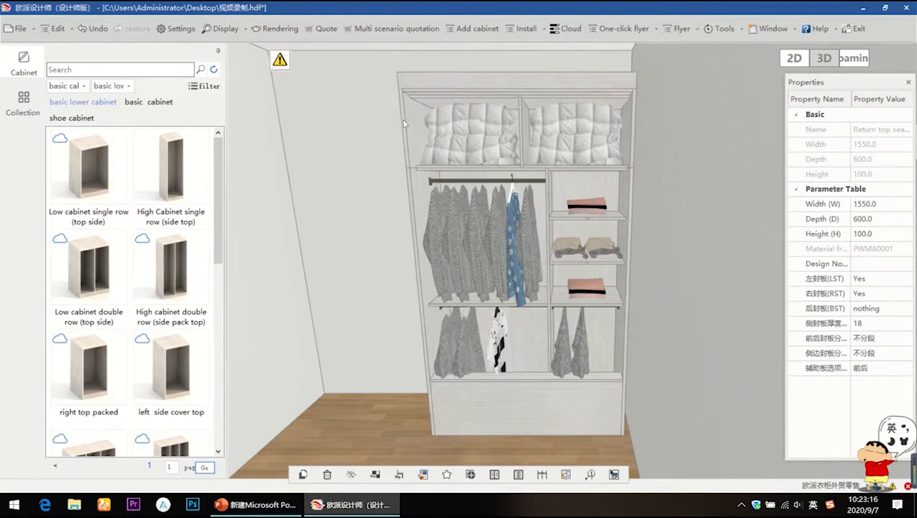
left_click(325, 177)
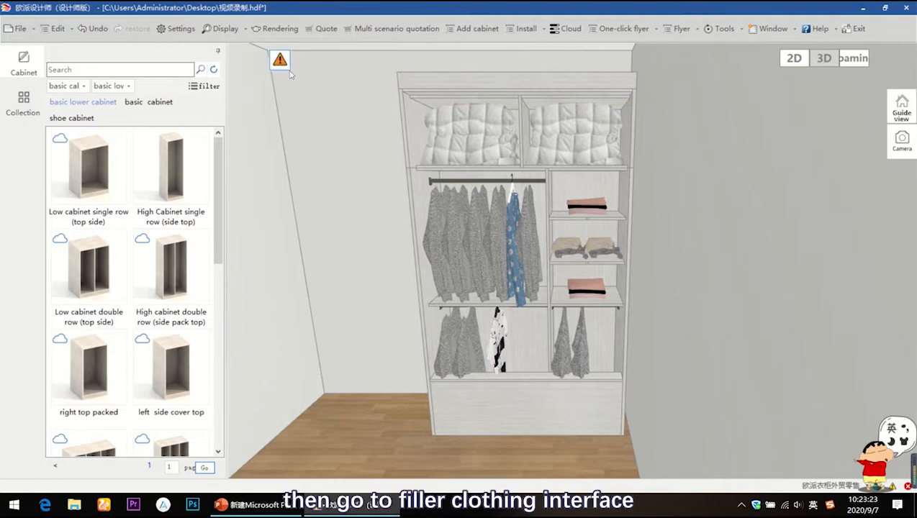
Place a 侧封板(柜身和吸塑材质) filler from the filler closing category in the gap between the wardrobe and the side wall
left_click(84, 88)
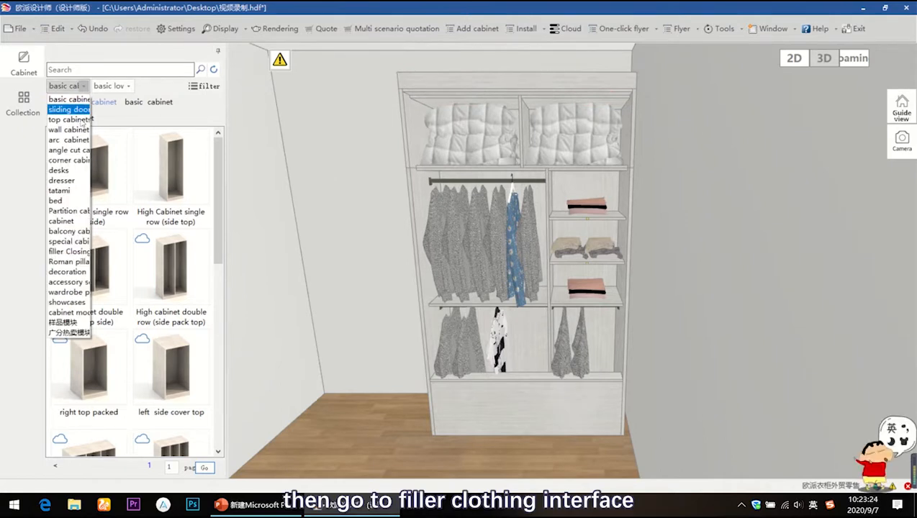
left_click(68, 251)
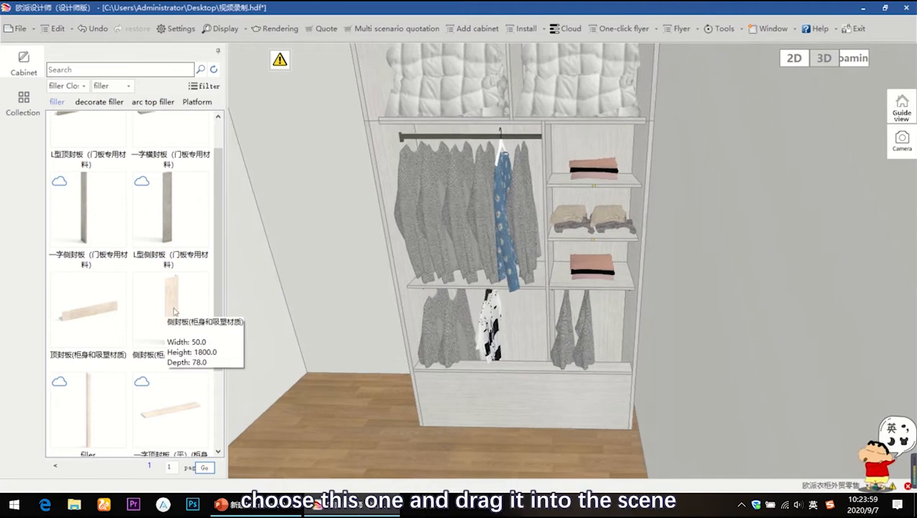
left_click_drag(175, 311, 646, 311)
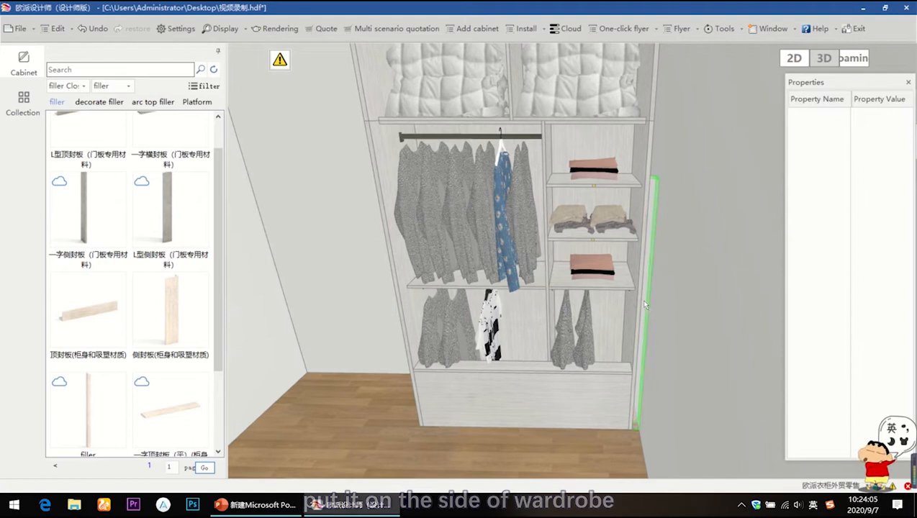
left_click(646, 305)
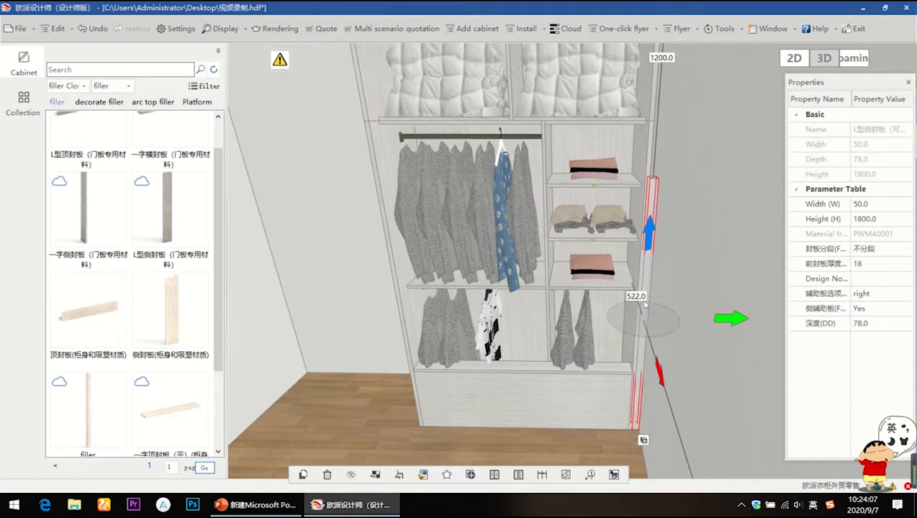
left_click(543, 441)
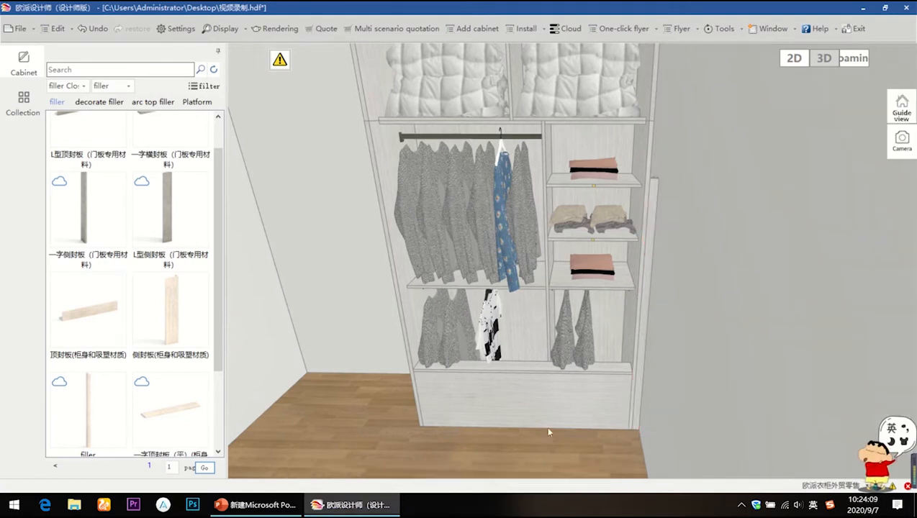
For the side filler, set the 辅助板 option to Left and the height to 2600
left_click(652, 194)
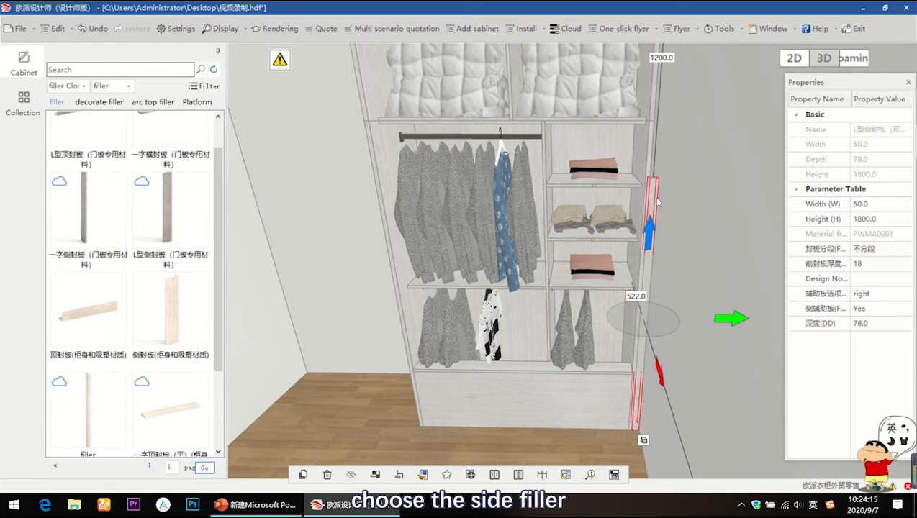
left_click(905, 296)
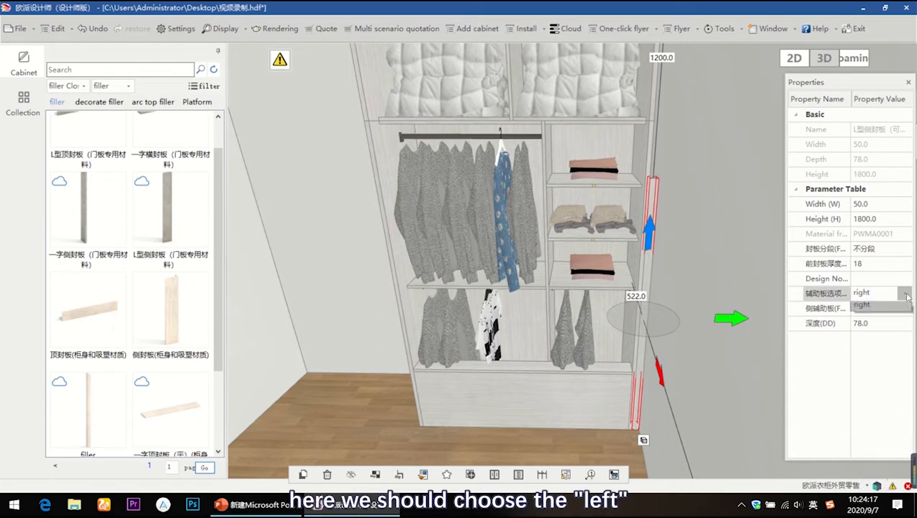
left_click(904, 294)
left_click(862, 308)
left_click(887, 219)
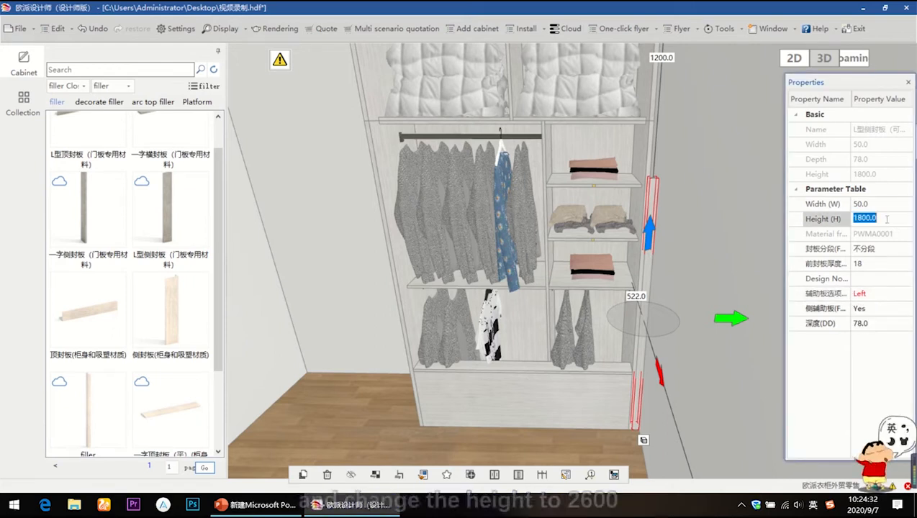
type("2")
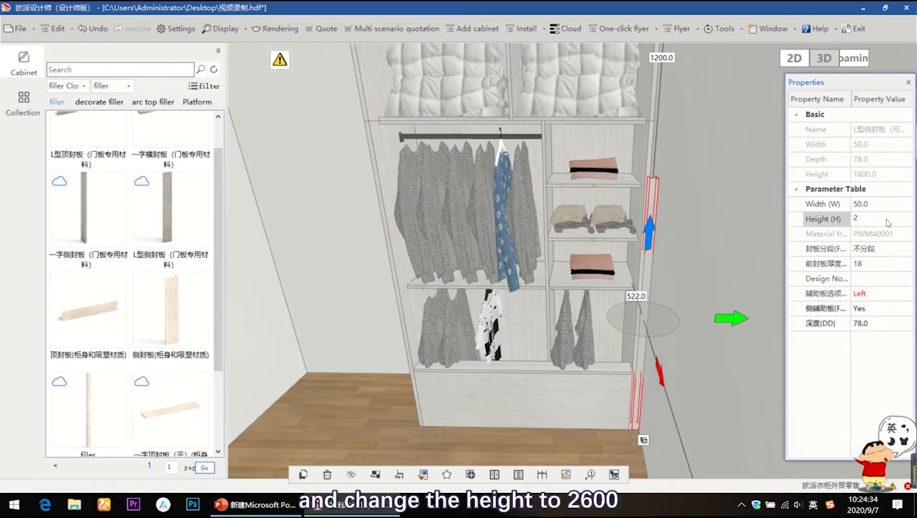
type("600")
key("Return")
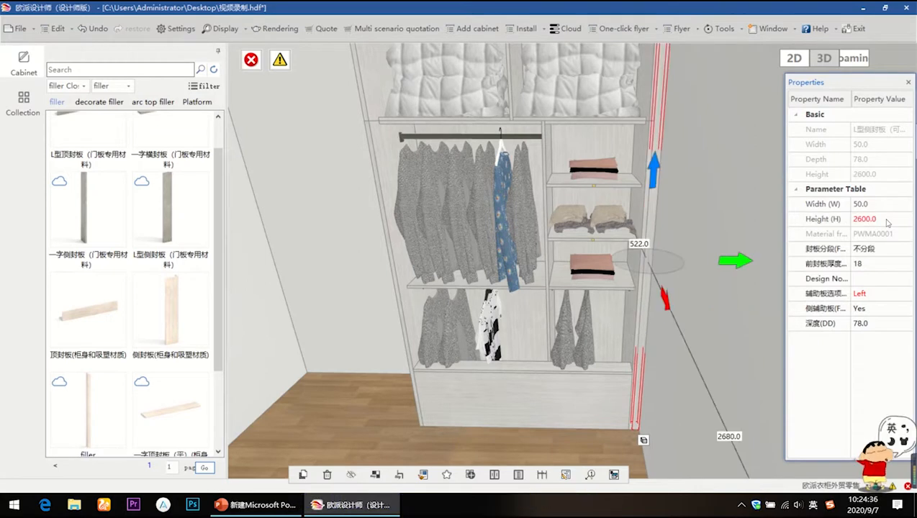
Divide the side filler into two sections (分两段) and set its lower section height to 2100
left_click(906, 250)
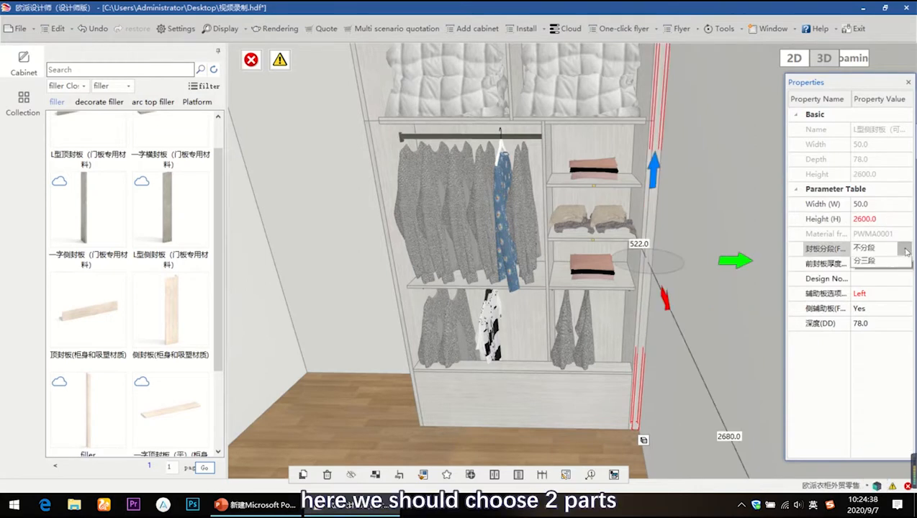
left_click(895, 274)
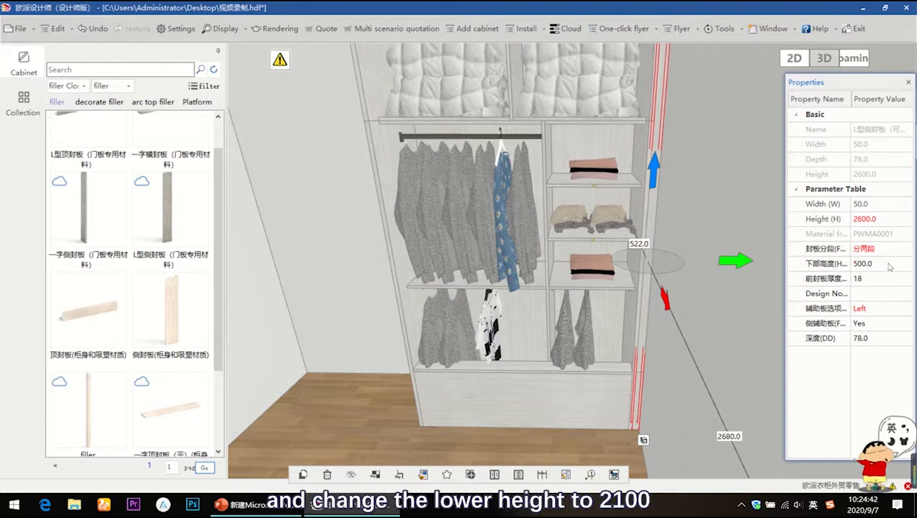
left_click(890, 267)
type("21")
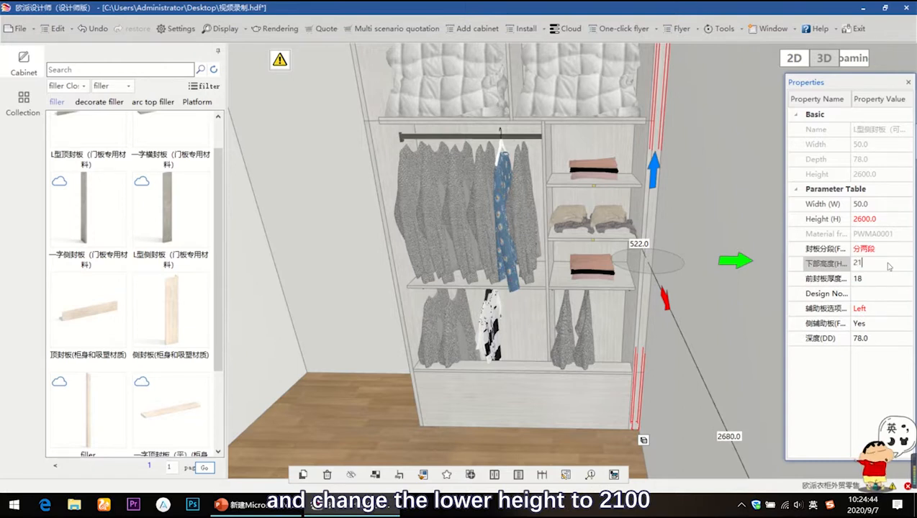
type("00")
key("Return")
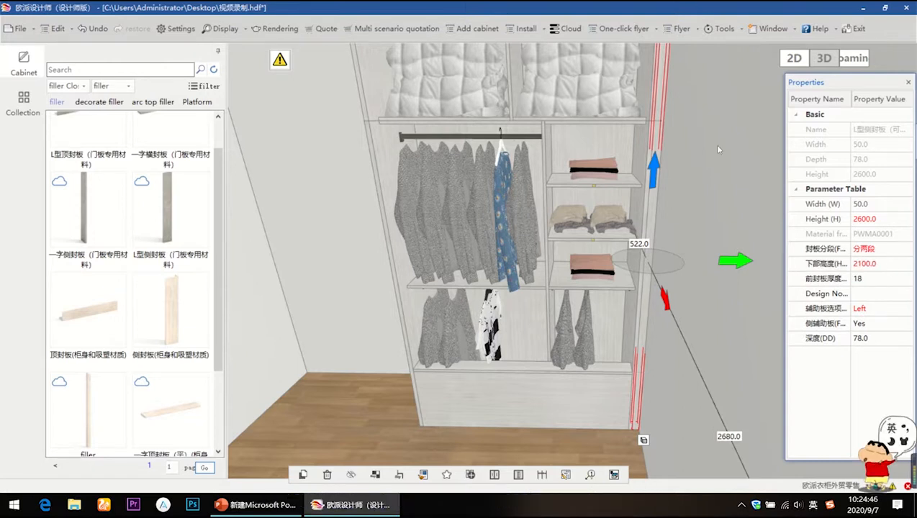
Set the width of the top filler above the wardrobe to 1600
right_click_drag(714, 116, 702, 109)
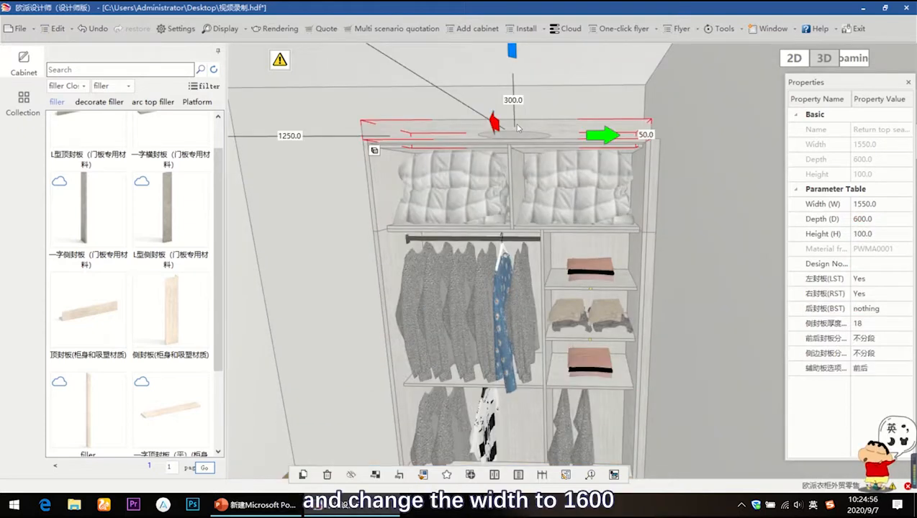
left_click(894, 203)
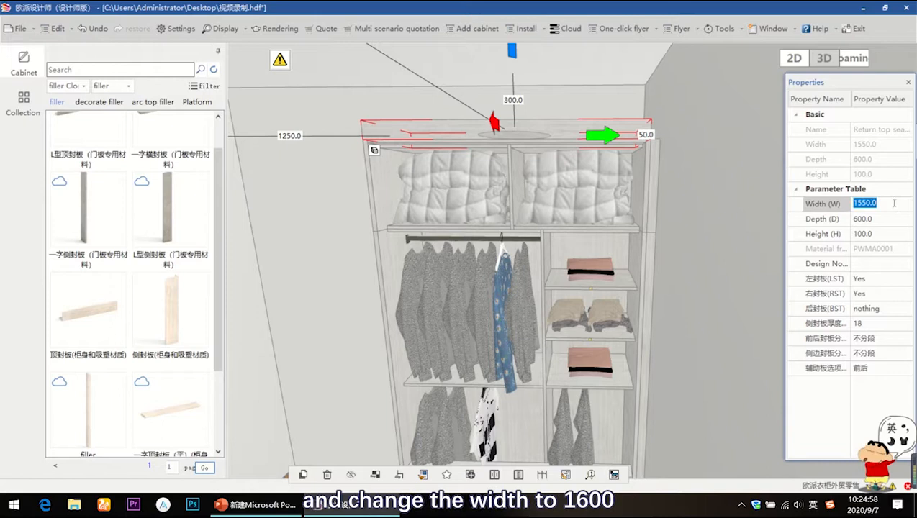
type("1600.0")
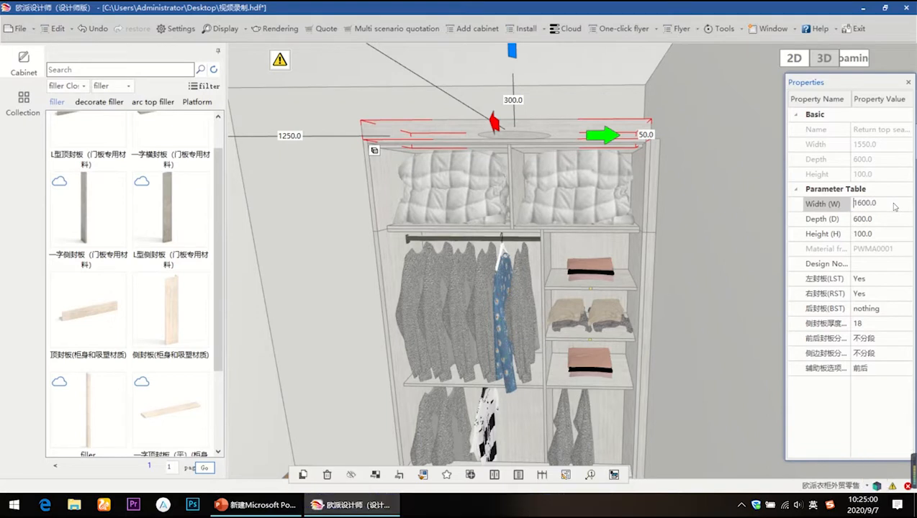
key("Return")
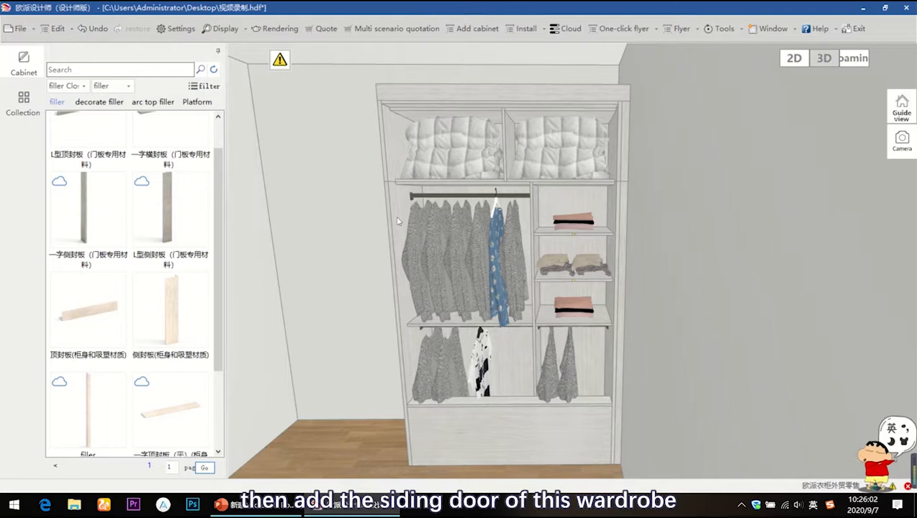
Add a sliding door to the wardrobe body, using the YL980 whole part model from series PWML1009(YL980)
left_click(395, 212)
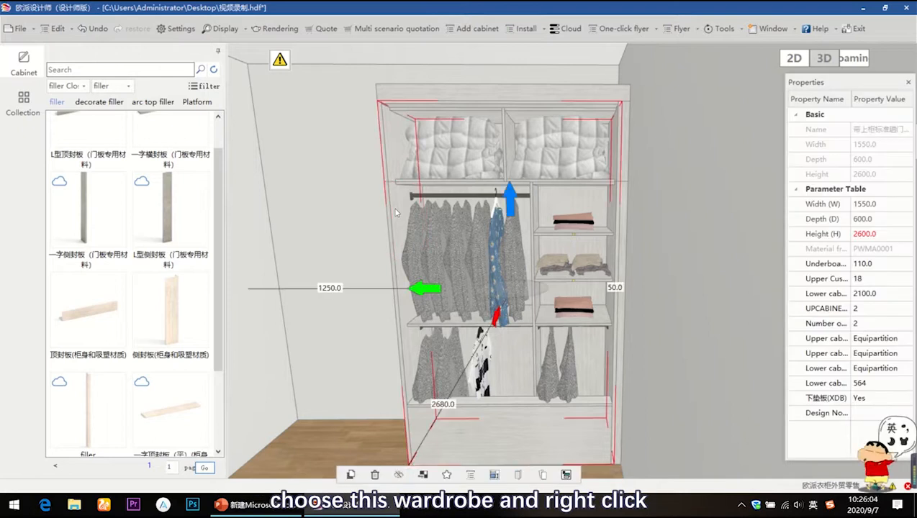
right_click(395, 212)
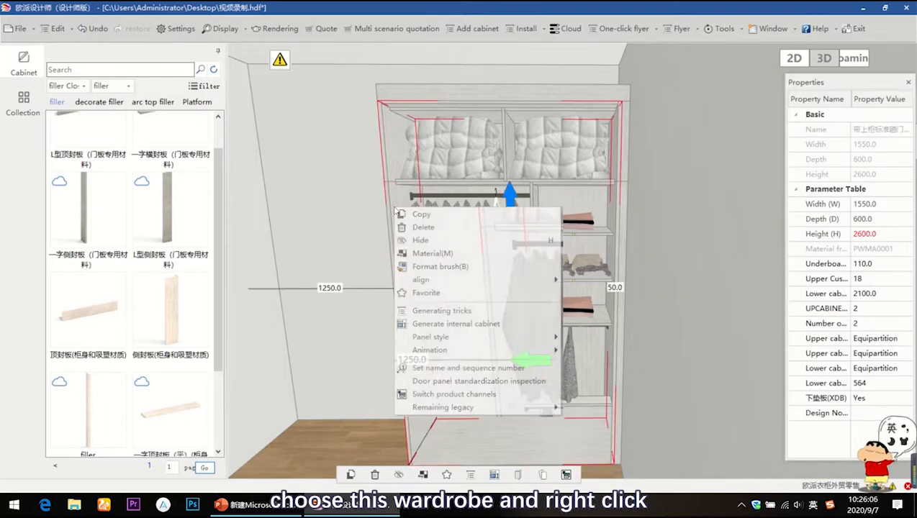
left_click(434, 314)
left_click(244, 115)
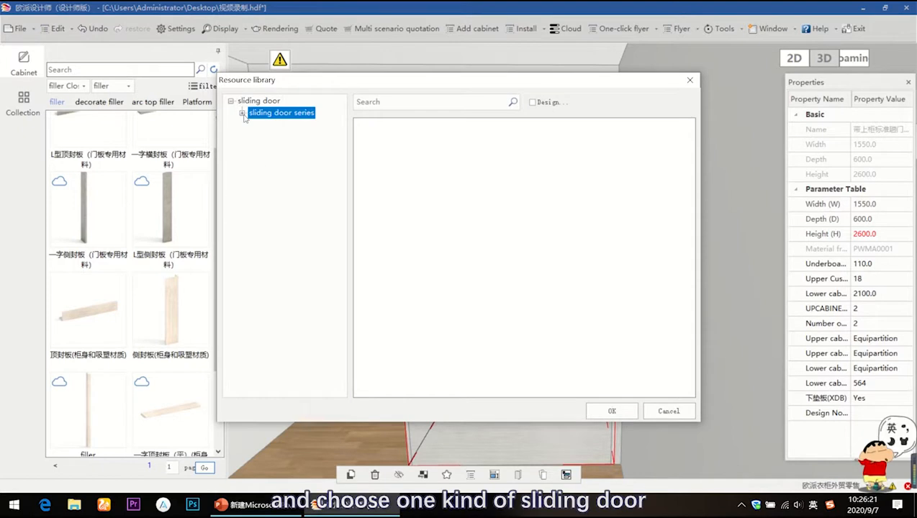
left_click(242, 114)
left_click(277, 125)
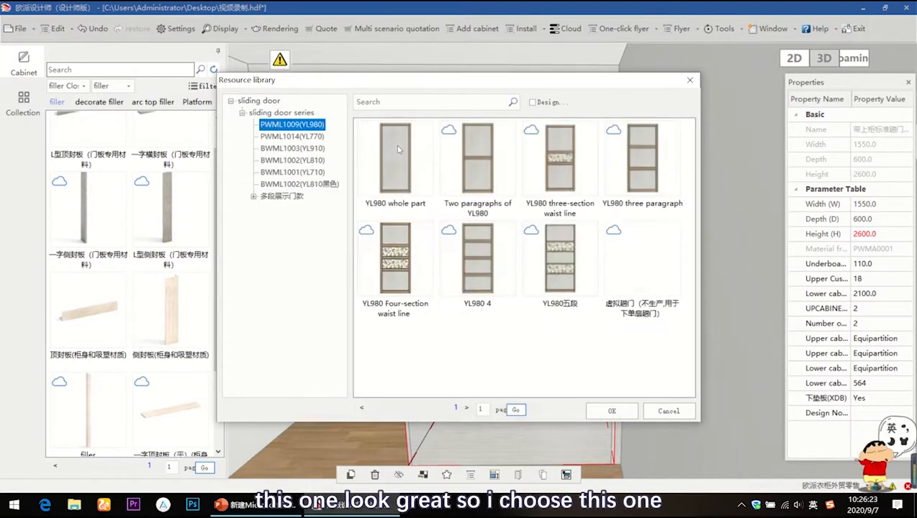
double_click(401, 156)
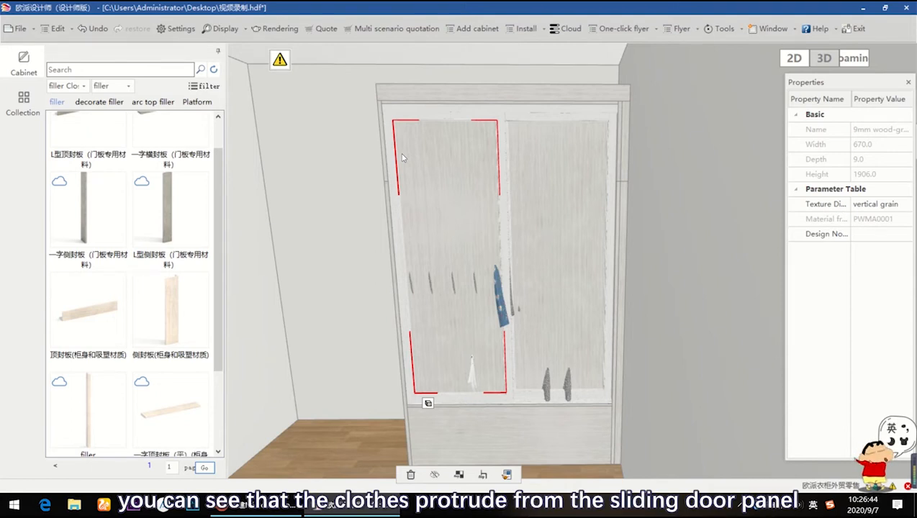
Take the whole sliding door off the wardrobe front to expose the clothes inside
left_click(387, 117)
left_click(387, 116)
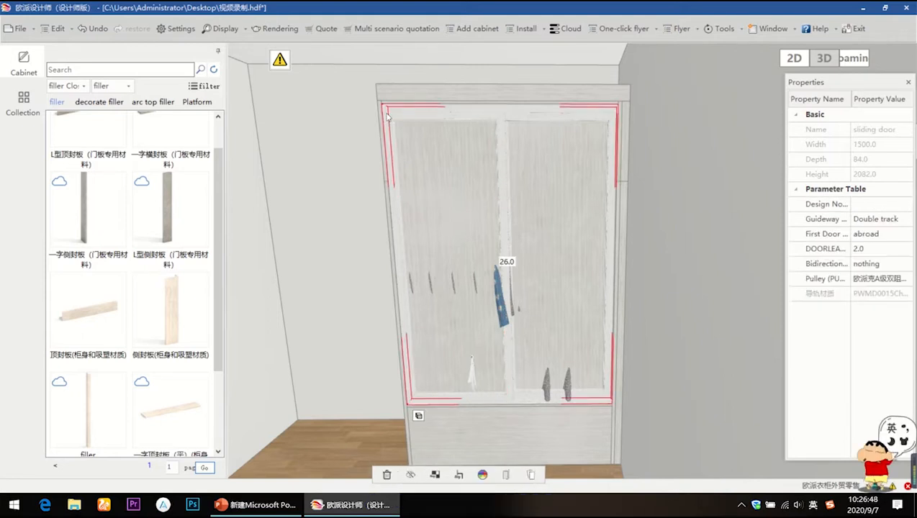
key("Delete")
Shrink the hanging clothes model nearest the open side panel to about 142 × 441 × 695 mm and raise it toward the upper rail
left_click(414, 238)
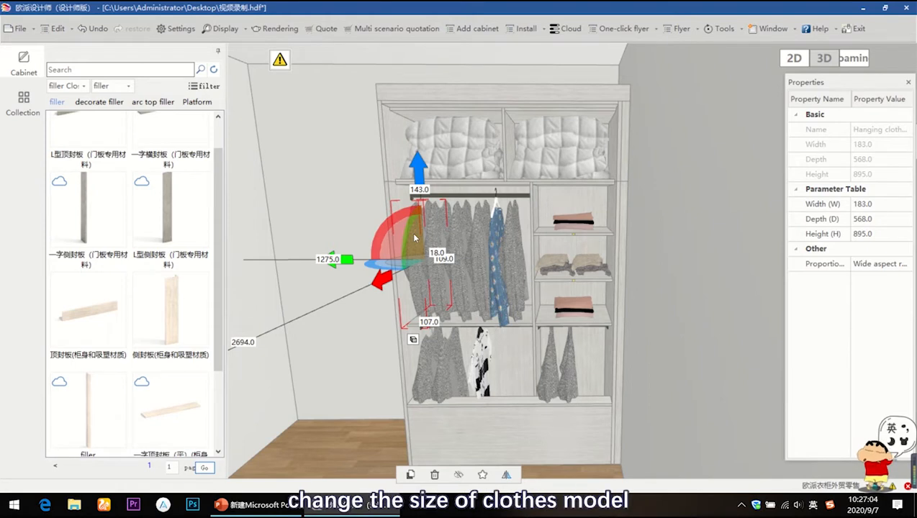
left_click(415, 238)
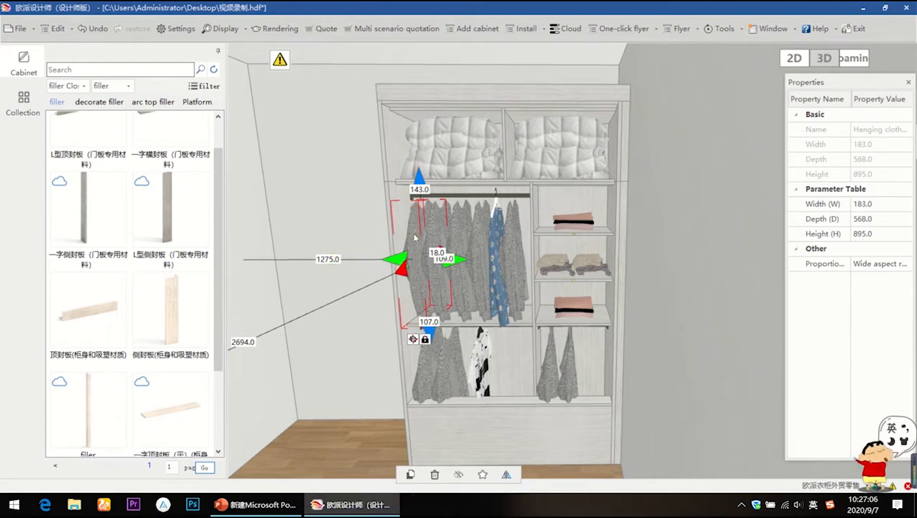
left_click_drag(409, 270, 418, 265)
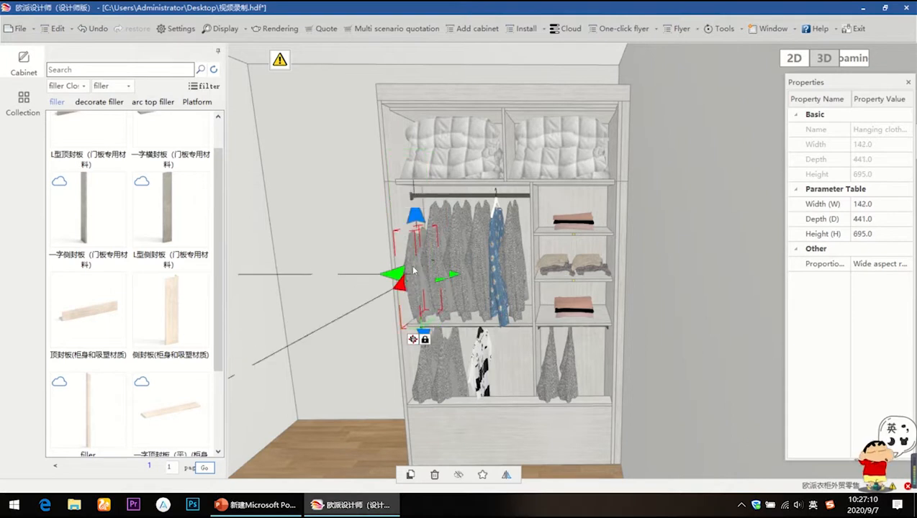
middle_click_drag(412, 247, 414, 221)
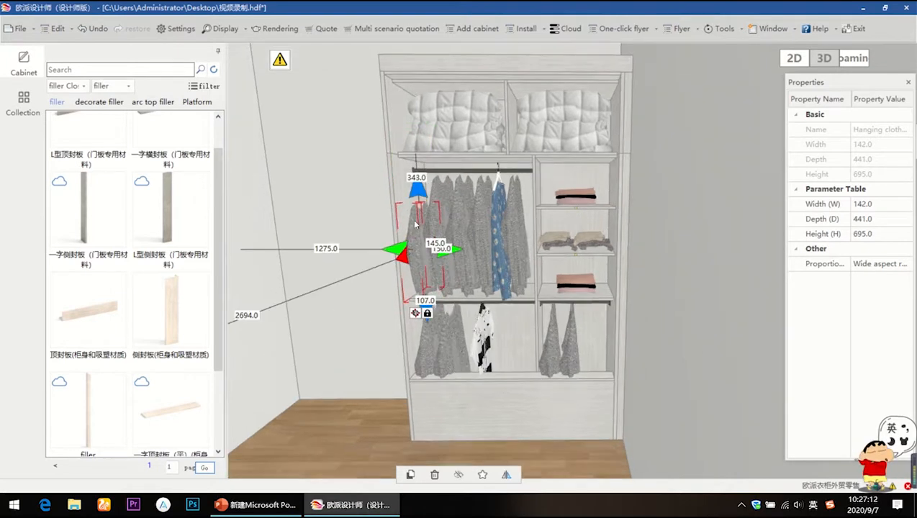
left_click(415, 313)
left_click_drag(416, 165, 416, 144)
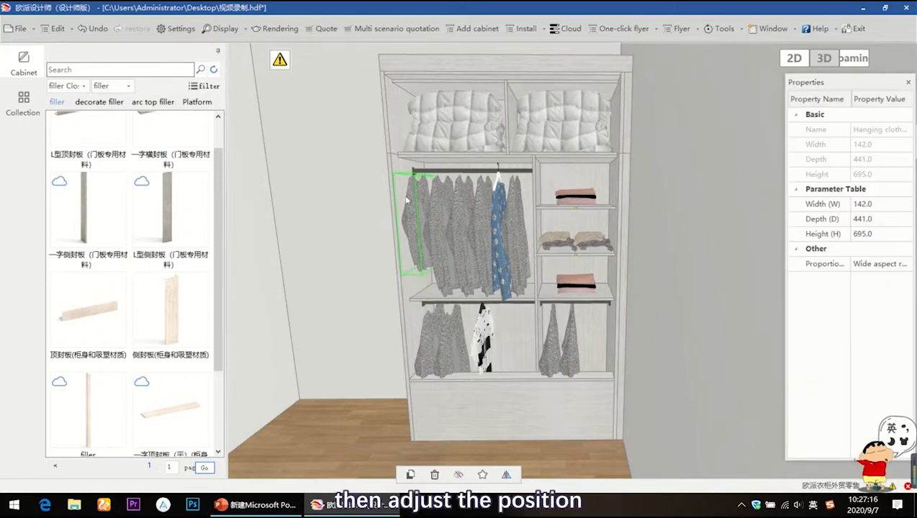
Delete all the grey clothes hanging from the upper rail, including the shrunken one
left_click(414, 235)
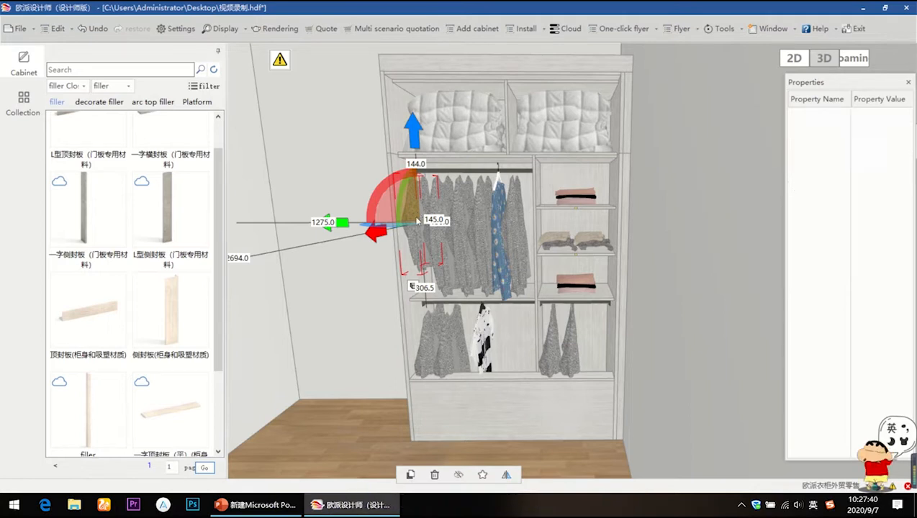
key("Delete")
left_click(518, 226)
key("Delete")
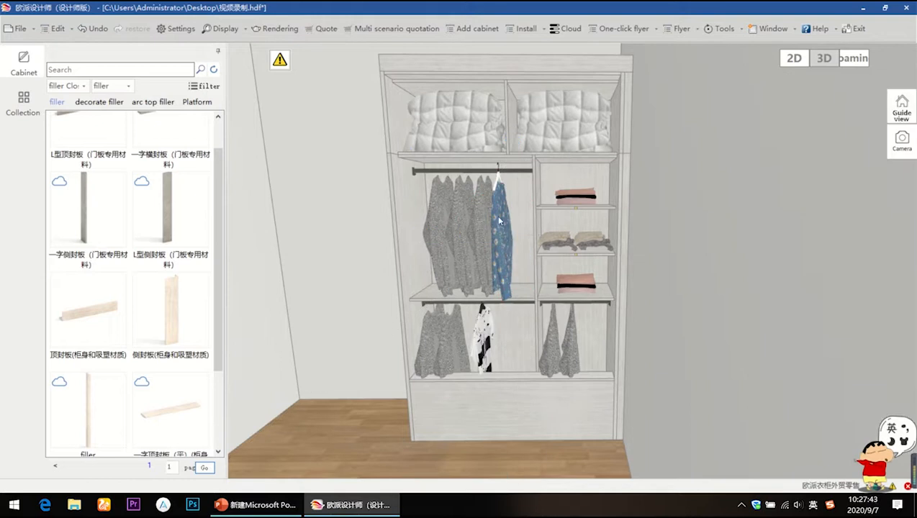
left_click(489, 219)
key("Delete")
left_click(463, 211)
key("Delete")
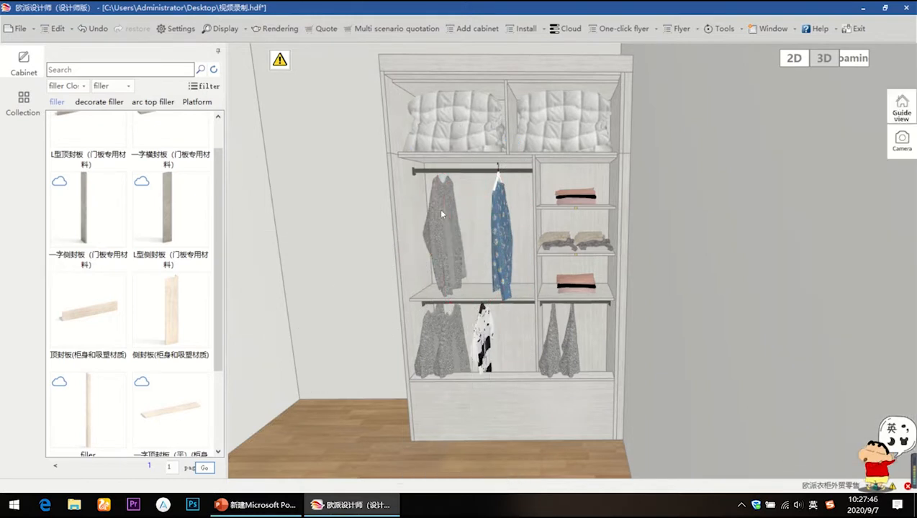
left_click(438, 209)
key("Delete")
Delete all clothes hanging in the two lower compartments and the blue garment on the upper rail
left_click(458, 325)
key("Delete")
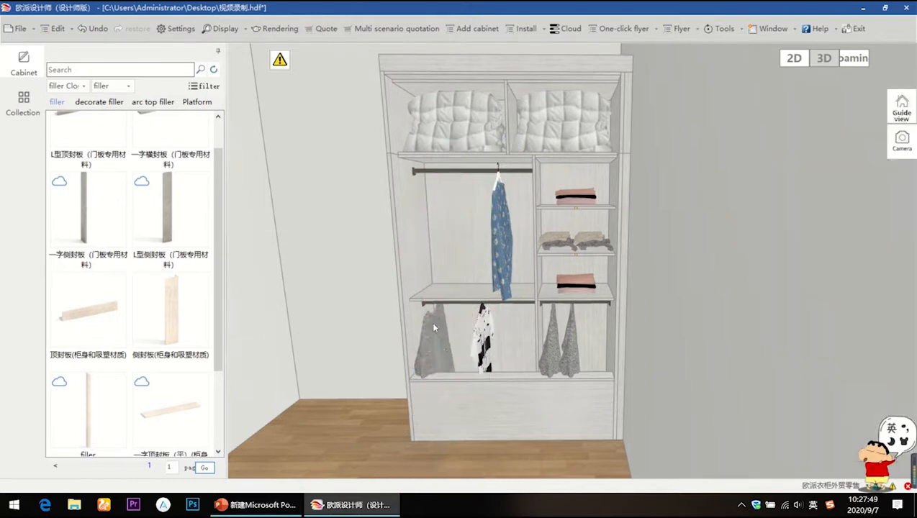
left_click(436, 324)
key("Delete")
left_click(484, 326)
key("Delete")
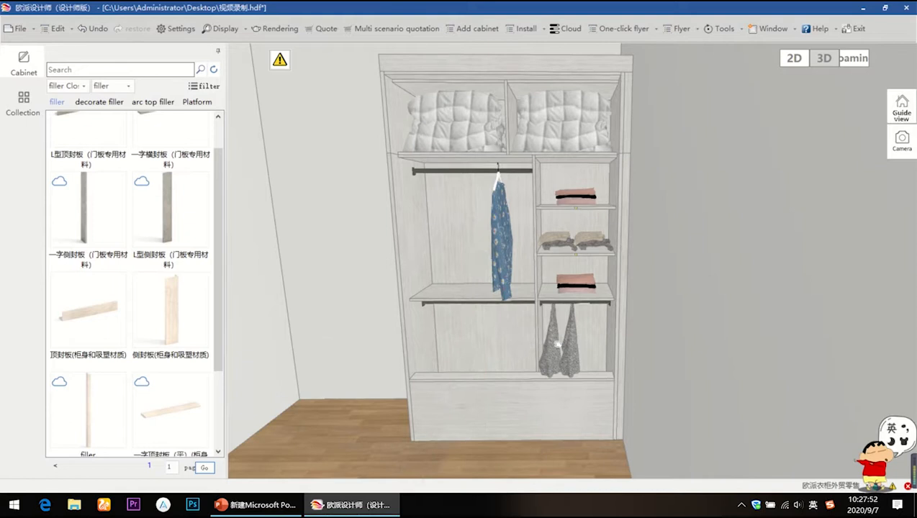
left_click(553, 352)
key("Delete")
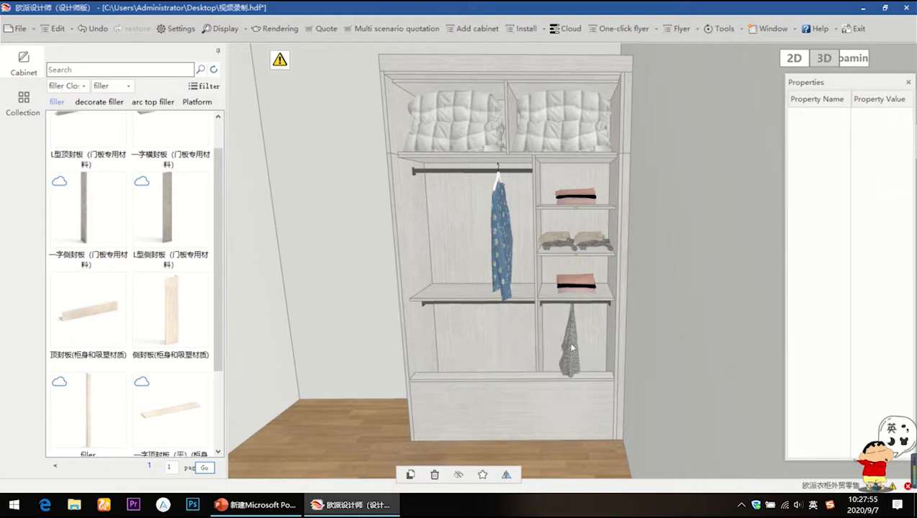
left_click(571, 346)
key("Delete")
left_click(502, 244)
key("Delete")
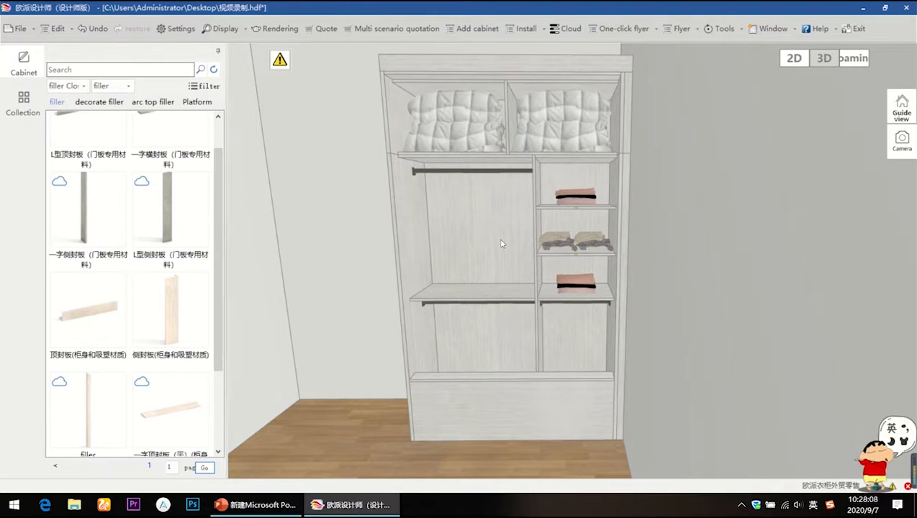
Bring the sliding doors back onto the wardrobe front and switch to the 2D floor plan
key("d")
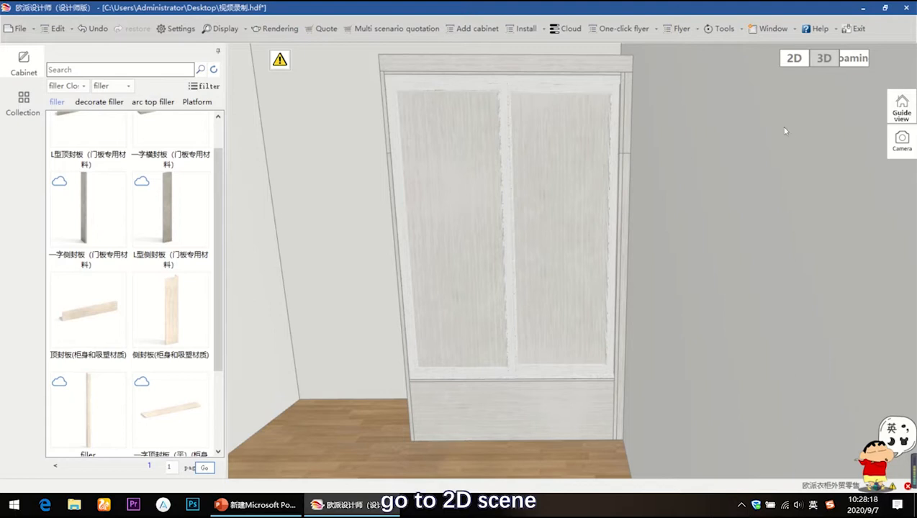
left_click(796, 59)
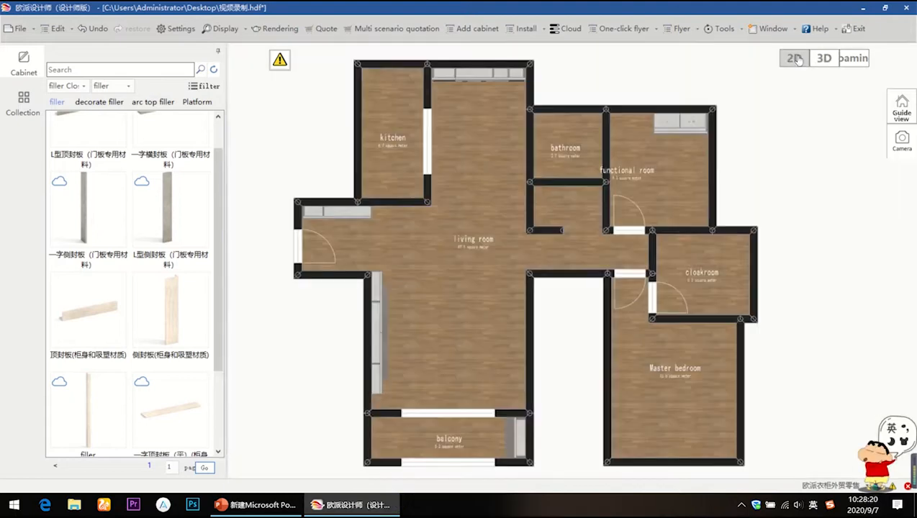
left_click(714, 166)
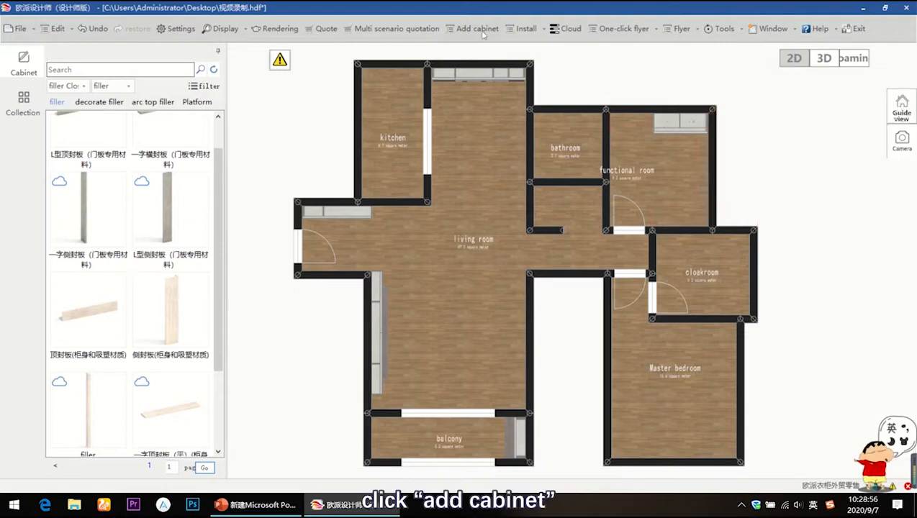
Add the functional-room tatami combination TTM5-3S, filtered to 2400-2800 width and 1520 depth, in front of the functional room's wardrobe
left_click(477, 29)
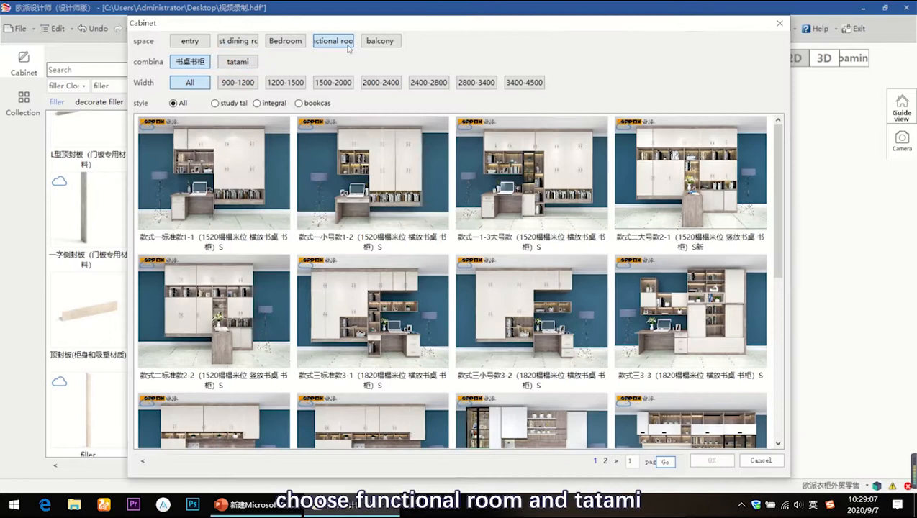
left_click(248, 65)
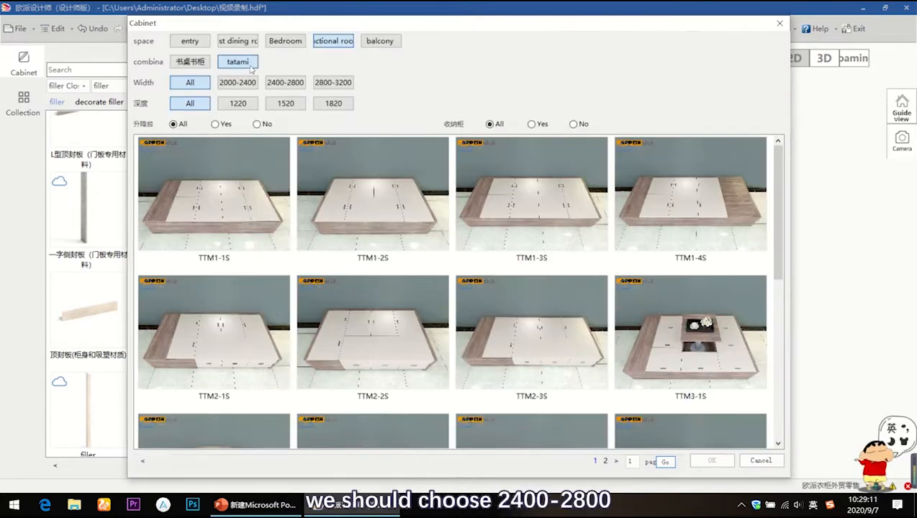
left_click(292, 85)
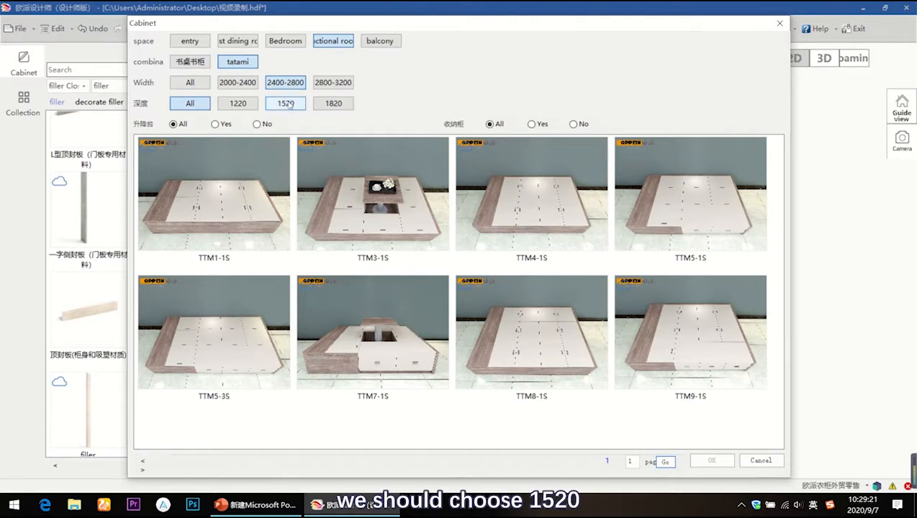
left_click(286, 103)
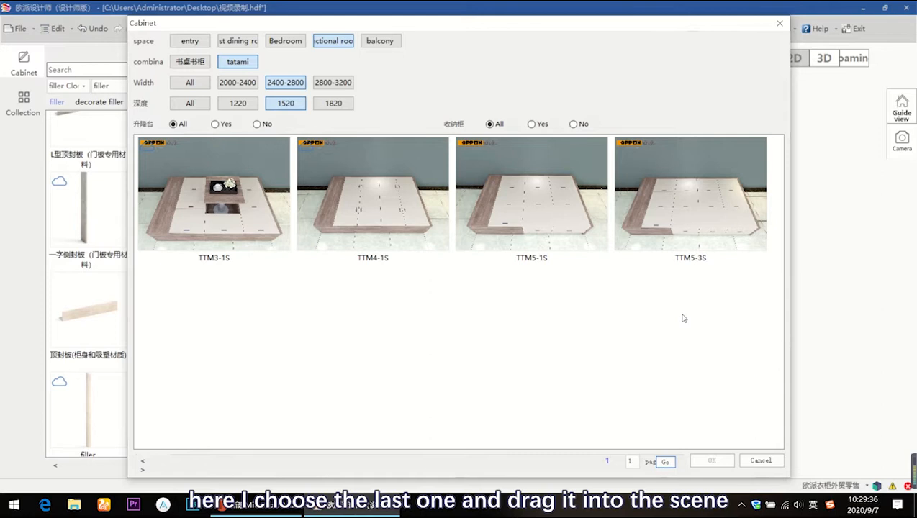
left_click(686, 206)
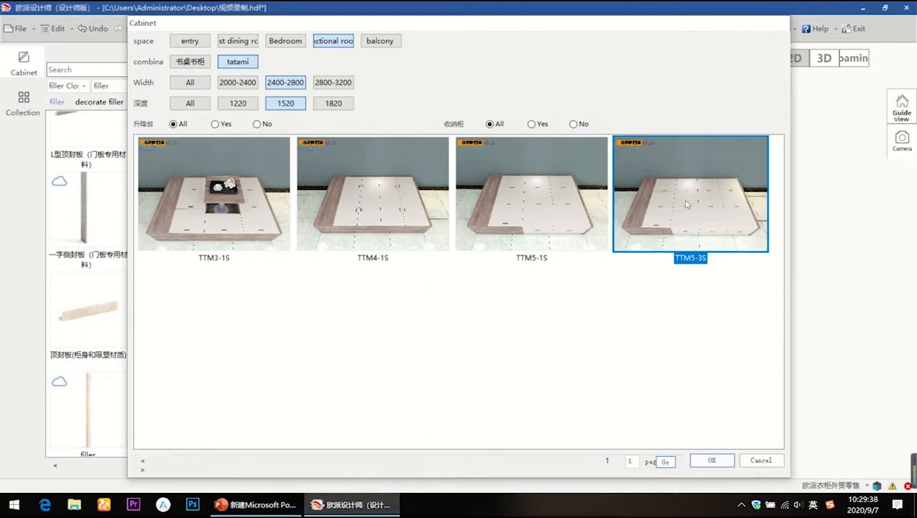
double_click(686, 206)
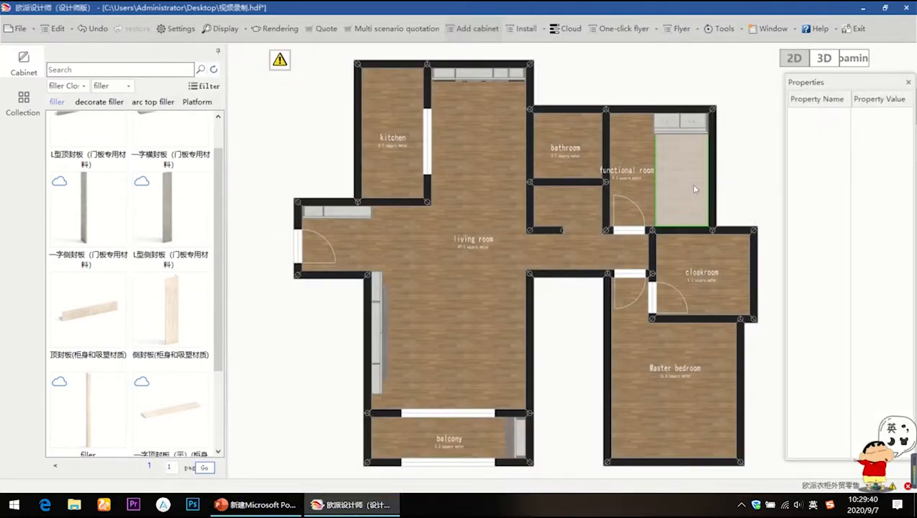
left_click(694, 189)
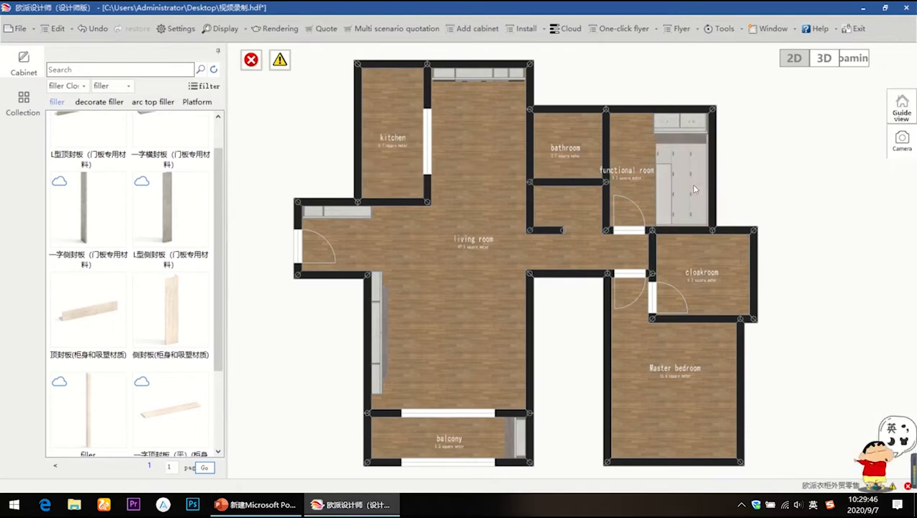
Resize the tatami to 2680 wide and 1600 deep, and shift it away from the wardrobe against the opposite wall
left_click(694, 189)
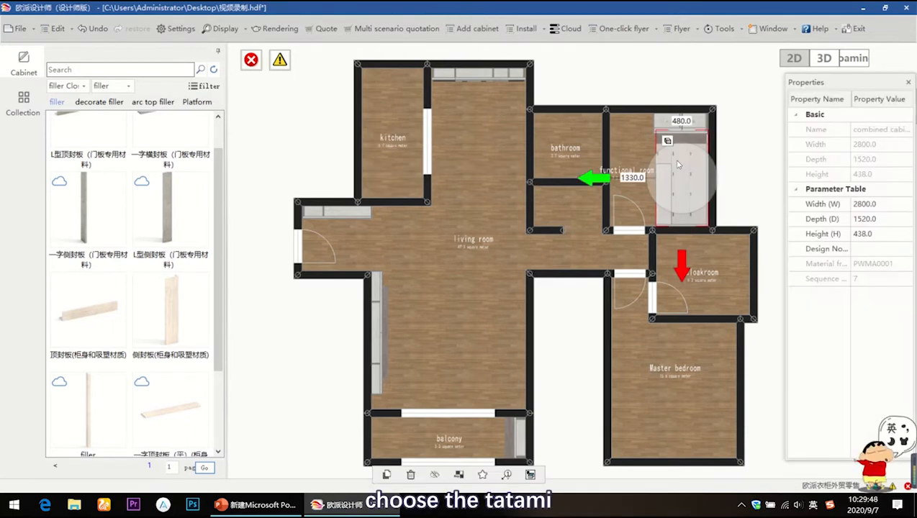
left_click(893, 204)
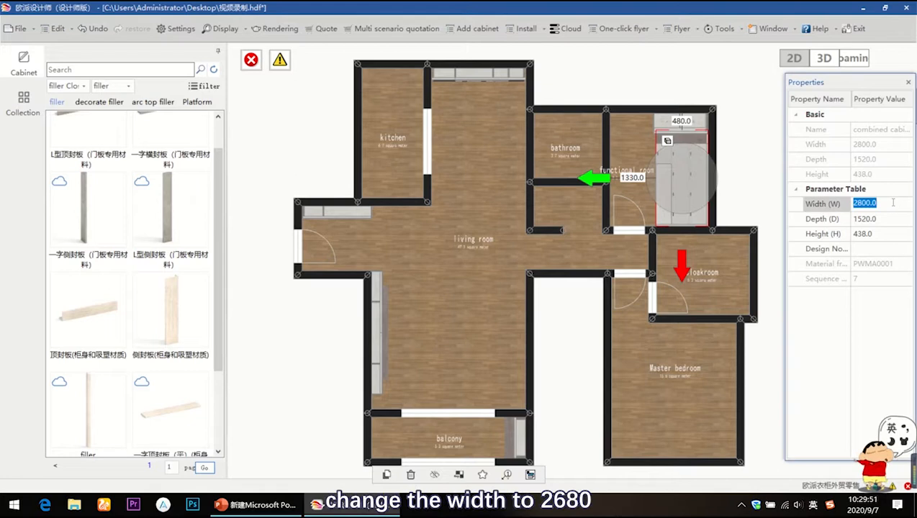
type("2680")
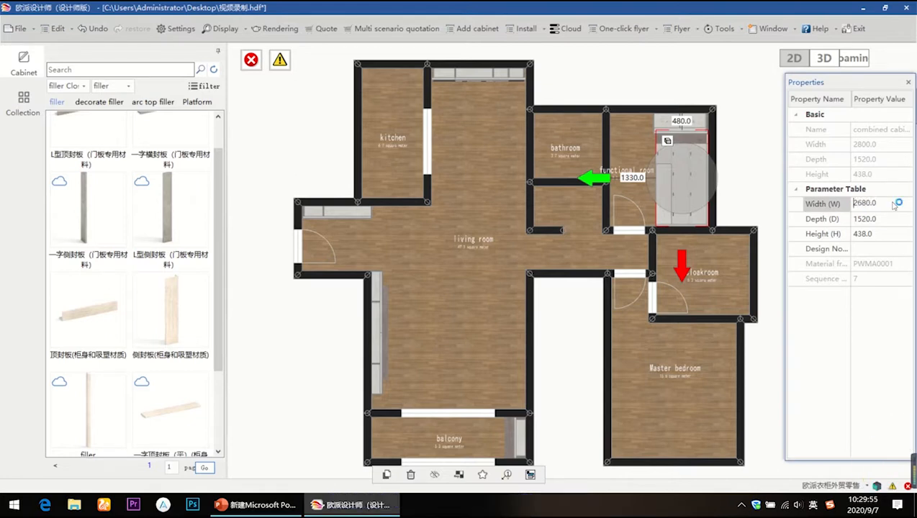
left_click(886, 219)
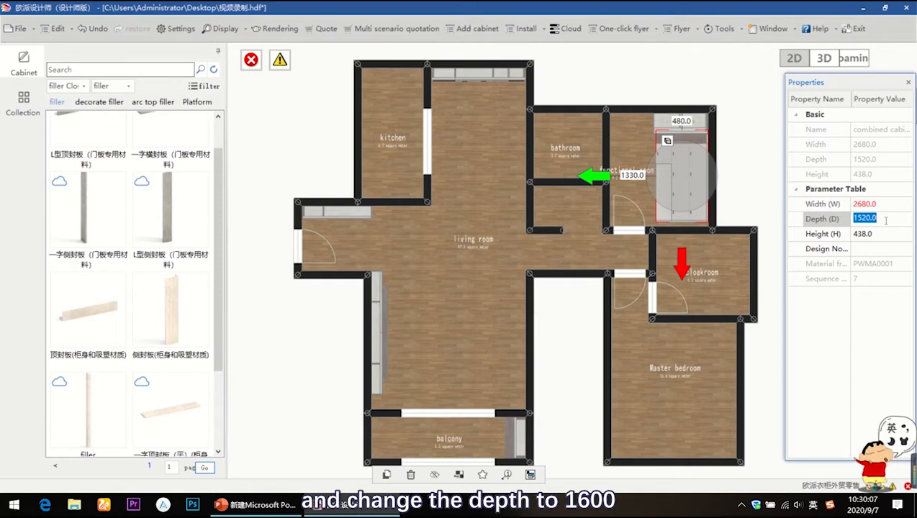
type("1600.0")
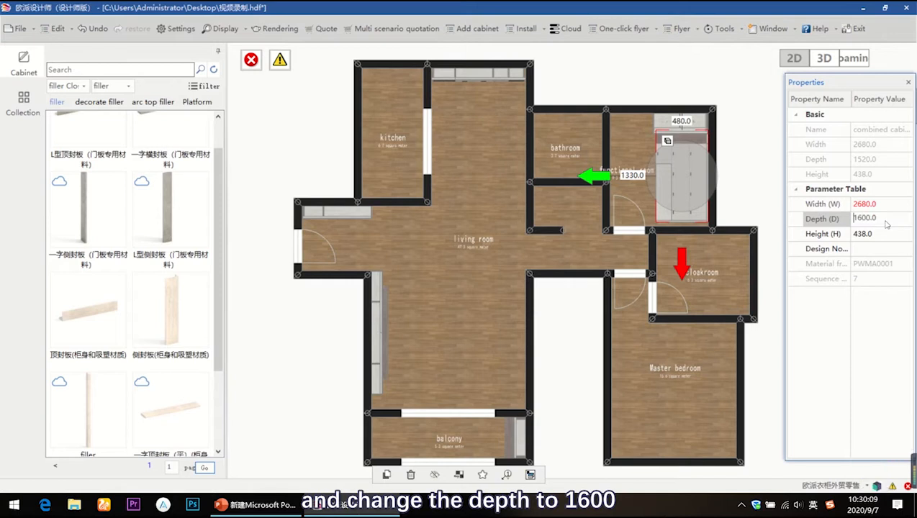
key("Return")
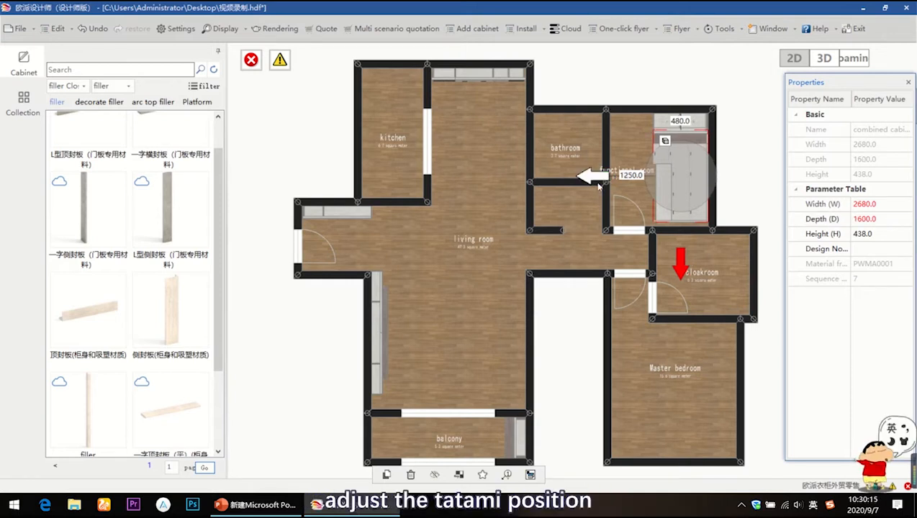
left_click(680, 280)
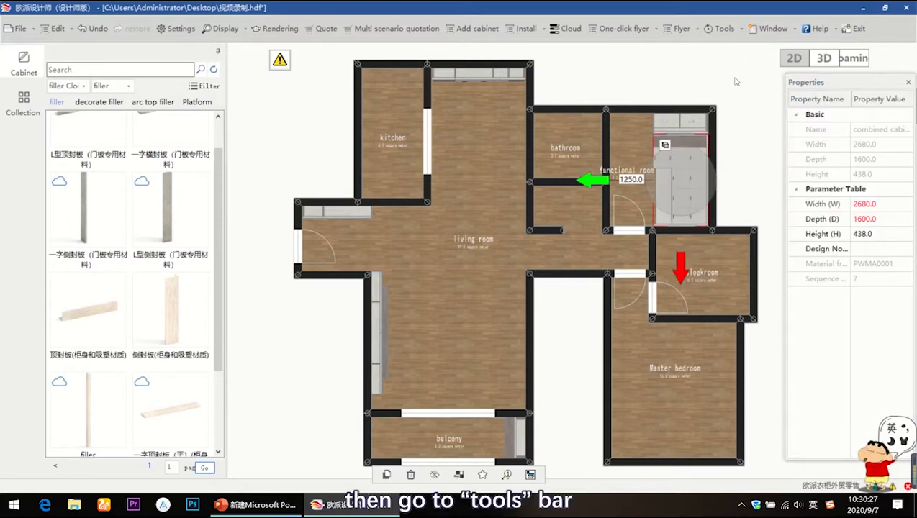
Run the product process update on the tatami and open the list of process inspection errors
left_click(723, 29)
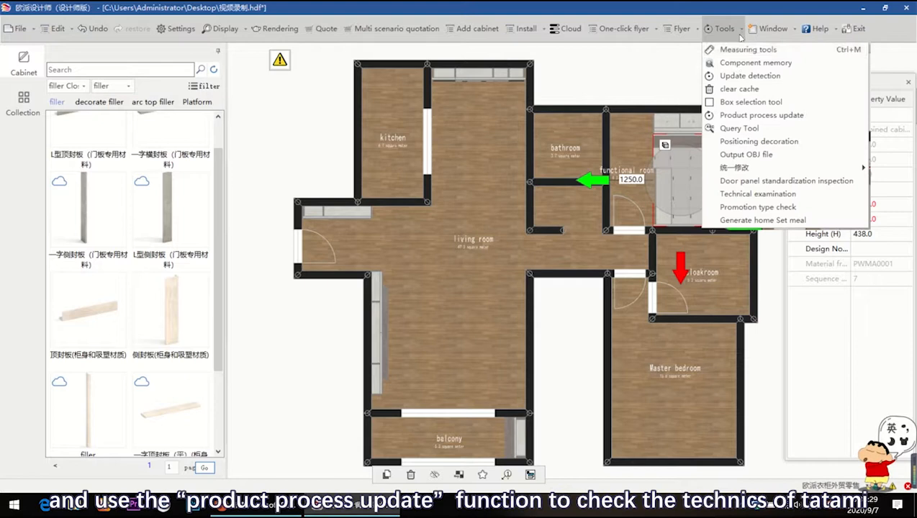
left_click(734, 116)
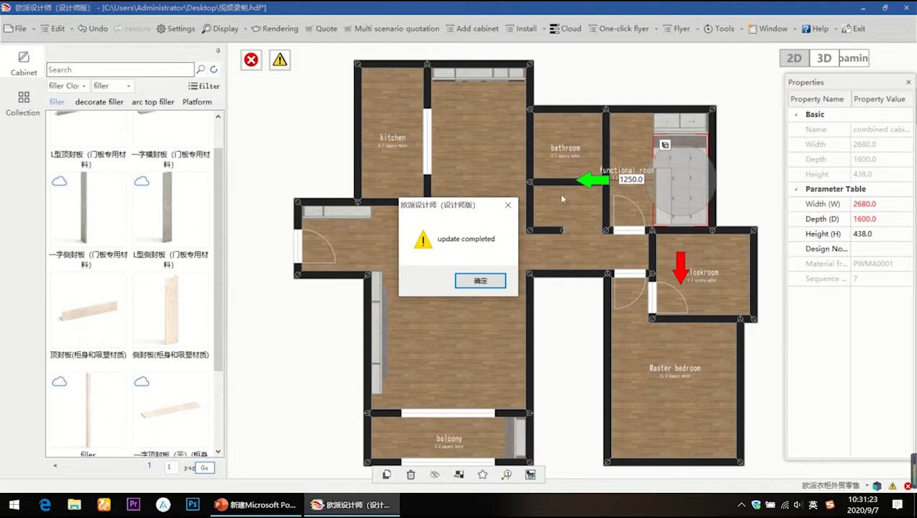
left_click(480, 281)
left_click(252, 61)
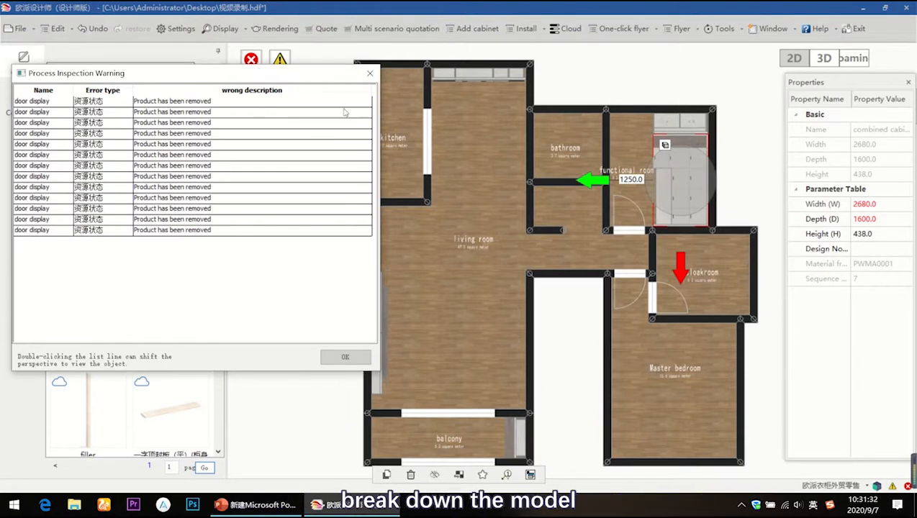
Ungroup the combined tatami cabinet in the functional room into its separate components
left_click(683, 179)
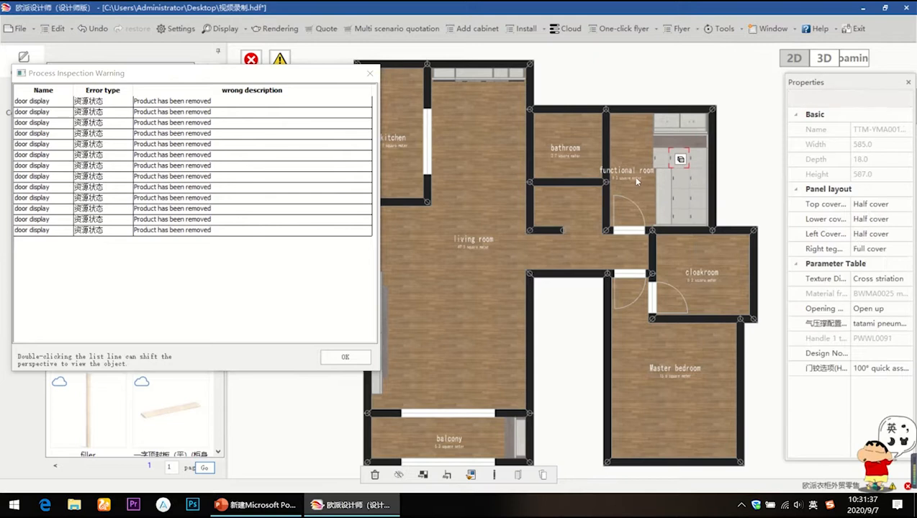
left_click(635, 176)
left_click(663, 182)
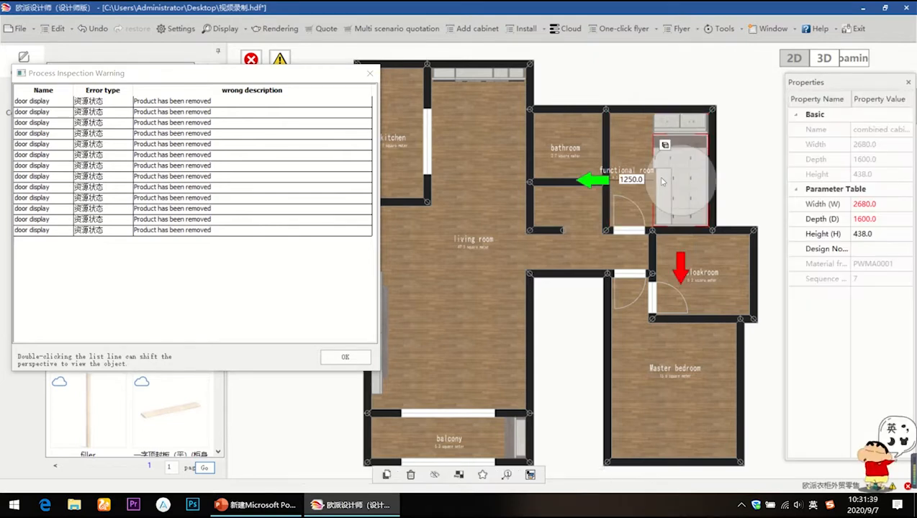
key("ctrl+shift+g")
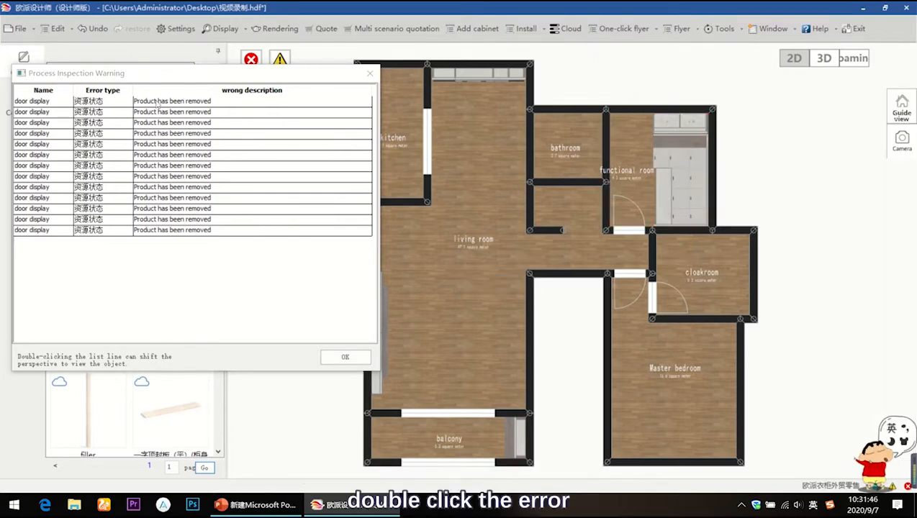
Locate the tatami door panels flagged in the error list and delete them one by one, starting with the row nearest the wardrobe
double_click(164, 102)
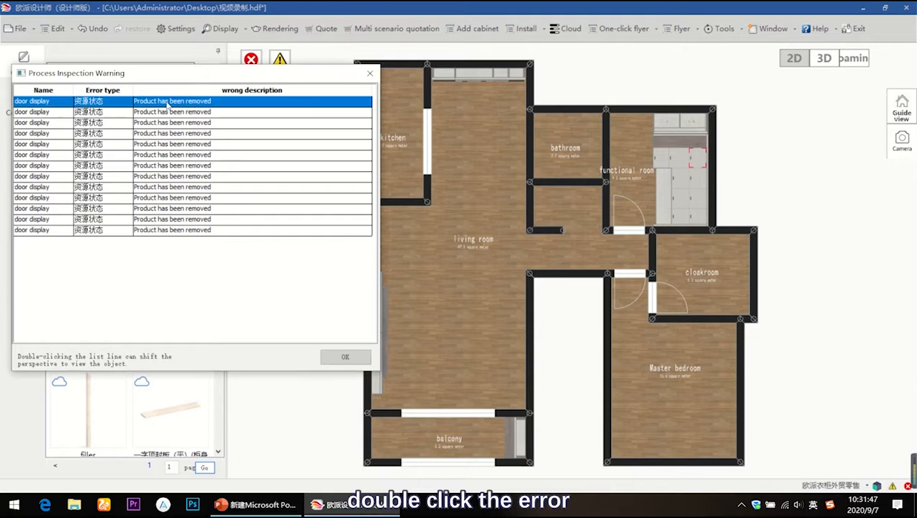
left_click(699, 160)
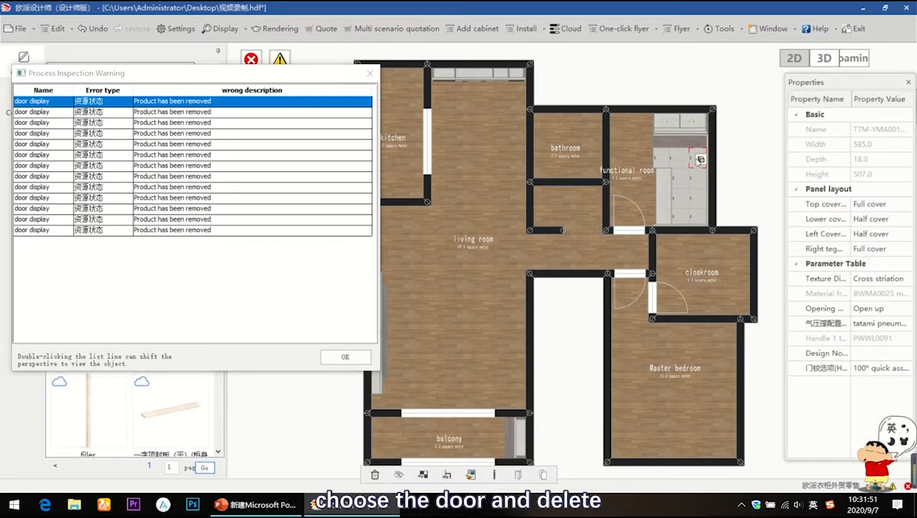
key("Delete")
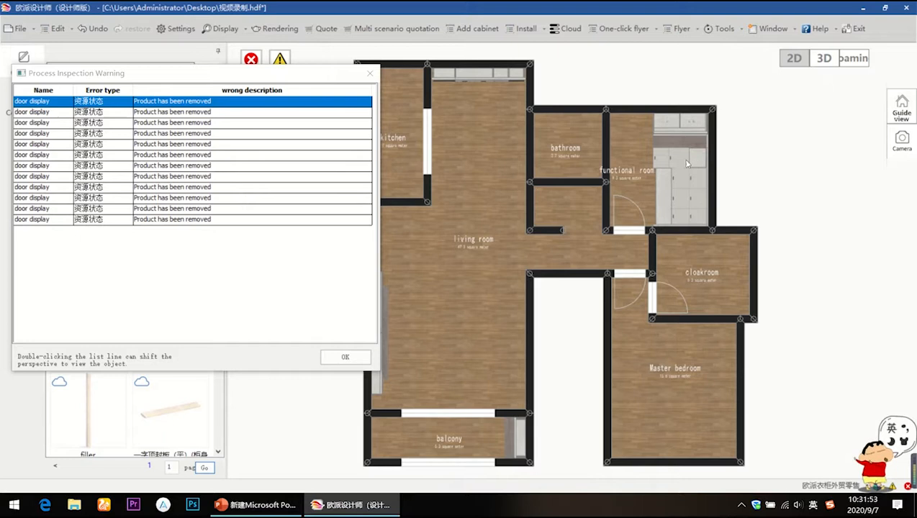
left_click(681, 159)
key("Delete")
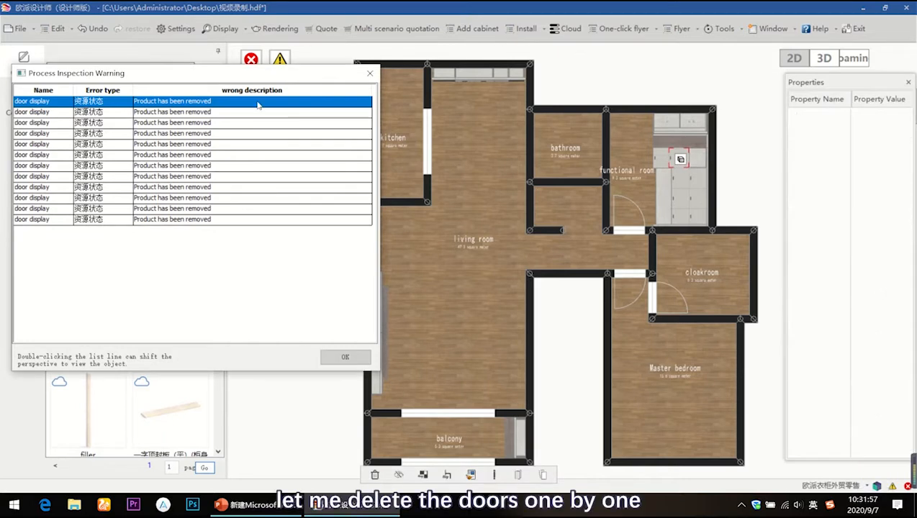
left_click(672, 156)
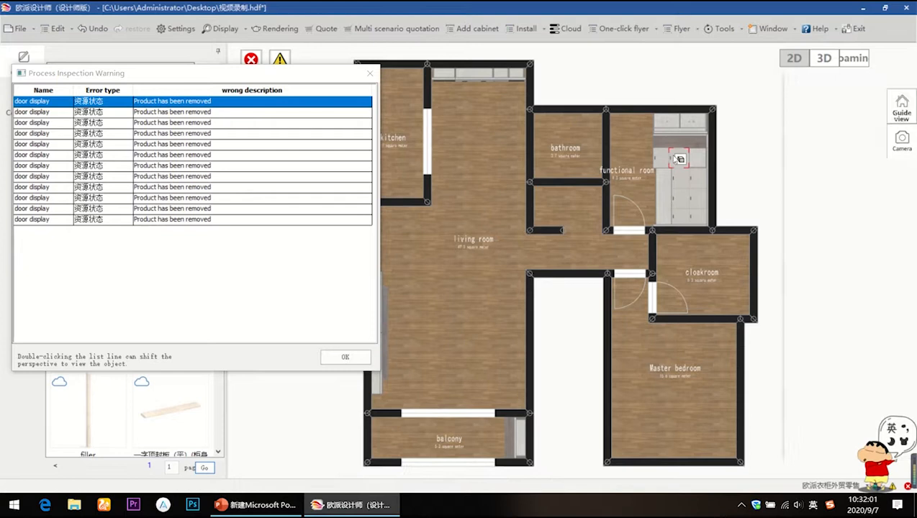
left_click(679, 158)
key("Delete")
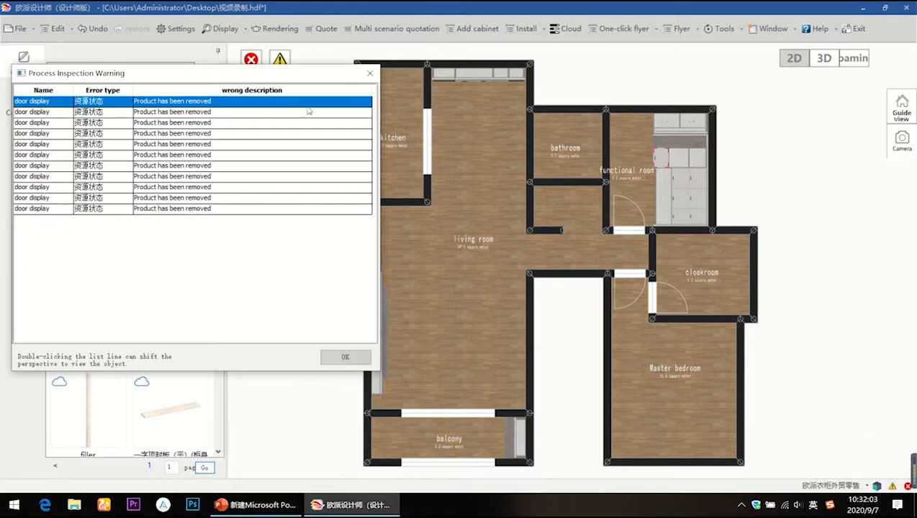
Delete the flagged door of the tatami cabinet in the functional room
left_click(664, 159)
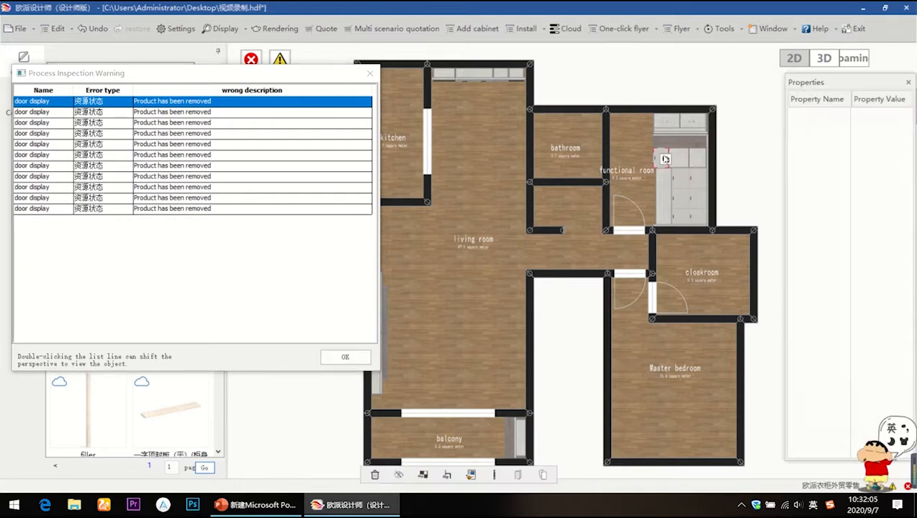
key("Delete")
left_click(245, 108)
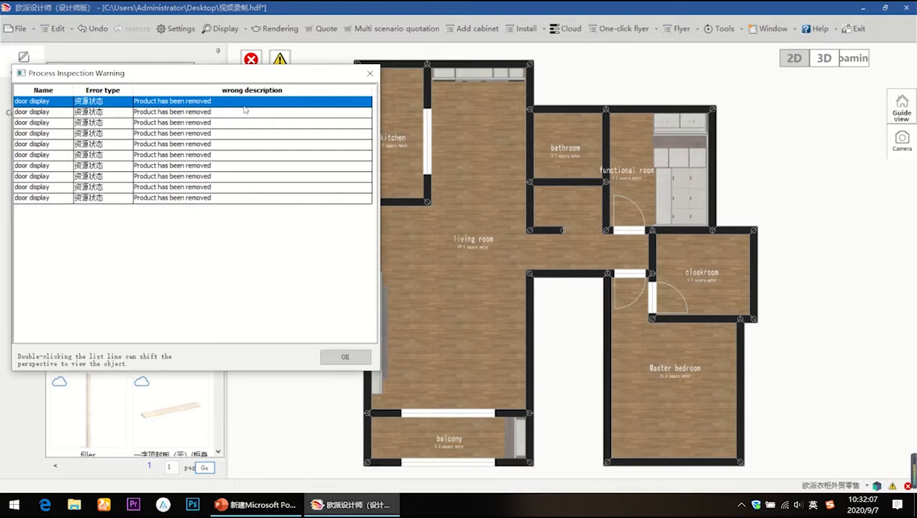
Delete the 1550 mm wide tatami cabinet between the other two cabinets in the functional room
left_click(669, 148)
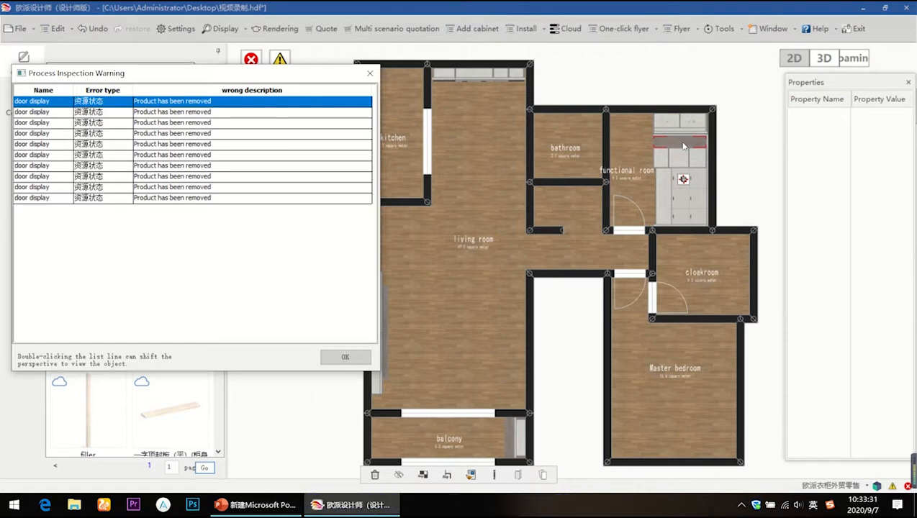
left_click(682, 147)
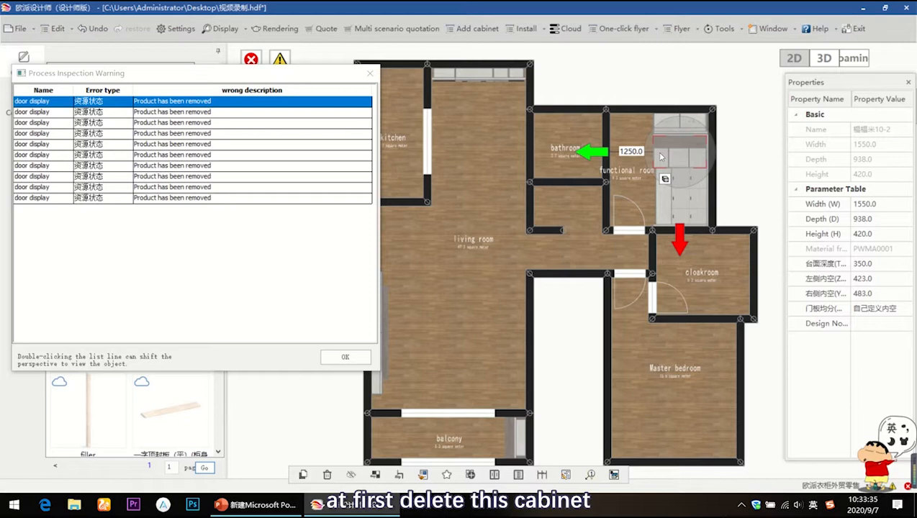
key("Delete")
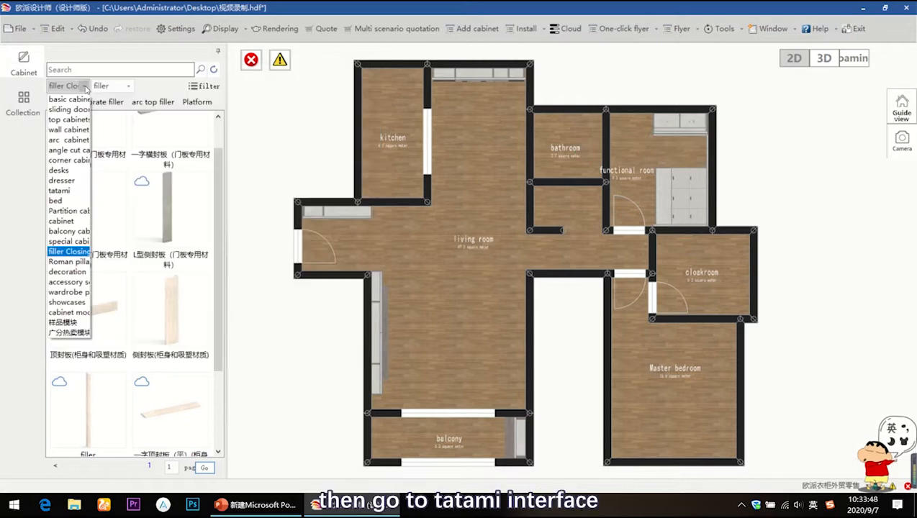
Insert the tatami 2 module from the tatami cabinet library into the gap in the functional room
left_click(72, 191)
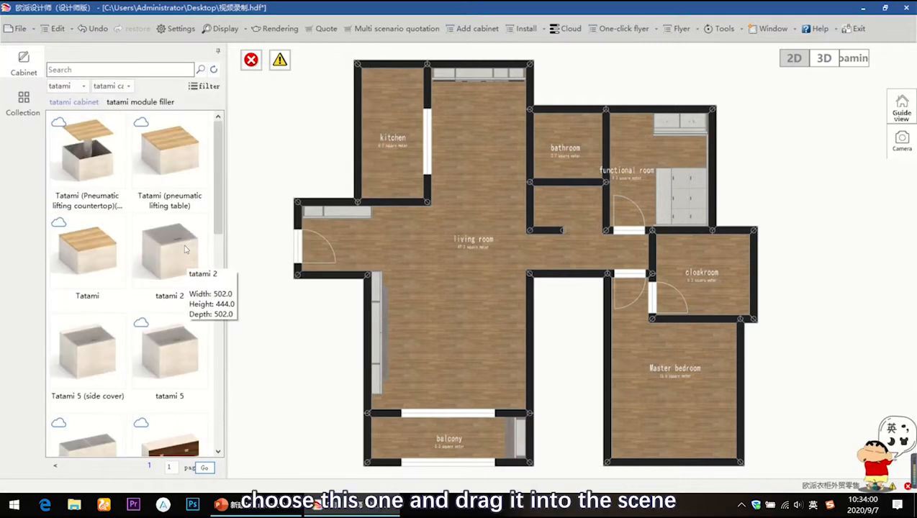
left_click(183, 241)
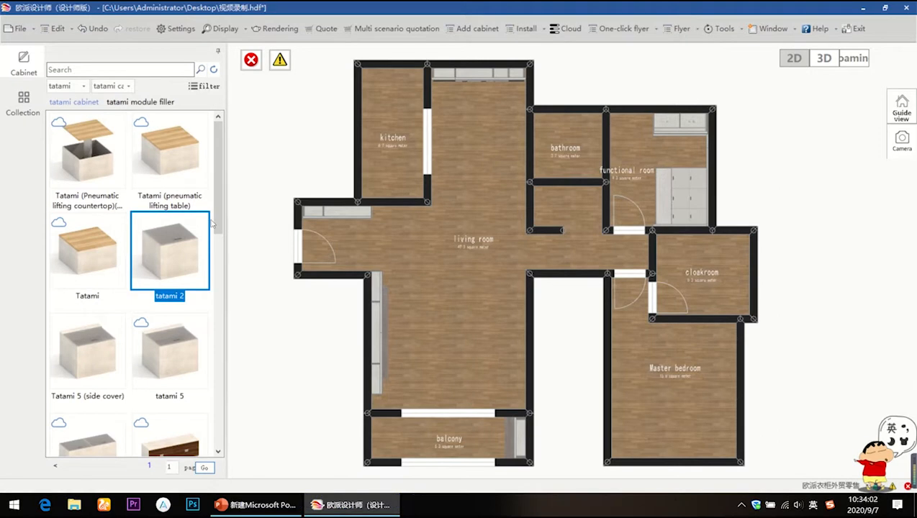
left_click_drag(208, 221, 694, 164)
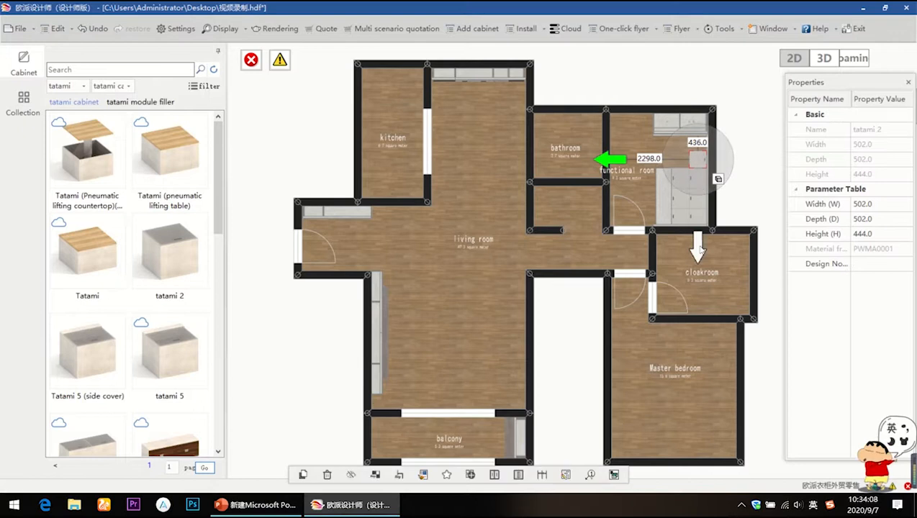
Move the tatami 2 cabinet up to the cabinet at the functional room's upper wall and rotate it
left_click_drag(698, 247, 698, 232)
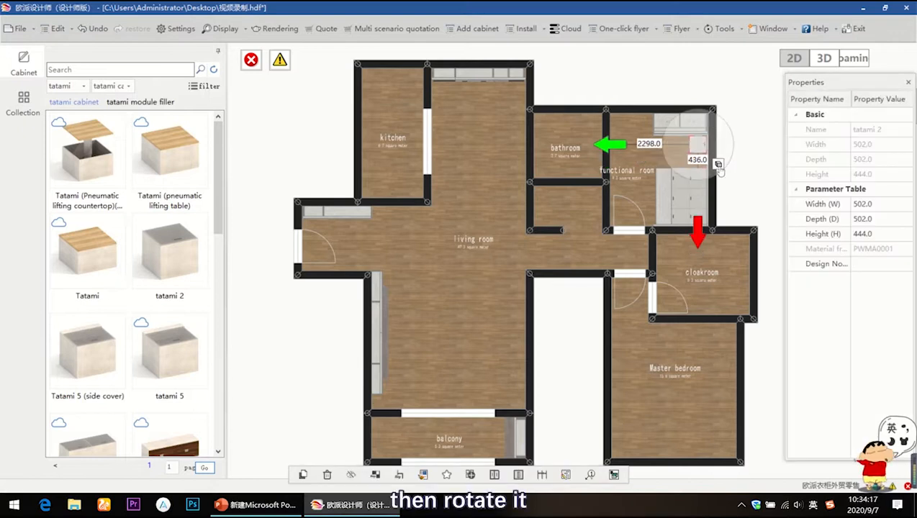
left_click(719, 167)
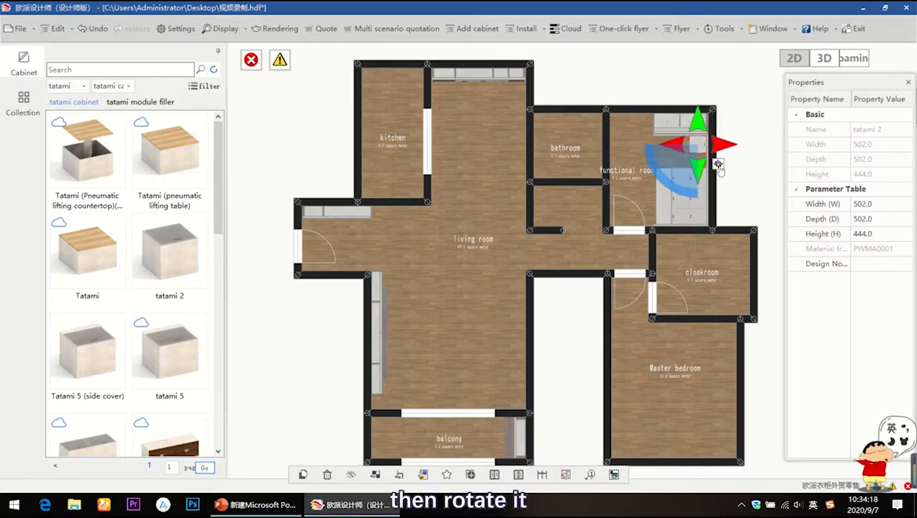
left_click_drag(663, 183, 647, 143)
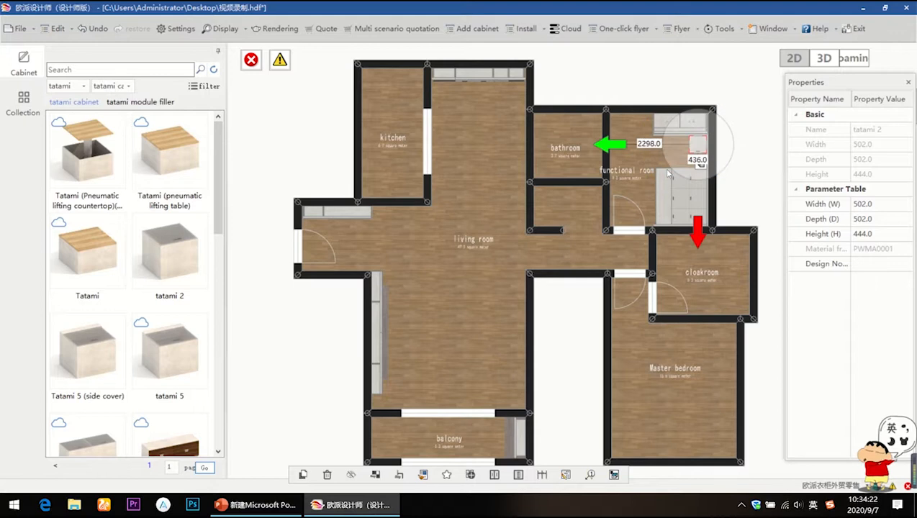
Set the tatami 2 cabinet's width to 1550, depth to 938 and height to 420
left_click(889, 204)
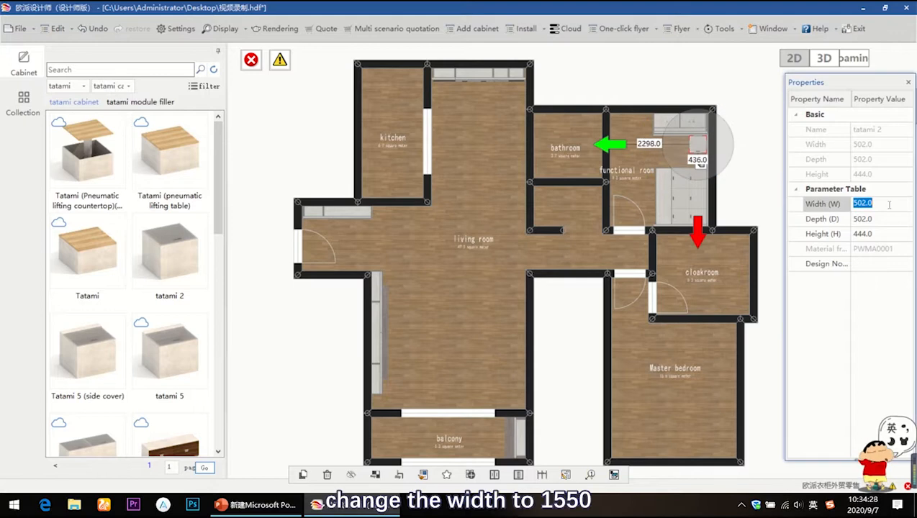
type("1550")
key("Return")
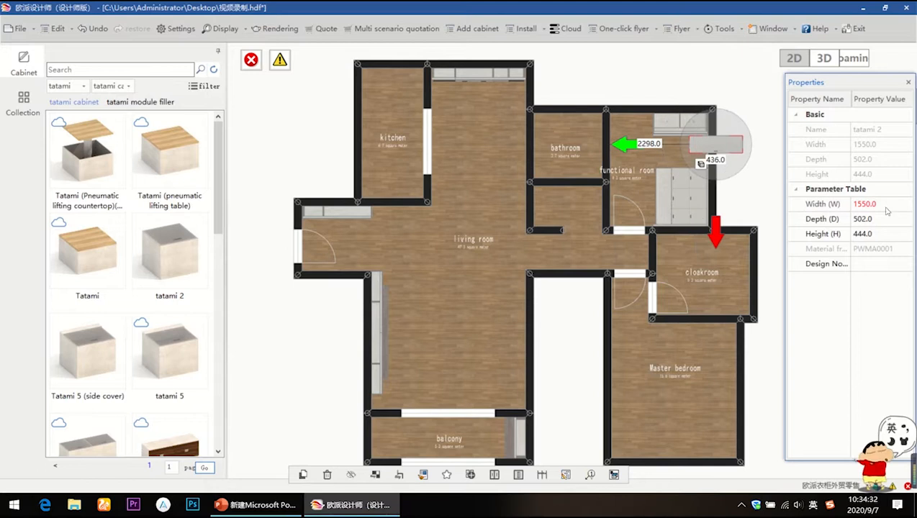
left_click(879, 217)
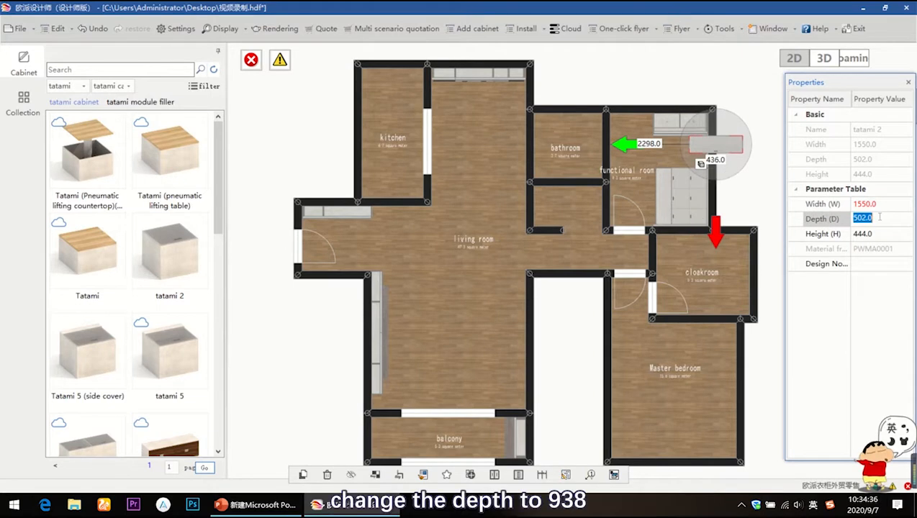
type("9")
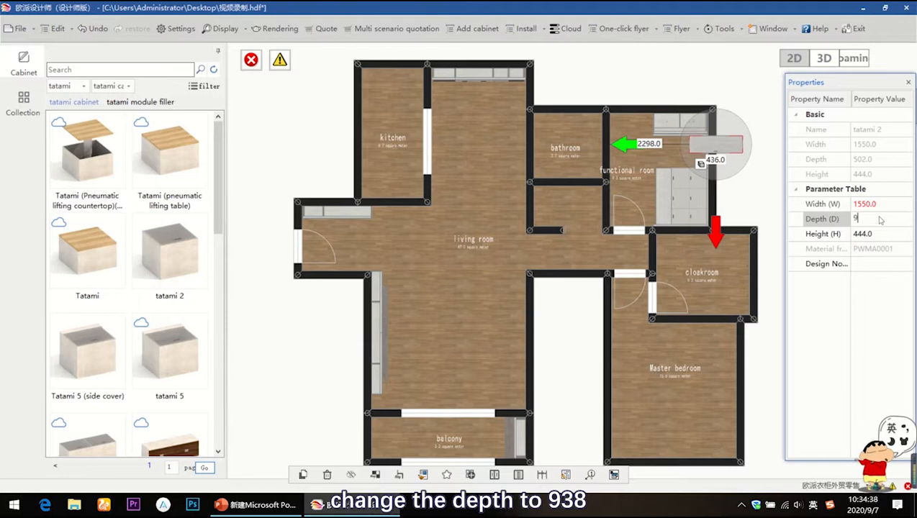
type("38")
key("Return")
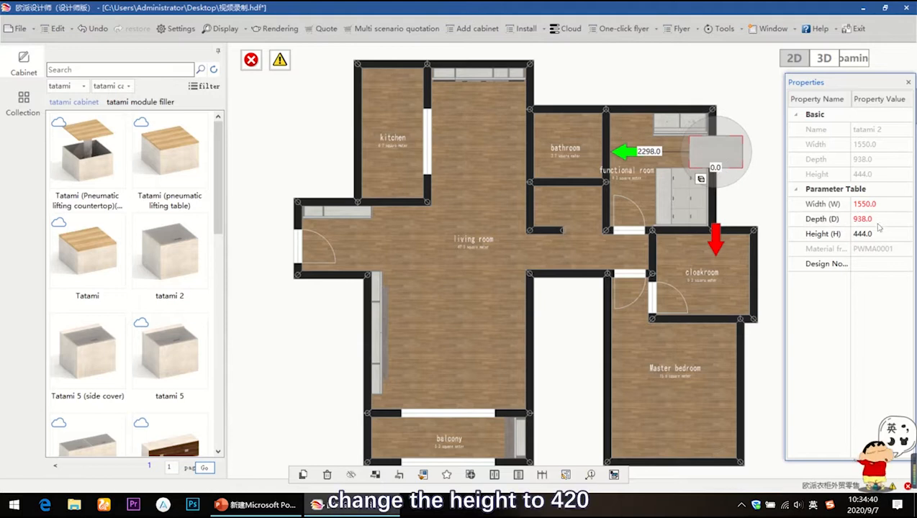
left_click(878, 232)
type("4")
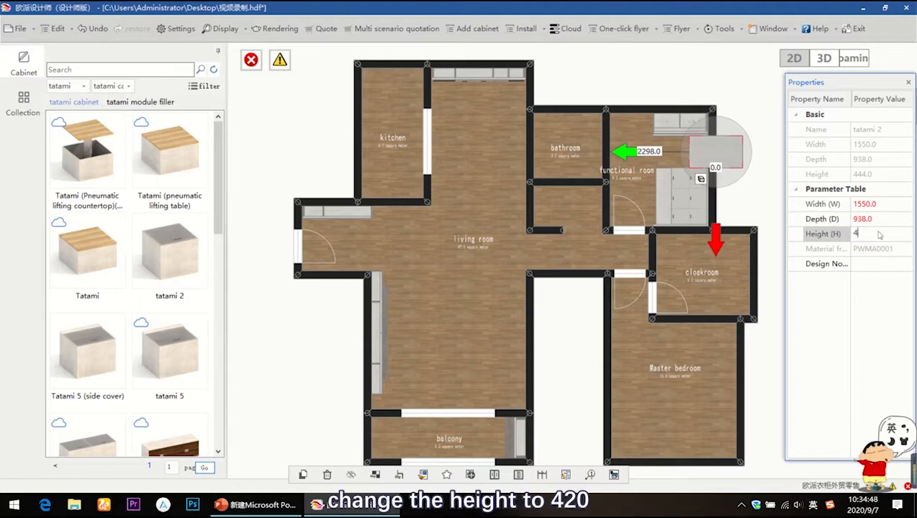
type("20")
key("Return")
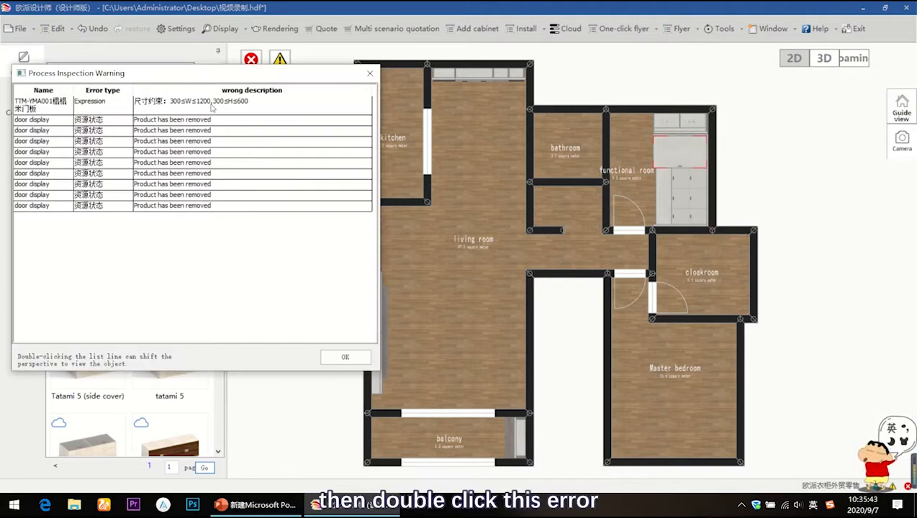
Locate the tatami door panel behind the size-constraint error in the inspection list and delete it
left_click(212, 106)
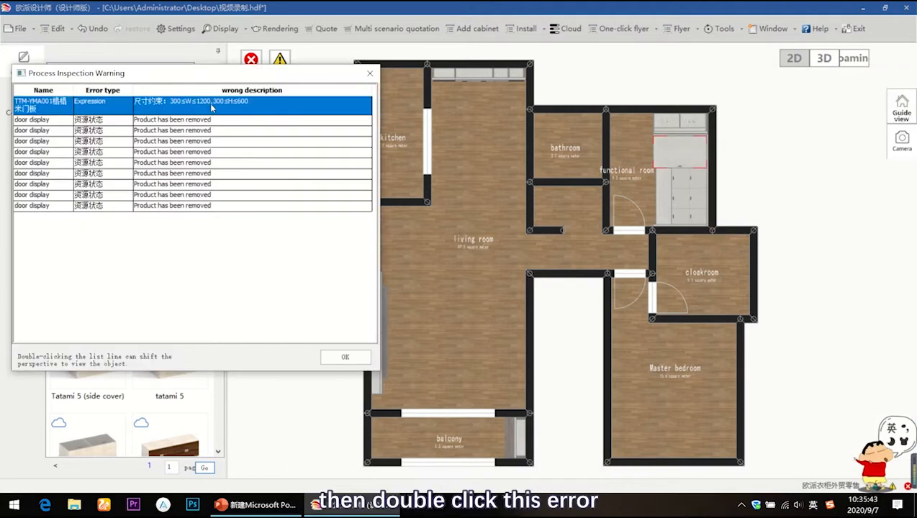
left_click(686, 153)
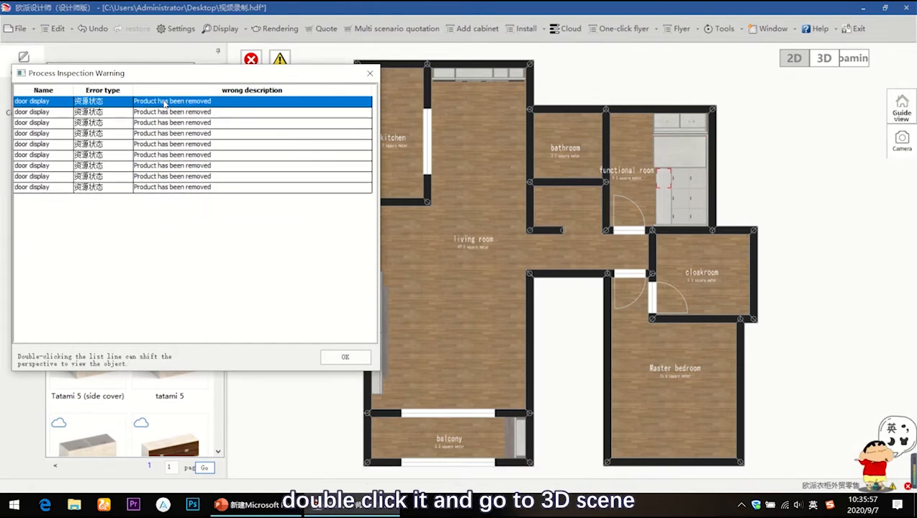
In the 3D scene, locate the first removed-product error and delete the leftmost front door of the low cabinet
left_click(825, 58)
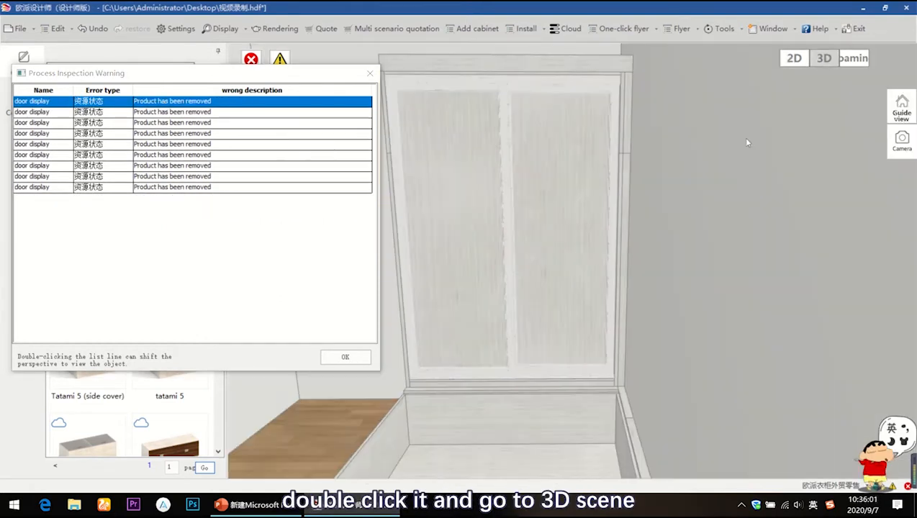
middle_click_drag(571, 334, 695, 226)
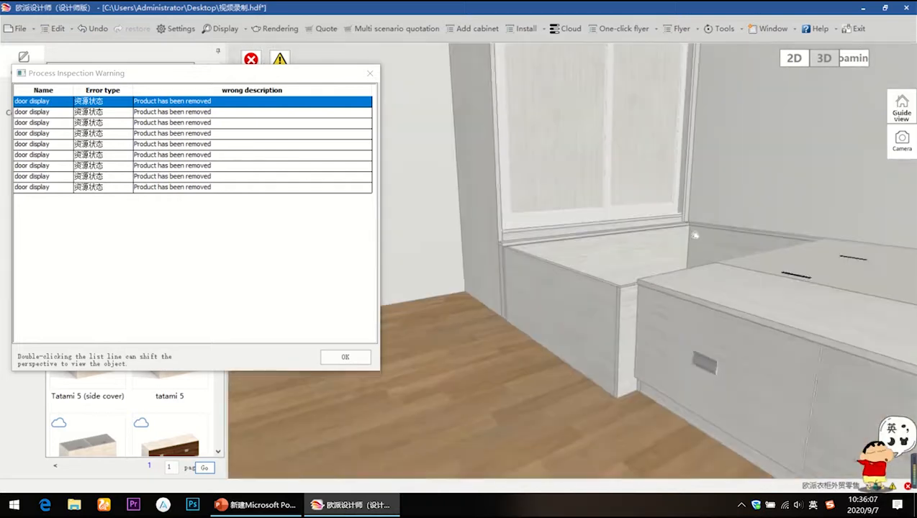
scroll(694, 233, "down", 2)
double_click(227, 103)
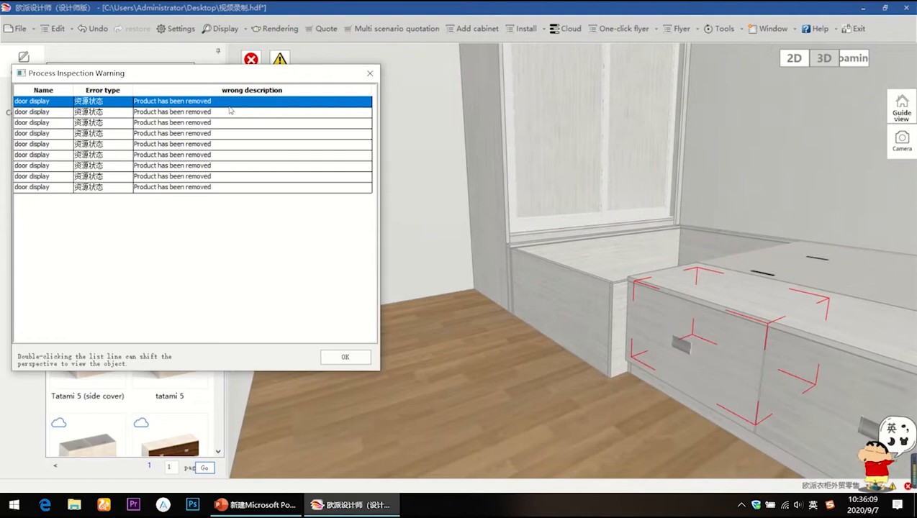
left_click(646, 312)
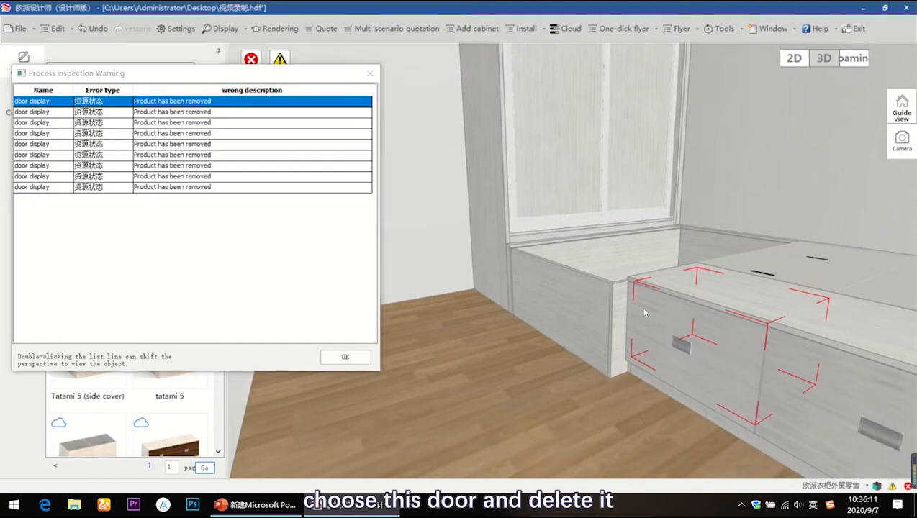
key("Delete")
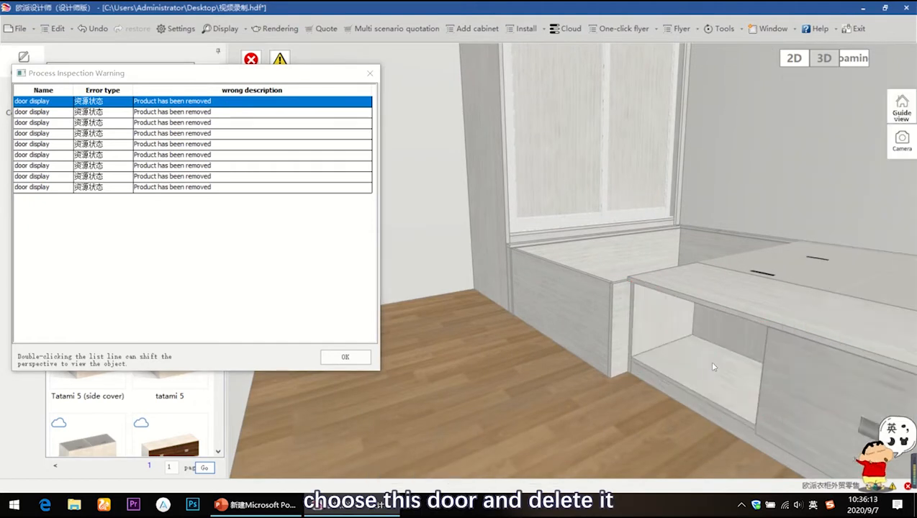
Locate the next removed-product error and delete the middle front door of the low cabinet
scroll(595, 287, "up", 3)
middle_click_drag(594, 287, 616, 268)
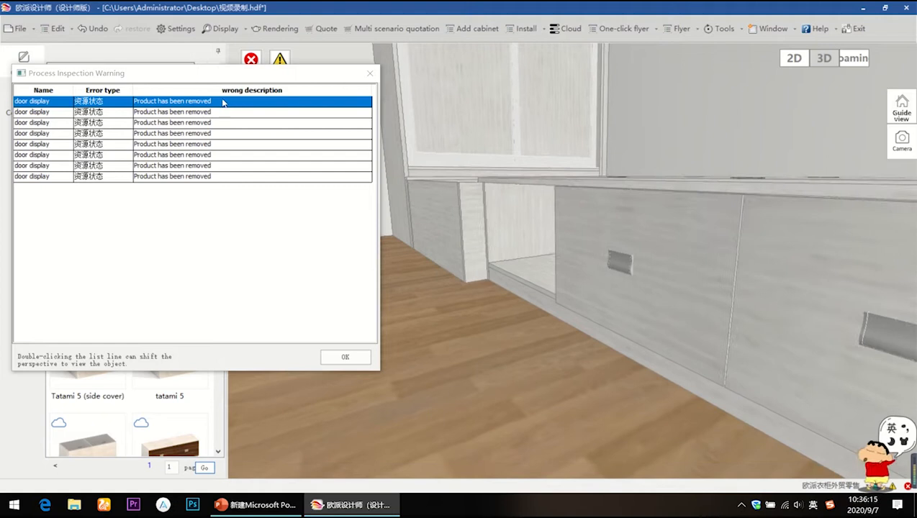
double_click(276, 104)
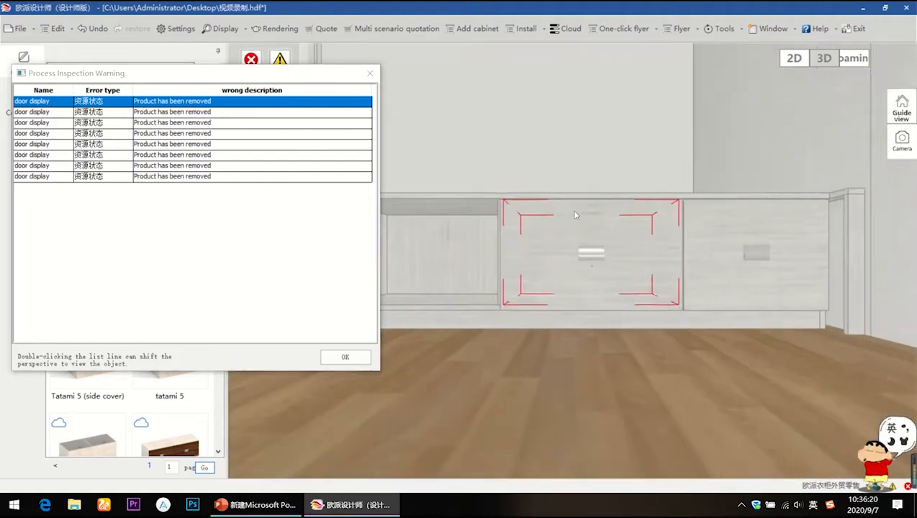
left_click(575, 214)
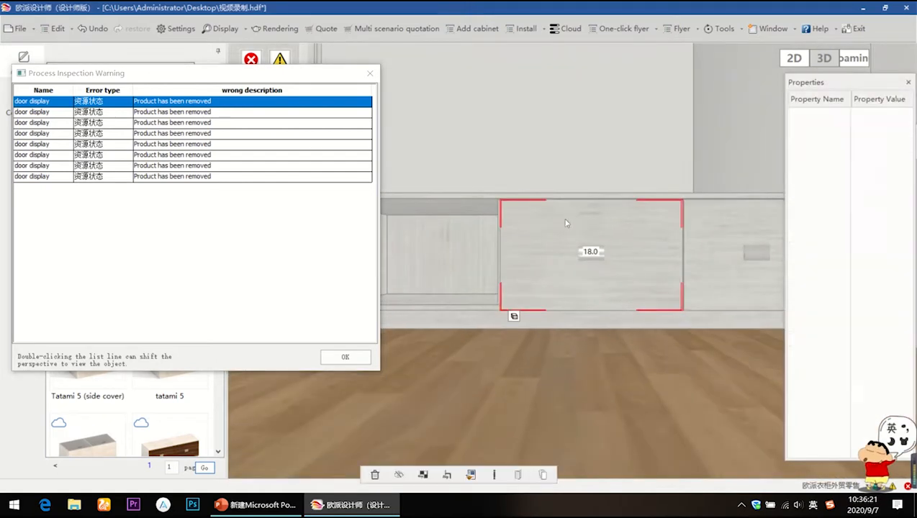
key("Delete")
Locate the next listed error and delete the rightmost front door of the low cabinet
double_click(209, 103)
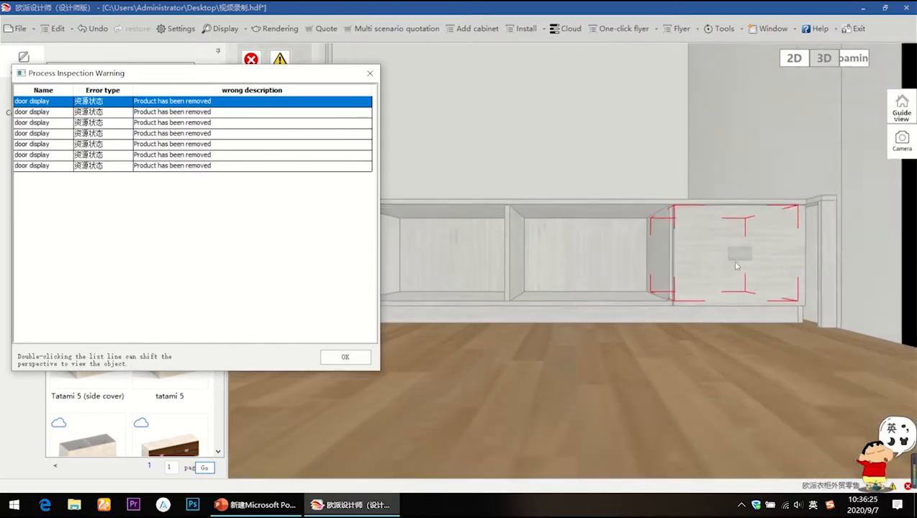
left_click(726, 240)
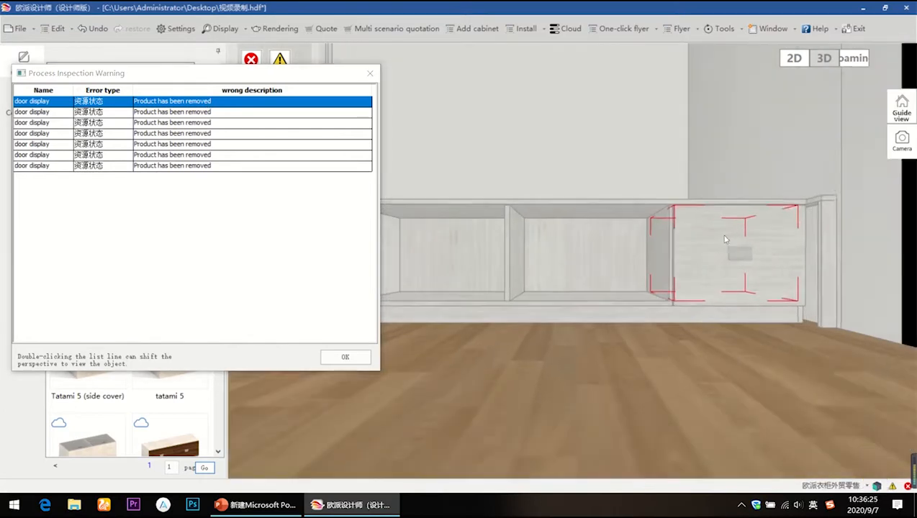
left_click(726, 239)
key("Delete")
Locate the next listed error and delete the back-left door panel on top of the tatami
left_click(157, 103)
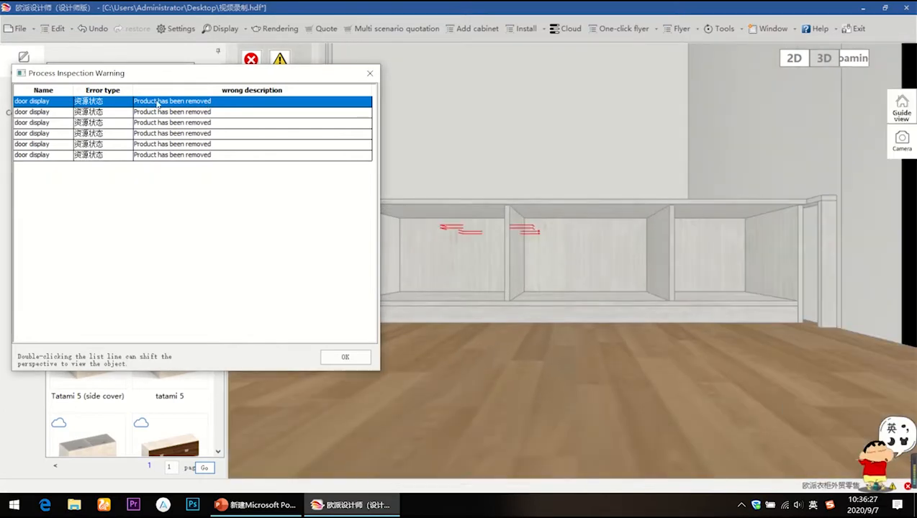
left_click(157, 102)
left_click_drag(458, 242, 488, 334)
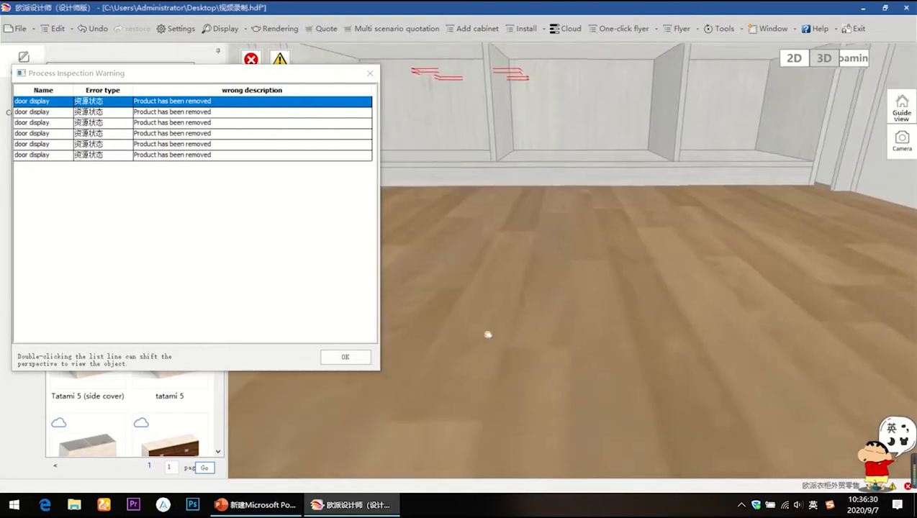
middle_click_drag(488, 334, 540, 466)
middle_click_drag(520, 209, 546, 496)
middle_click_drag(560, 252, 580, 395)
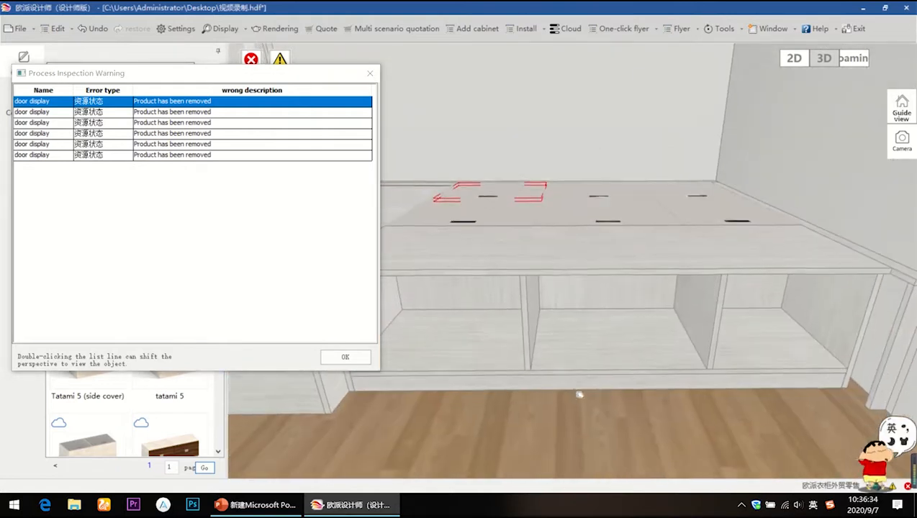
middle_click_drag(559, 229, 564, 409)
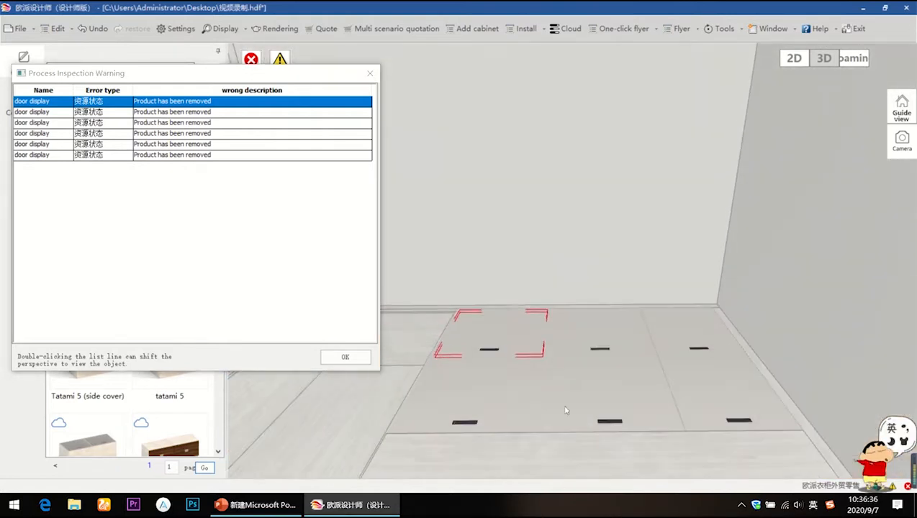
left_click(517, 325)
key("Delete")
Locate the next removed-product errors and delete the back-middle and back-right door panels on top of the tatami
left_click(590, 324)
left_click(226, 103)
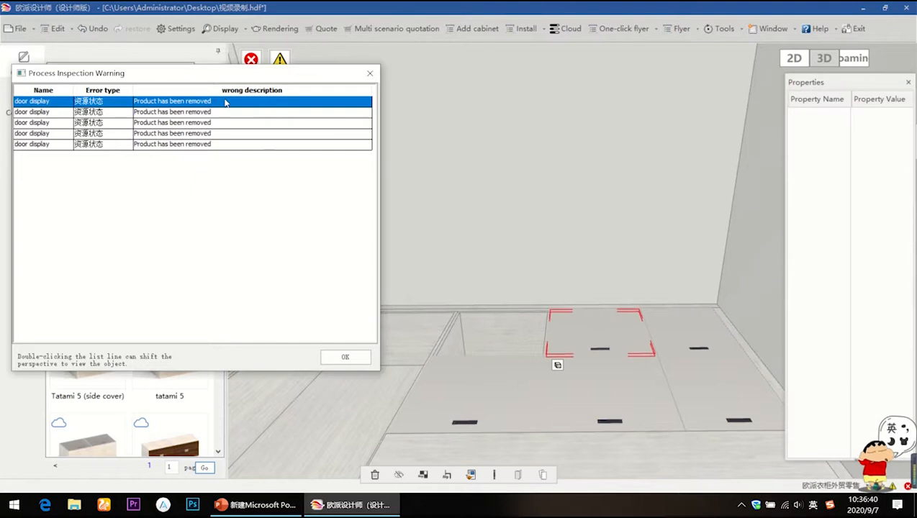
left_click(617, 330)
key("Delete")
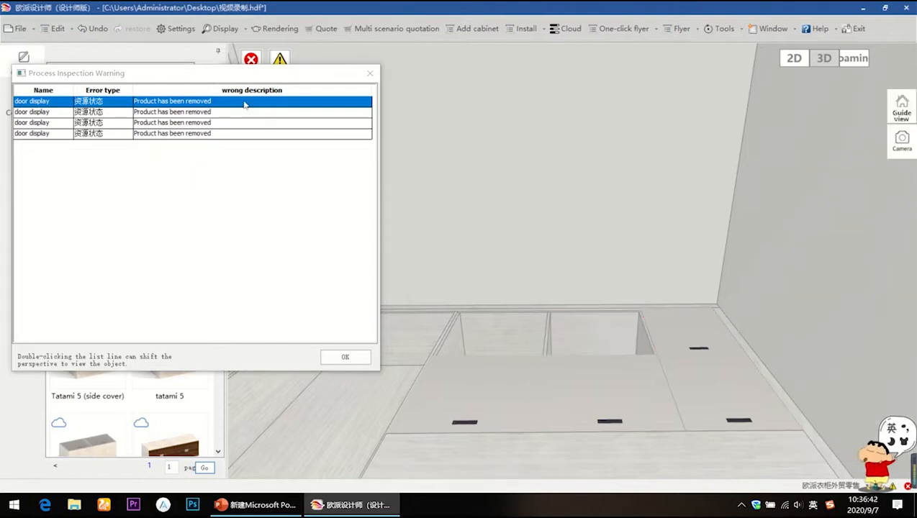
left_click(693, 335)
key("Delete")
Locate the next listed errors and delete the front-middle and front-left door panels on top of the tatami
left_click(208, 112)
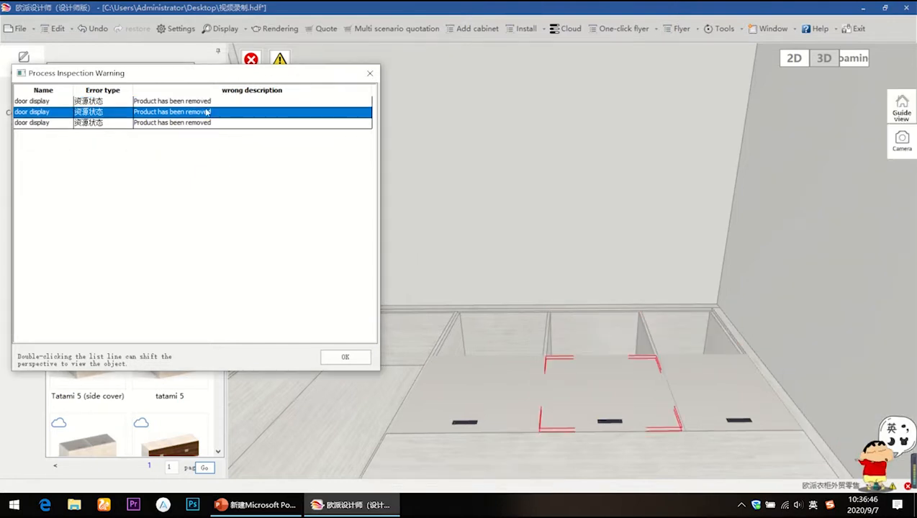
left_click(580, 395)
key("Delete")
left_click(211, 105)
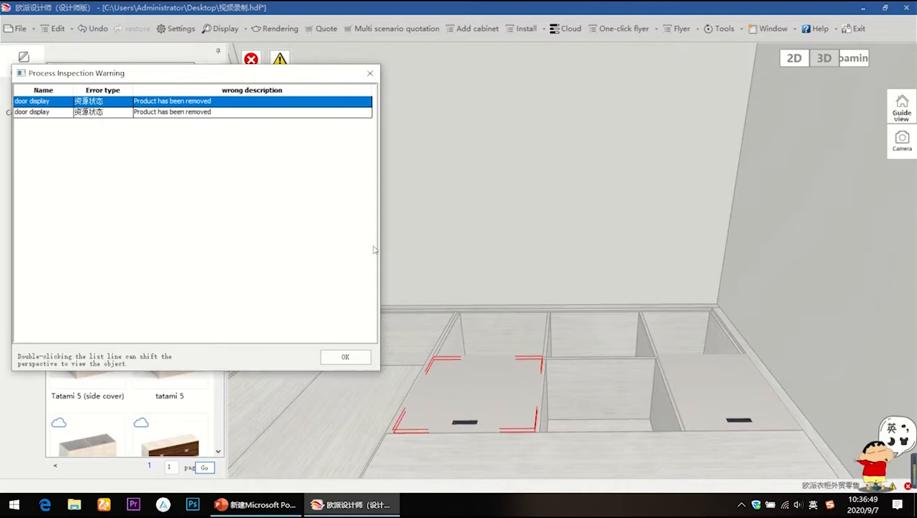
left_click(470, 403)
key("Delete")
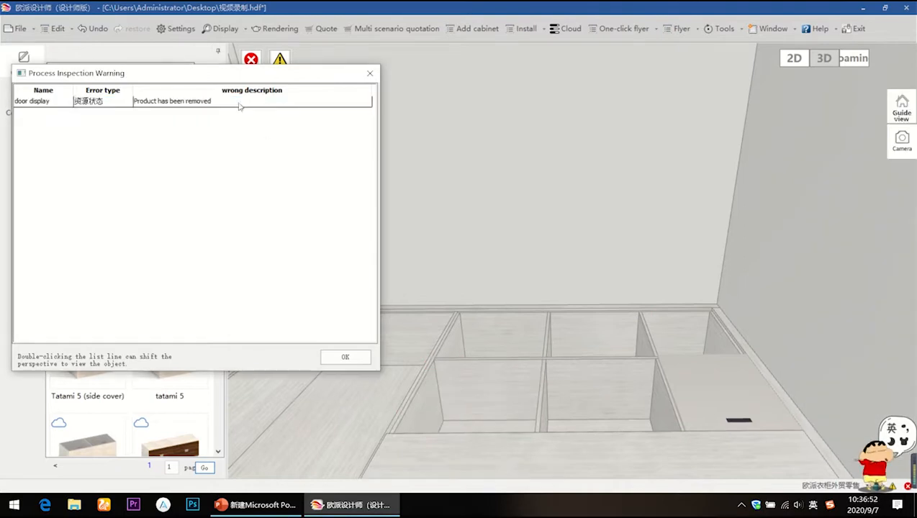
Locate the last listed error, delete the front-right door panel of the tatami, and close the process inspection list
left_click(240, 106)
left_click(714, 406)
key("Delete")
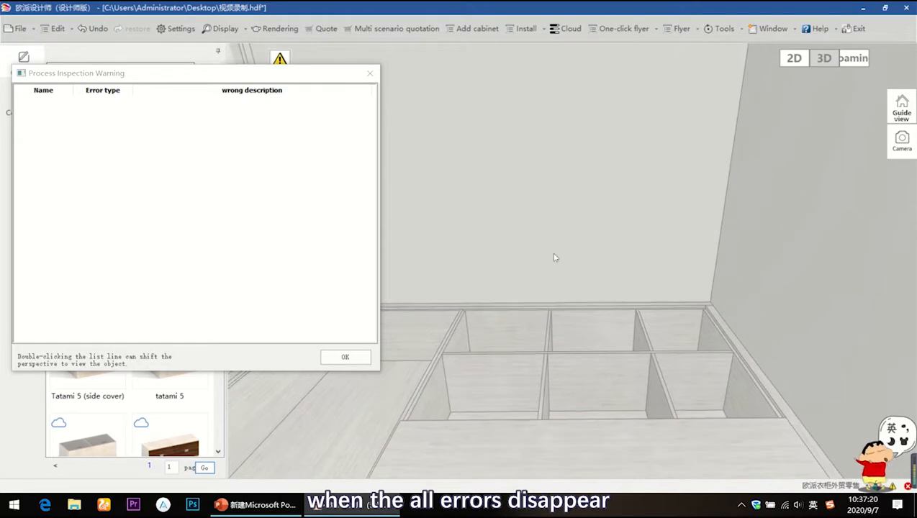
left_click(370, 72)
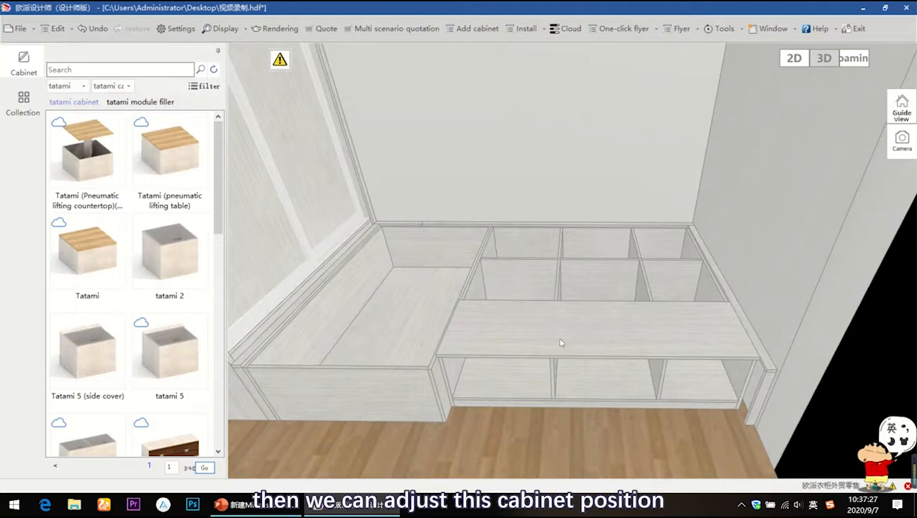
Move the low three-drawer cabinet forward so it sits 80 mm from the tatami cabinet behind it
left_click(561, 342)
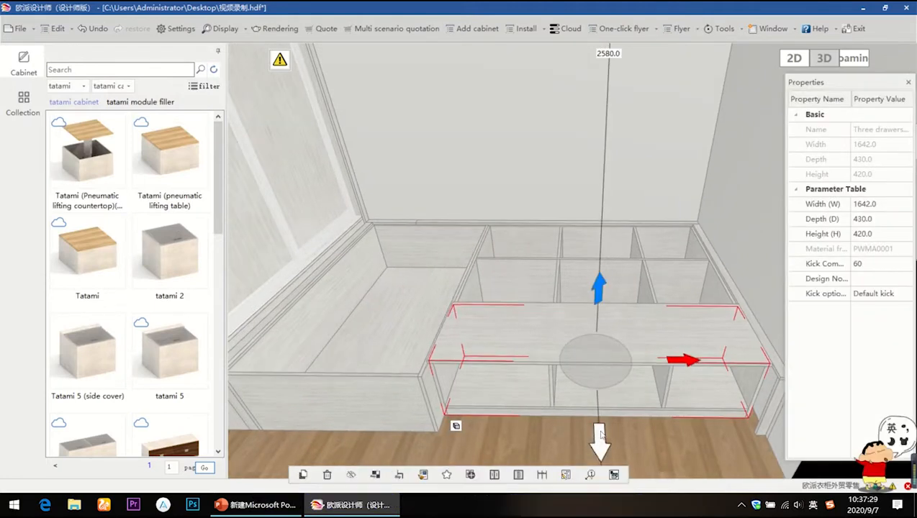
left_click_drag(601, 434, 600, 450)
left_click(595, 452)
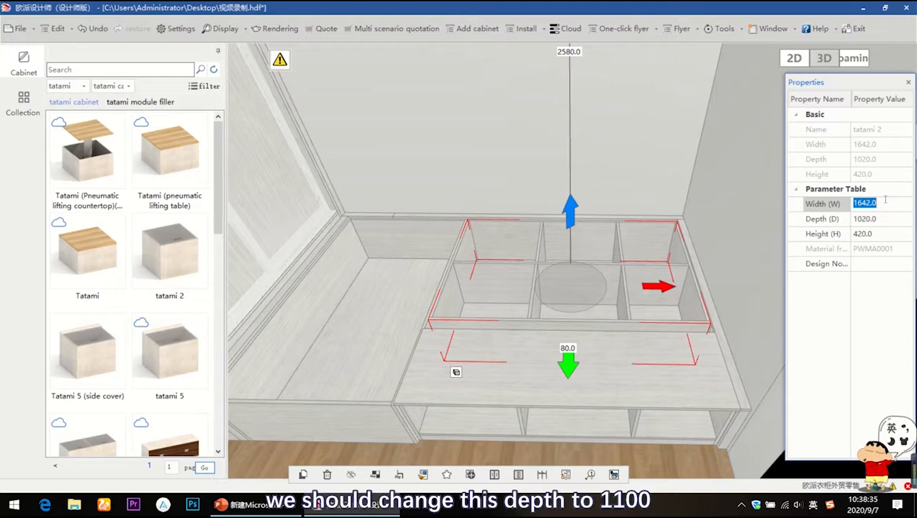
Set the depth of the six-compartment tatami cabinet behind the low cabinet to 1100
left_click(884, 219)
type("1")
type("100")
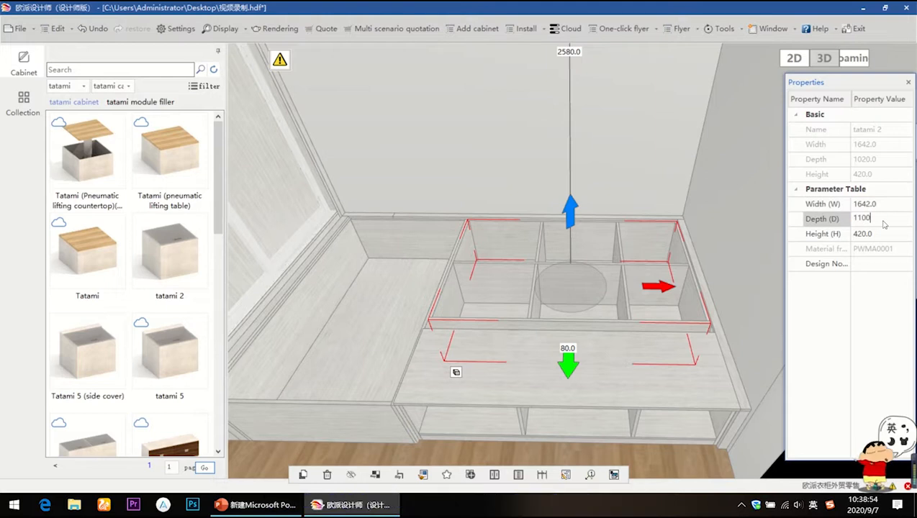
key("Return")
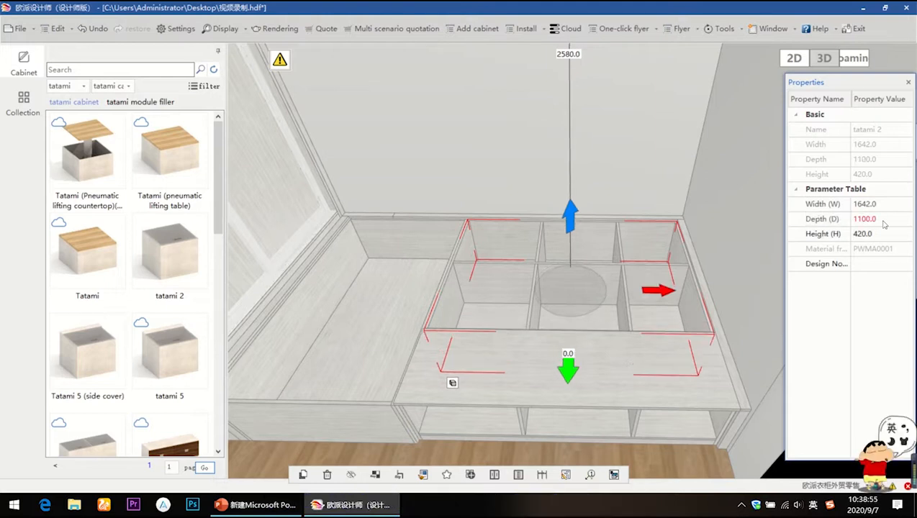
left_click(646, 182)
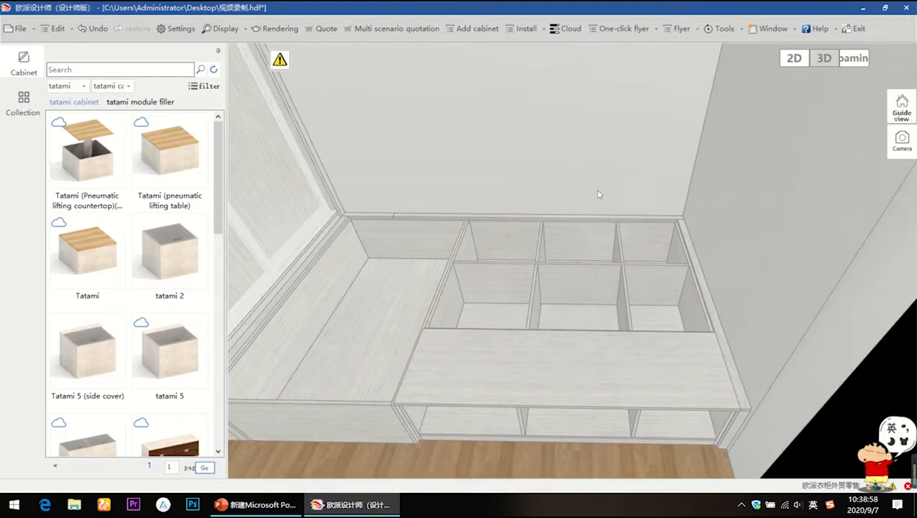
Reposition the cross diaphragm of the six-compartment tatami by setting the inner space behind it to 523
middle_click_drag(594, 233, 562, 187)
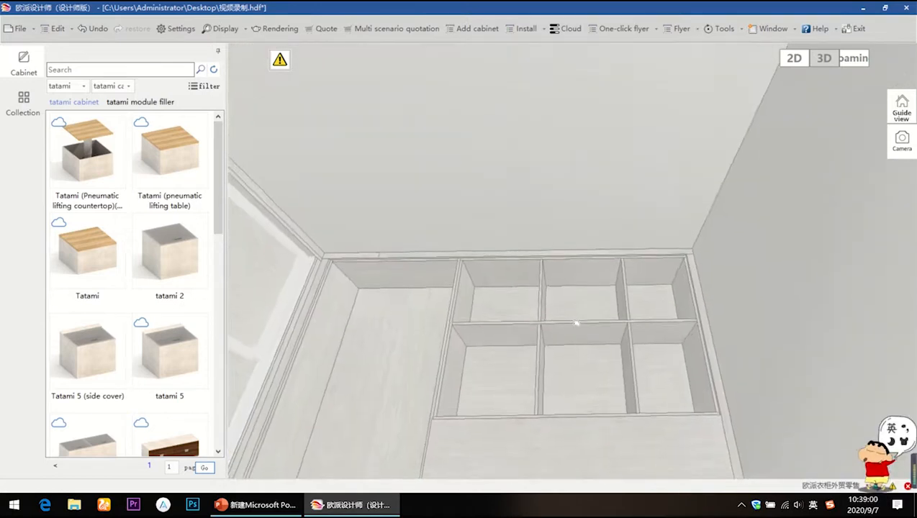
left_click(577, 295)
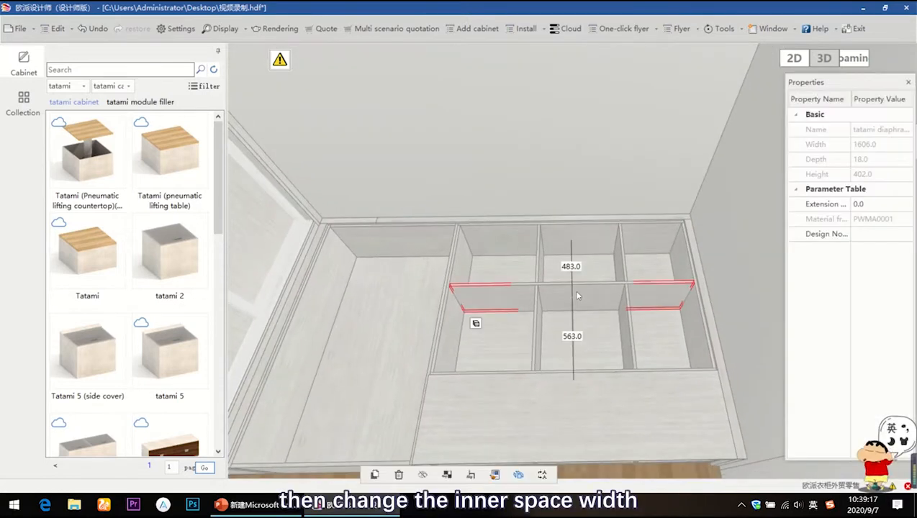
left_click(571, 267)
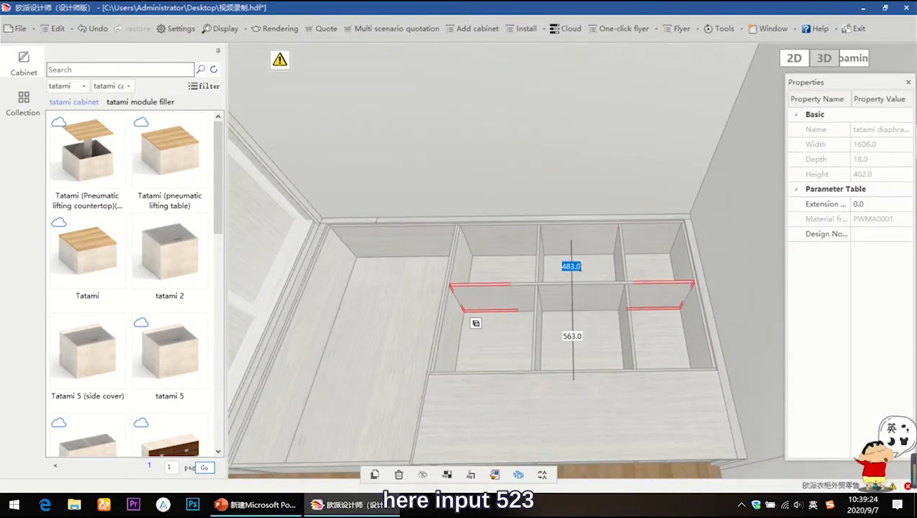
type("5")
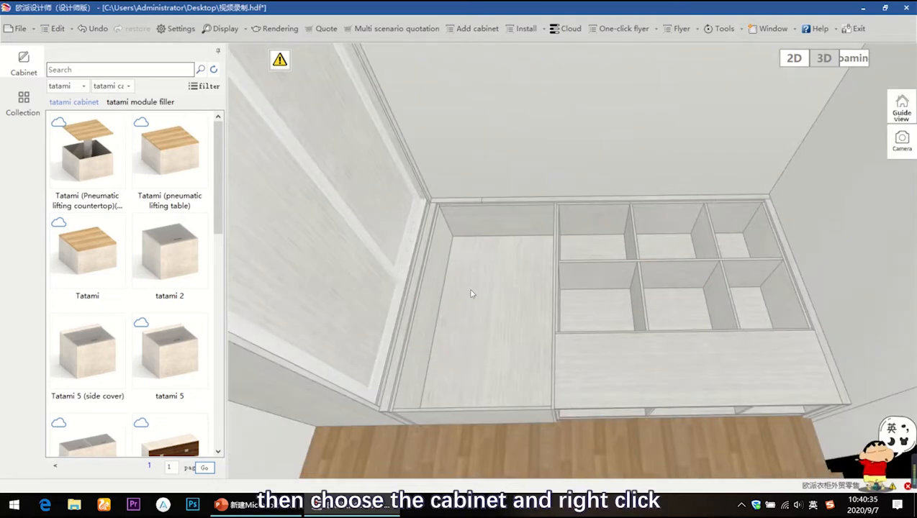
Add a tatami diaphragm as a function component lengthwise inside the empty left tatami cabinet, about 505 mm from its right side
left_click(472, 294)
right_click(472, 289)
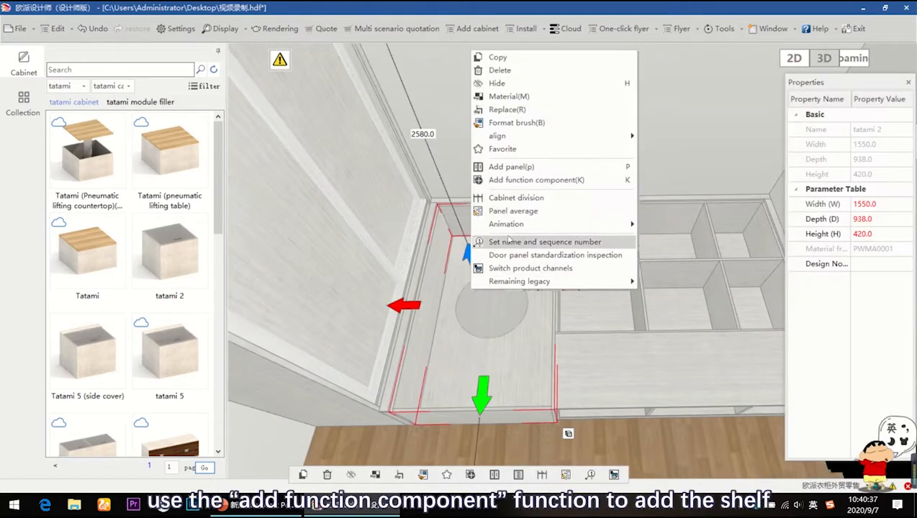
left_click(539, 180)
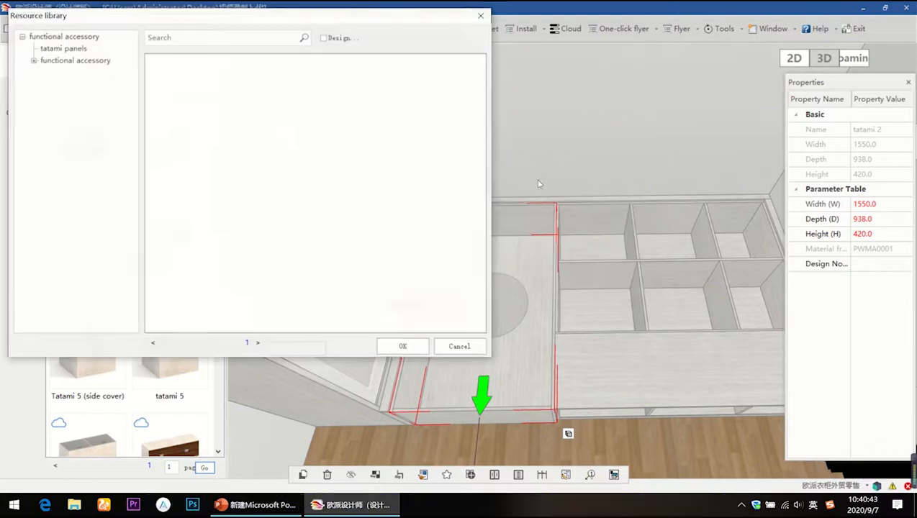
left_click(57, 49)
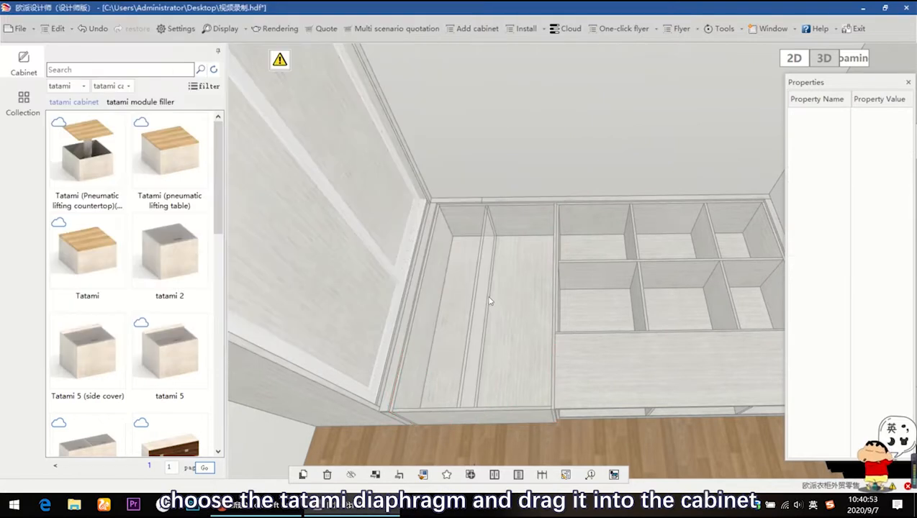
left_click(491, 303)
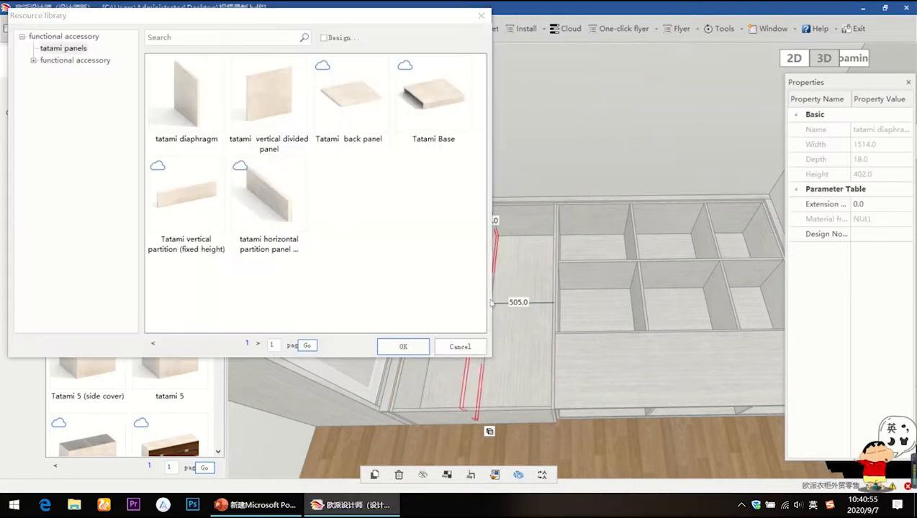
Place two tatami vertical divided panels right of the new diaphragm, about 445 mm from the back and 362 mm apart
double_click(266, 108)
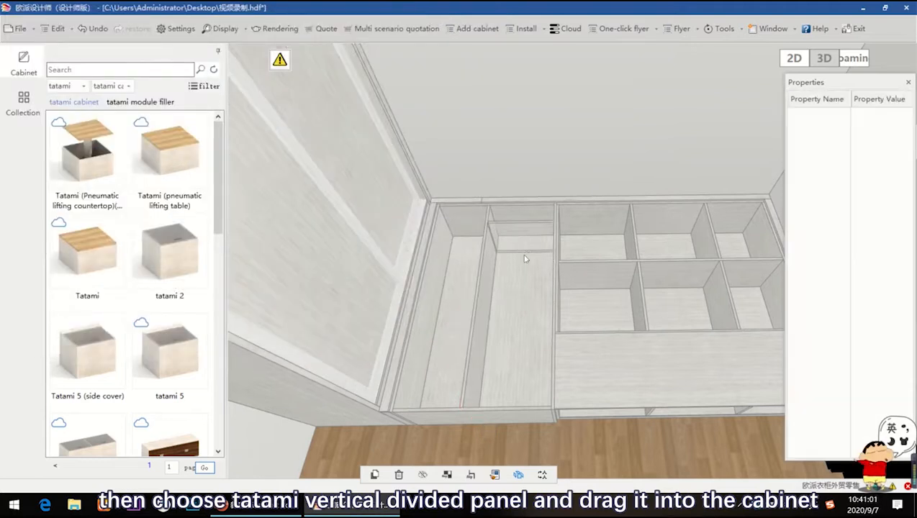
left_click(524, 285)
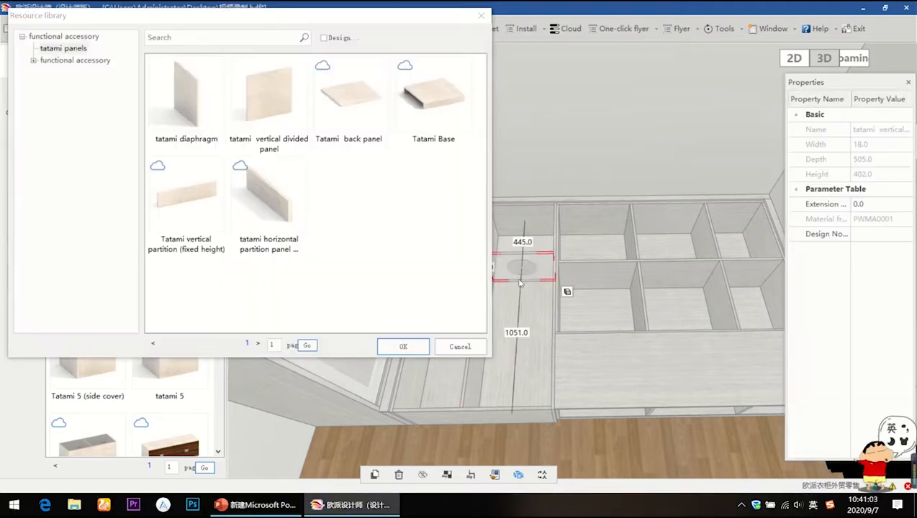
left_click(267, 106)
double_click(266, 106)
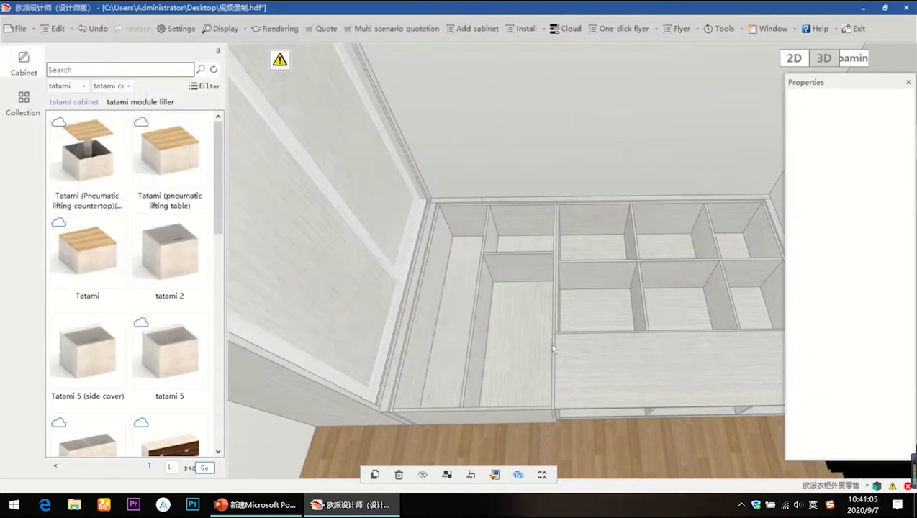
left_click(518, 322)
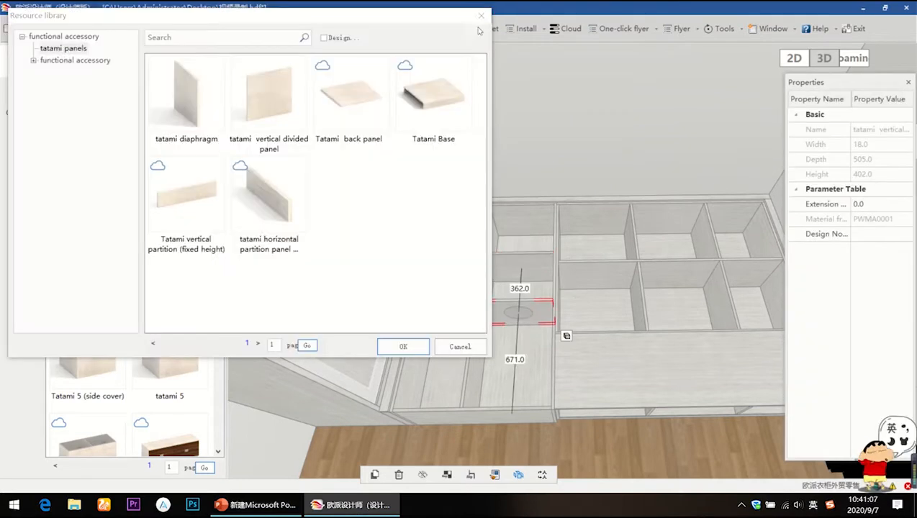
key("Escape")
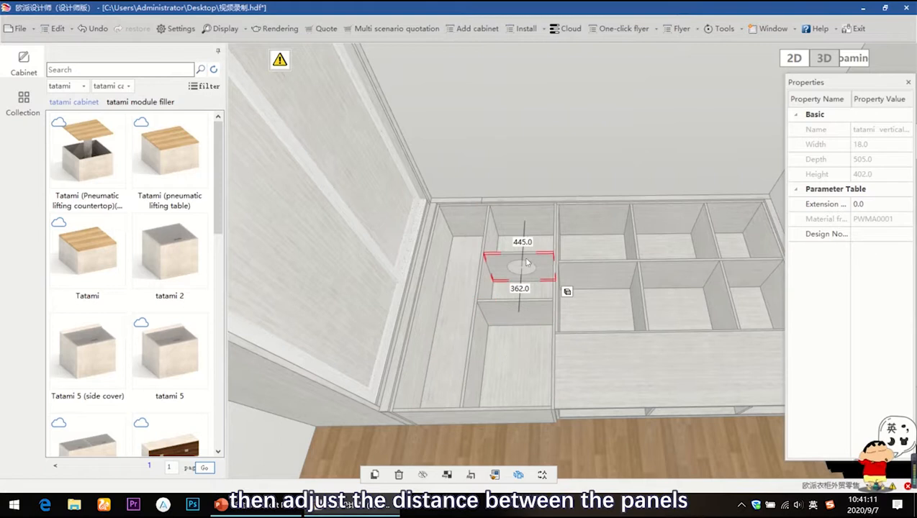
Set the spacing behind the first divided panel to 523 and the spacing between the two divided panels to 523
key("Tab")
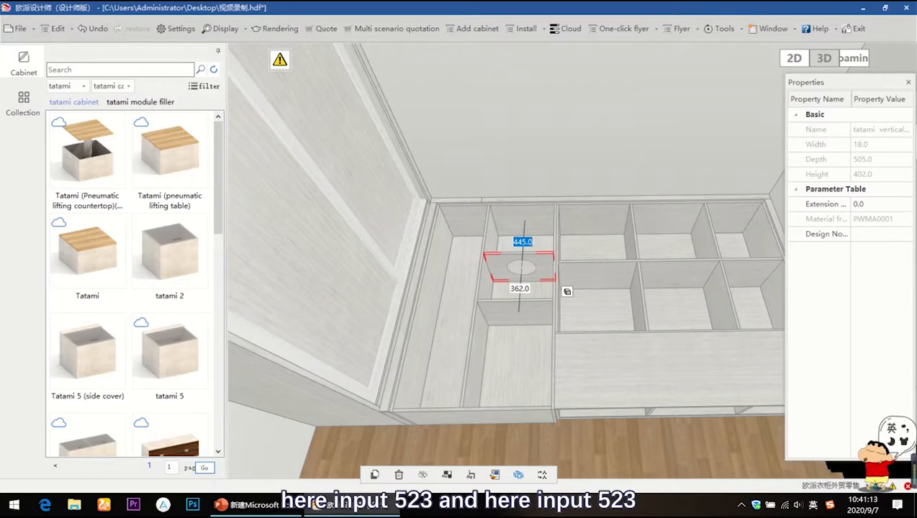
type("523")
key("Return")
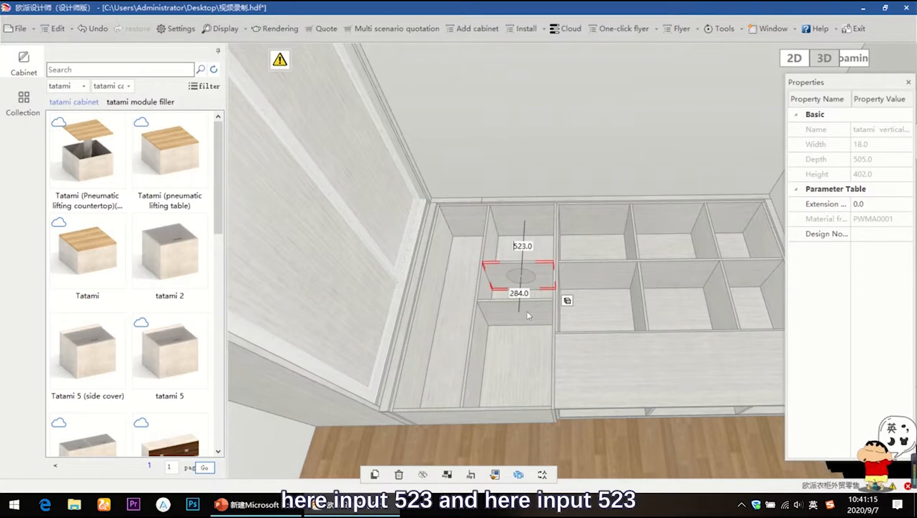
key("Tab")
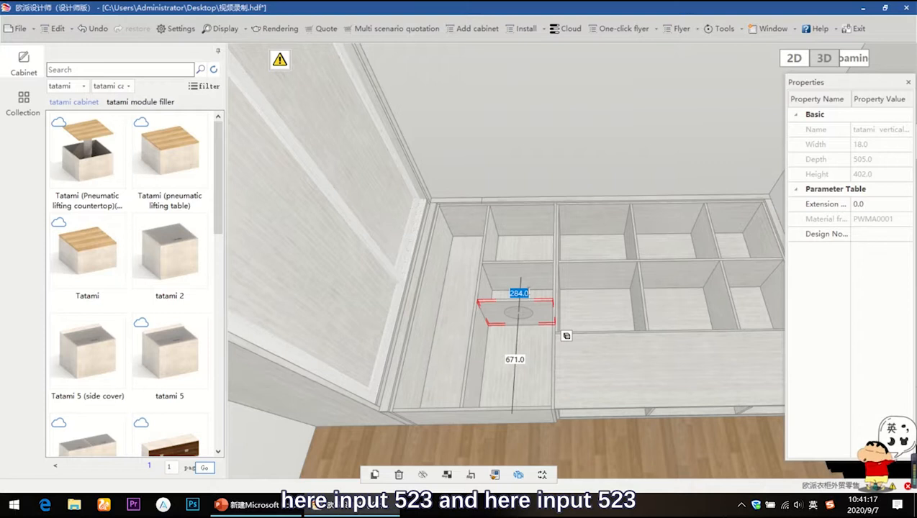
type("523")
key("Return")
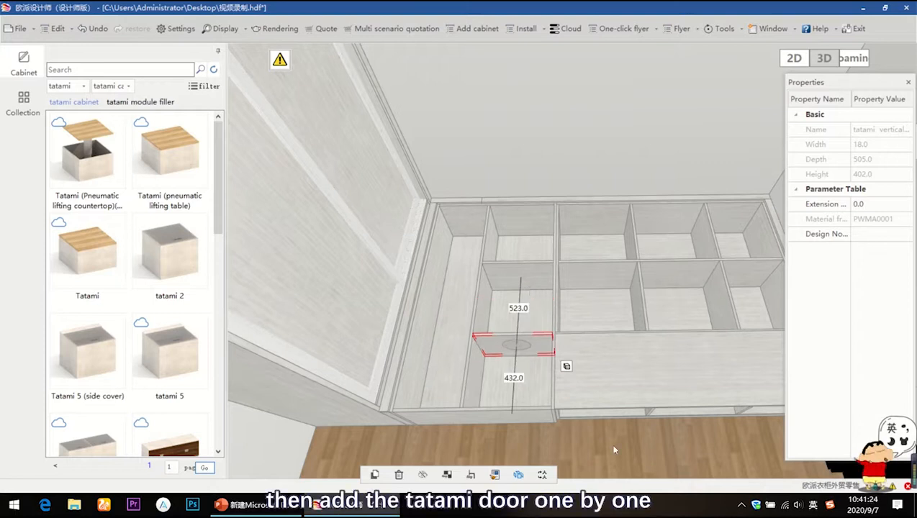
left_click(614, 449)
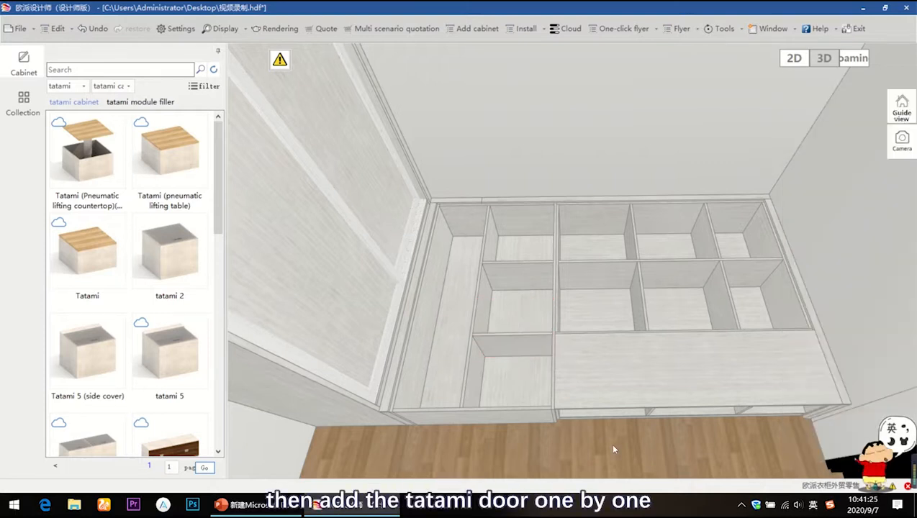
Install a Tatami fixed 18 cover over the long left compartment, bounded by its back, front, left side and diaphragm panels
left_click(531, 30)
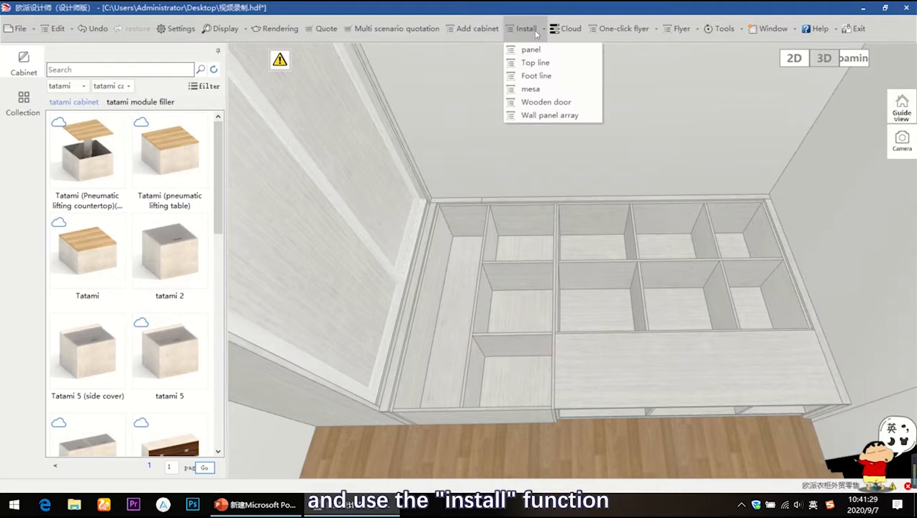
left_click(532, 50)
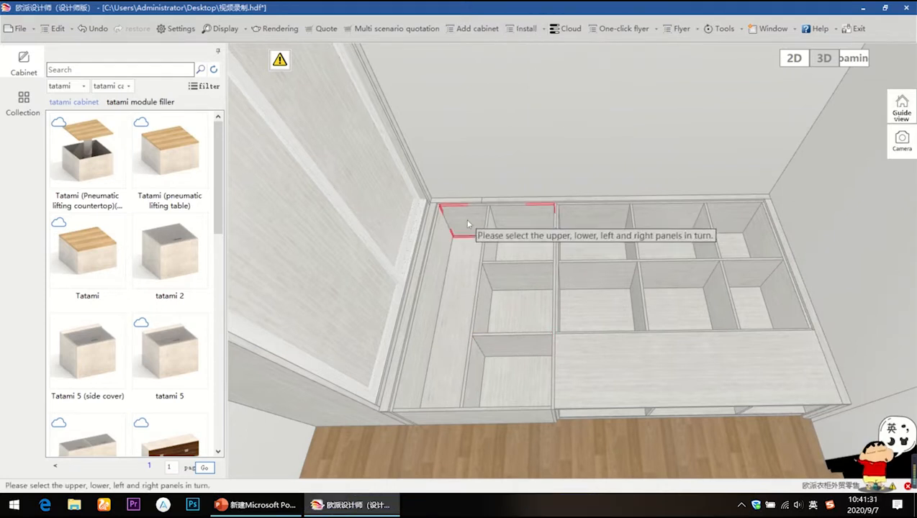
left_click(465, 219)
left_click(441, 416)
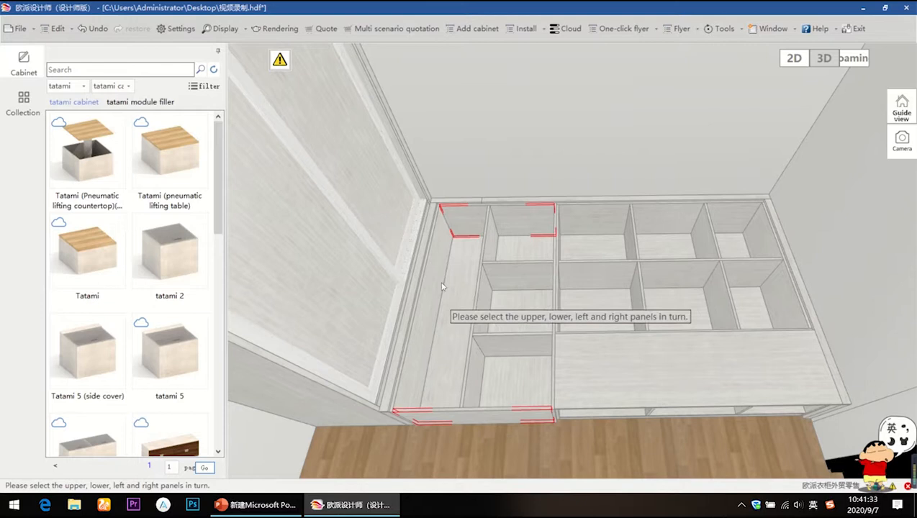
left_click(437, 253)
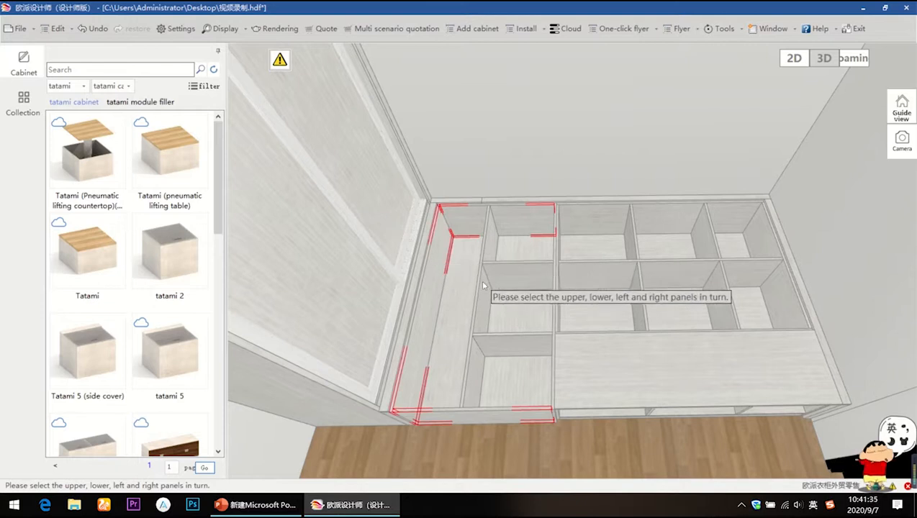
left_click(480, 279)
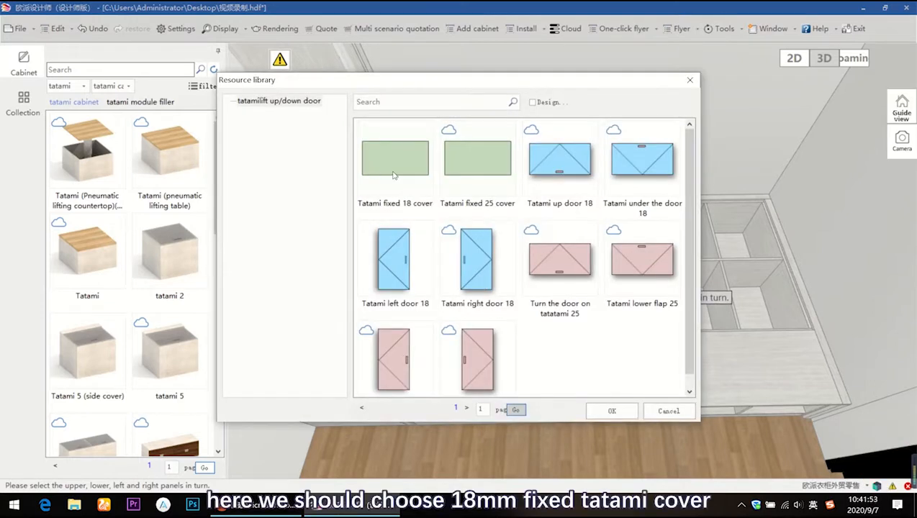
double_click(394, 174)
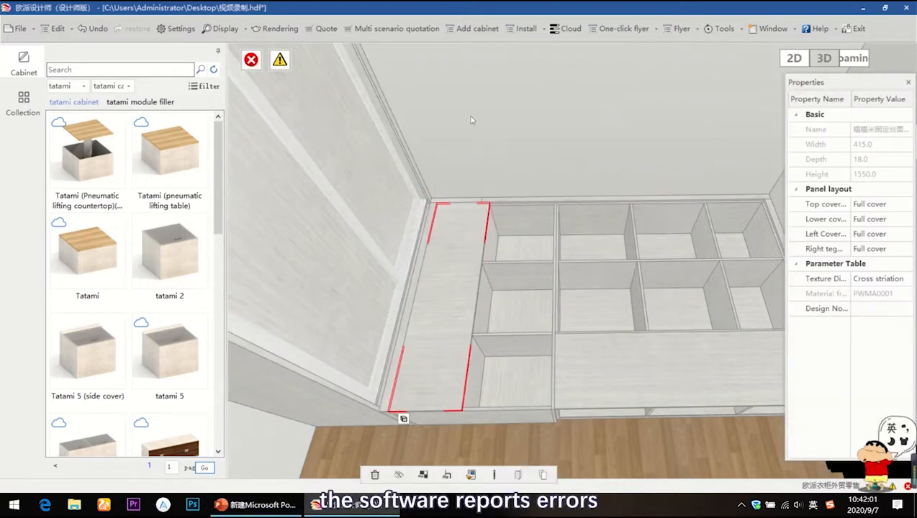
Review the process inspection error on the new fixed cover and set its texture direction to vertical grain
left_click(250, 60)
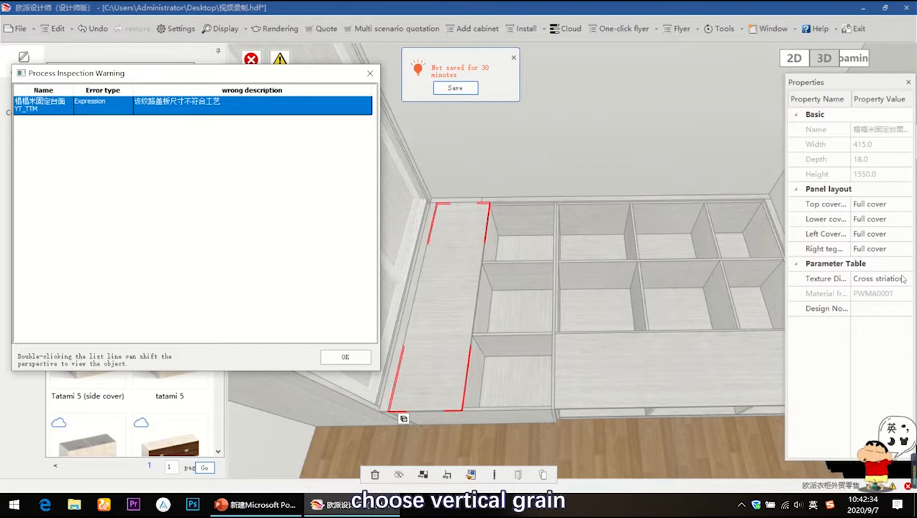
left_click(905, 280)
left_click(897, 293)
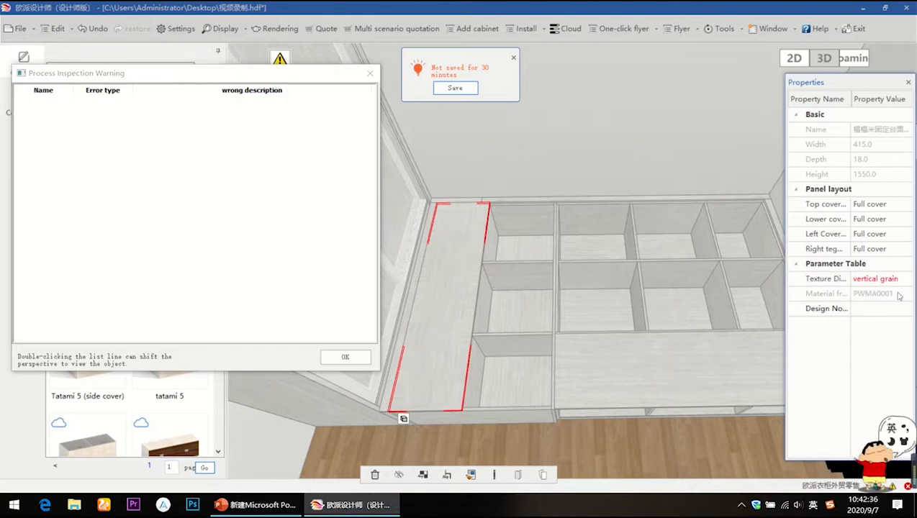
left_click(370, 73)
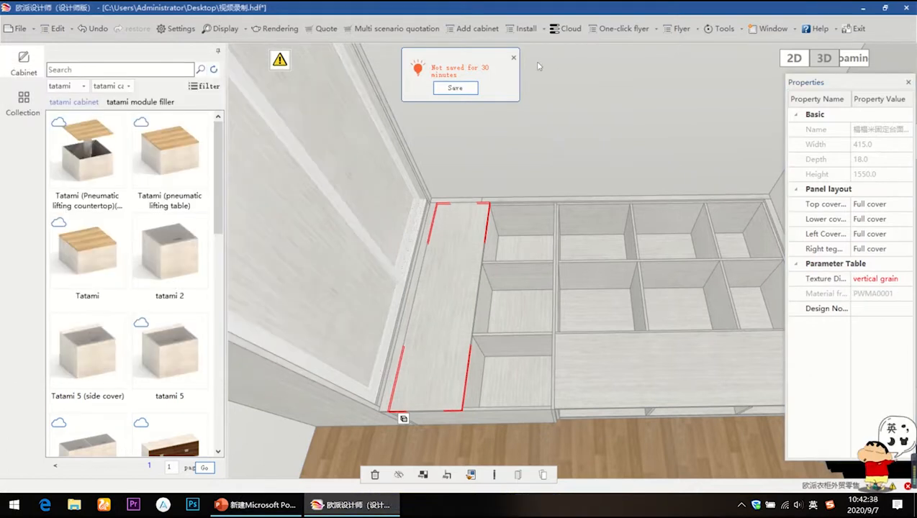
left_click(514, 57)
Install a Tatami left door 18 over the rear compartment beside the long fixed cover
left_click(531, 31)
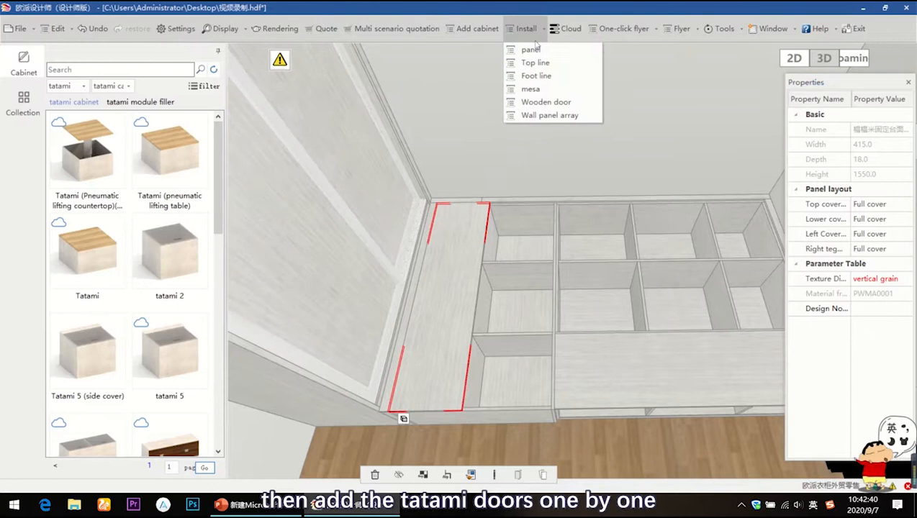
left_click(537, 50)
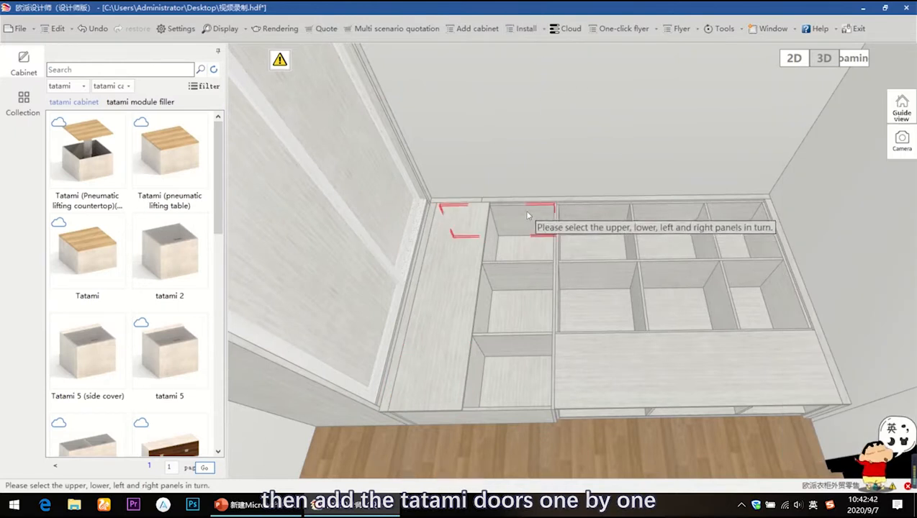
left_click(492, 231)
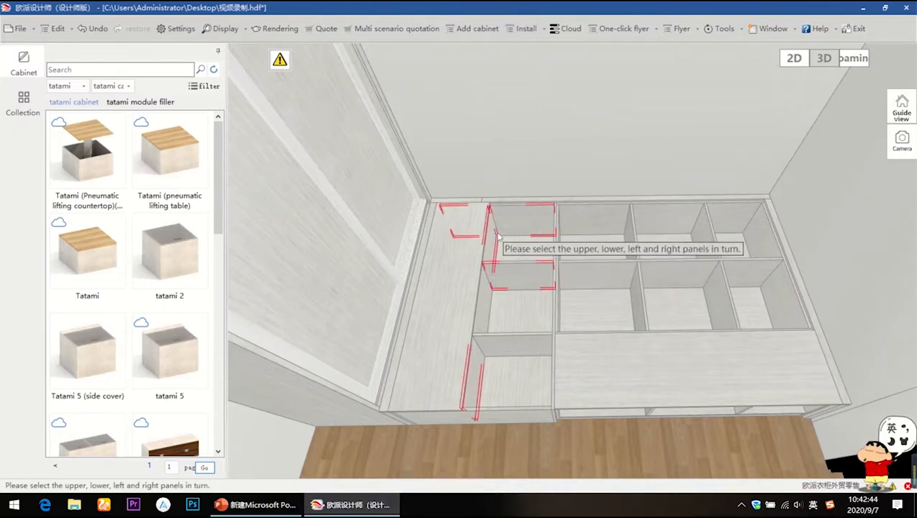
left_click(553, 235)
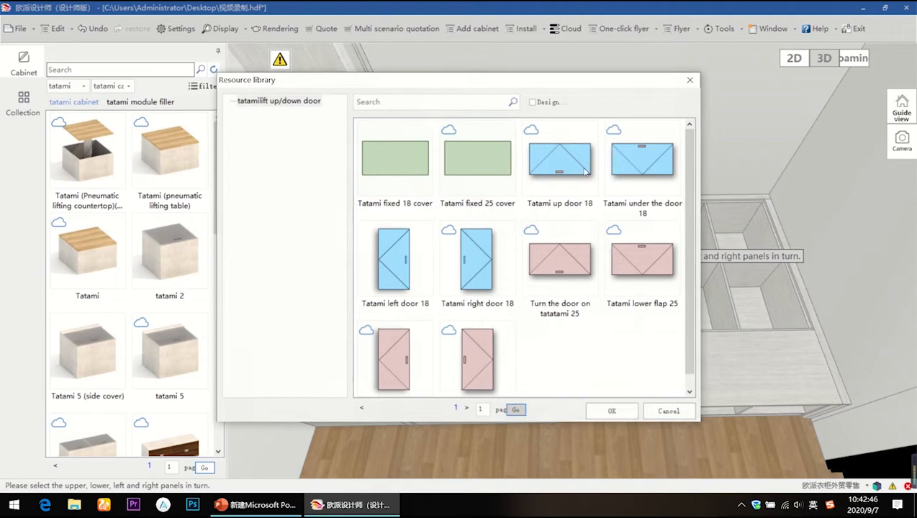
double_click(410, 272)
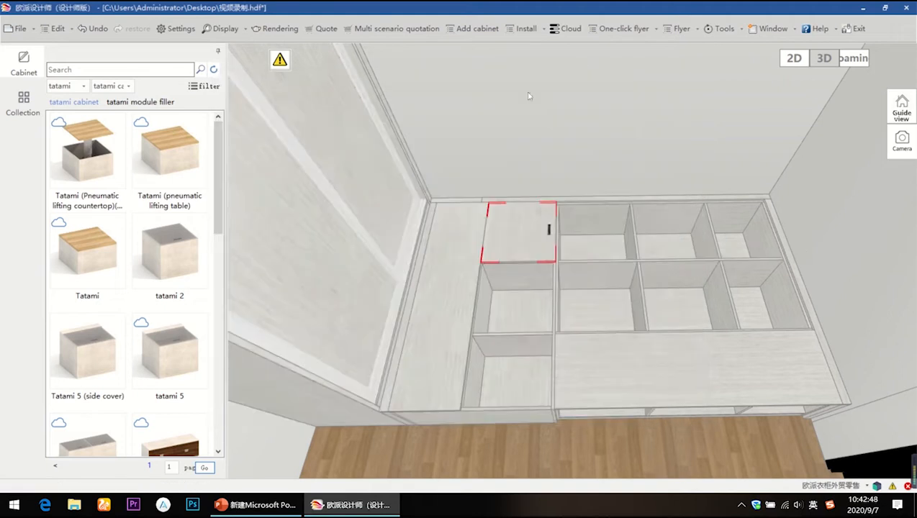
Install a Tatami left door 18 over the middle compartment beside the long fixed cover
left_click(526, 30)
left_click(531, 49)
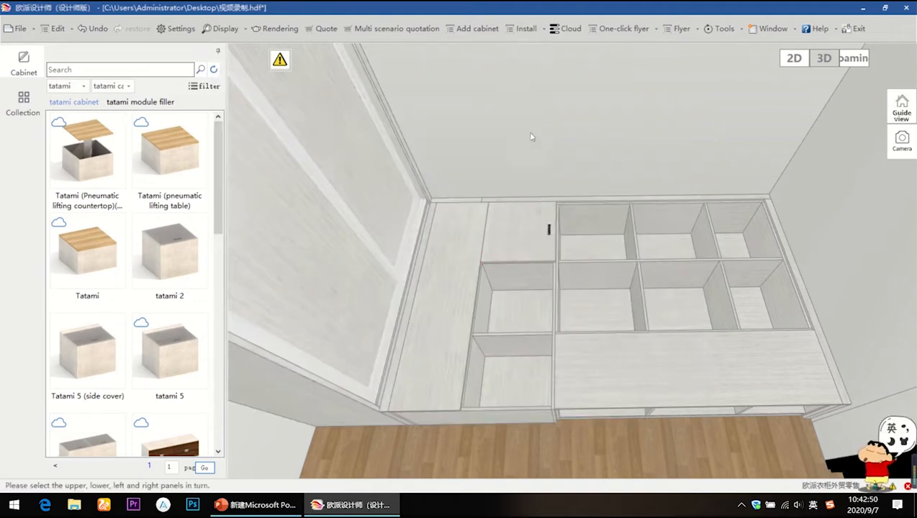
left_click(512, 279)
left_click(510, 346)
left_click(483, 303)
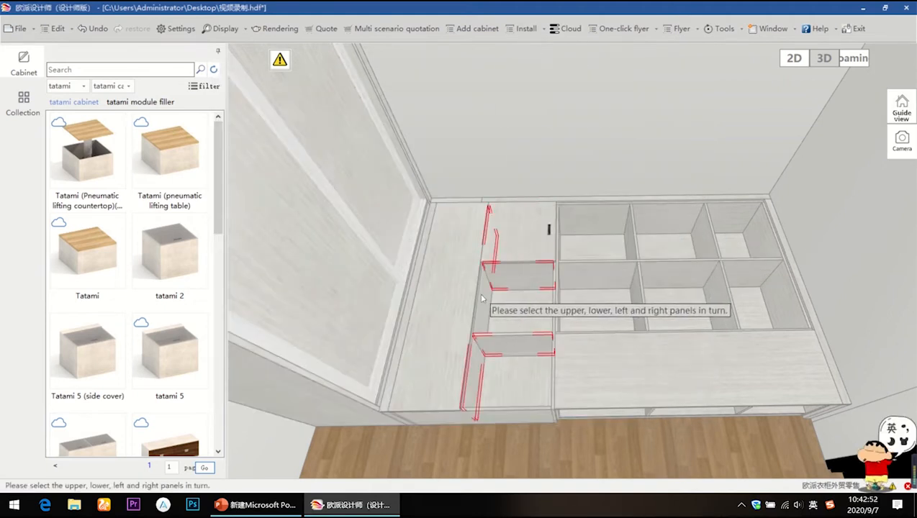
left_click(554, 298)
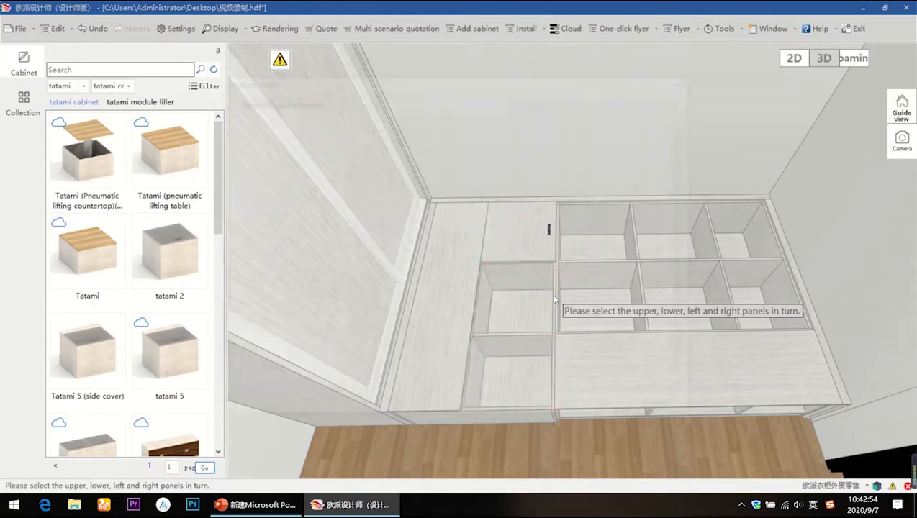
double_click(407, 291)
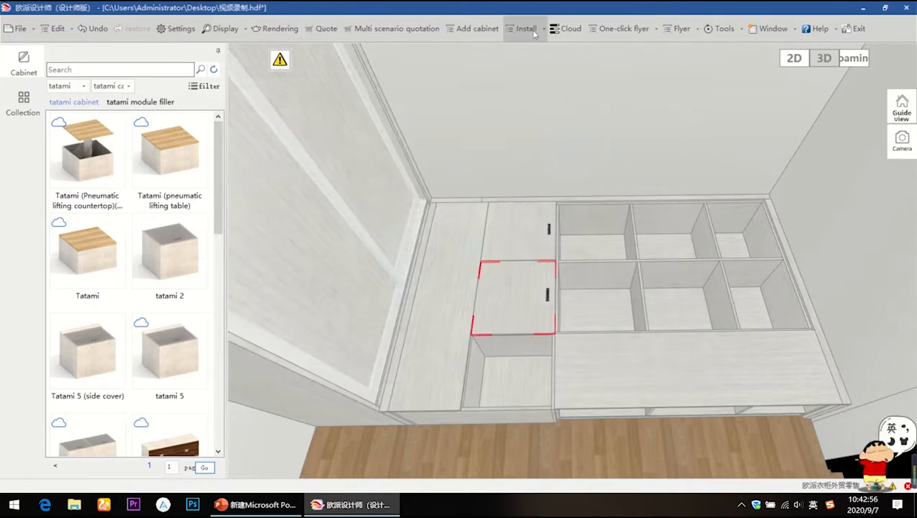
Install a Tatami left door 18 over the front compartment beside the long fixed cover
left_click(531, 29)
left_click(531, 49)
left_click(512, 346)
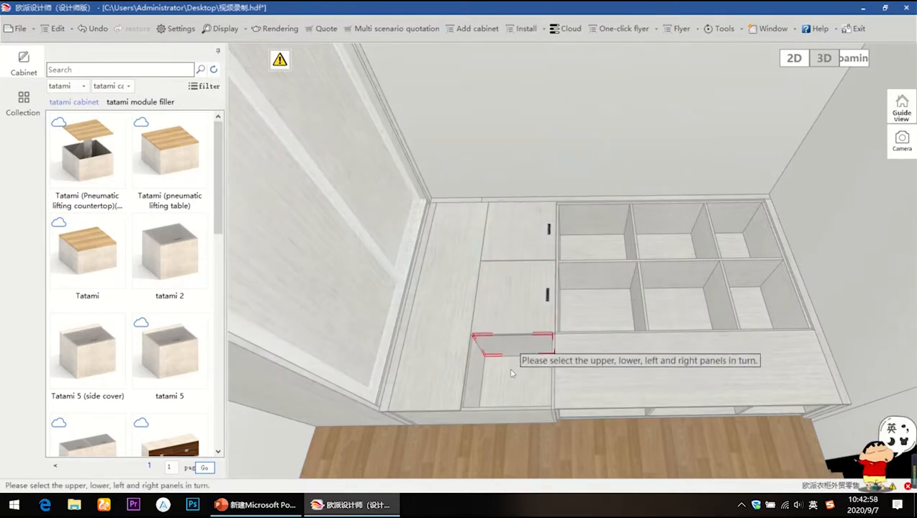
left_click(504, 413)
left_click(471, 370)
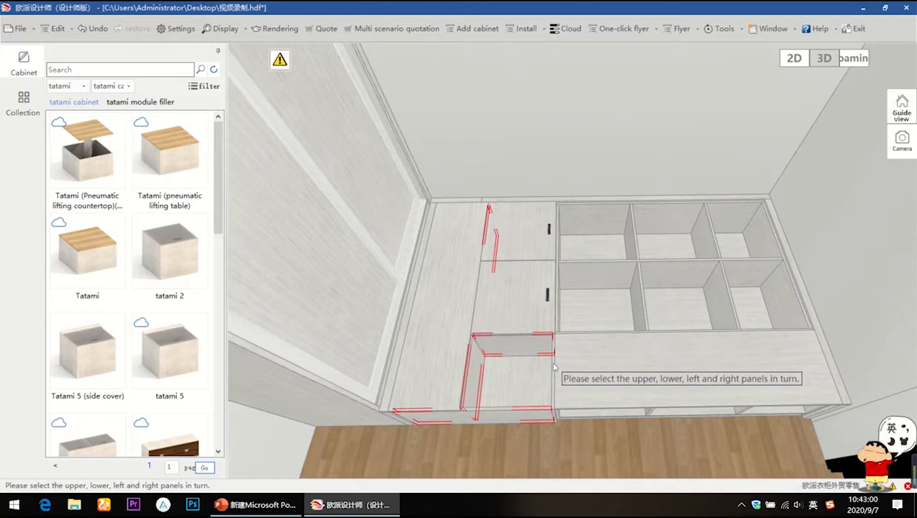
left_click(554, 369)
double_click(412, 266)
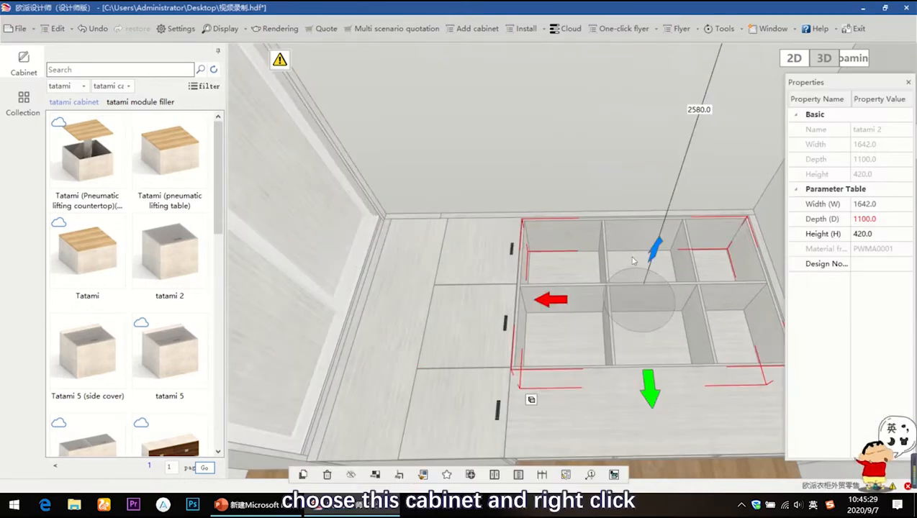
Add Tatami left door 18 panels to the three back-row compartments of the six-compartment tatami cabinet
right_click(633, 260)
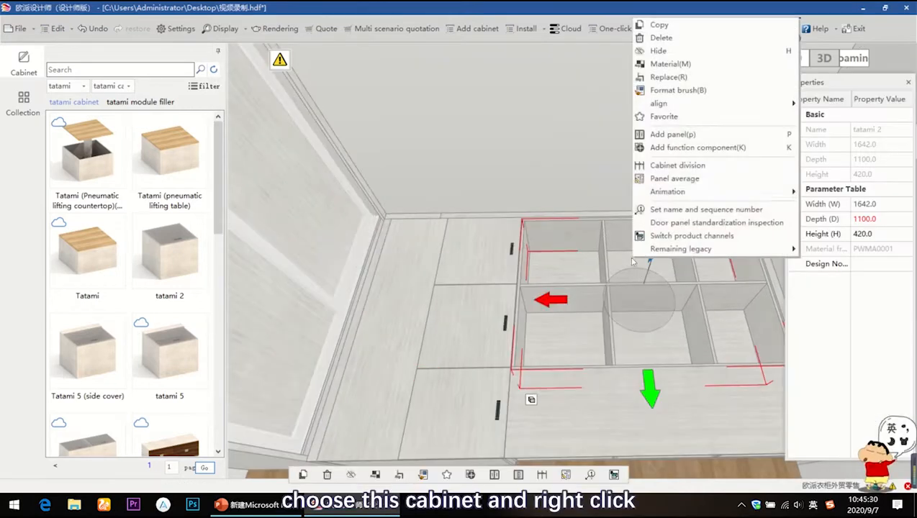
left_click(670, 134)
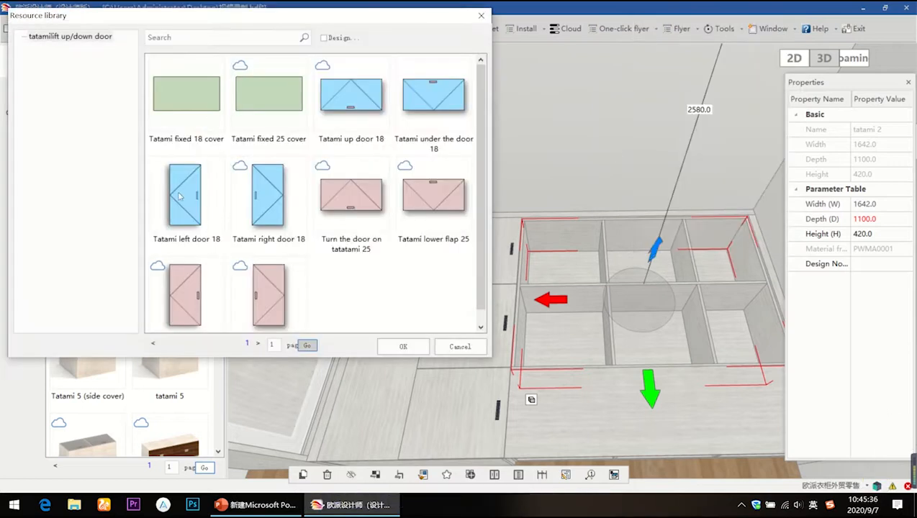
double_click(180, 196)
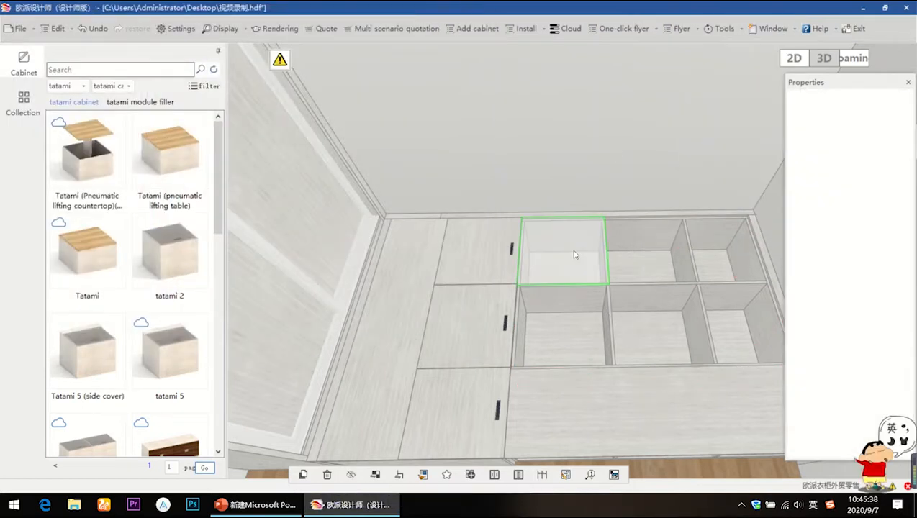
left_click(575, 254)
left_click(191, 198)
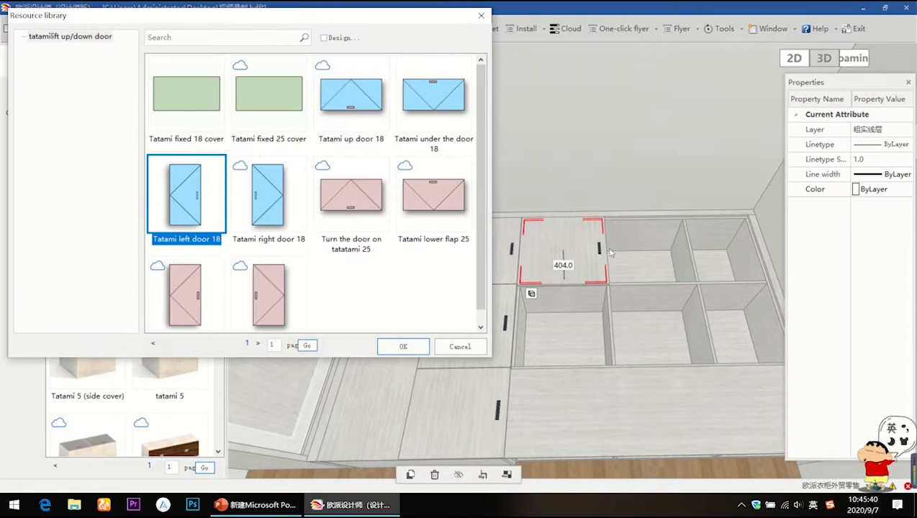
double_click(214, 200)
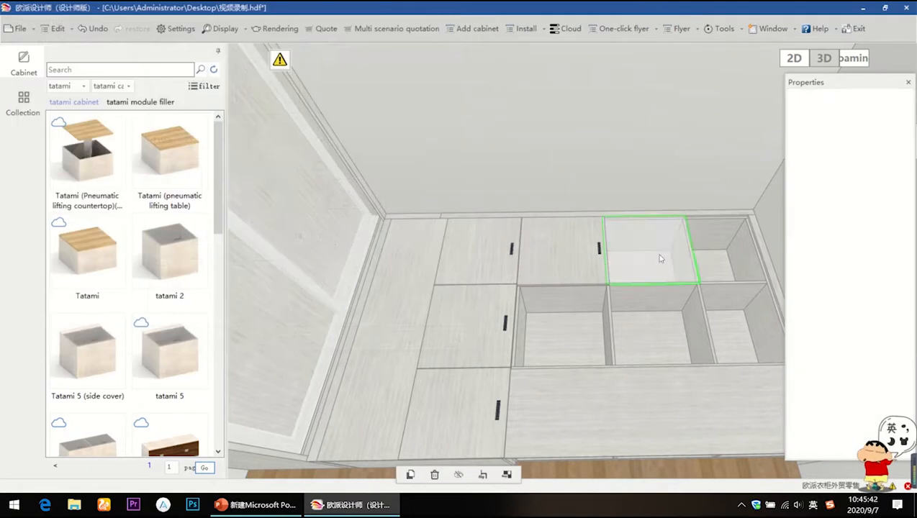
left_click(664, 258)
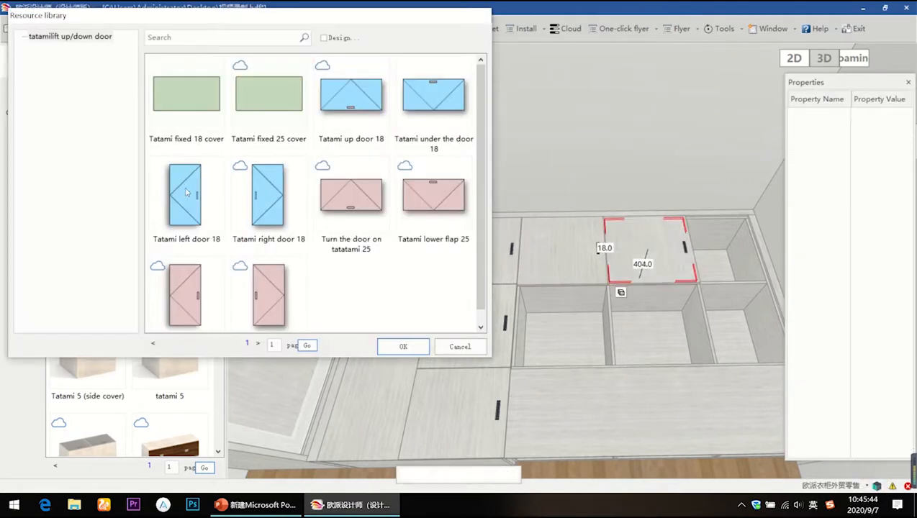
double_click(186, 188)
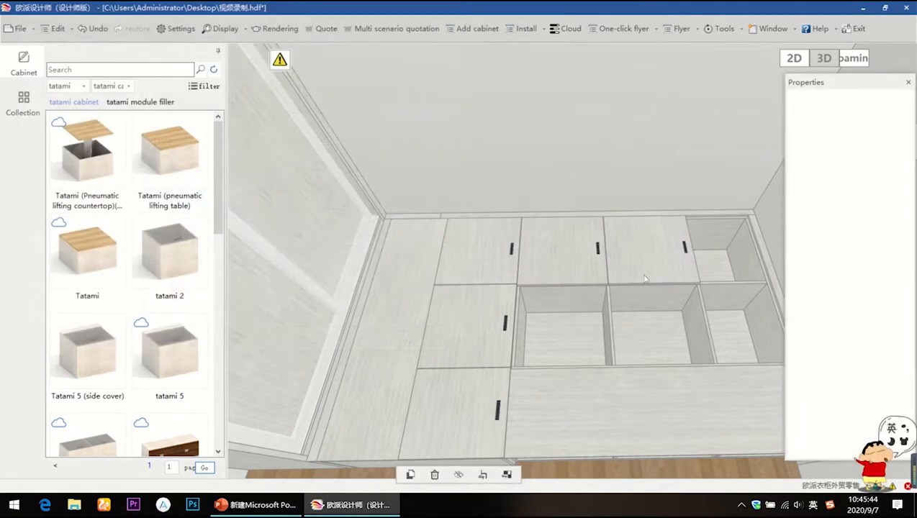
left_click(721, 235)
double_click(186, 193)
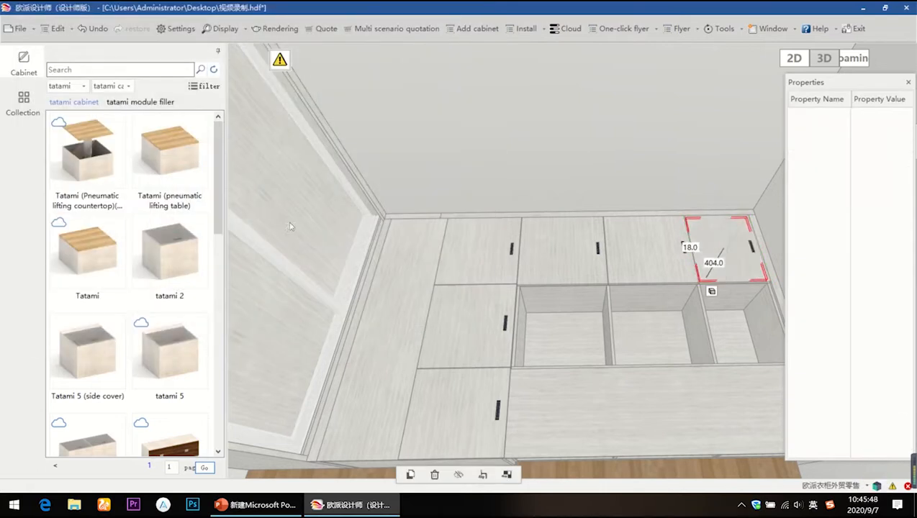
Add Tatami left door 18 panels to the three front-row compartments of the six-compartment tatami cabinet and end the panel placement
left_click(567, 339)
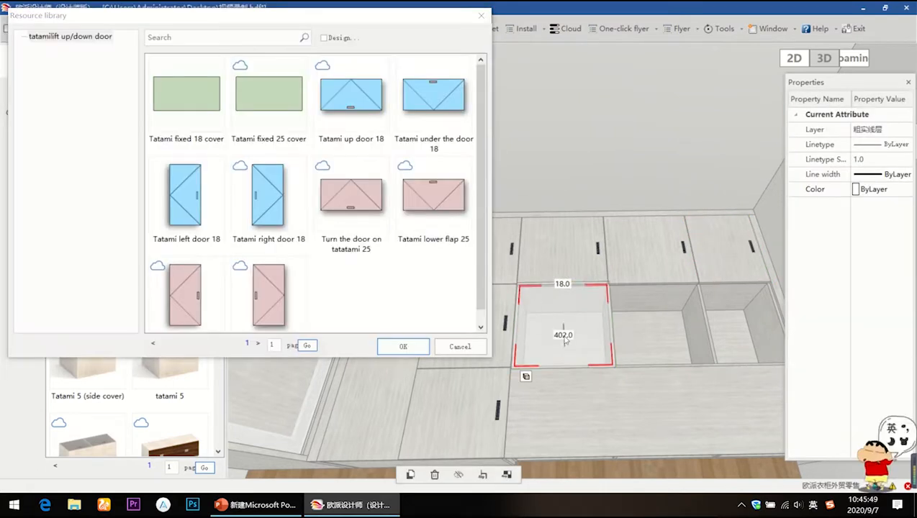
double_click(193, 200)
left_click(670, 335)
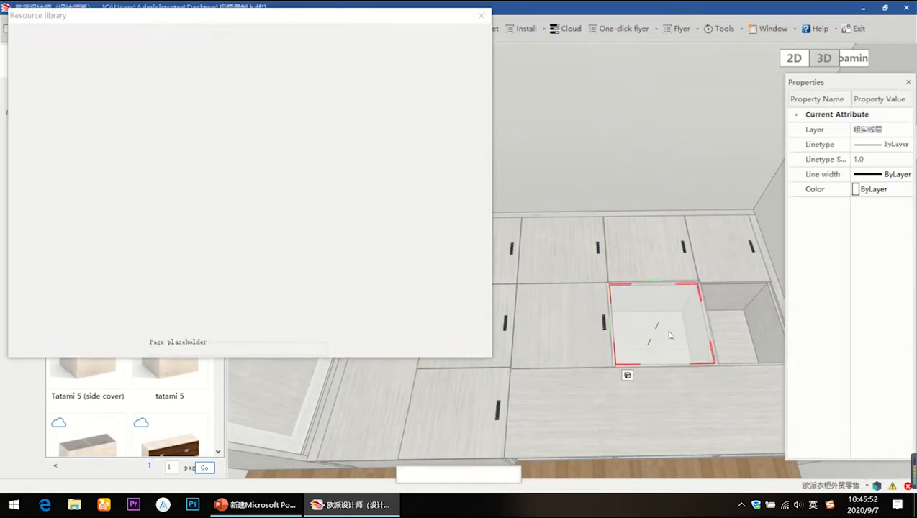
double_click(193, 200)
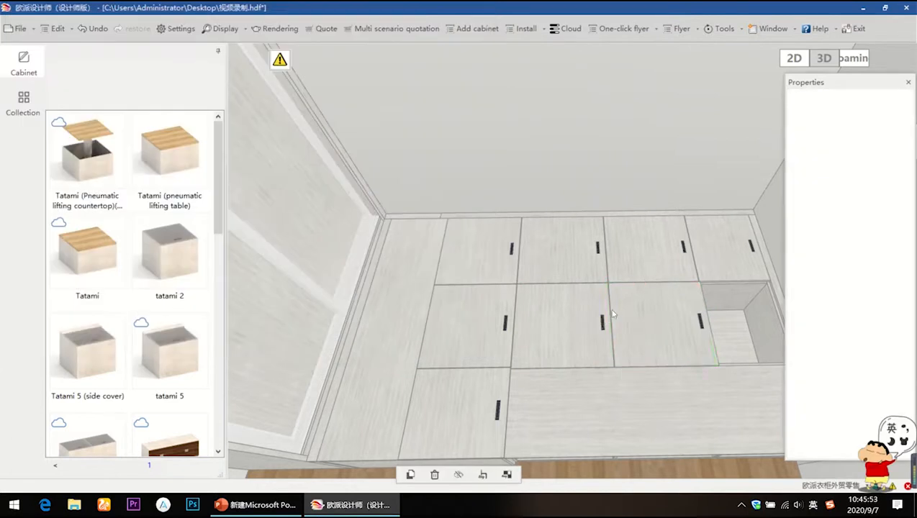
left_click(750, 326)
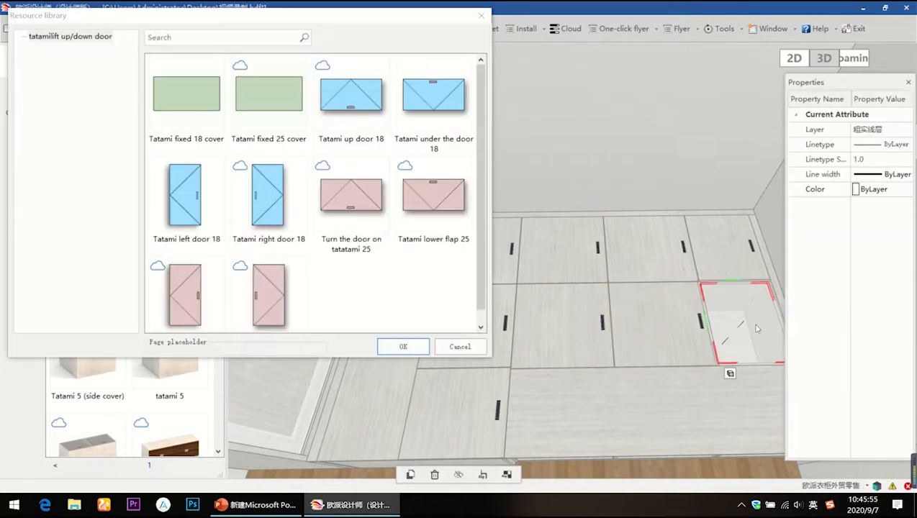
left_click(481, 16)
left_click(645, 172)
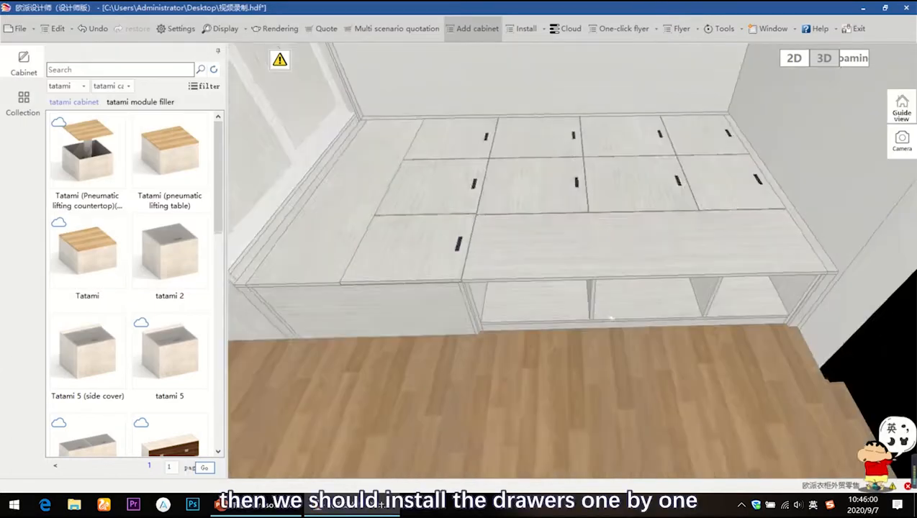
middle_click_drag(604, 283, 610, 262)
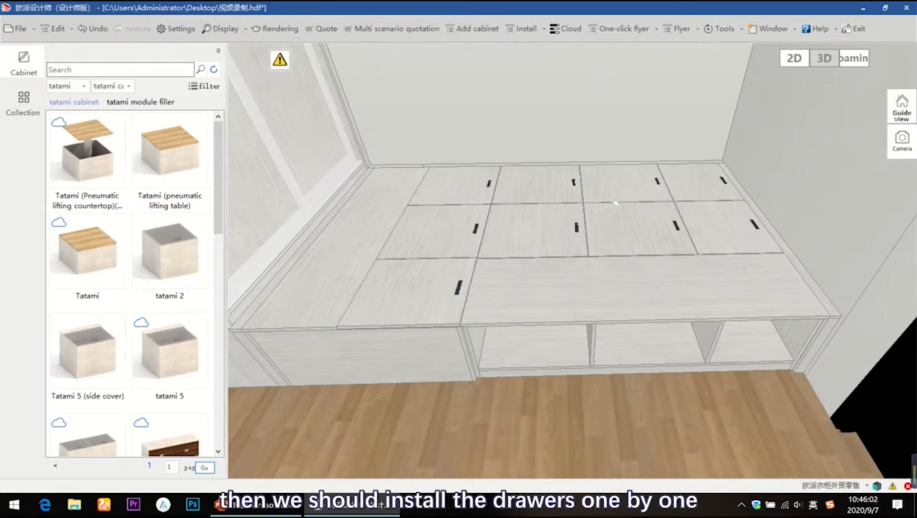
Install a 抽屉(包覆抽芯) drawer in the left front compartment under the long fixed tatami cover
middle_click_drag(616, 204, 616, 198)
scroll(613, 205, "up", 3)
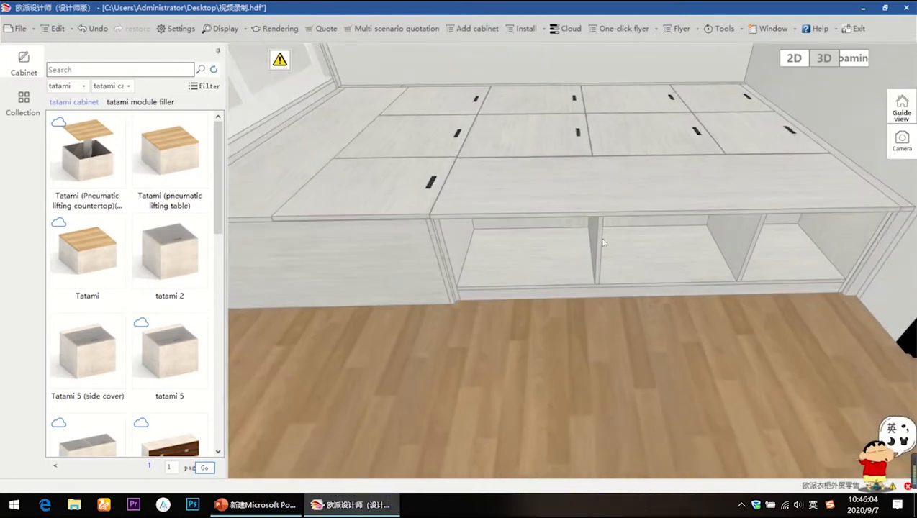
left_click(520, 31)
left_click(529, 50)
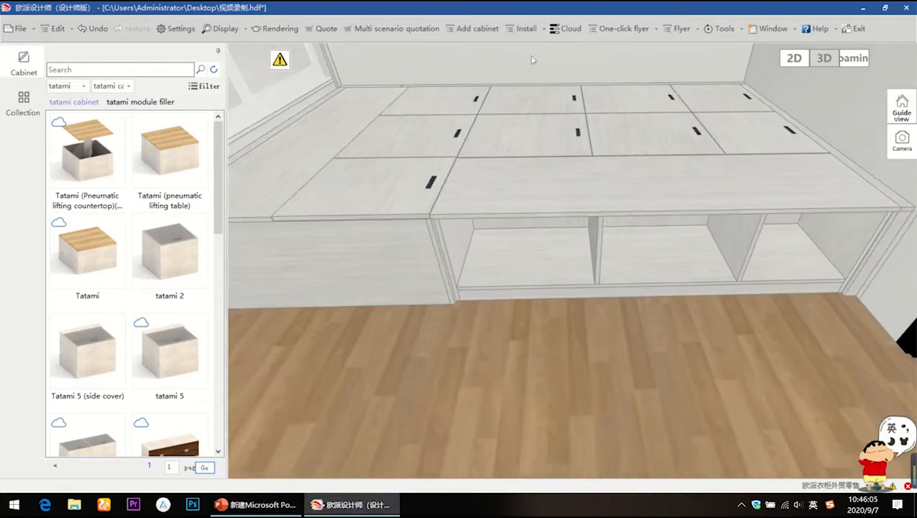
left_click(502, 204)
left_click(507, 278)
left_click(458, 239)
left_click(595, 247)
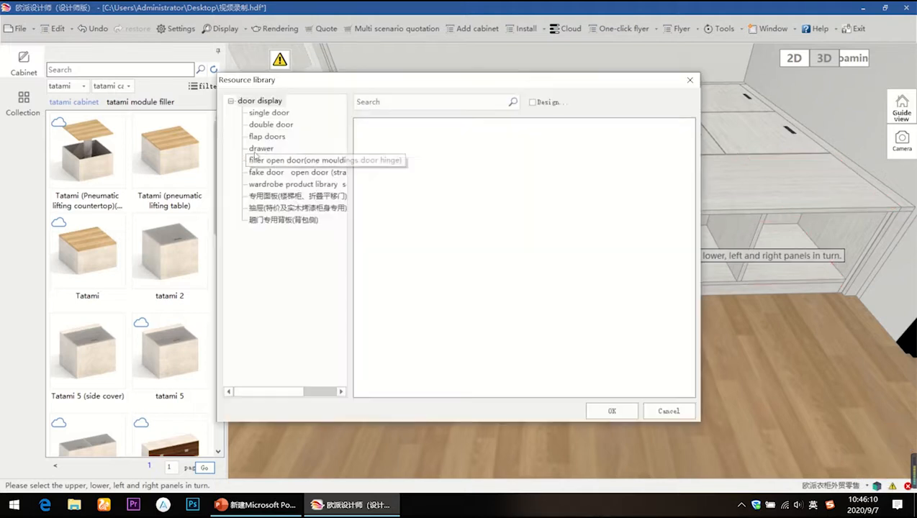
left_click(262, 146)
double_click(407, 179)
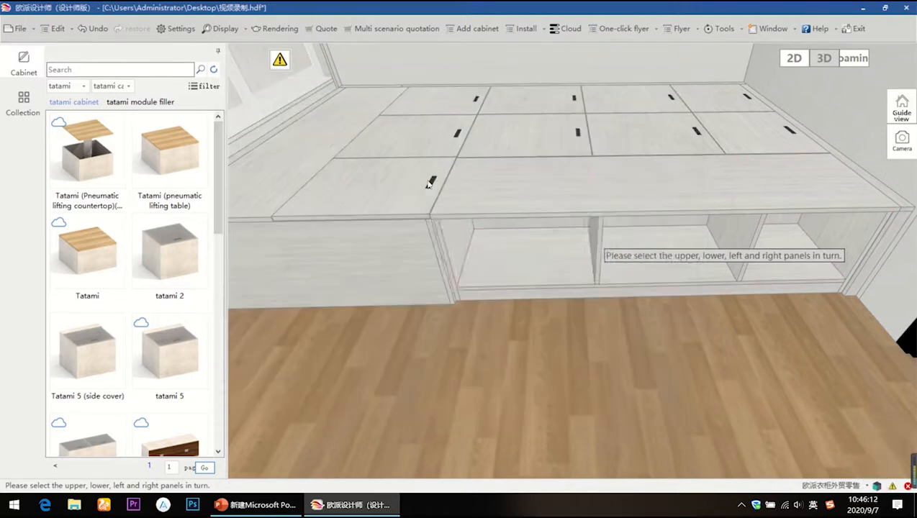
Install a 抽屉(包覆抽芯) drawer in the middle front compartment under the long fixed tatami cover
left_click(524, 29)
left_click(526, 49)
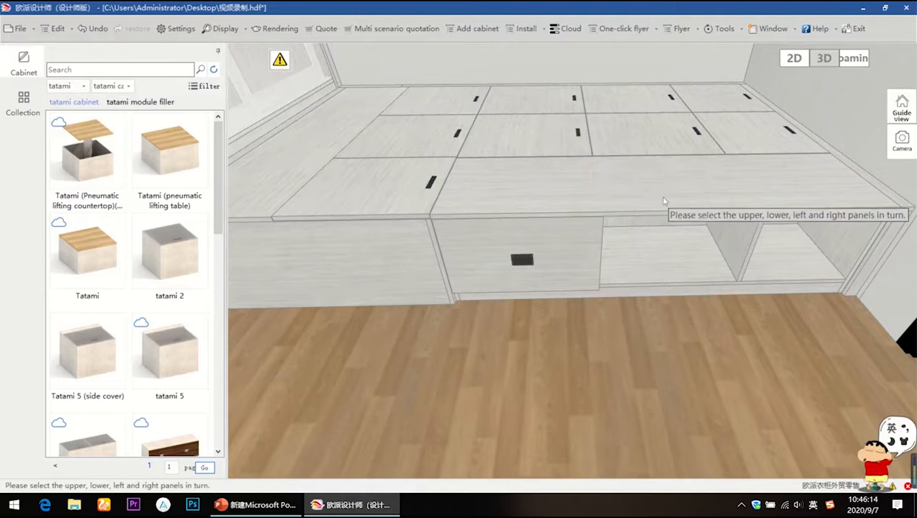
left_click(664, 201)
left_click(644, 264)
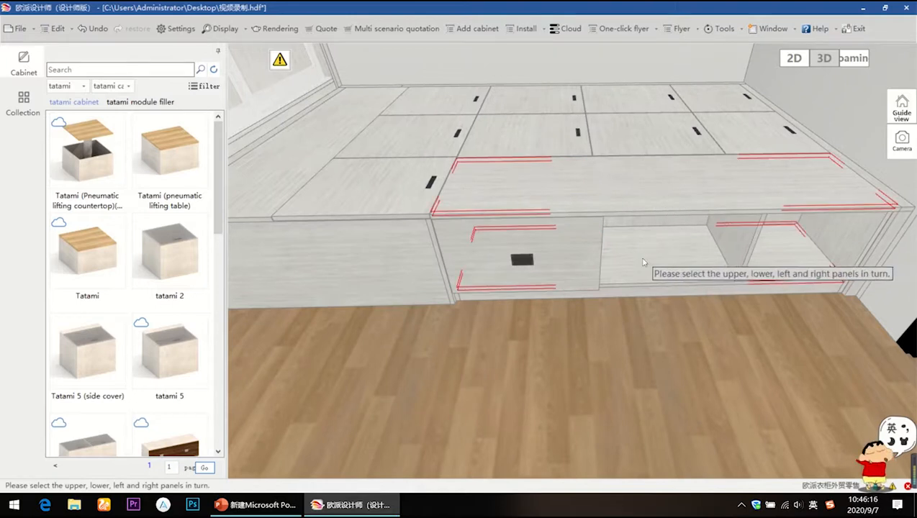
middle_click_drag(645, 262, 516, 270)
left_click(480, 250)
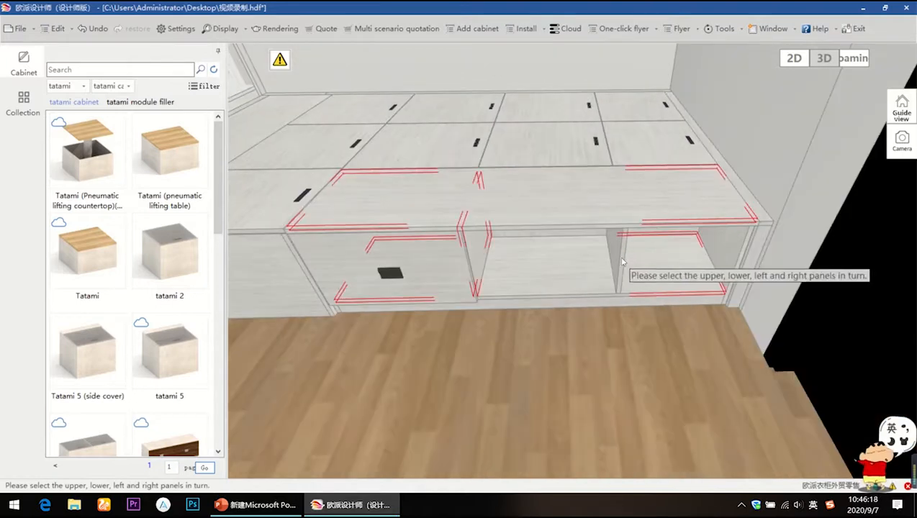
left_click(622, 263)
left_click(262, 149)
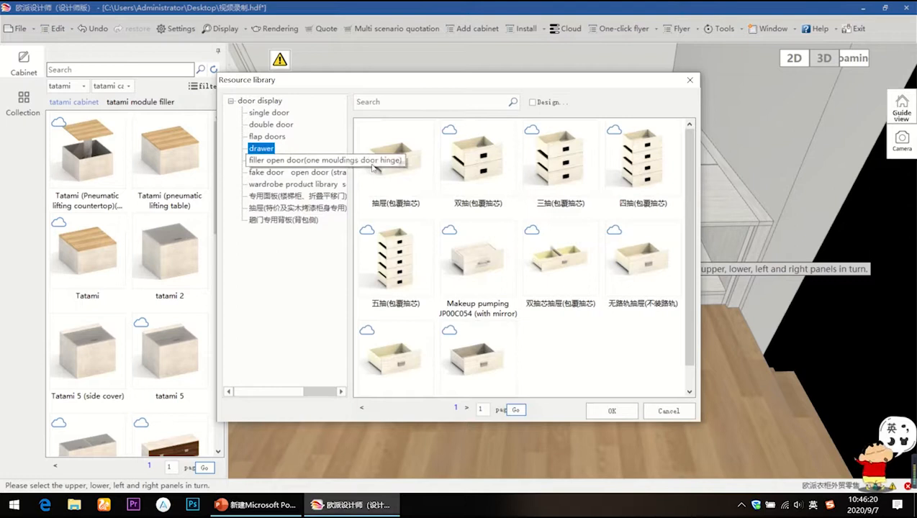
double_click(412, 168)
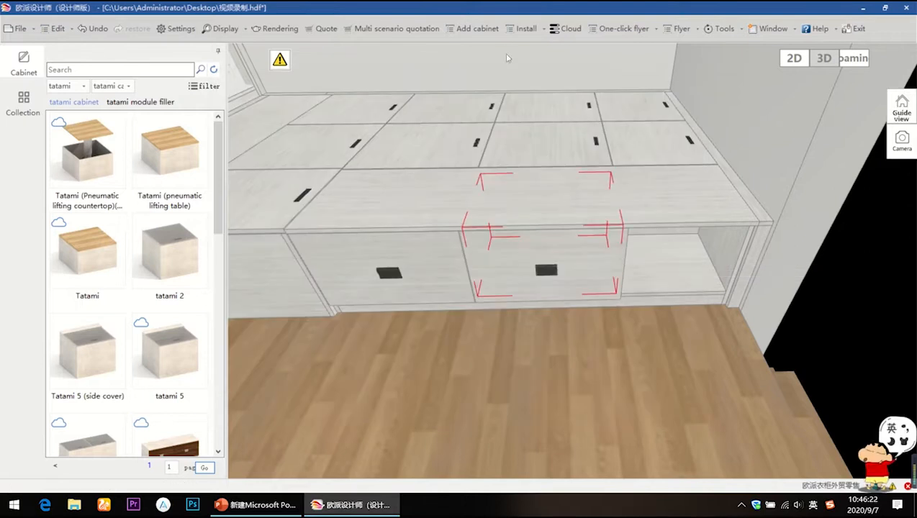
Install a 抽屉(包覆抽芯) drawer in the right front compartment under the long fixed tatami cover
left_click(528, 31)
left_click(532, 50)
left_click(690, 205)
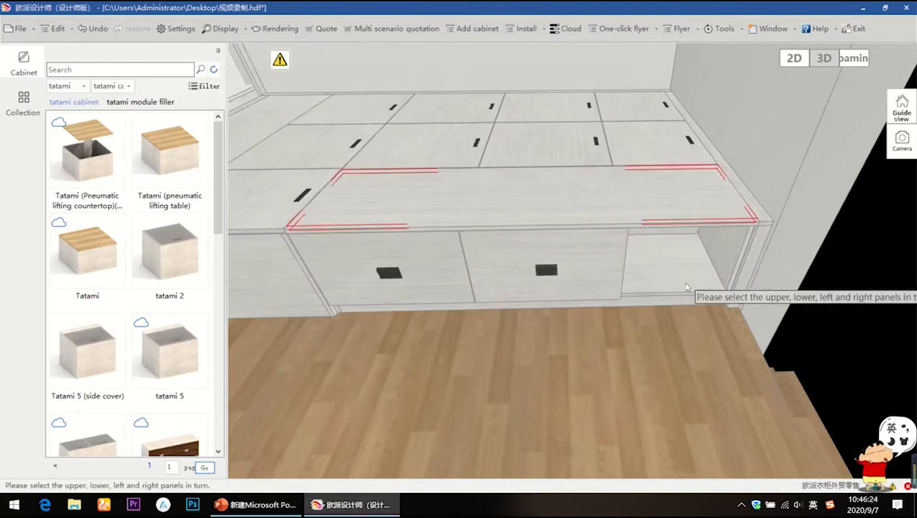
left_click(686, 285)
middle_click_drag(650, 272, 483, 265)
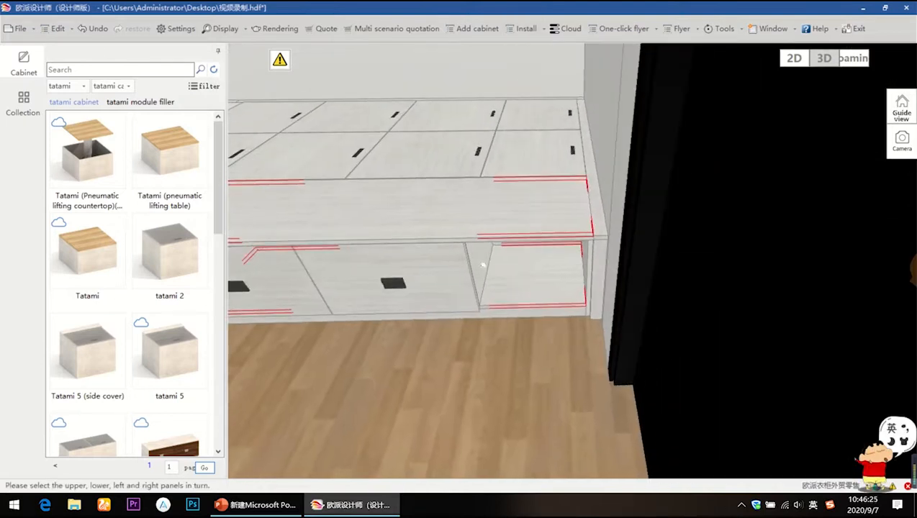
left_click(590, 262)
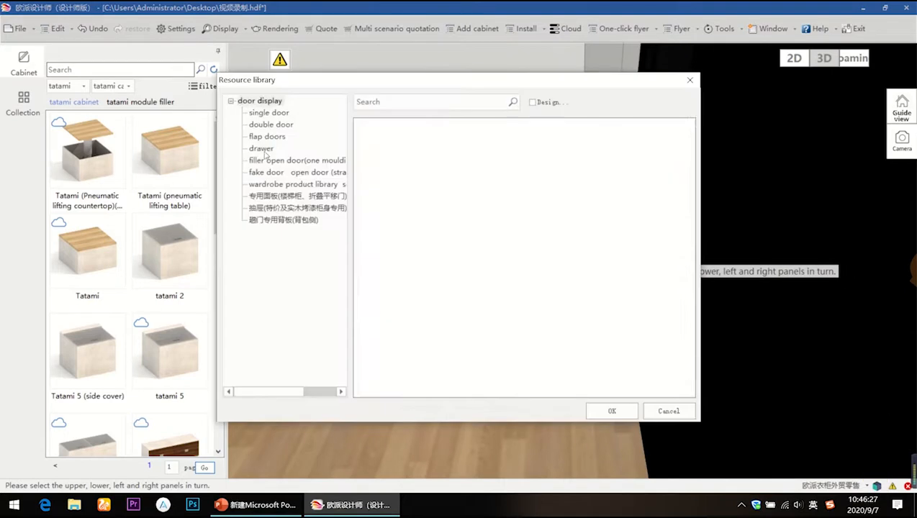
left_click(261, 149)
double_click(395, 160)
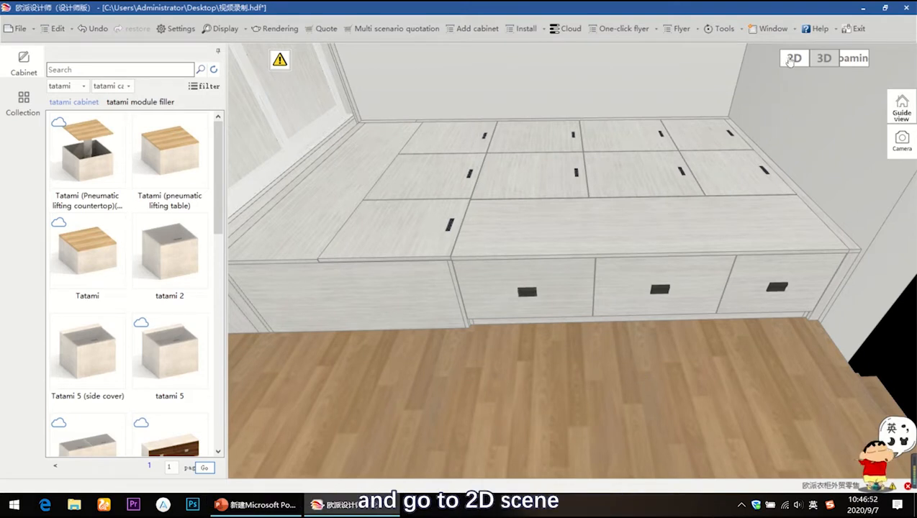
Switch to the 2D plan and select the functional room's wardrobe to check the free width beside it
left_click(791, 59)
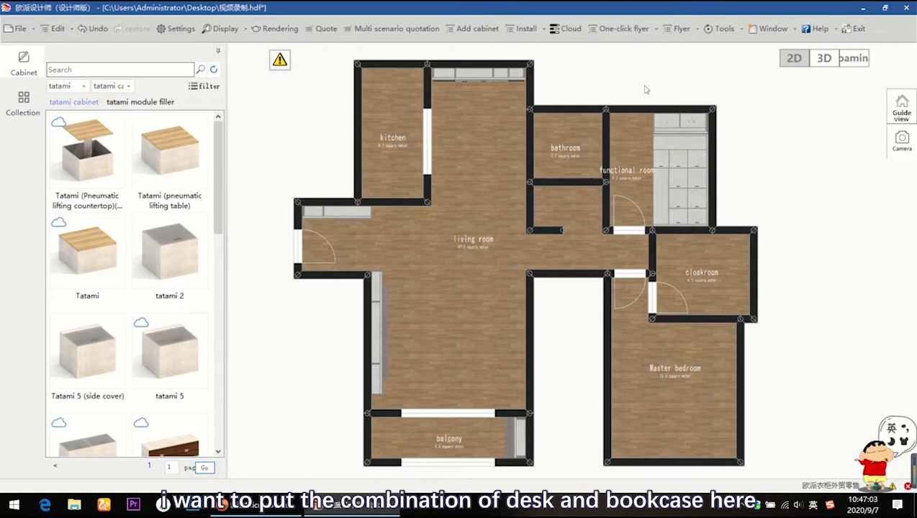
left_click(670, 122)
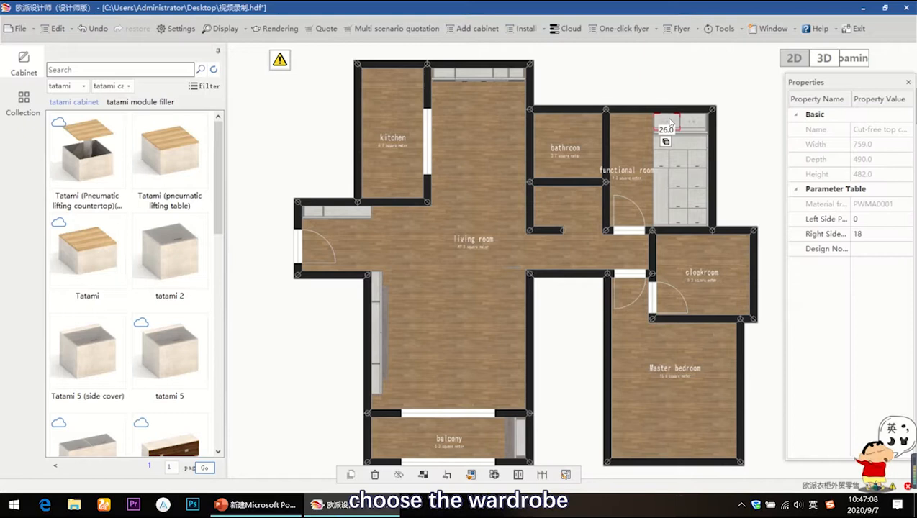
left_click(670, 126)
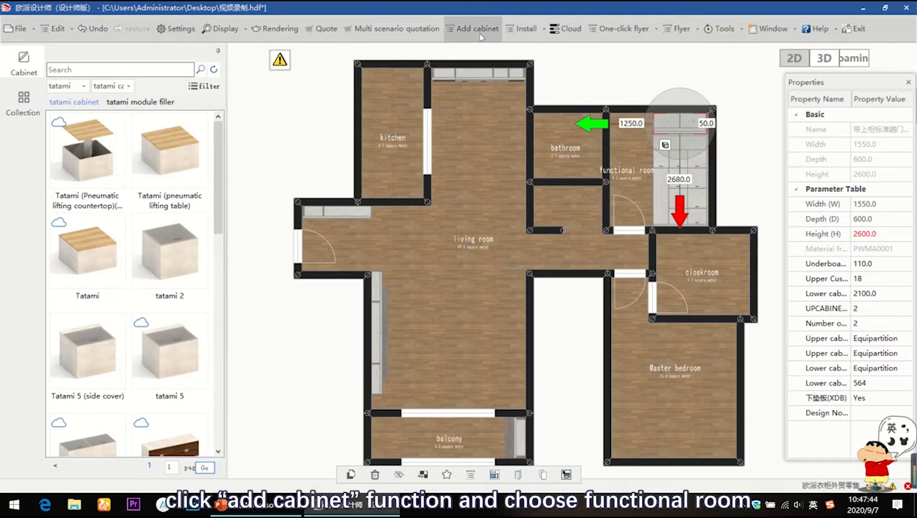
Add the functional room desk and bookcase combination 款式八标准款8-3 from the 1200-1500 width range, placing it beside the wardrobe
left_click(475, 29)
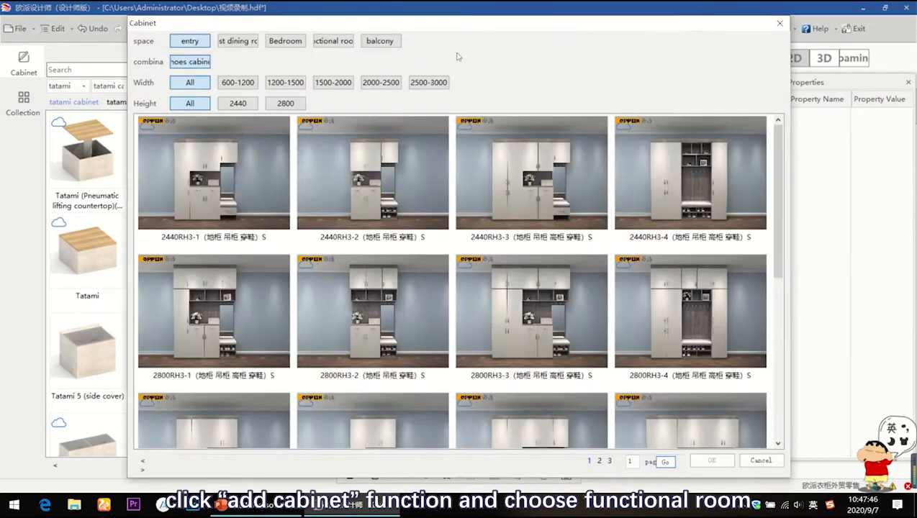
left_click(333, 41)
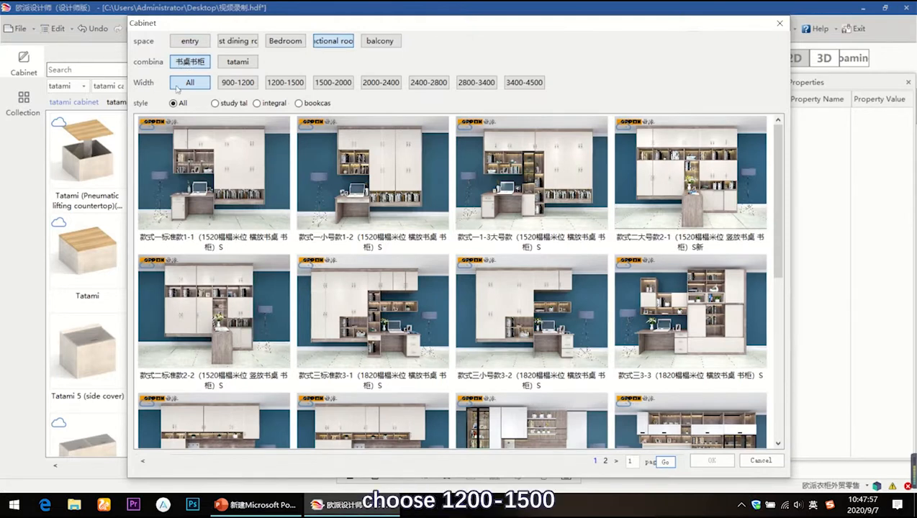
left_click(289, 86)
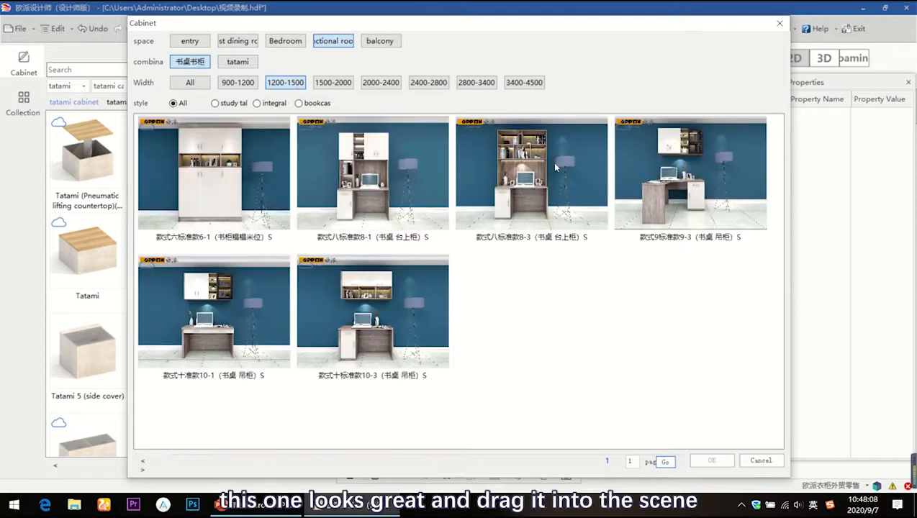
double_click(553, 164)
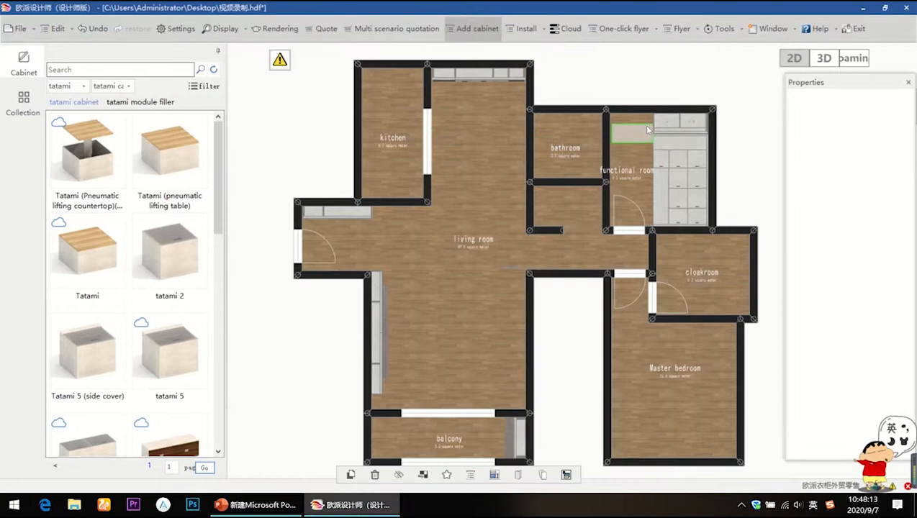
left_click(653, 121)
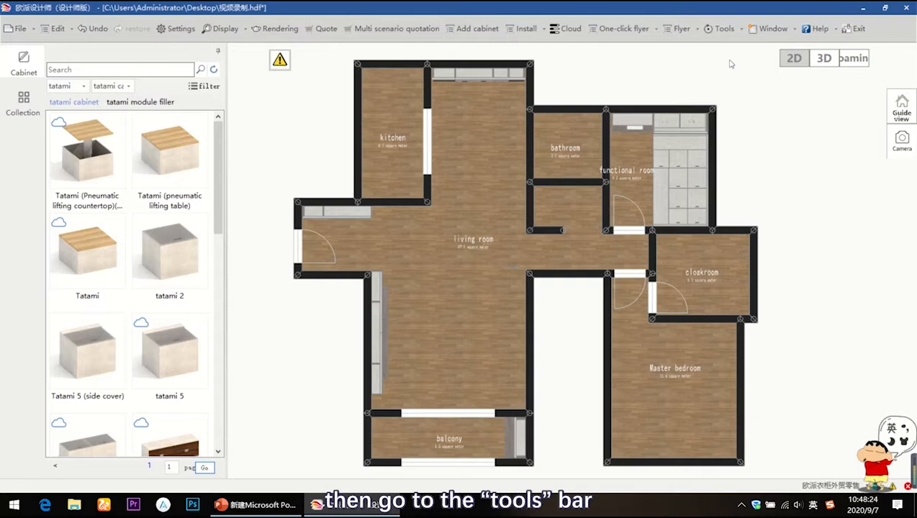
Run the product process update and review the errors in the process inspection warning list
left_click(736, 33)
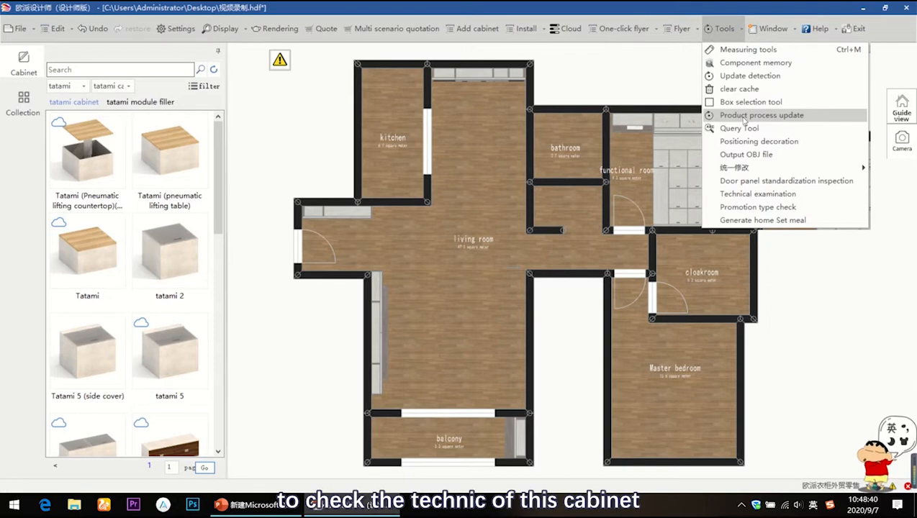
left_click(743, 117)
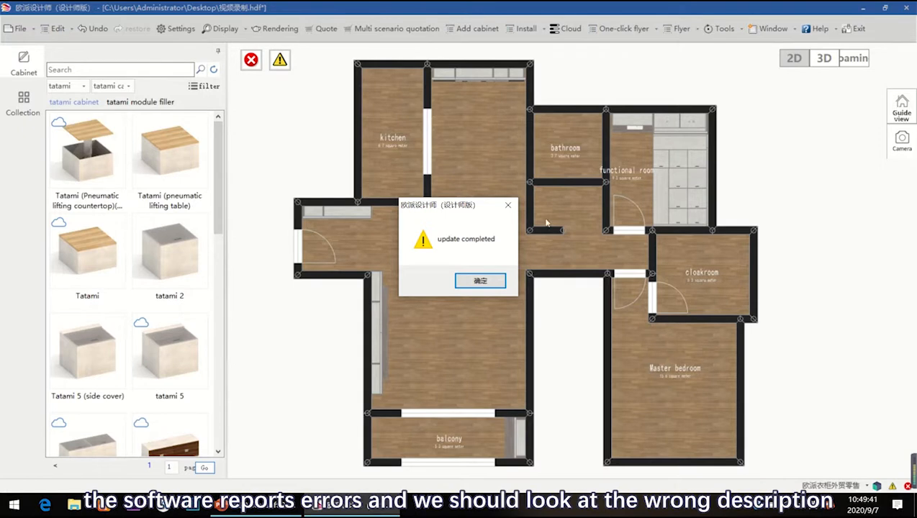
left_click(508, 205)
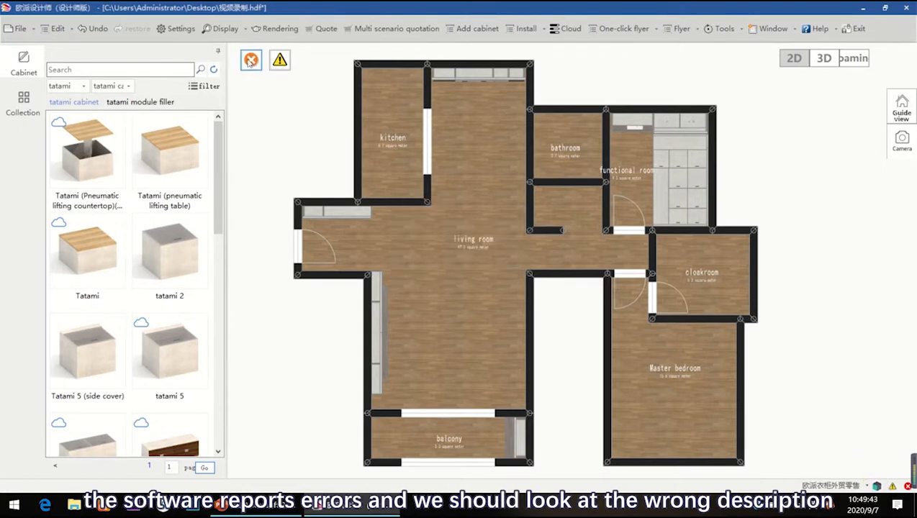
left_click(250, 61)
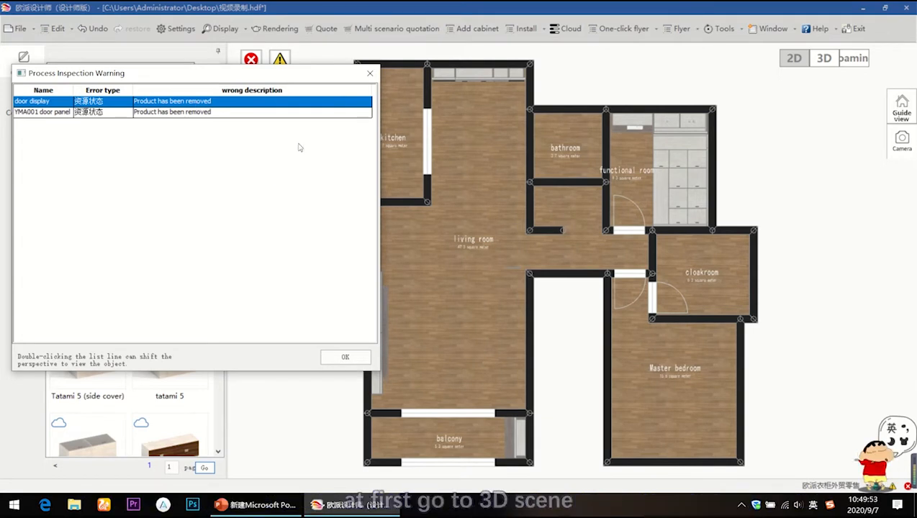
key("Escape")
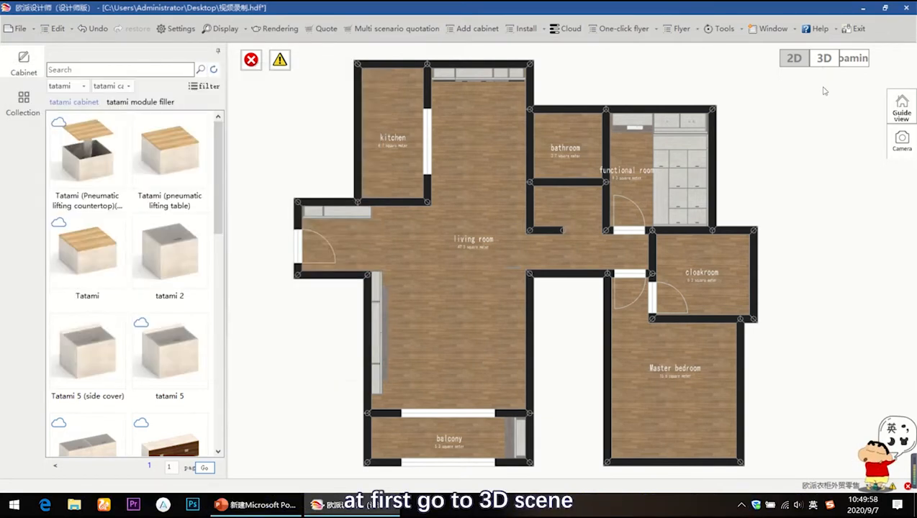
Switch to the 3D scene and break down the desk and bookcase combination into its separate parts
left_click(825, 59)
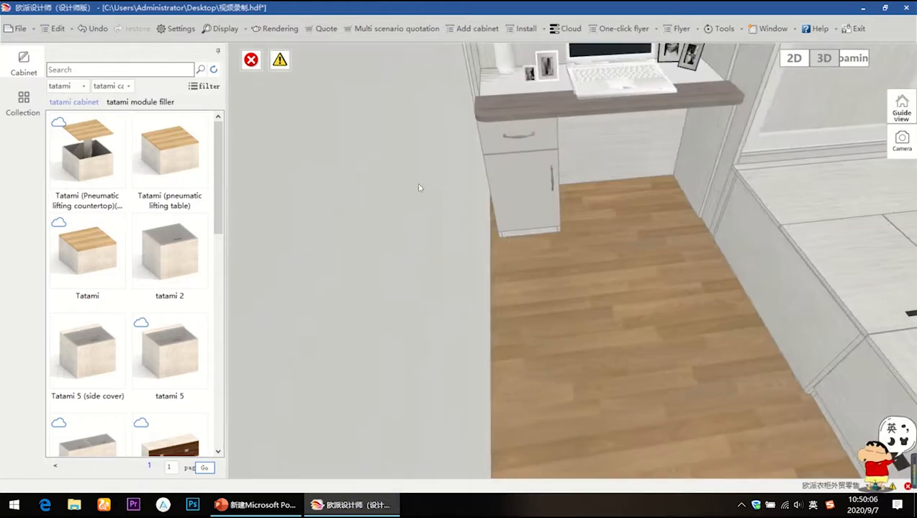
middle_click_drag(508, 242, 524, 159)
scroll(524, 159, "down", 6)
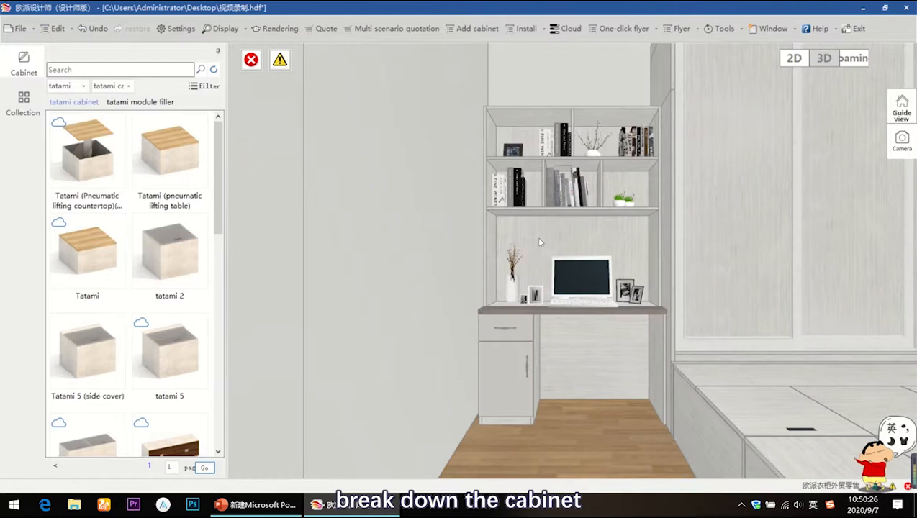
left_click(539, 241)
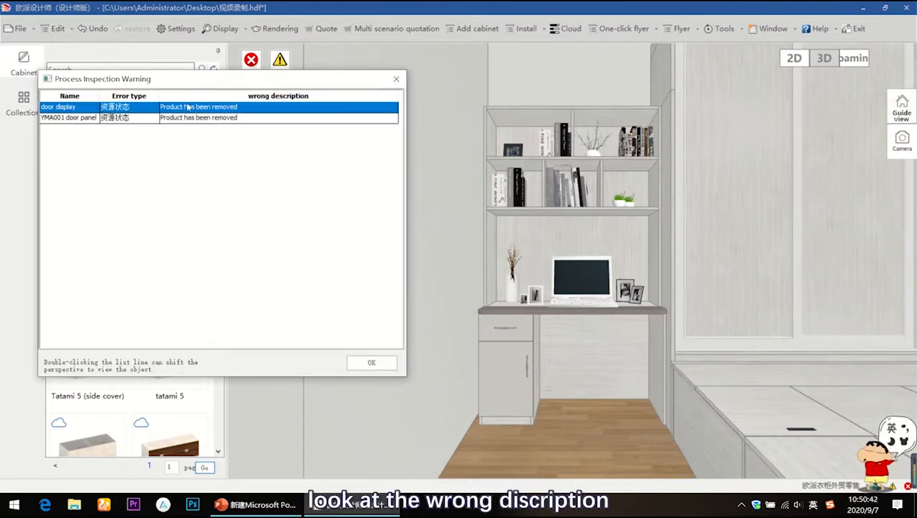
Locate the door display and YMA001 door panel errors and delete the faulty drawer and door from the desk's base cabinet
left_click(187, 108)
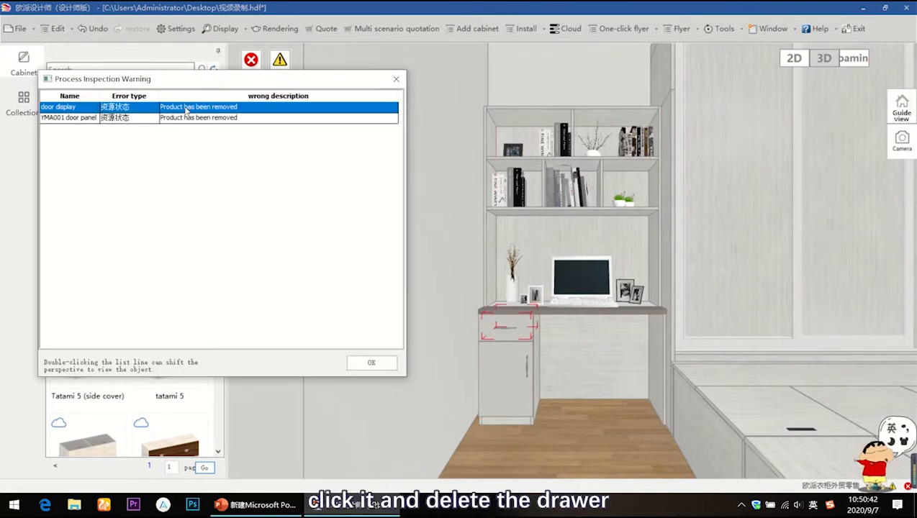
left_click(527, 324)
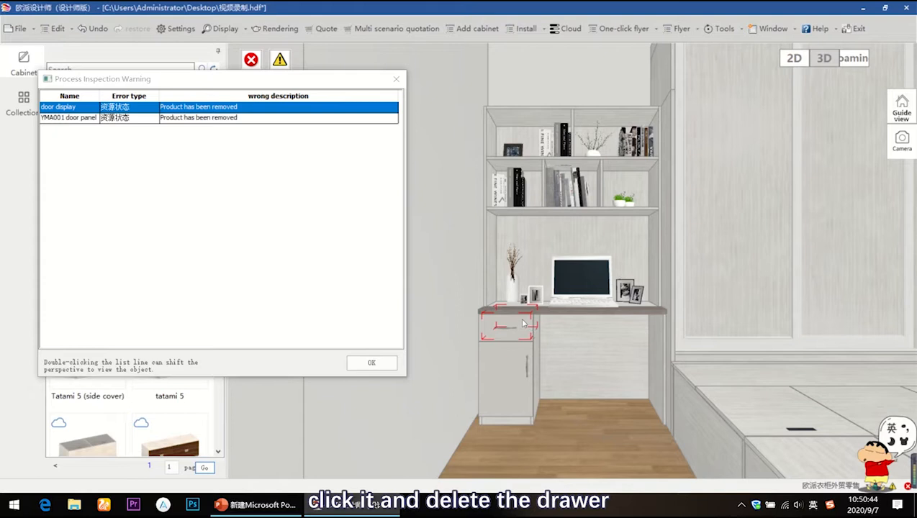
key("Delete")
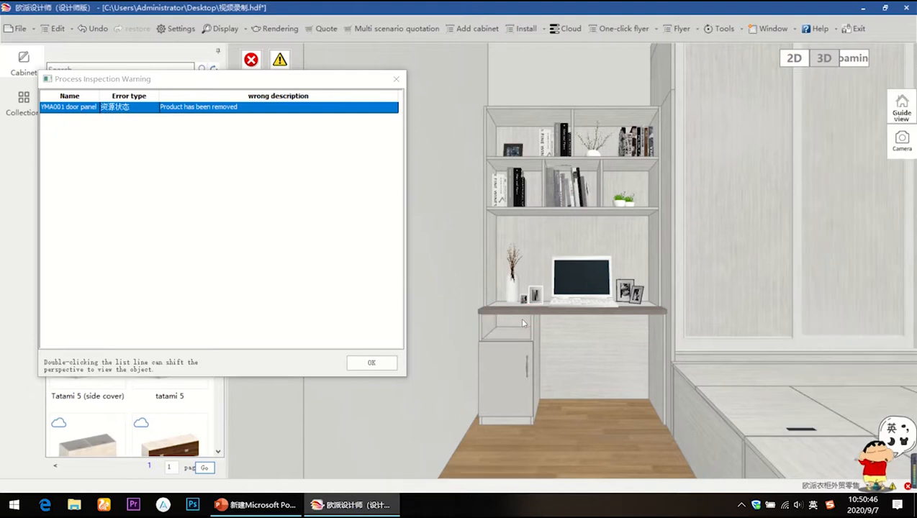
left_click(257, 109)
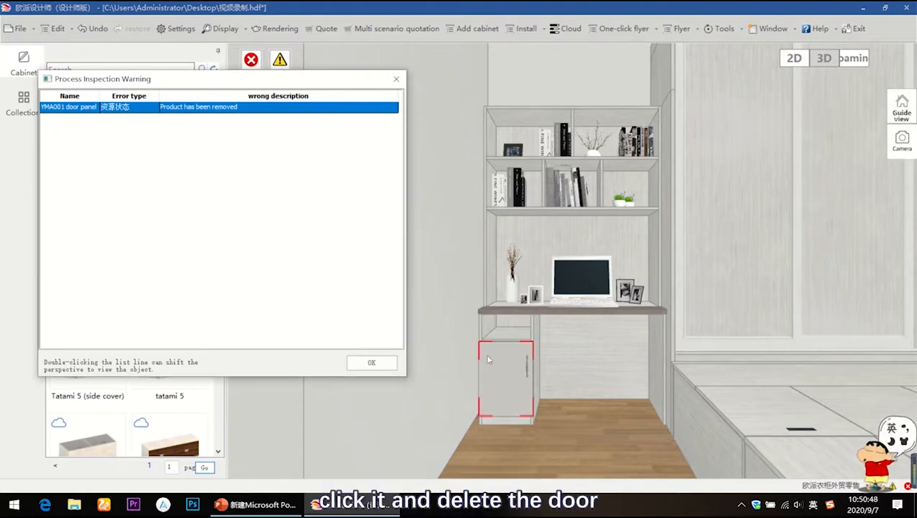
left_click(502, 365)
key("Delete")
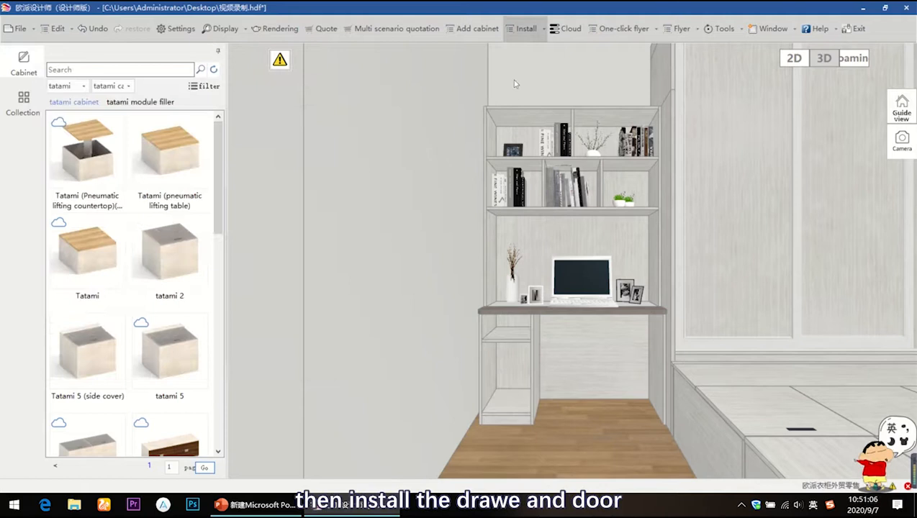
Install a single drawer 抽屉(包覆抽芯) in the upper compartment of the desk's base cabinet, bounded by its four surrounding panels
left_click(526, 29)
left_click(533, 52)
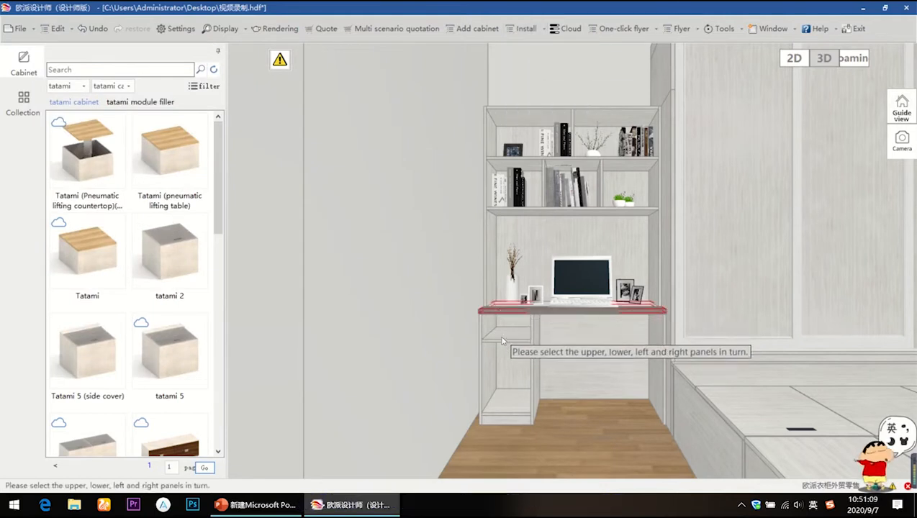
left_click(535, 325)
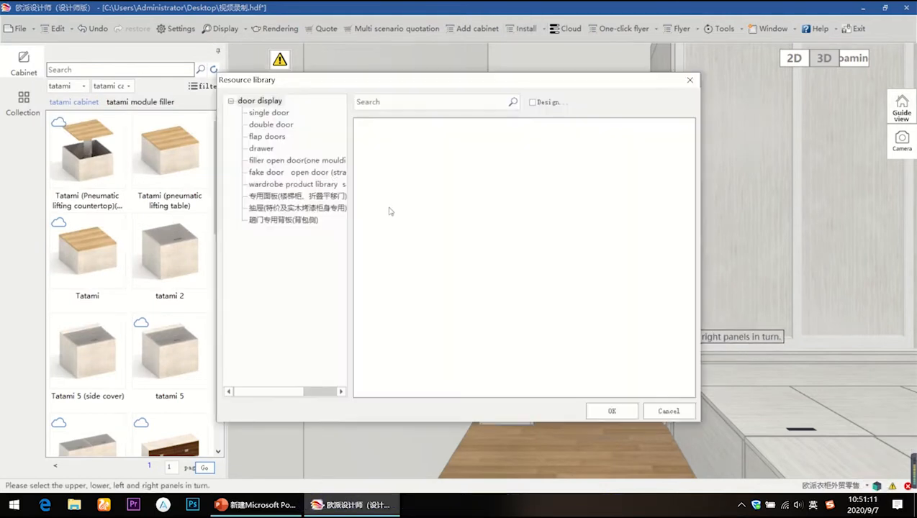
left_click(266, 151)
double_click(411, 172)
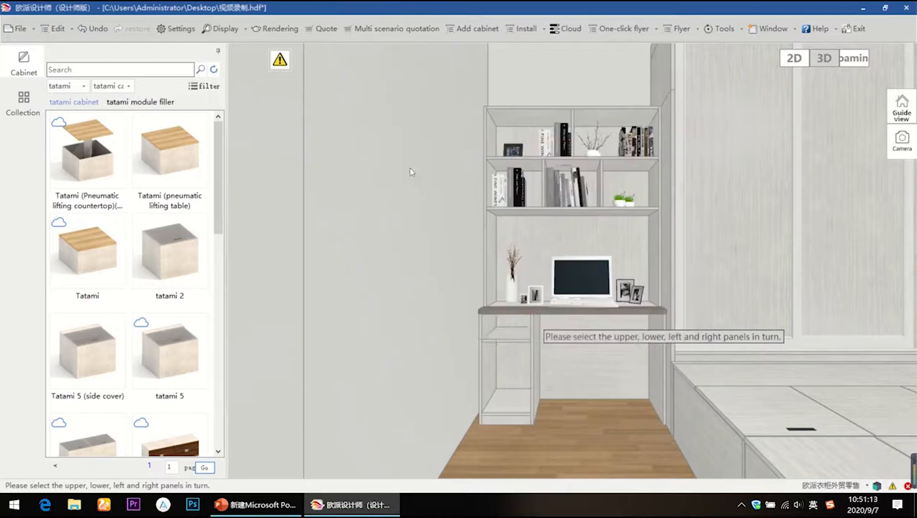
Install the single door "Left door" on the compartment below the drawer in the desk's base cabinet, bounded by its four surrounding panels
left_click(525, 29)
left_click(526, 50)
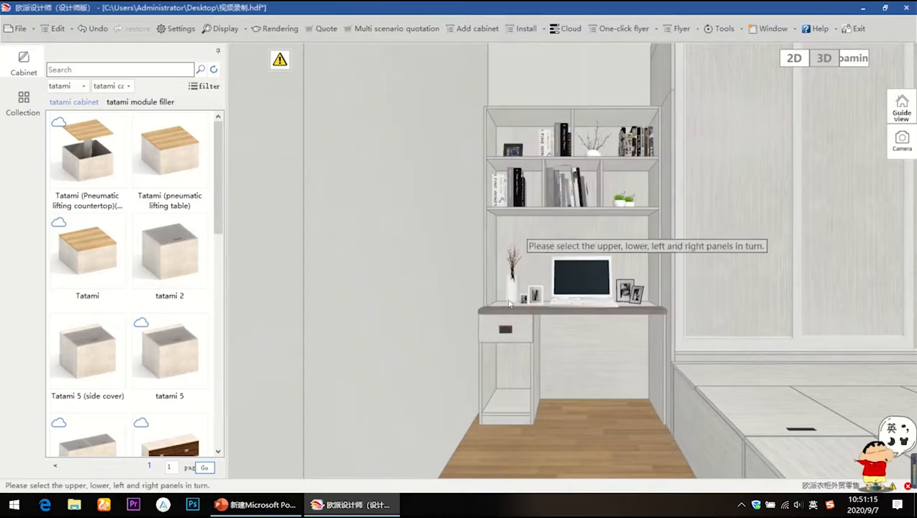
middle_click_drag(497, 330, 547, 166)
left_click(548, 195)
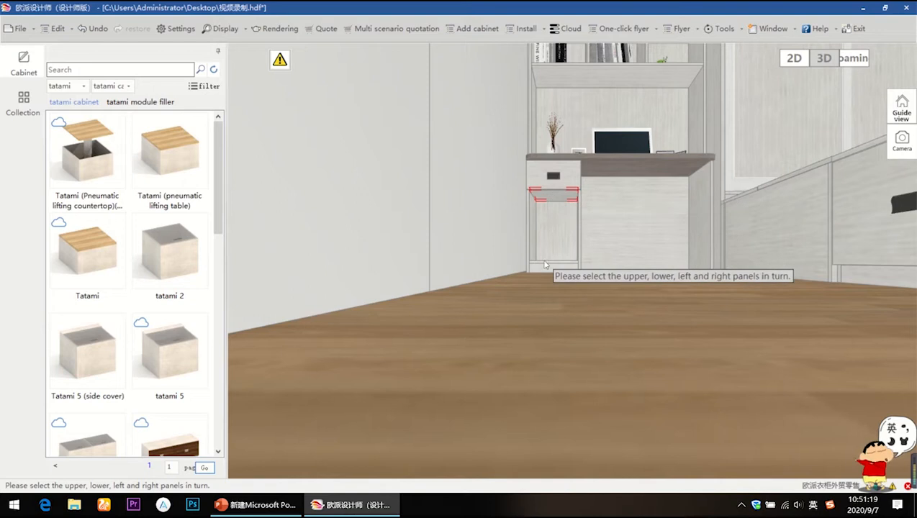
left_click(544, 265)
left_click(532, 237)
left_click(582, 214)
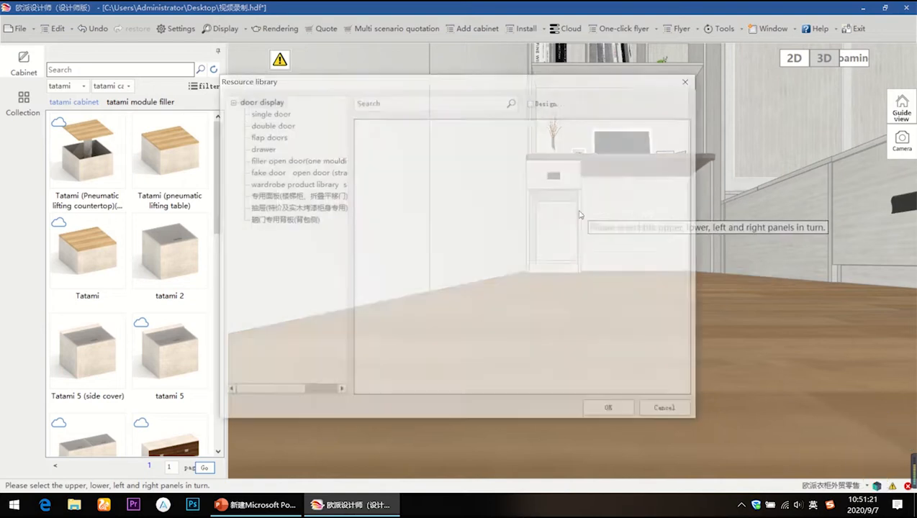
left_click(261, 149)
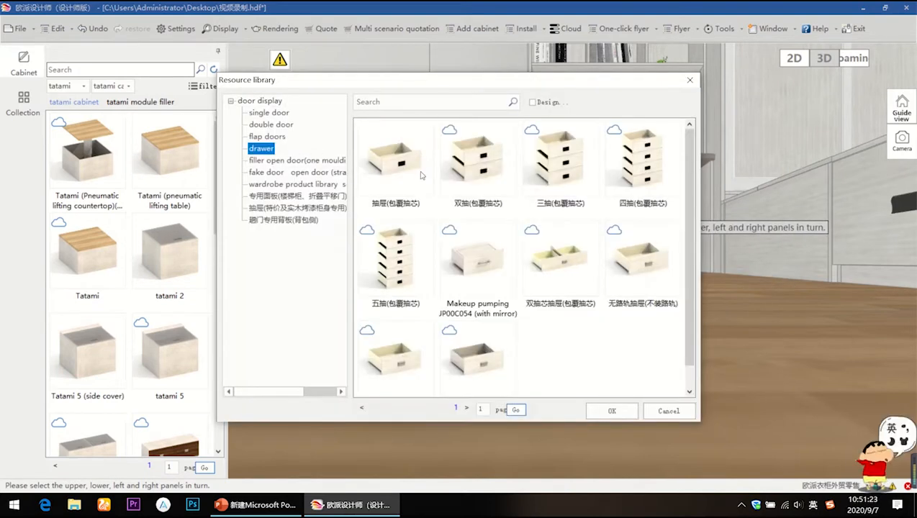
left_click(269, 114)
left_click(422, 156)
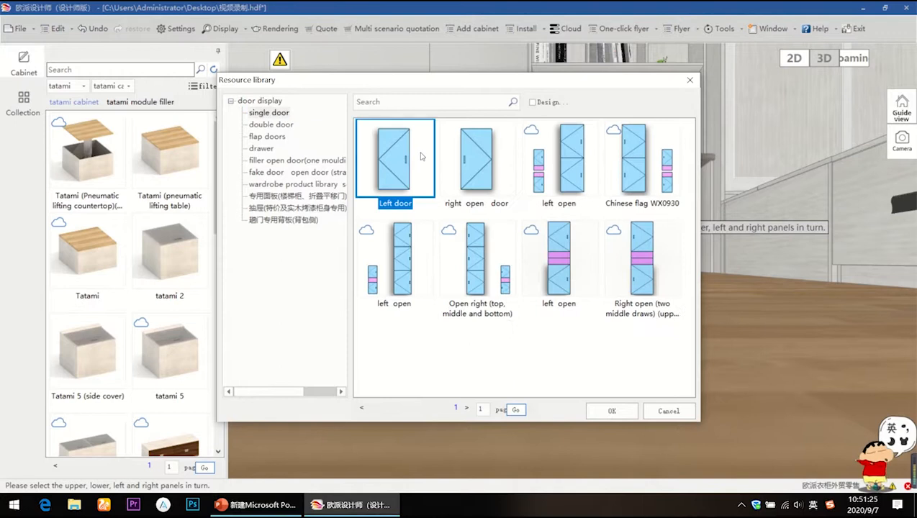
double_click(419, 158)
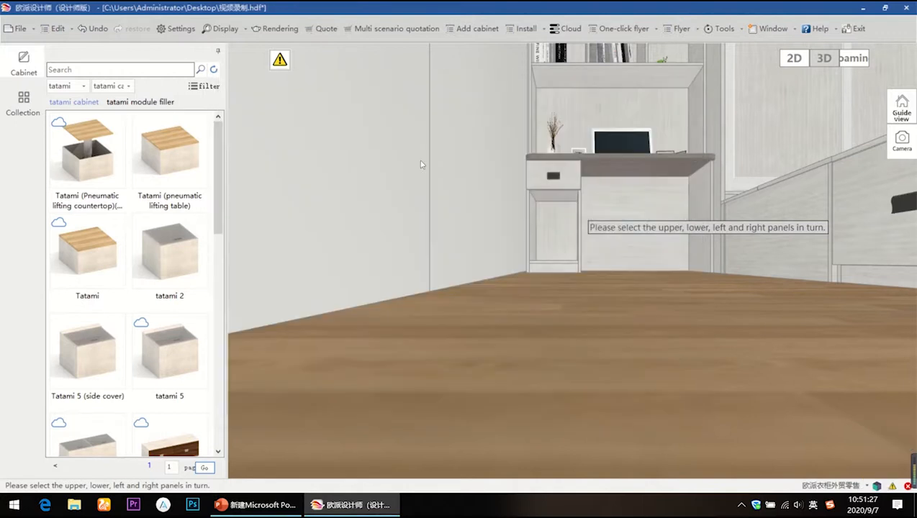
scroll(615, 201, "down", 3)
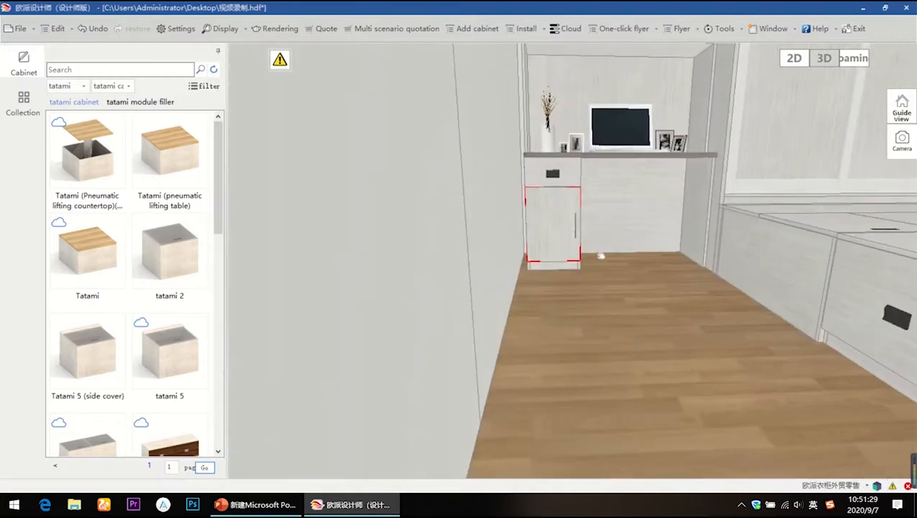
scroll(574, 317, "down", 5)
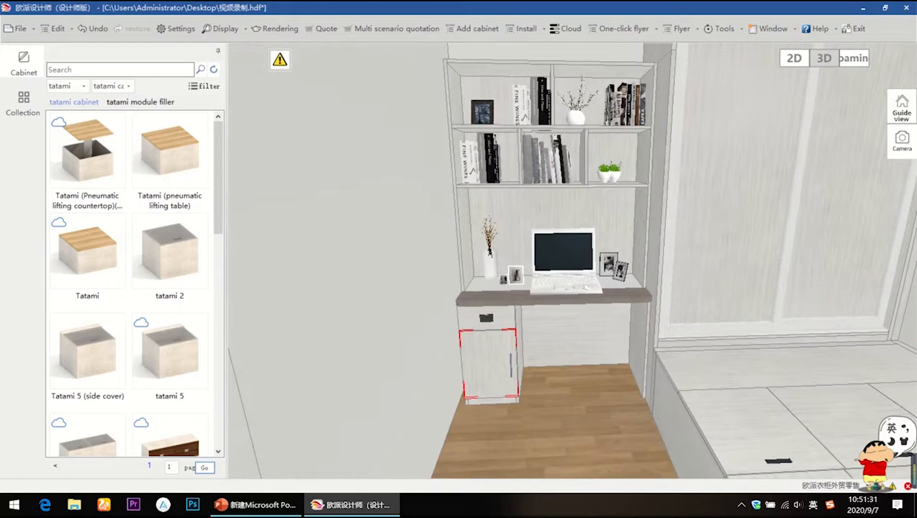
Add the side filler 侧封板(柜身和吸塑材质) from the filler category between the wall and the side of the bookcase above the countertop
left_click(69, 86)
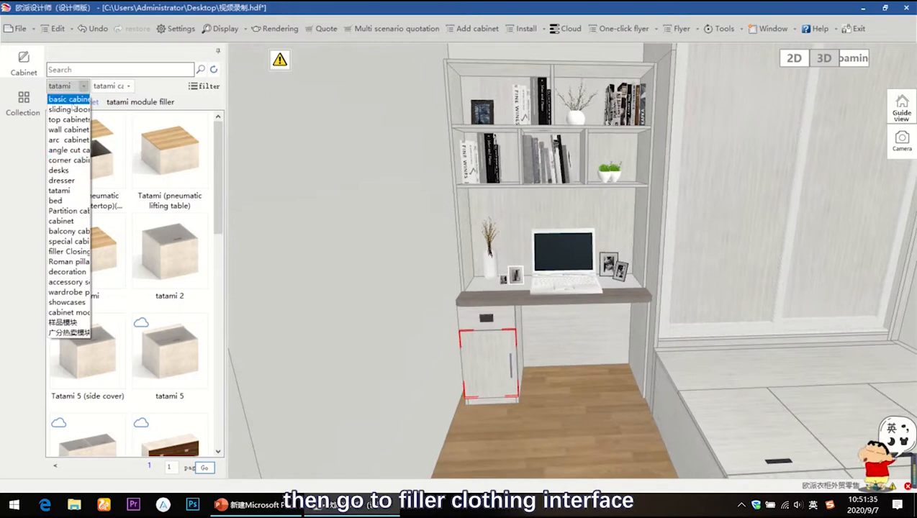
left_click(68, 251)
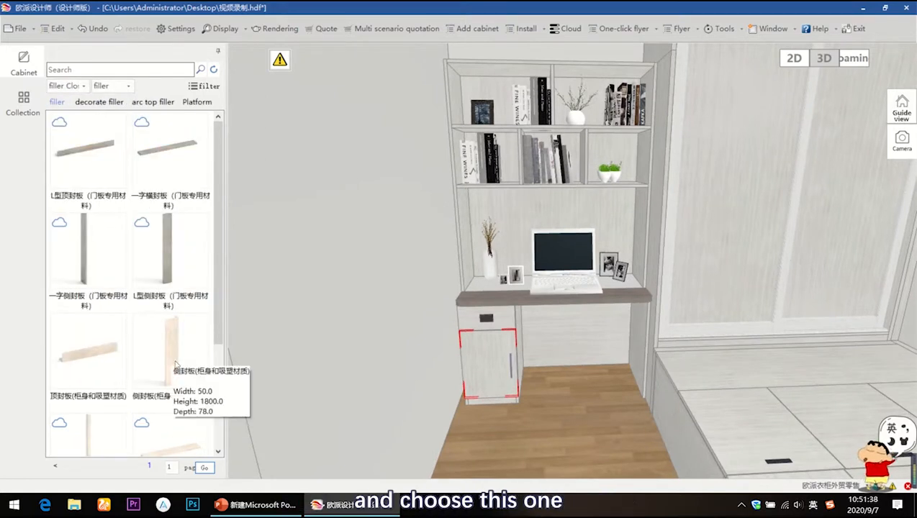
left_click_drag(172, 344, 466, 190)
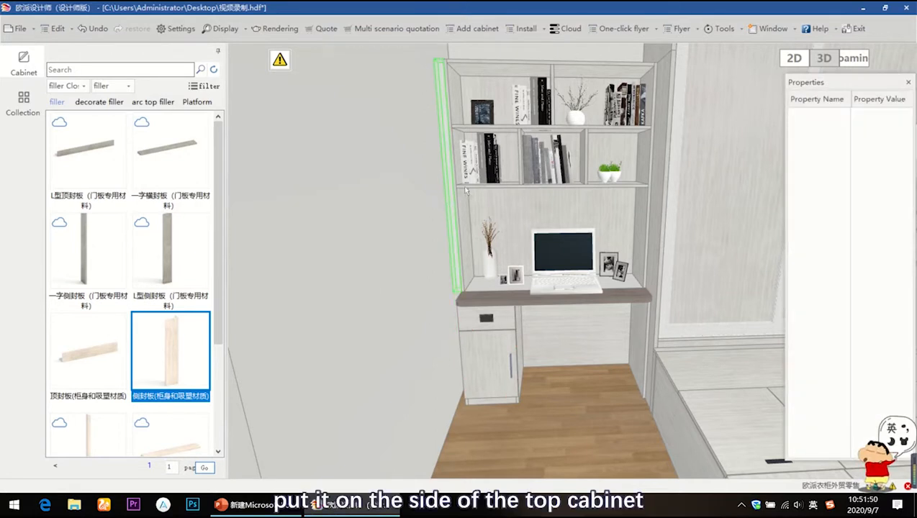
left_click_drag(466, 190, 465, 189)
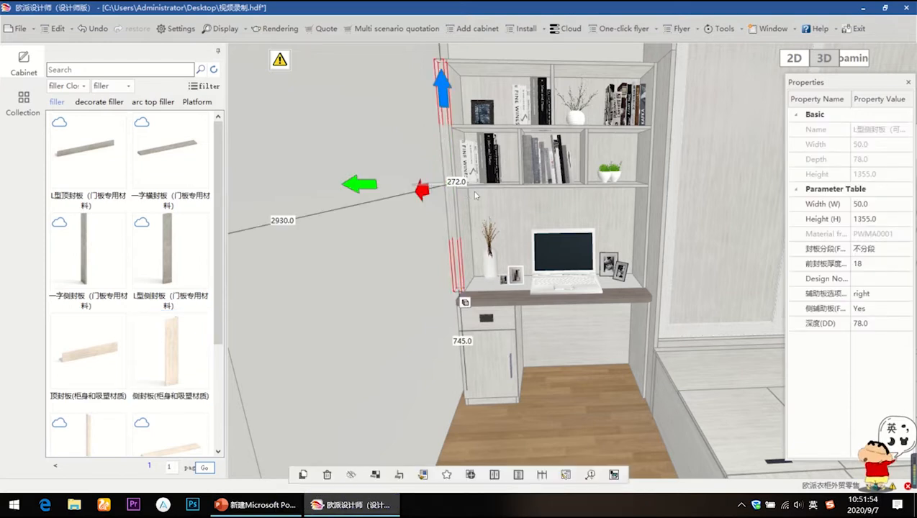
Set the desk countertop's left extension to 50 so that it reaches the wall
left_click(494, 305)
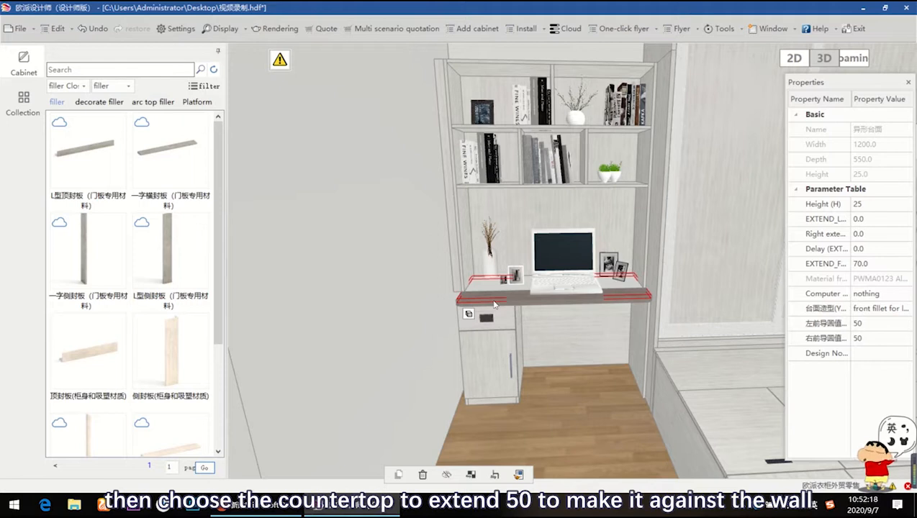
left_click(869, 217)
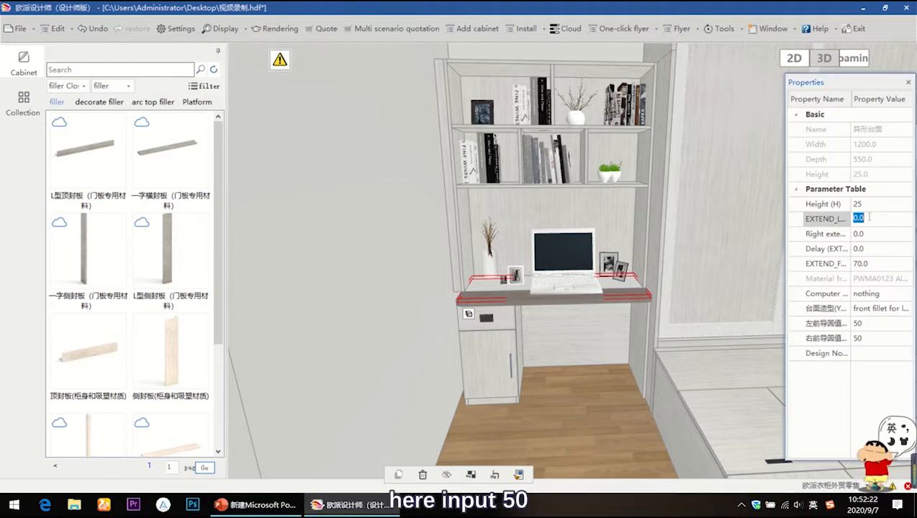
type("50")
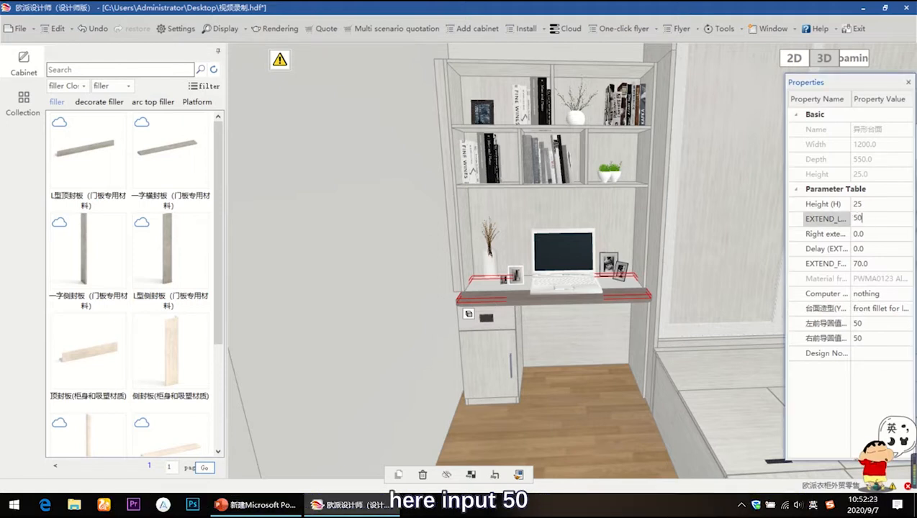
key("Return")
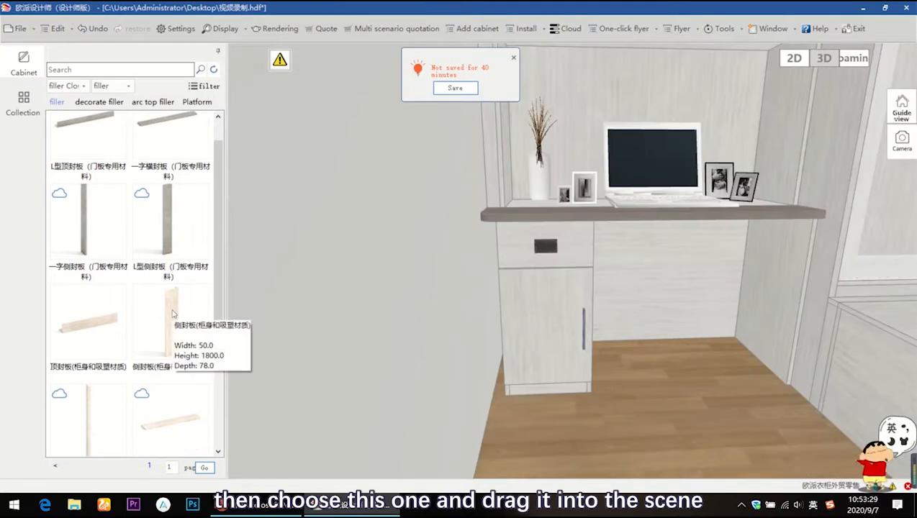
Add another side filler 侧封板(柜身和吸塑材质) between the wall and the desk's base cabinet and set its height to 720, matching the desk
left_click(172, 313)
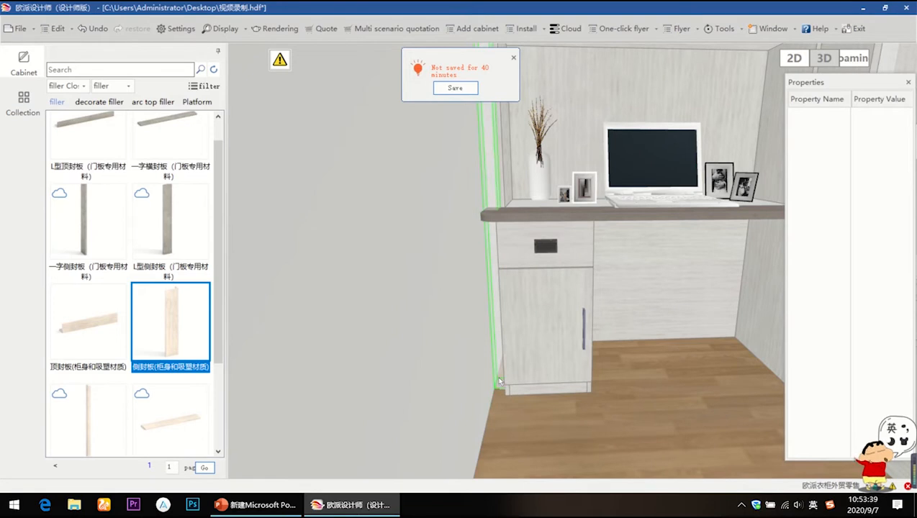
left_click(499, 382)
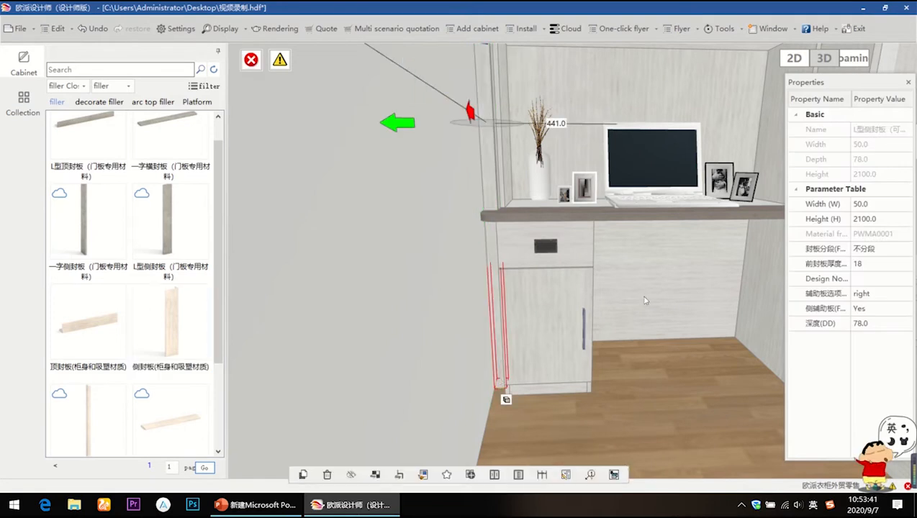
left_click(584, 245)
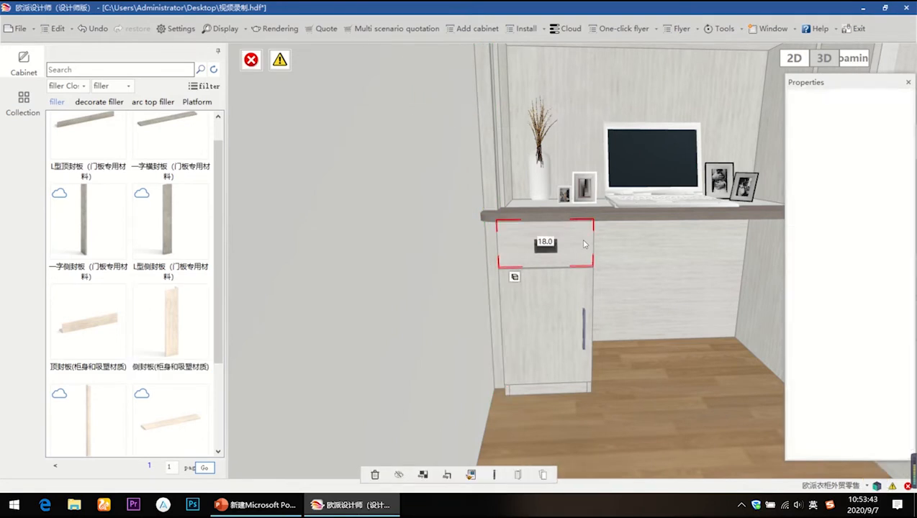
left_click(646, 266)
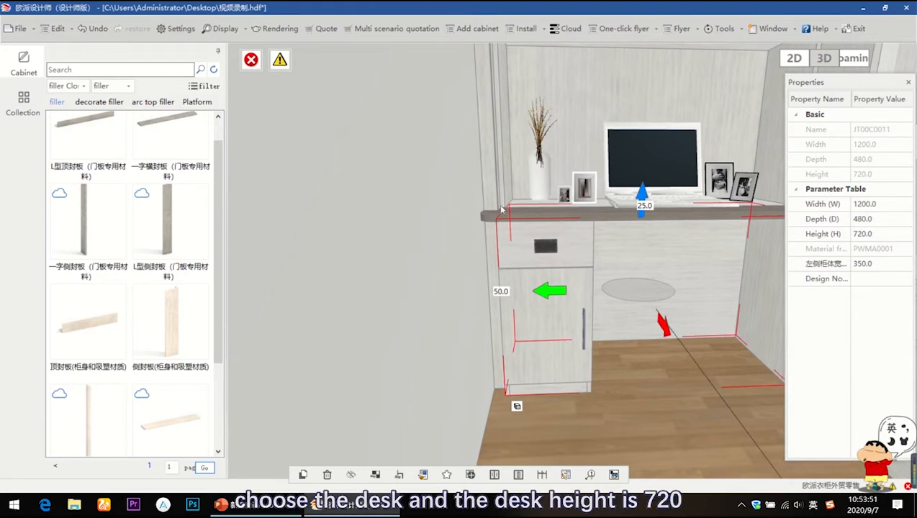
left_click(489, 163)
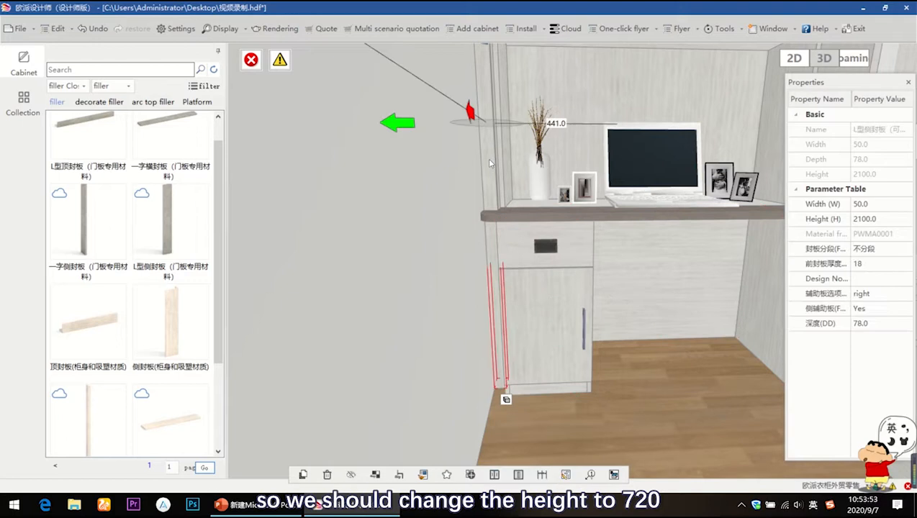
left_click(883, 219)
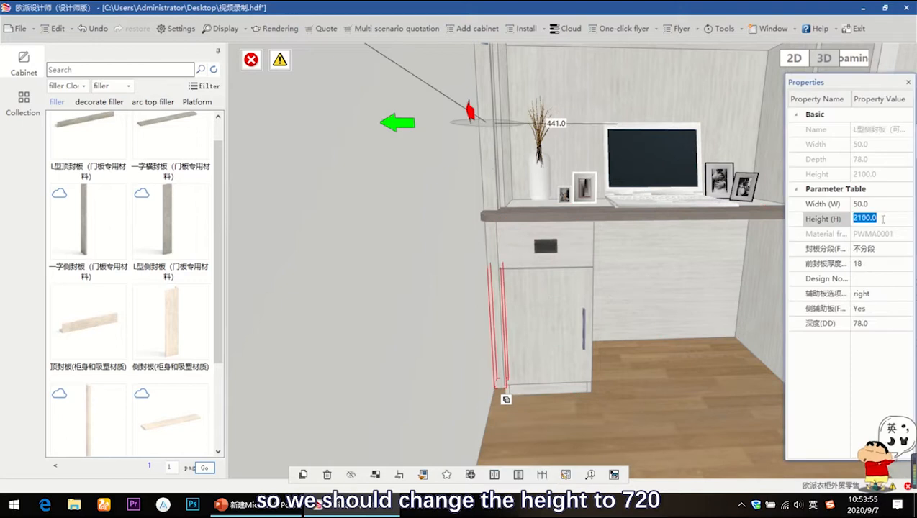
type("720")
key("Return")
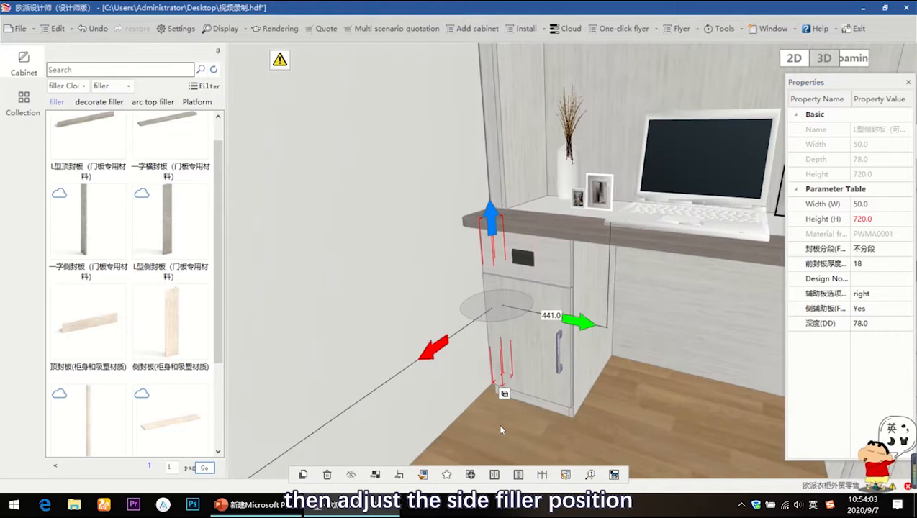
Adjust the lower side filler's position in the depth direction so it lines up with the base cabinet's front
left_click(430, 353)
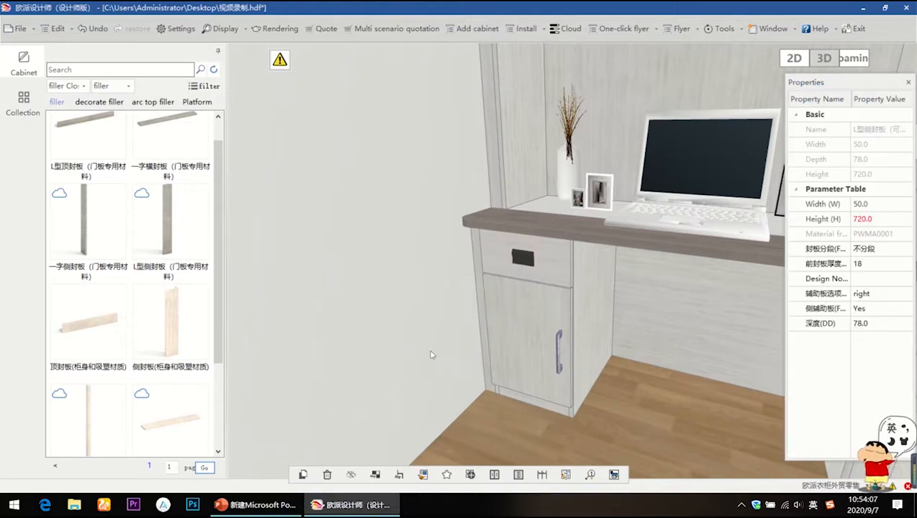
left_click(660, 439)
scroll(668, 432, "down", 2)
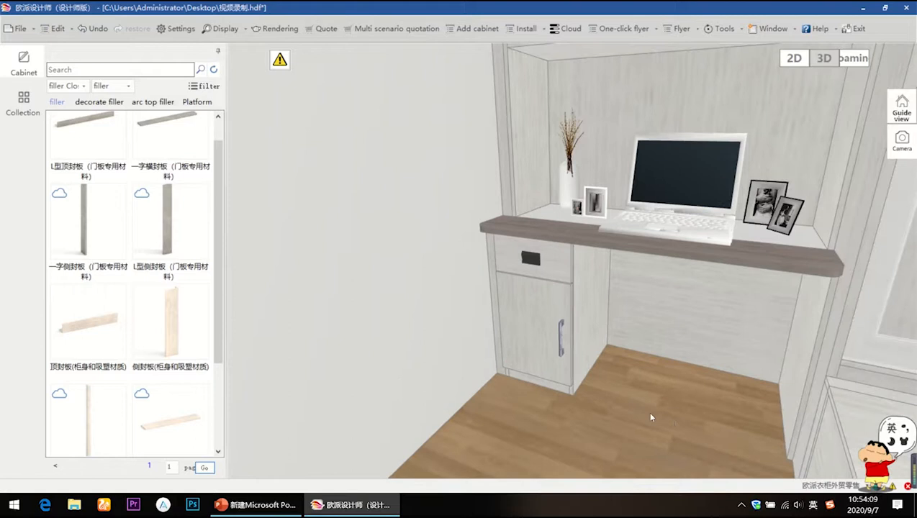
middle_click_drag(651, 417, 725, 426)
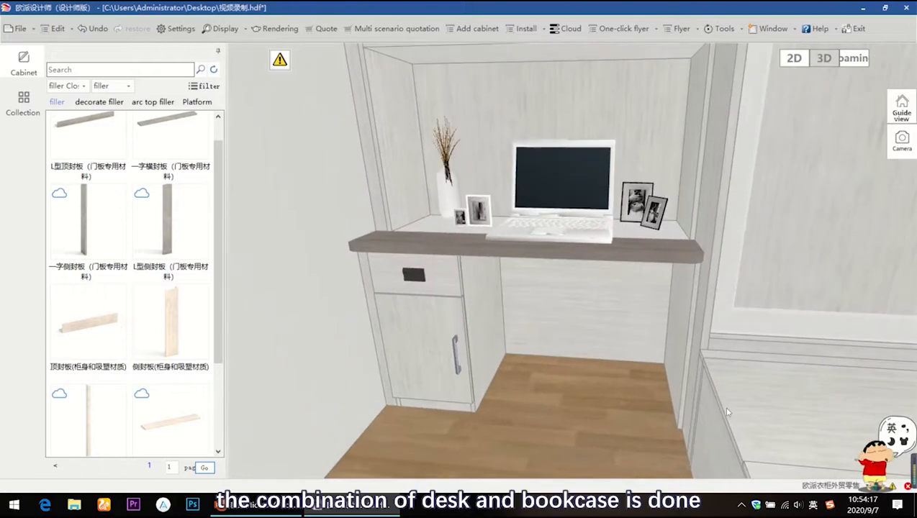
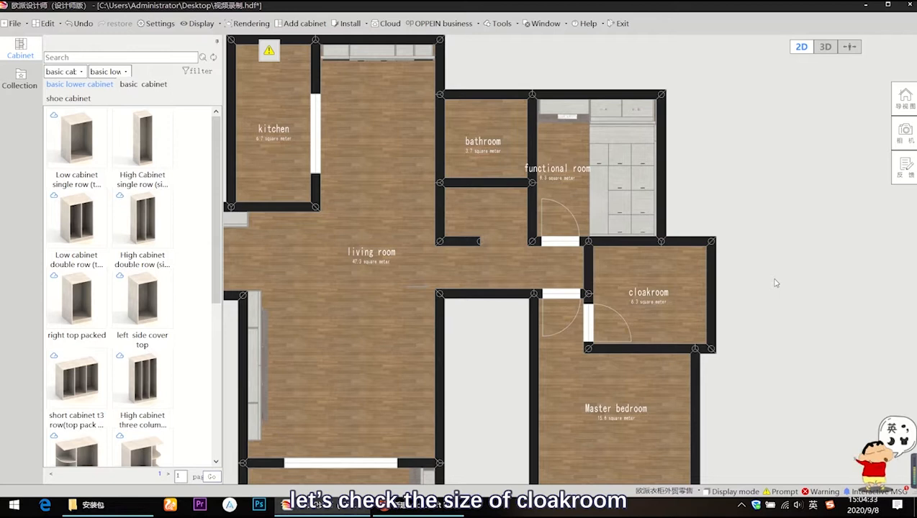
Check the dimensions of the cloakroom's side walls and upper wall on the floor plan
left_click(711, 281)
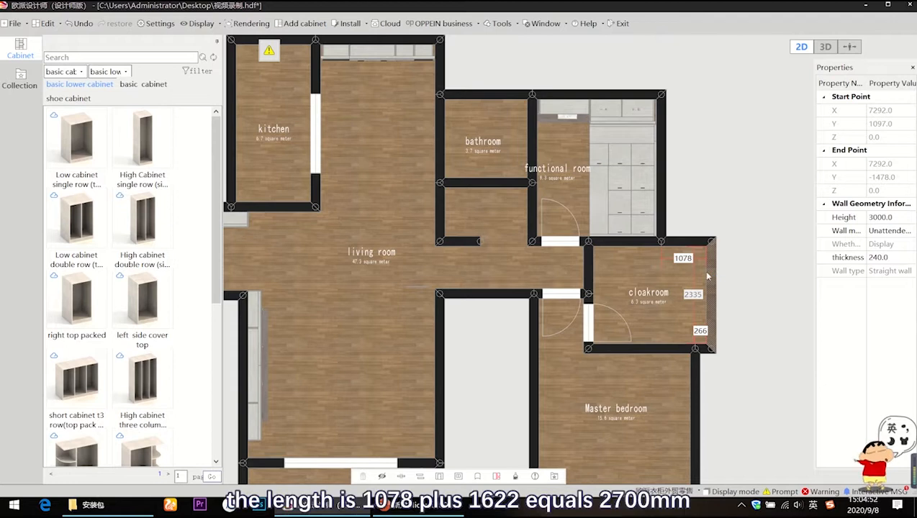
left_click(588, 265)
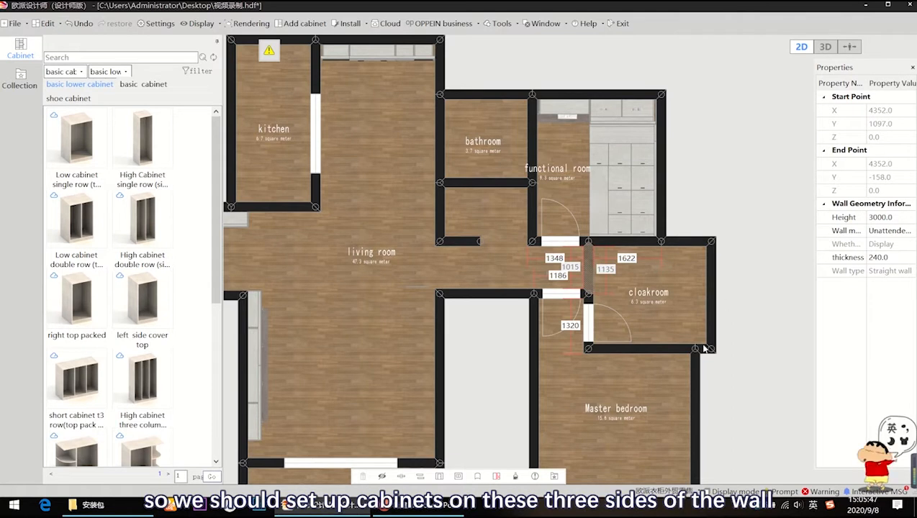
left_click(668, 243)
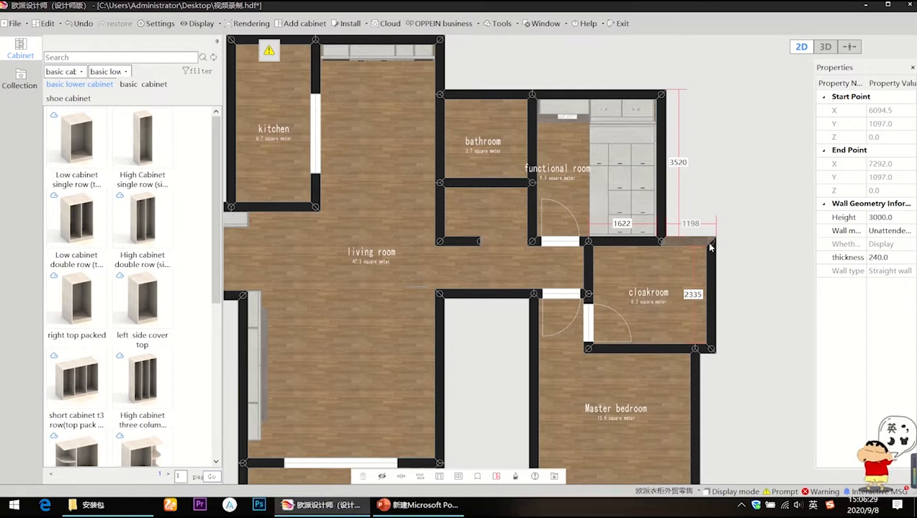
Add the bedroom hinged-door wardrobe 款式一客卧房1(挂叠衣均分)S from the 700-1000 width range to the cloakroom's upper right corner
left_click(295, 23)
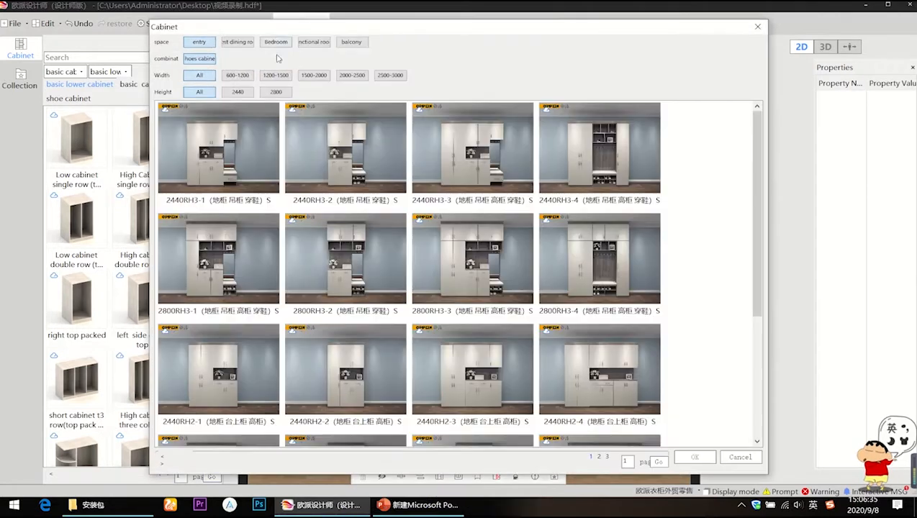
left_click(276, 43)
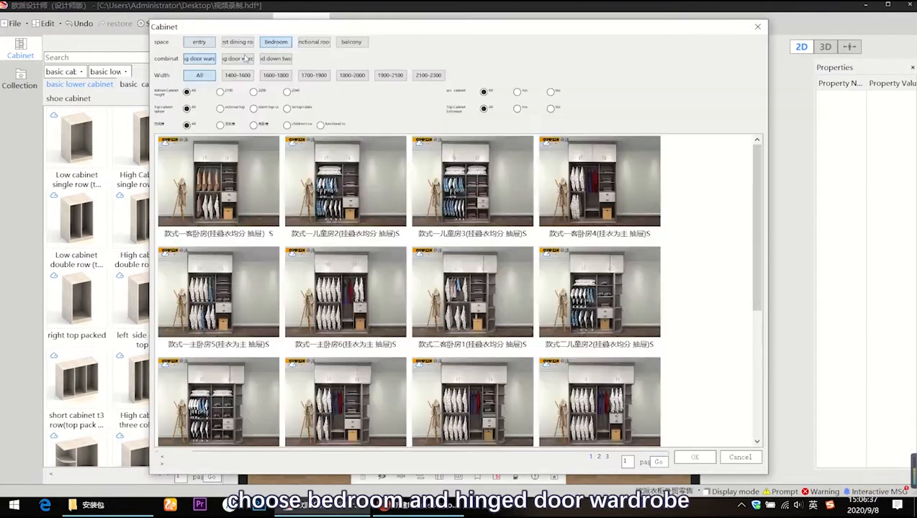
left_click(239, 62)
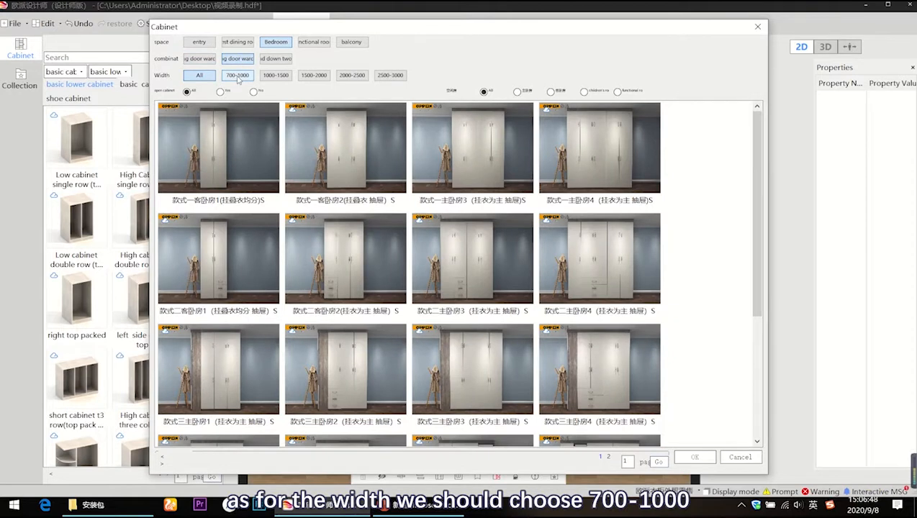
left_click(238, 77)
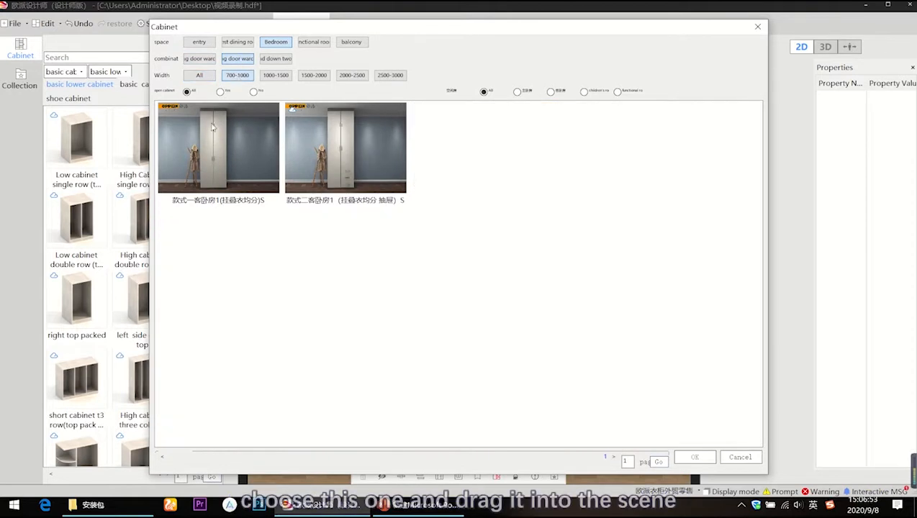
left_click_drag(232, 140, 693, 261)
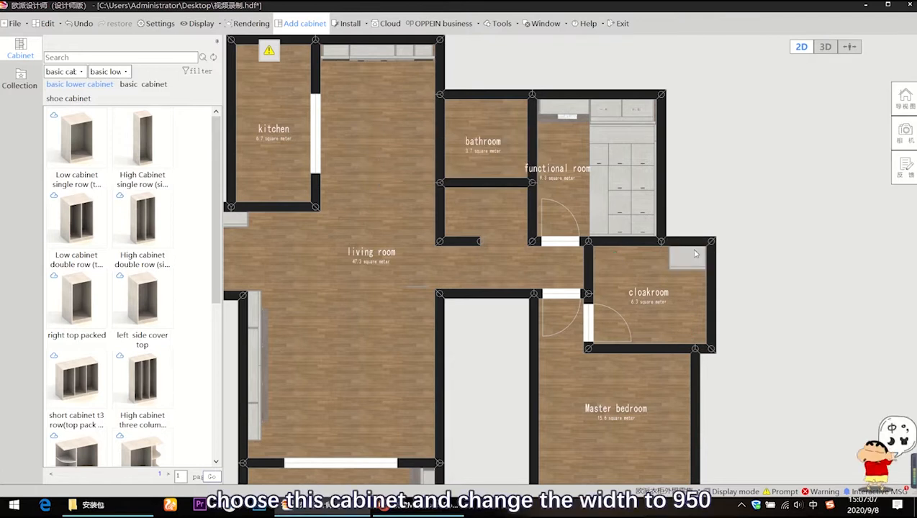
Set the cloakroom wardrobe's width to 950
left_click(678, 265)
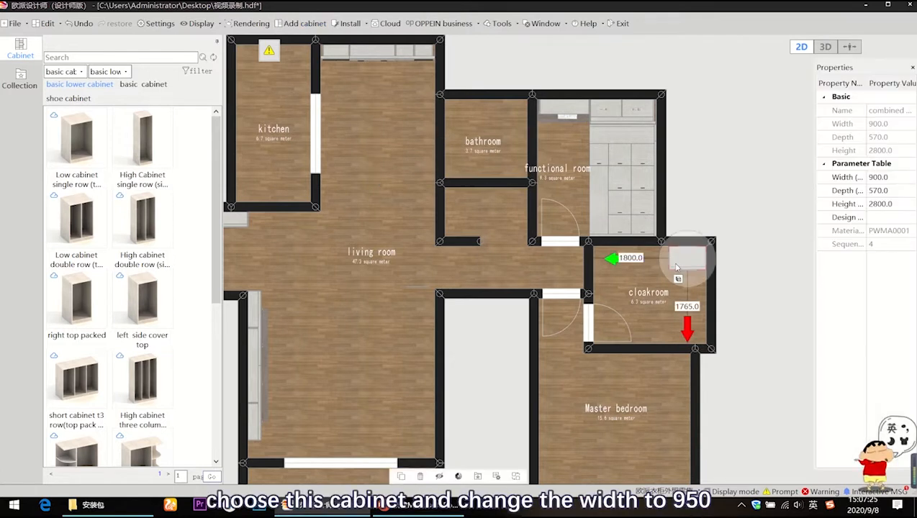
left_click(895, 177)
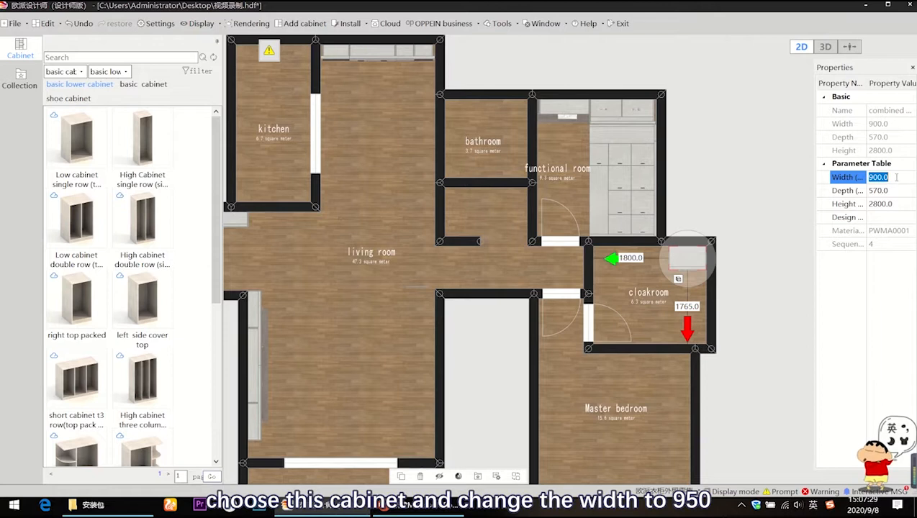
type("950")
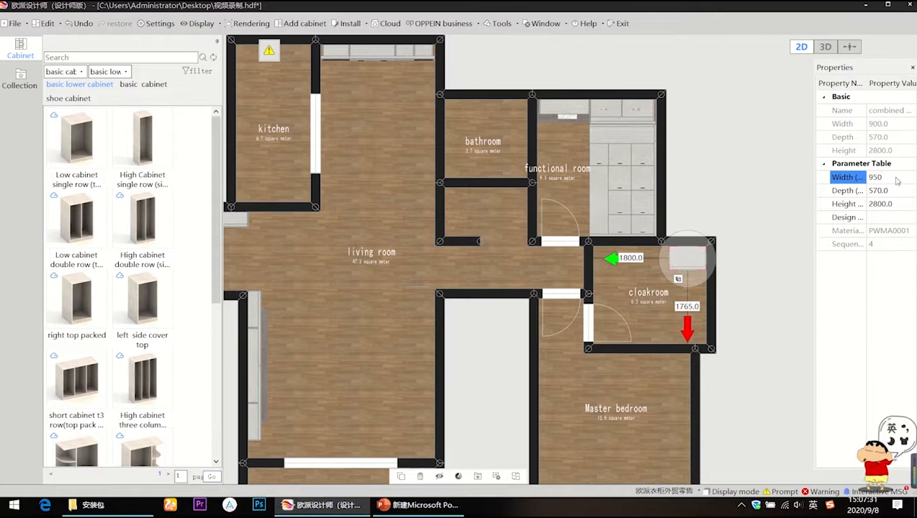
key("Return")
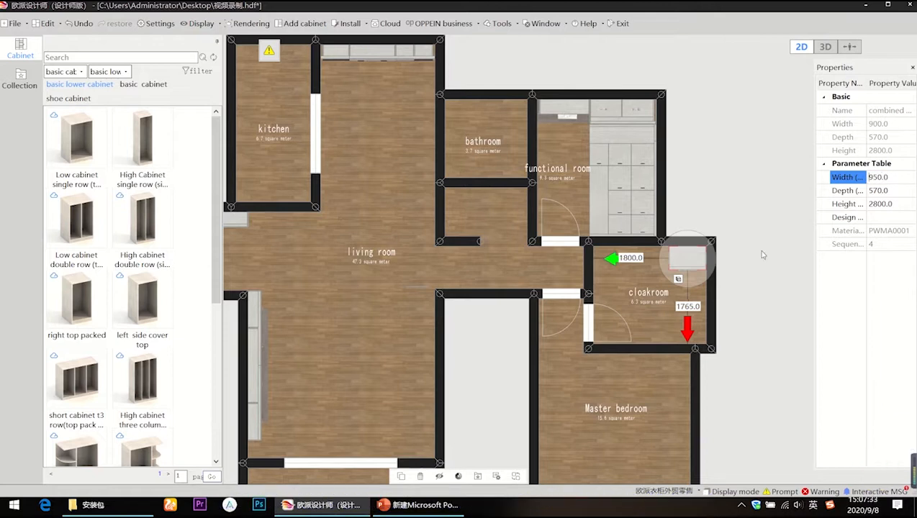
Show the cloakroom wardrobe in 3D and hide its doors to expose the inner structure
left_click(683, 265)
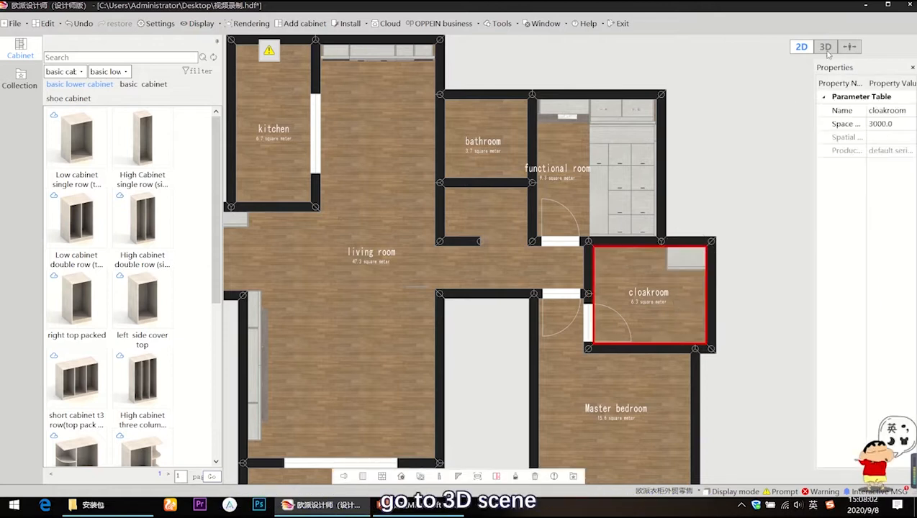
left_click(825, 47)
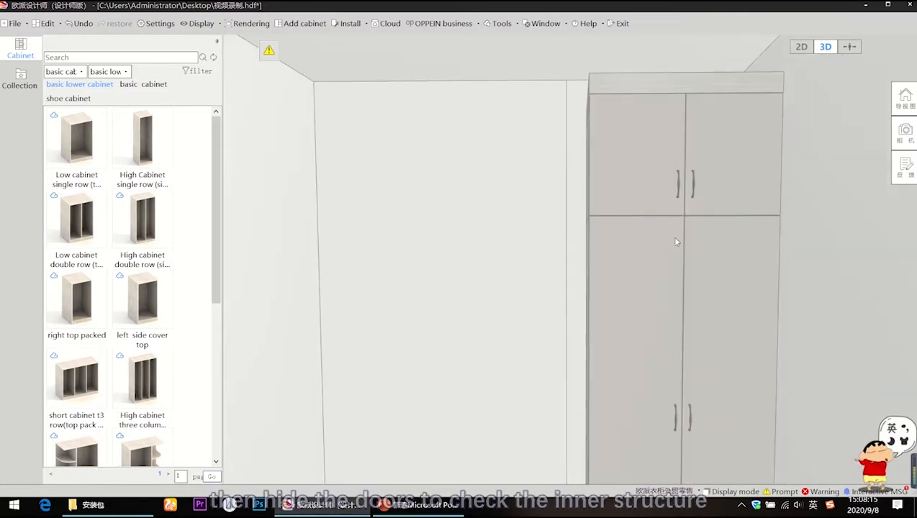
key("d")
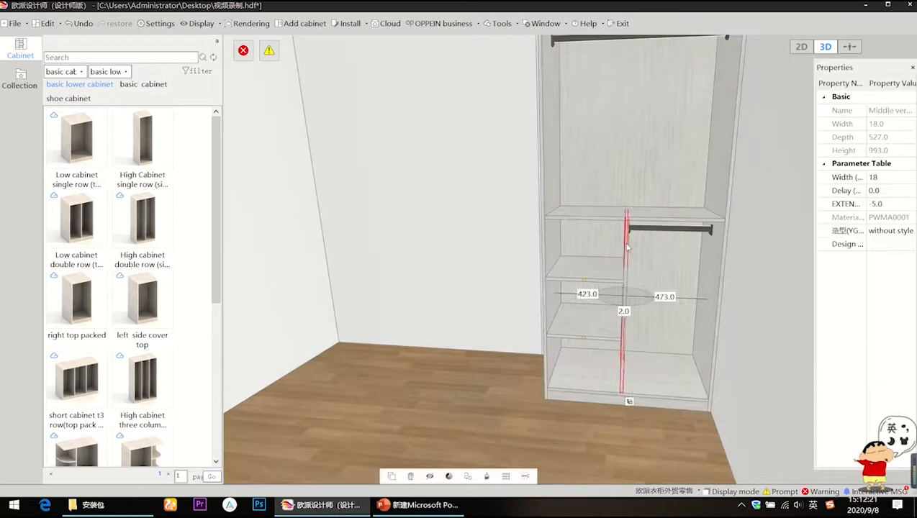
Delete the middle vertical panel, the two small shelves and the short hanging rod from the wardrobe's lower compartment
key("Delete")
left_click(614, 272)
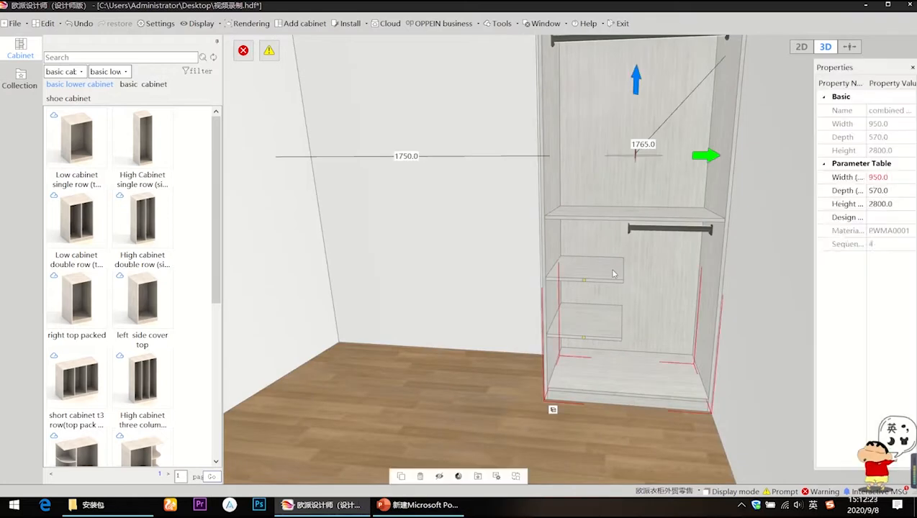
left_click(613, 272)
key("Delete")
left_click(613, 327)
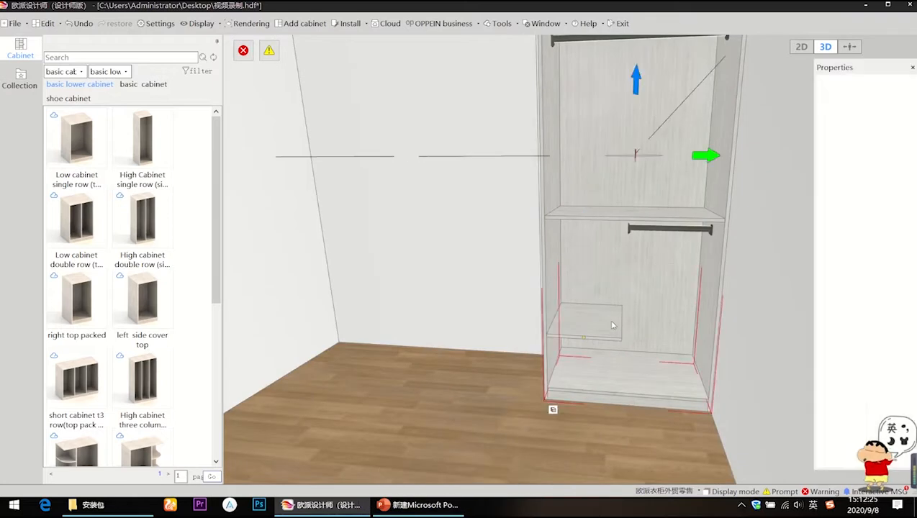
left_click(613, 328)
key("Delete")
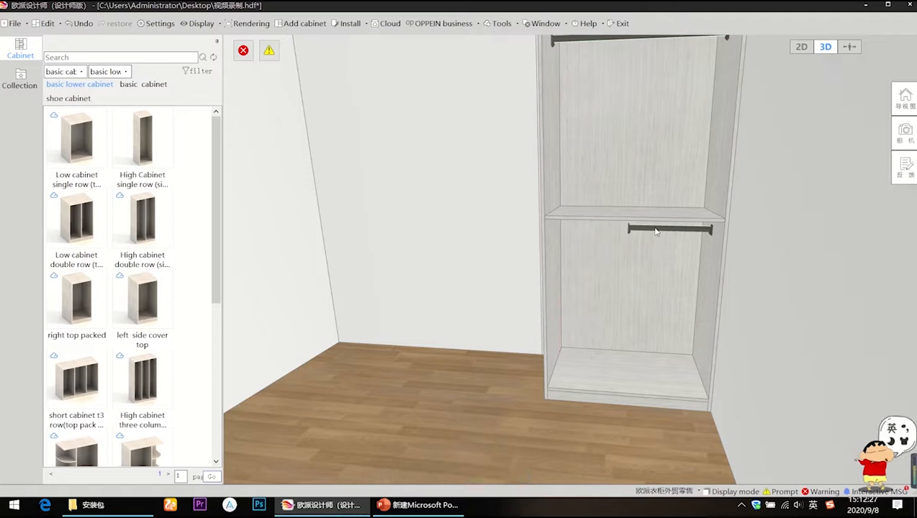
left_click(656, 231)
left_click(656, 231)
key("Delete")
middle_click_drag(504, 256, 536, 237)
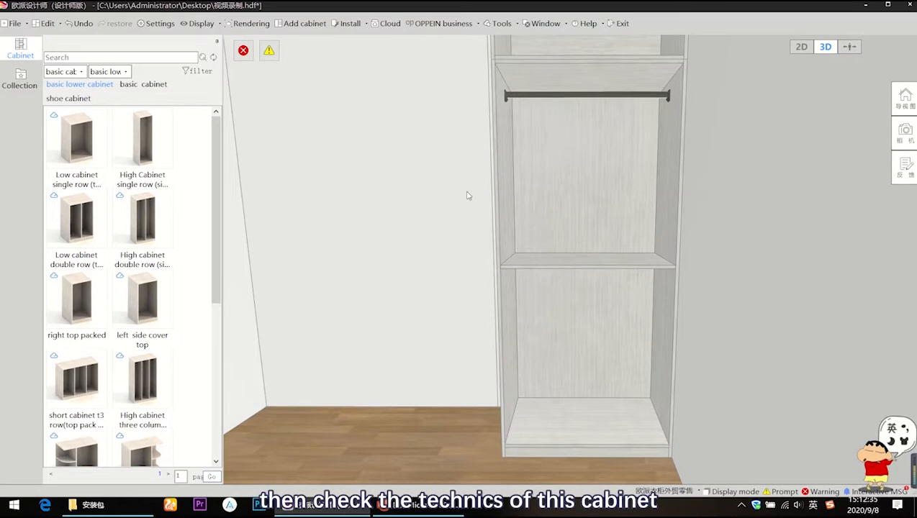
Run the product process update and review the process inspection errors for the wardrobe
left_click(499, 23)
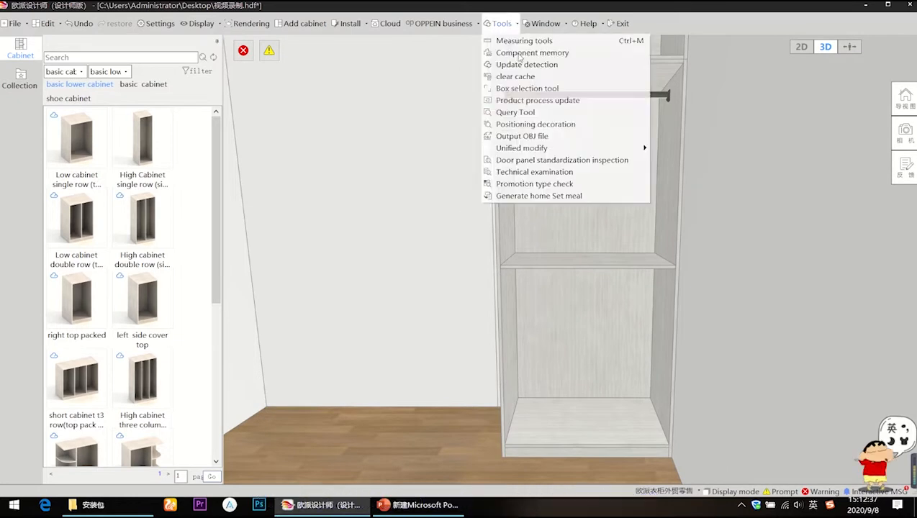
left_click(524, 100)
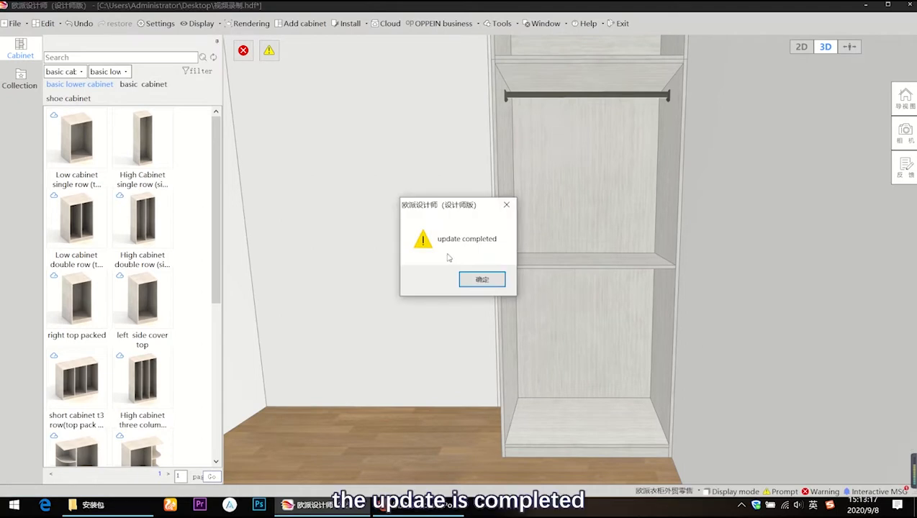
left_click(464, 279)
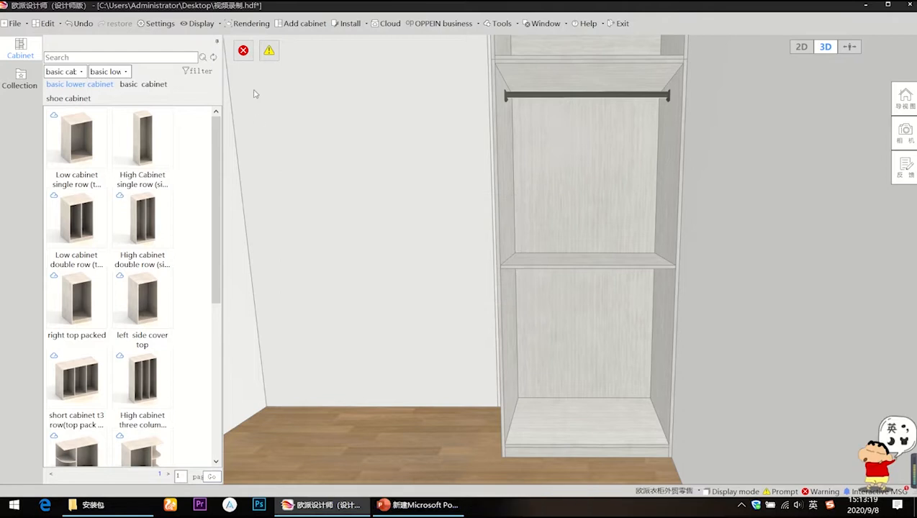
left_click(243, 51)
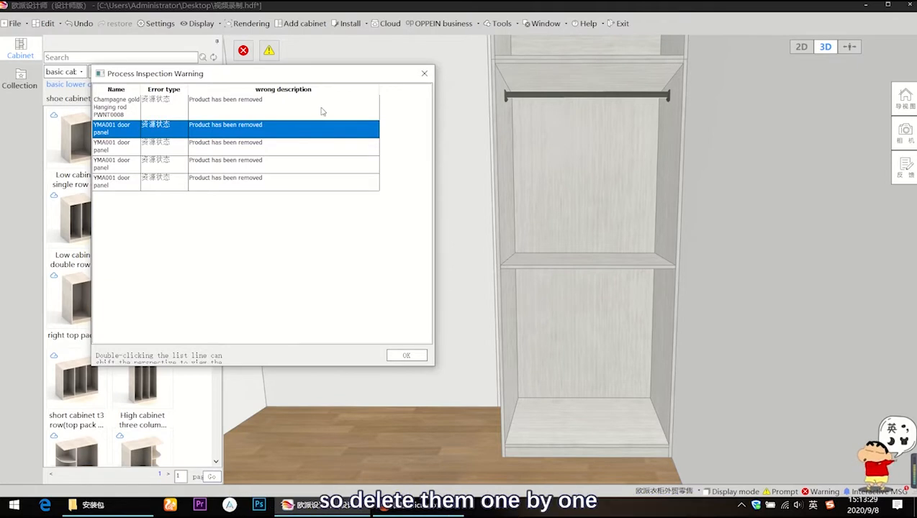
left_click(425, 75)
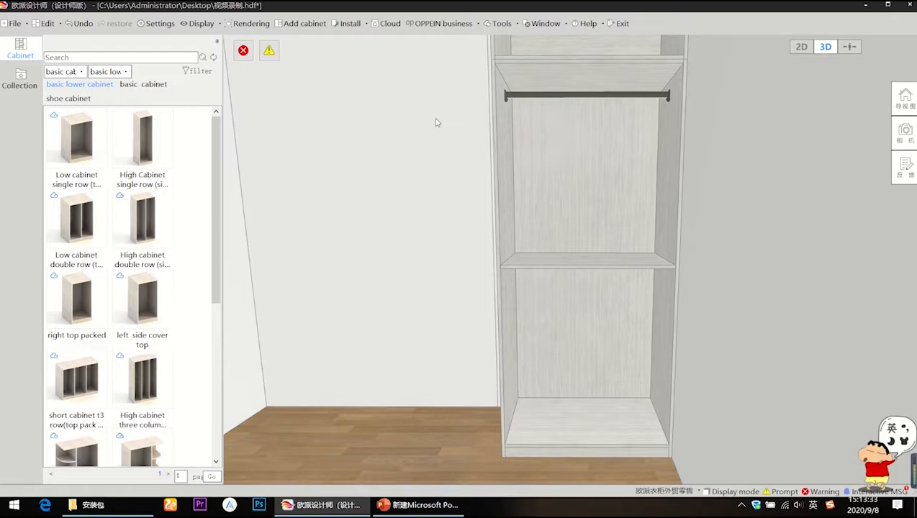
Show the wardrobe's doors again and ungroup the combined cabinet
middle_click_drag(417, 153, 429, 161)
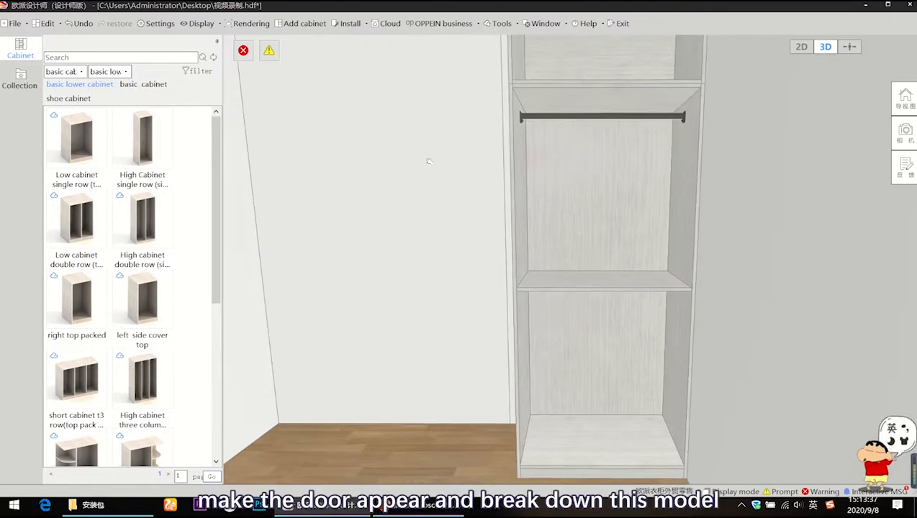
key("d")
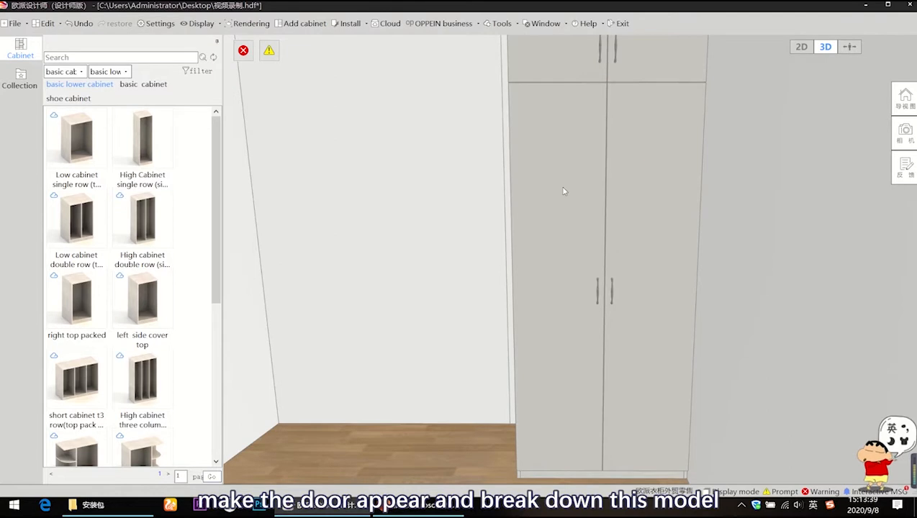
left_click(564, 192)
key("ctrl+shift+g")
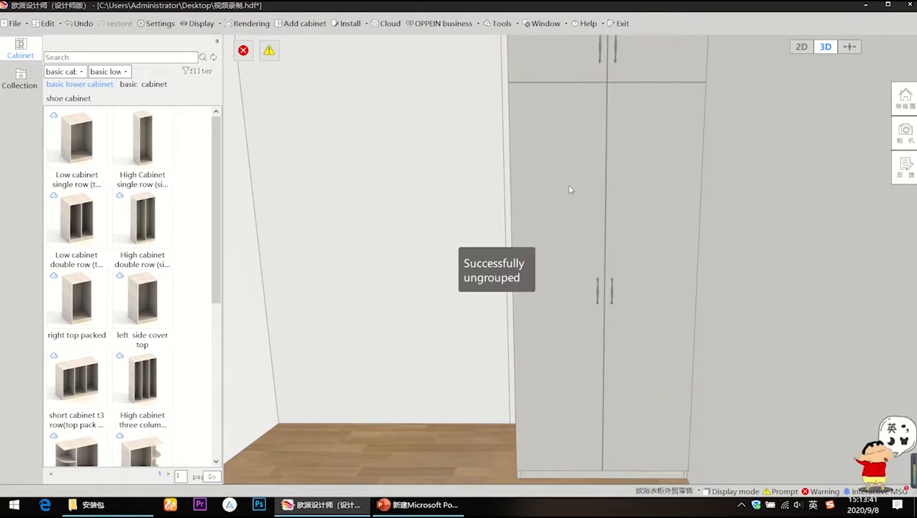
Delete the wardrobe's upper and lower doors and the remaining hanging rod
middle_click_drag(565, 210, 563, 314)
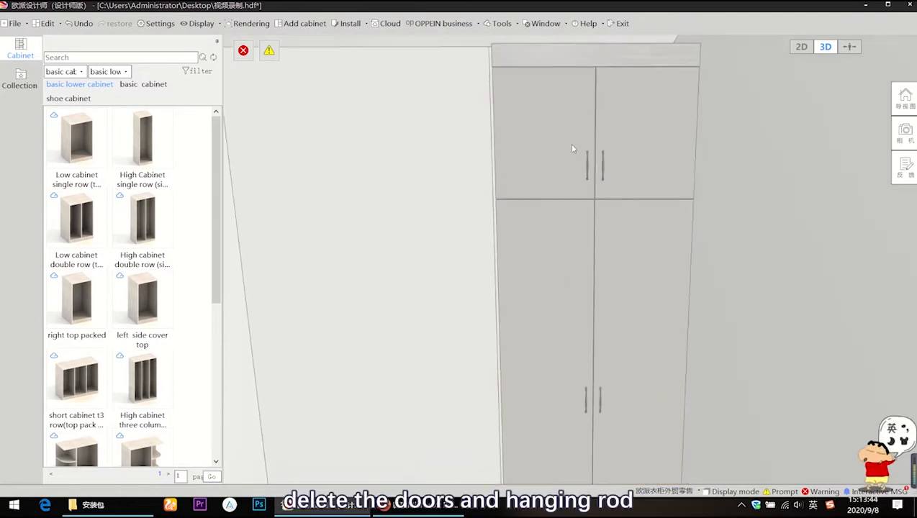
left_click(566, 140)
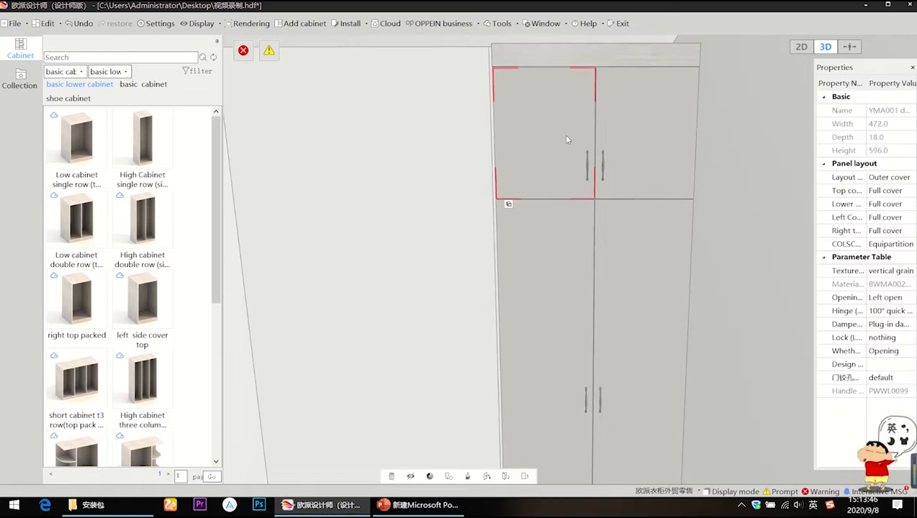
key("Delete")
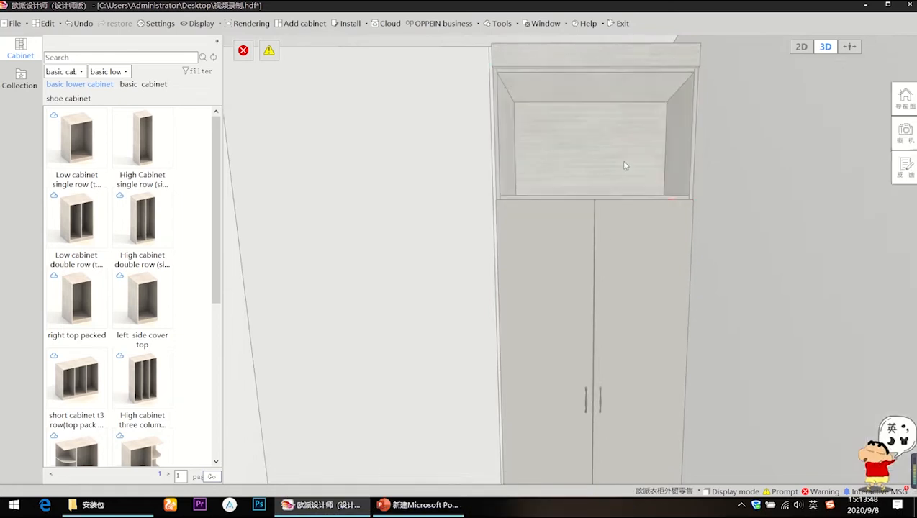
left_click(605, 248)
key("Delete")
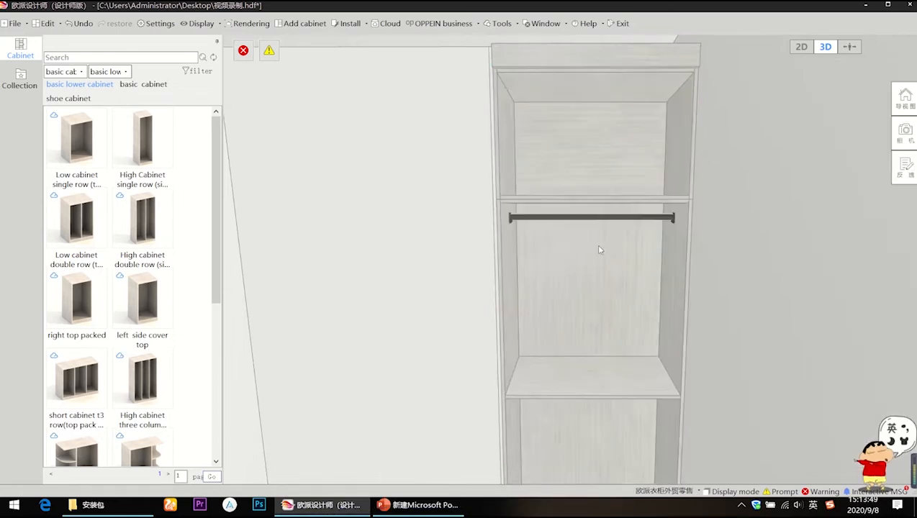
left_click(564, 221)
key("Delete")
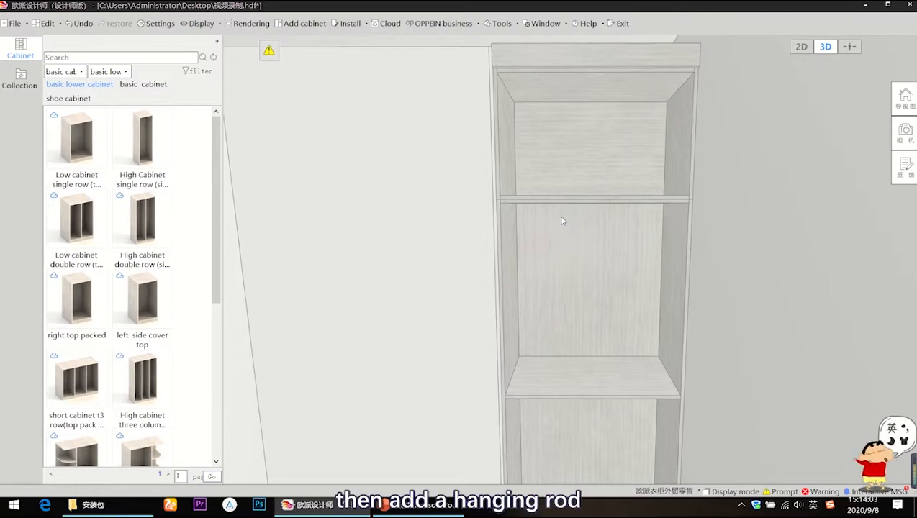
Add the functional accessory hanging rod 香槟金自锁式衣通(升级) beneath the top panel of the wardrobe's tall cabinet
left_click(575, 262)
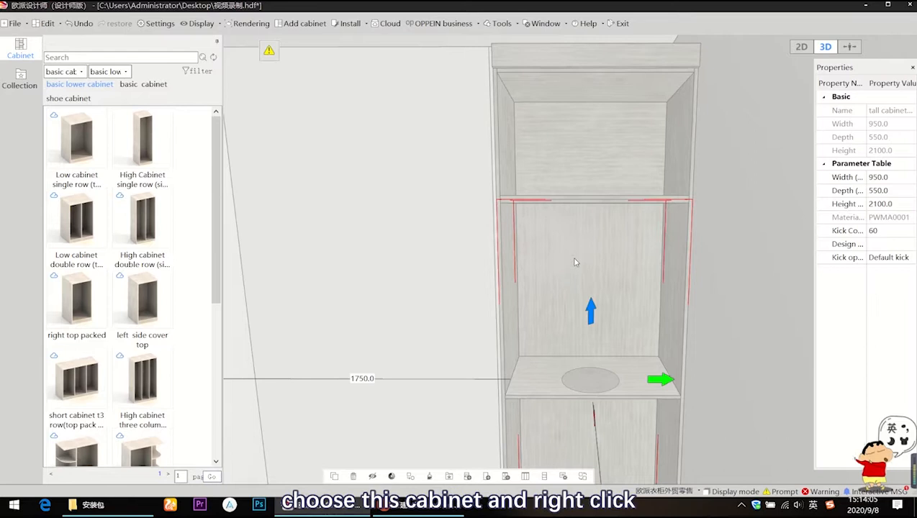
right_click(574, 256)
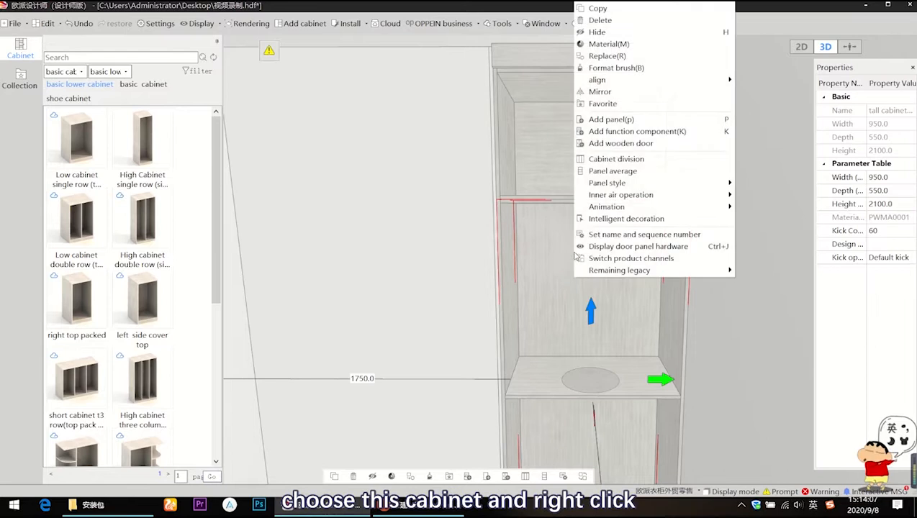
left_click(643, 136)
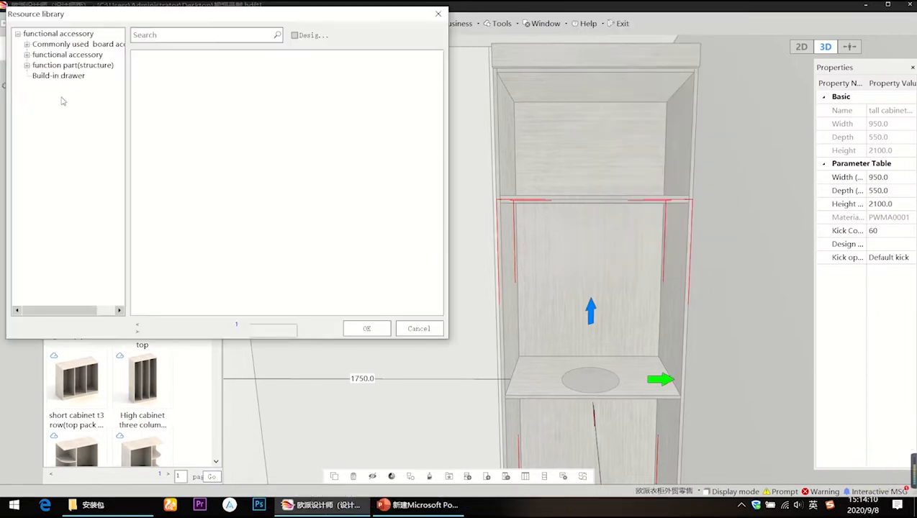
left_click(47, 56)
left_click(26, 55)
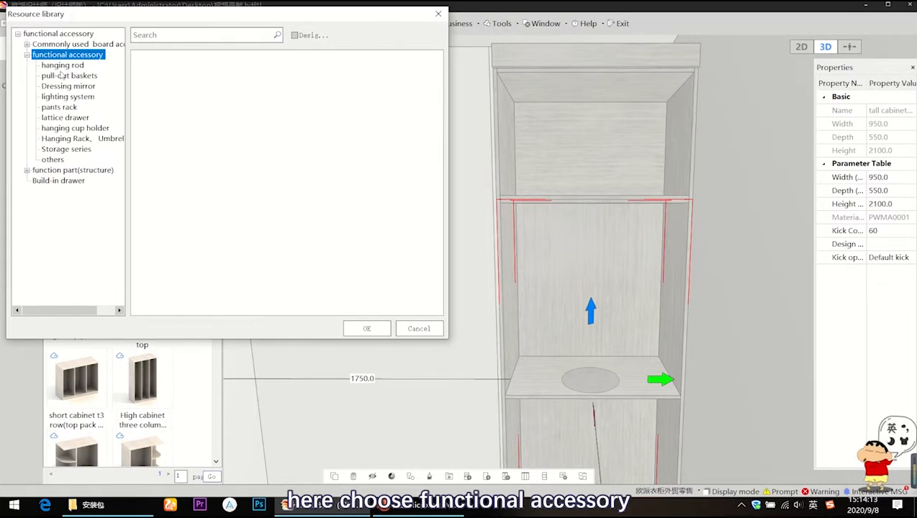
left_click(53, 66)
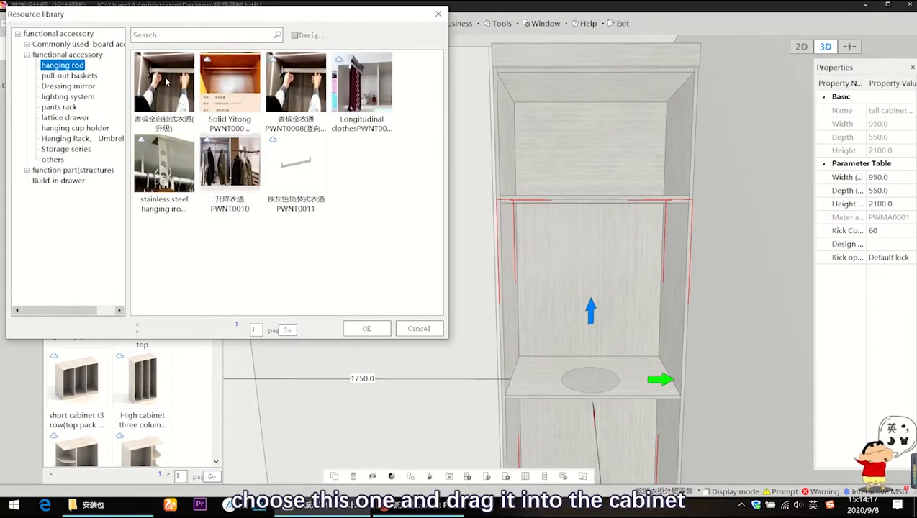
left_click_drag(165, 81, 611, 244)
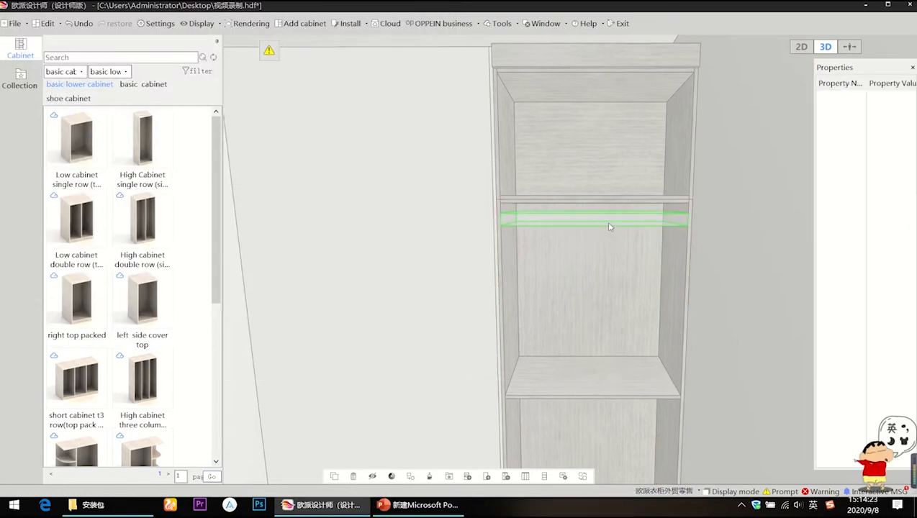
Place the hanging rod under the tall cabinet's top panel and close the resource library
left_click_drag(609, 226, 609, 227)
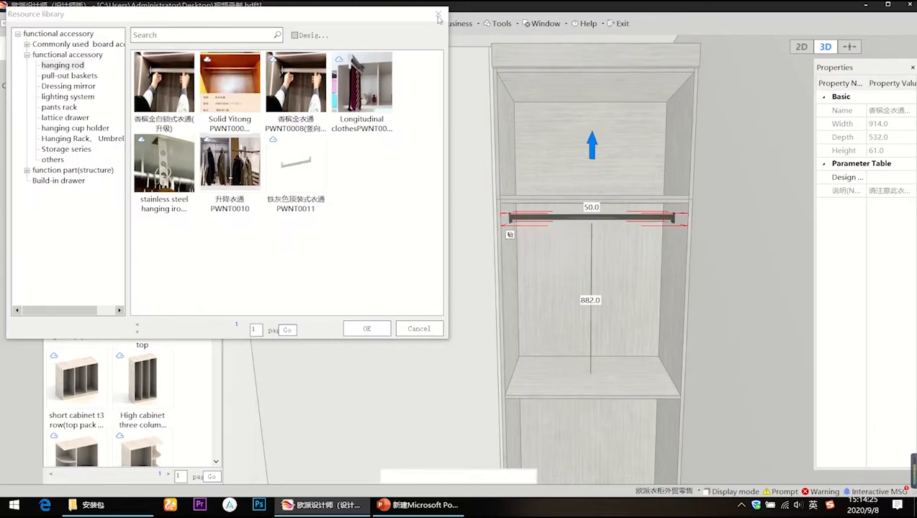
left_click(438, 16)
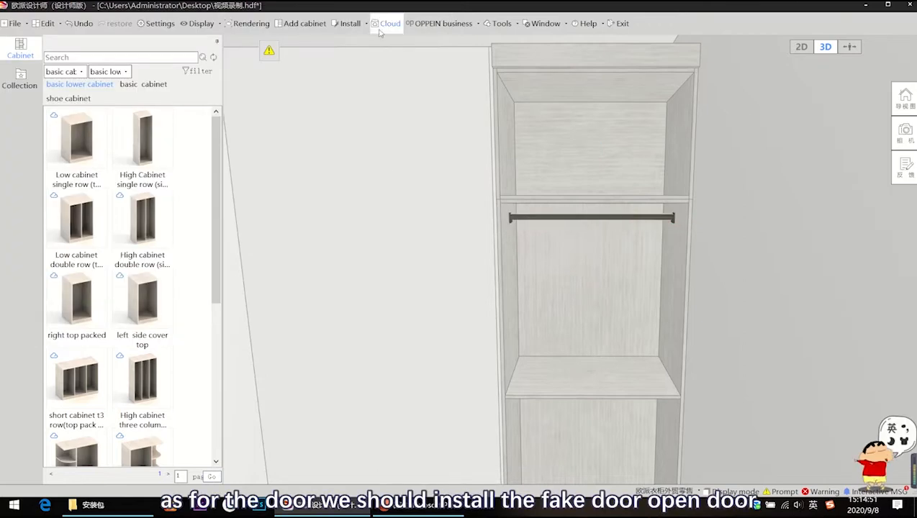
Install the "fake door right open" straight-hinge door pair across the top cabinet's opening, bounded by its upper, lower, left and right panels
left_click(357, 24)
left_click(364, 42)
left_click(586, 102)
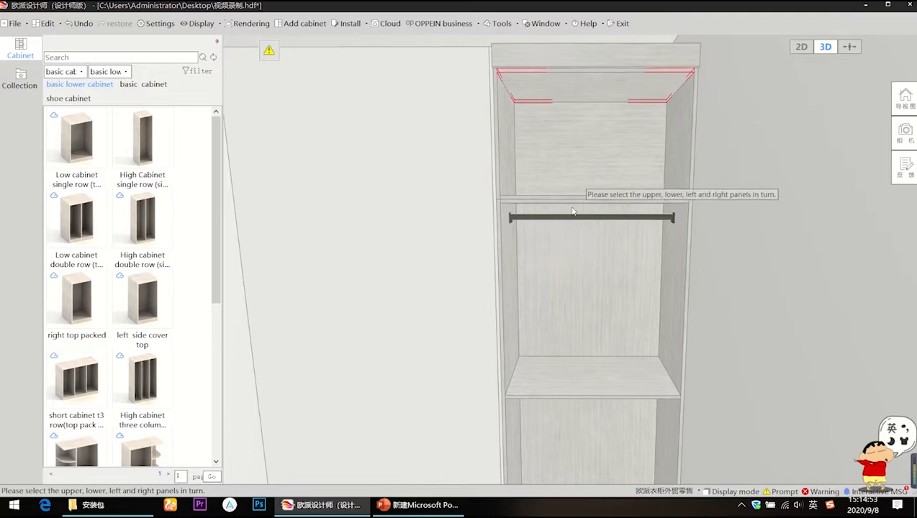
left_click(499, 143)
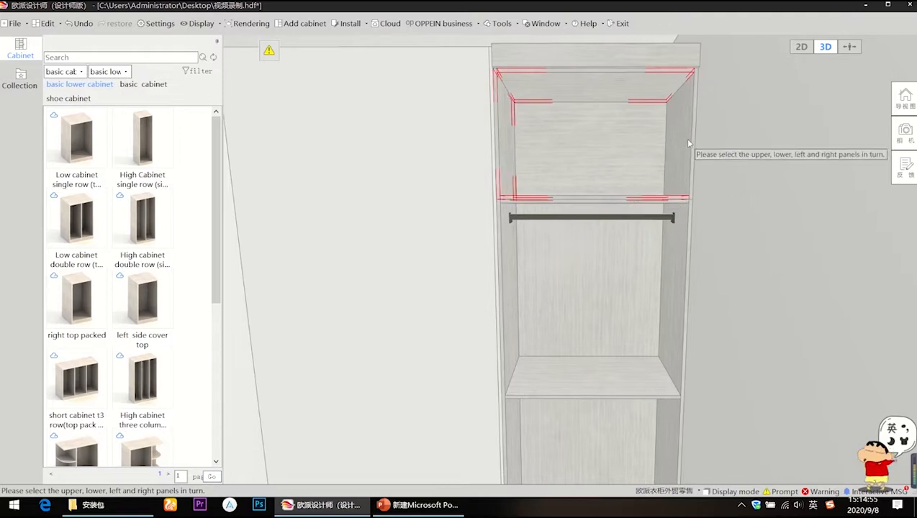
left_click(688, 141)
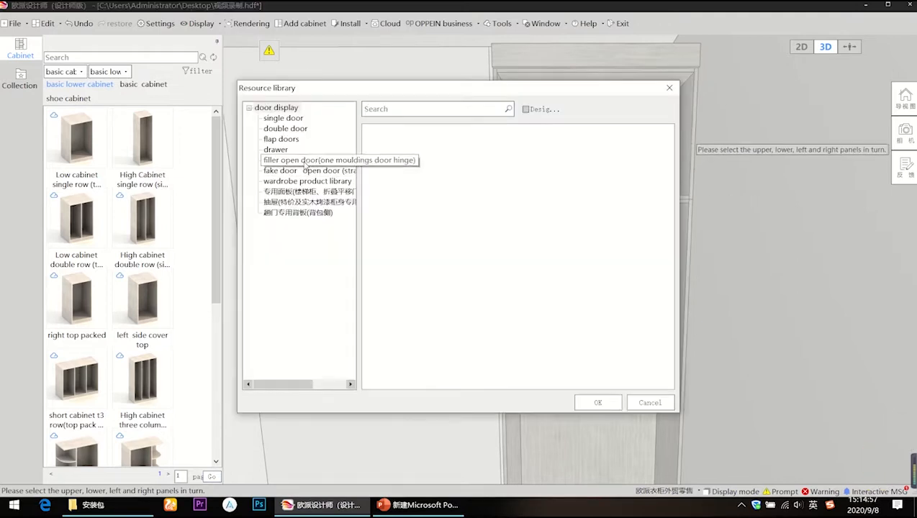
left_click(315, 173)
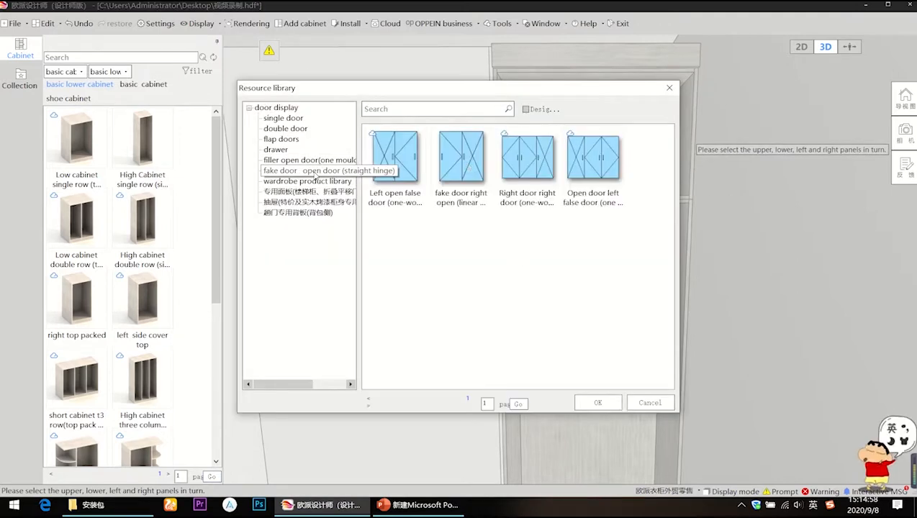
double_click(469, 163)
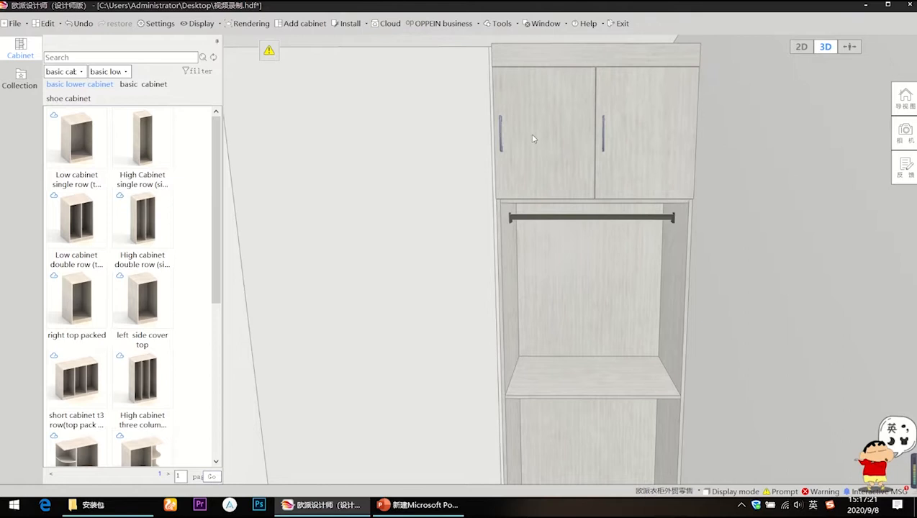
Switch the top cabinet's door division to custom and set the left door panel width to 400
left_click(530, 134)
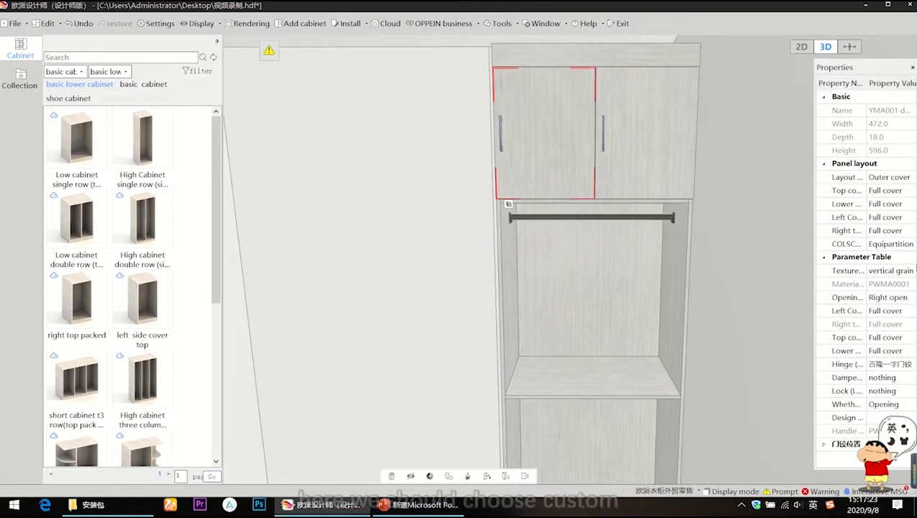
left_click(909, 244)
left_click(894, 270)
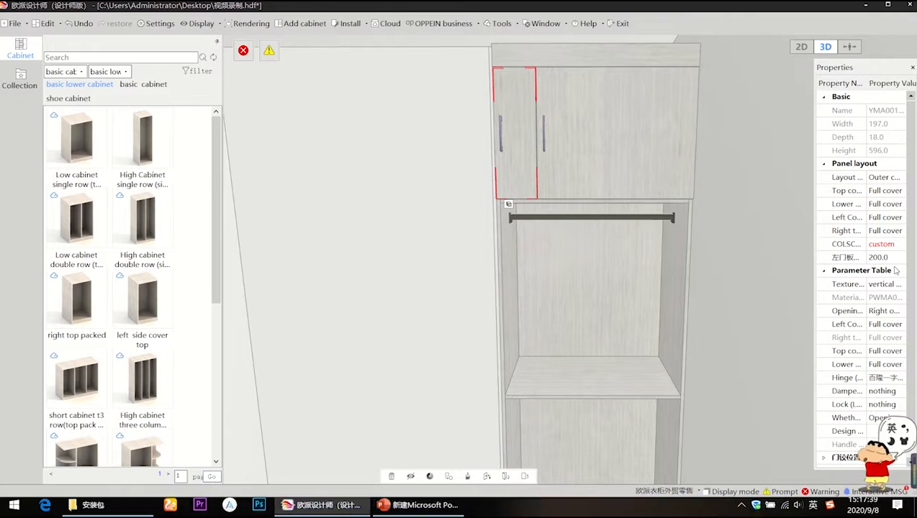
left_click(896, 257)
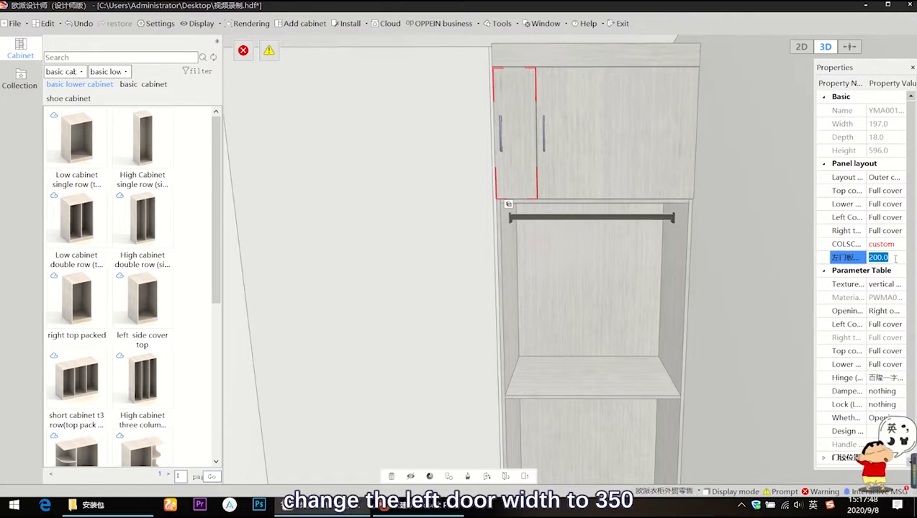
type("400")
Delete the handle from the top cabinet's right-hand fake door
left_click(638, 137)
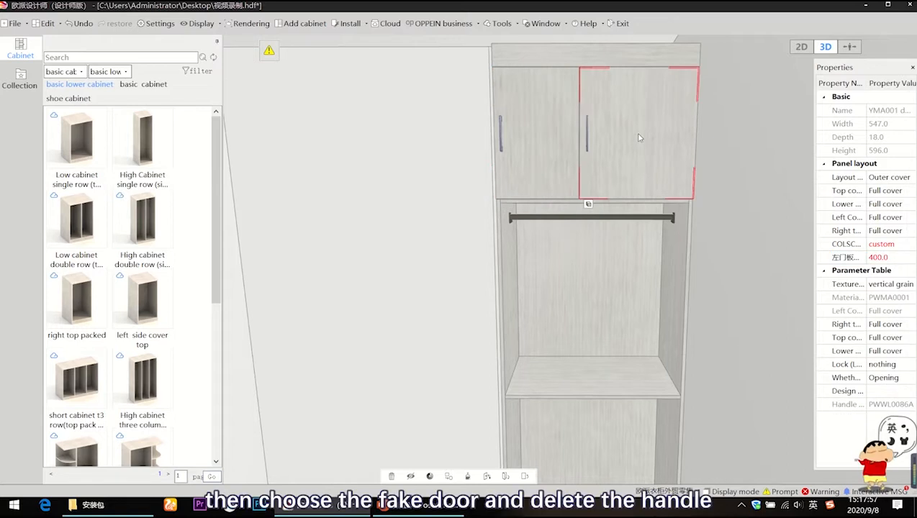
right_click(639, 138)
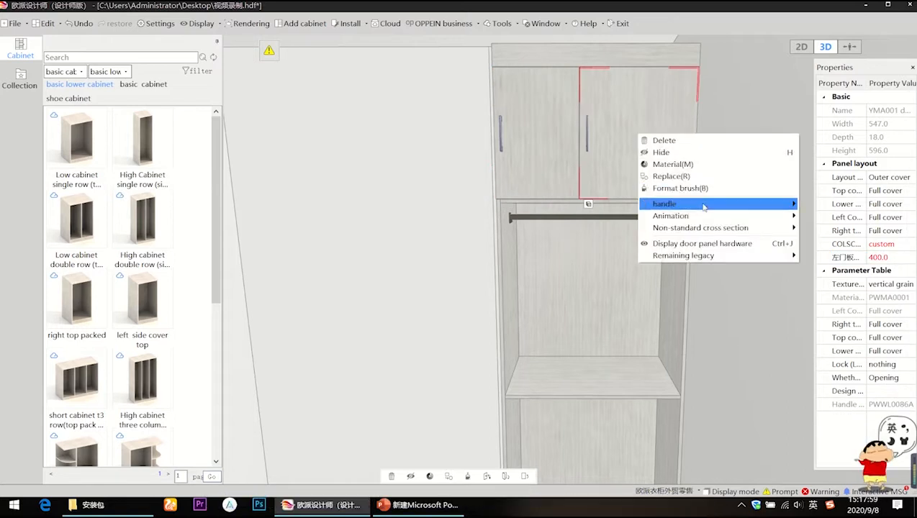
mouse_move(748, 204)
left_click(825, 227)
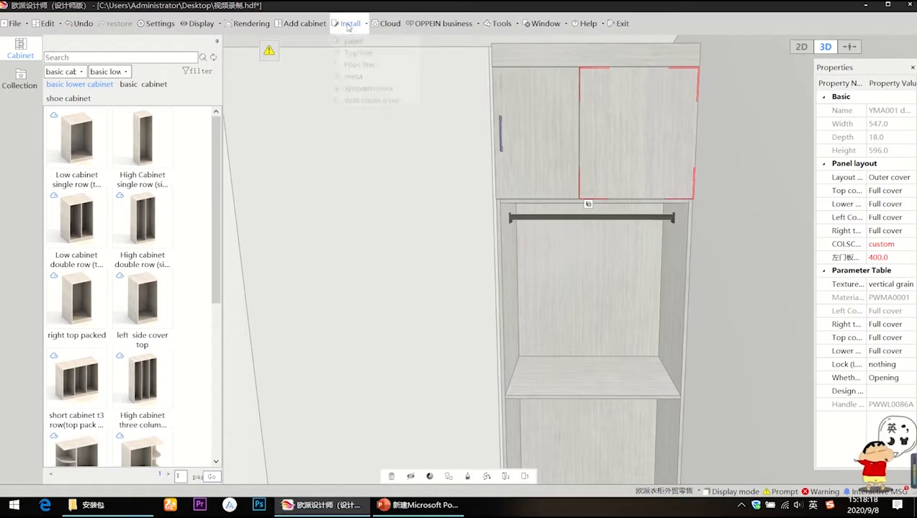
Install the "fake door right open" straight-hinge door pair over the tall cabinet's full opening, from its top panel to its bottom panel
left_click(353, 41)
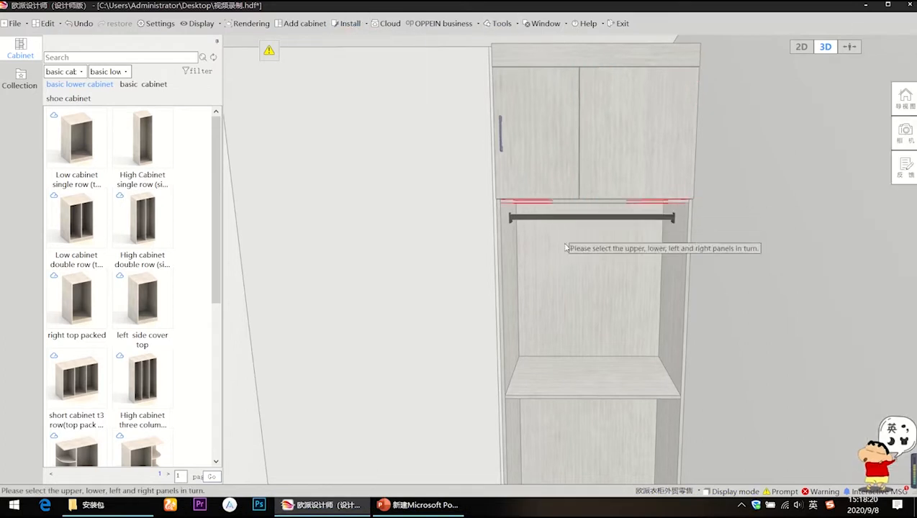
scroll(567, 249, "down", 1)
scroll(612, 258, "up", 1)
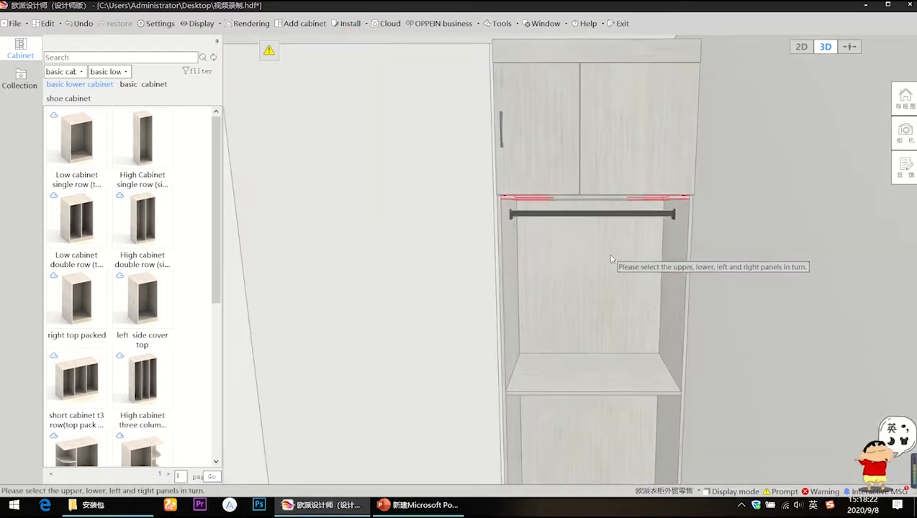
middle_click_drag(624, 225, 624, 162)
left_click(585, 409)
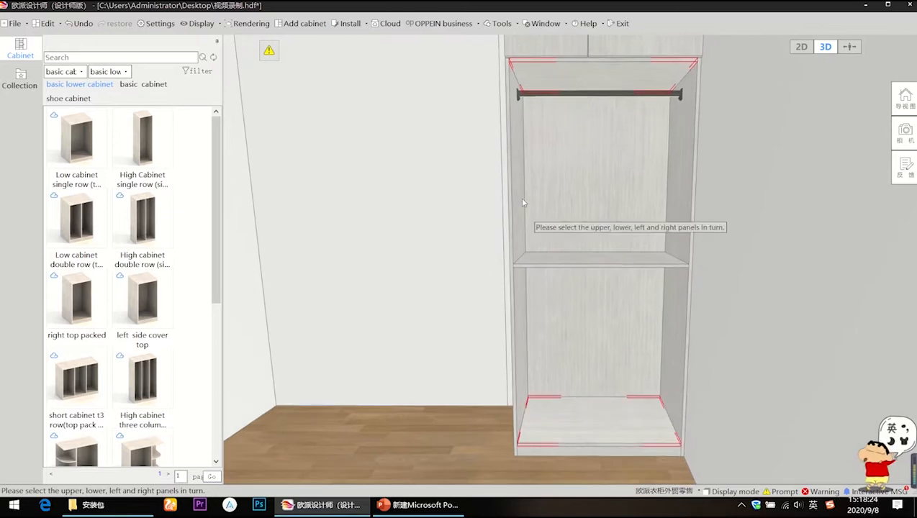
left_click(521, 202)
left_click(687, 172)
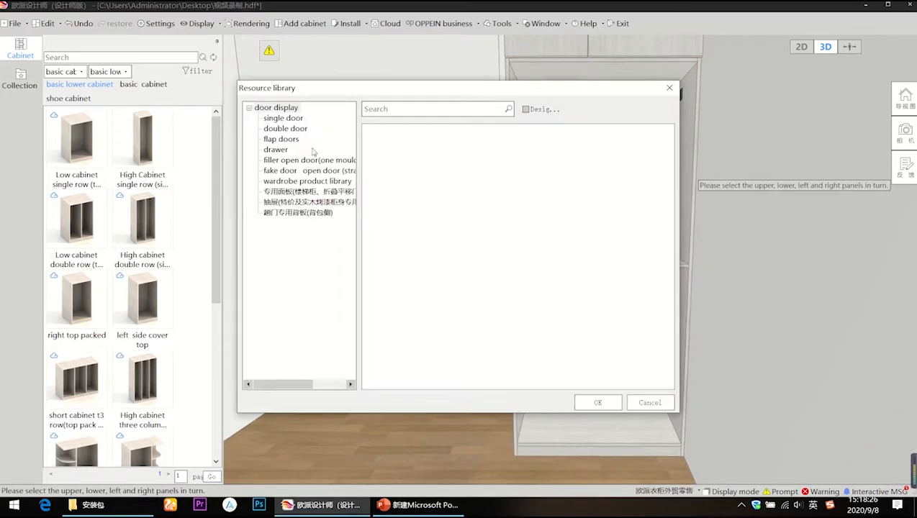
left_click(302, 171)
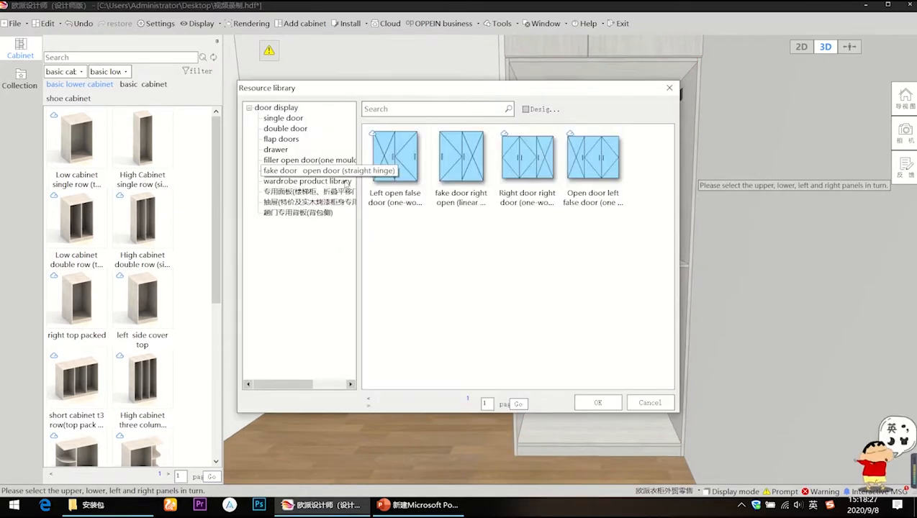
double_click(462, 157)
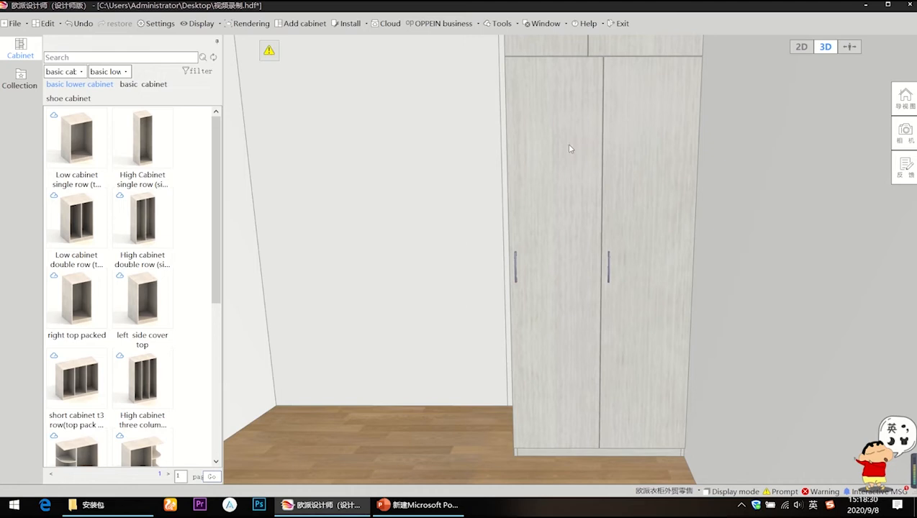
Switch the tall cabinet's door division to custom and set its left door panel width to 400
left_click(569, 149)
left_click(899, 245)
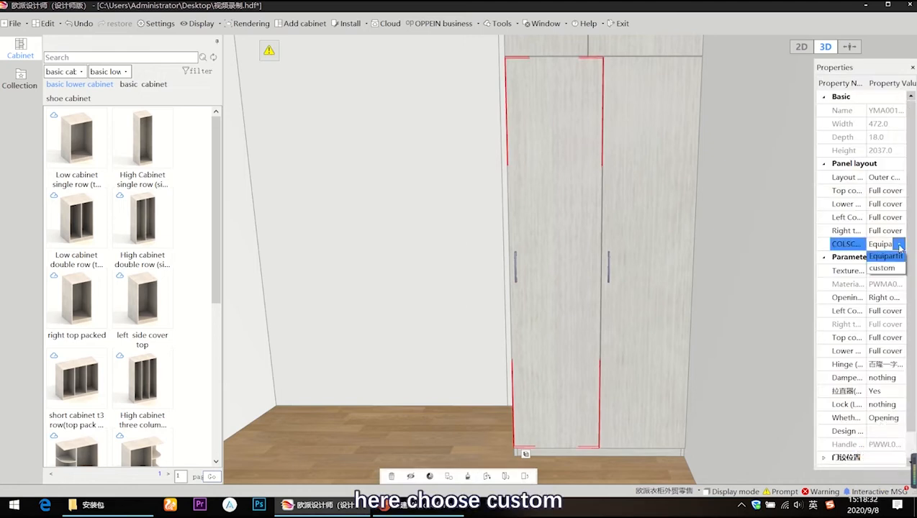
left_click(881, 268)
left_click(892, 258)
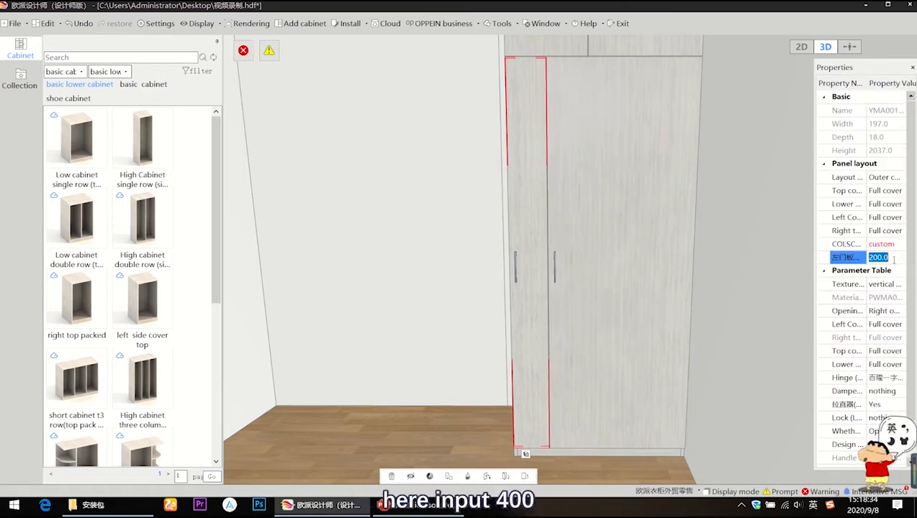
type("400")
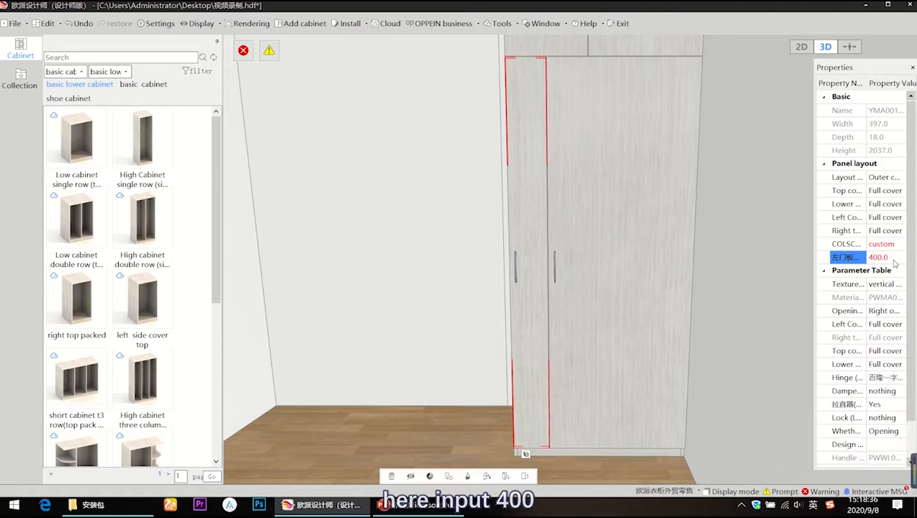
key("Return")
Delete the handle from the tall cabinet's right-hand fake door
left_click(634, 134)
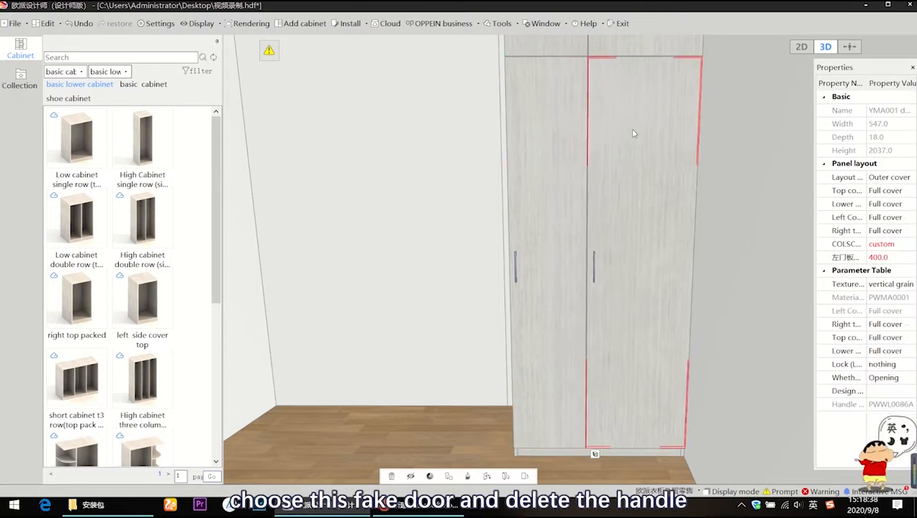
right_click(633, 134)
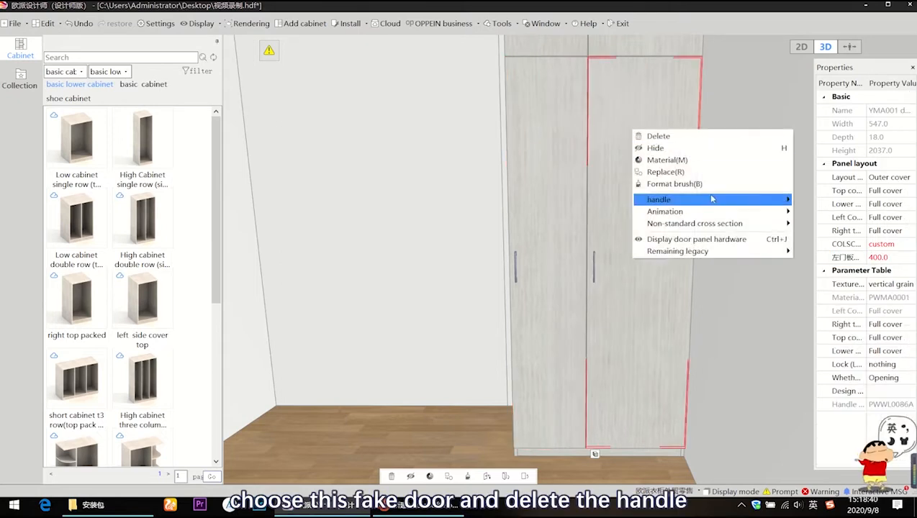
mouse_move(788, 204)
left_click(815, 223)
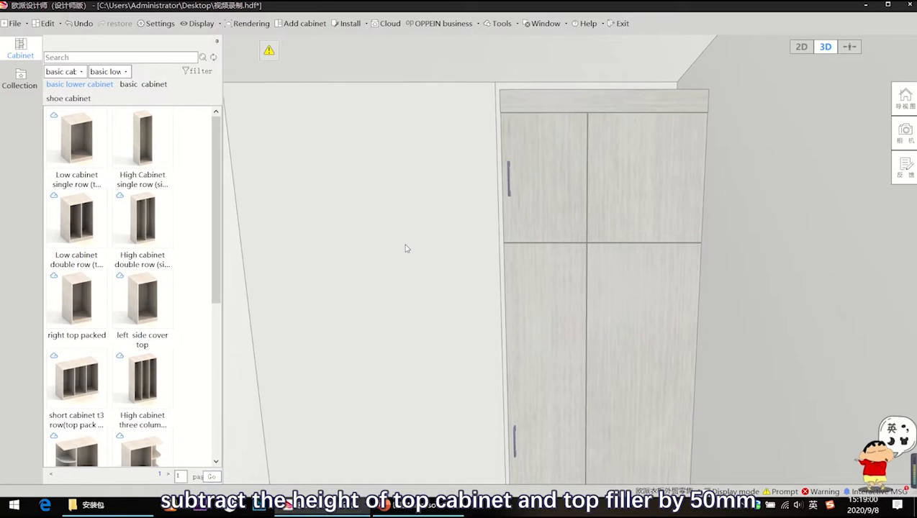
Set the height of the wardrobe's top cabinet to 550
left_click(541, 151)
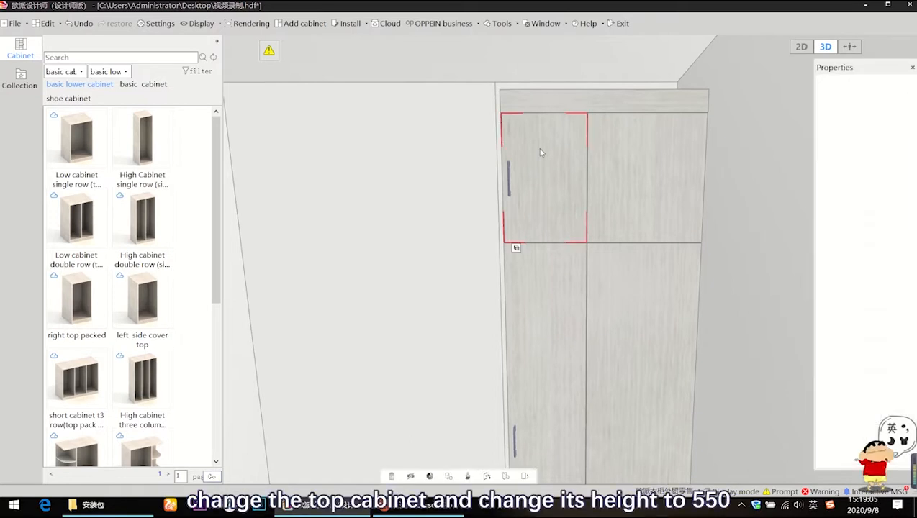
left_click(541, 152)
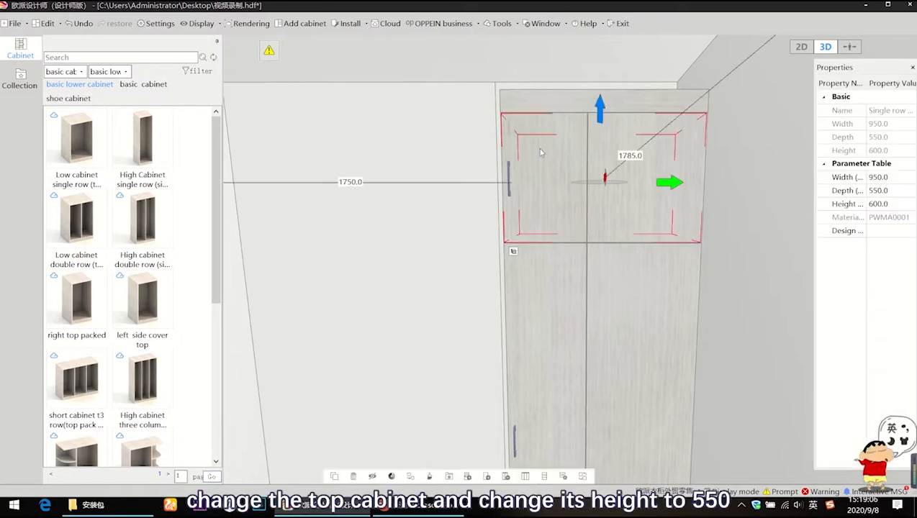
left_click(905, 205)
type("5")
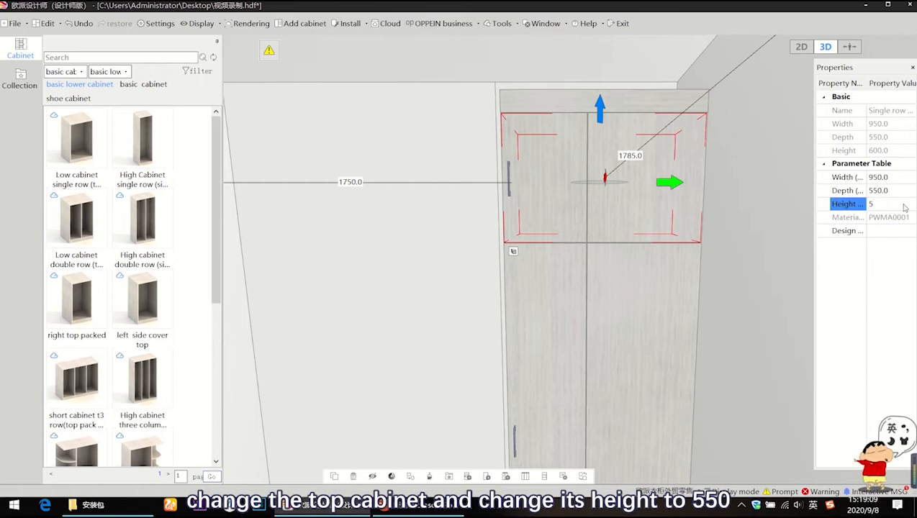
type("50")
key("Return")
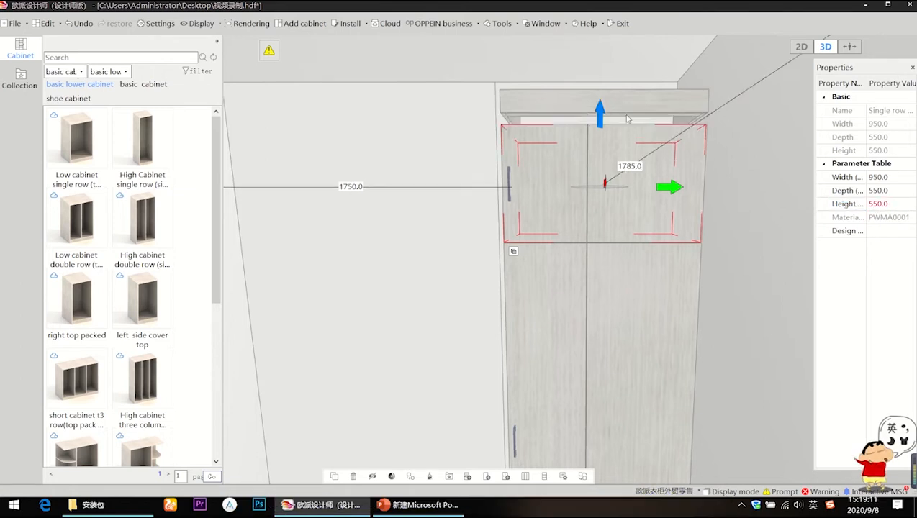
Set the top filler's height to 50 and lower it onto the top cabinet
left_click(605, 104)
left_click(605, 105)
left_click(605, 105)
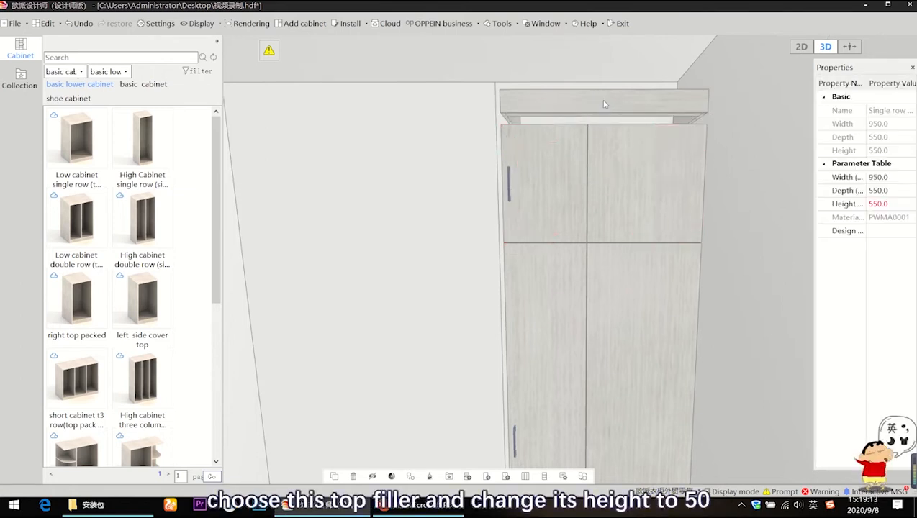
left_click(592, 99)
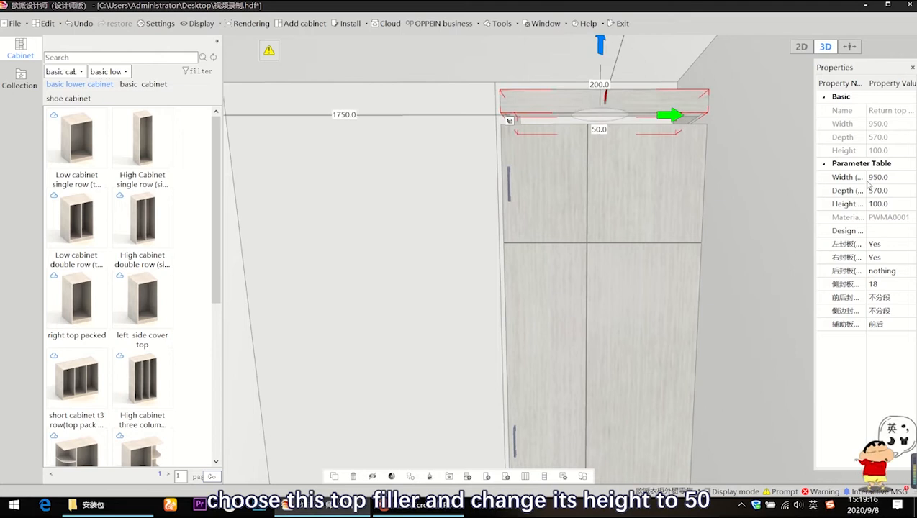
left_click(899, 204)
type("50")
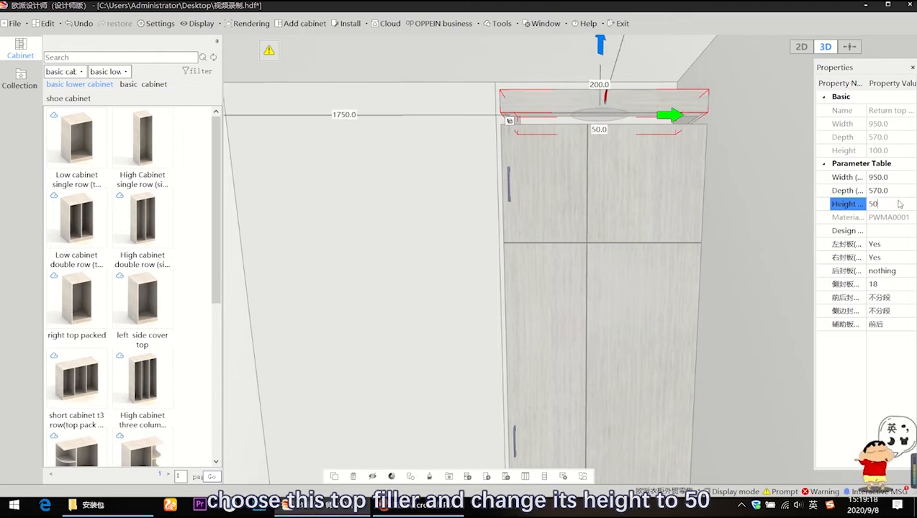
key("Return")
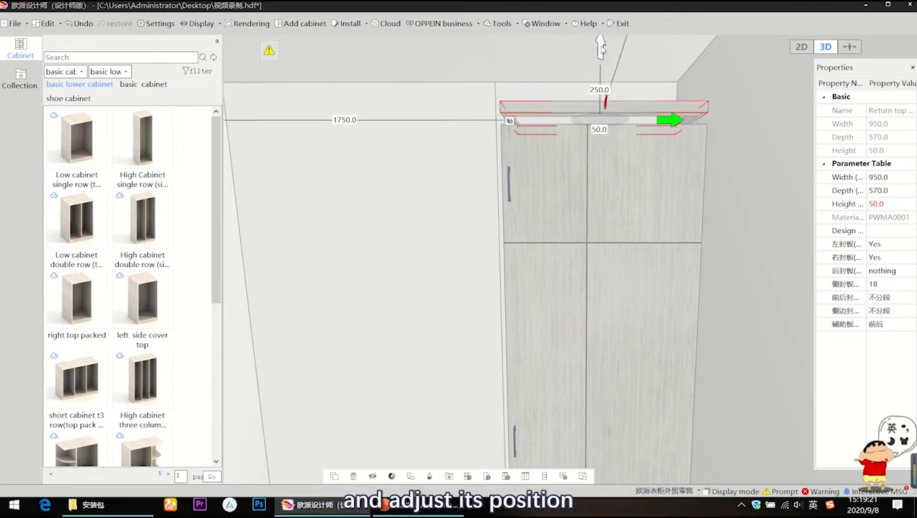
left_click_drag(602, 53, 600, 67)
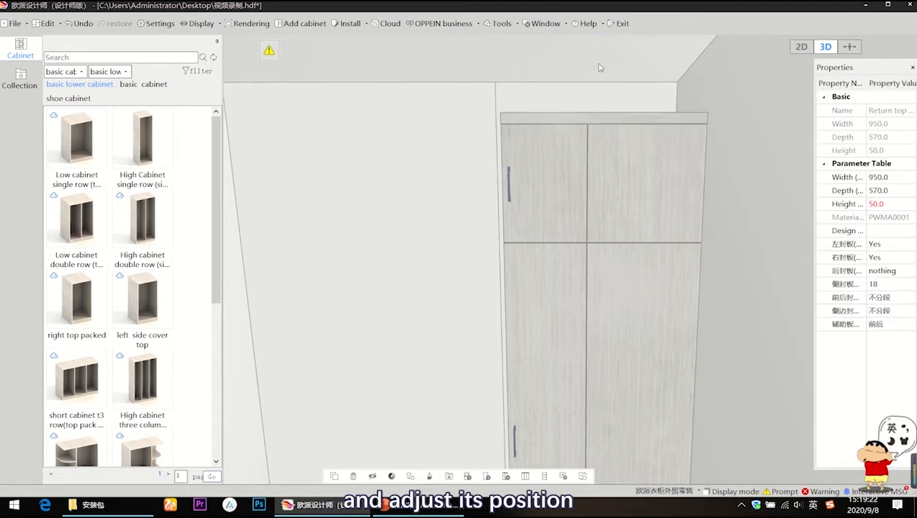
left_click(445, 203)
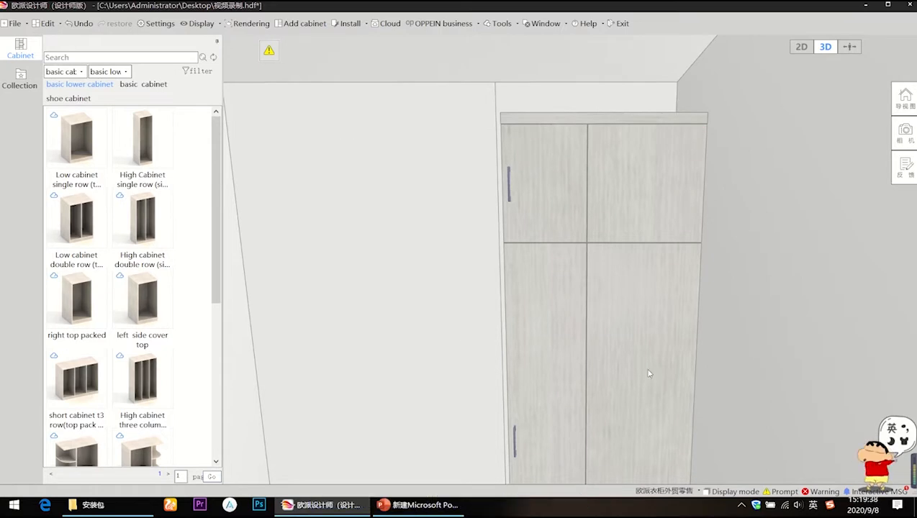
Group the wardrobe's cabinets and top filler, and position the group 50 from the adjacent side wall
left_click_drag(646, 366, 481, 89)
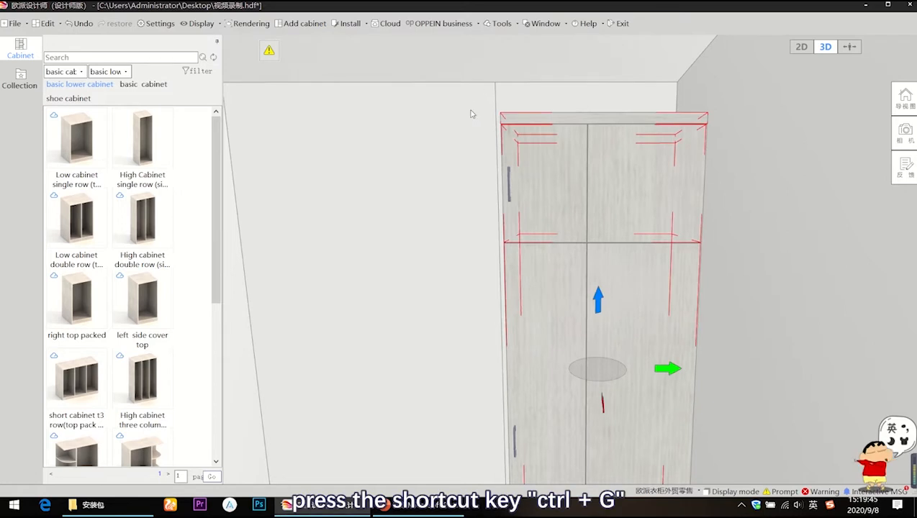
key("ctrl+g")
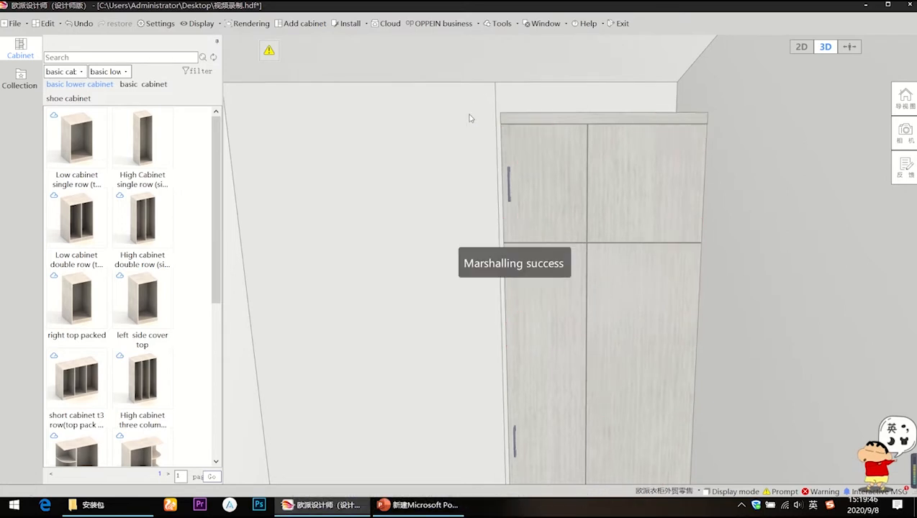
left_click(611, 217)
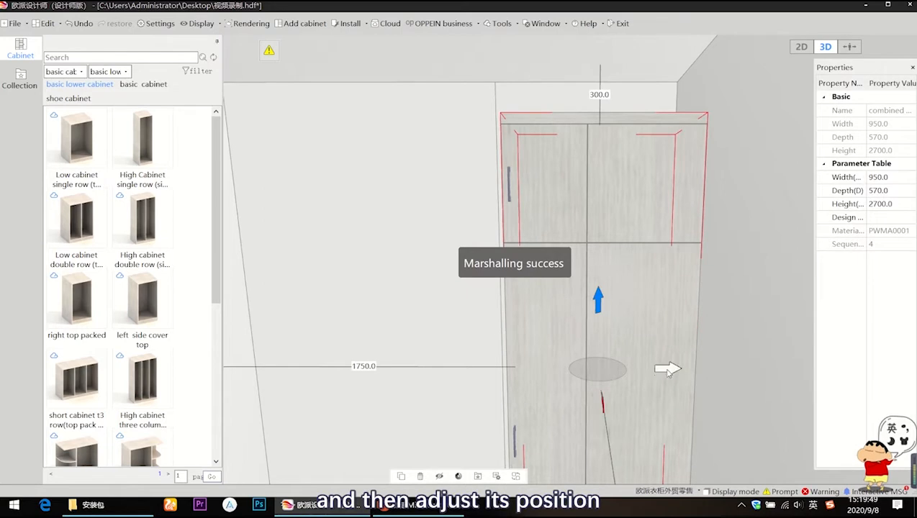
left_click_drag(668, 370, 647, 371)
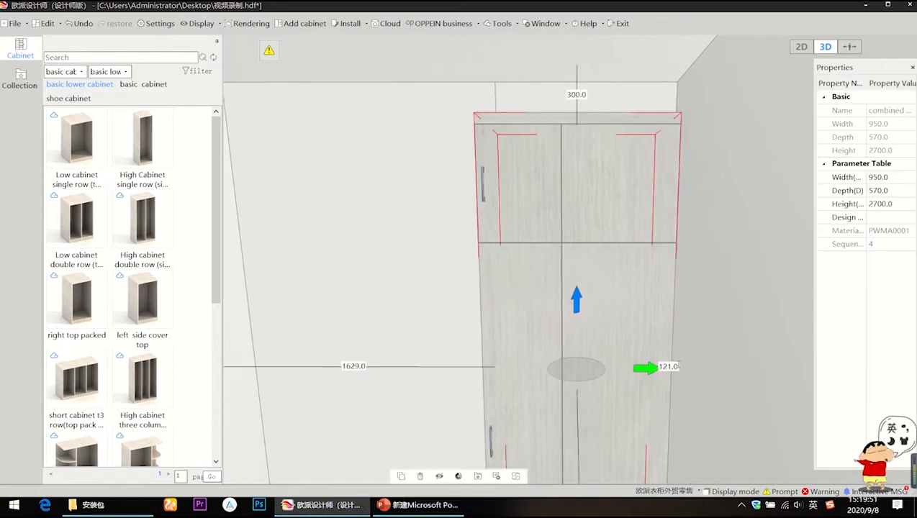
double_click(678, 366)
type("50")
key("Return")
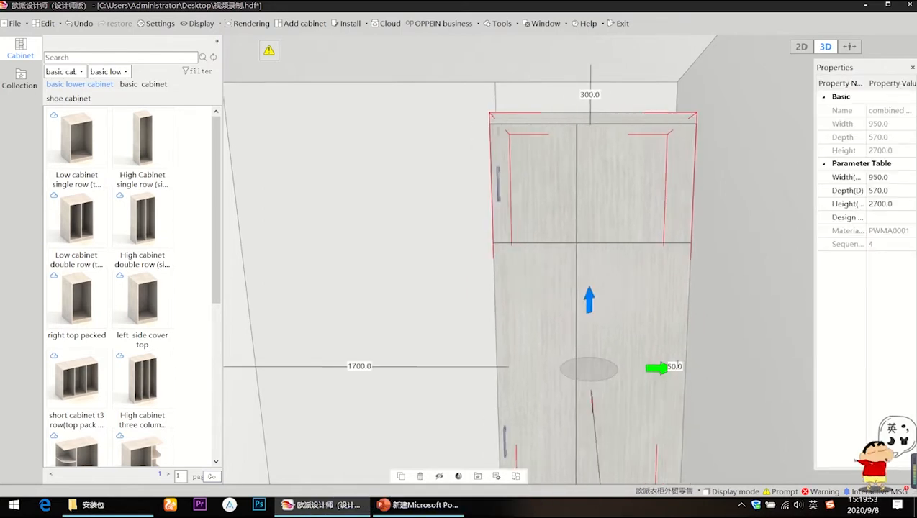
Add the 侧封板(柜身和吸塑材质) side filler between the wardrobe and the side wall and set its height to 2650
left_click(64, 71)
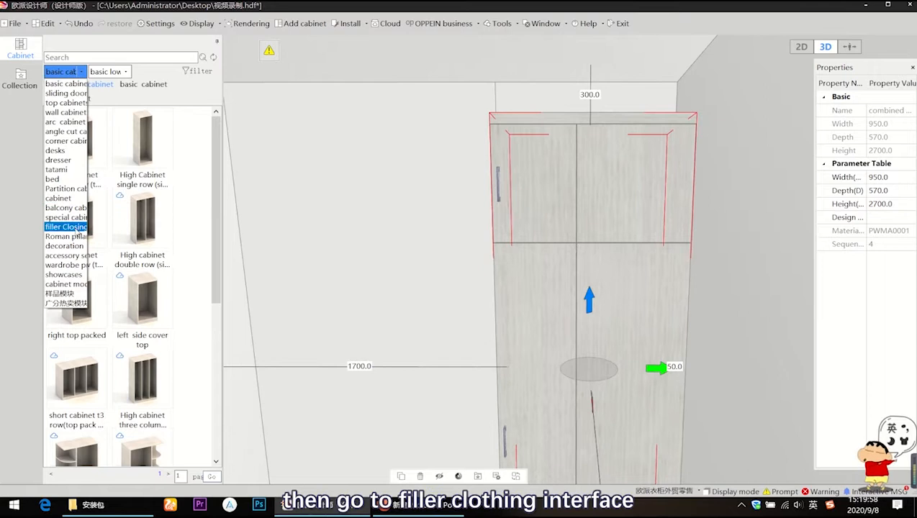
left_click(66, 227)
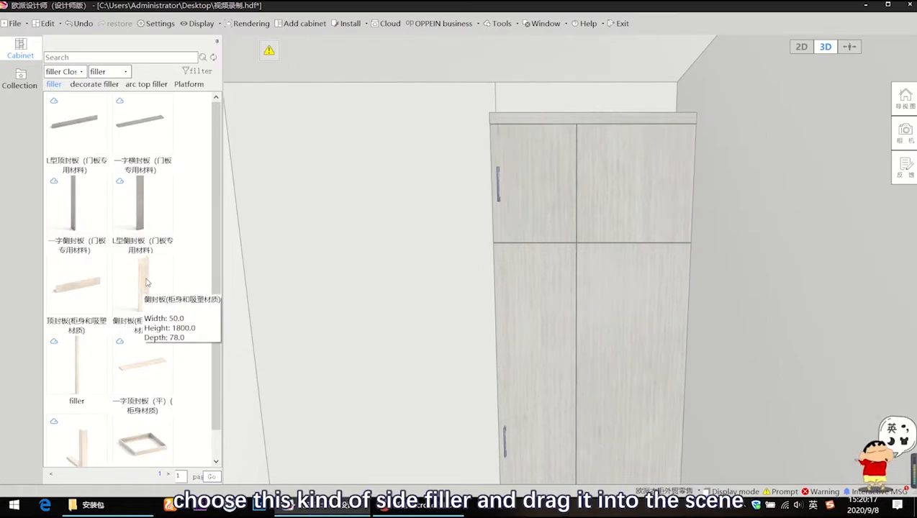
left_click_drag(147, 282, 683, 426)
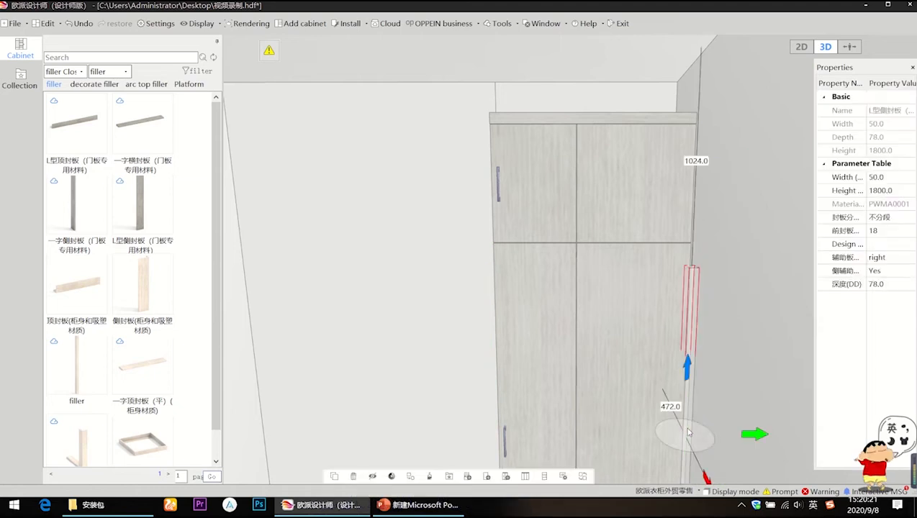
left_click(900, 190)
type("2")
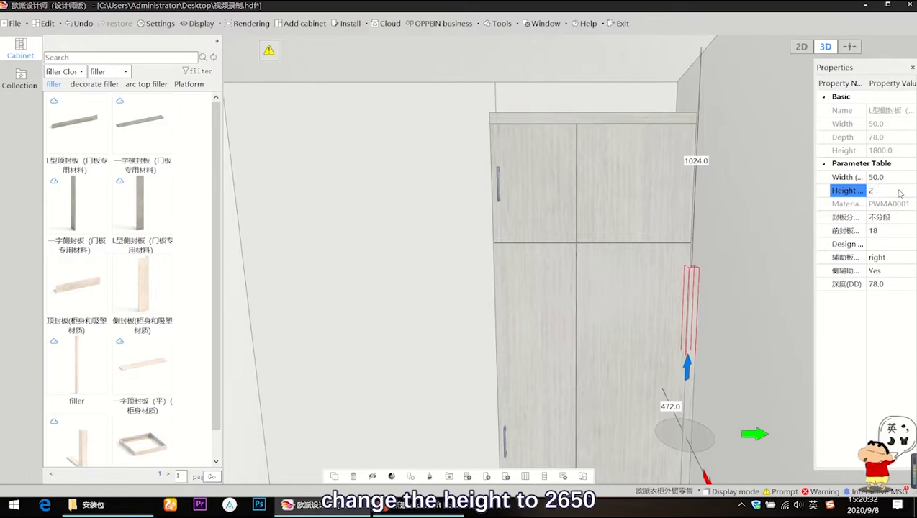
type("650")
key("Return")
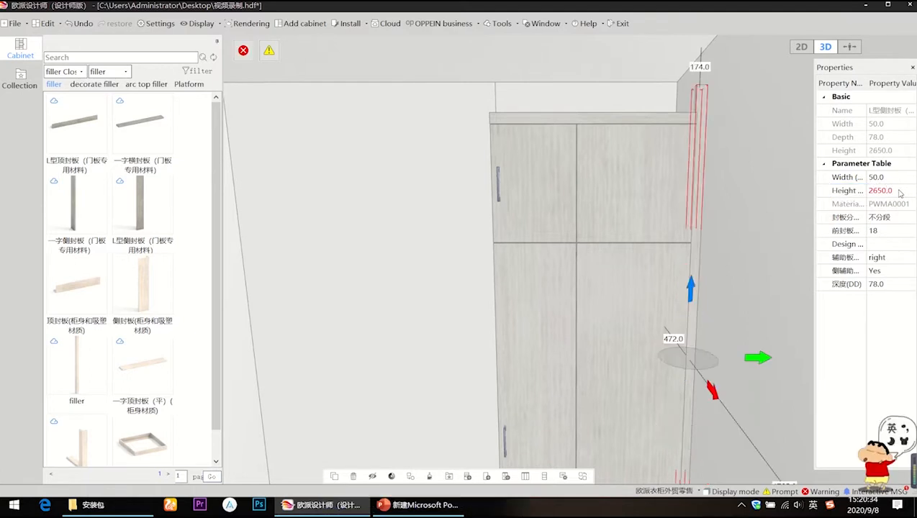
Divide the side filler into two sections (分两段) with a lower height of 2100, and set its auxiliary panel side to Left
left_click(879, 216)
left_click(910, 217)
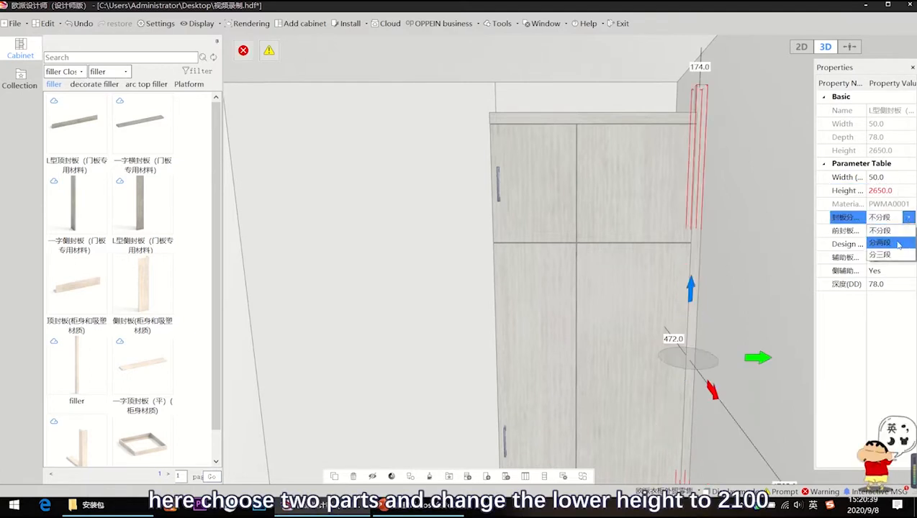
left_click(889, 239)
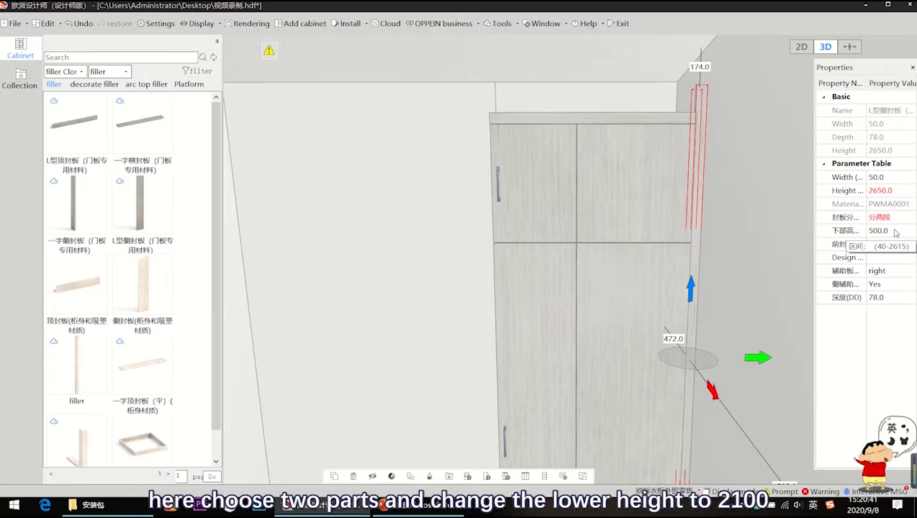
left_click(894, 231)
type("2100")
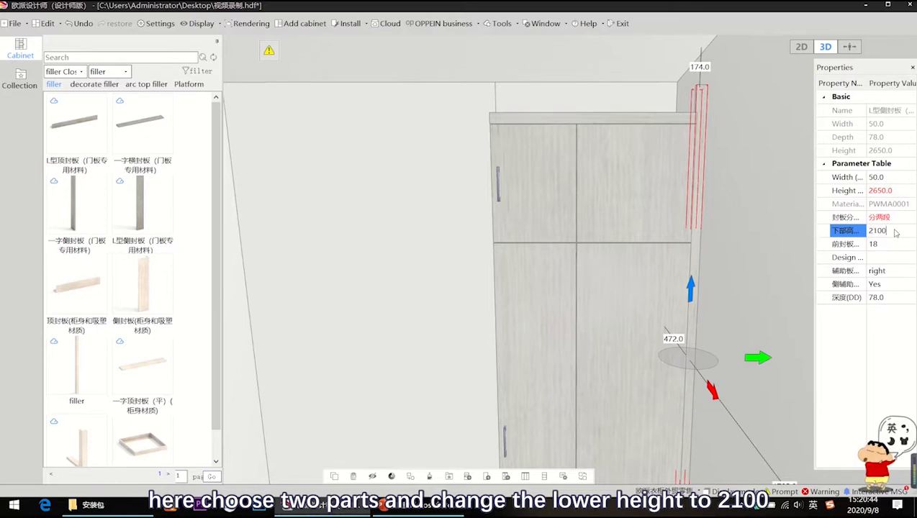
key("Return")
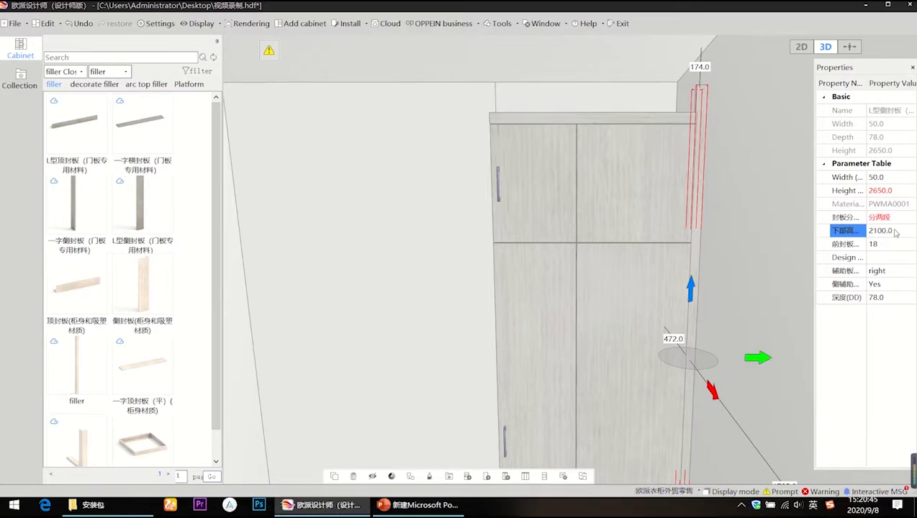
left_click(893, 271)
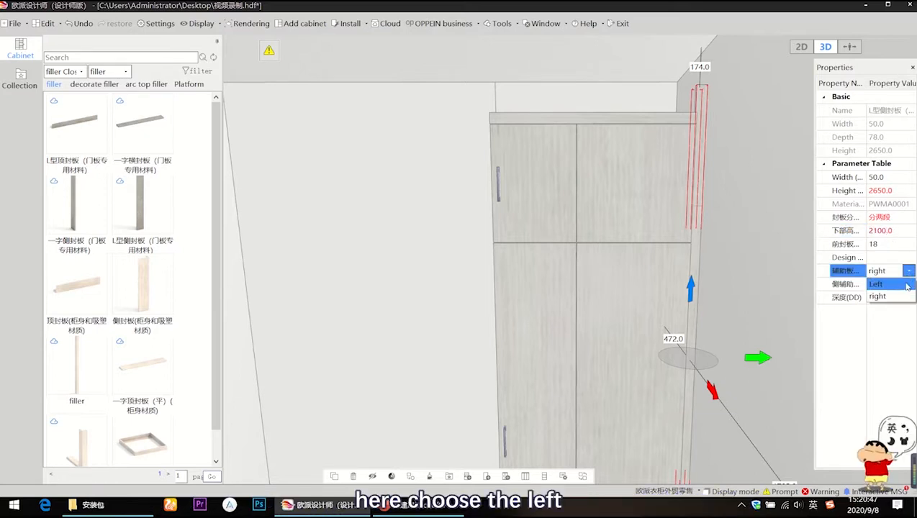
left_click(875, 283)
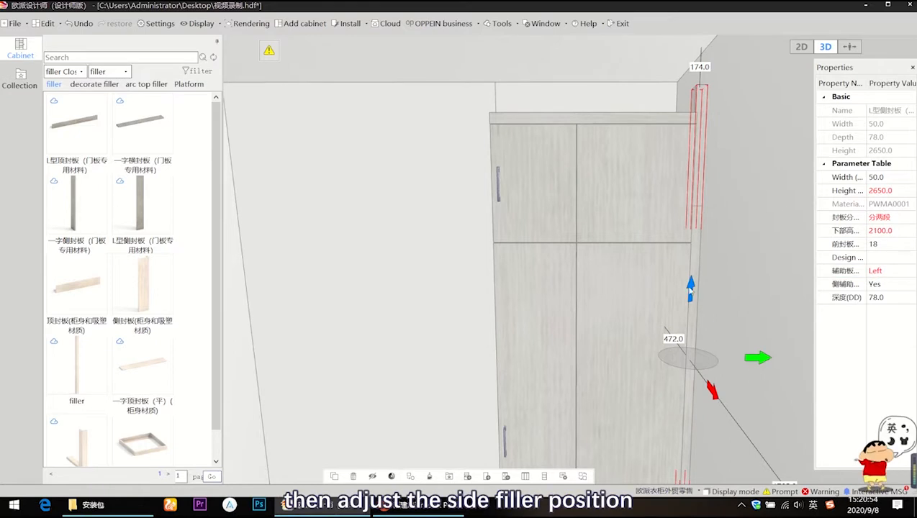
Lower the side filler to the top cabinet's upper edge and bring it forward flush with the wardrobe front
left_click_drag(690, 290, 691, 334)
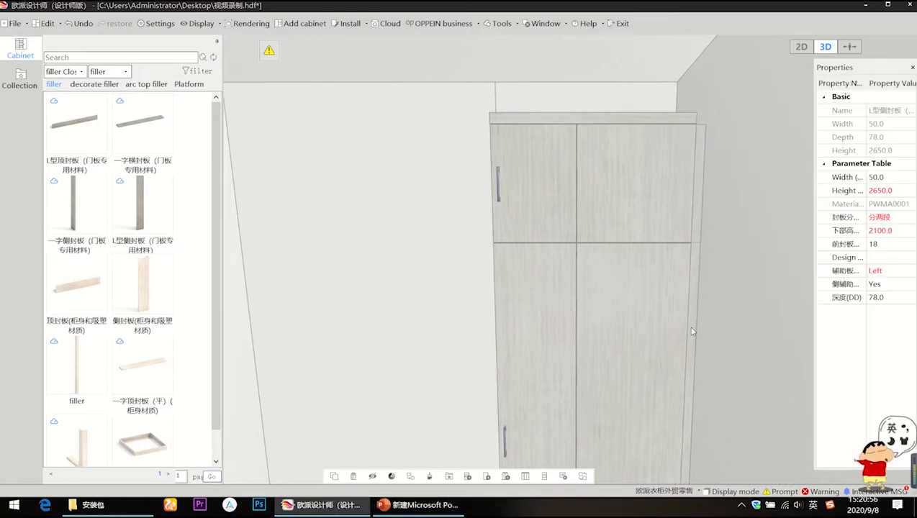
left_click(692, 333)
left_click_drag(710, 427, 714, 447)
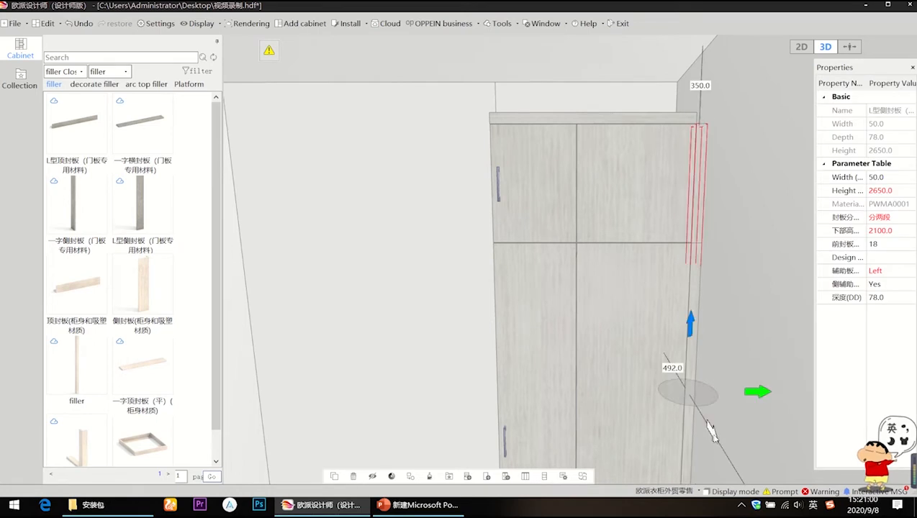
left_click(398, 291)
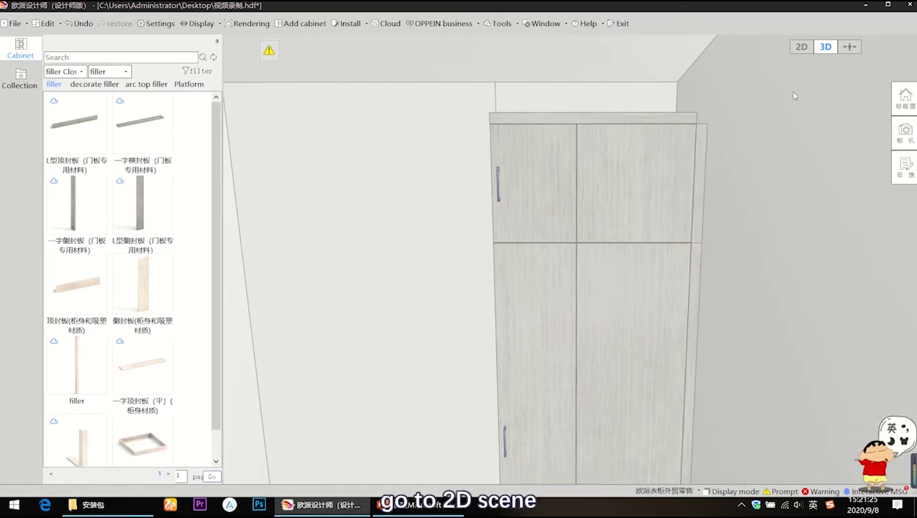
In the 2D plan, place the 1500-2000 wide bedroom hinged-door wardrobe 款式一主卧房3 in the cloakroom
left_click(802, 47)
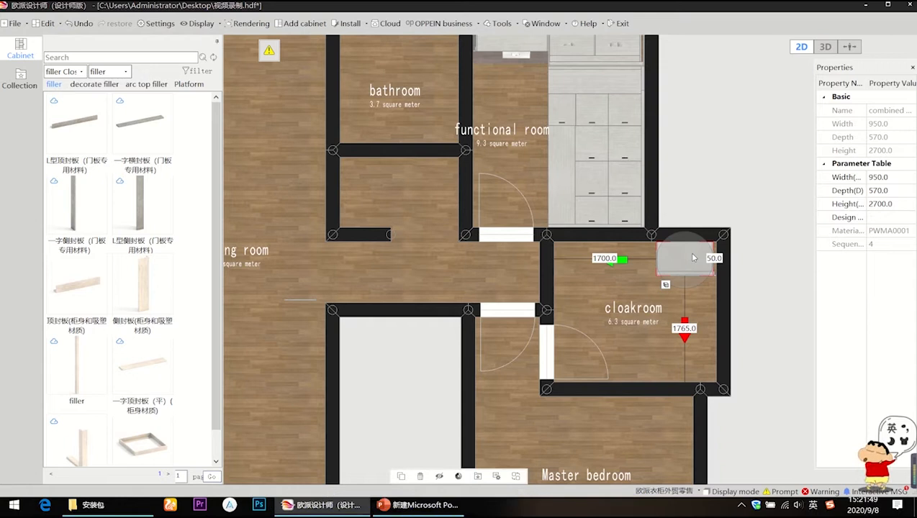
left_click(302, 23)
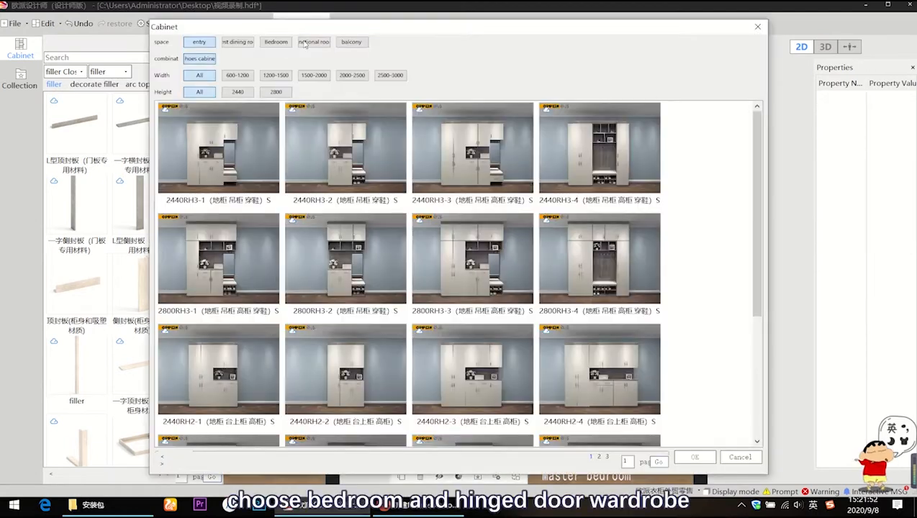
left_click(280, 43)
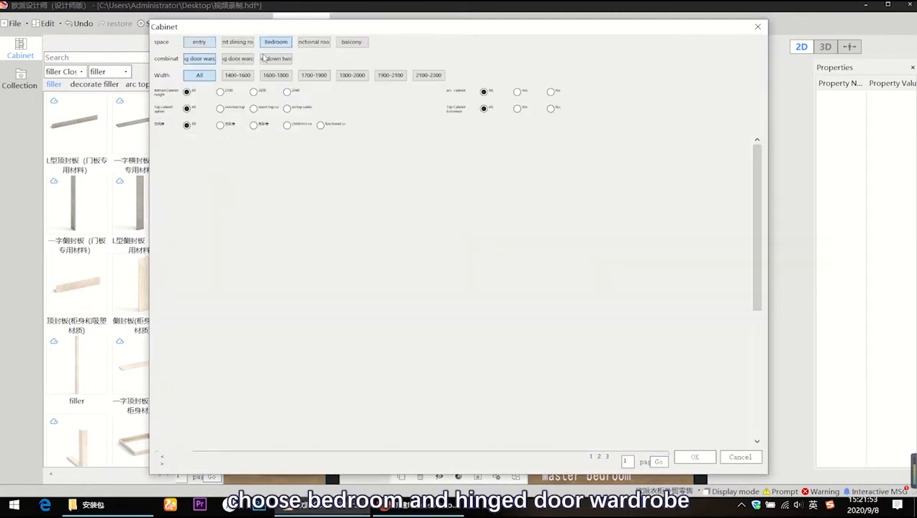
left_click(240, 62)
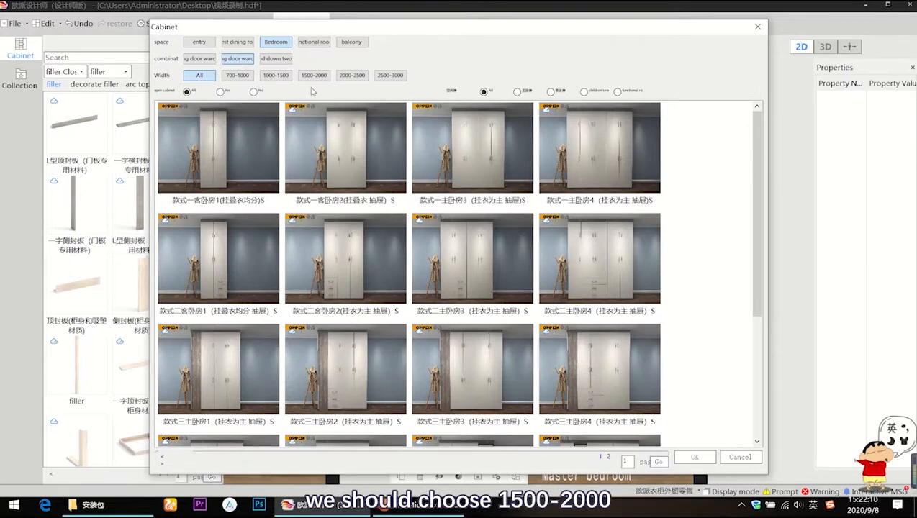
left_click(314, 75)
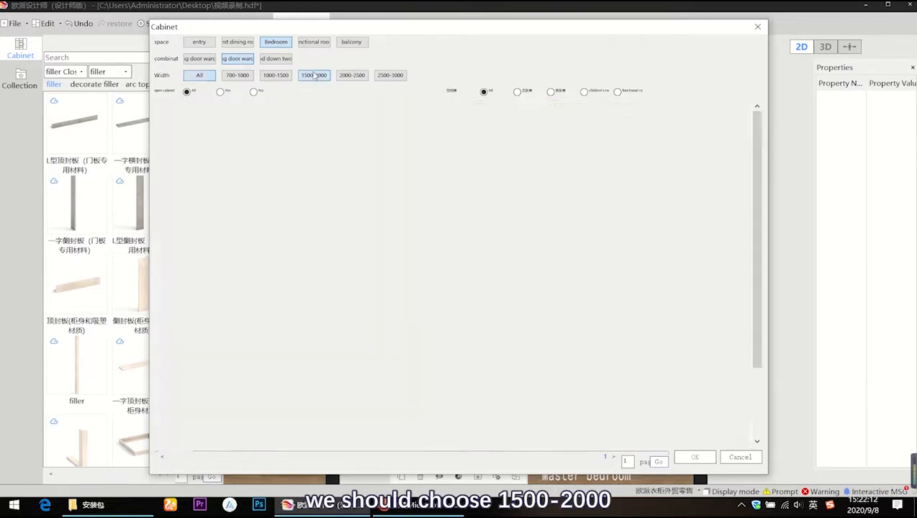
left_click(227, 134)
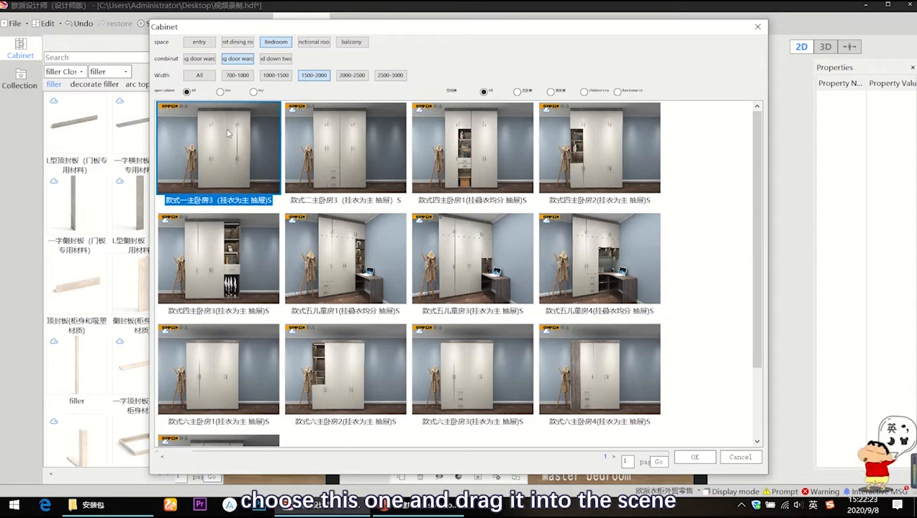
left_click_drag(228, 133, 603, 289)
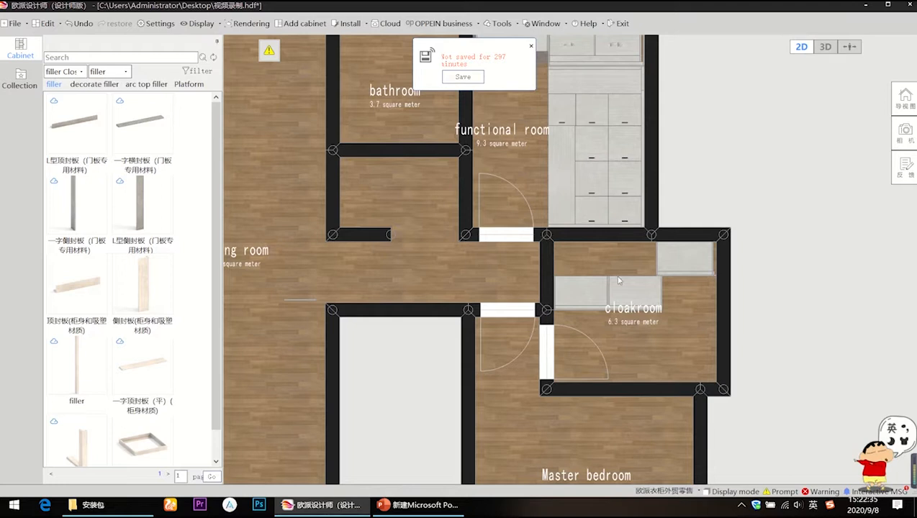
left_click(531, 46)
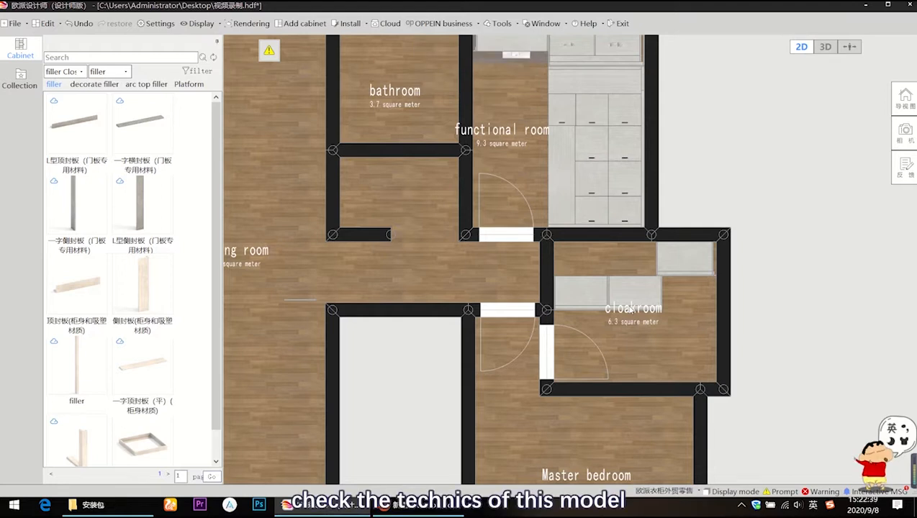
Run the product process update on the design and review the process inspection warnings
left_click(498, 23)
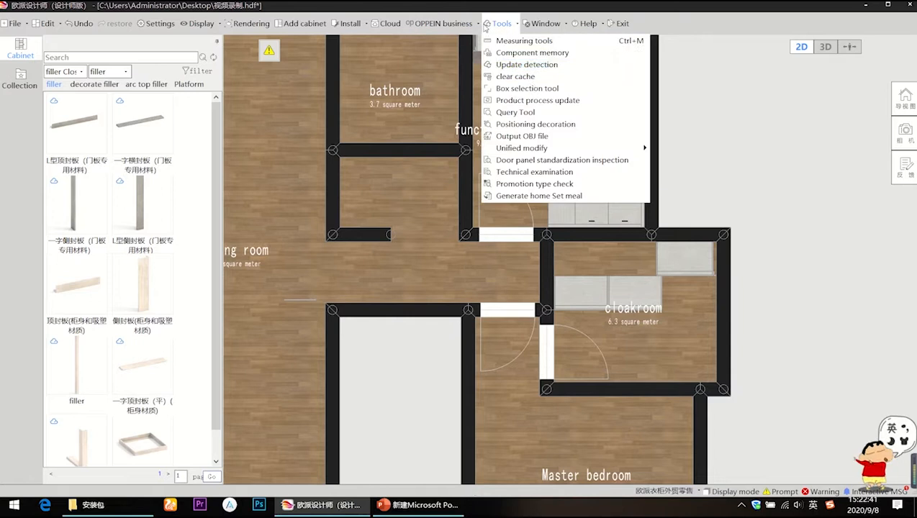
left_click(534, 101)
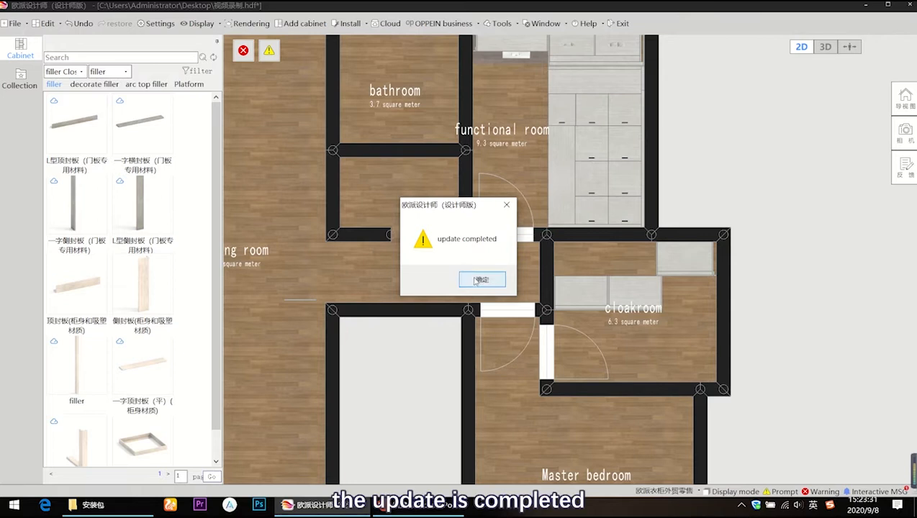
left_click(482, 279)
left_click(243, 50)
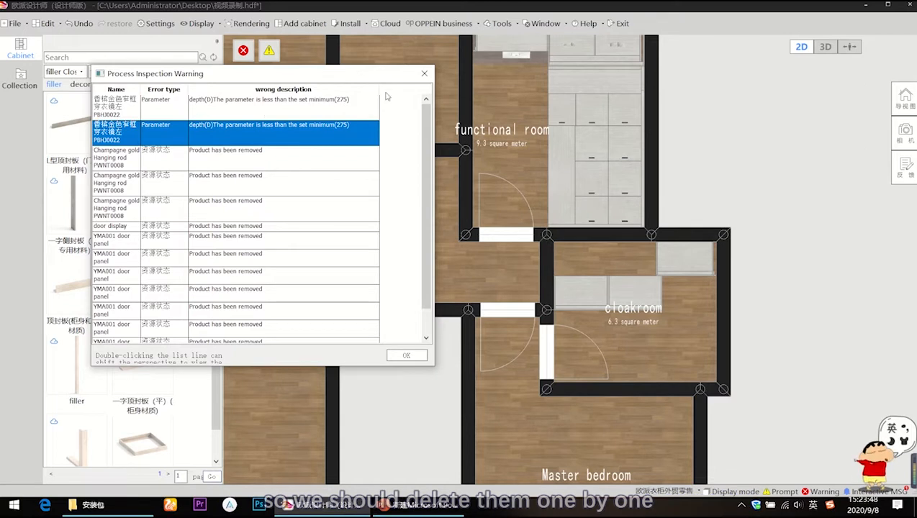
left_click(424, 73)
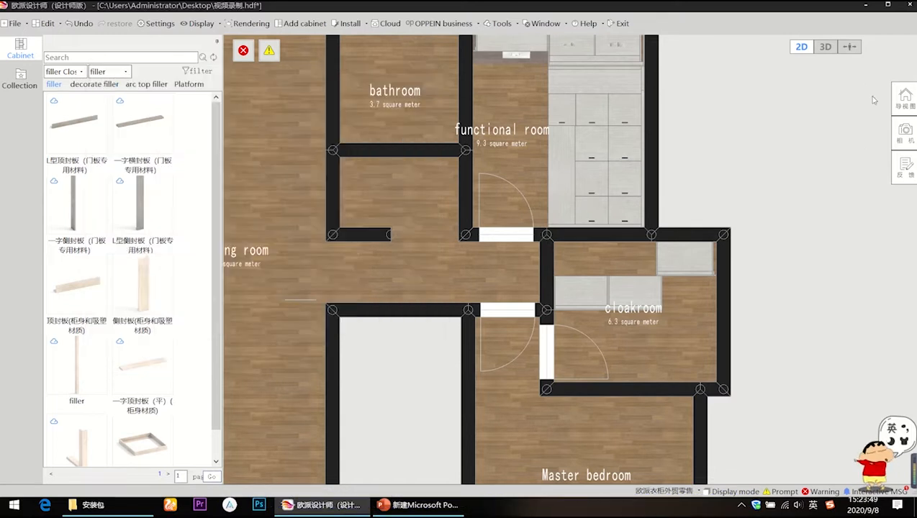
Return to the 3D view and break down the 1800 wide combined wardrobe into its individual cabinets
left_click(824, 48)
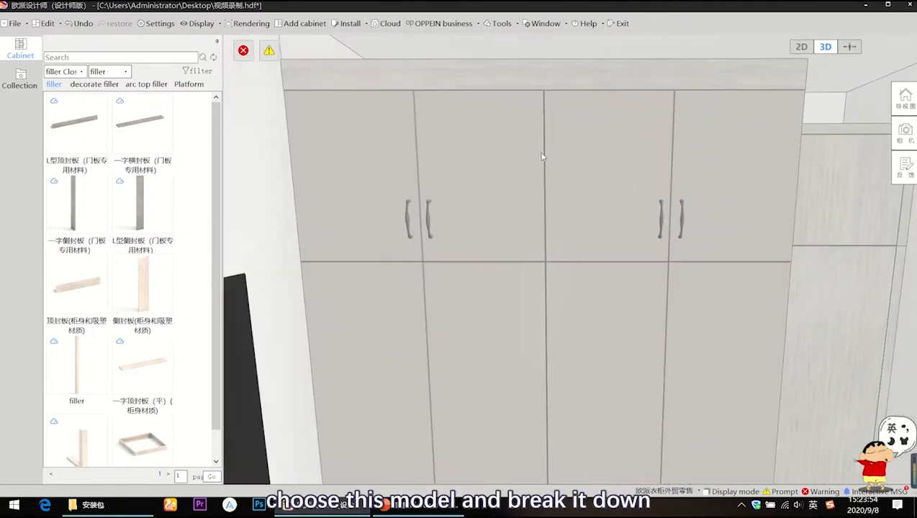
left_click(542, 156)
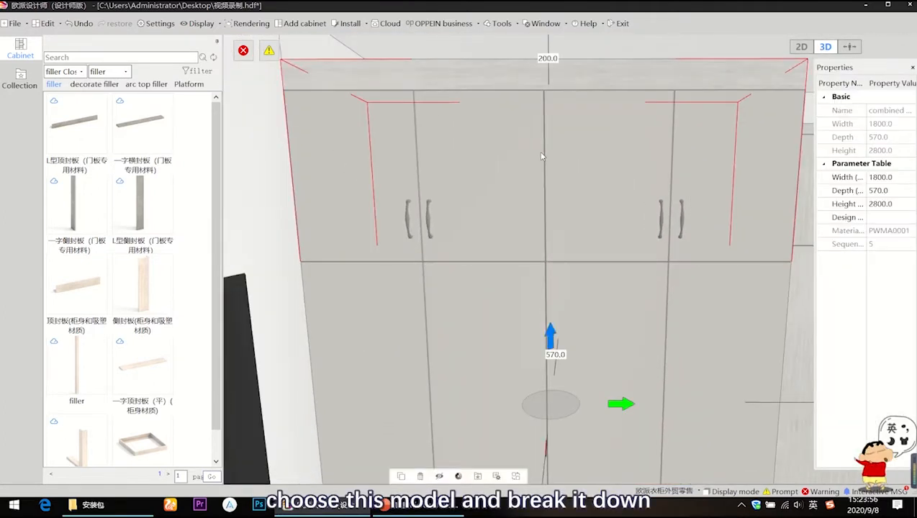
key("ctrl+shift+g")
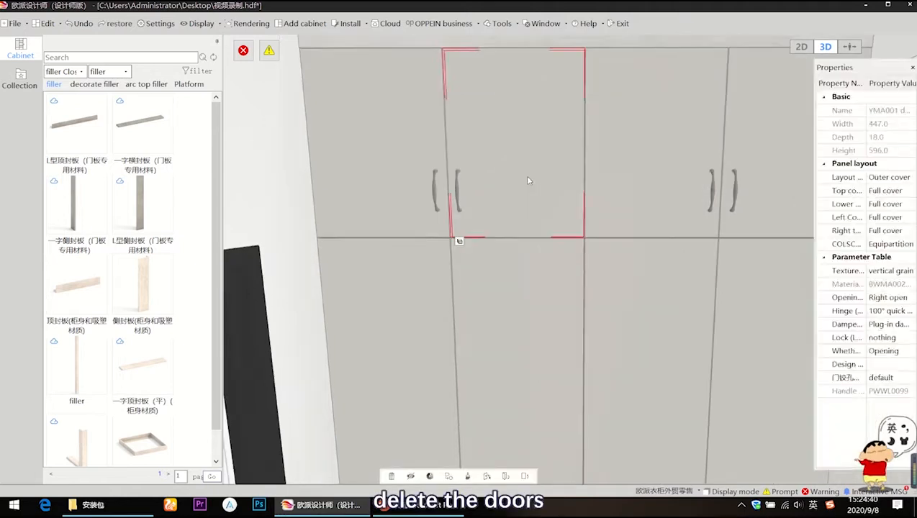
Delete all the door panels from the wardrobe's top cabinets and tall cabinets
key("Delete")
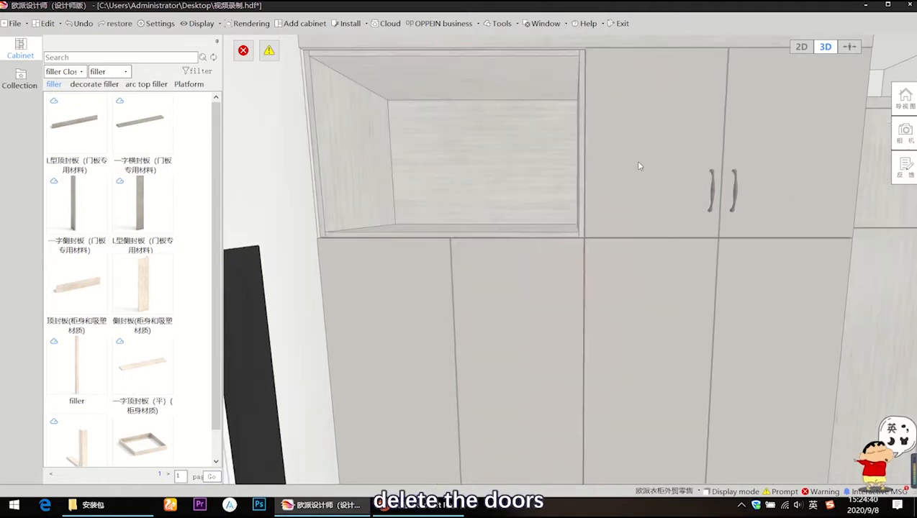
left_click(639, 167)
key("Delete")
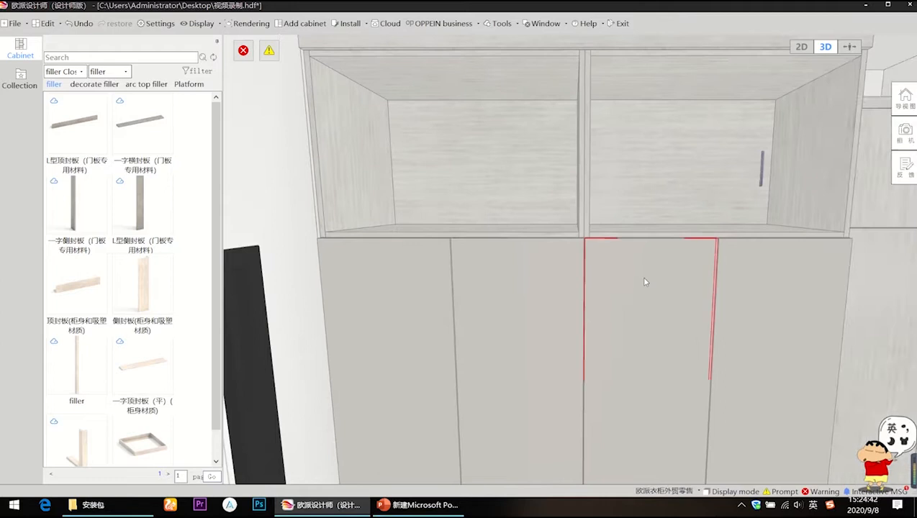
left_click(645, 282)
key("Delete")
left_click(548, 277)
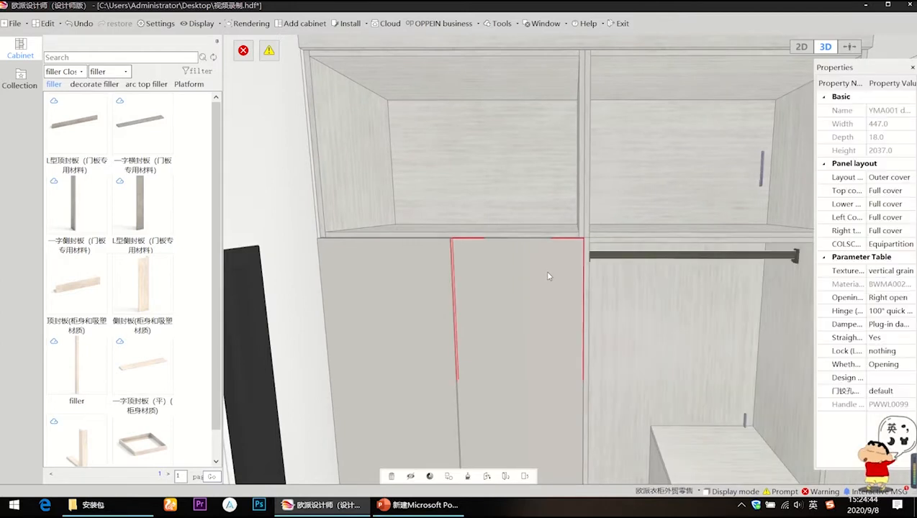
key("Delete")
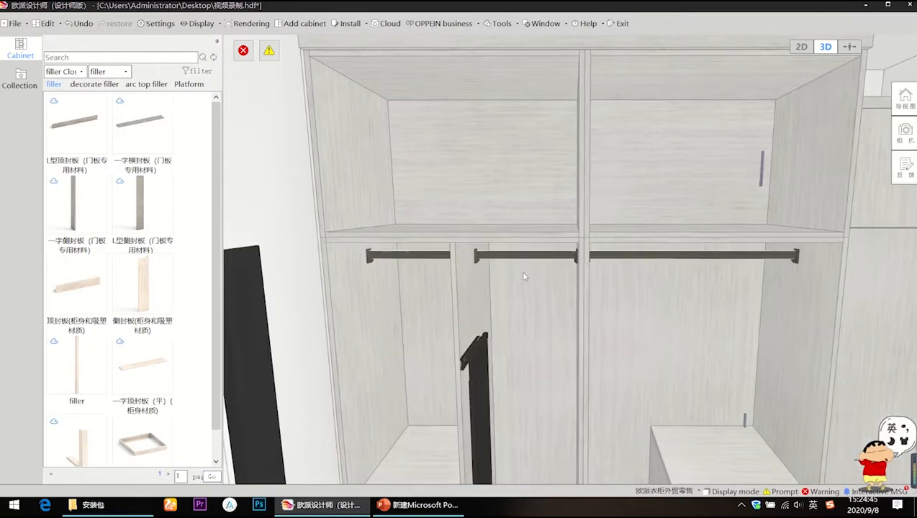
Delete the three hanging rods inside the two tall cabinets
left_click(412, 258)
key("Delete")
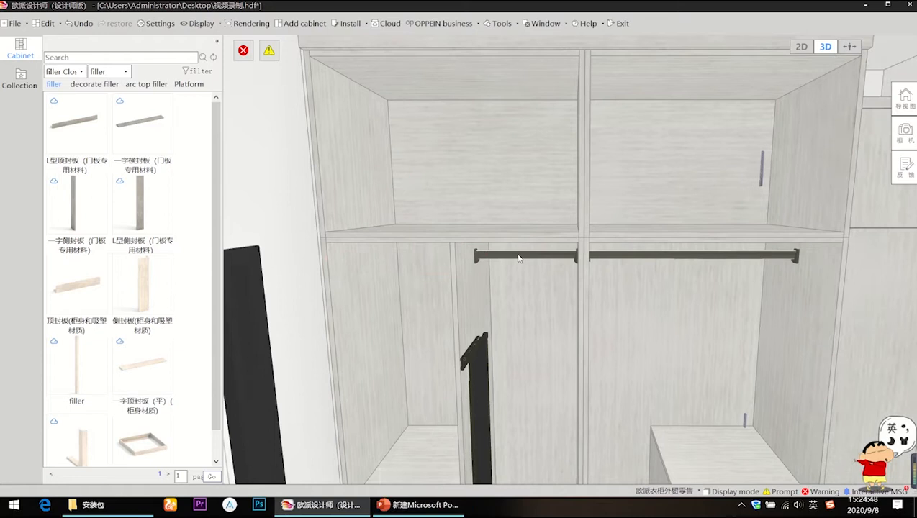
left_click(519, 258)
key("Delete")
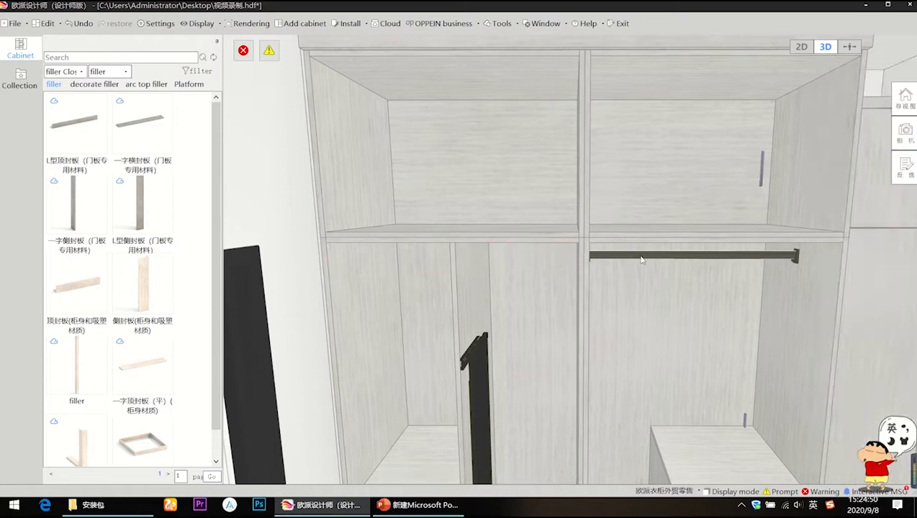
left_click(643, 257)
key("Delete")
Delete the dressing mirror beside the vertical divider in the left tall cabinet
middle_click_drag(548, 291, 555, 208)
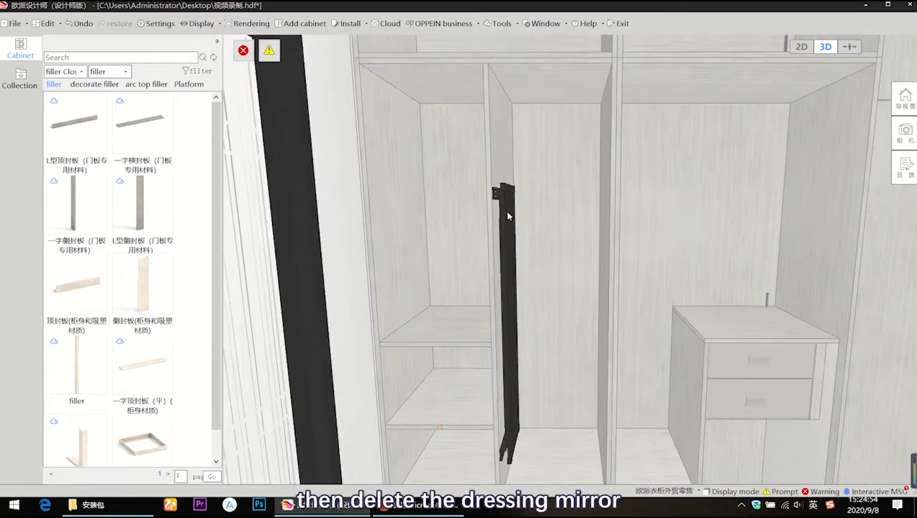
left_click(507, 212)
key("Delete")
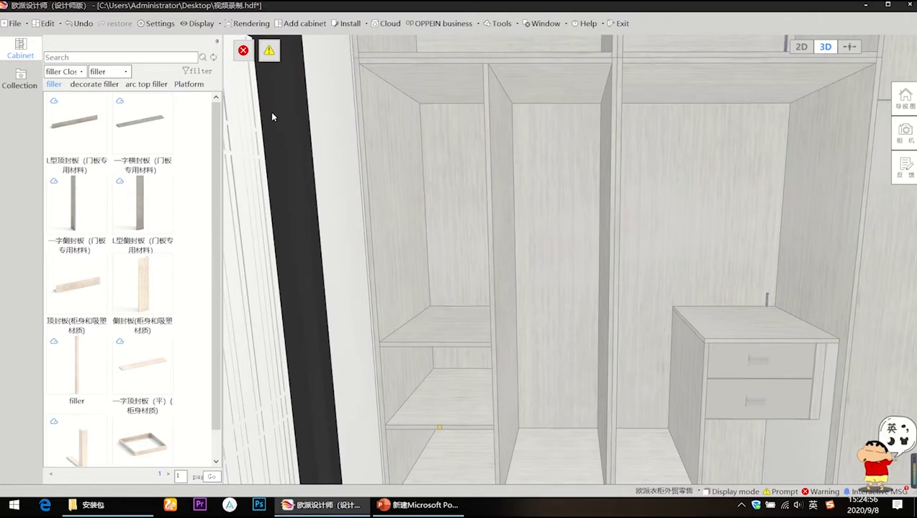
Delete the two drawers and the functional filler around them in the right tall cabinet
left_click(781, 357)
key("Delete")
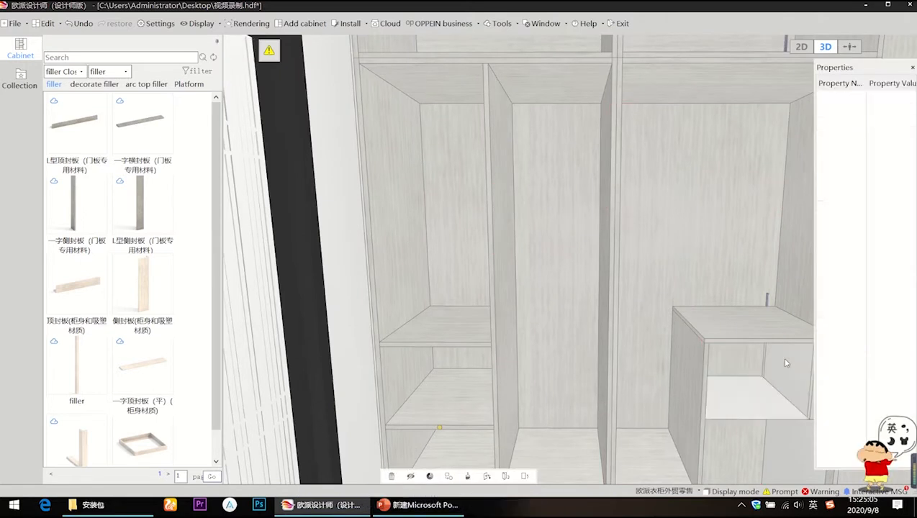
middle_click_drag(698, 254, 688, 236)
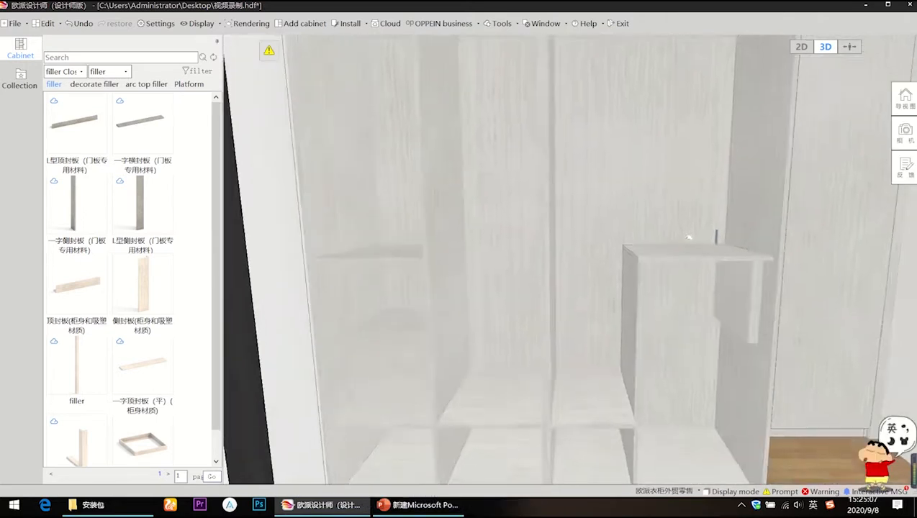
scroll(688, 234, "down", 2)
scroll(685, 231, "up", 2)
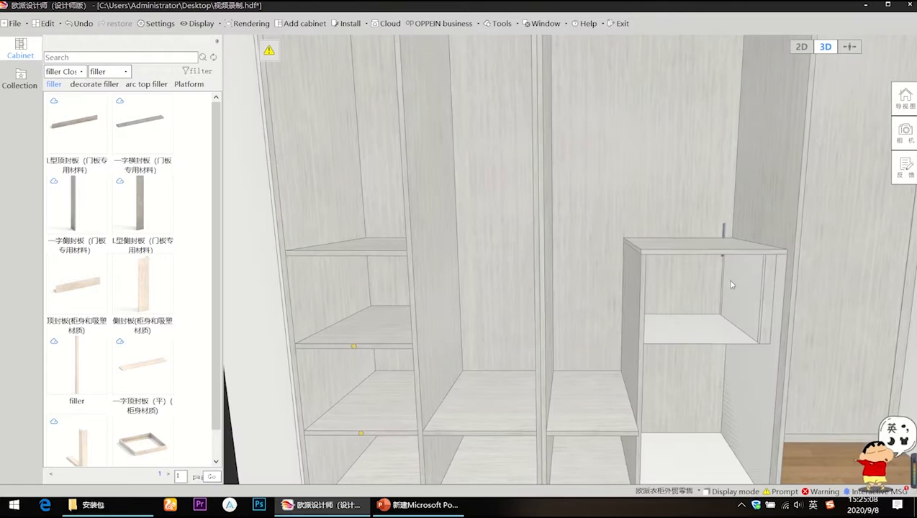
left_click(768, 287)
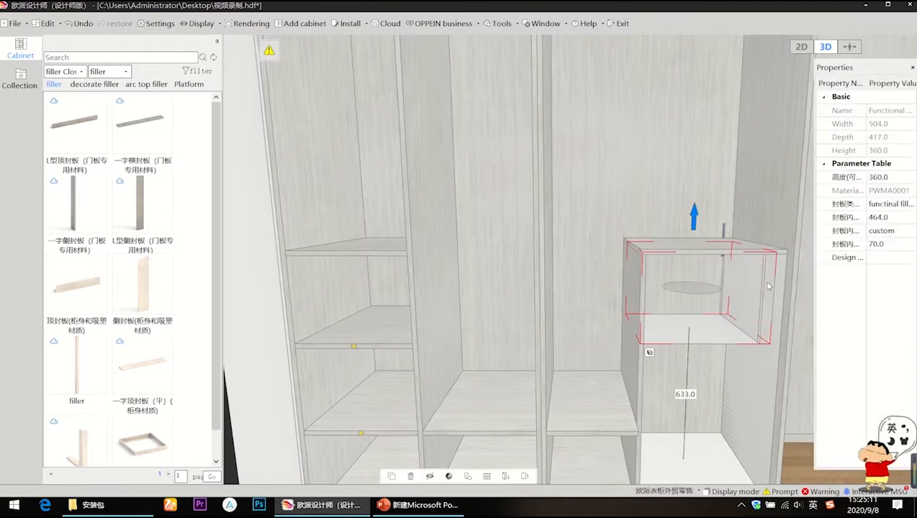
left_click(777, 293)
left_click(777, 294)
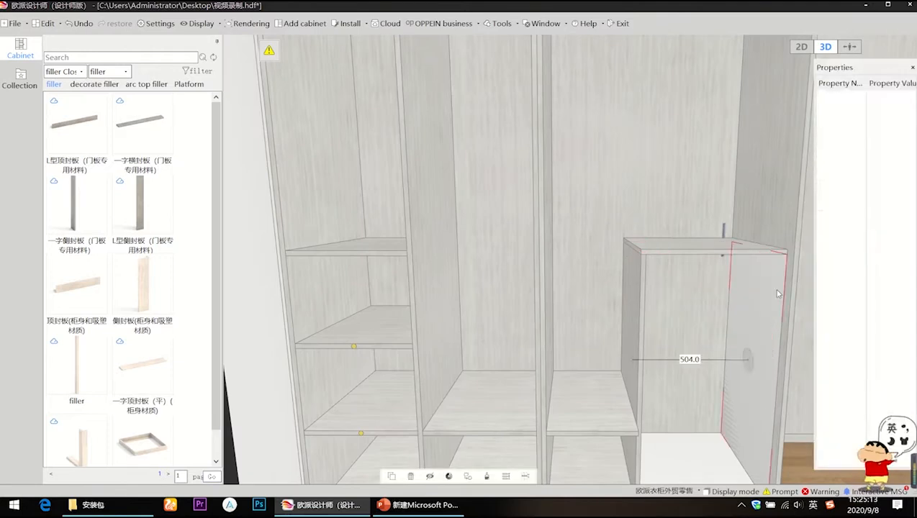
Add a 香槟金自锁式衣通(升级) hanging rod as a function component to each of the left tall cabinet's two upper compartments
left_click(588, 239)
scroll(581, 232, "up", 3)
left_click(592, 222)
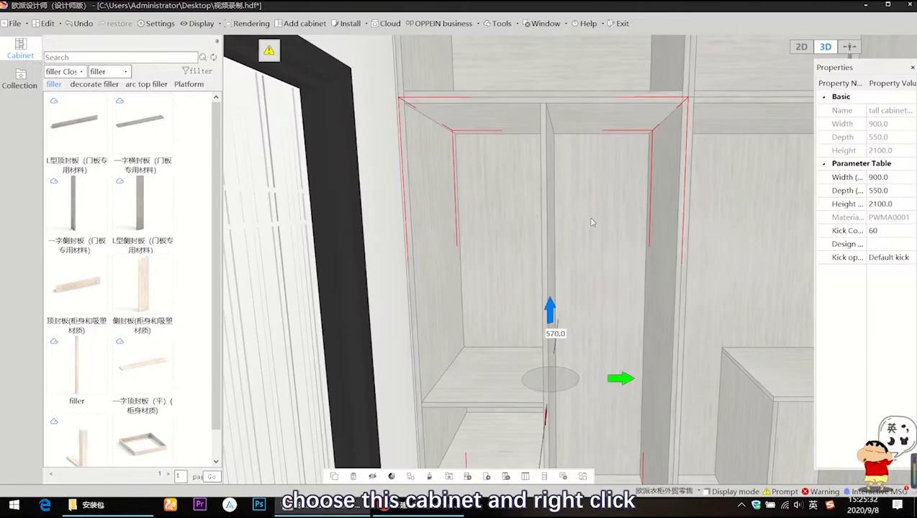
right_click(592, 222)
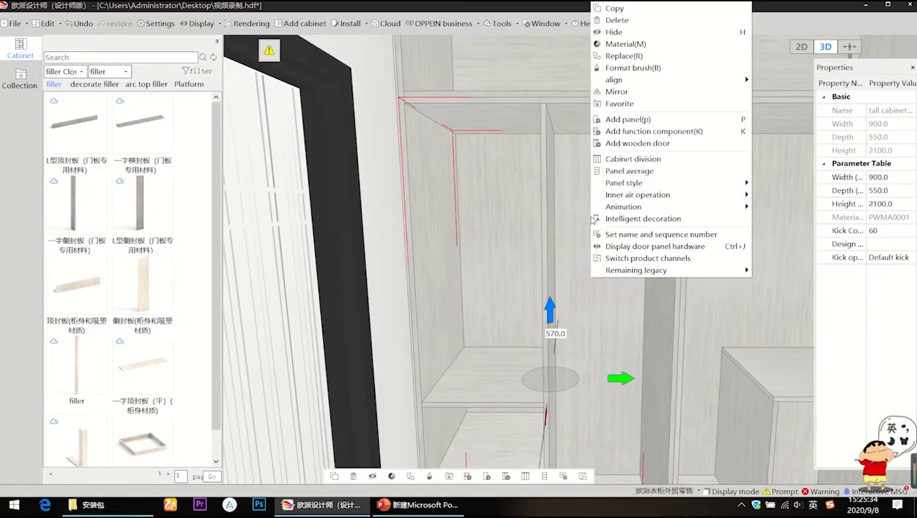
left_click(623, 133)
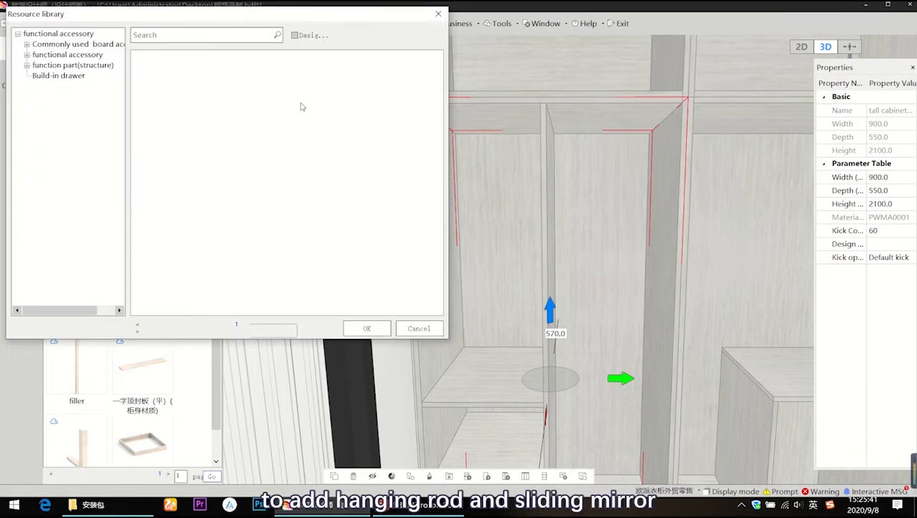
left_click(67, 55)
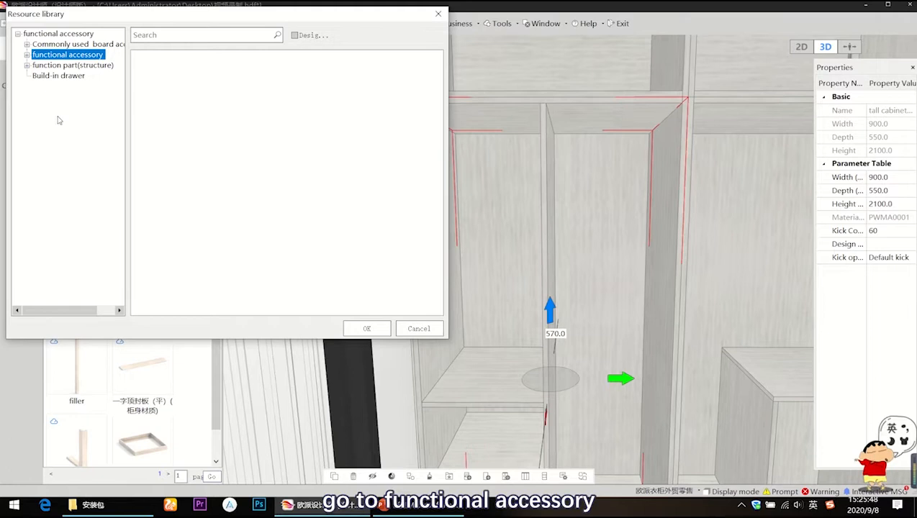
left_click(26, 55)
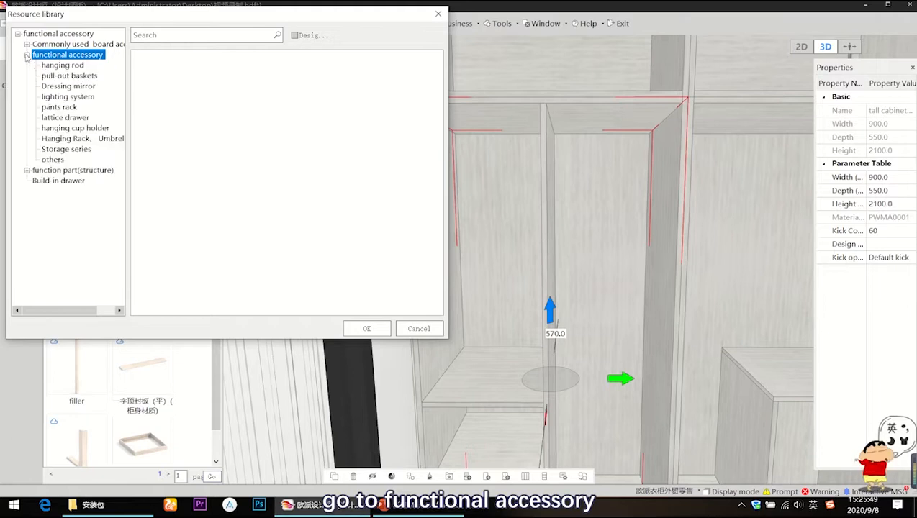
left_click(62, 65)
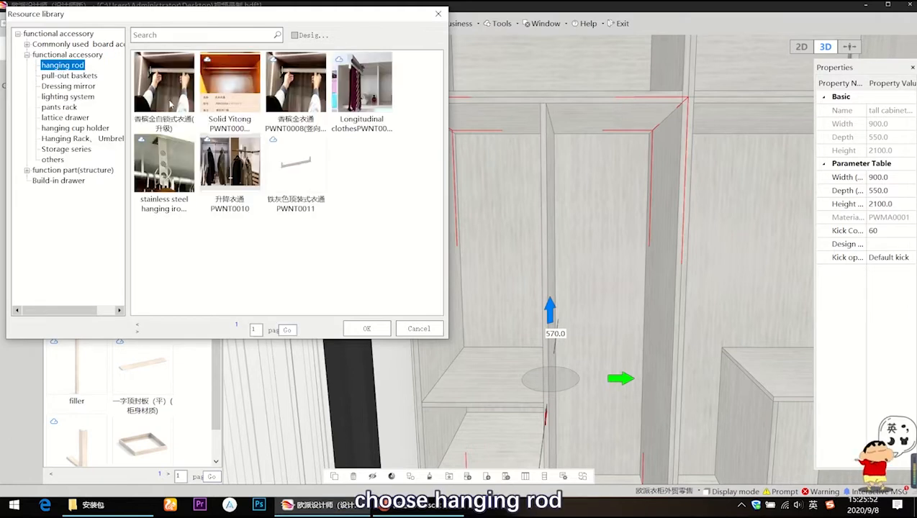
left_click_drag(164, 77, 517, 174)
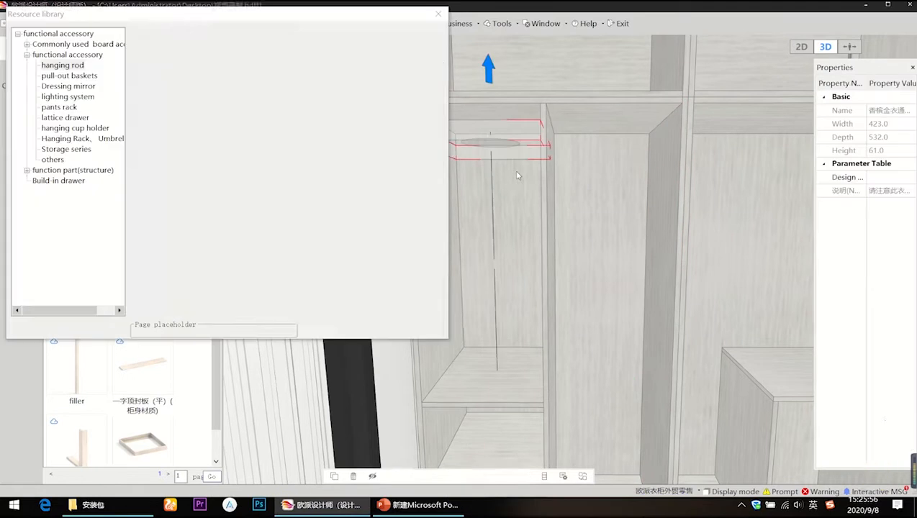
left_click(612, 151)
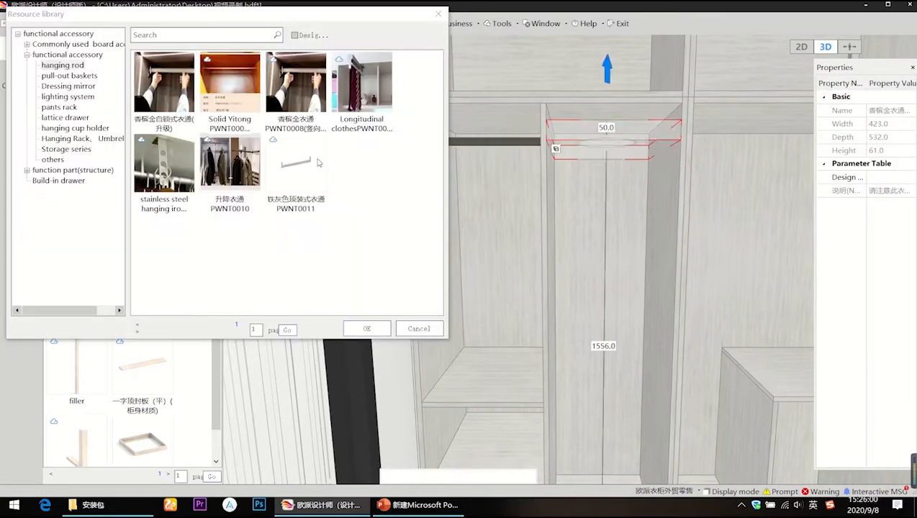
Add the left sliding door mirror against the left tall cabinet's divider, 300 above the shelf below it
left_click(72, 87)
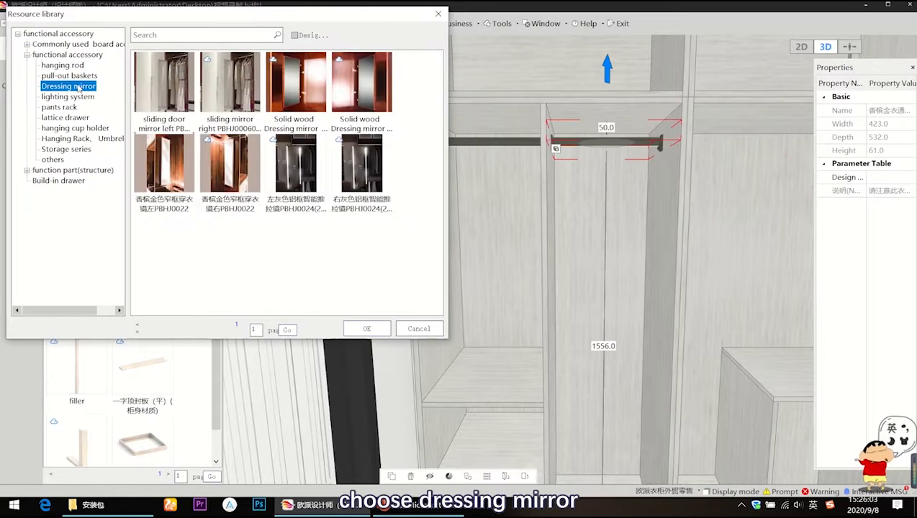
left_click(171, 79)
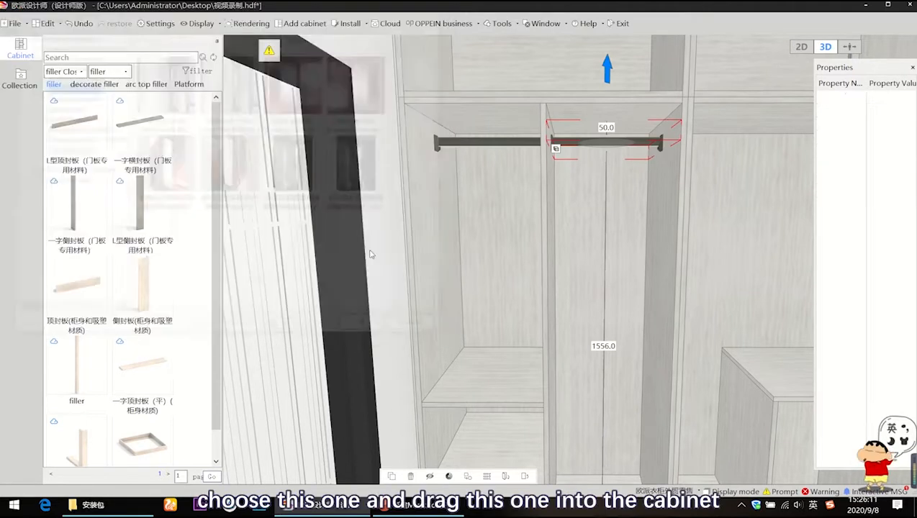
left_click(560, 324)
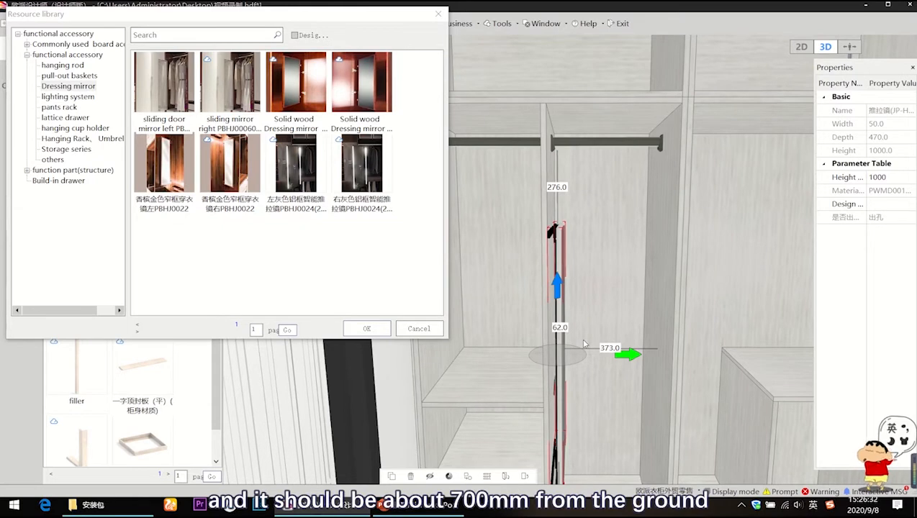
middle_click_drag(598, 321, 610, 263)
left_click(581, 338)
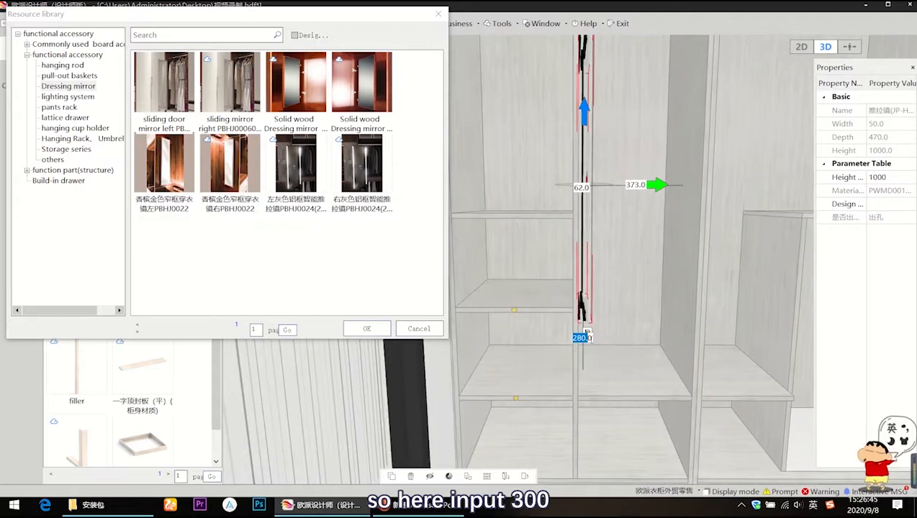
type("300")
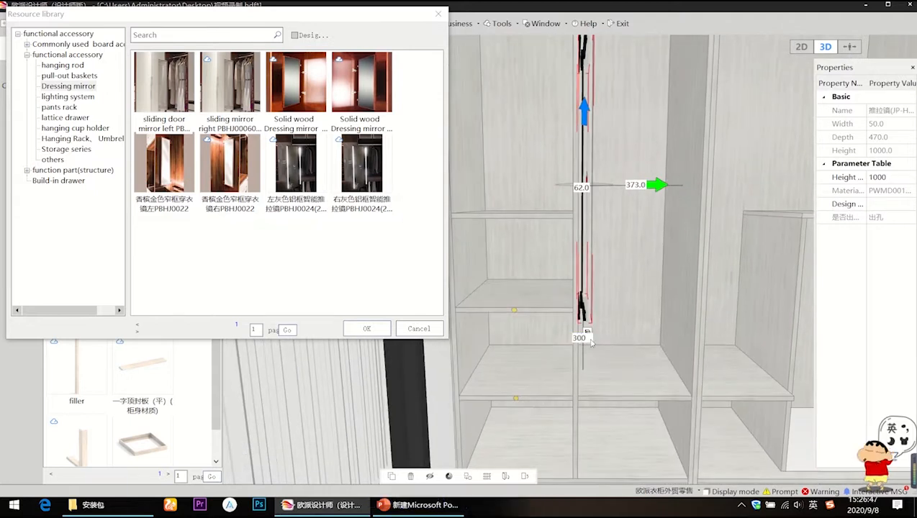
key("Return")
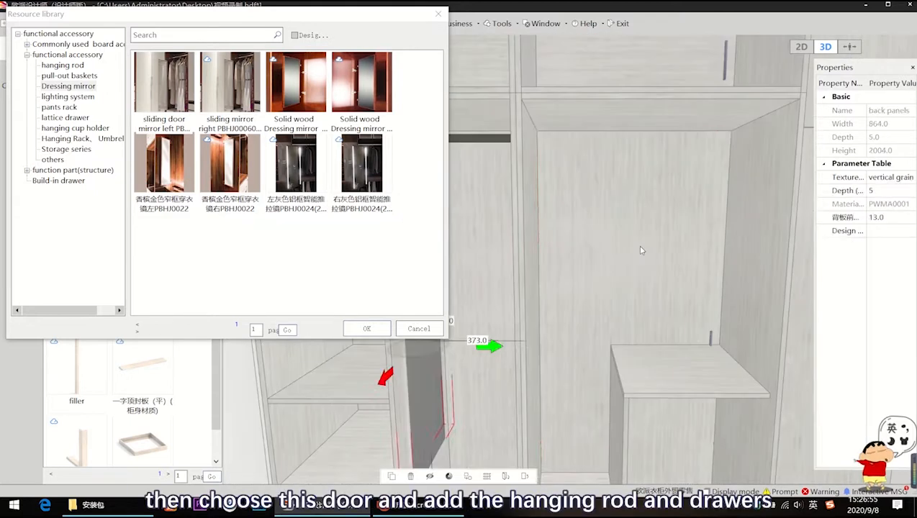
Add a 香槟金自锁式衣通(升级) hanging rod at the top of the right tall cabinet
left_click(641, 250)
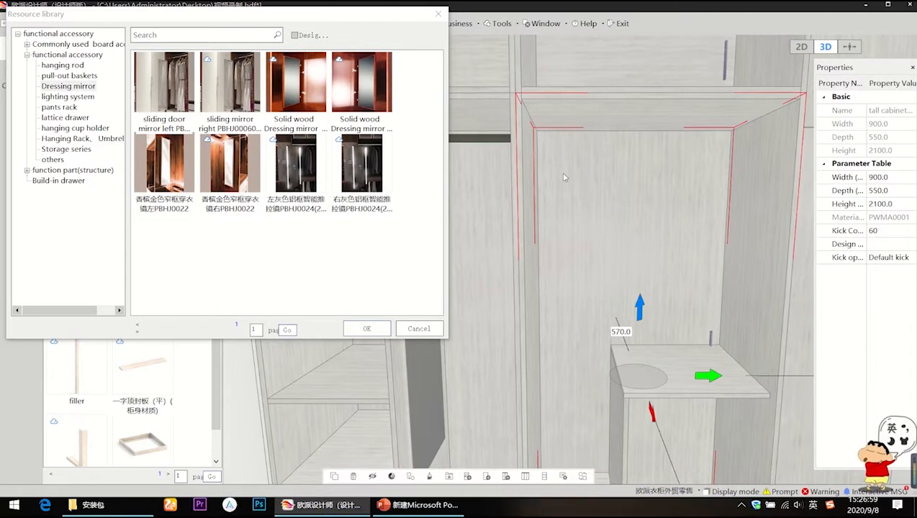
left_click(61, 67)
double_click(159, 86)
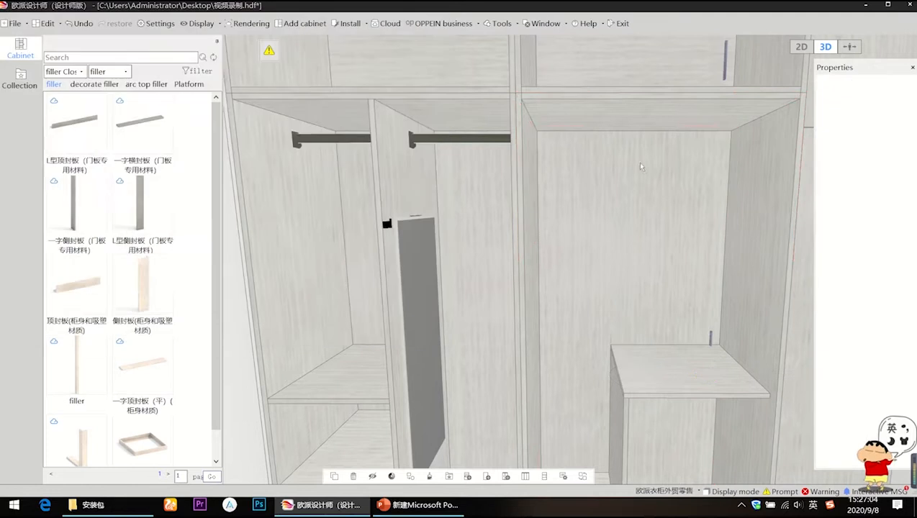
left_click(650, 152)
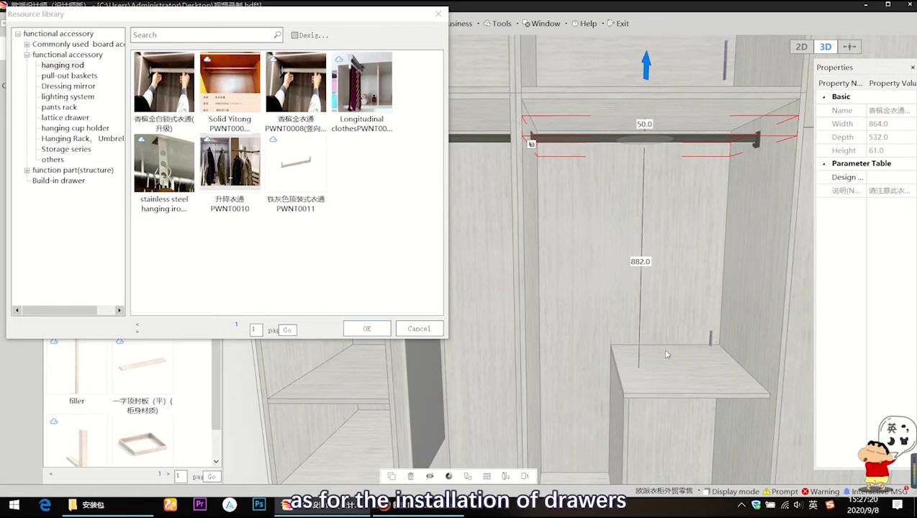
Place a Functional closure (without laminate) filler under the small shelf in the right tall cabinet
left_click(26, 171)
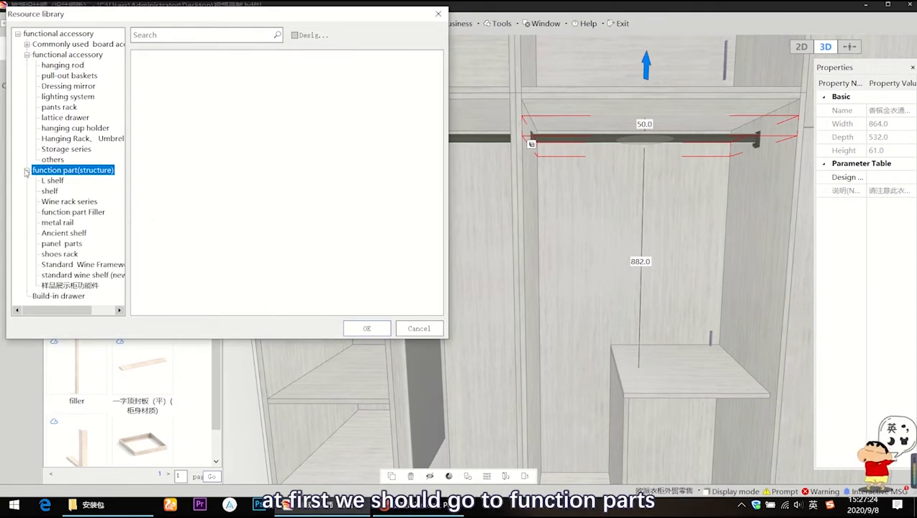
left_click(49, 213)
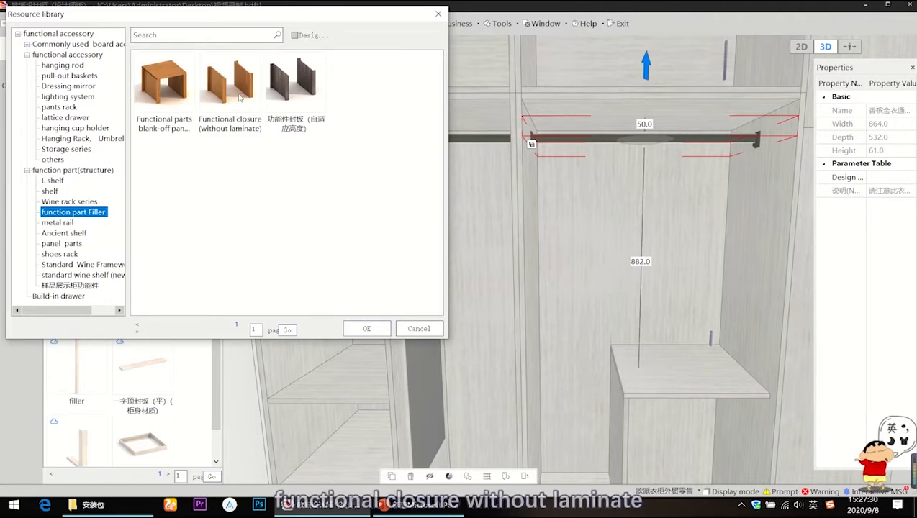
left_click(231, 92)
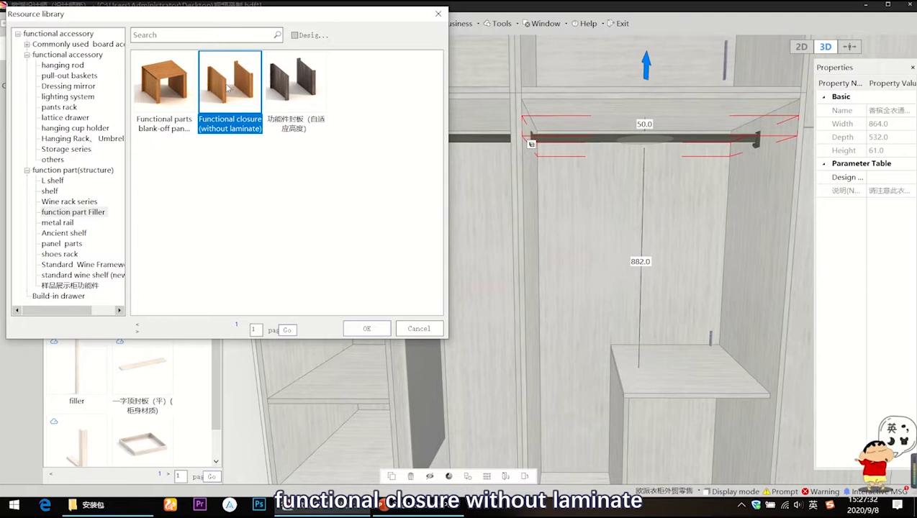
double_click(229, 87)
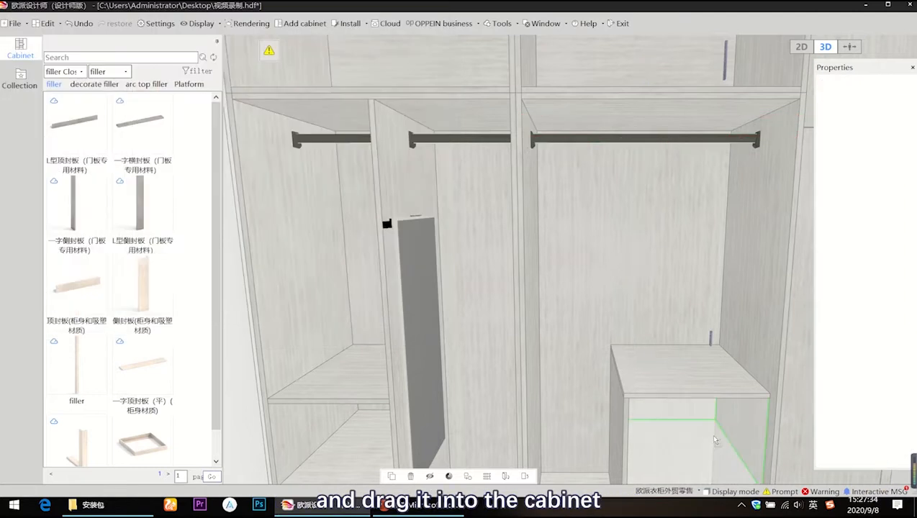
left_click(716, 441)
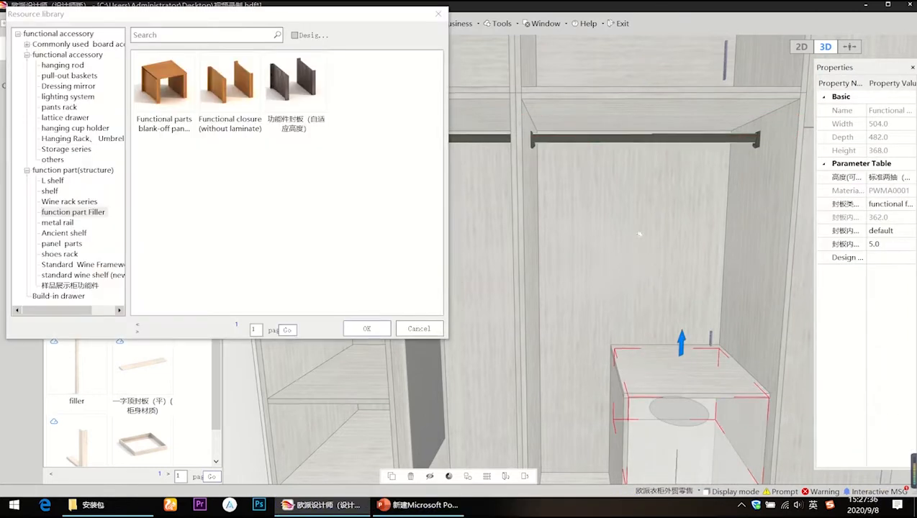
scroll(639, 234, "up", 3)
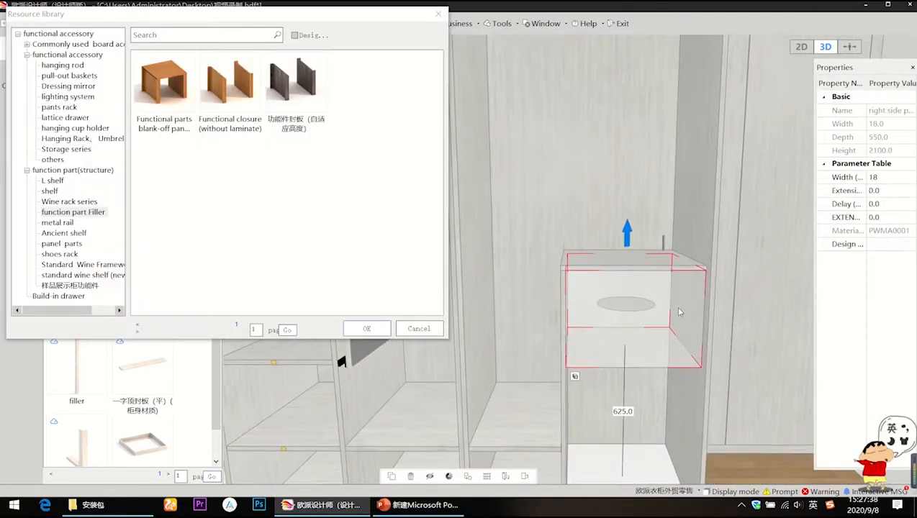
Set the new functional filler's inner parameter to custom and its type to the one-sided filler against the right side panel
left_click(676, 306)
left_click(650, 325)
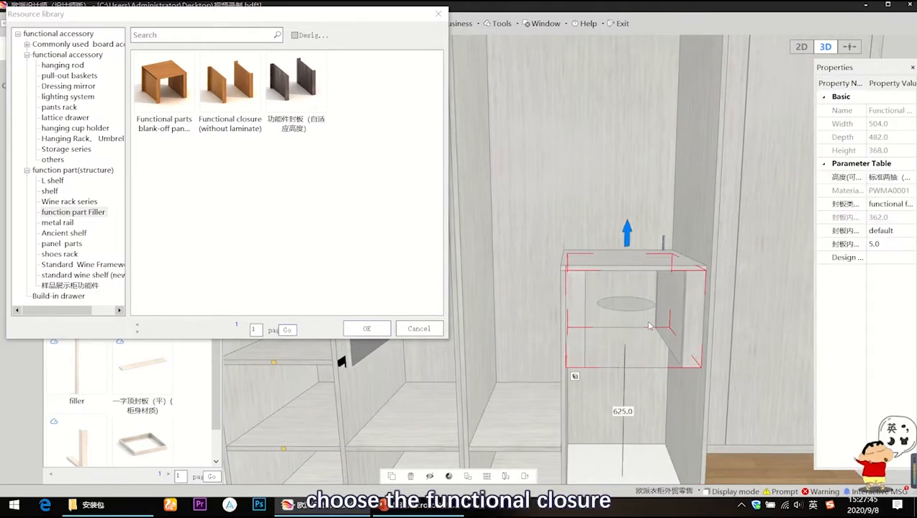
left_click(909, 230)
left_click(909, 230)
left_click(895, 255)
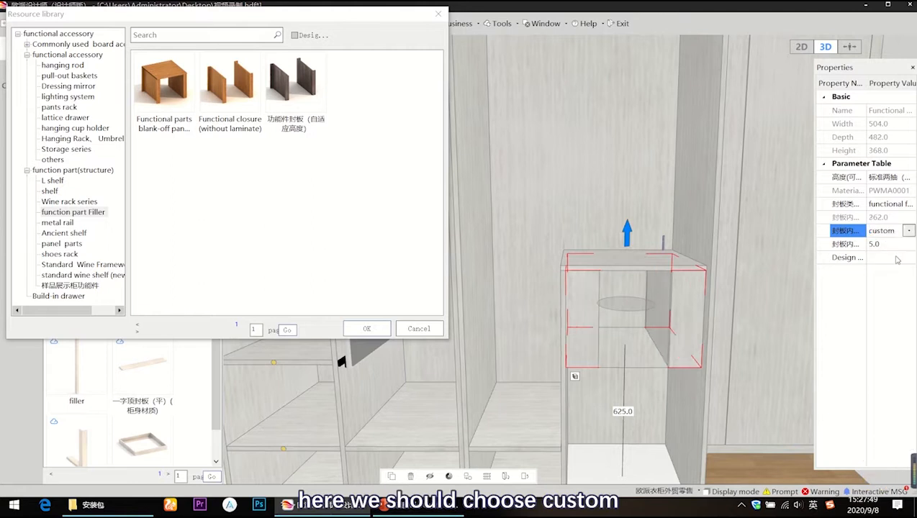
left_click(908, 204)
left_click(908, 203)
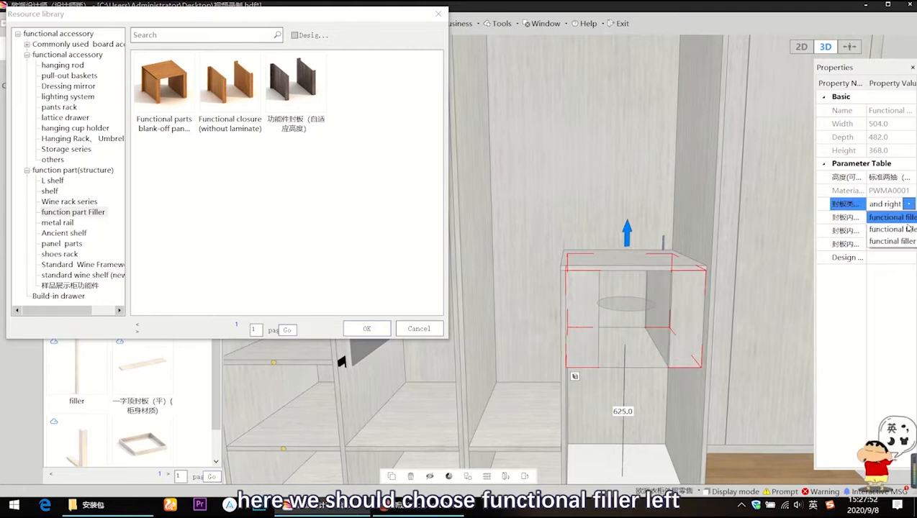
left_click(906, 242)
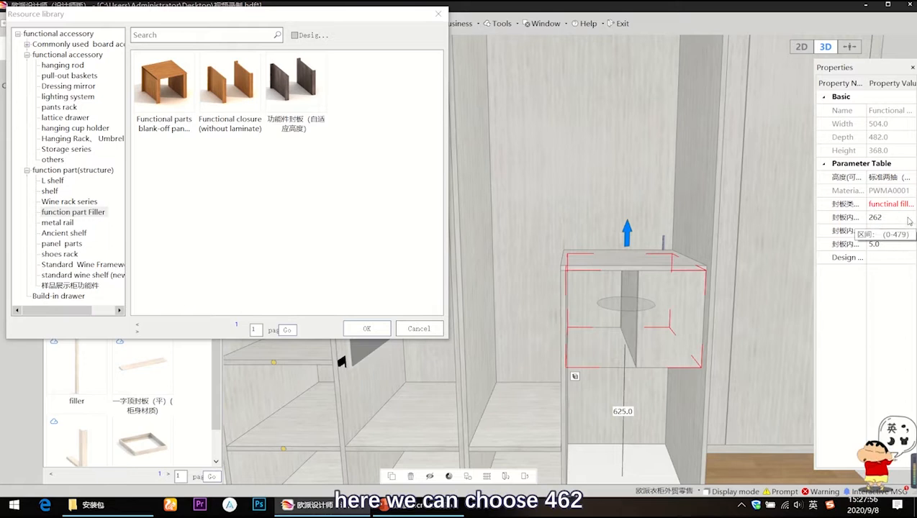
Set the functional filler's inner width to 462 and its custom inner setback to 70
left_click(901, 218)
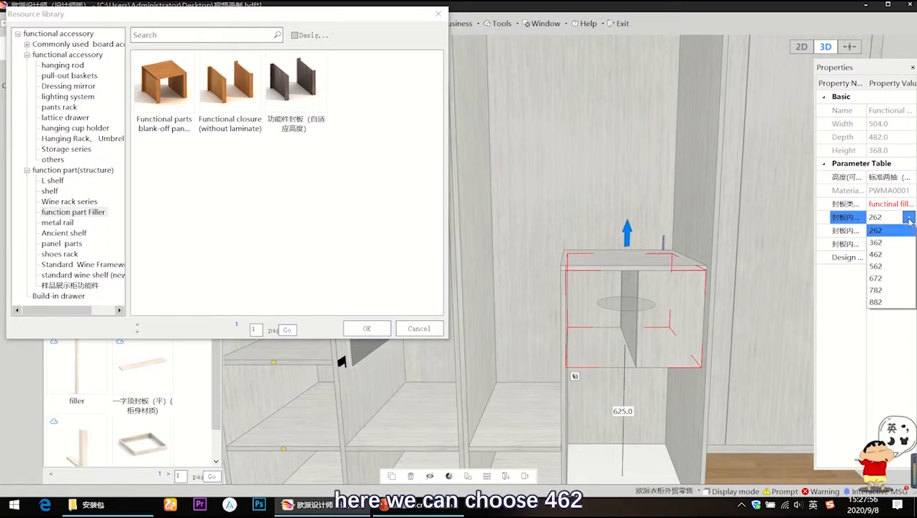
left_click(891, 256)
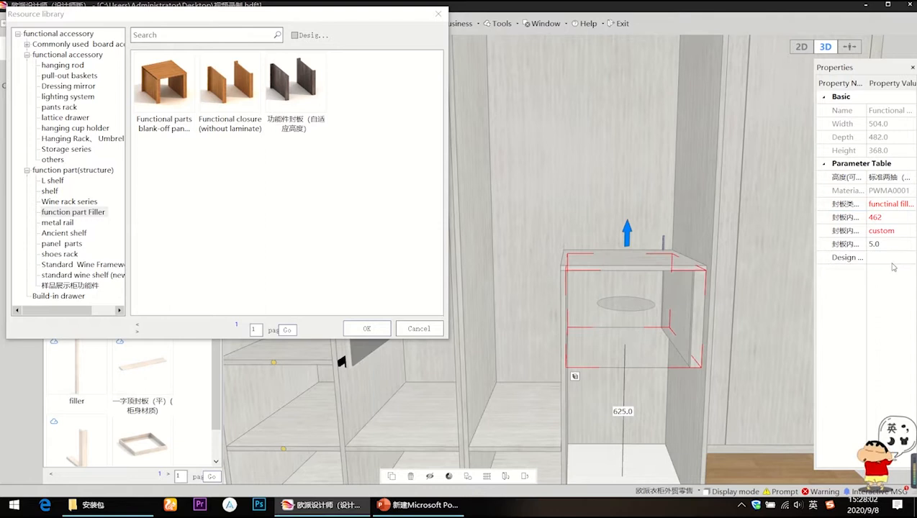
left_click(910, 245)
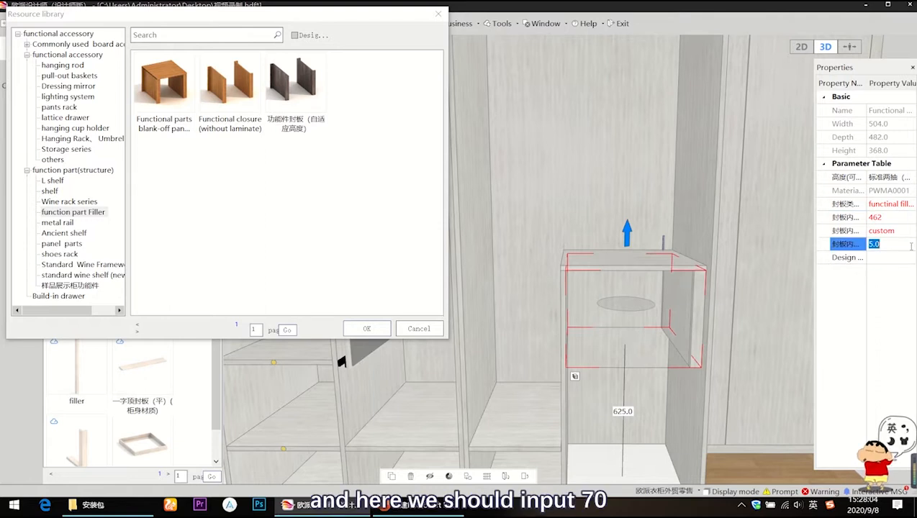
type("70")
key("Return")
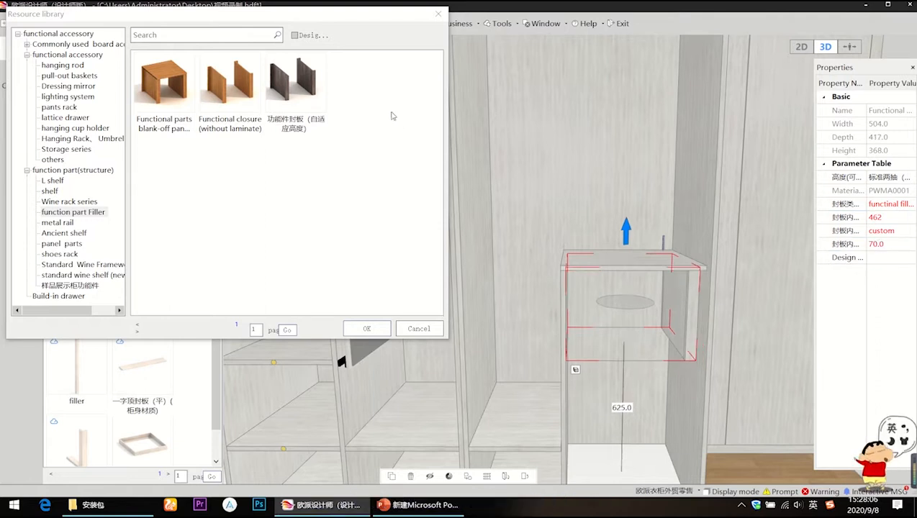
Install the 内嵌双抽(包覆抽芯) built-in double drawer in the opening beside the functional filler
scroll(70, 226, "down", 1)
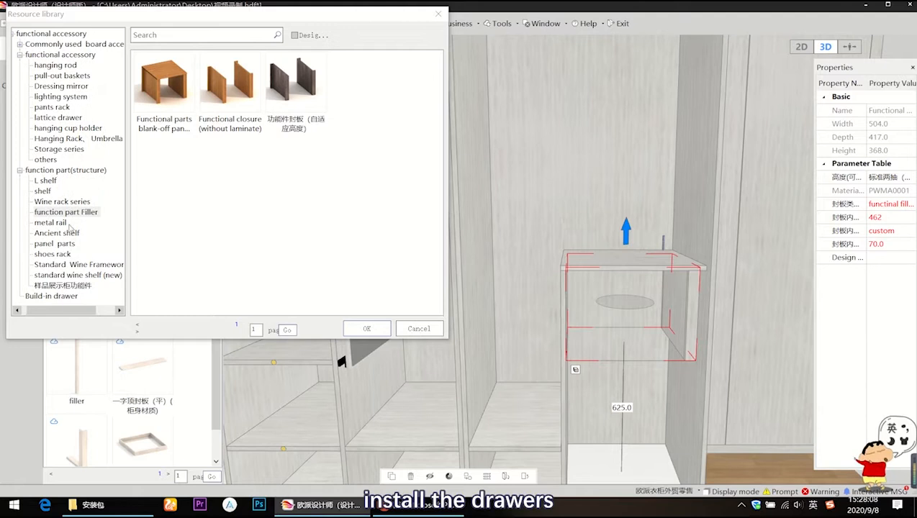
left_click(52, 296)
left_click(229, 83)
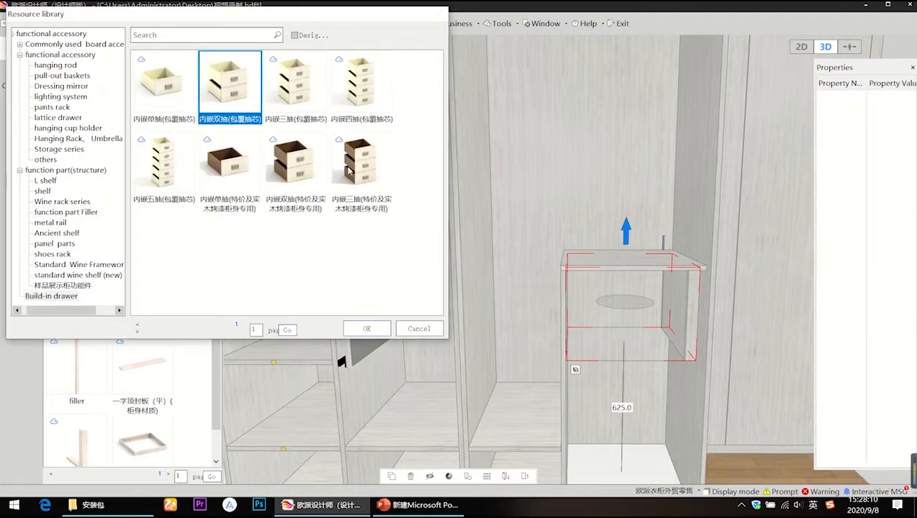
left_click(654, 323)
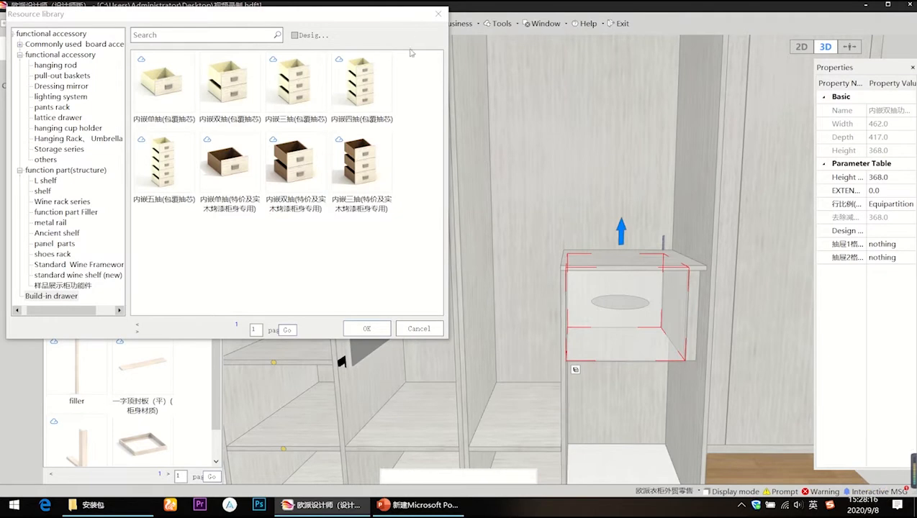
left_click(357, 327)
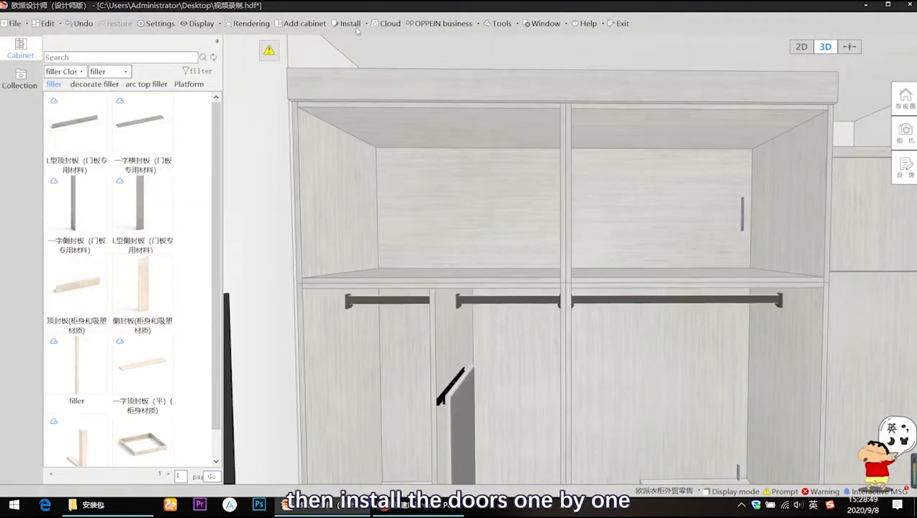
Install a double door on the upper left compartment, bounded by its upper, lower, left and right panels
left_click(352, 23)
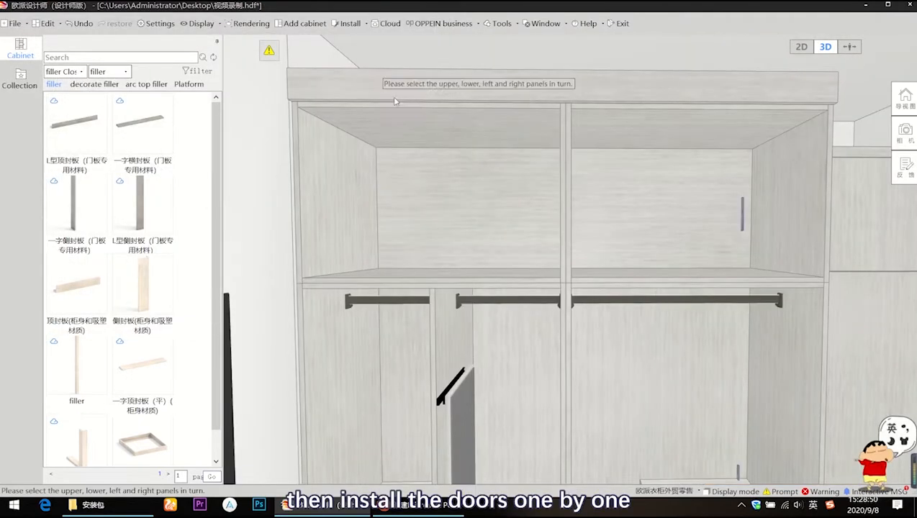
left_click(565, 185)
left_click(287, 126)
double_click(405, 163)
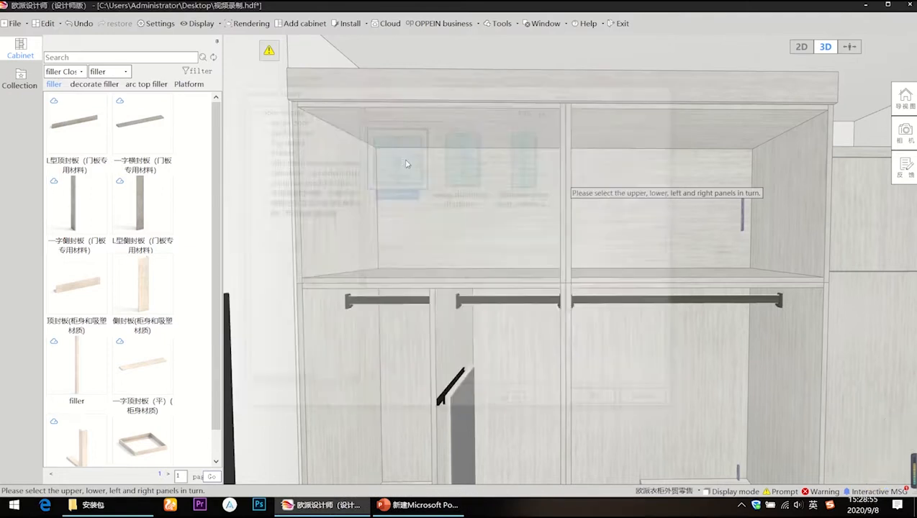
Install a double door on the upper right compartment, bounded by its four surrounding panels
left_click(627, 127)
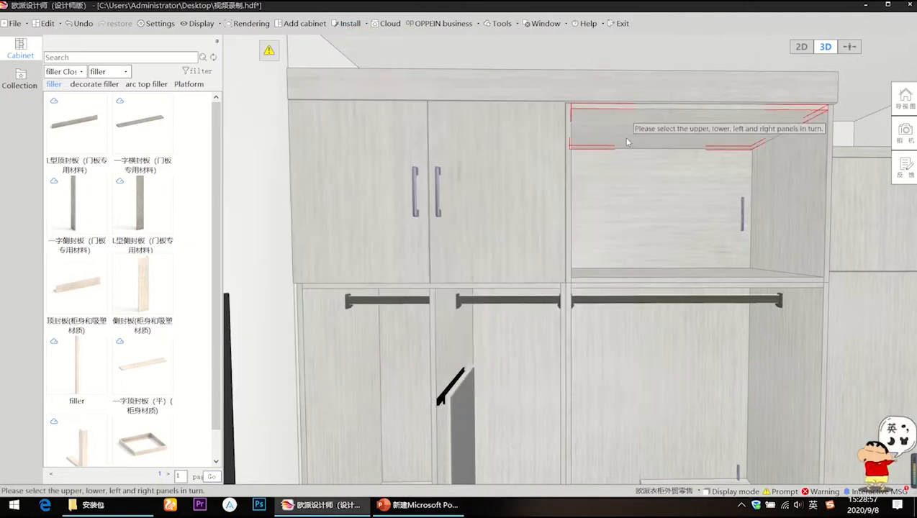
left_click(628, 278)
left_click(570, 197)
left_click(783, 205)
left_click(287, 128)
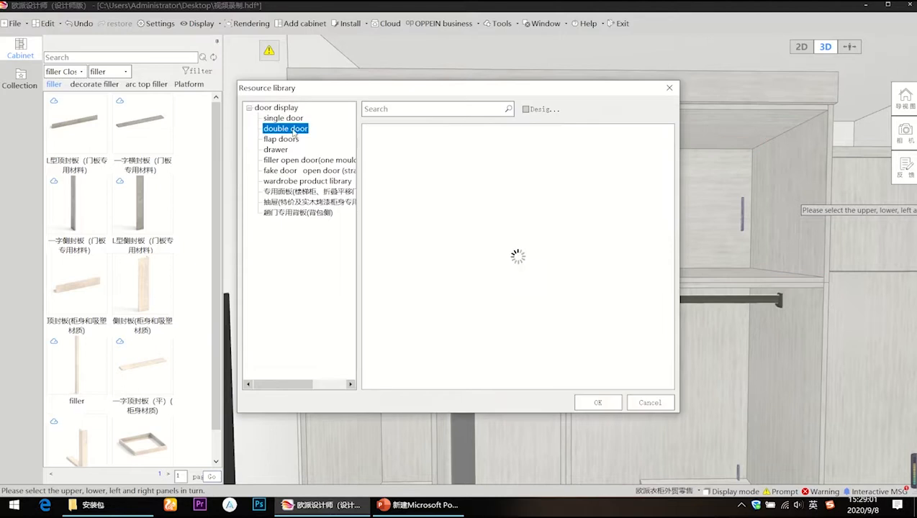
double_click(409, 153)
Install a full-height double door on the left tall cabinet, between its outer side panel and the middle side panel
middle_click_drag(571, 336, 582, 170)
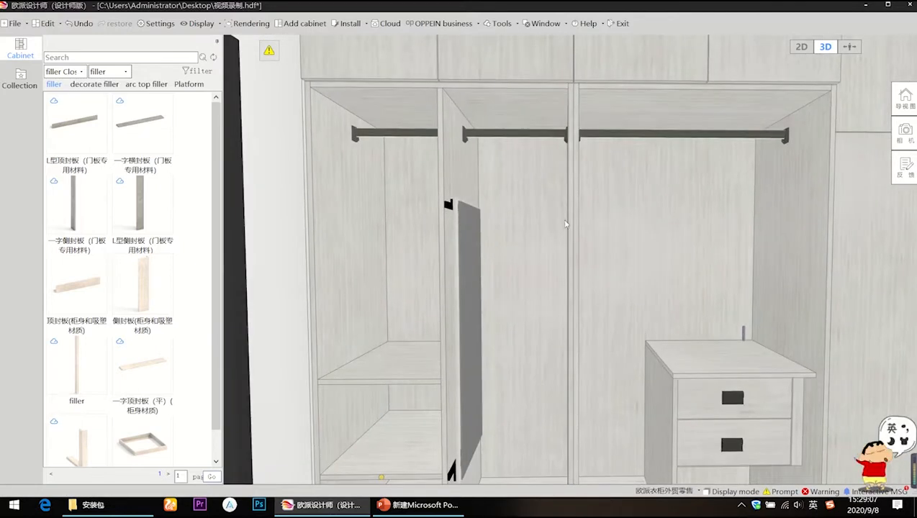
middle_click_drag(565, 224, 593, 219)
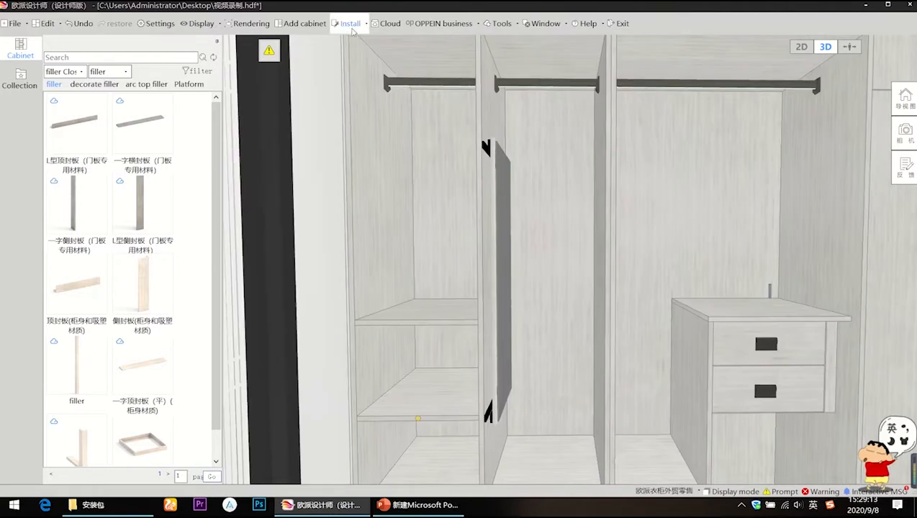
left_click(352, 24)
middle_click_drag(538, 303, 549, 242)
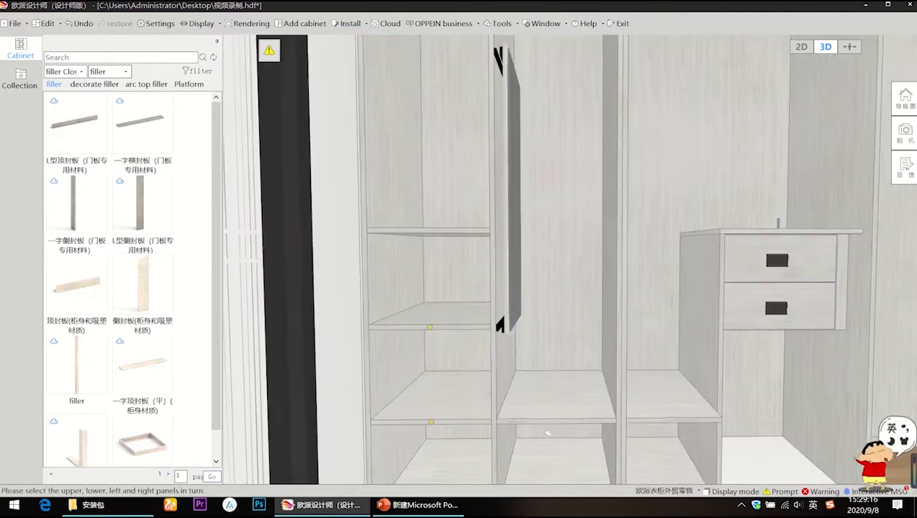
left_click(540, 444)
left_click(363, 181)
left_click(620, 176)
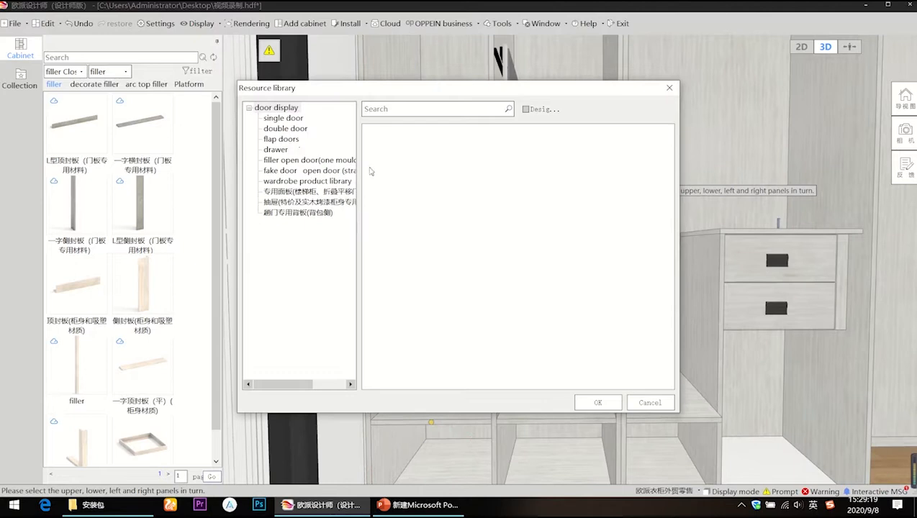
left_click(285, 128)
double_click(389, 152)
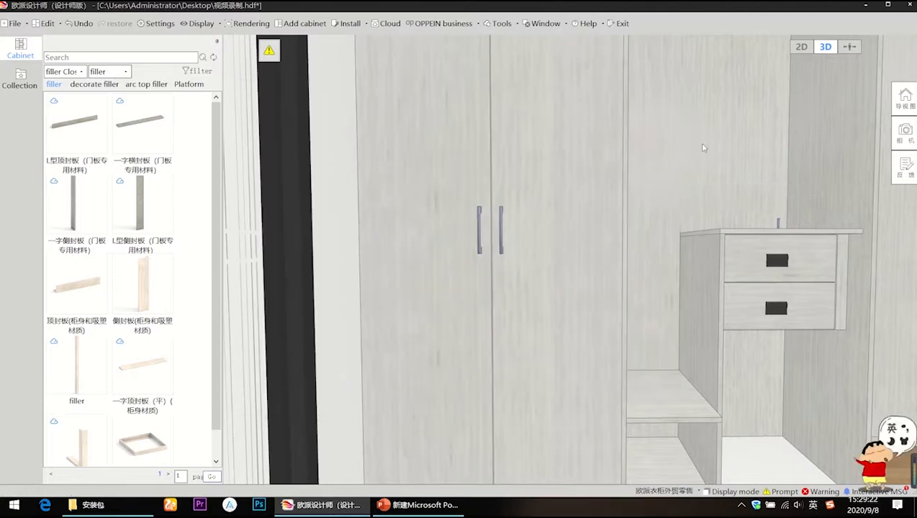
Install a double door over the open wardrobe compartment with the hanging rail, bounded by its upper, lower, left and right panels
middle_click_drag(634, 233, 576, 272)
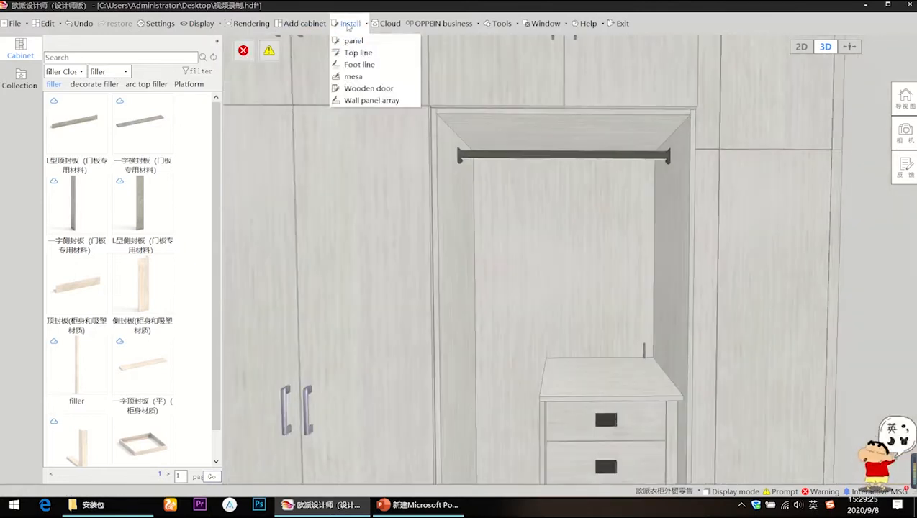
left_click(354, 41)
left_click(496, 137)
middle_click_drag(545, 331, 563, 191)
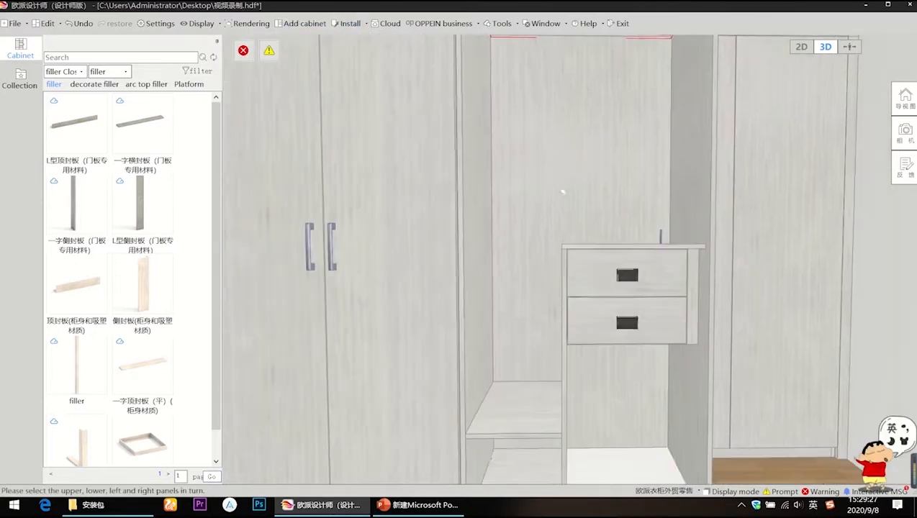
left_click(530, 474)
left_click(476, 244)
left_click(696, 203)
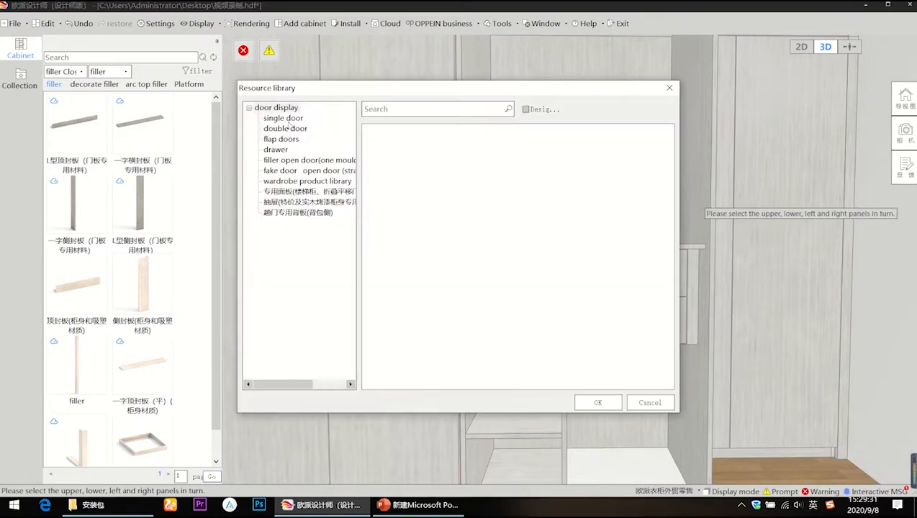
left_click(285, 128)
double_click(405, 158)
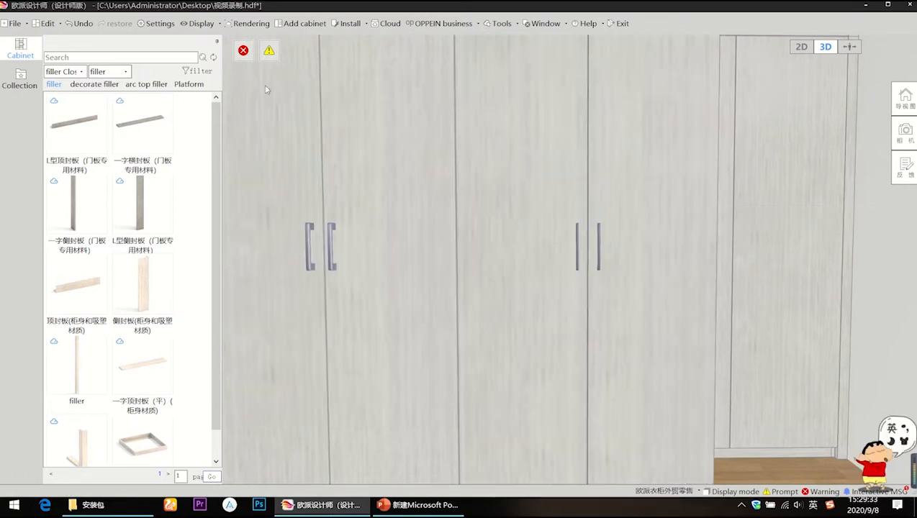
Check the process inspection error for the active shelf and locate the affected shelf in the model
left_click(243, 51)
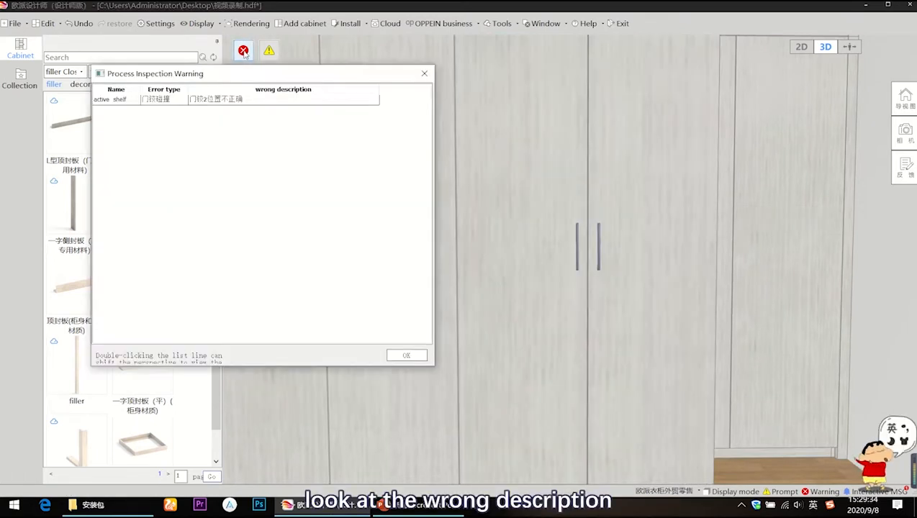
left_click(244, 101)
double_click(244, 100)
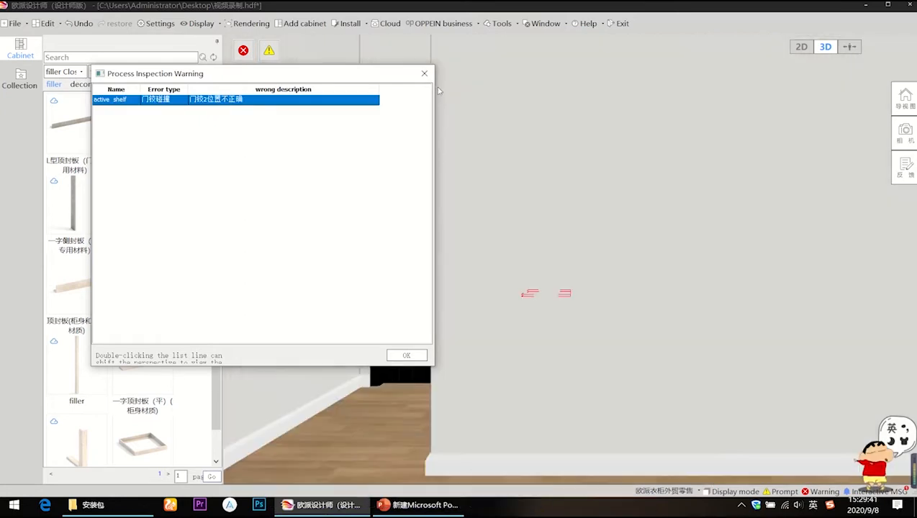
left_click(424, 73)
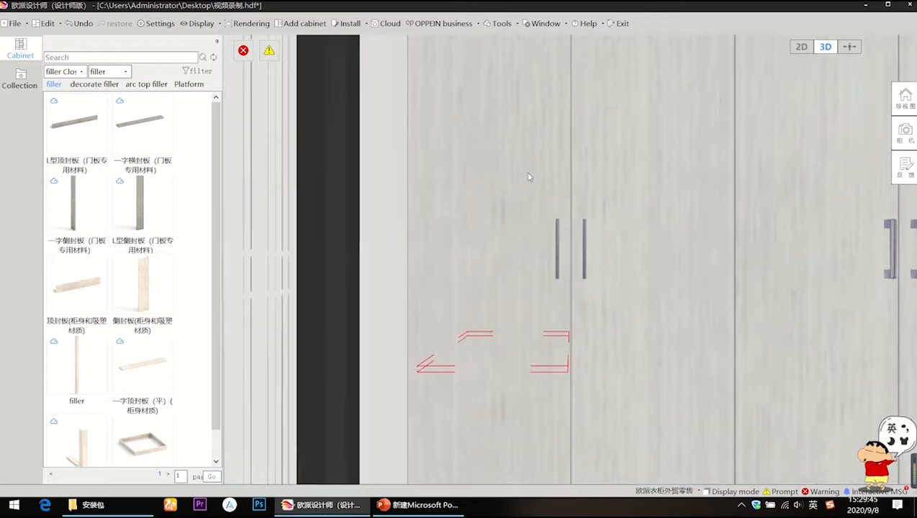
Set the hinge 2 position of the tall door in front of the flagged shelf to 上移60 (move up 60 mm)
left_click(528, 177)
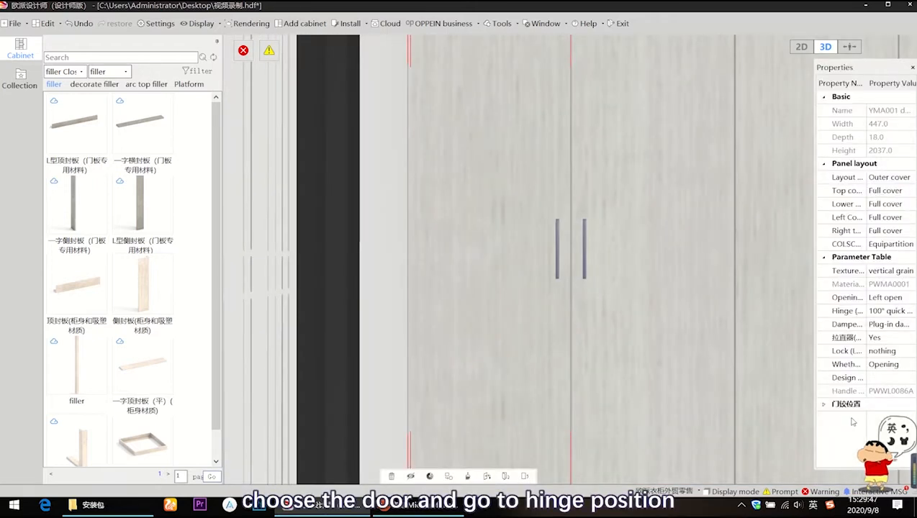
left_click(833, 405)
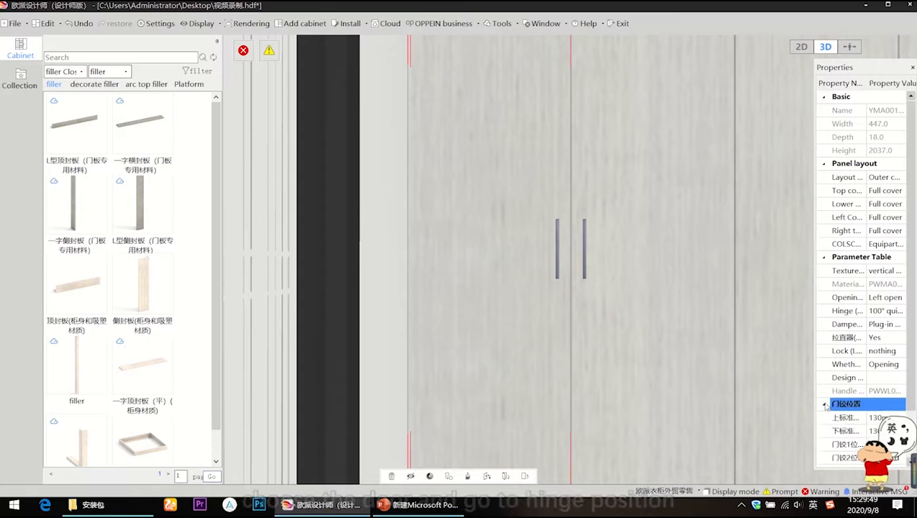
left_click(834, 405)
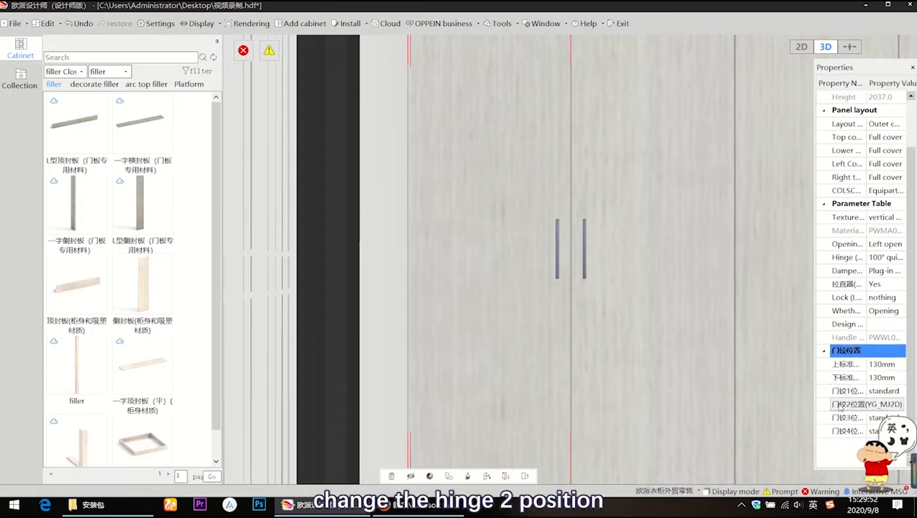
left_click(899, 405)
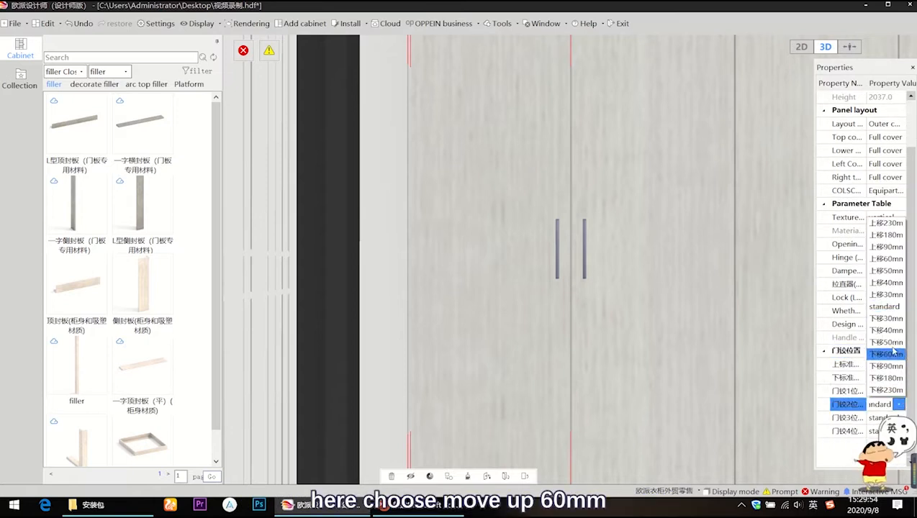
left_click(888, 260)
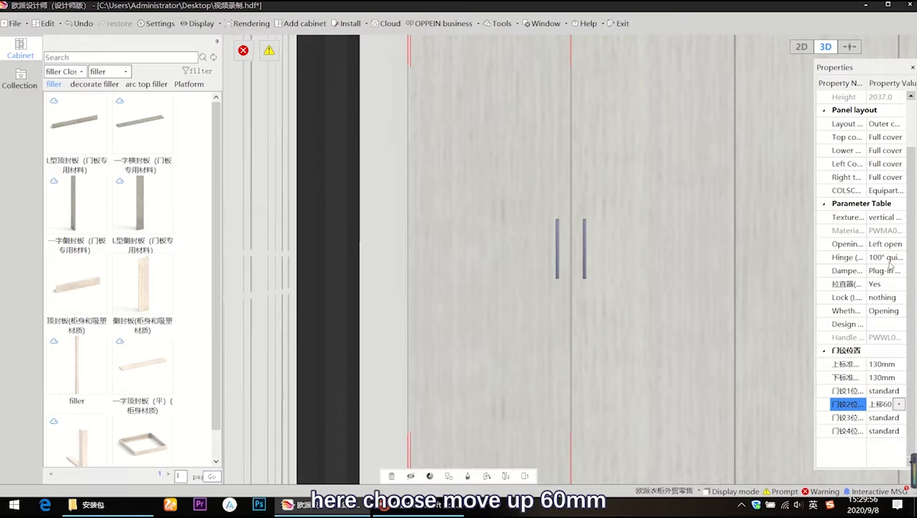
left_click(362, 124)
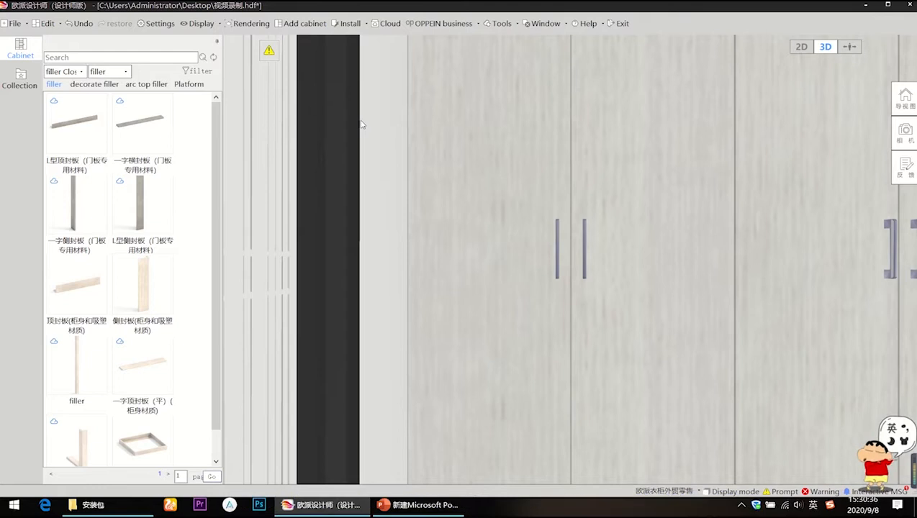
Set the height of the left top cabinet above the tall wardrobe cabinets to 550
scroll(476, 216, "up", 1)
middle_click_drag(477, 216, 458, 409)
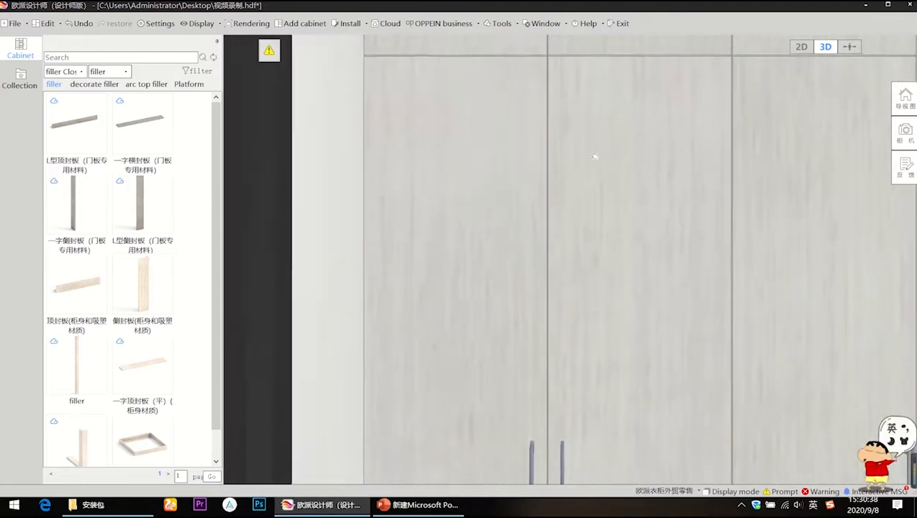
scroll(636, 111, "down", 2)
middle_click_drag(637, 112, 591, 426)
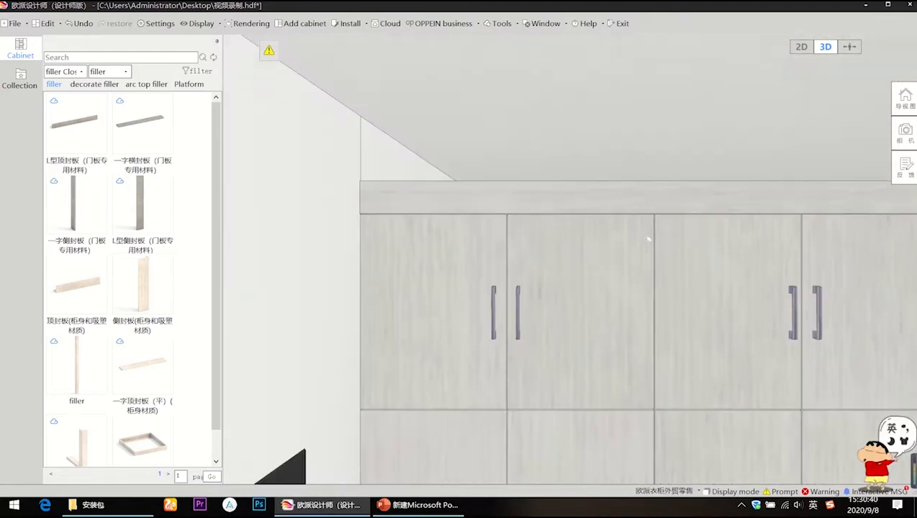
middle_click_drag(647, 239, 584, 199)
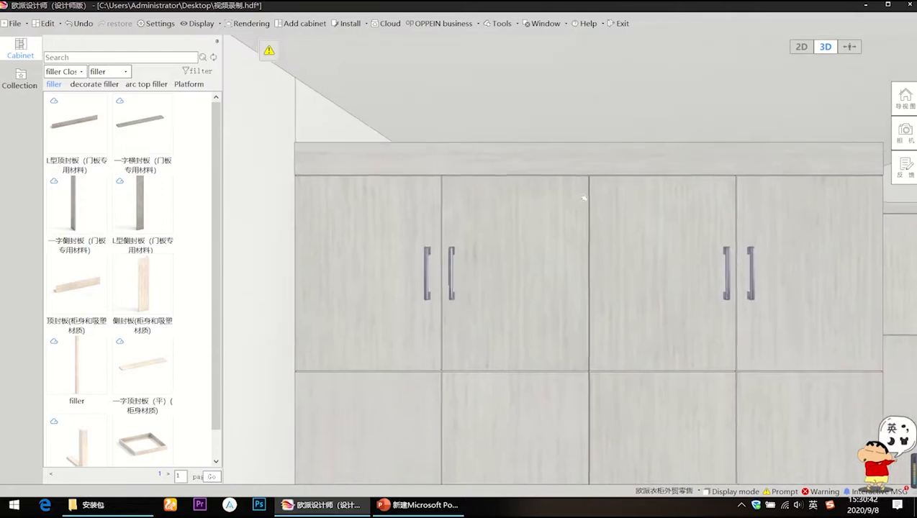
left_click(533, 208)
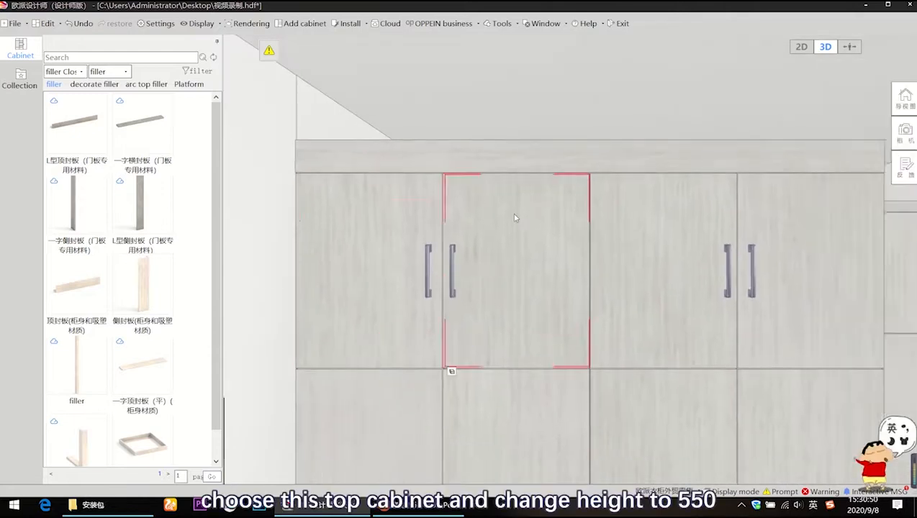
left_click(515, 217)
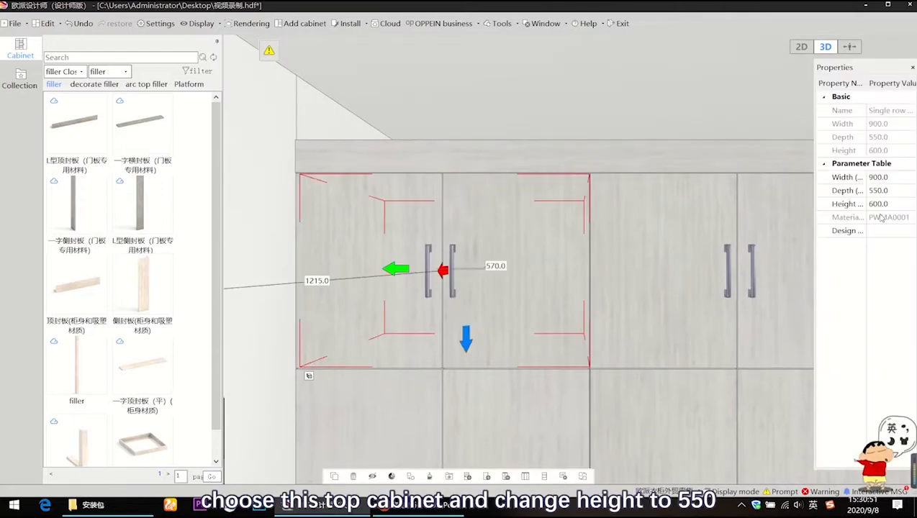
left_click(897, 203)
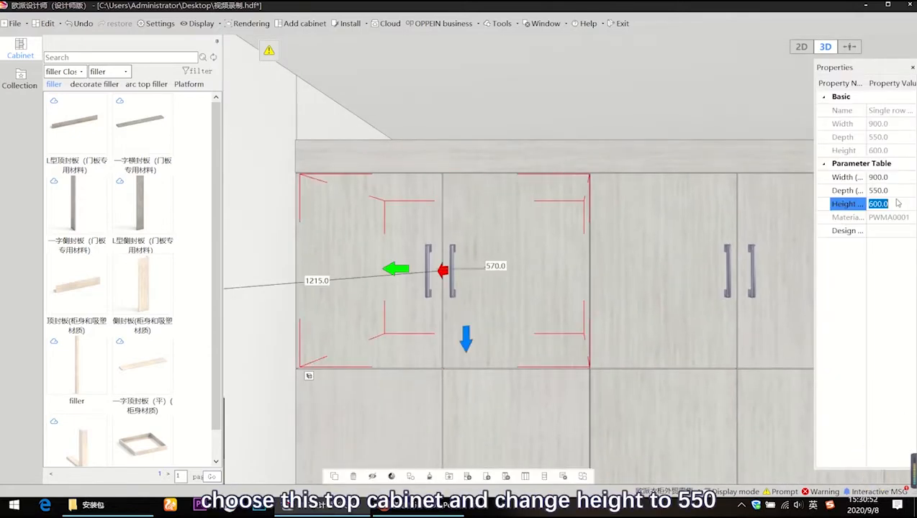
type("550.0")
key("Return")
Set the adjacent right top cabinet's height to 550 and delete the top filler above both cabinets
left_click(688, 232)
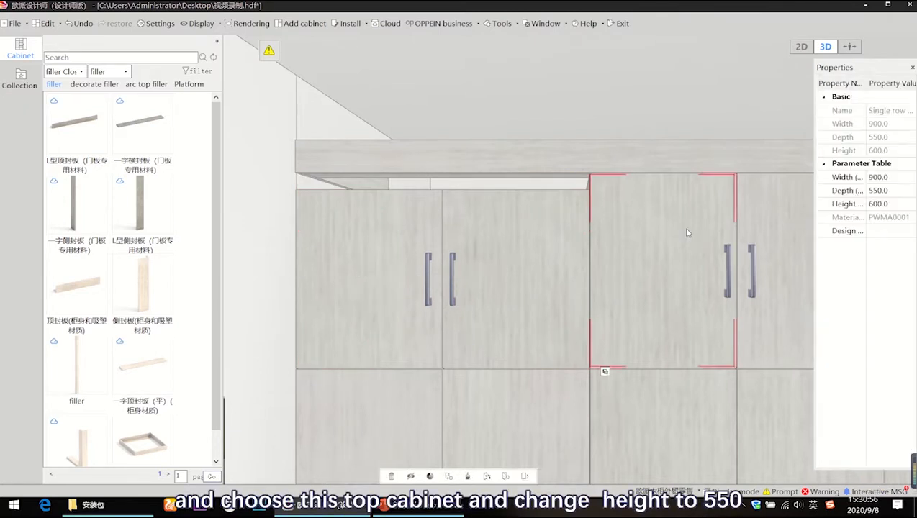
left_click(896, 204)
type("5")
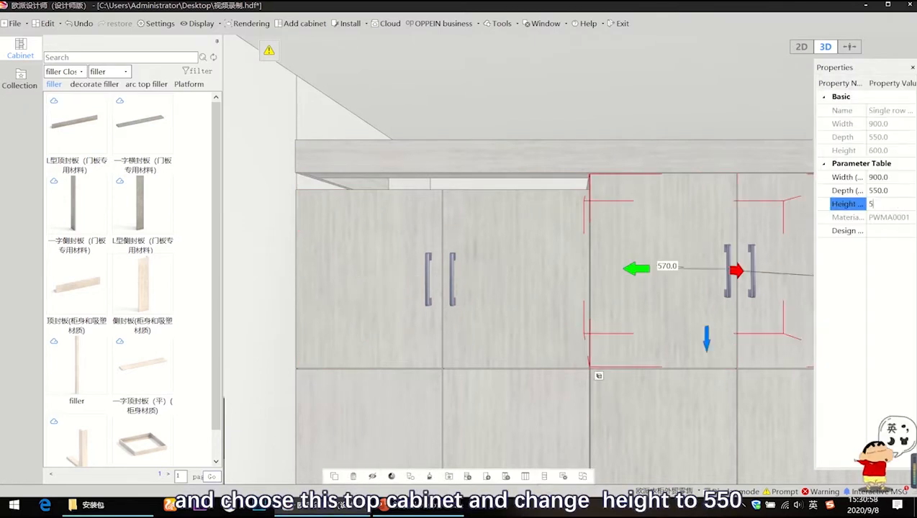
type("50")
key("Return")
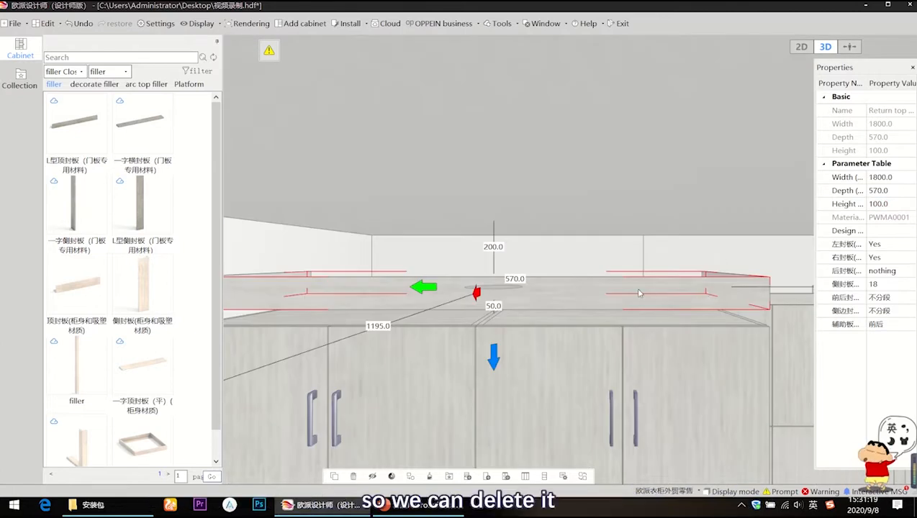
key("Delete")
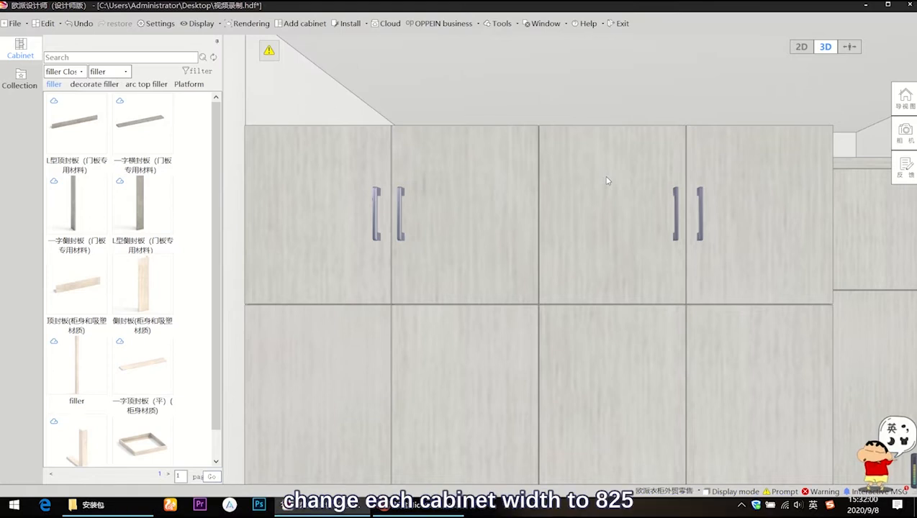
Set the left top cabinet's width to 825
left_click(430, 180)
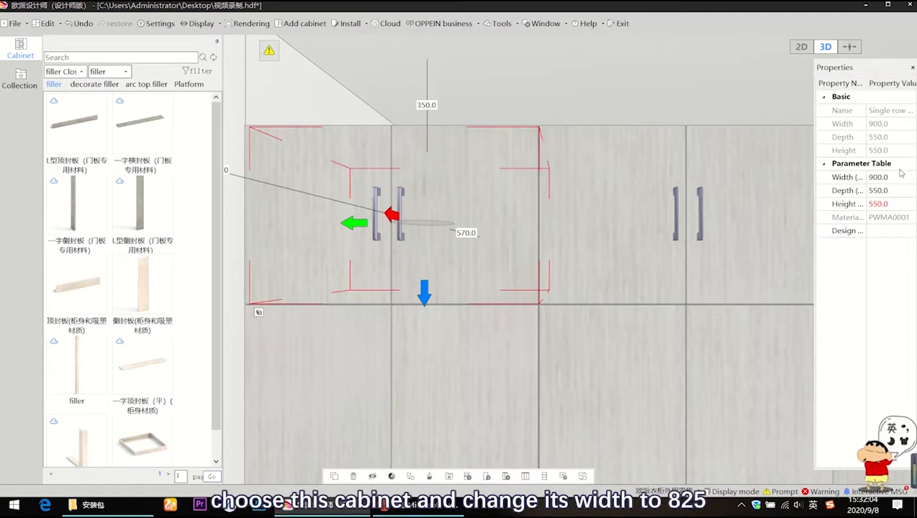
left_click(899, 176)
left_click(897, 176)
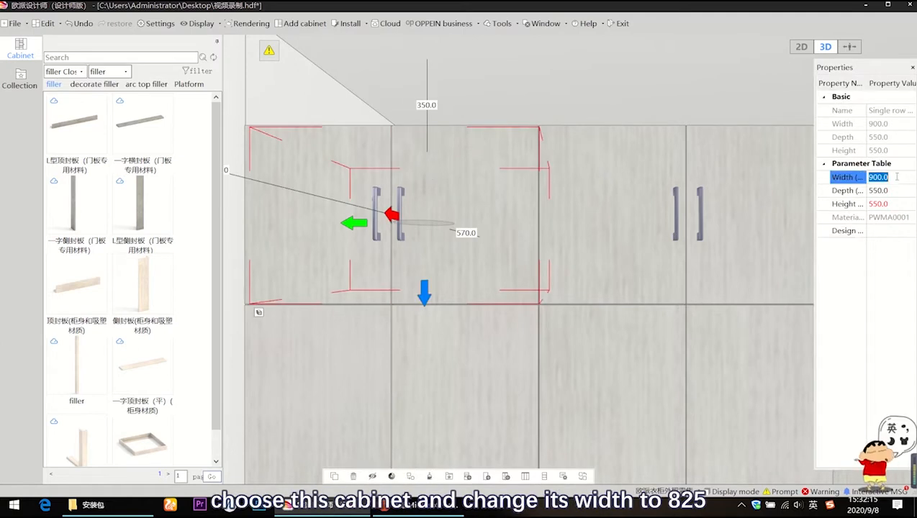
type("825")
key("Return")
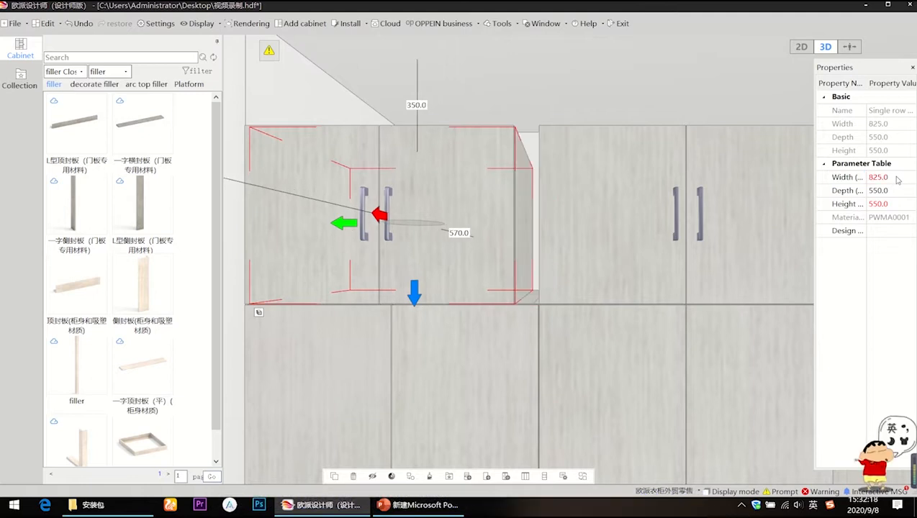
Set the right top cabinet's width to 825
left_click(608, 195)
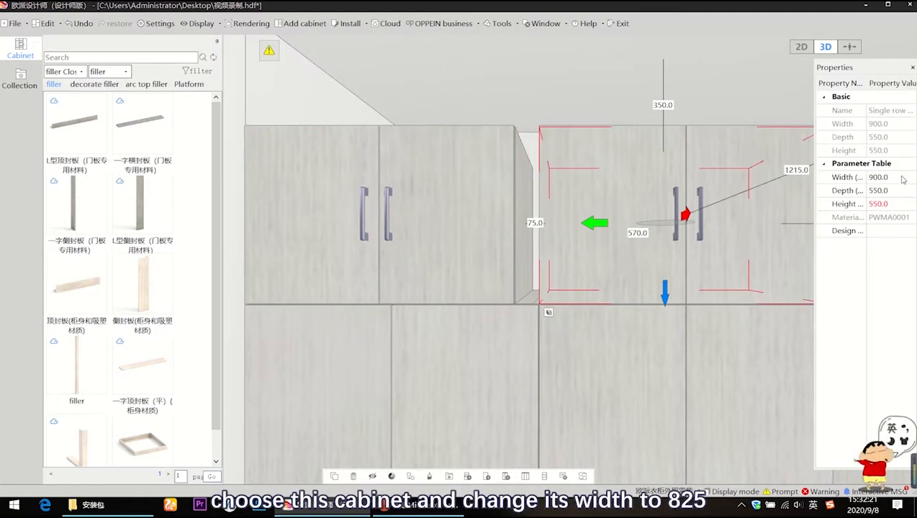
left_click(901, 177)
type("8")
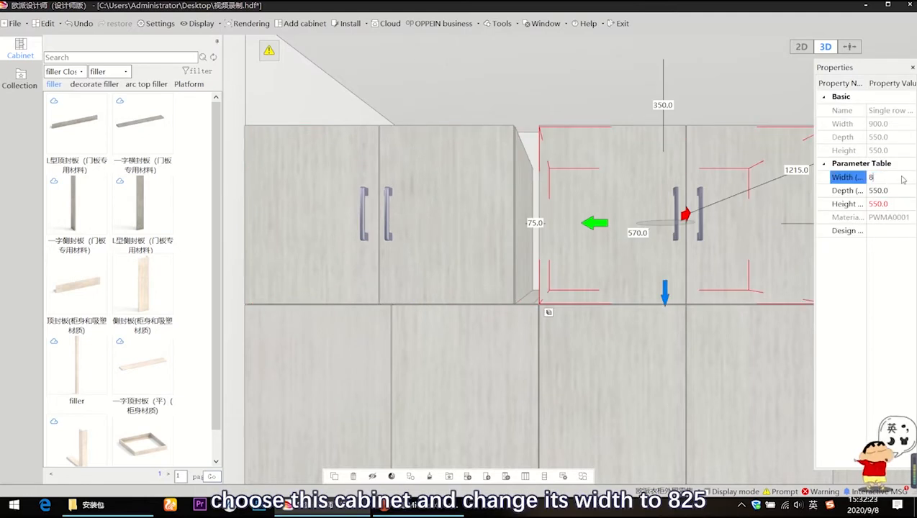
type("25")
key("Return")
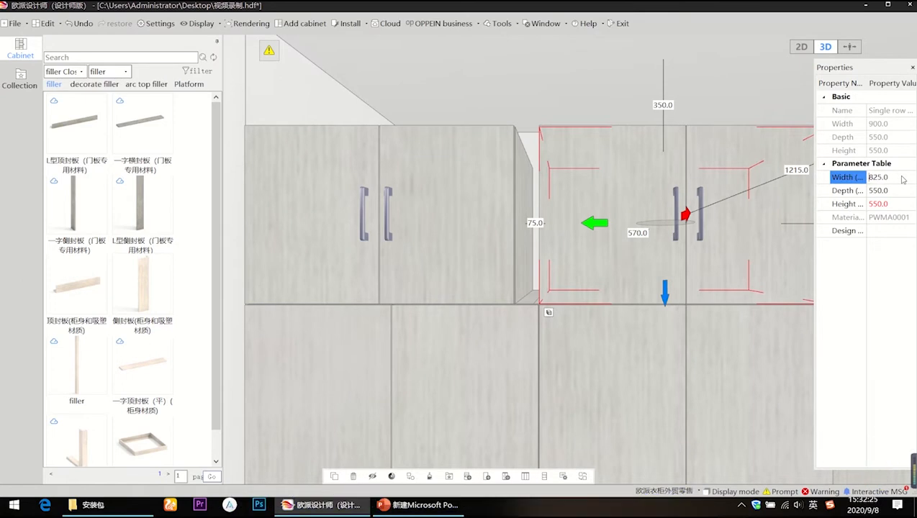
Set the width of the tall cabinet beneath the left top cabinet to 825
middle_click_drag(669, 285, 704, 267)
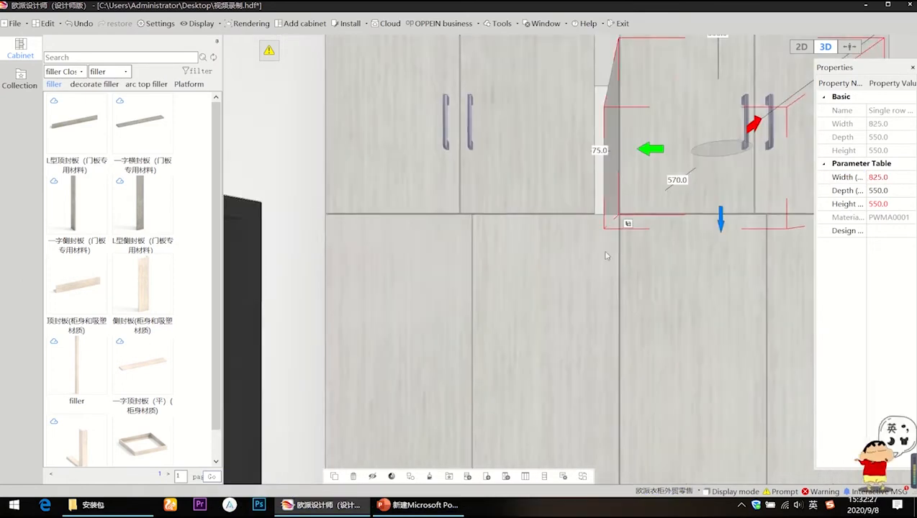
double_click(565, 249)
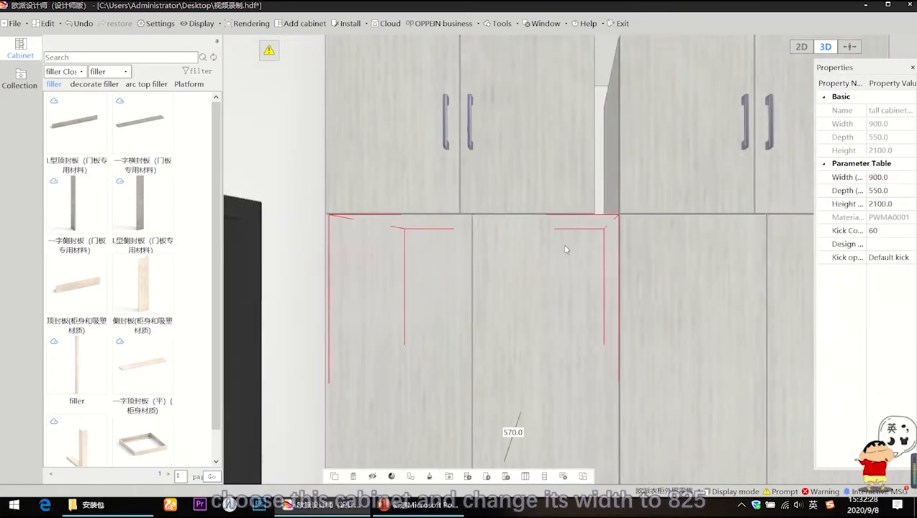
left_click(894, 178)
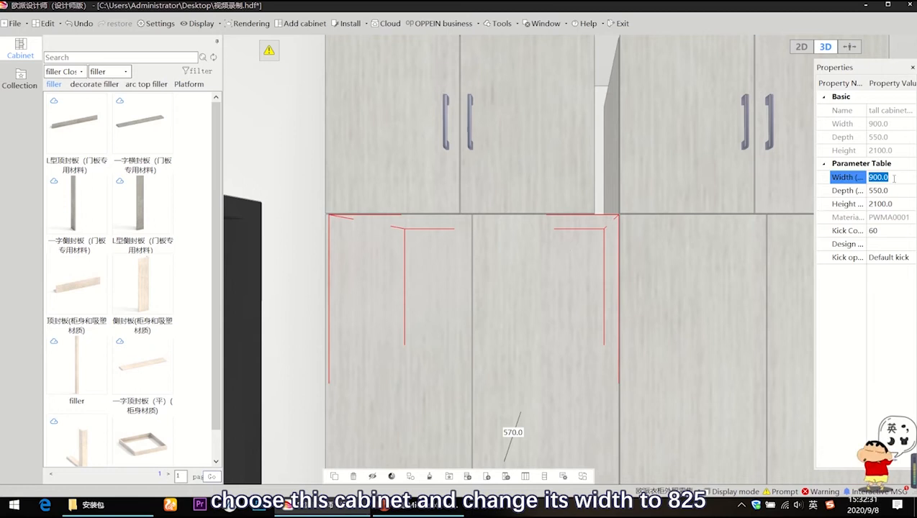
type("8")
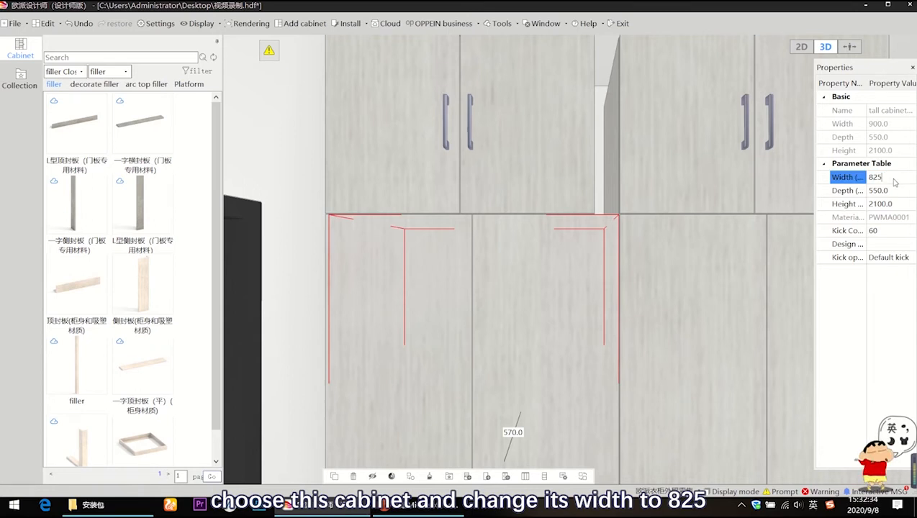
type("25")
key("Return")
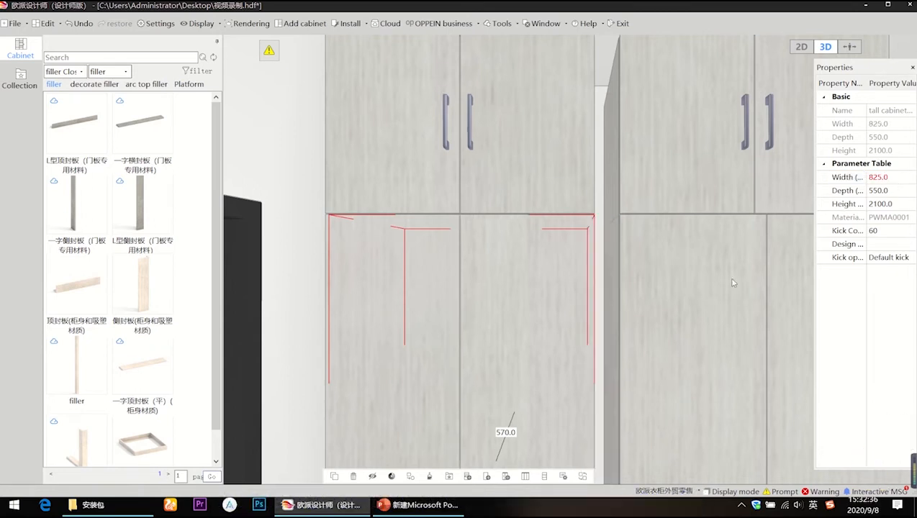
Set the width of the tall cabinet beneath the right top cabinet to 825
left_click(704, 278)
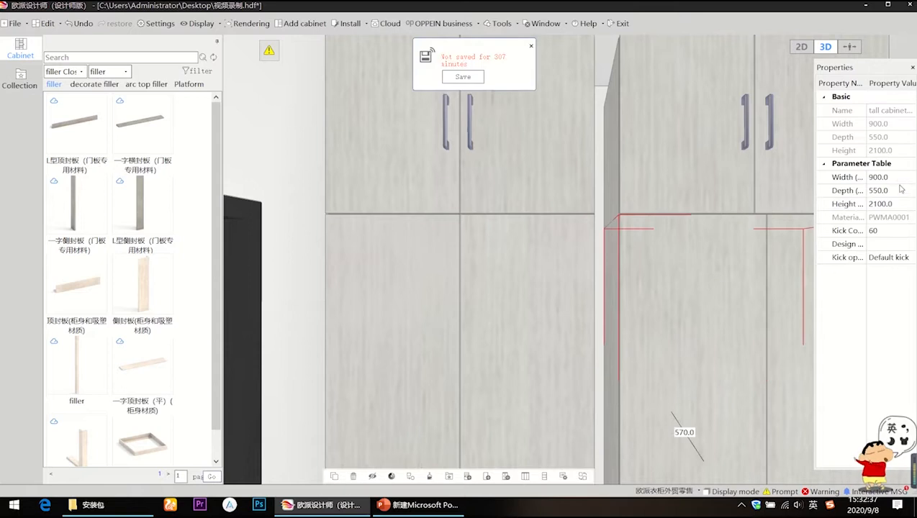
left_click(700, 267)
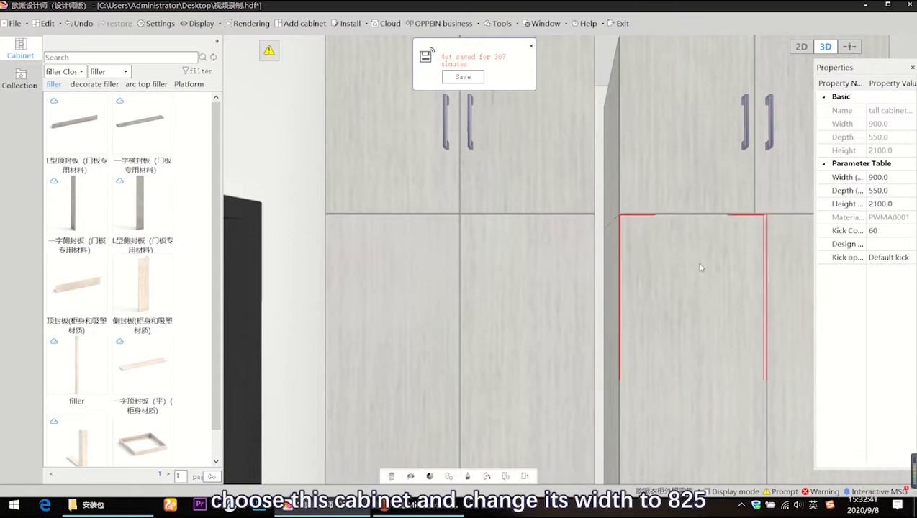
left_click(701, 267)
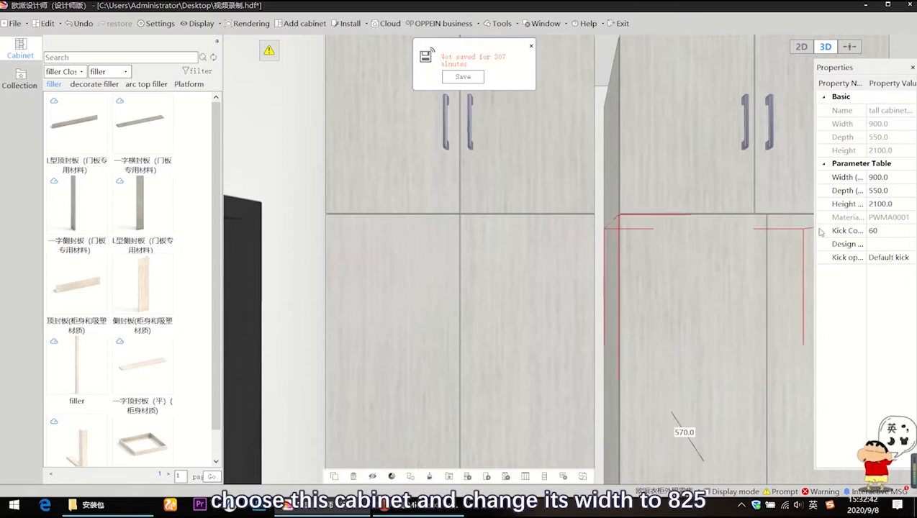
left_click(897, 177)
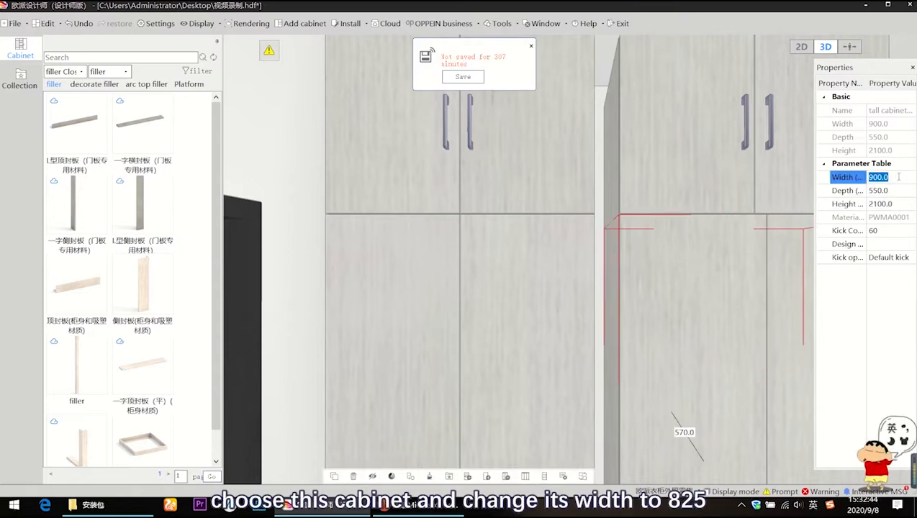
type("825")
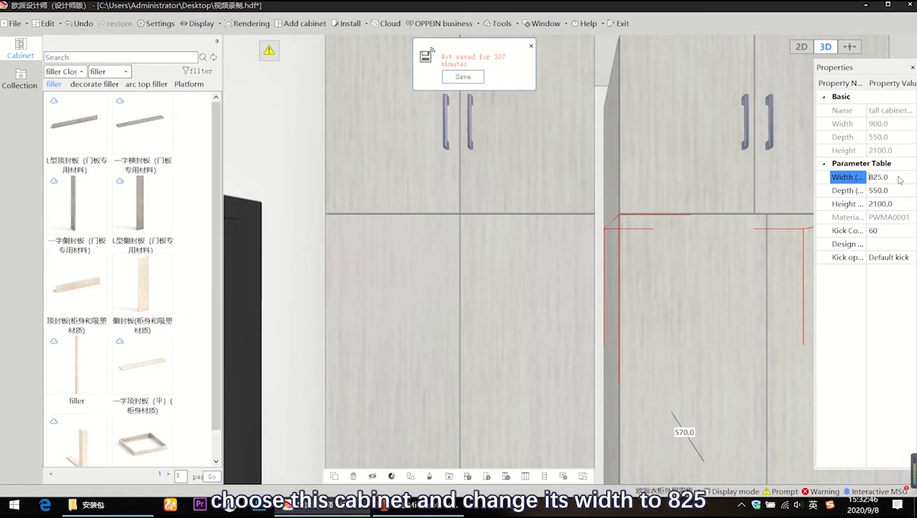
key("Return")
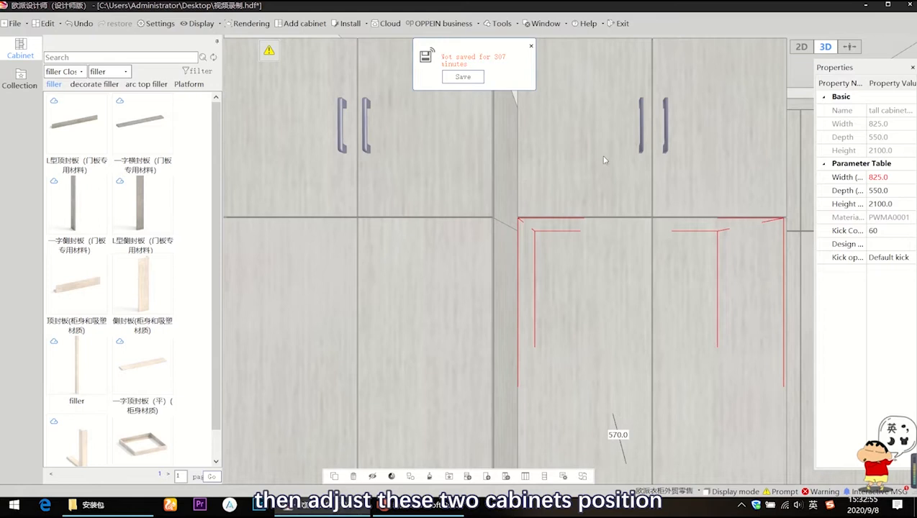
Move the right top cabinet and the tall cabinet beneath it sideways until both sit flush against the left pair
left_click(598, 159)
left_click(599, 159)
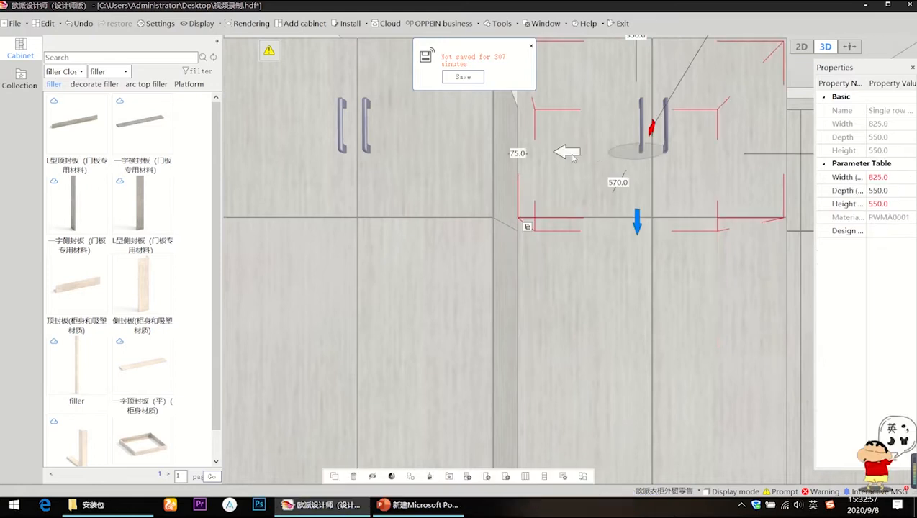
left_click(566, 152)
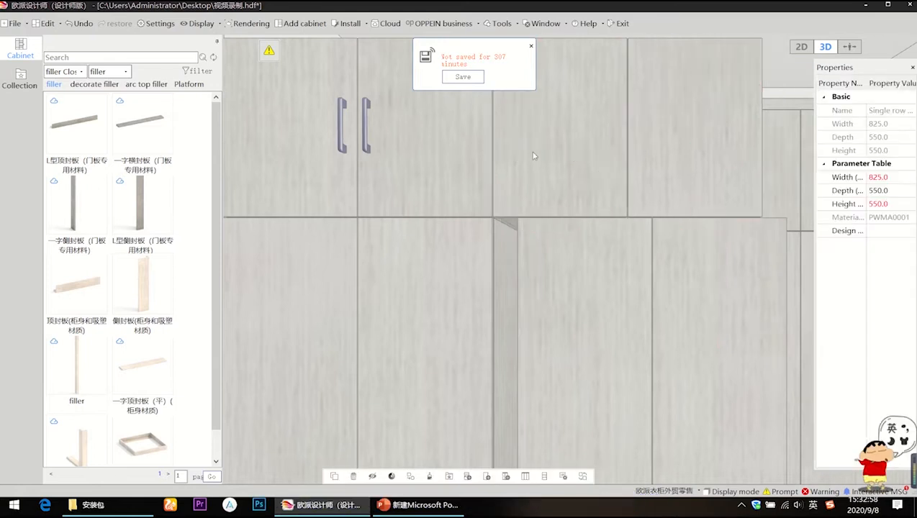
left_click(582, 271)
scroll(590, 304, "up", 3)
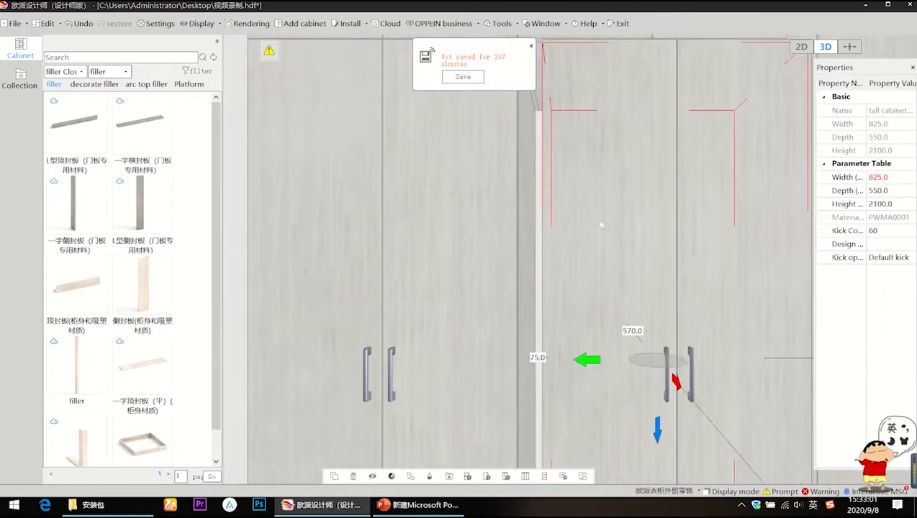
left_click(587, 359)
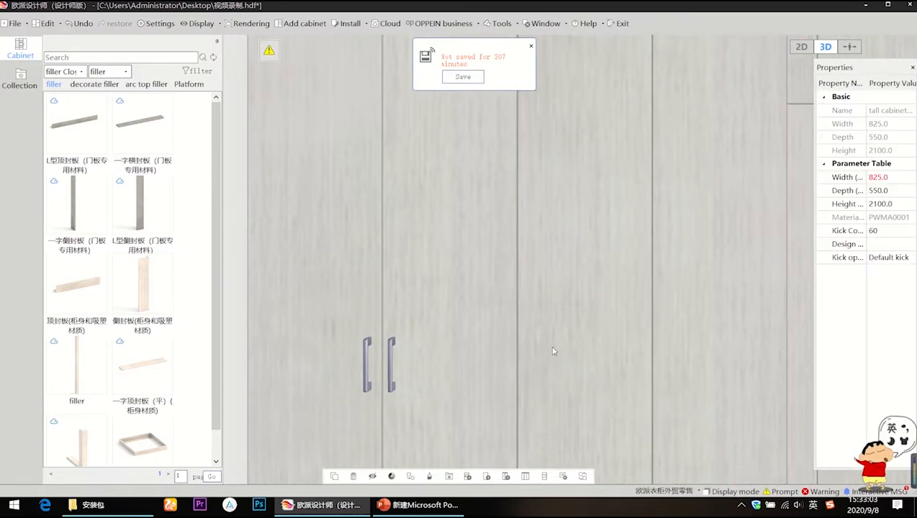
middle_click_drag(625, 377, 630, 436)
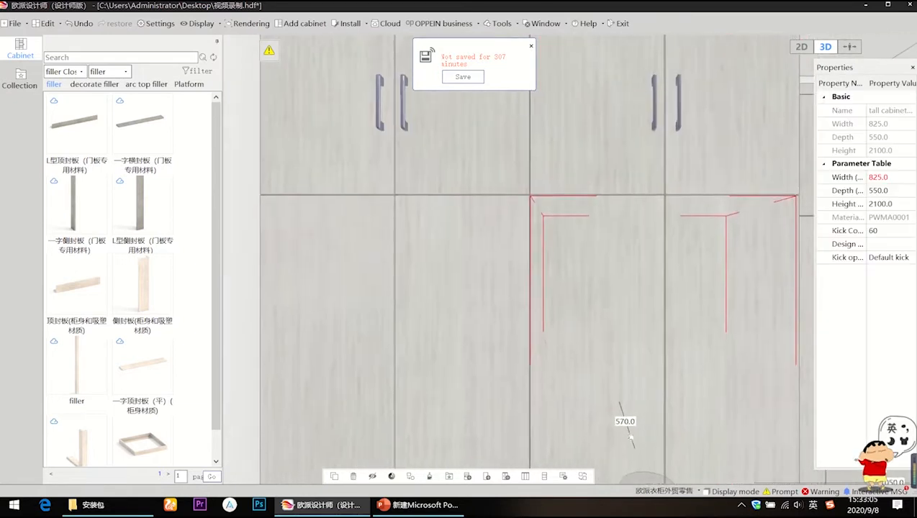
scroll(598, 347, "down", 2)
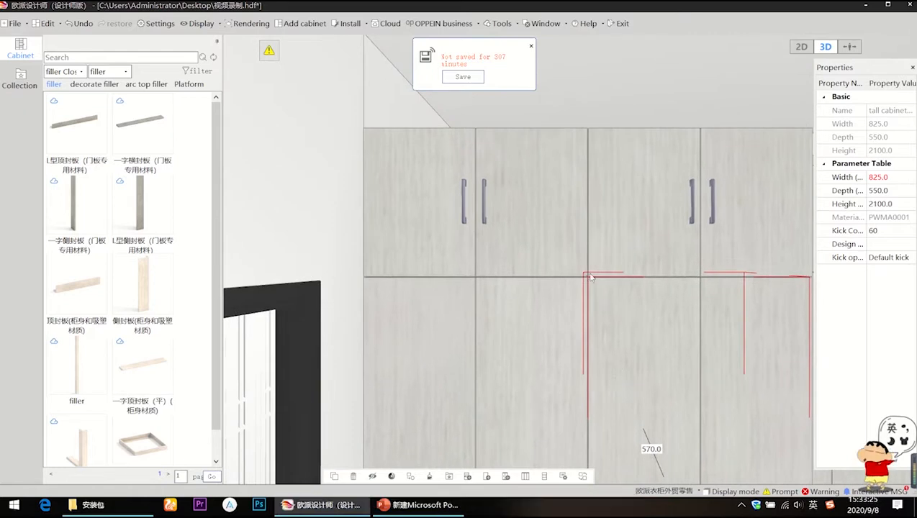
Select the two top cabinets and two tall cabinets together and group them into one combined cabinet
left_click(536, 201)
left_click(533, 199)
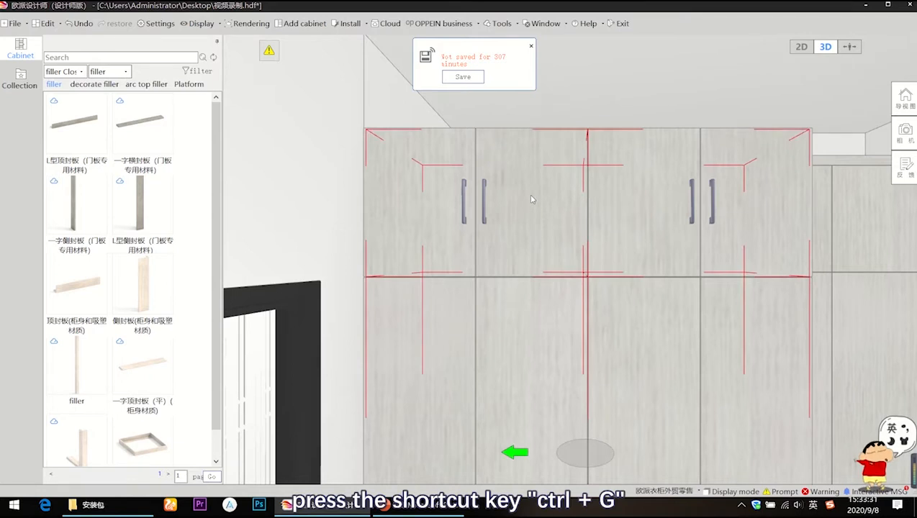
key("ctrl+g")
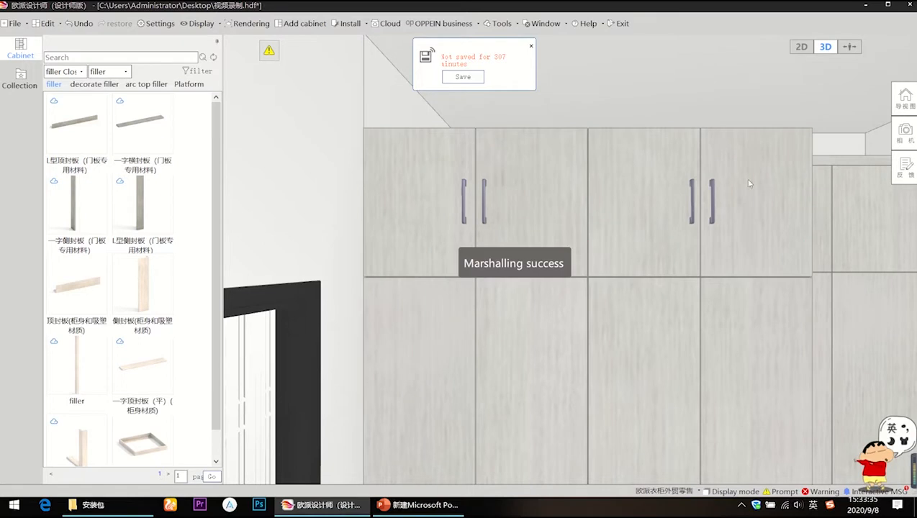
In the 2D plan, move the combined cabinet against the cloakroom's back wall beside the existing cabinet, 50 from the side wall
left_click(802, 46)
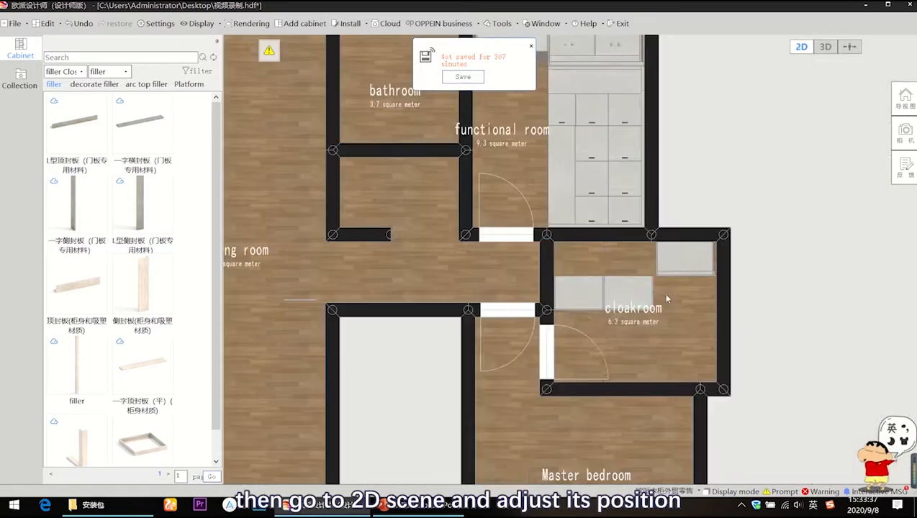
left_click(616, 293)
left_click(606, 324)
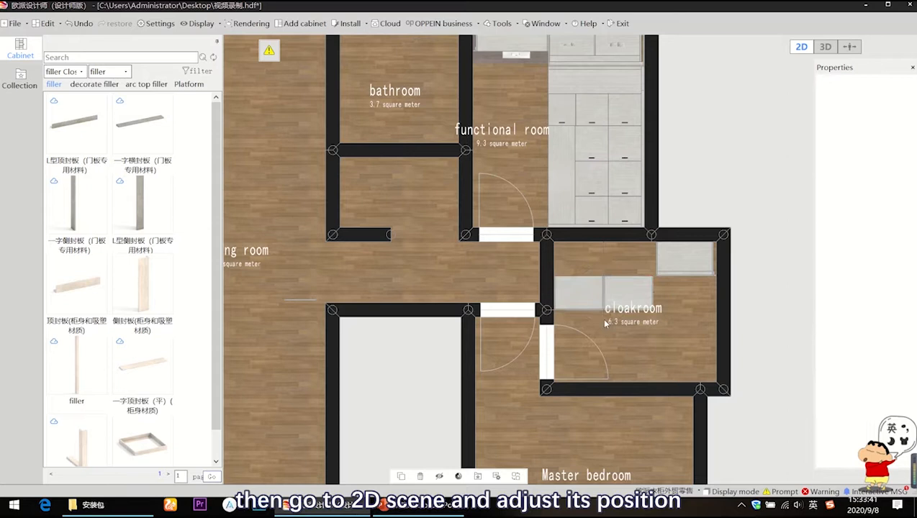
left_click_drag(604, 320, 603, 321)
left_click_drag(538, 260, 549, 260)
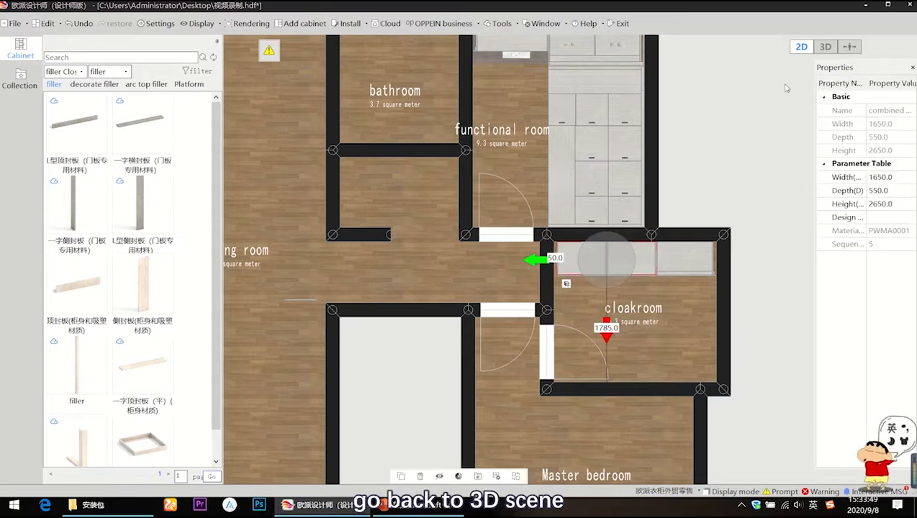
Return to the 3D scene and place the side filler 侧封板(柜身和吸塑材质) in the gap beside the combined cabinet's left edge
left_click(826, 47)
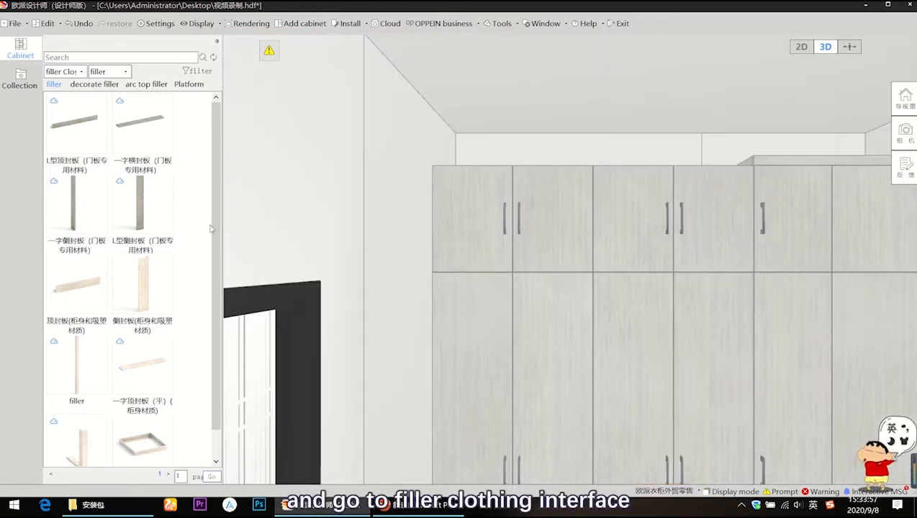
left_click_drag(216, 279, 216, 308)
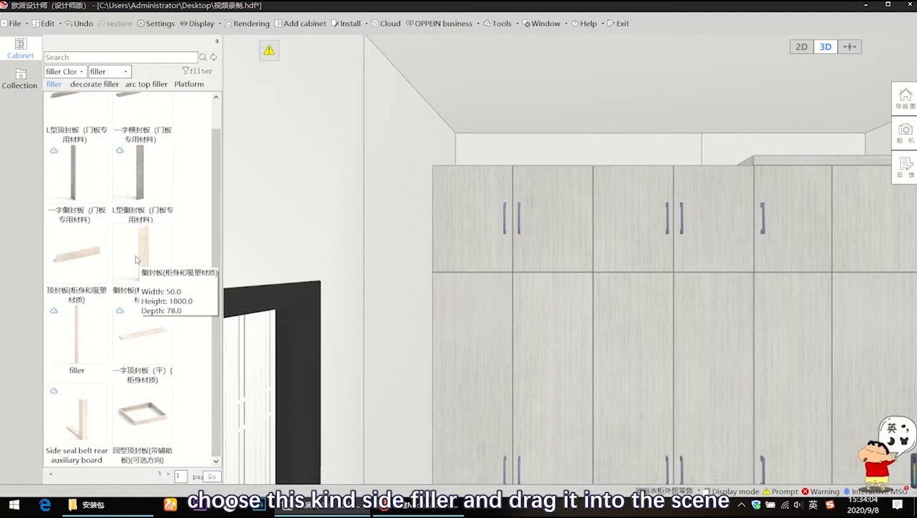
left_click_drag(135, 260, 433, 462)
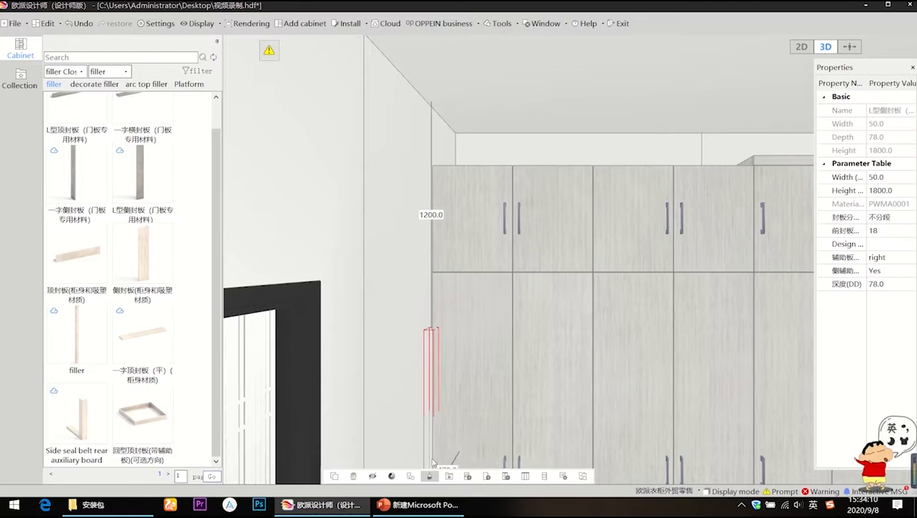
Set the side filler's height to 2650
mouse_move(518, 253)
middle_mouse_down()
mouse_move(516, 242)
mouse_move(515, 257)
middle_mouse_up()
left_click(899, 190)
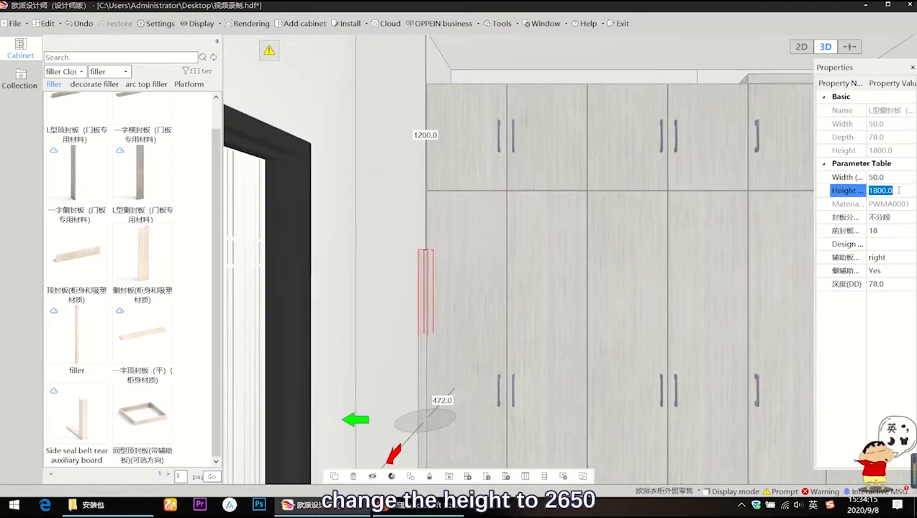
type("2650")
key("Return")
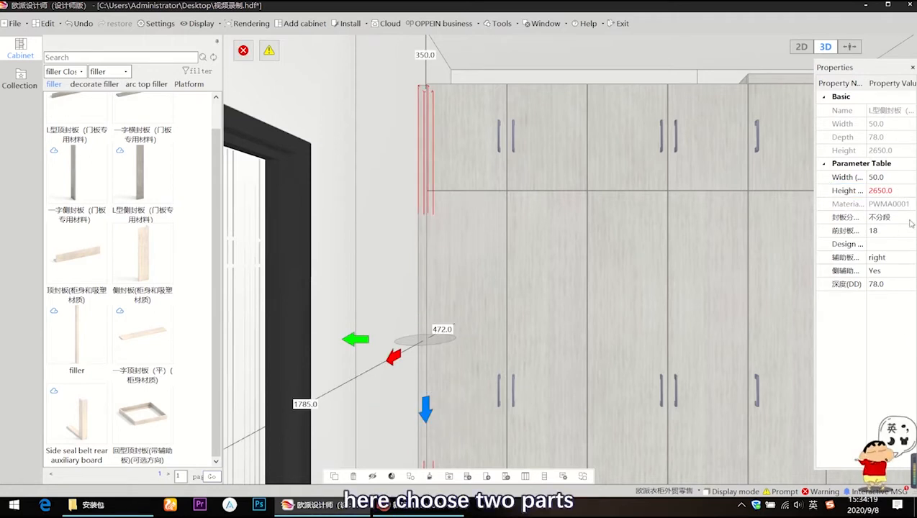
Split the side filler into two segments (分两段) with a lower height of 2100, and shift it toward the cabinet fronts
left_click(909, 219)
left_click(896, 230)
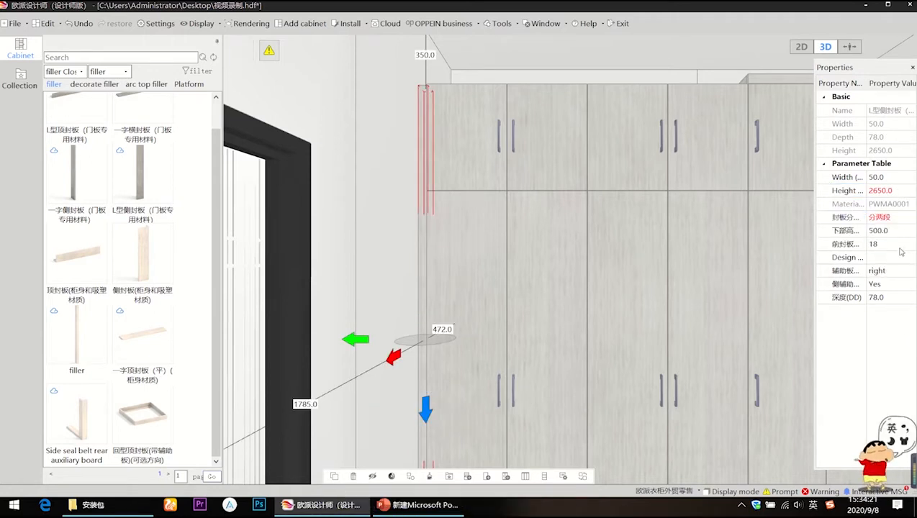
left_click(895, 236)
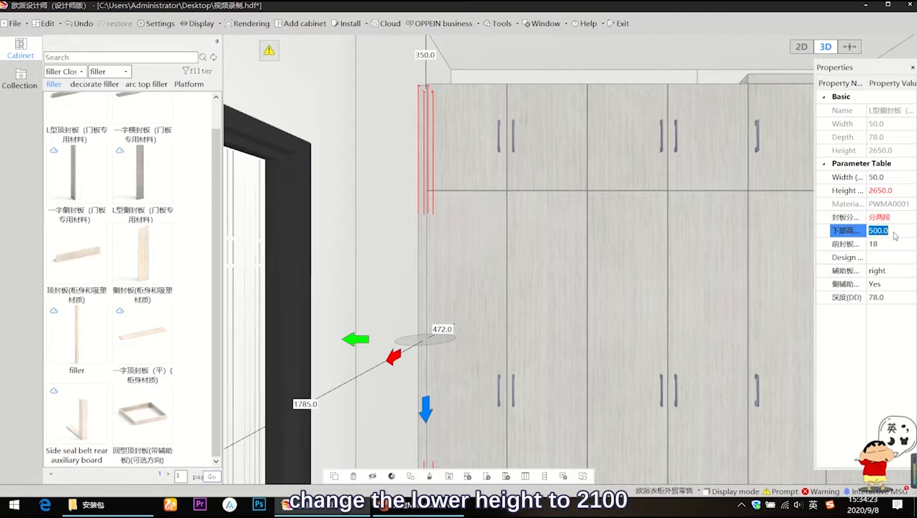
type("210")
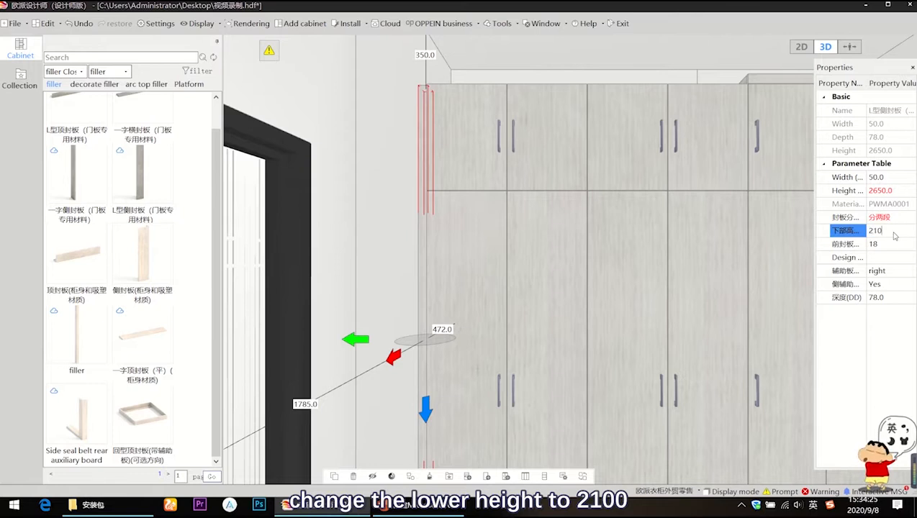
type("0")
key("Return")
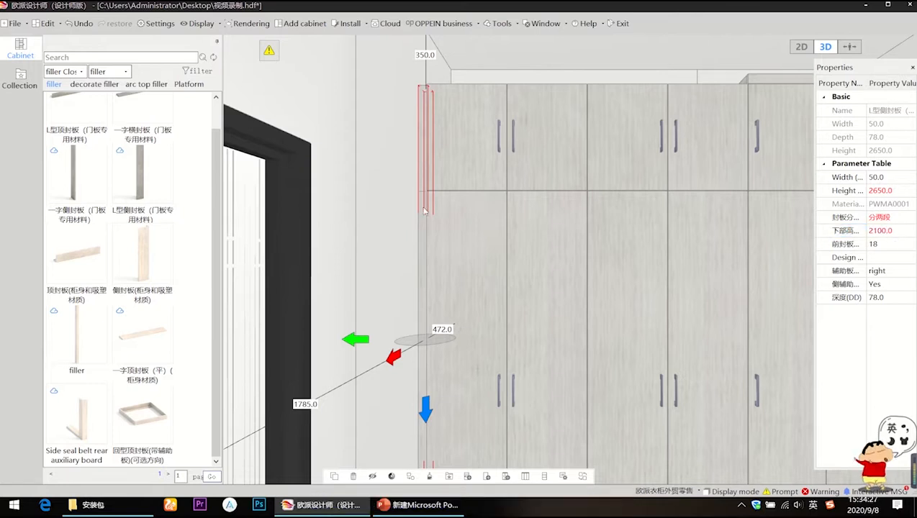
left_click_drag(428, 406, 431, 395)
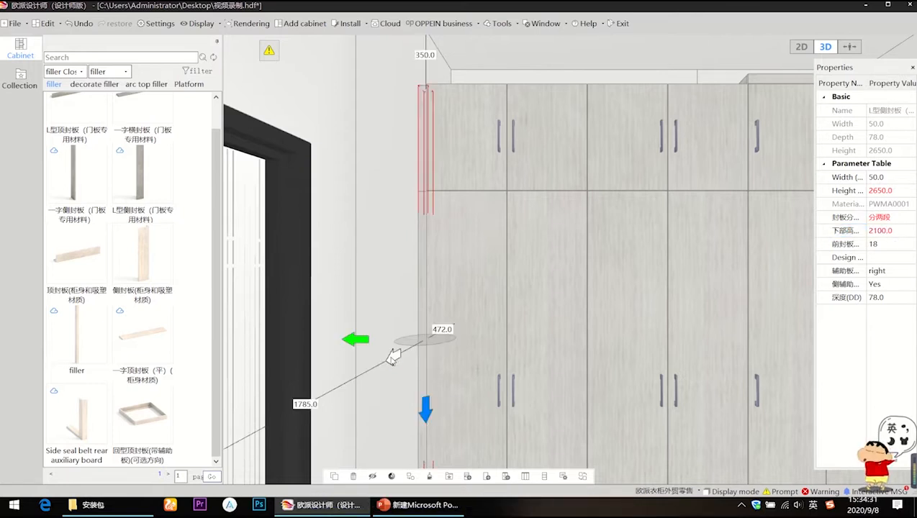
left_click_drag(394, 358, 388, 362)
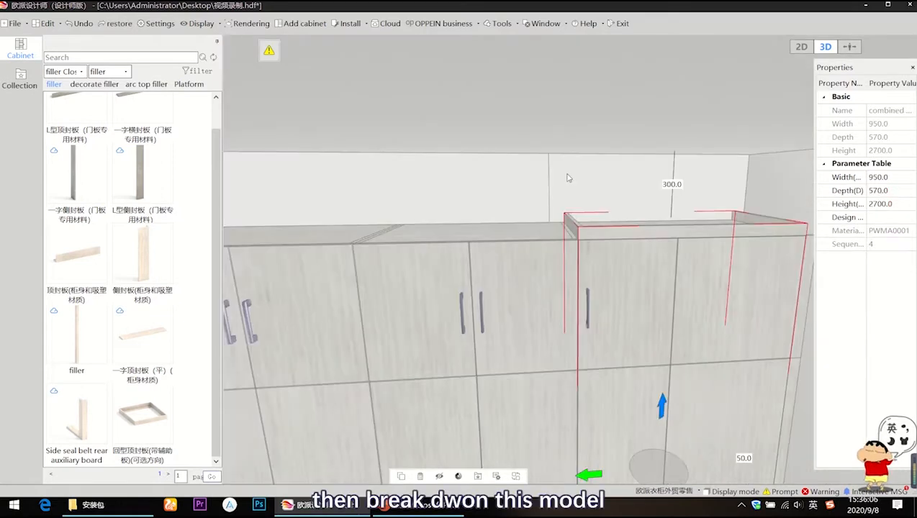
Ungroup the 950-wide combined cabinet and replace its circle top filler with the plain top filler from the resource library
key("ctrl+shift+g")
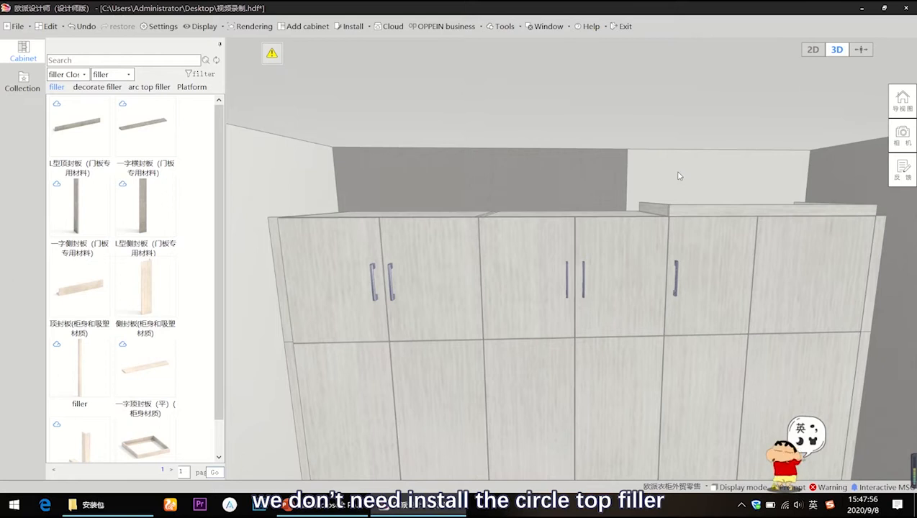
left_click(702, 210)
right_click(702, 210)
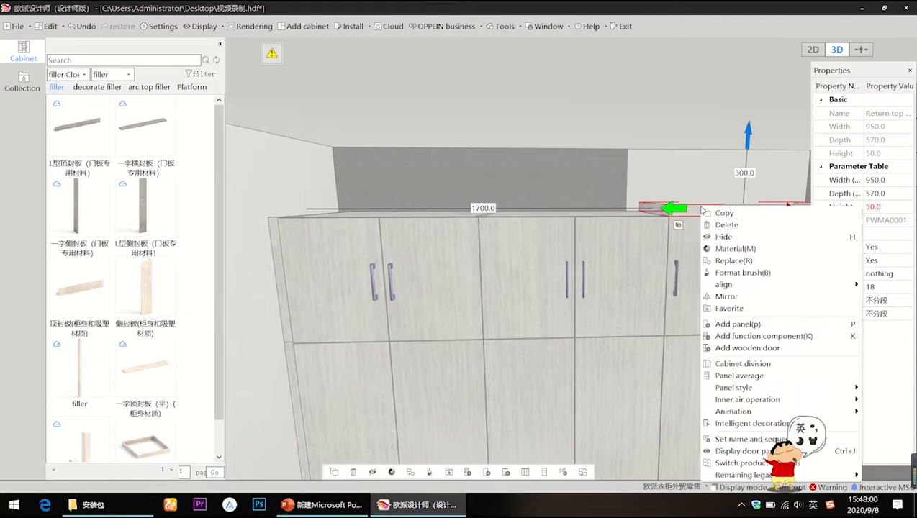
left_click(733, 260)
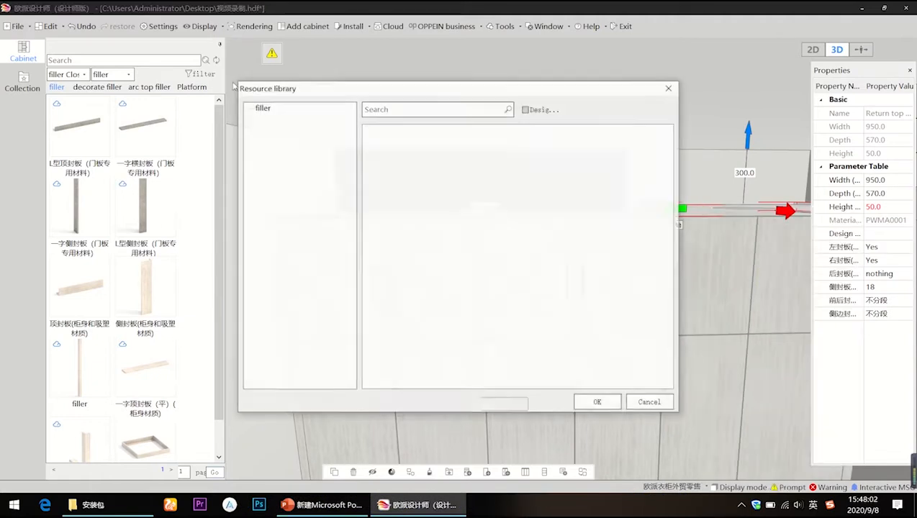
left_click(262, 109)
double_click(397, 157)
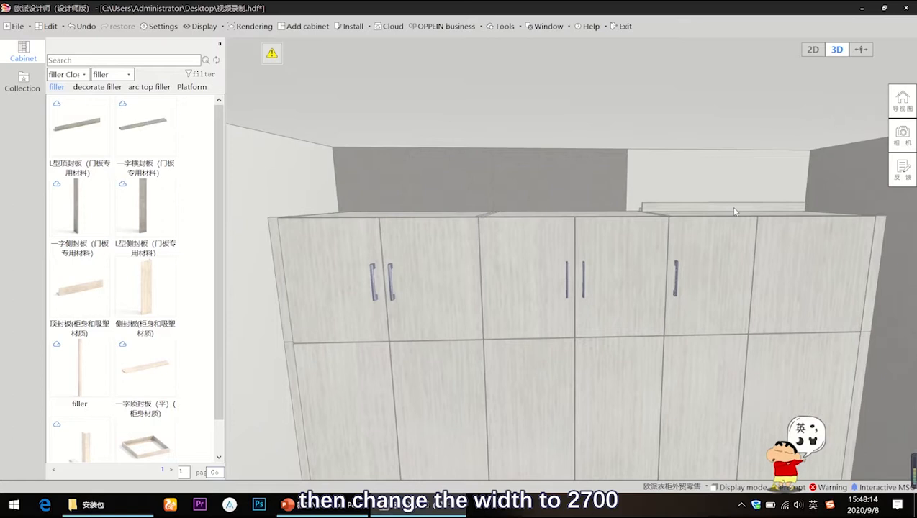
Set the top filler's width to 2700, centre it along the cabinet row and align it flush with the cabinet fronts
left_click(651, 216)
left_click(905, 178)
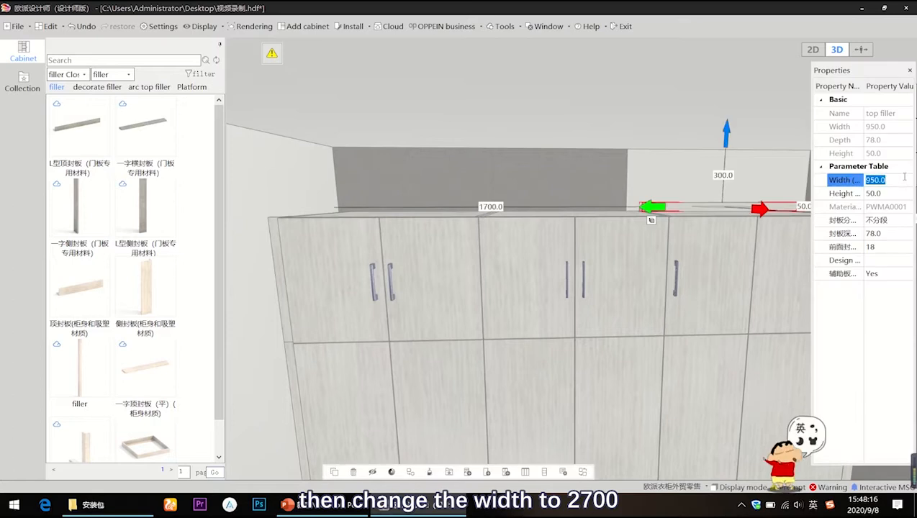
type("270")
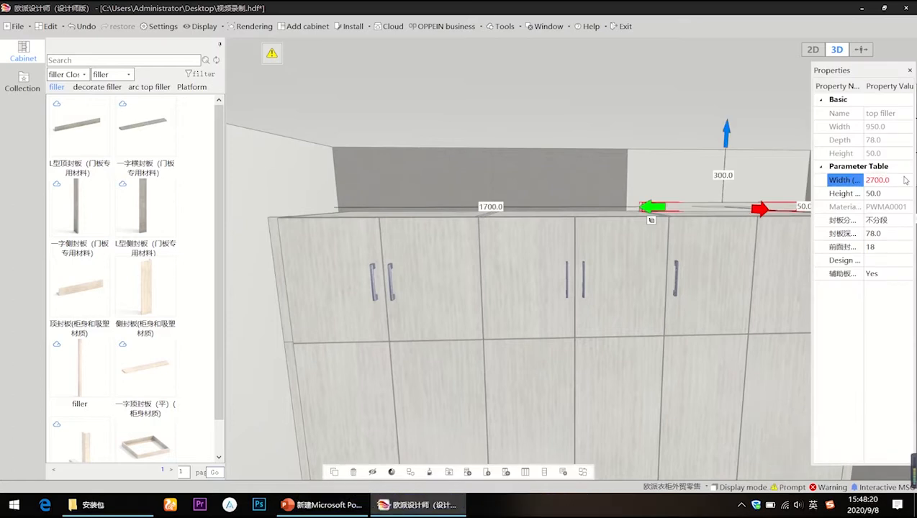
left_click_drag(707, 210, 586, 214)
left_click(606, 214)
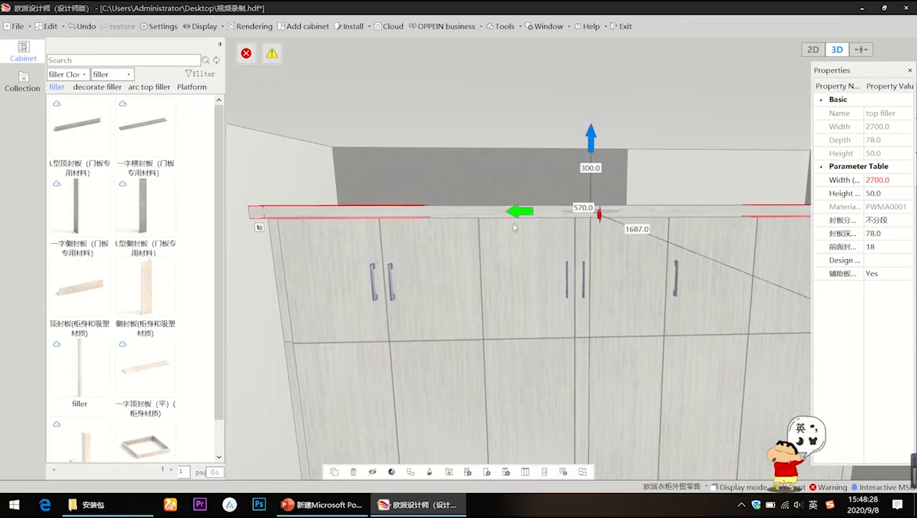
middle_click_drag(508, 238, 640, 280)
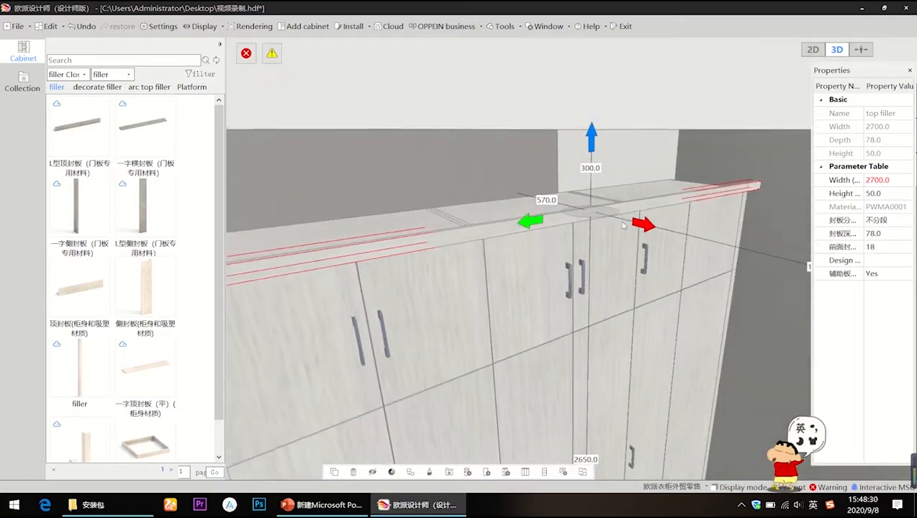
left_click_drag(635, 222, 625, 217)
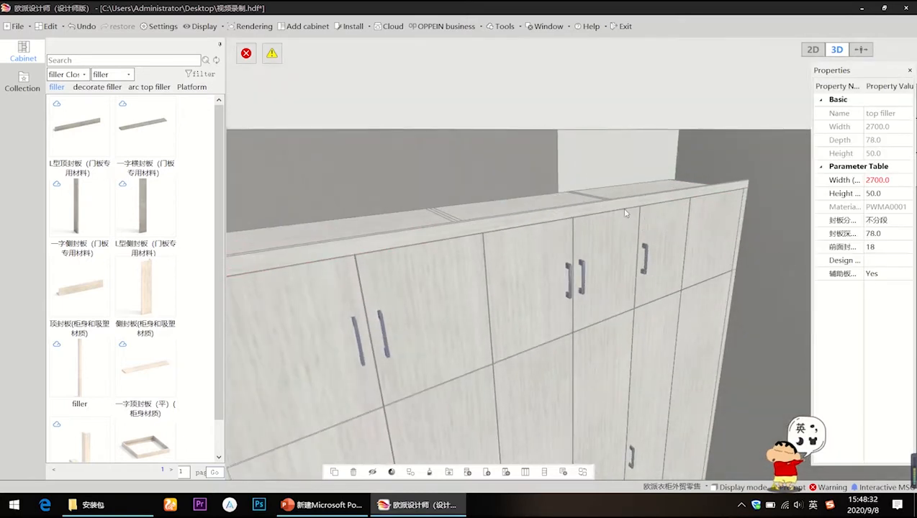
Split the top filler into two segments (分两段) with a left segment length of 1700
left_click(626, 213)
left_click(905, 219)
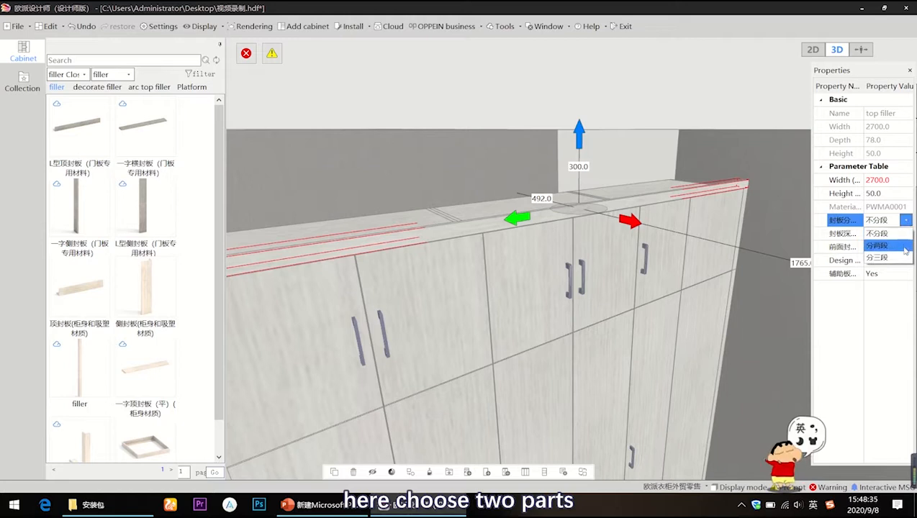
left_click(905, 248)
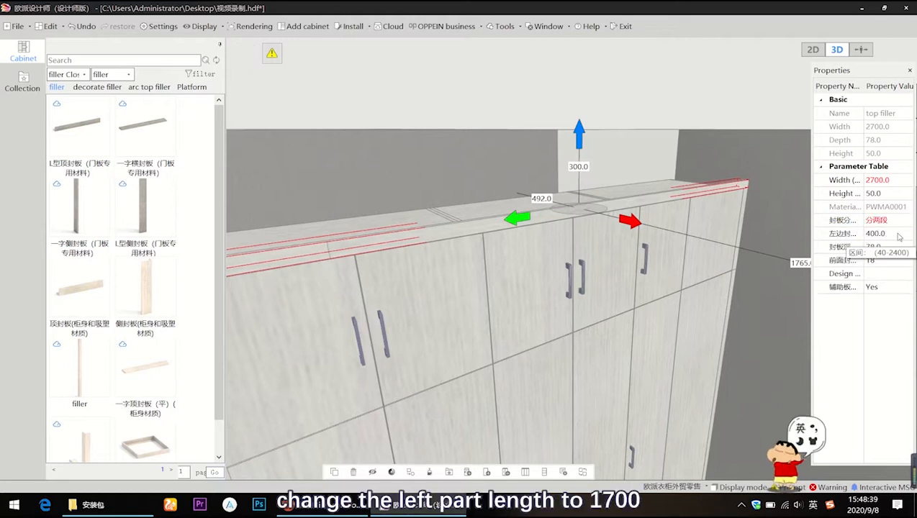
left_click(894, 233)
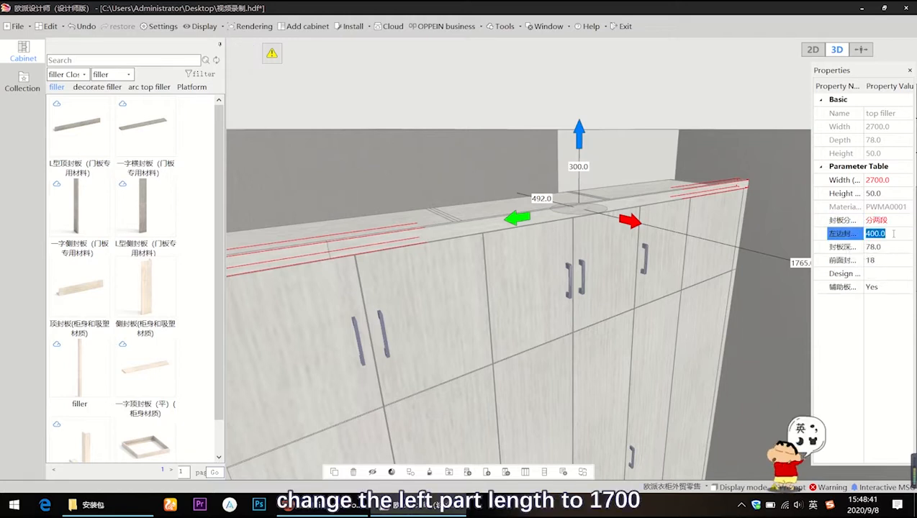
type("1700")
key("Return")
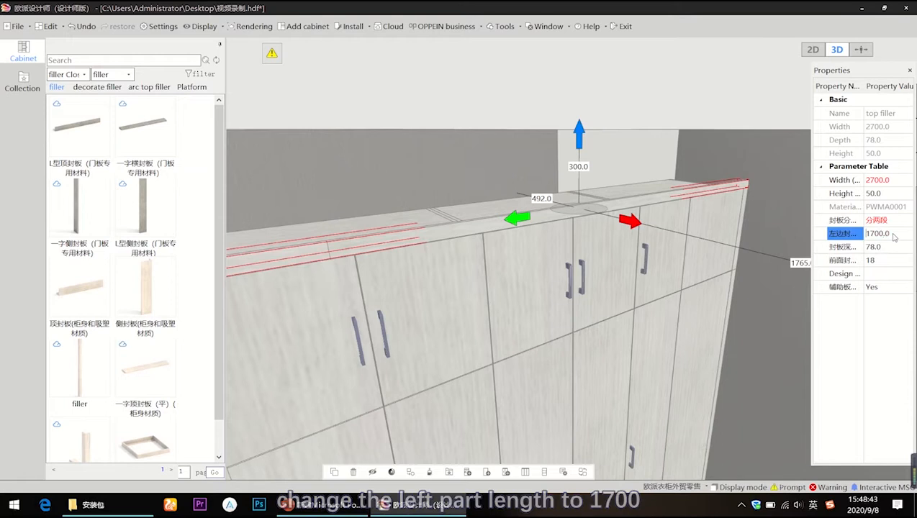
left_click(626, 163)
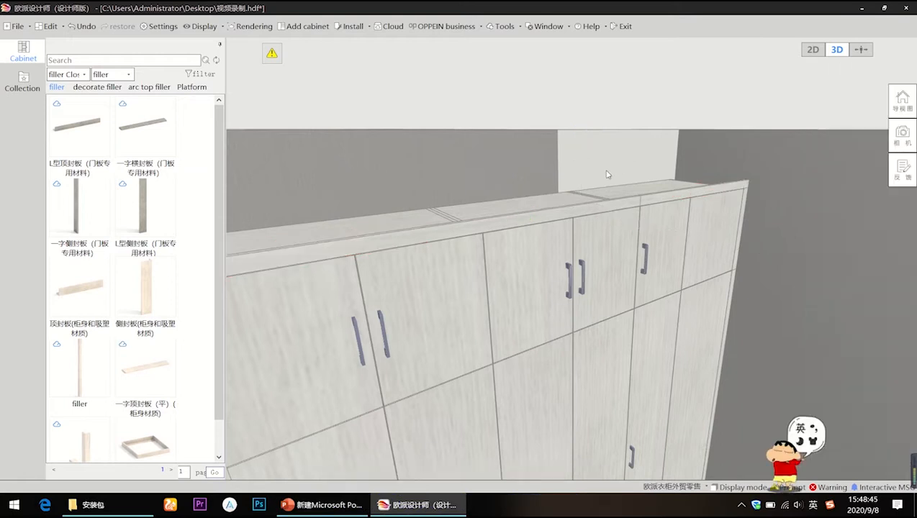
Regroup the 950-wide cabinet and place a copy of it against the opposite wall, near the room corner
left_click_drag(608, 172, 555, 128)
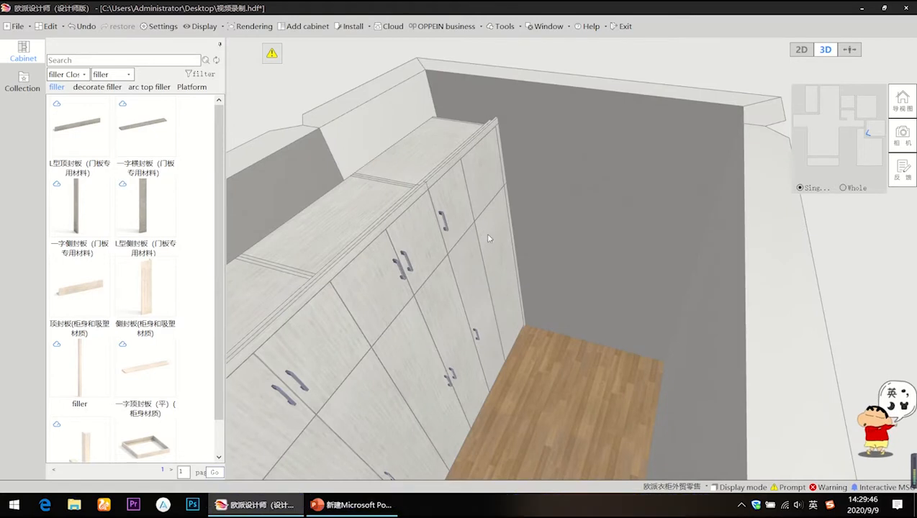
left_click(461, 210)
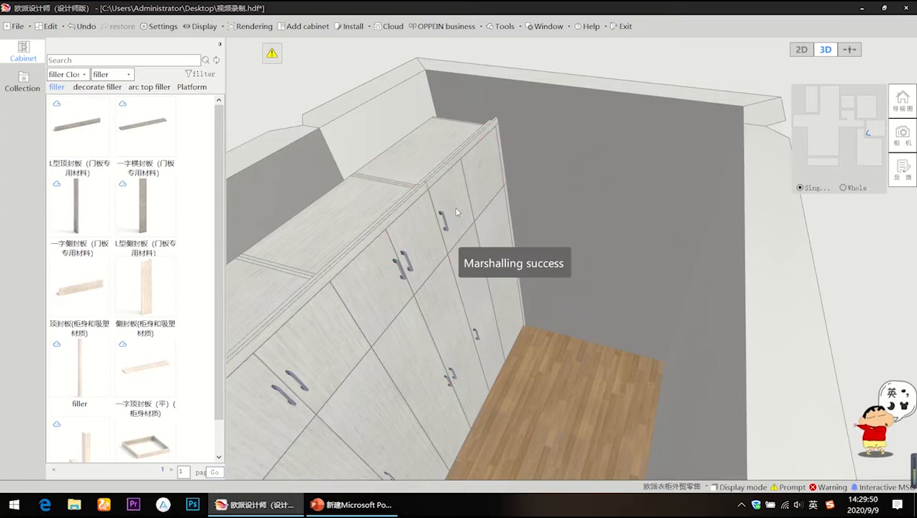
left_click(460, 206)
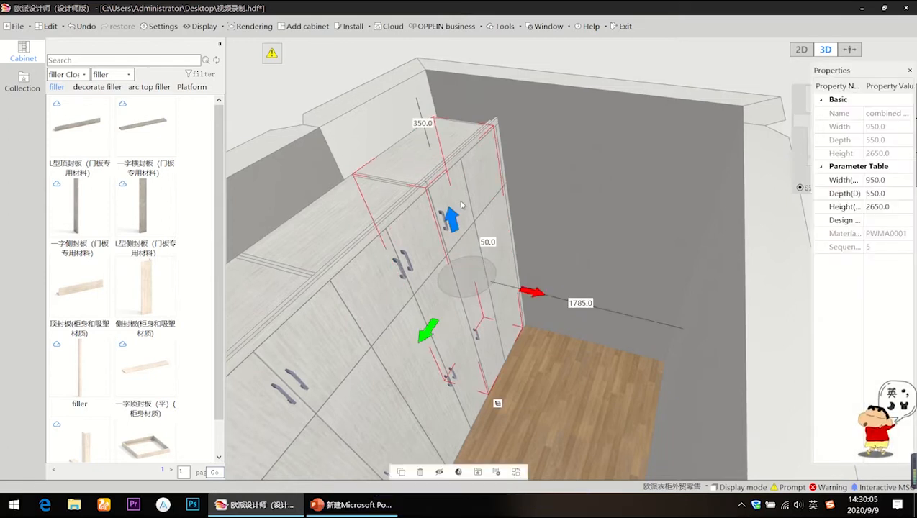
right_click(462, 205)
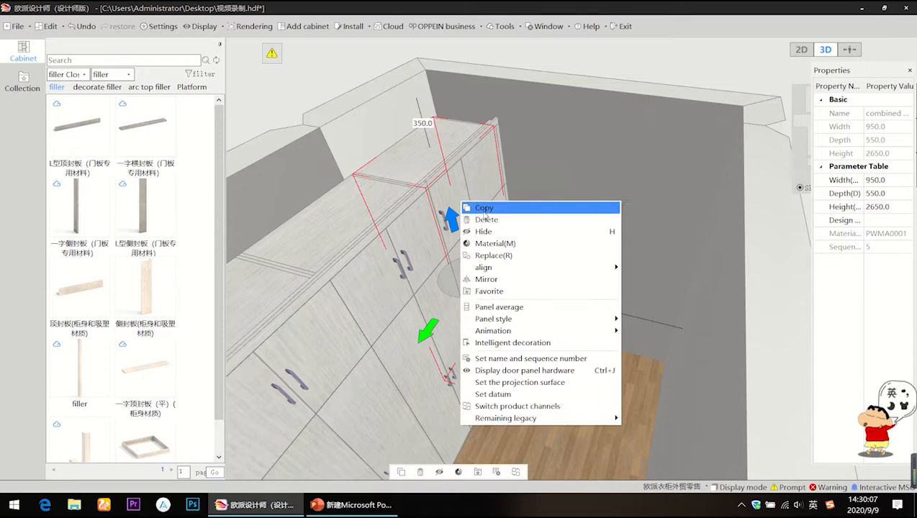
left_click(482, 210)
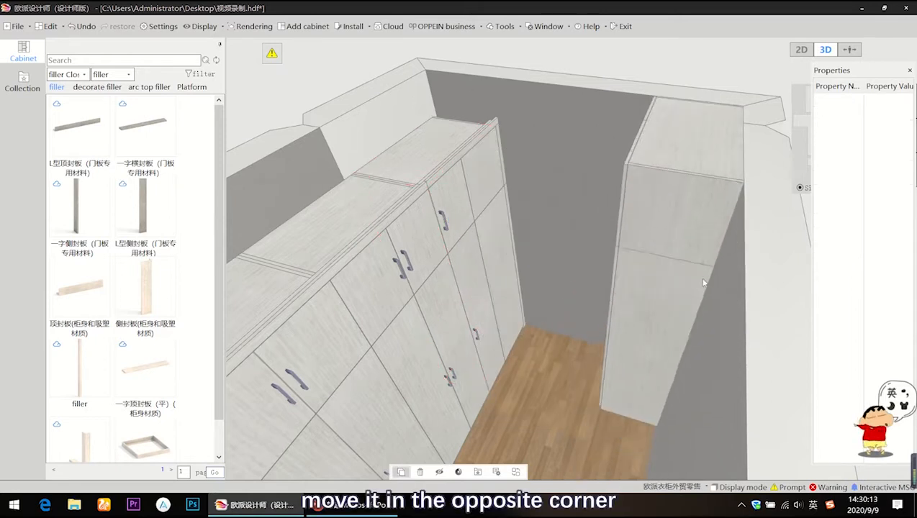
left_click(658, 424)
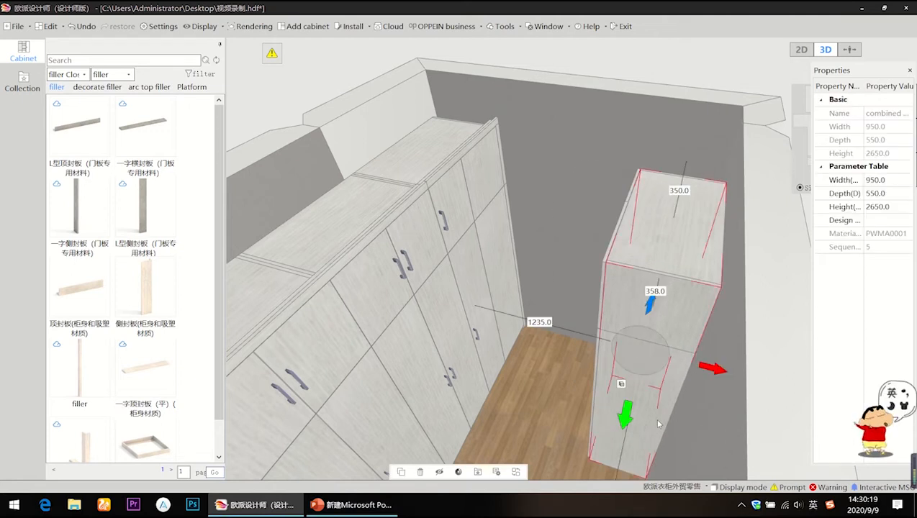
Delete the upper and lower doors of the copied 950-wide cabinet
middle_click_drag(601, 369, 665, 319)
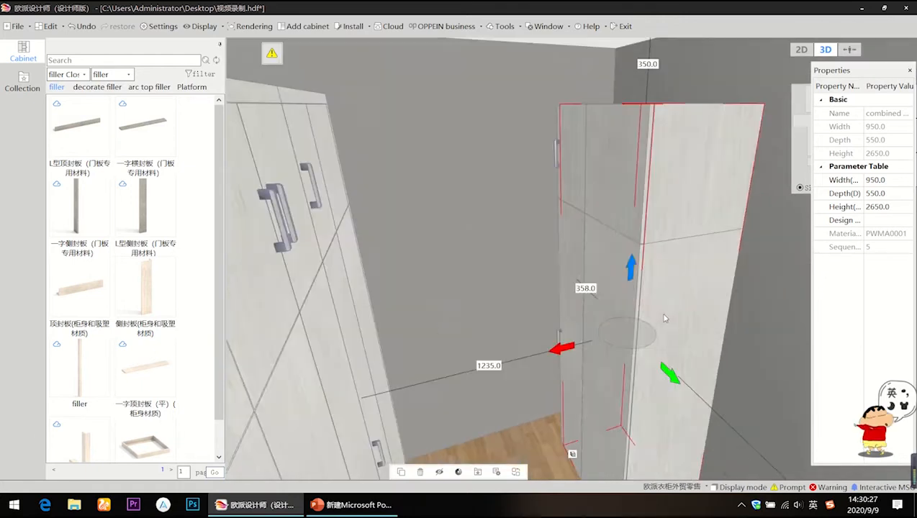
scroll(663, 360, "down", 3)
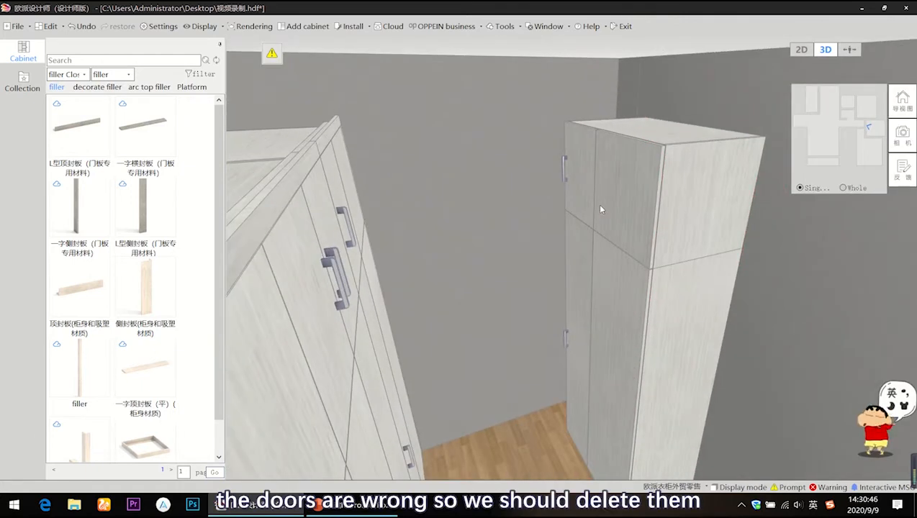
left_click(610, 186)
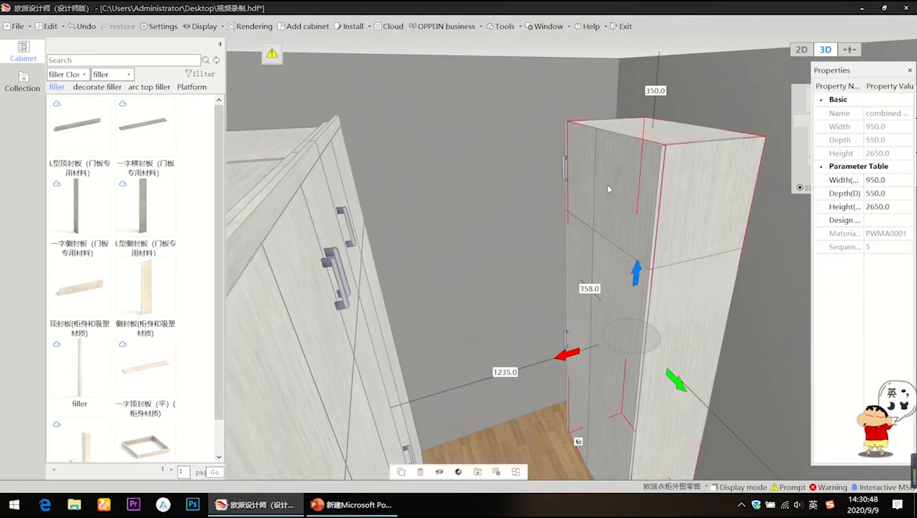
left_click(611, 176)
key("Delete")
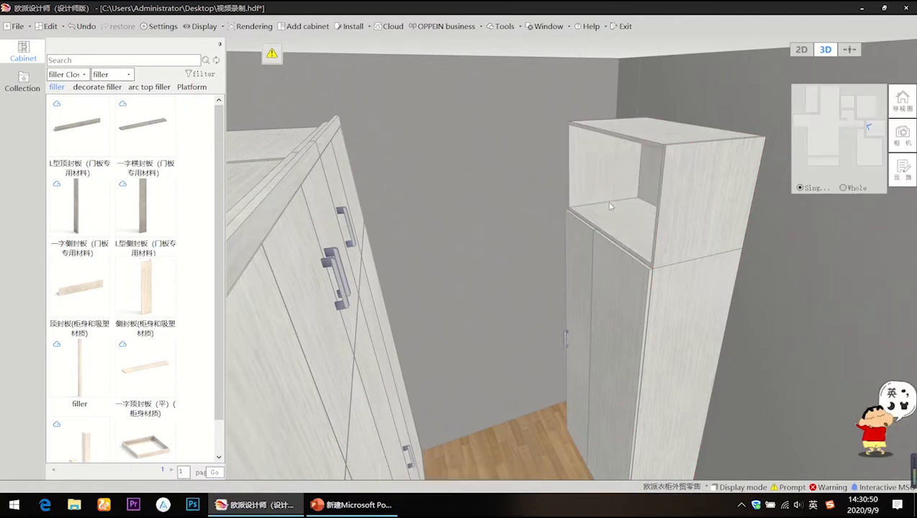
left_click(605, 273)
left_click(607, 269)
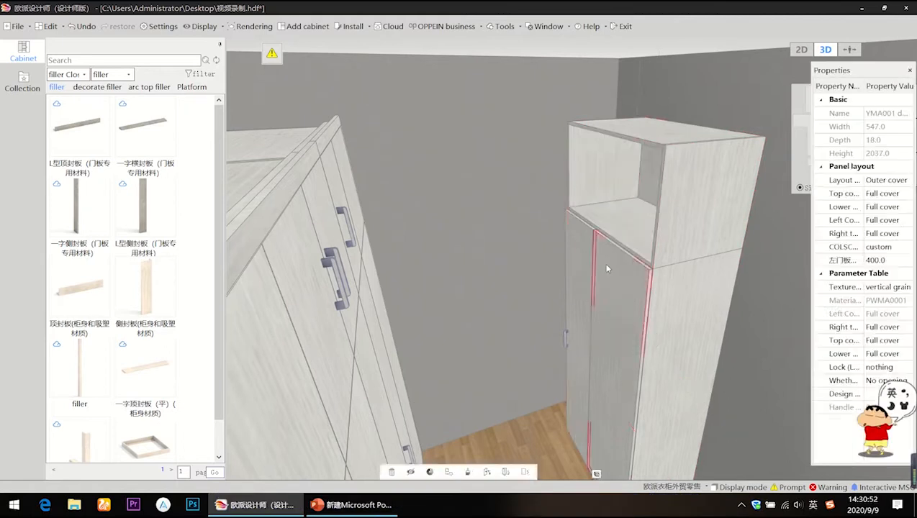
key("Delete")
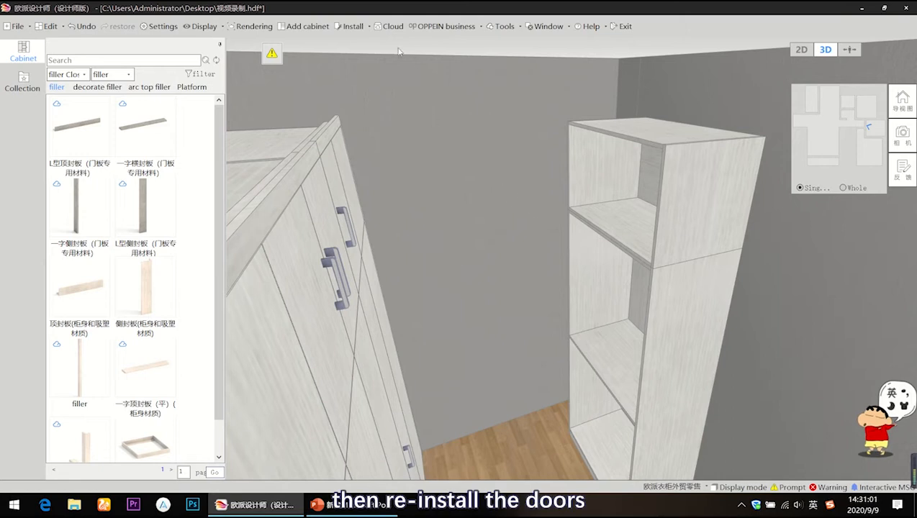
Install the left open false door (one-word hinge) from the fake door category on the copied cabinet's upper compartment
left_click(353, 27)
left_click(362, 68)
left_click(643, 132)
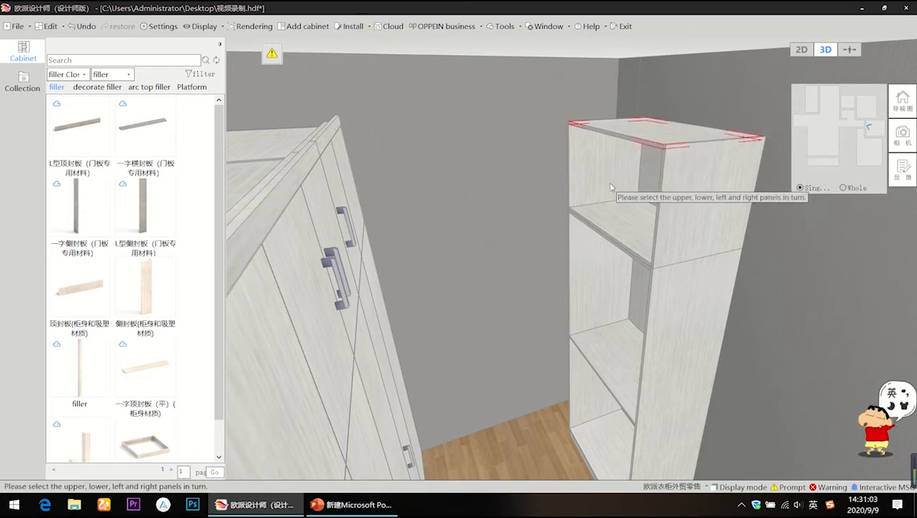
left_click(605, 216)
left_click(601, 169)
left_click(684, 180)
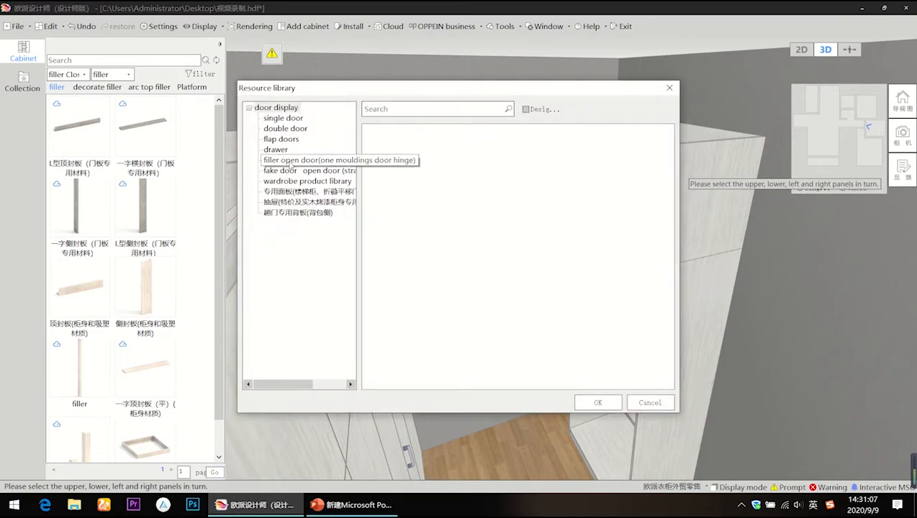
left_click(288, 171)
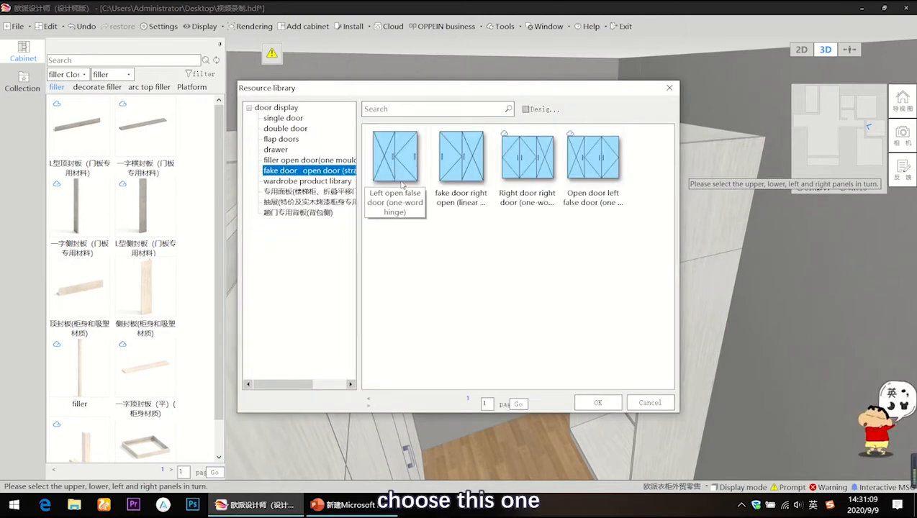
double_click(404, 160)
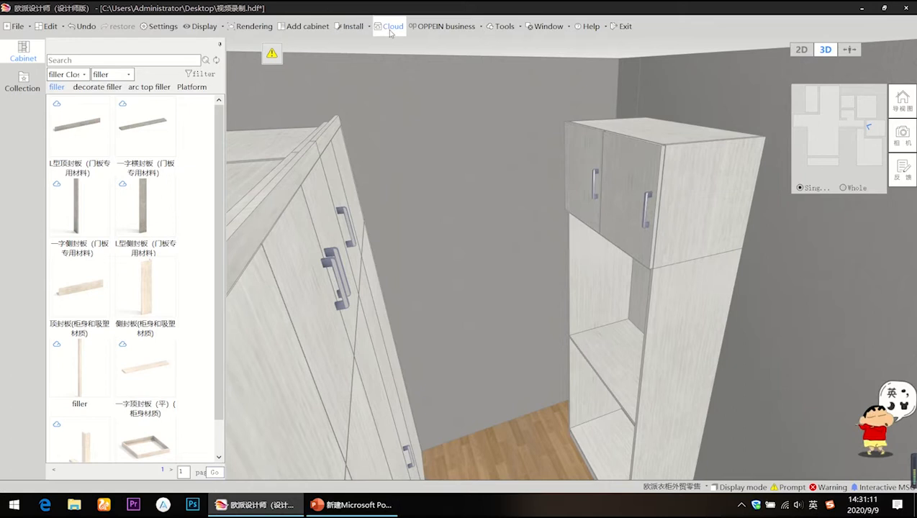
Install the fake door right open (linear hinge) across the copied cabinet's lower compartment, using its upper, lower, left and right panels as bounds
left_click(347, 31)
left_click(349, 31)
left_click(360, 45)
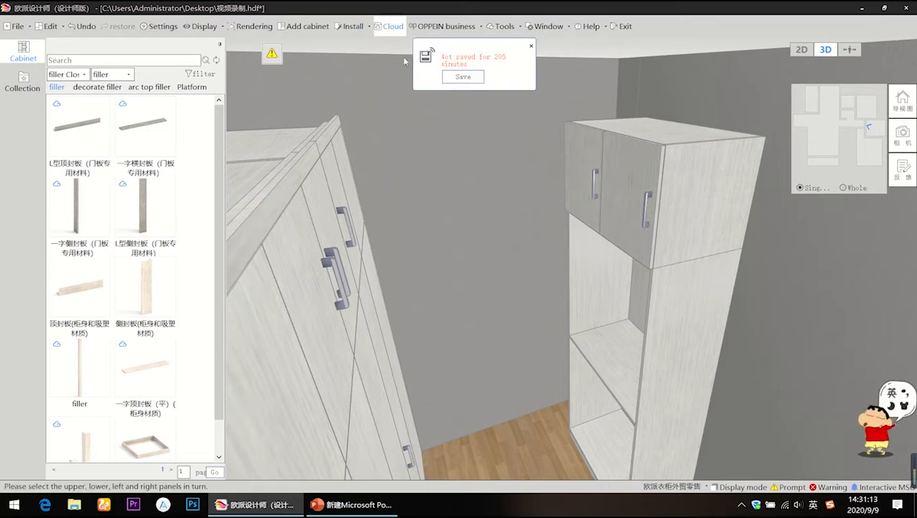
left_click(532, 47)
scroll(638, 173, "up", 3)
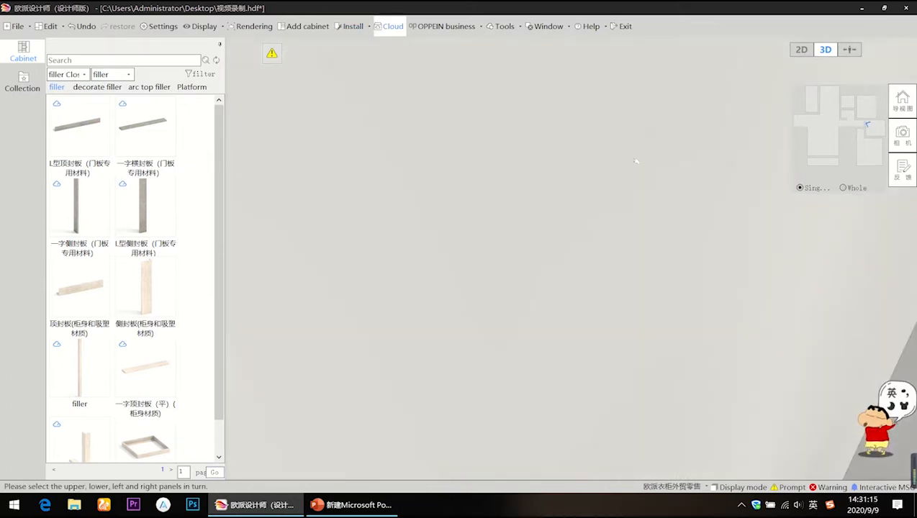
scroll(636, 166, "down", 3)
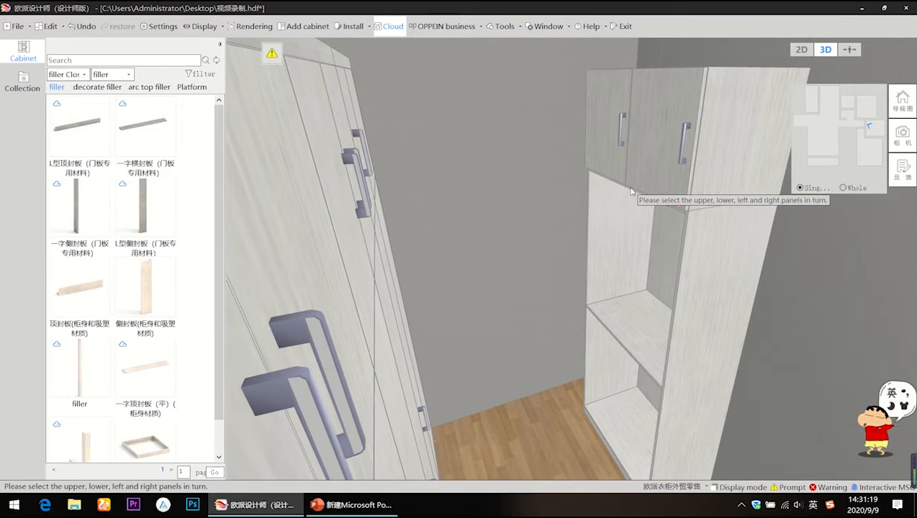
left_click(631, 190)
left_click(606, 426)
left_click(609, 247)
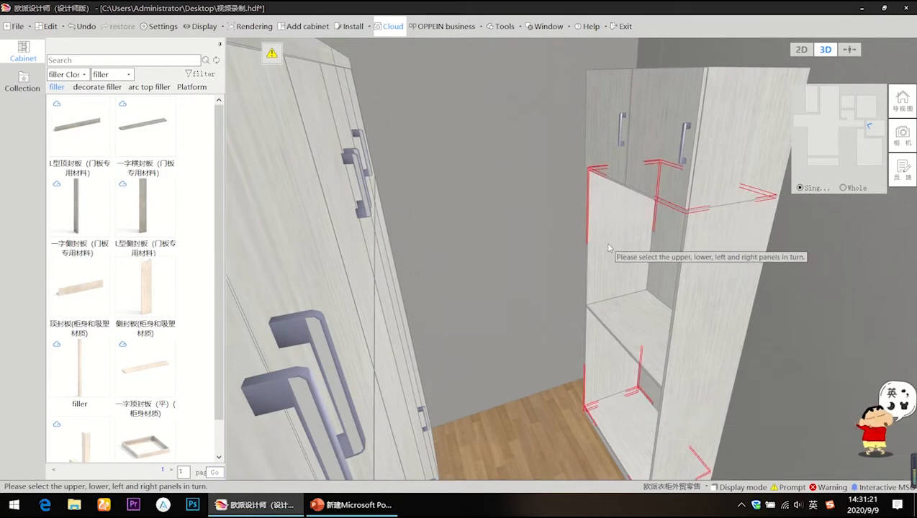
left_click(702, 265)
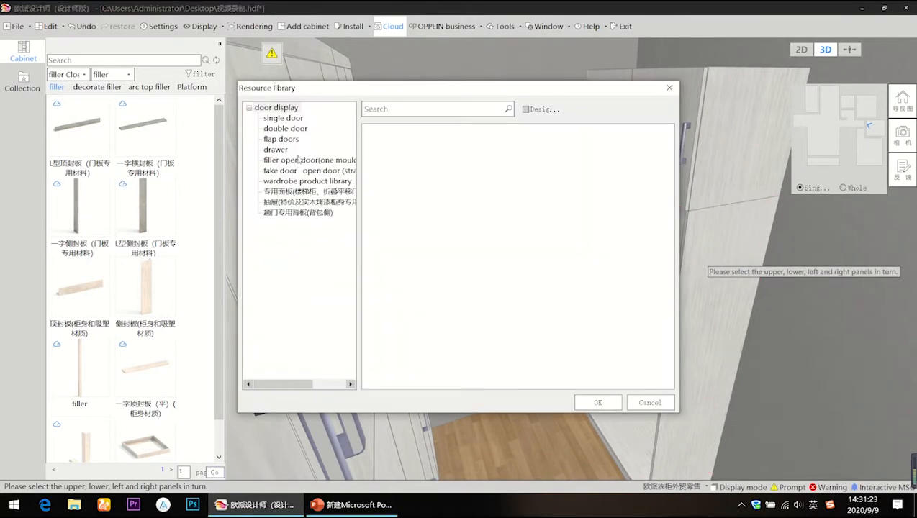
left_click(298, 160)
left_click(317, 171)
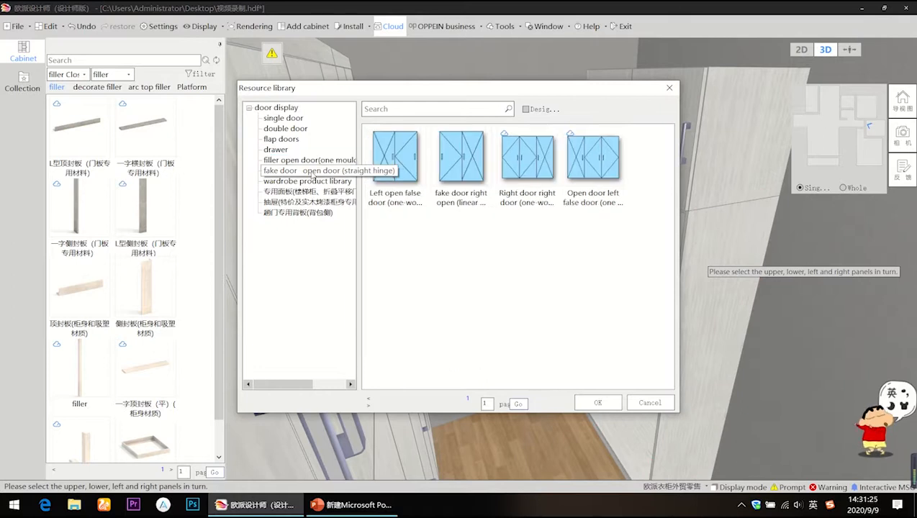
double_click(467, 162)
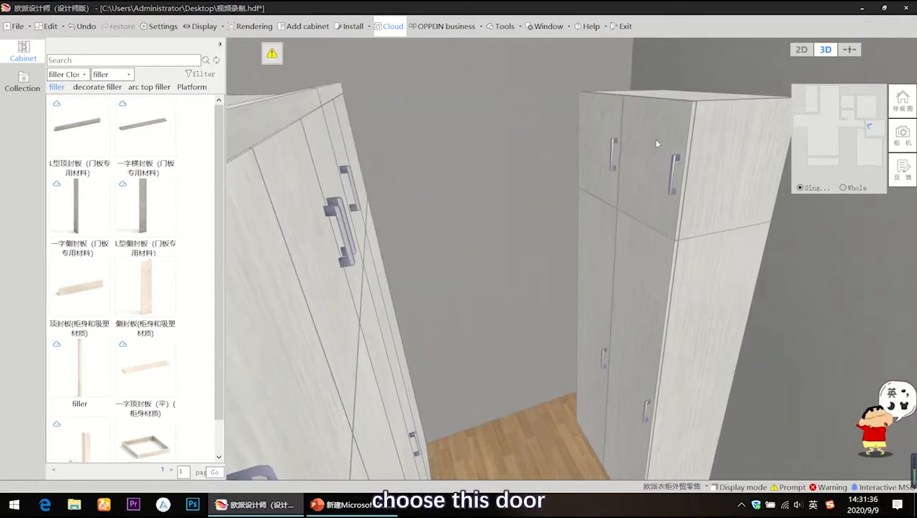
Switch the copied cabinet's upper door split from equipartition to custom and set the left door width (左门板) to 550
left_click(656, 144)
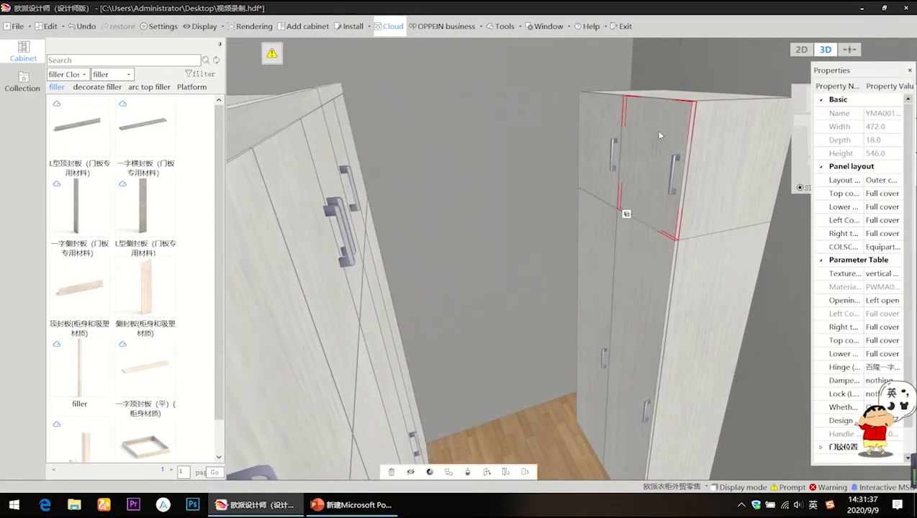
left_click(844, 247)
left_click(883, 247)
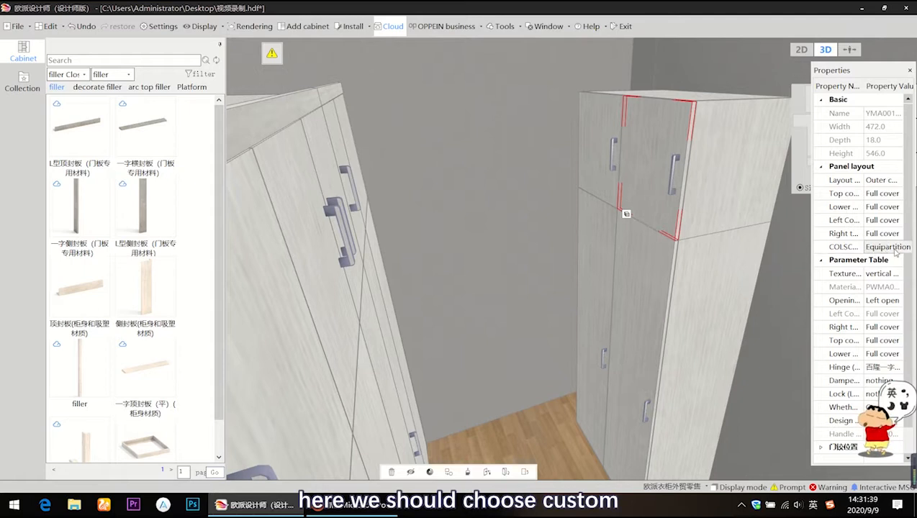
left_click(897, 247)
left_click(879, 272)
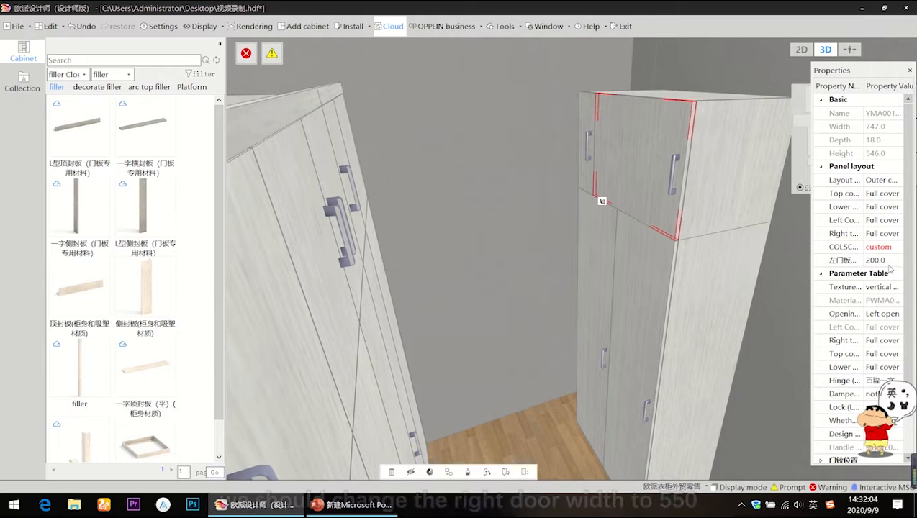
left_click(890, 261)
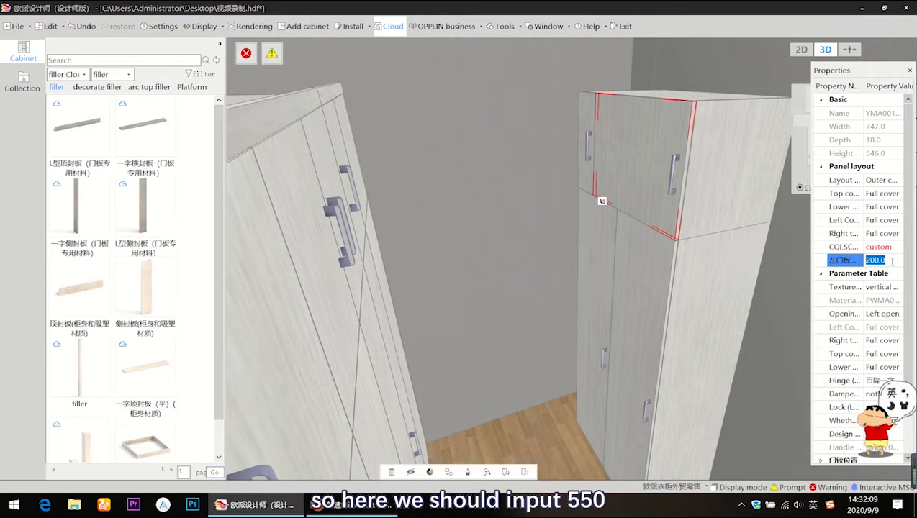
type("550")
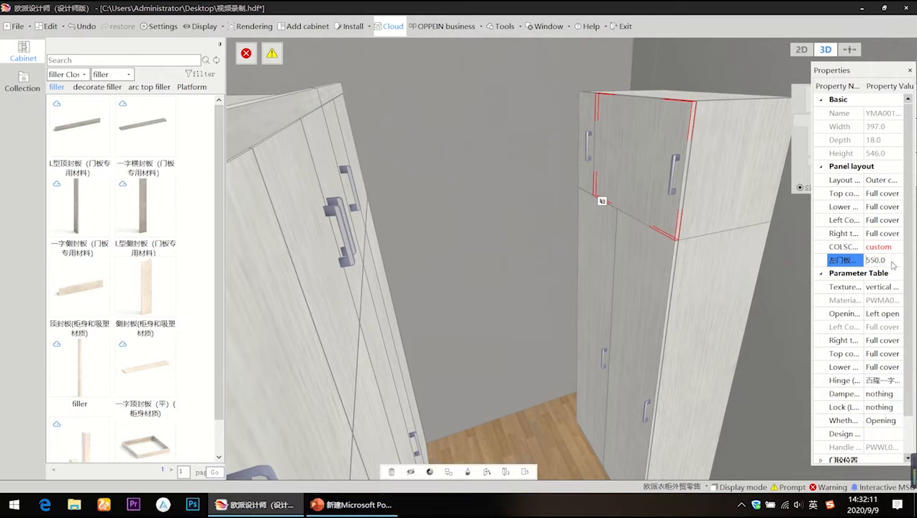
key("Return")
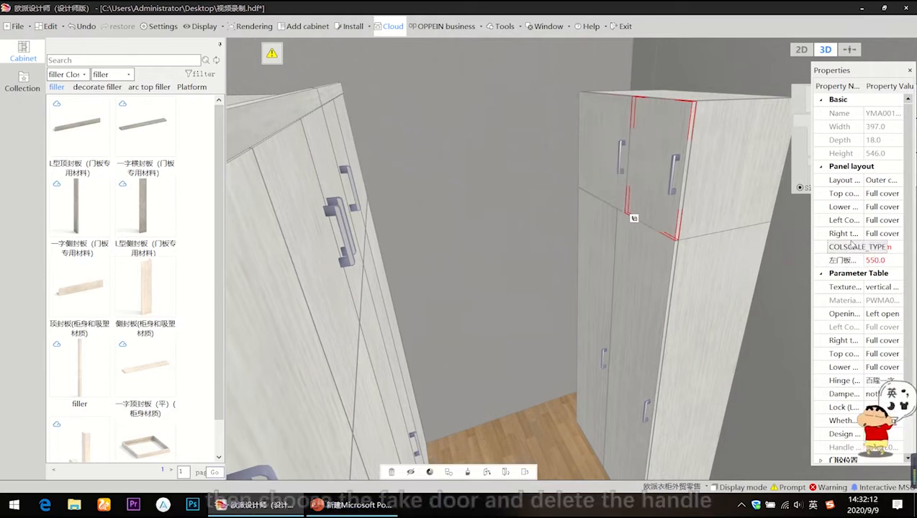
Delete the handle from the false door on the copied cabinet's upper compartment
left_click(603, 130)
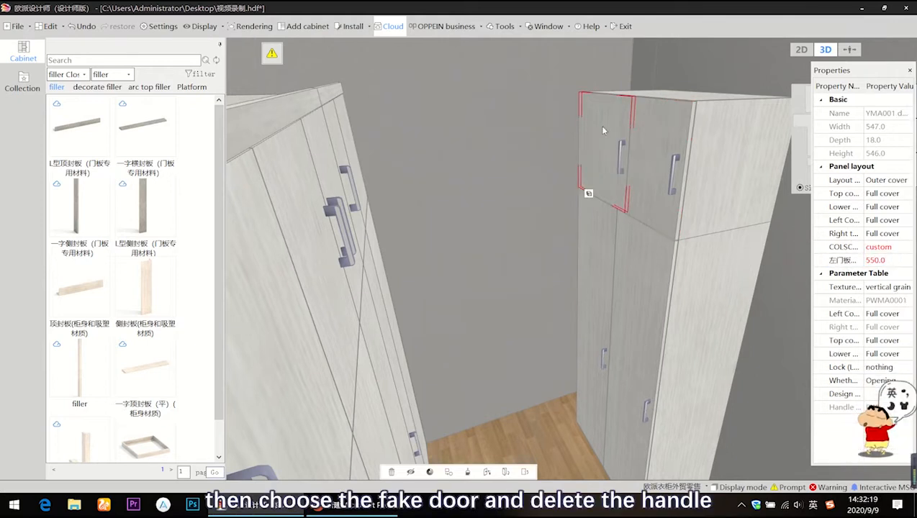
right_click(603, 131)
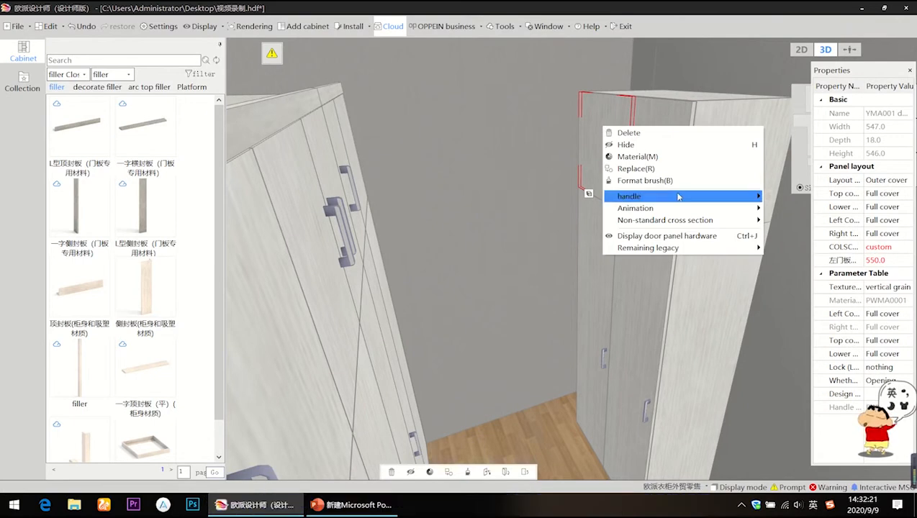
mouse_move(753, 199)
left_click(790, 208)
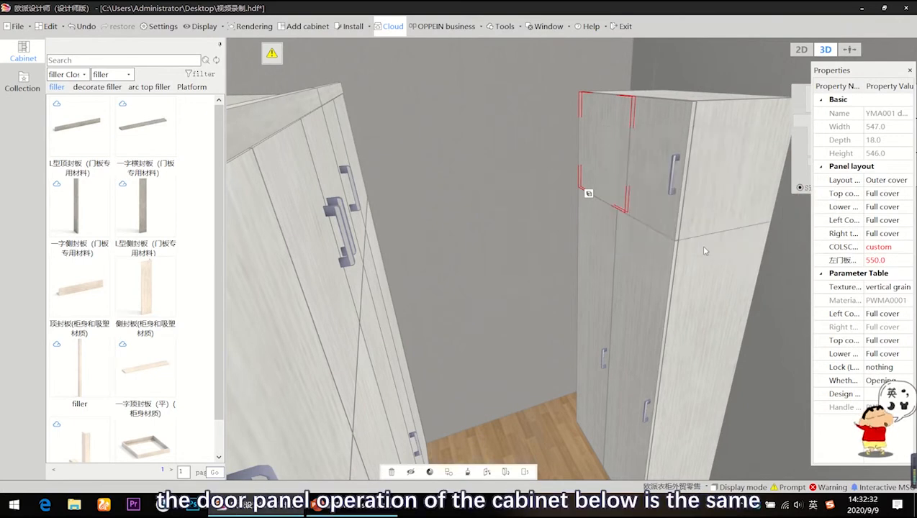
Switch the copied cabinet's lower door split to custom with a left door width of 550
left_click(653, 256)
left_click(882, 247)
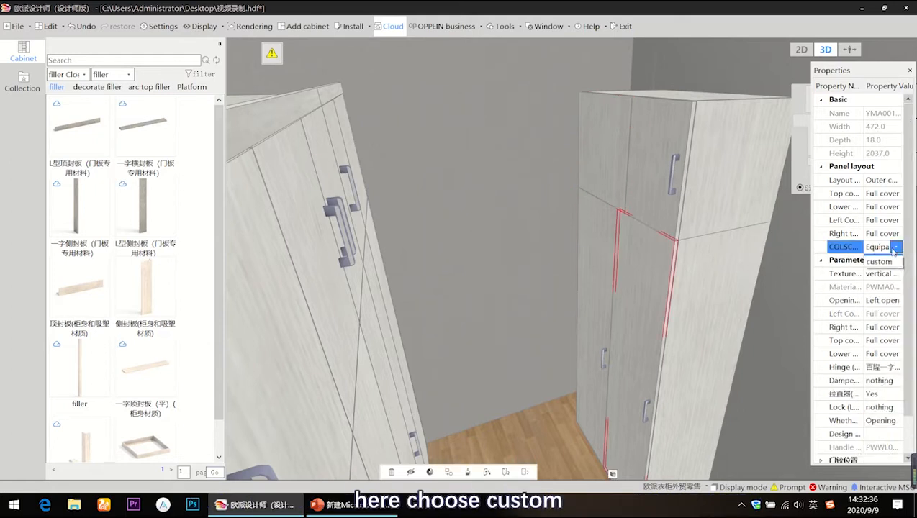
left_click(892, 261)
left_click(890, 260)
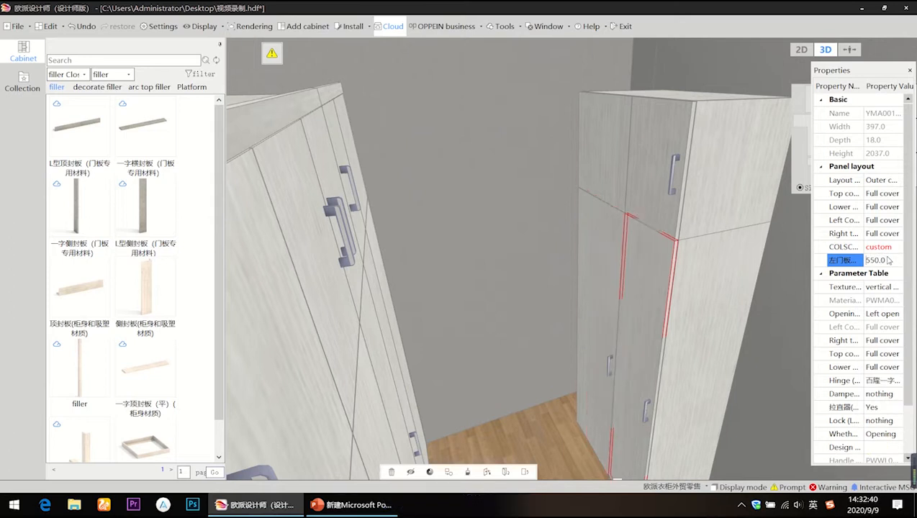
Delete the handle from the false door on the copied cabinet's lower compartment
left_click(603, 230)
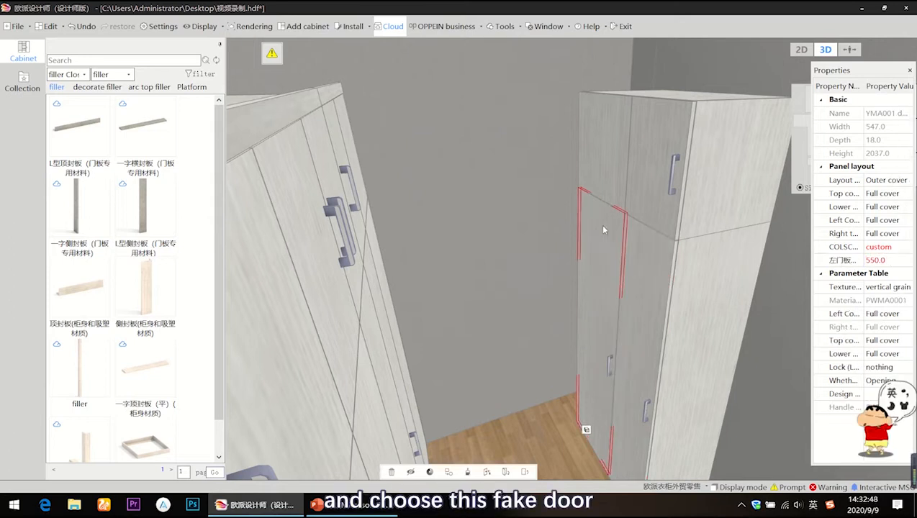
right_click(604, 230)
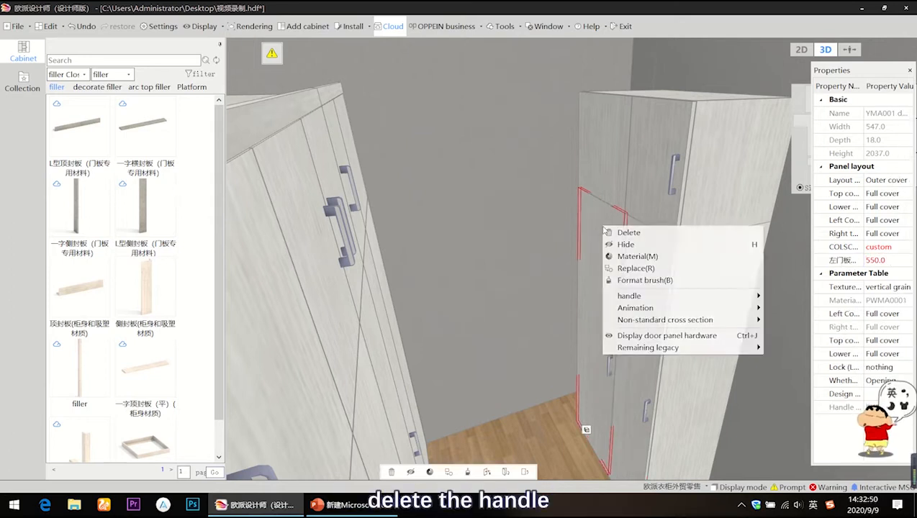
mouse_move(665, 296)
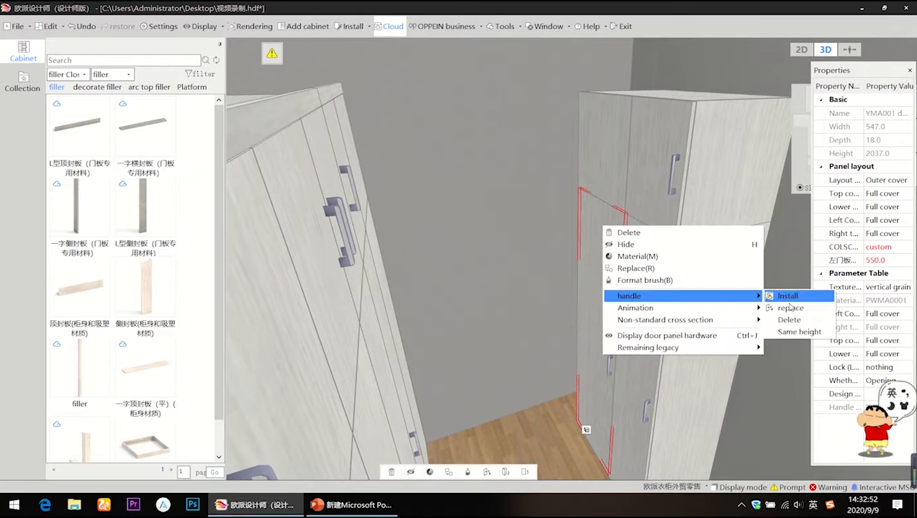
left_click(791, 320)
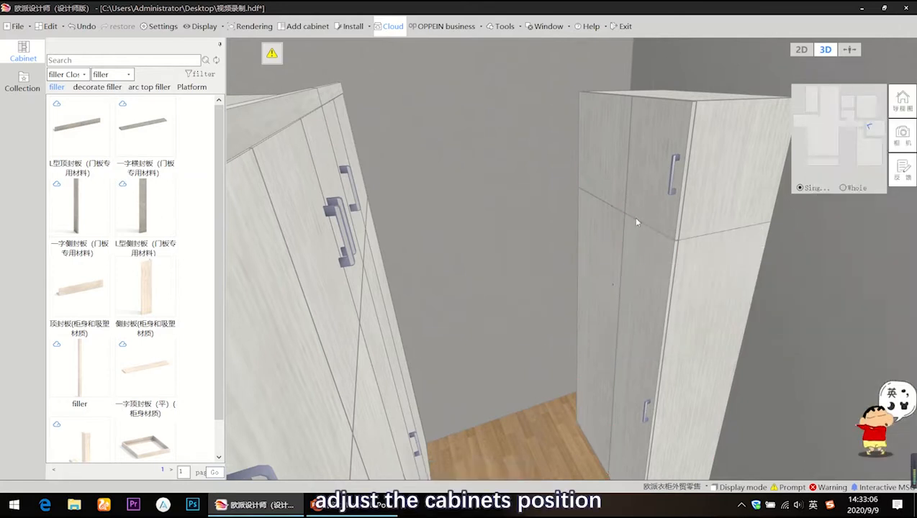
Move the copied 950-wide combined cabinet so it stands 50 from the adjacent side wall
left_click(634, 218)
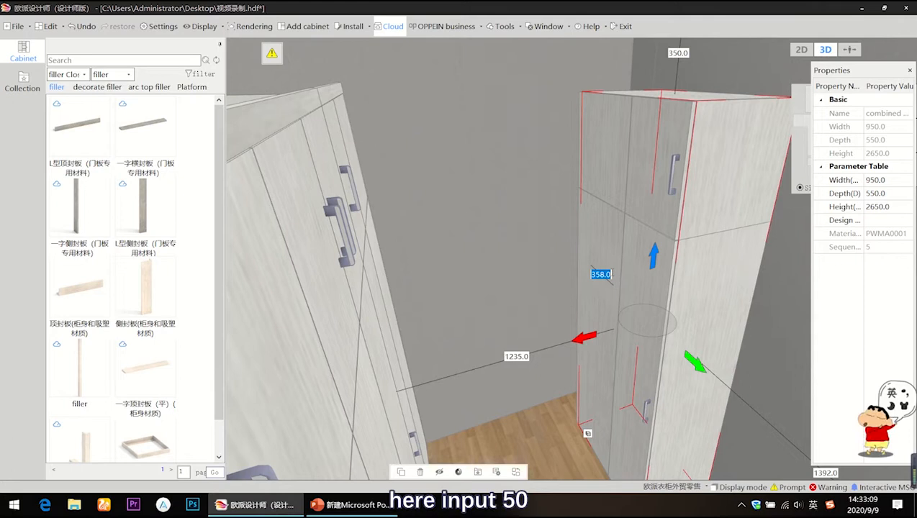
type("50")
key("Return")
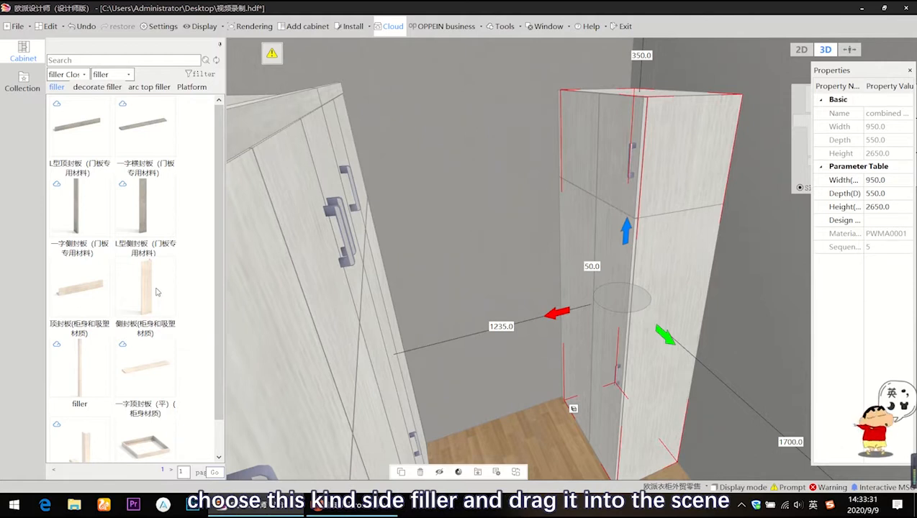
Place an L-shaped side filler (L型侧封板) in the gap between the copied cabinet and the wall and set its height to 2650
left_click_drag(160, 305, 543, 324)
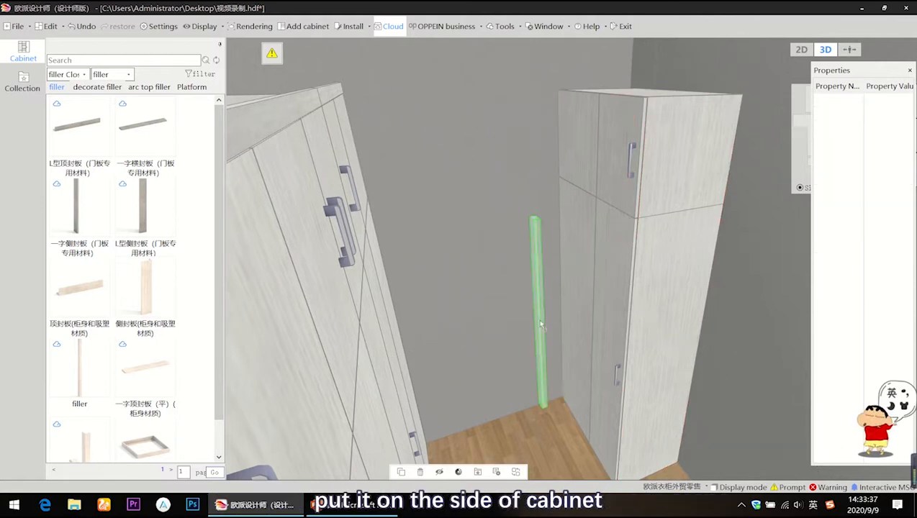
left_click(551, 325)
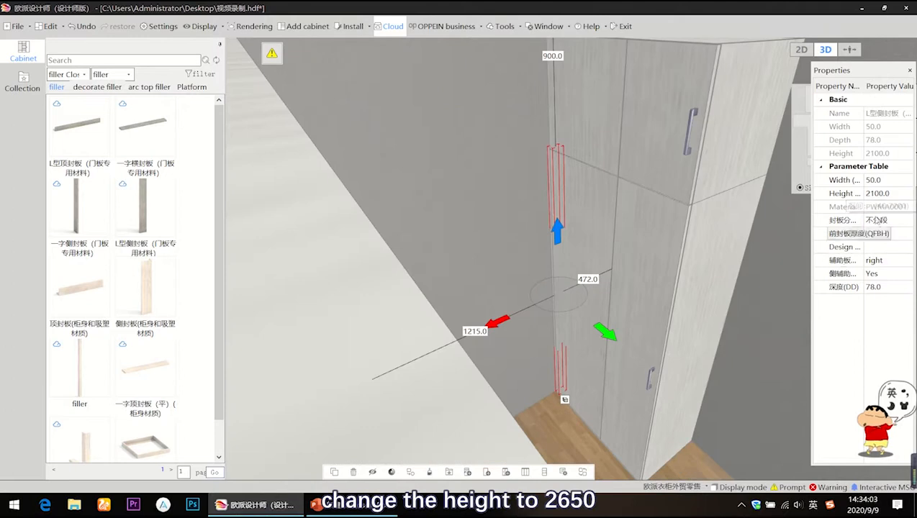
left_click(872, 180)
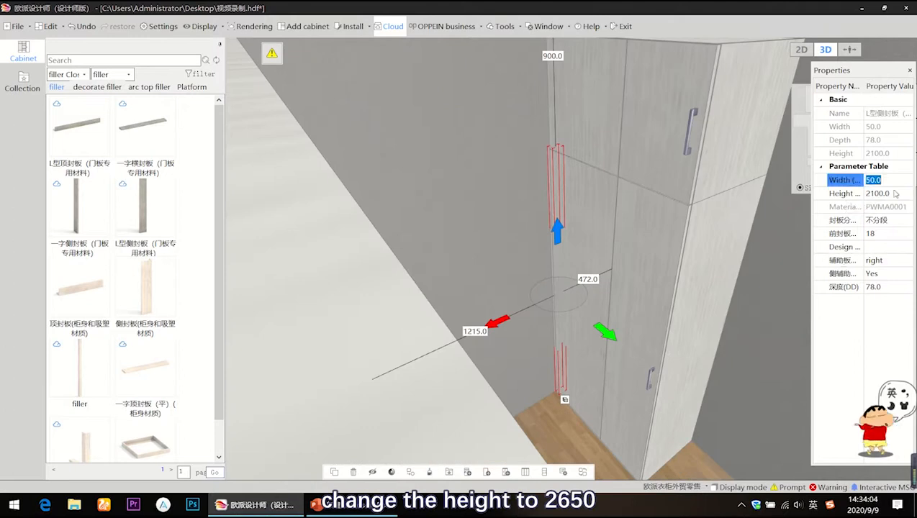
left_click(893, 192)
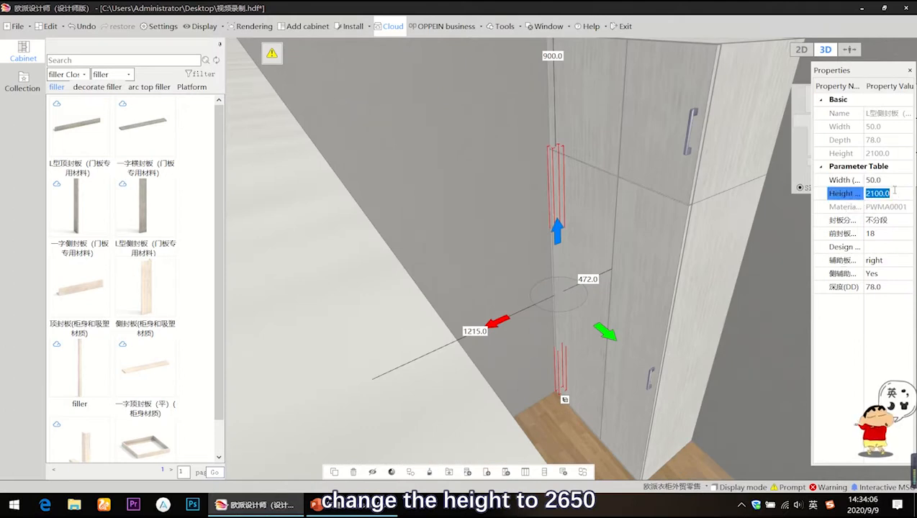
type("2650")
key("Return")
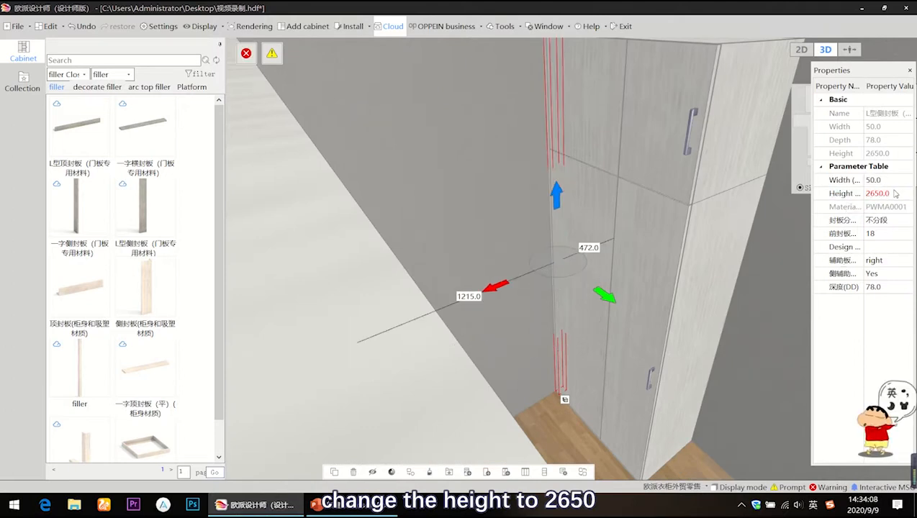
Split the side filler into two segments (分两段) with a lower height of 2100, and shift it outward to 1195 from the facing wardrobes
left_click(905, 222)
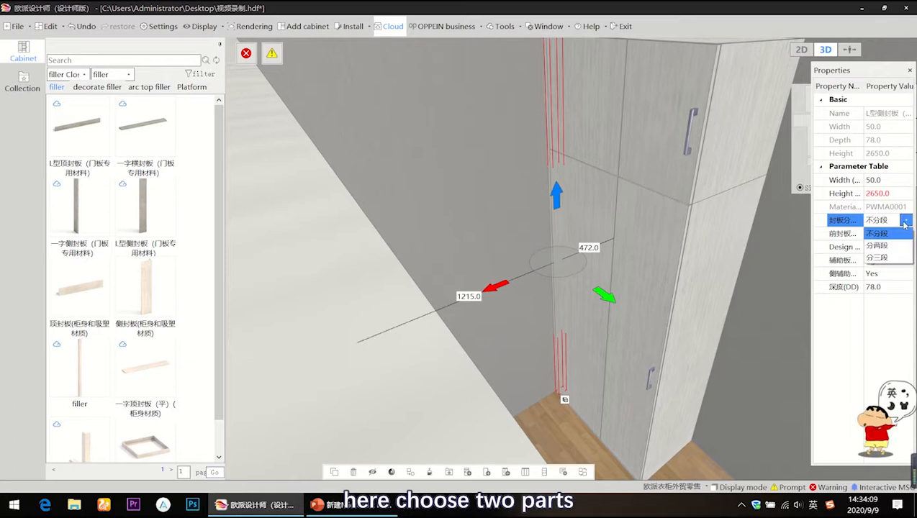
left_click(877, 246)
left_click(893, 233)
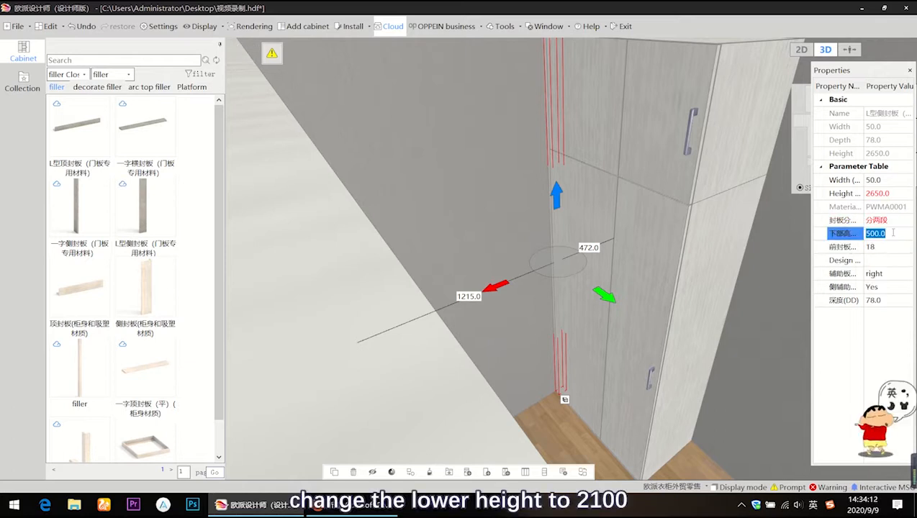
type("21")
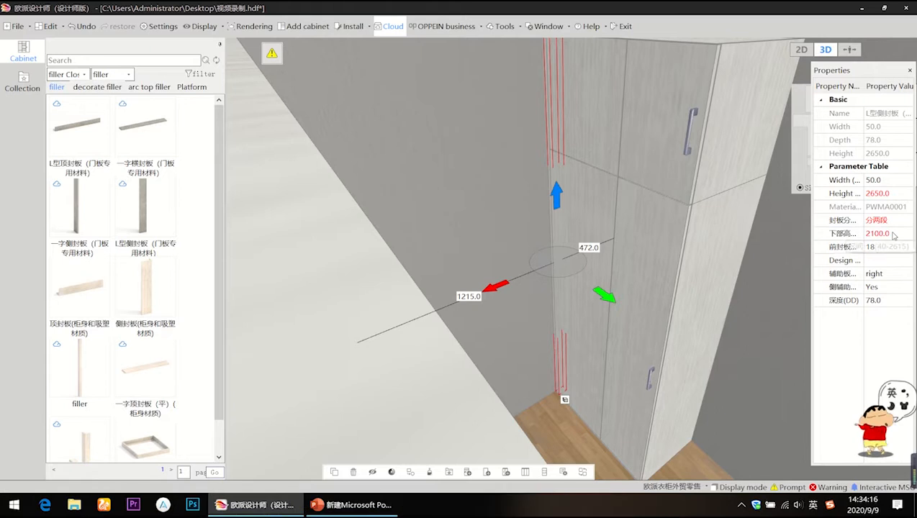
middle_click_drag(648, 220, 638, 256)
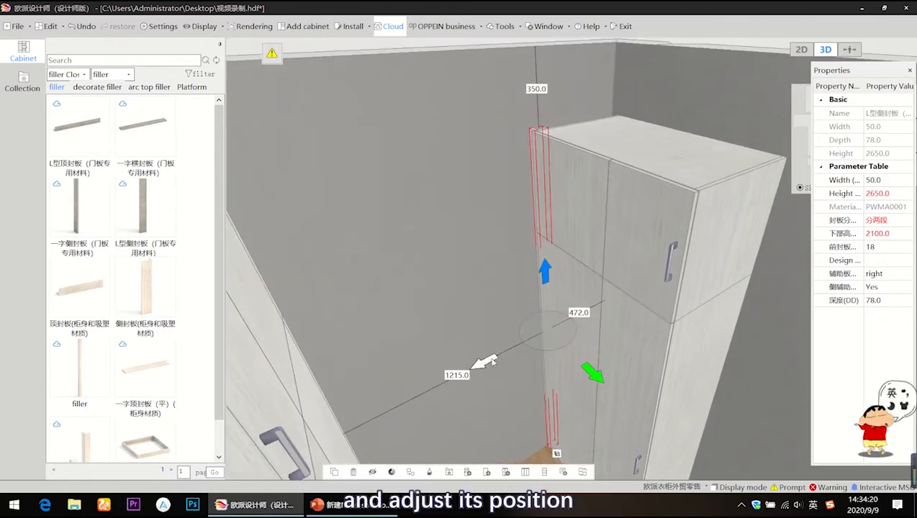
left_click_drag(493, 362, 483, 359)
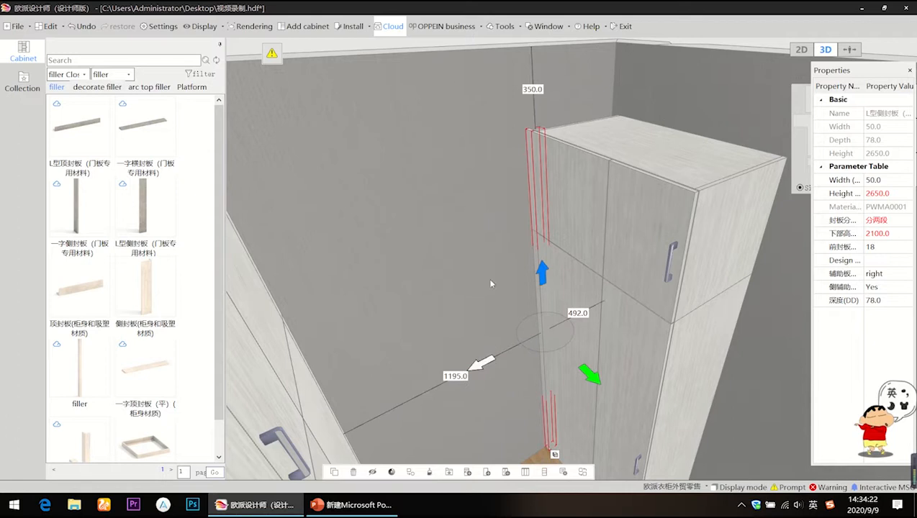
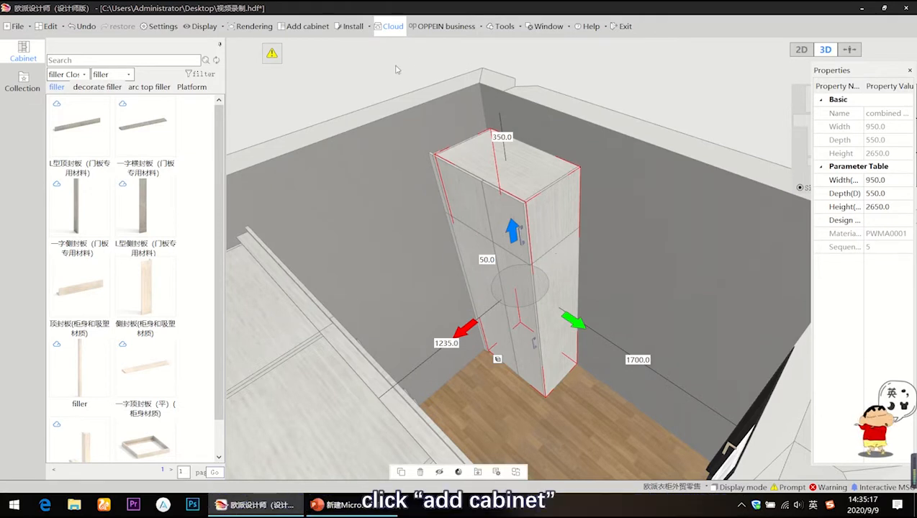
Add the second bedroom hinged-door wardrobe in the 700-1000 width range, 款式二客卧房1 with drawers, beside the copied 950-wide cabinet
left_click(320, 25)
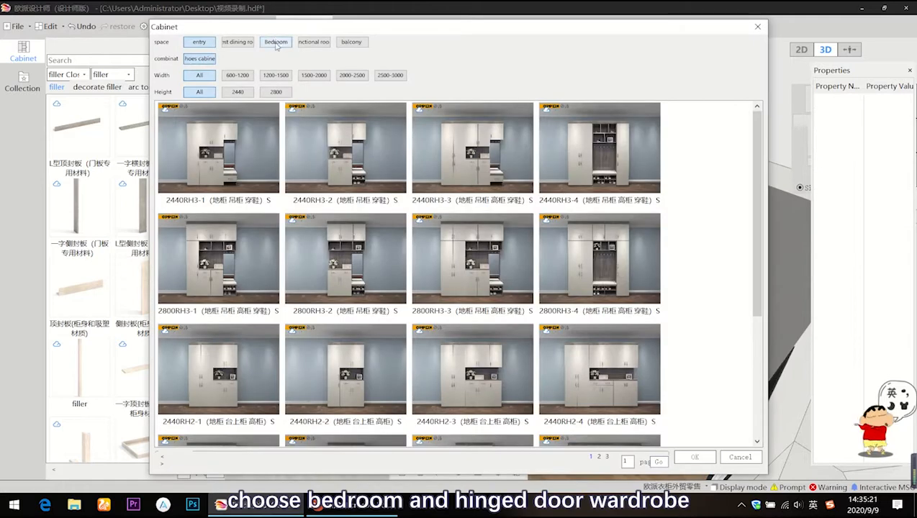
left_click(276, 41)
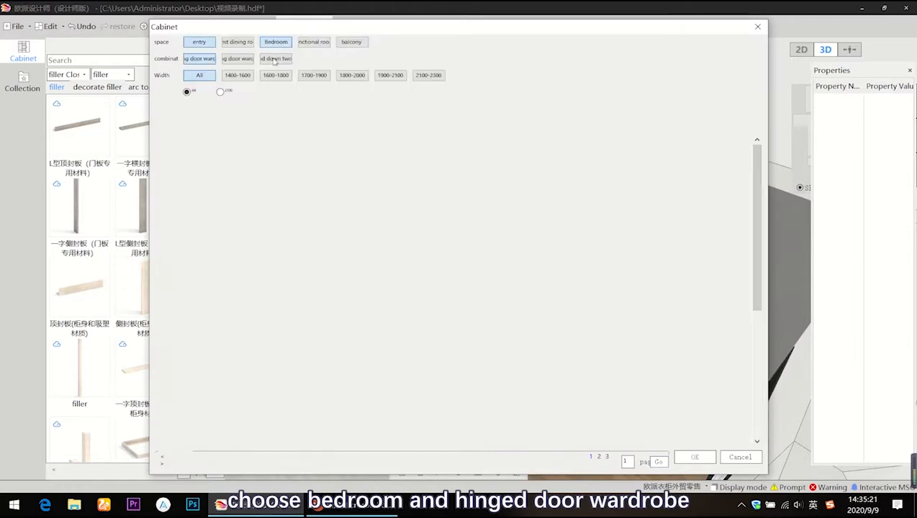
left_click(238, 58)
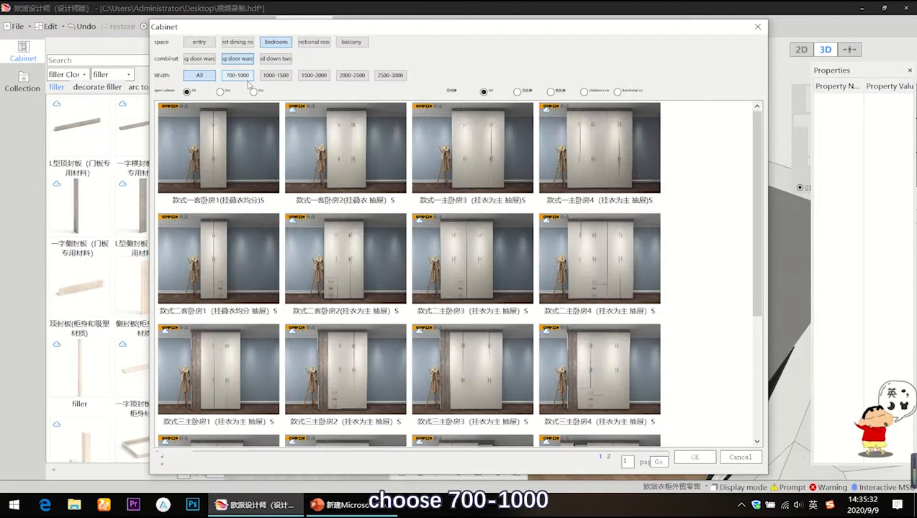
left_click(234, 75)
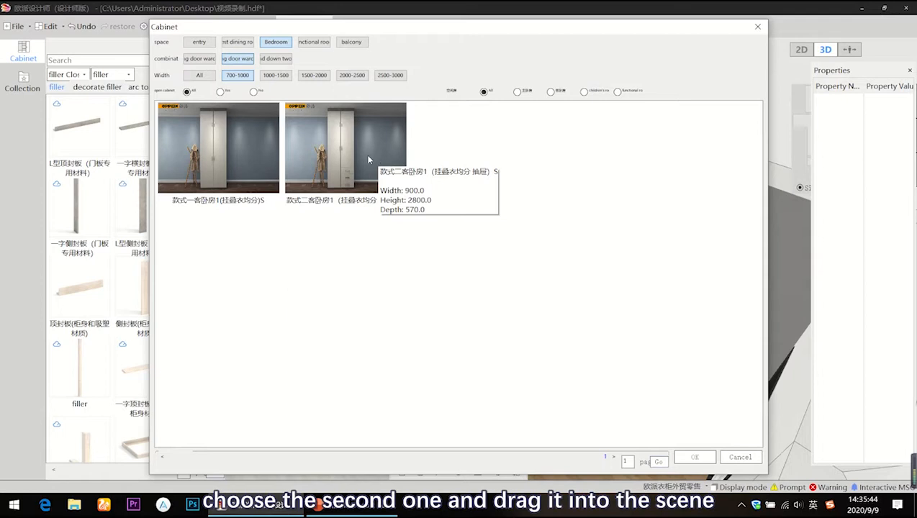
left_click_drag(368, 158, 602, 342)
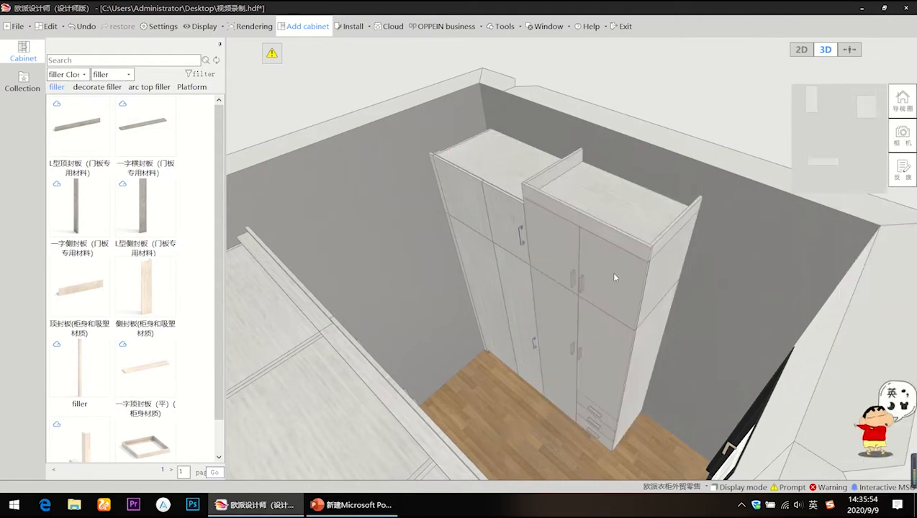
Set the width of the newly placed combined drawer wardrobe to 800
left_click(614, 276)
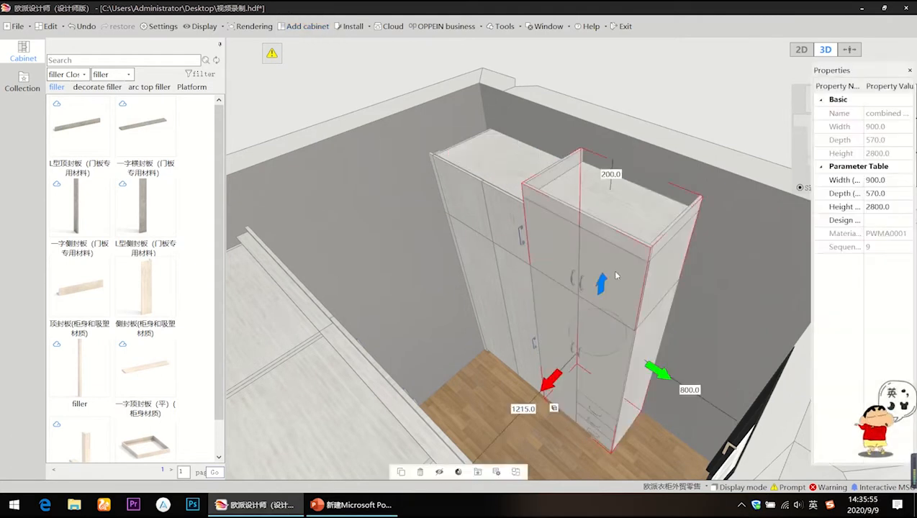
left_click(893, 179)
type("800.0")
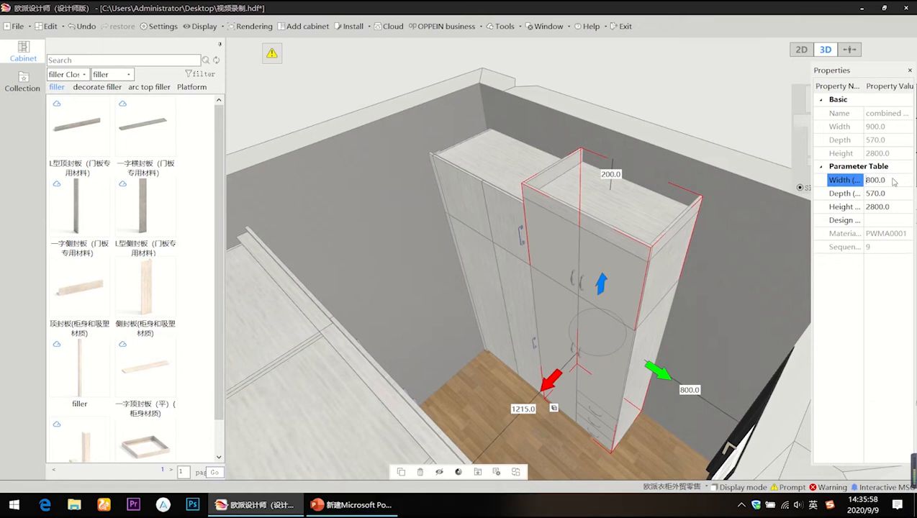
key("Return")
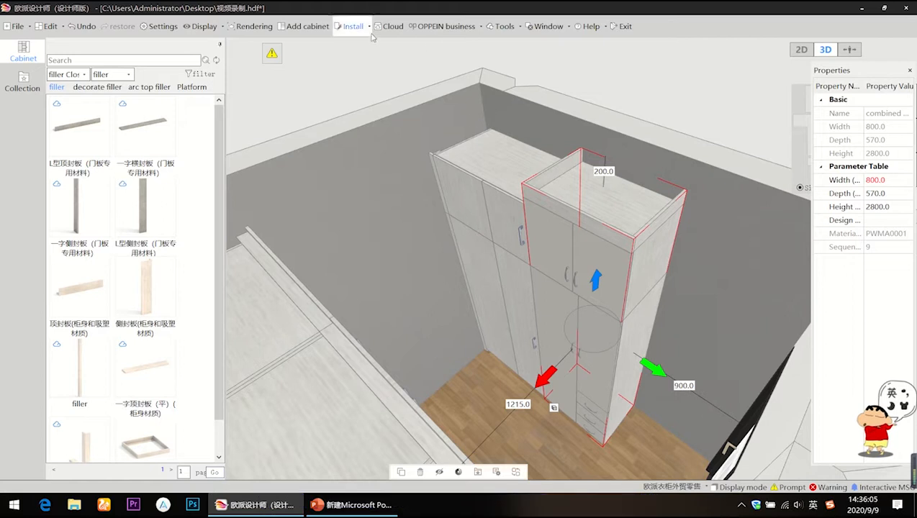
Run the resource update on the design and list the process inspection warnings
left_click(503, 26)
left_click(521, 92)
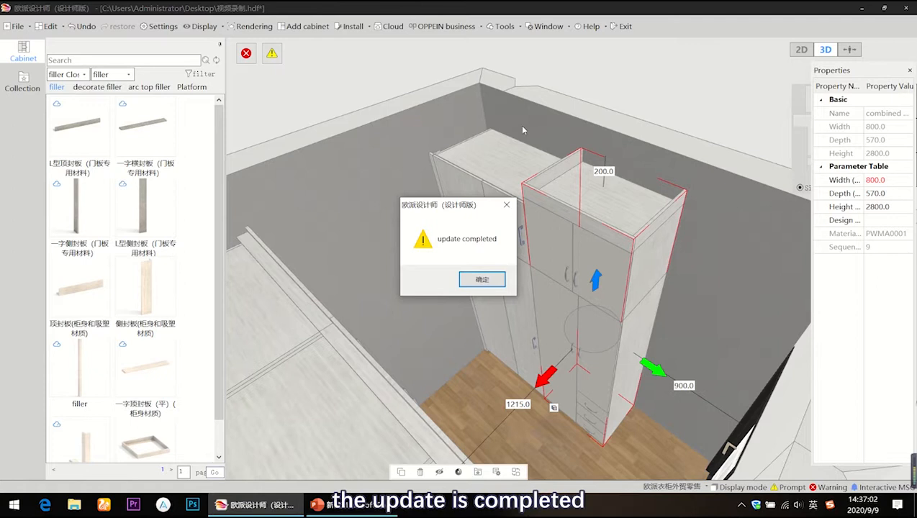
left_click(482, 279)
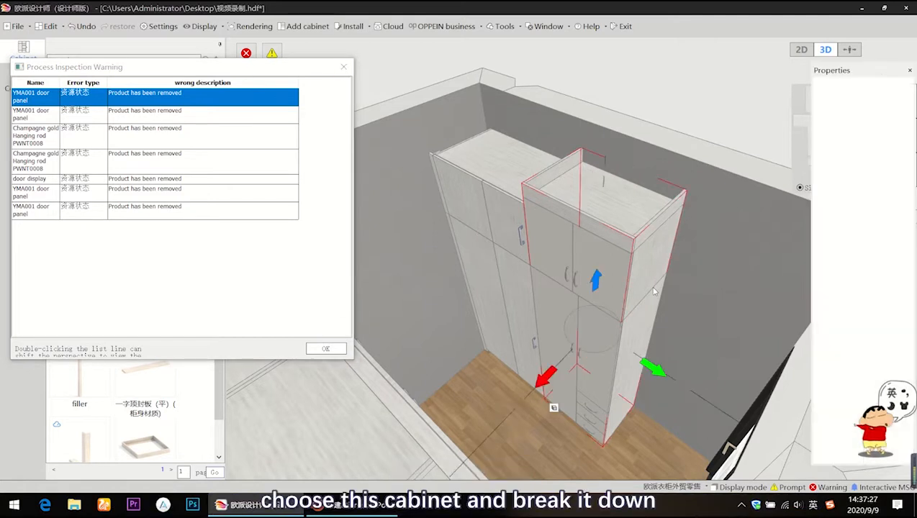
Ungroup the 800-wide combined wardrobe and delete its upper double doors and both lower doors
left_click(655, 291)
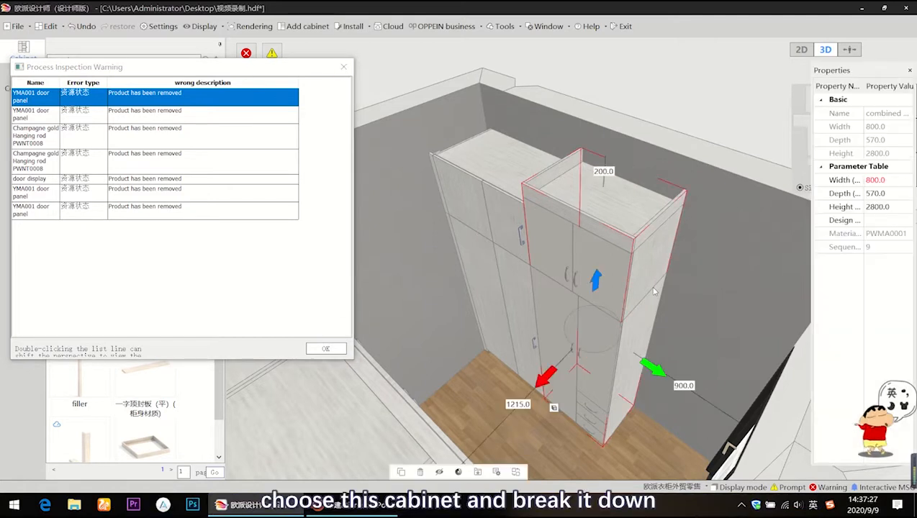
key("ctrl+shift+g")
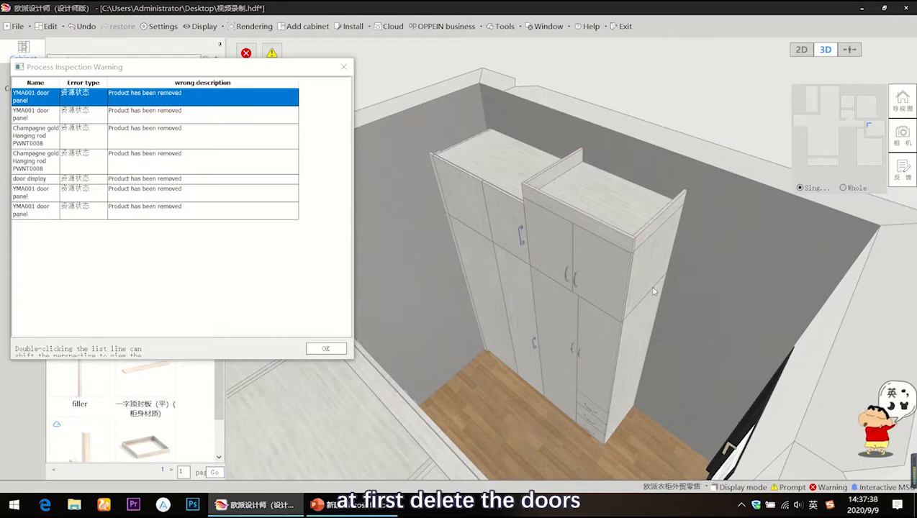
left_click(556, 243)
key("Delete")
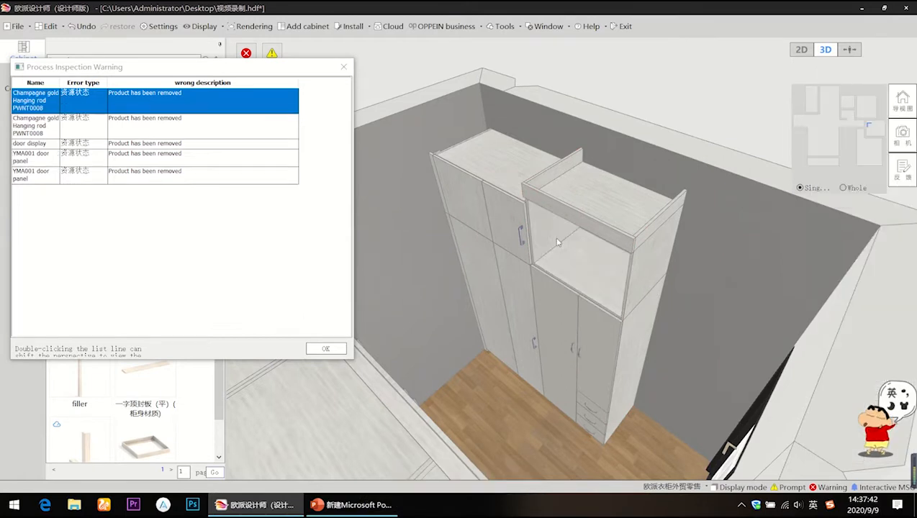
left_click(563, 301)
key("Delete")
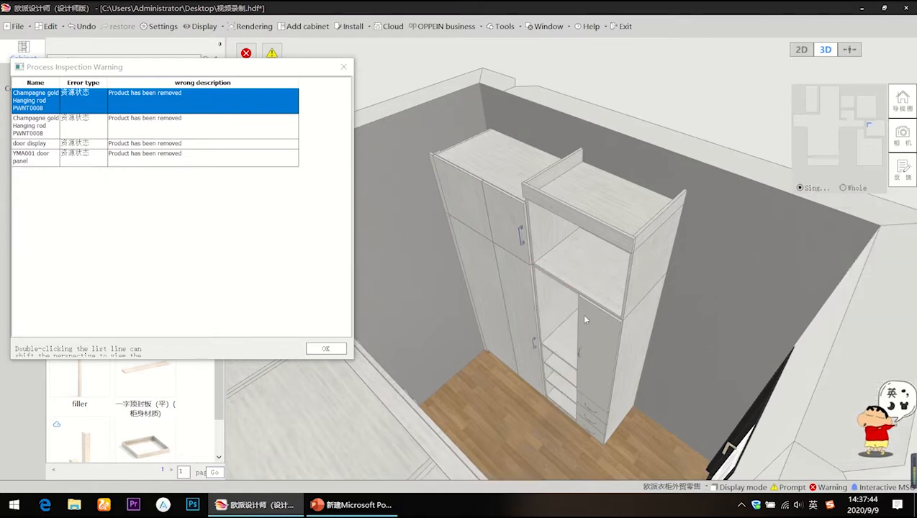
left_click(585, 319)
key("Delete")
Delete both hanging rods and the drawer set from the lower part of the 800-wide wardrobe
scroll(584, 318, "up", 5)
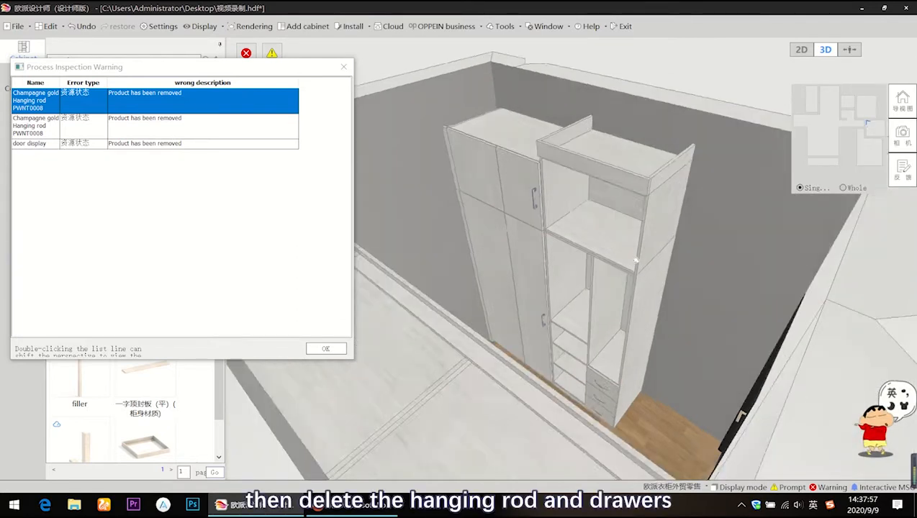
scroll(665, 317, "up", 5)
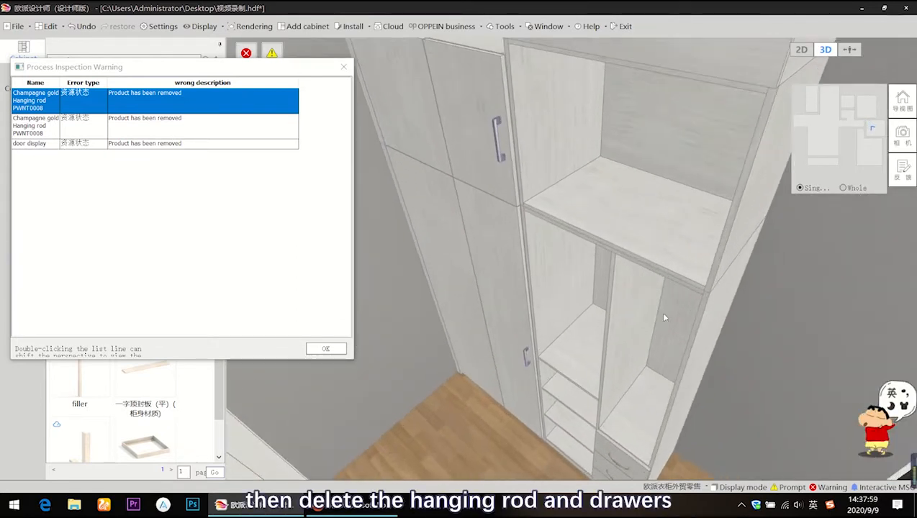
scroll(702, 221, "down", 4)
scroll(675, 256, "up", 5)
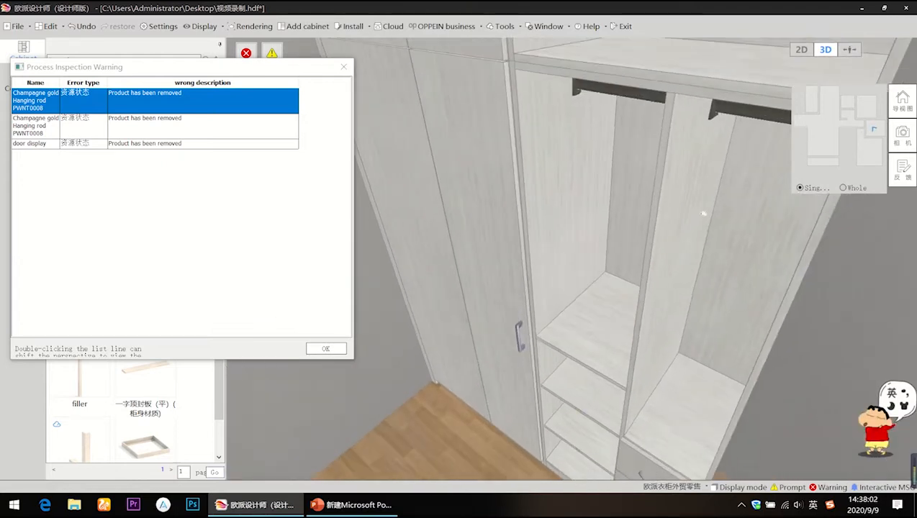
left_click(639, 99)
key("Delete")
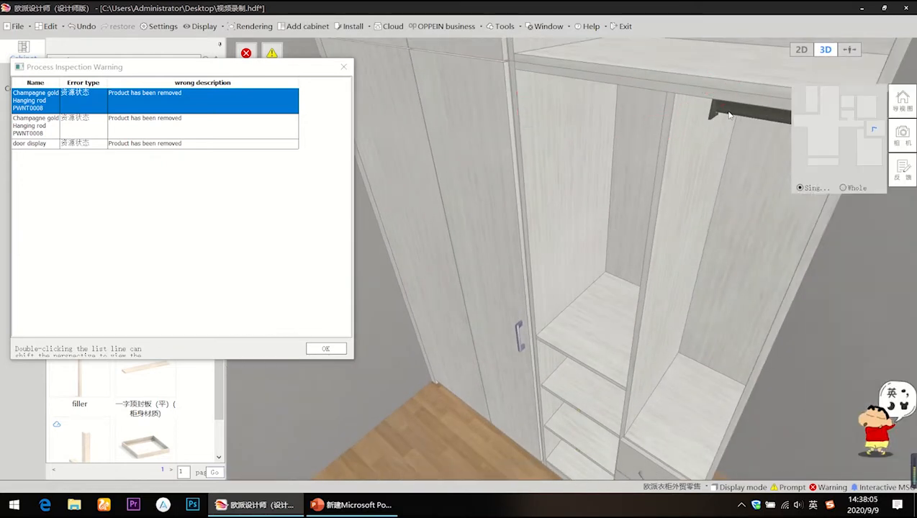
left_click(728, 112)
key("Delete")
scroll(670, 427, "down", 4)
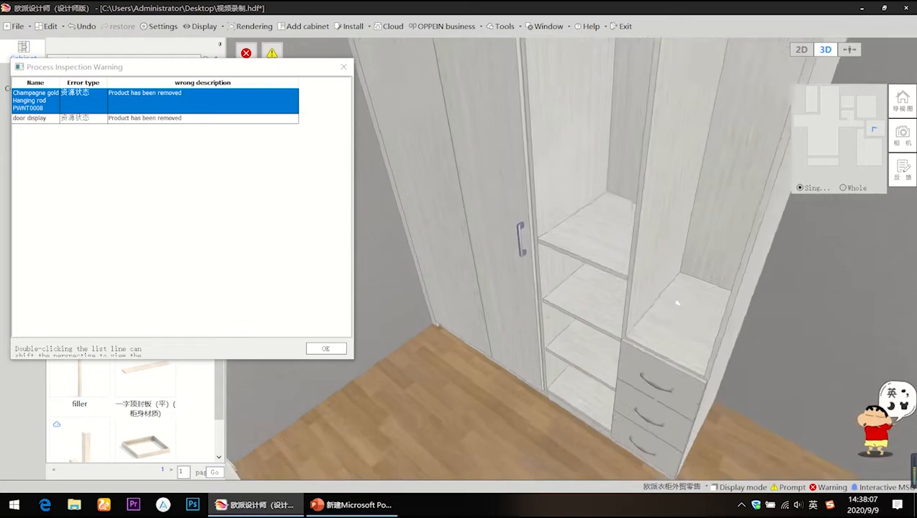
left_click(644, 329)
key("Delete")
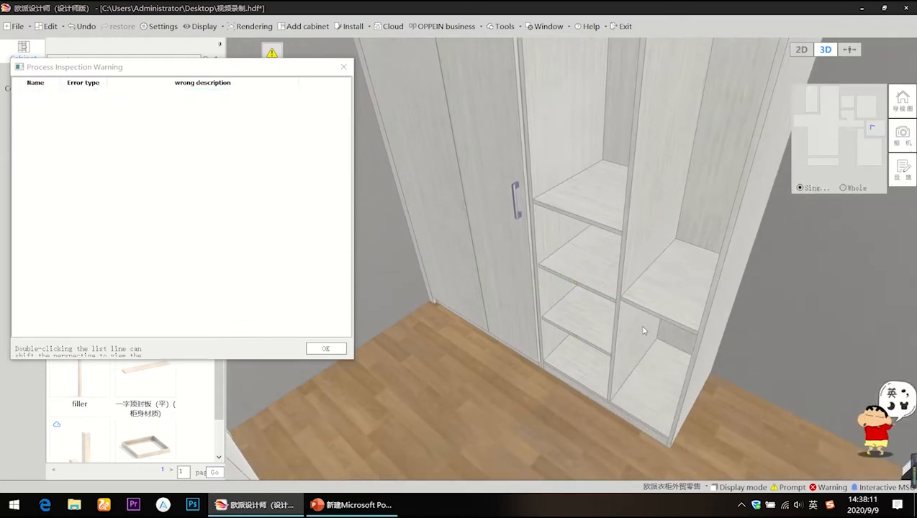
Add a champagne gold hanging rod (香槟金衣通 PWNT0008) at the top of each of the tall cabinet's two compartments
scroll(720, 222, "up", 2)
left_click(720, 222)
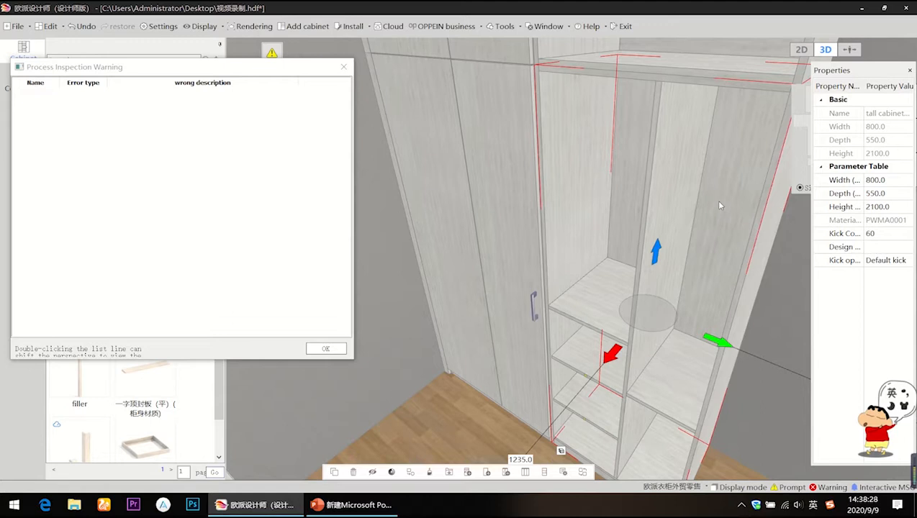
right_click(717, 203)
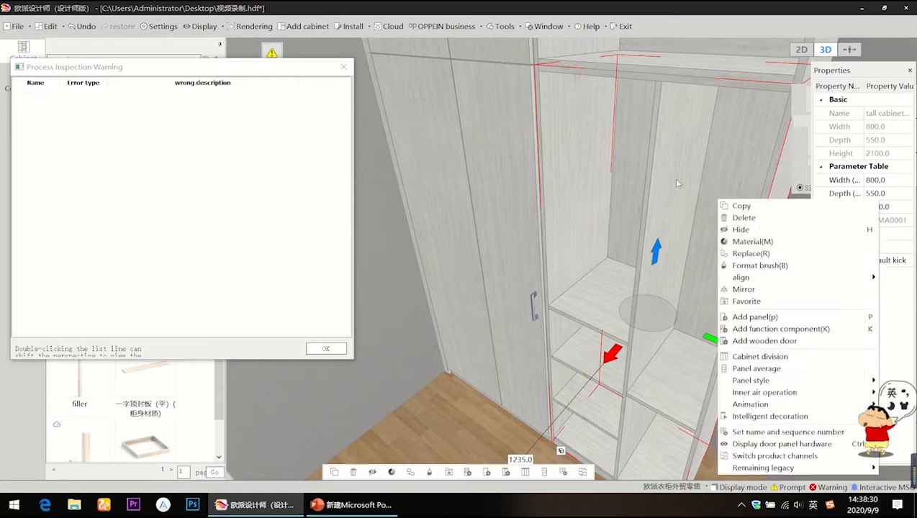
left_click(743, 330)
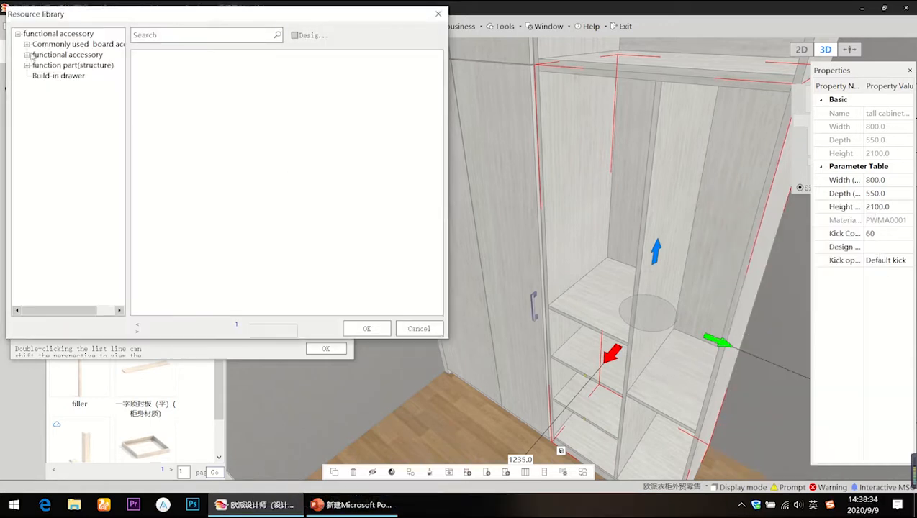
left_click(27, 55)
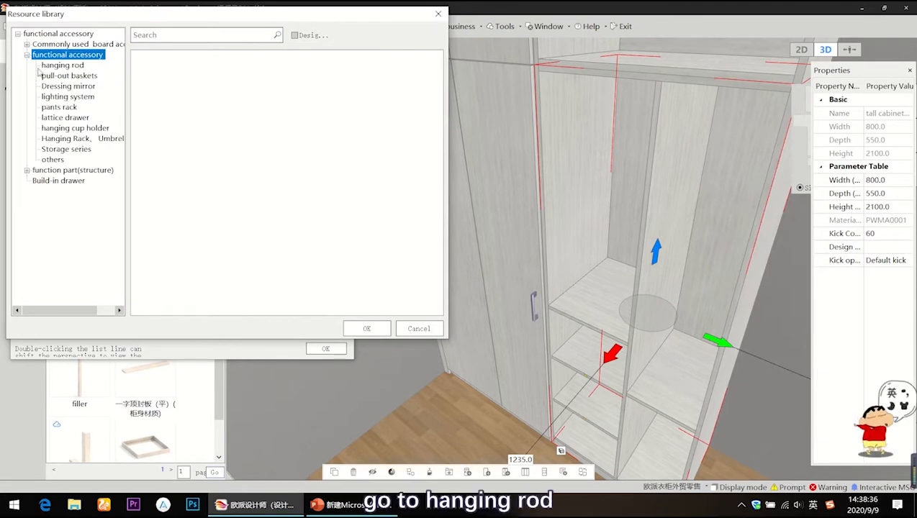
left_click(57, 66)
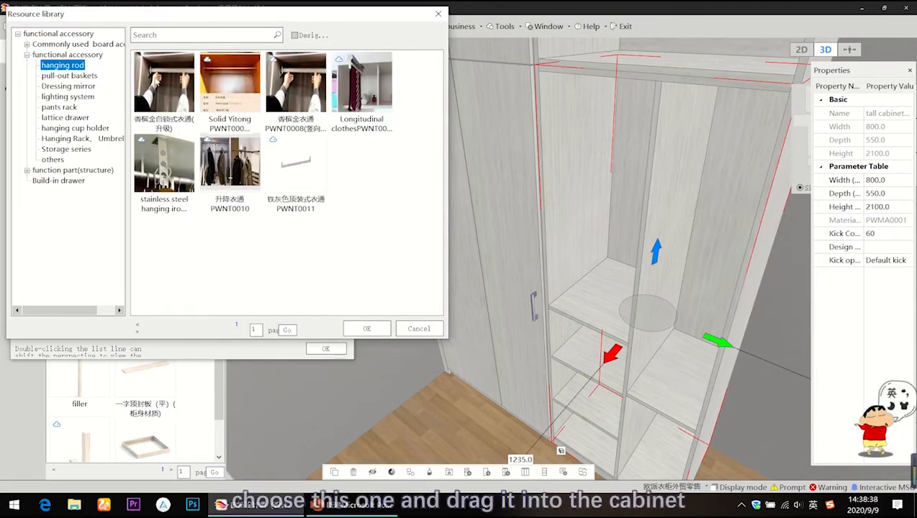
left_click_drag(296, 141, 638, 126)
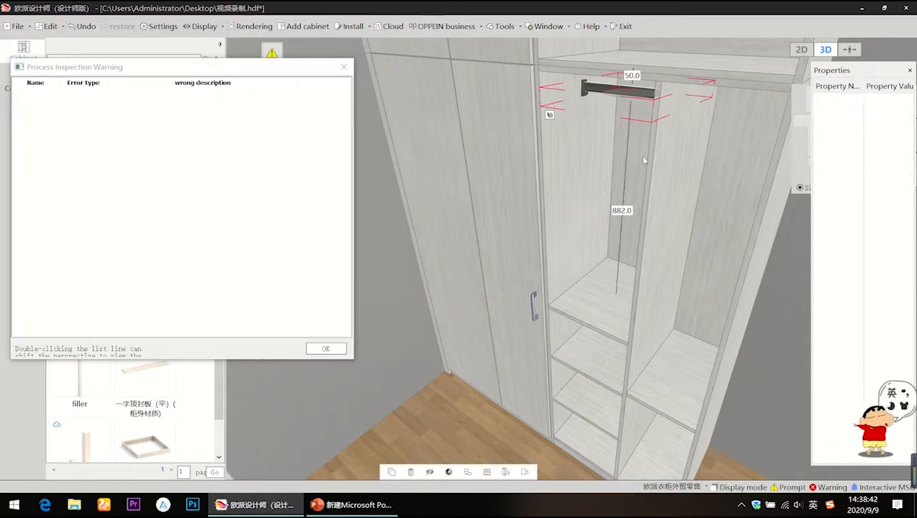
left_click(745, 108)
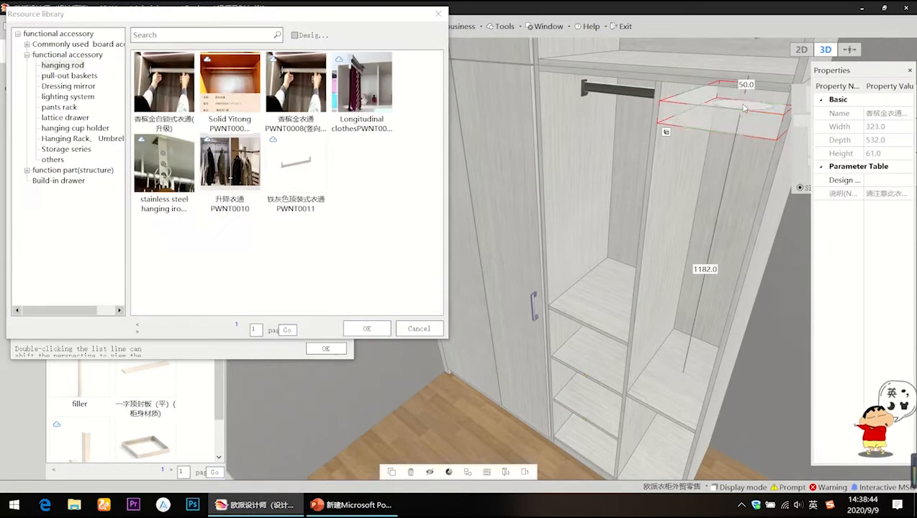
left_click(437, 15)
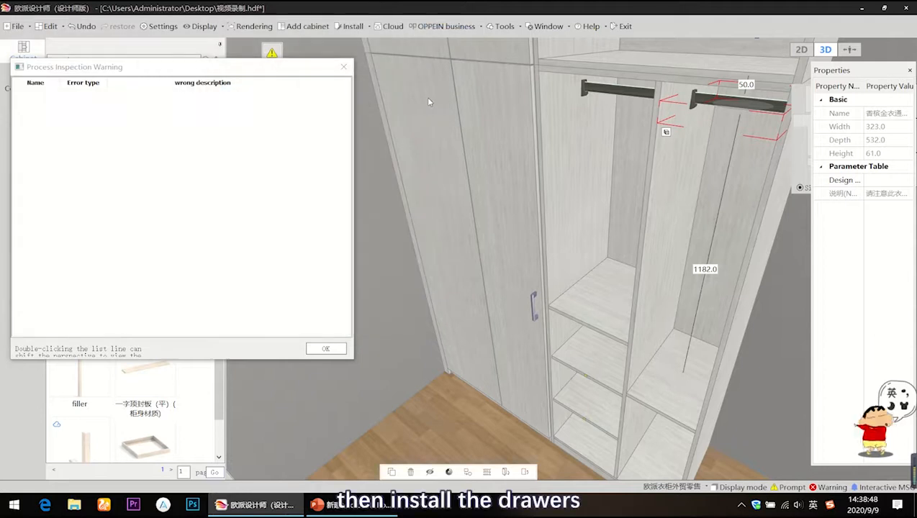
Install a four-drawer front in the open bay below the tall cabinet's right-hand shelf
left_click(352, 26)
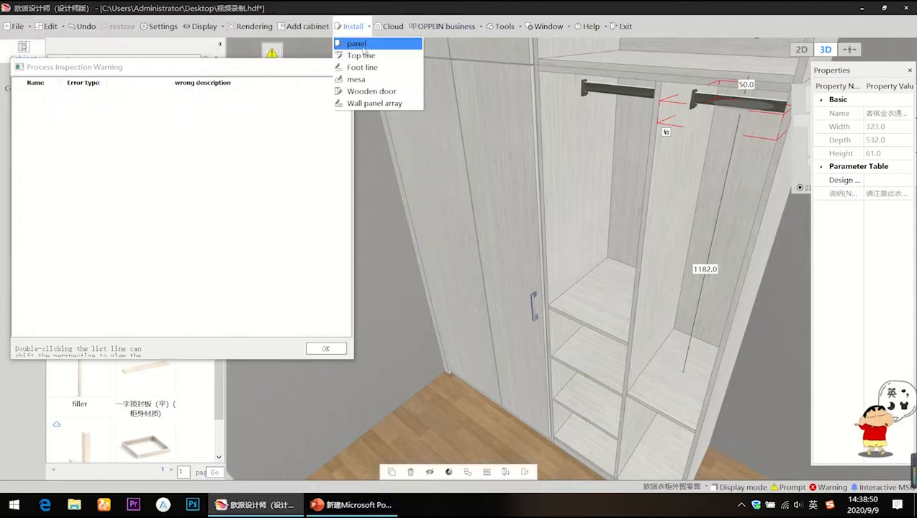
left_click(364, 46)
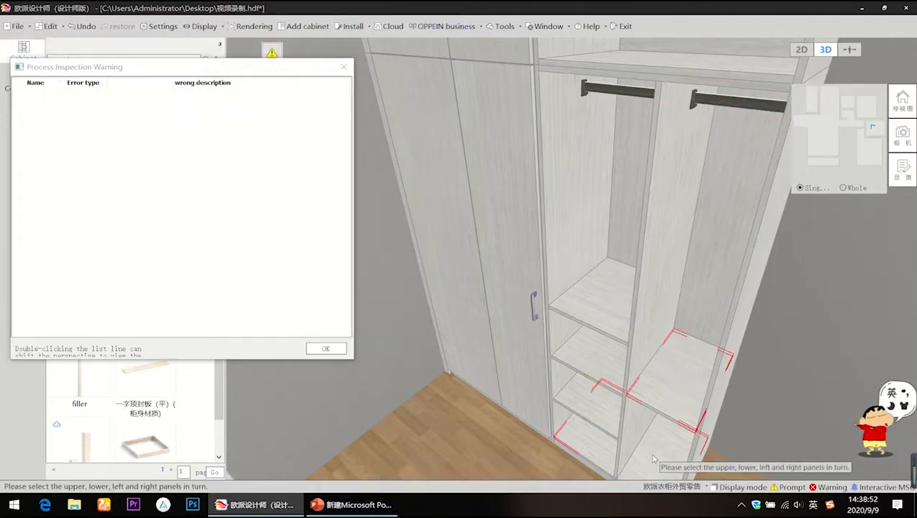
middle_click_drag(675, 388, 667, 378)
left_click(630, 349)
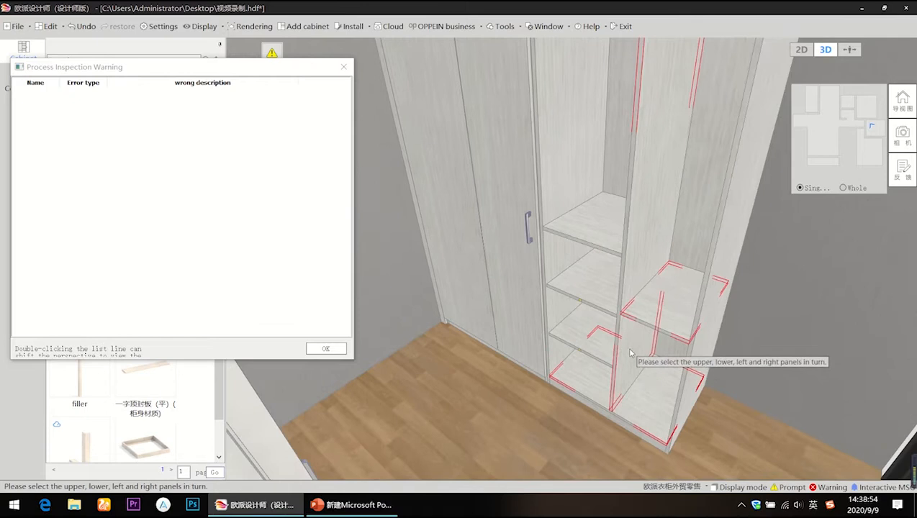
left_click(700, 351)
left_click(276, 149)
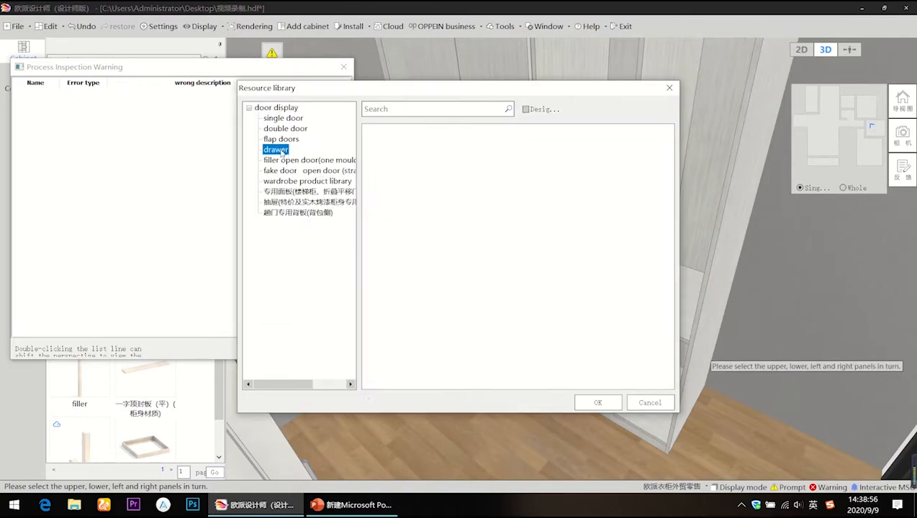
double_click(588, 166)
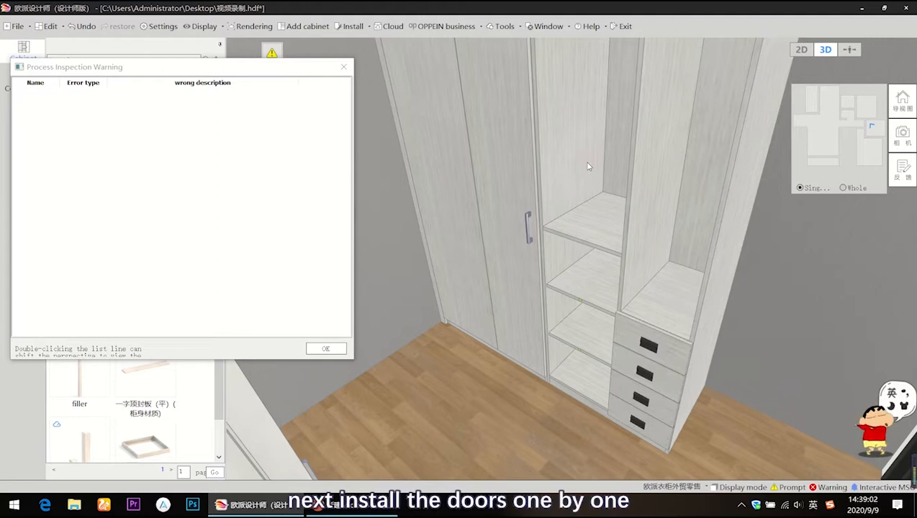
Install a double door on the opening of the 800-wide wardrobe's upper cabinet
middle_click_drag(607, 188, 617, 101)
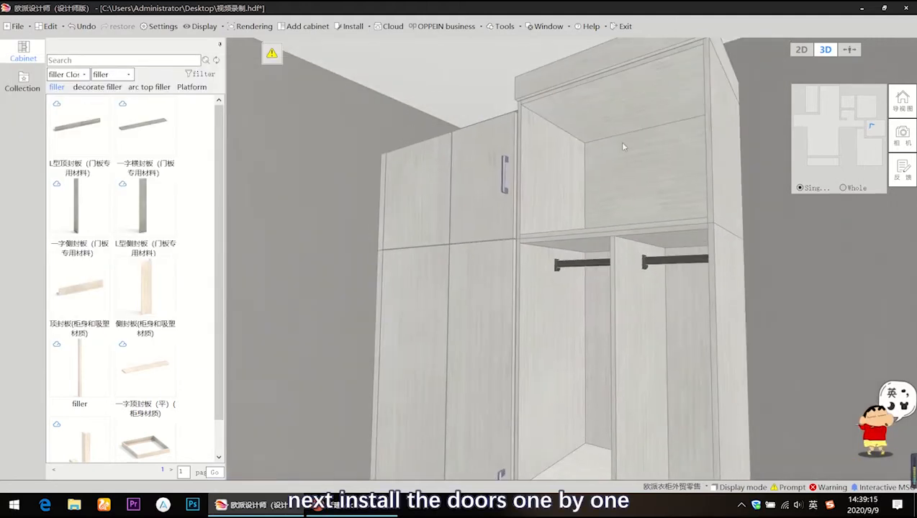
scroll(640, 170, "up", 5)
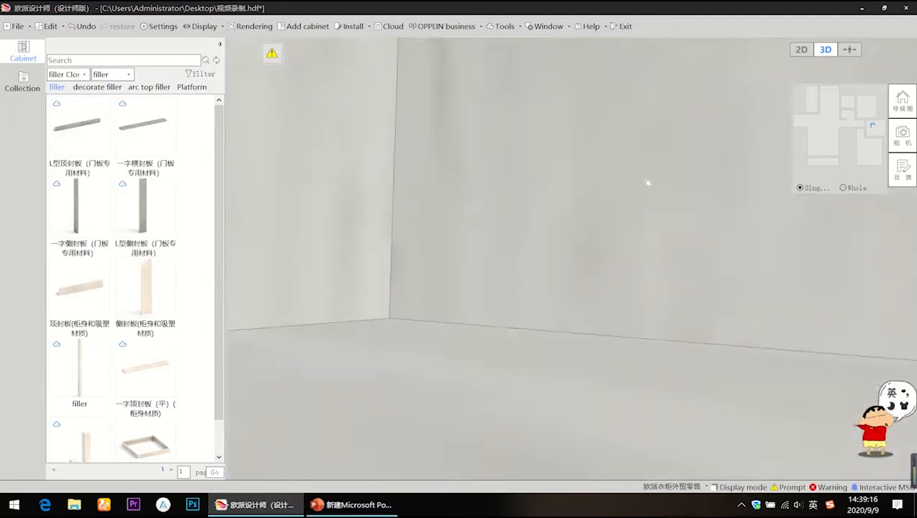
scroll(643, 174, "down", 5)
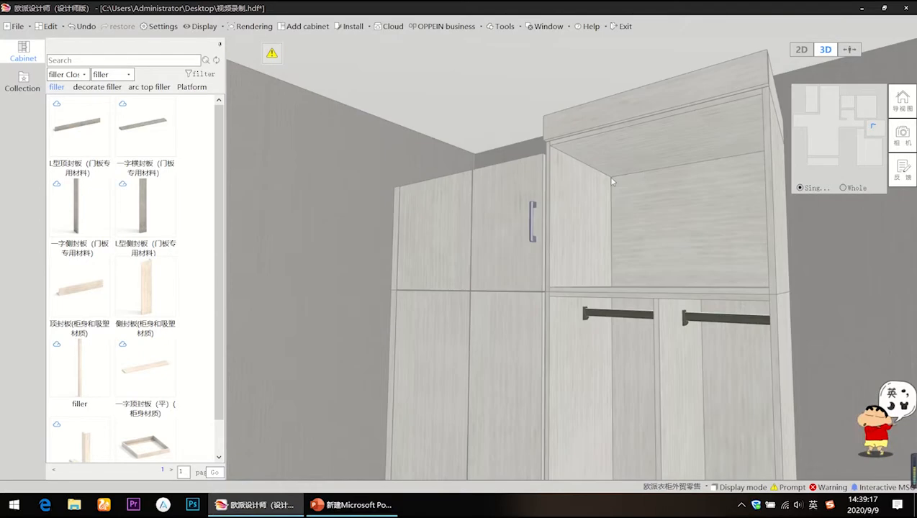
left_click(352, 26)
left_click(360, 41)
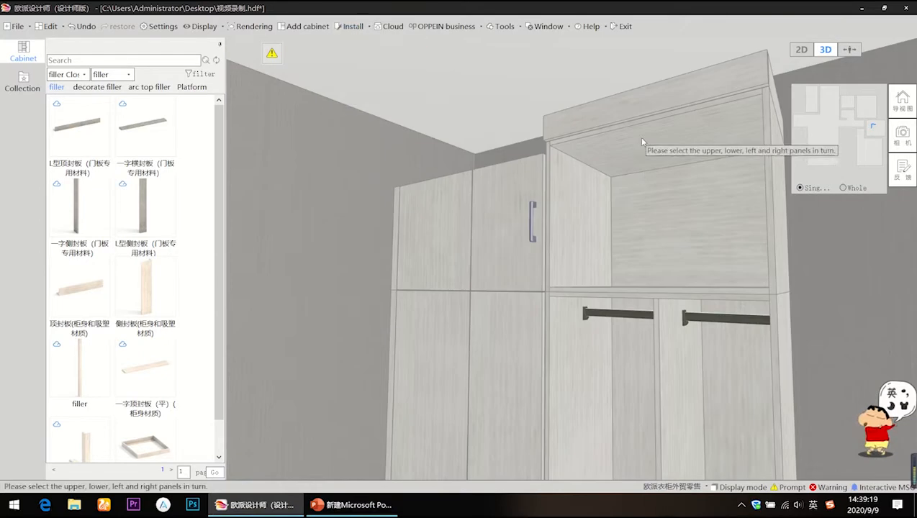
left_click(609, 289)
left_click(582, 242)
left_click(776, 200)
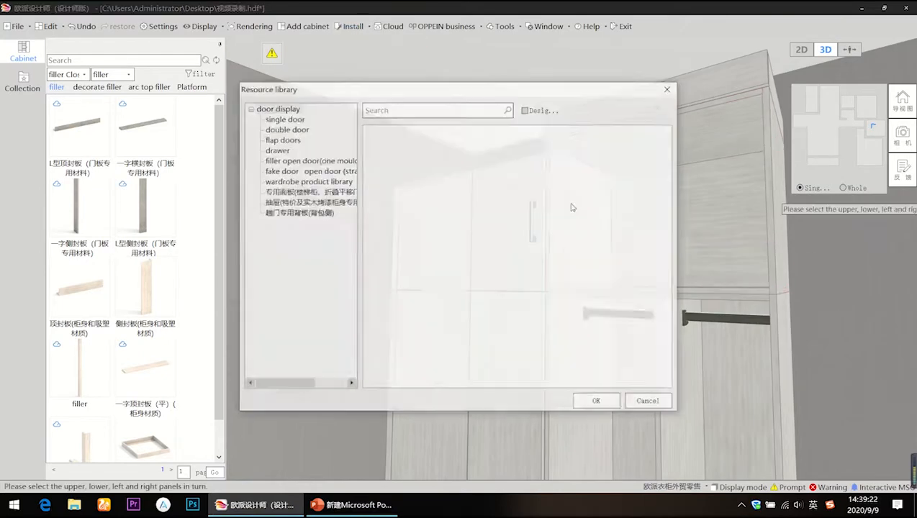
double_click(383, 169)
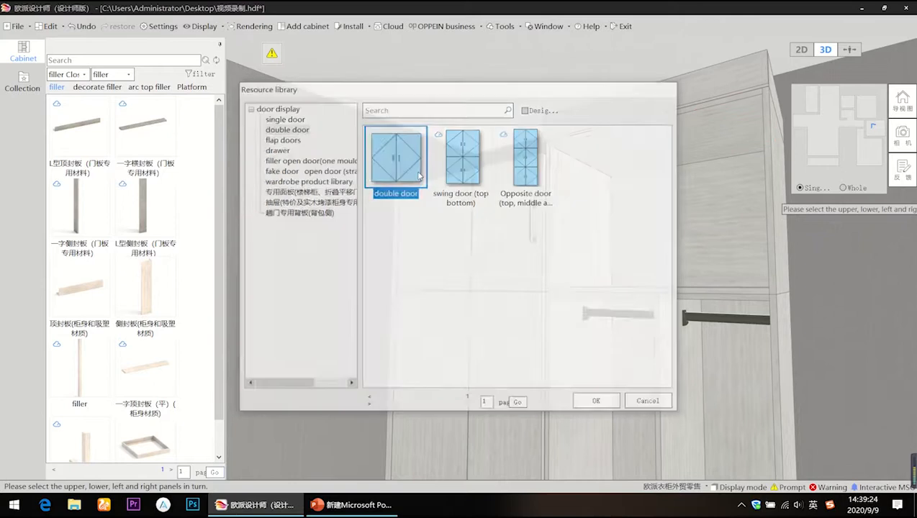
scroll(516, 308, "up", 3)
middle_click_drag(515, 308, 526, 369)
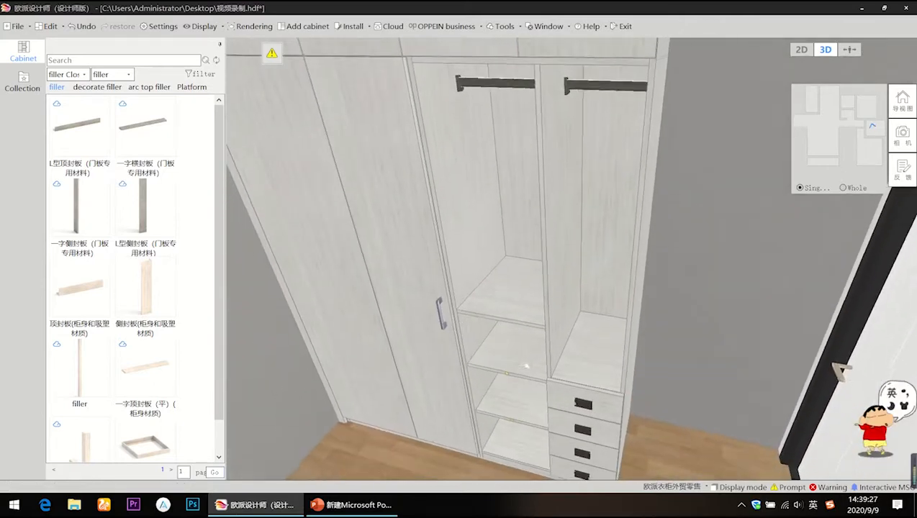
Install a left-opening single door on the left compartment of the 800-wide wardrobe's tall cabinet
left_click(351, 26)
left_click(353, 41)
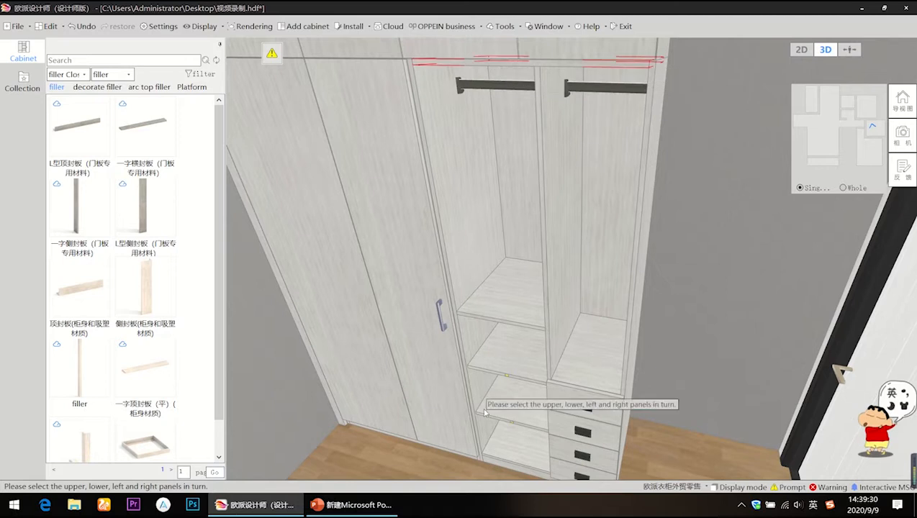
left_click(556, 193)
left_click(283, 118)
left_click(390, 152)
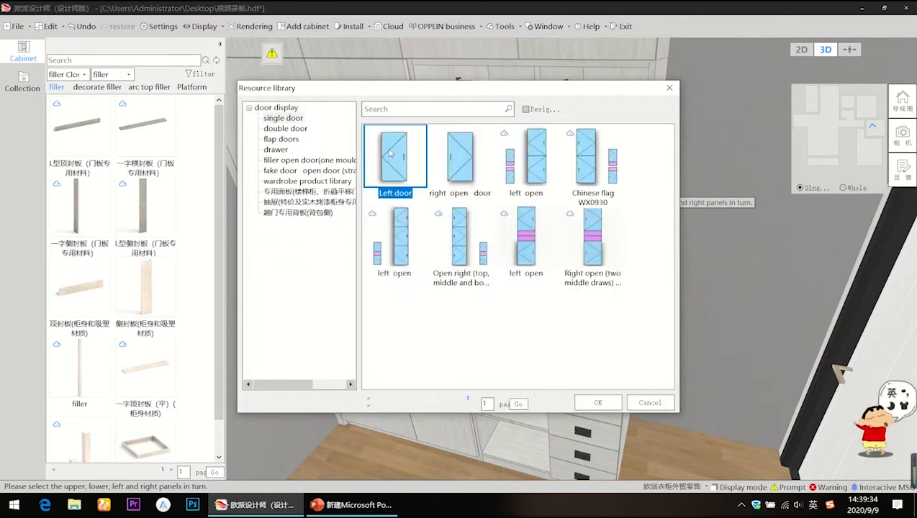
double_click(390, 152)
Install a right-opening single door on the tall cabinet's right compartment, above the drawers
left_click(341, 28)
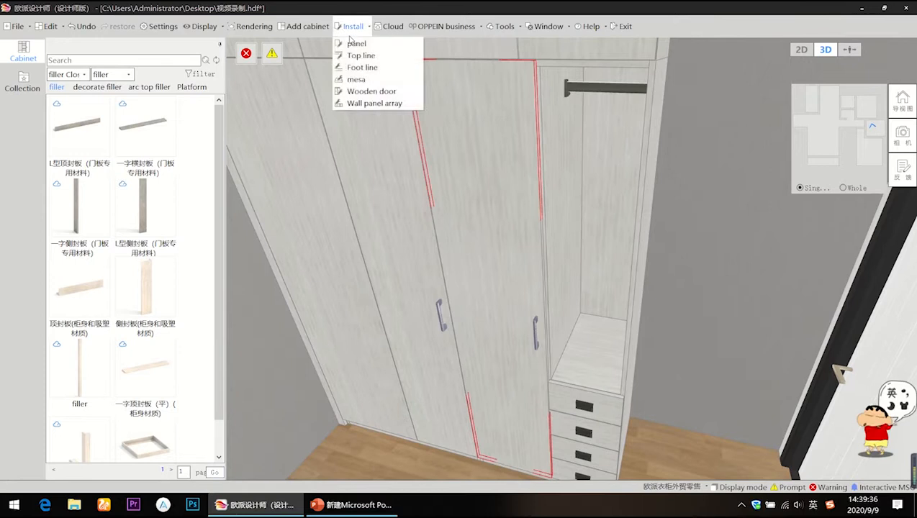
left_click(352, 43)
left_click(581, 63)
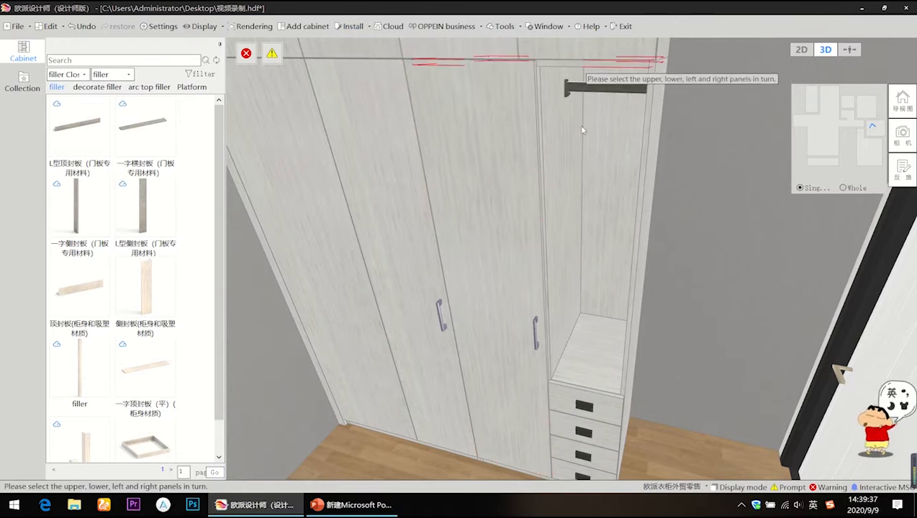
left_click(585, 353)
left_click(563, 202)
left_click(645, 201)
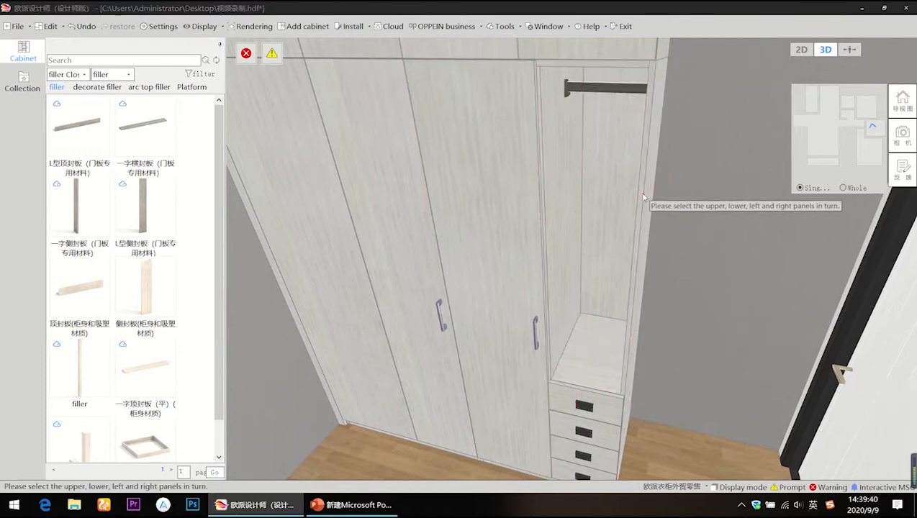
left_click(284, 119)
left_click(466, 158)
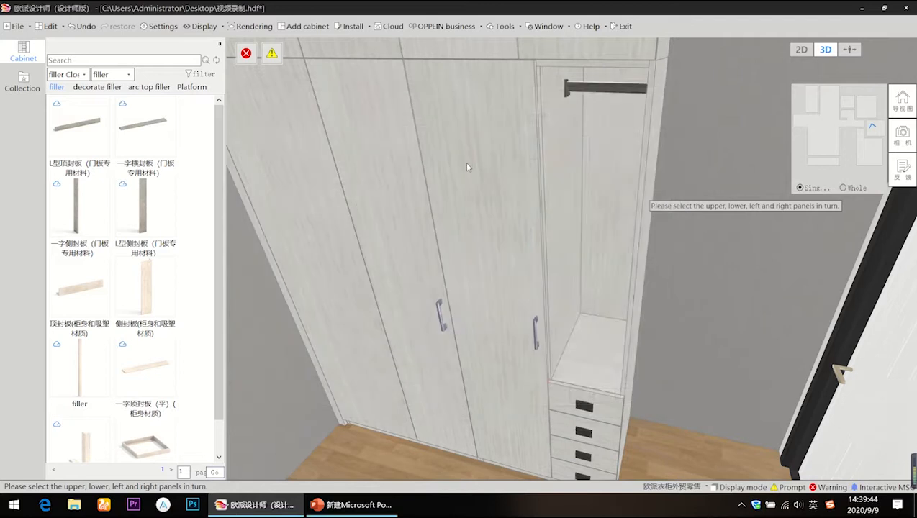
Locate the hinge collision error on the active shelf and set hinge 2 of the left-opening door to move up 60 mm (上移60mm)
left_click(246, 53)
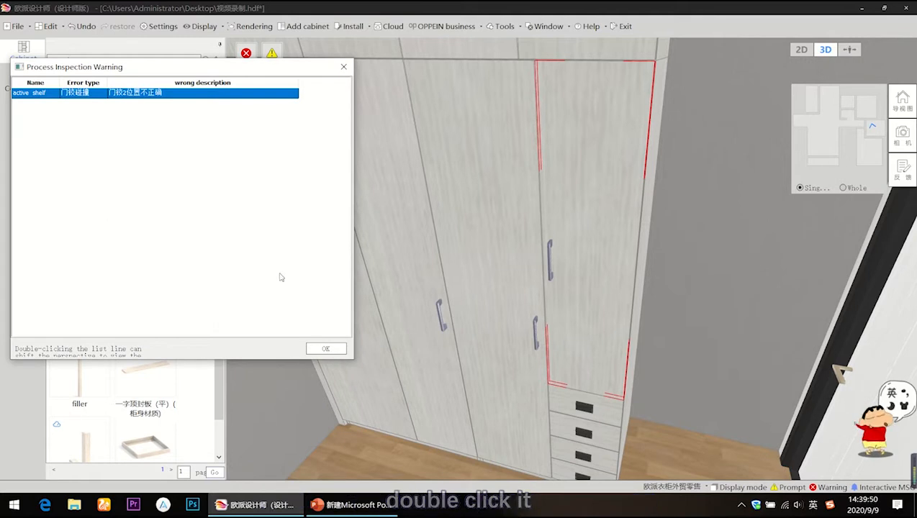
double_click(149, 94)
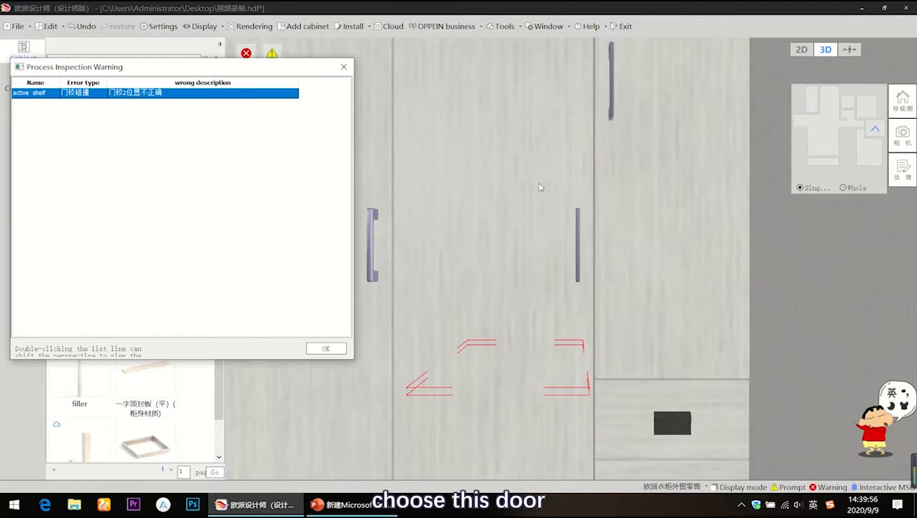
left_click(540, 187)
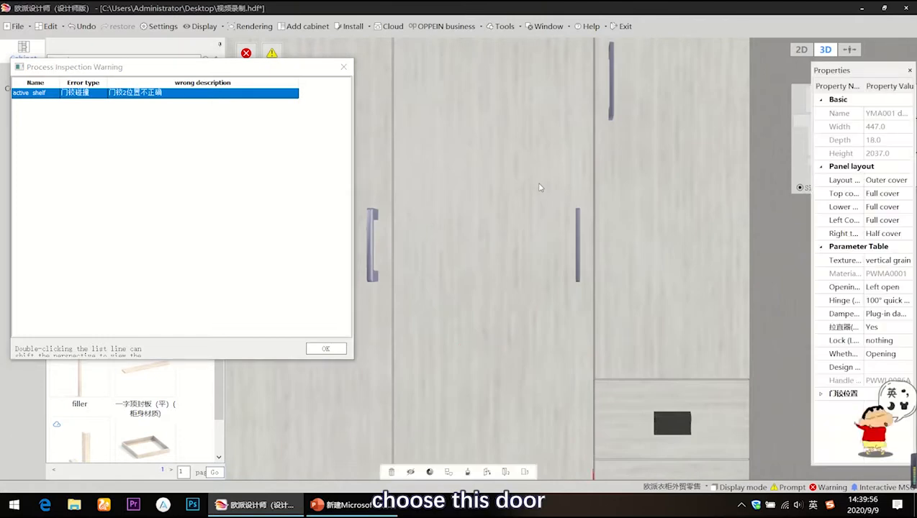
left_click(824, 395)
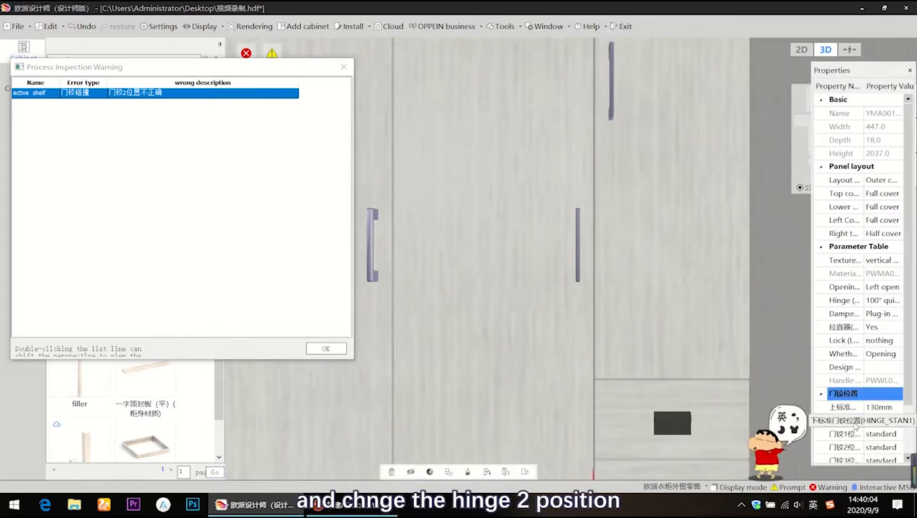
scroll(856, 426, "down", 1)
scroll(855, 426, "down", 1)
left_click(864, 420)
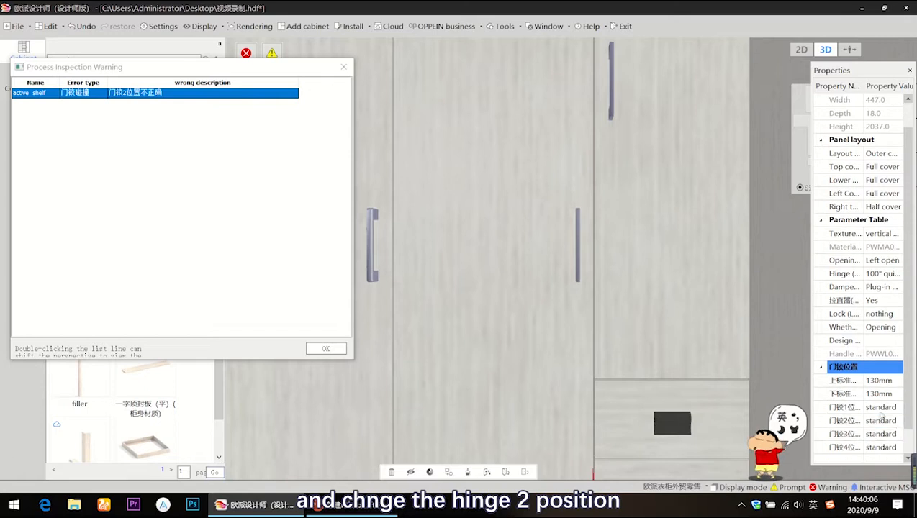
left_click(896, 421)
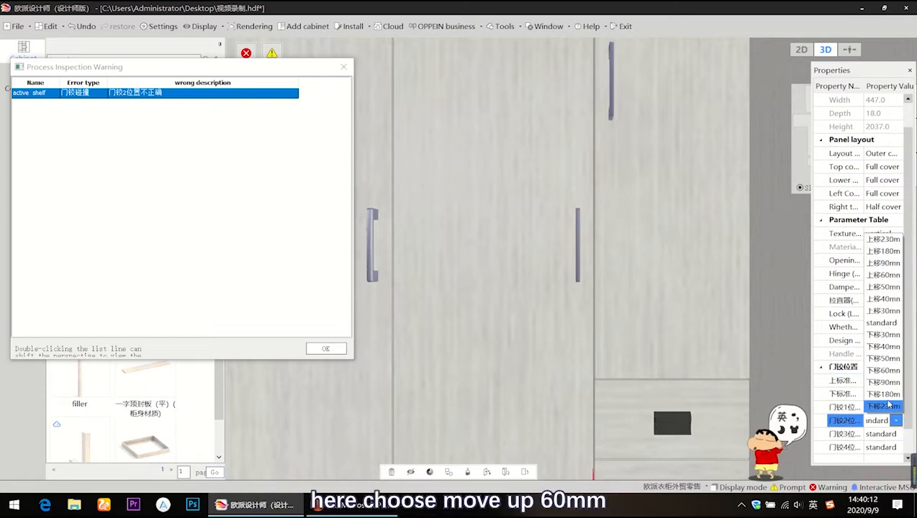
left_click(887, 276)
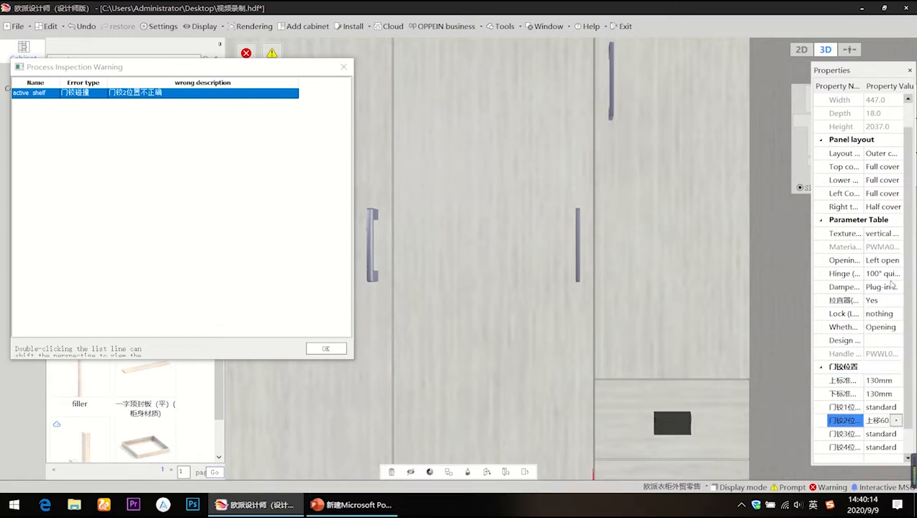
left_click(326, 349)
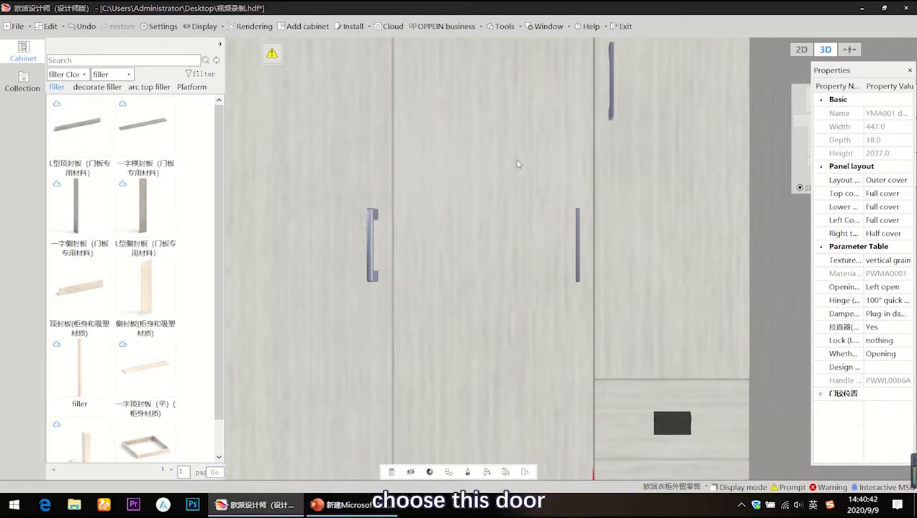
Align the handle of the door above the drawers with the neighbouring left-opening door's handle using the same-height function
left_click(518, 165)
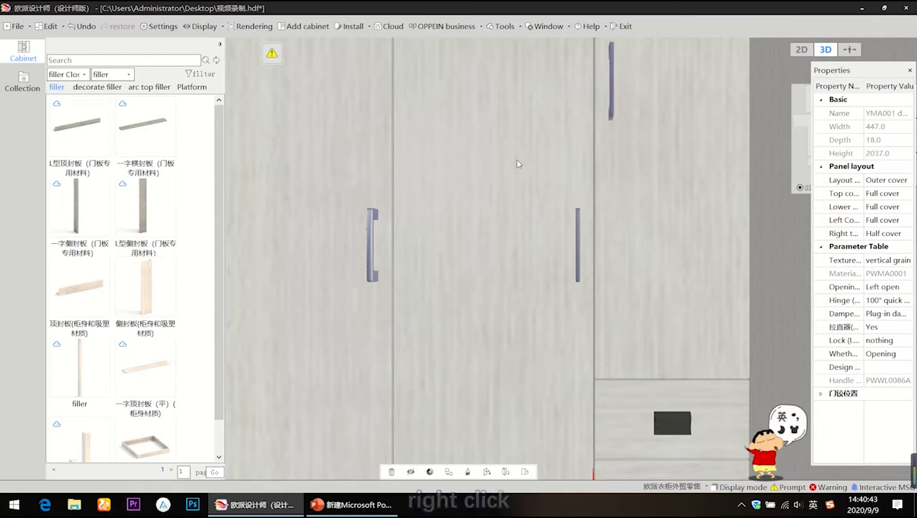
right_click(518, 164)
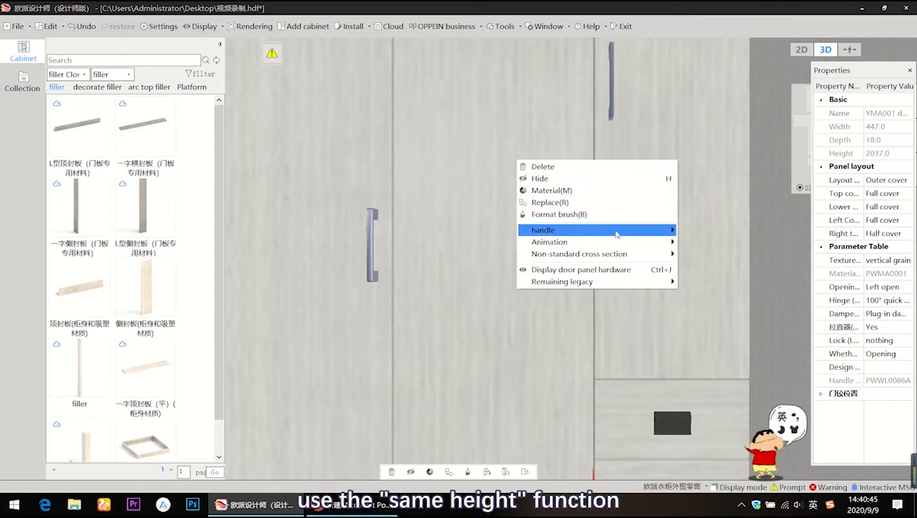
mouse_move(617, 233)
left_click(713, 266)
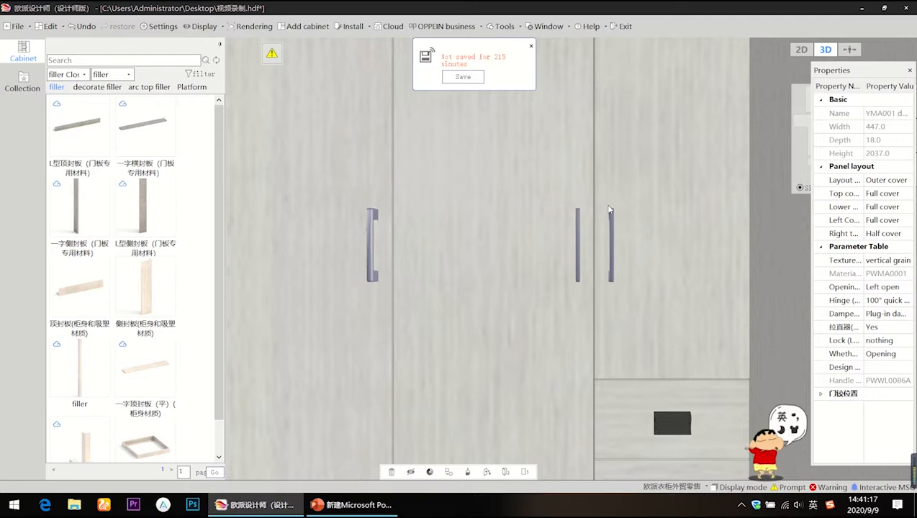
Set the height of the 800-wide wardrobe's upper cabinet to 550
left_click_drag(608, 217, 593, 307)
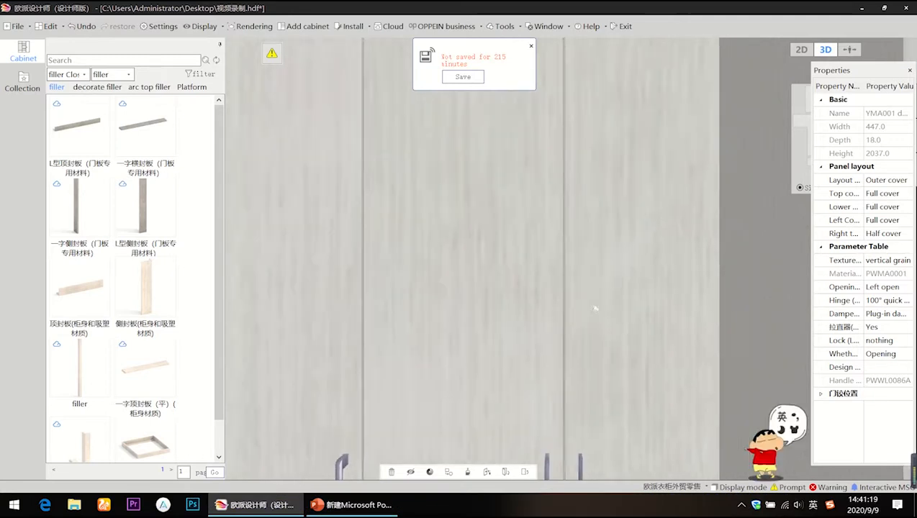
scroll(593, 242, "up", 3)
scroll(595, 396, "down", 3)
left_click(655, 243)
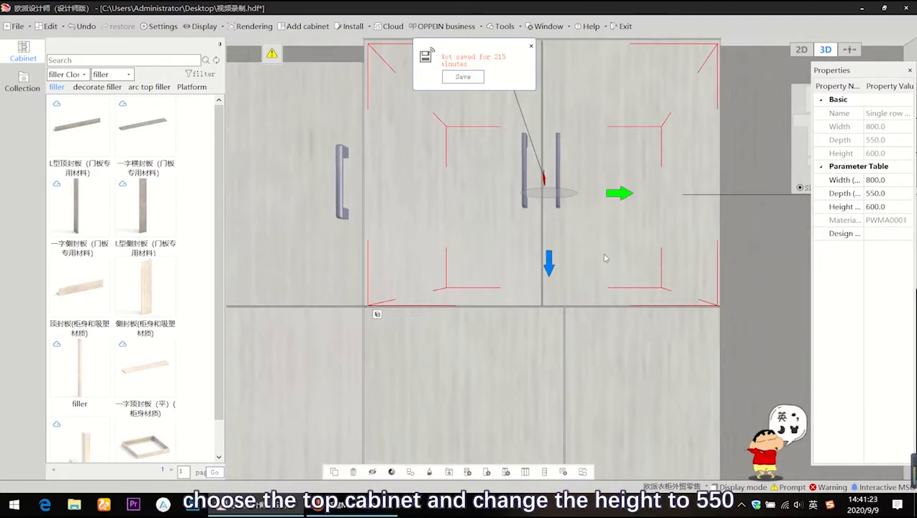
left_click(890, 207)
type("550")
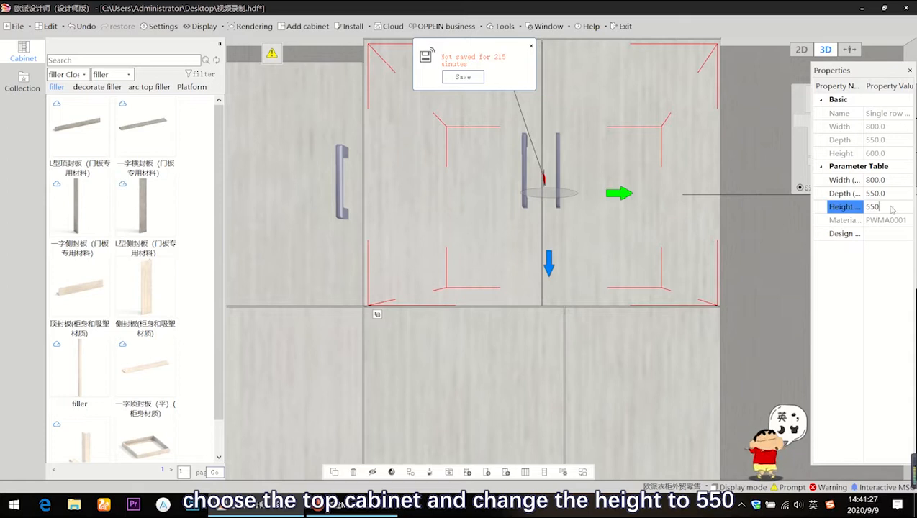
key("Return")
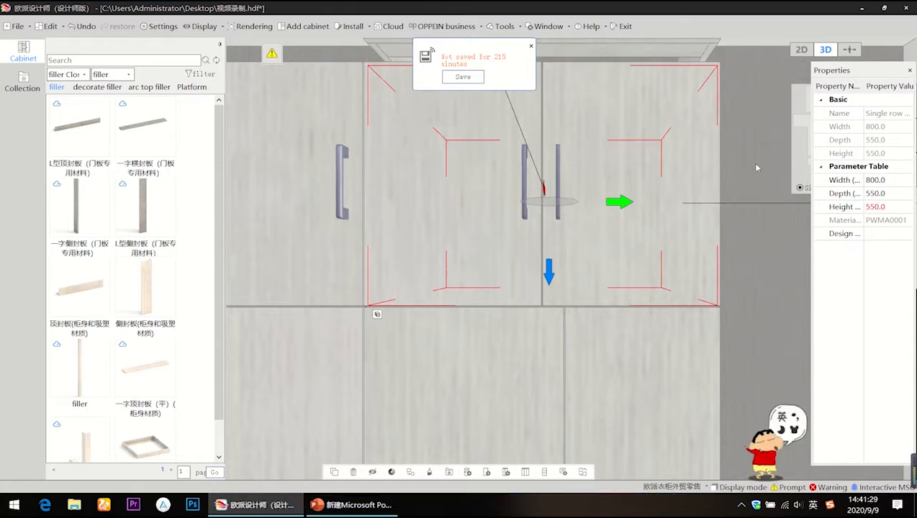
Set the top filler's height to 50 and lower it onto the upper cabinet
middle_click_drag(756, 168, 755, 267)
left_click(566, 210)
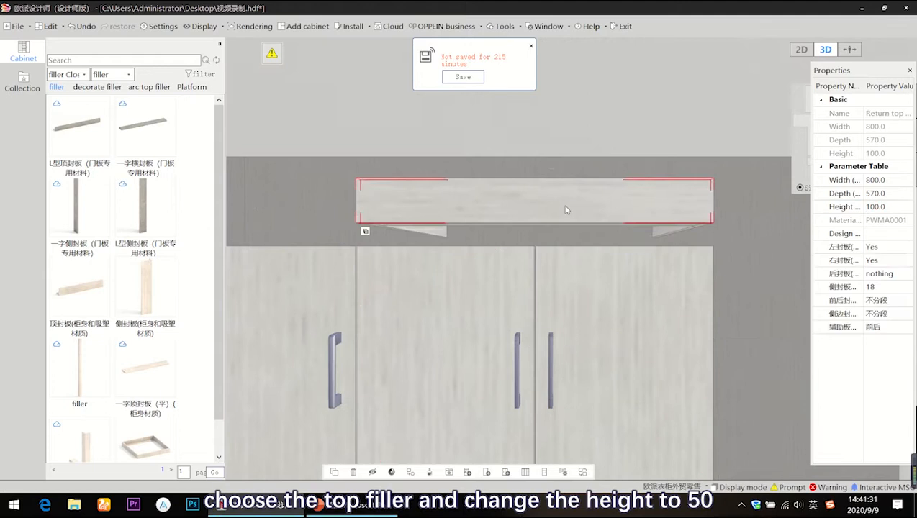
left_click(890, 208)
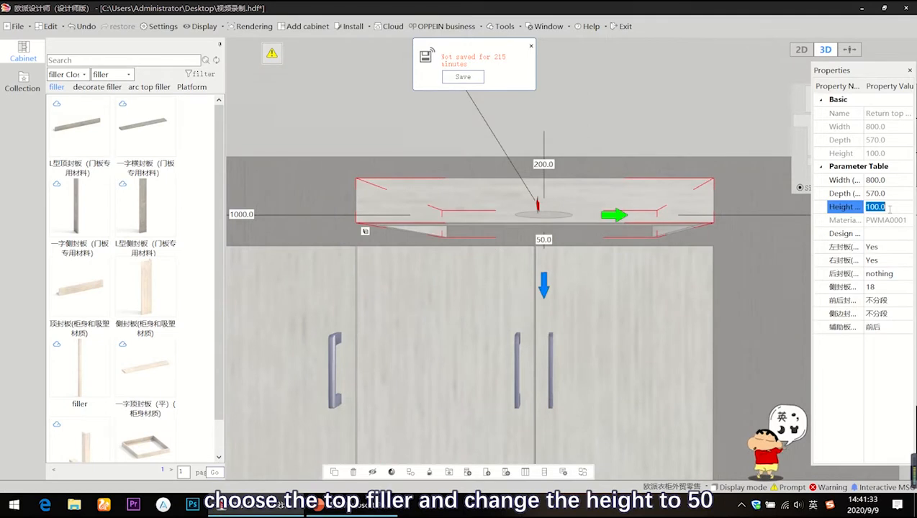
type("50")
key("Return")
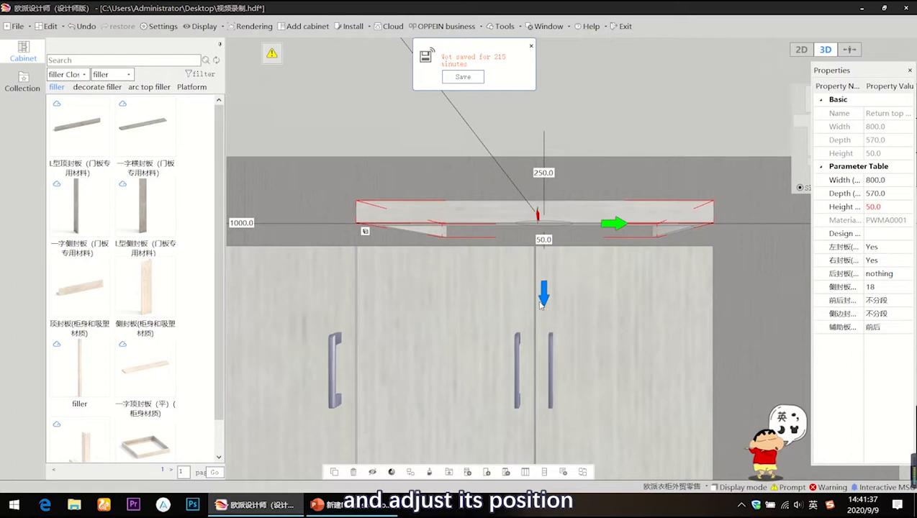
left_click_drag(544, 290, 545, 315)
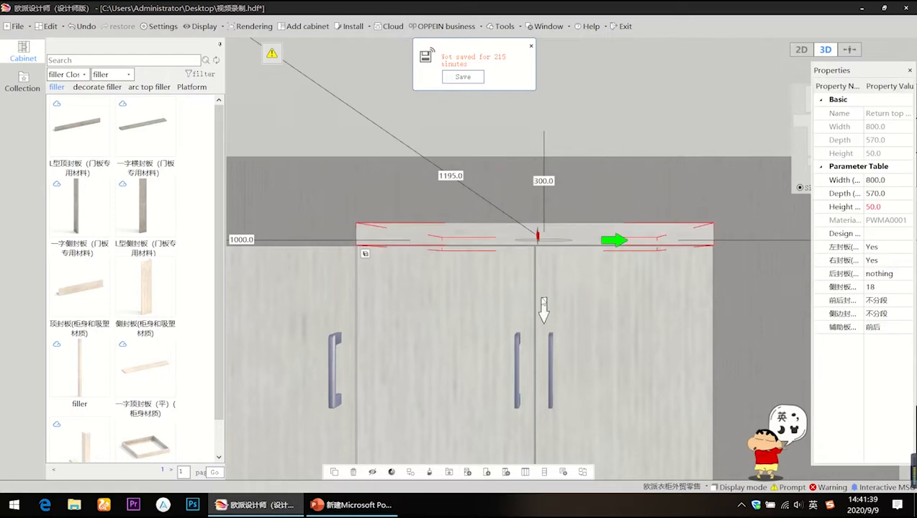
Widen the top filler to 1800 and shift it to span both adjoining wardrobes
middle_click_drag(459, 288, 470, 374)
middle_click_drag(497, 337, 725, 336)
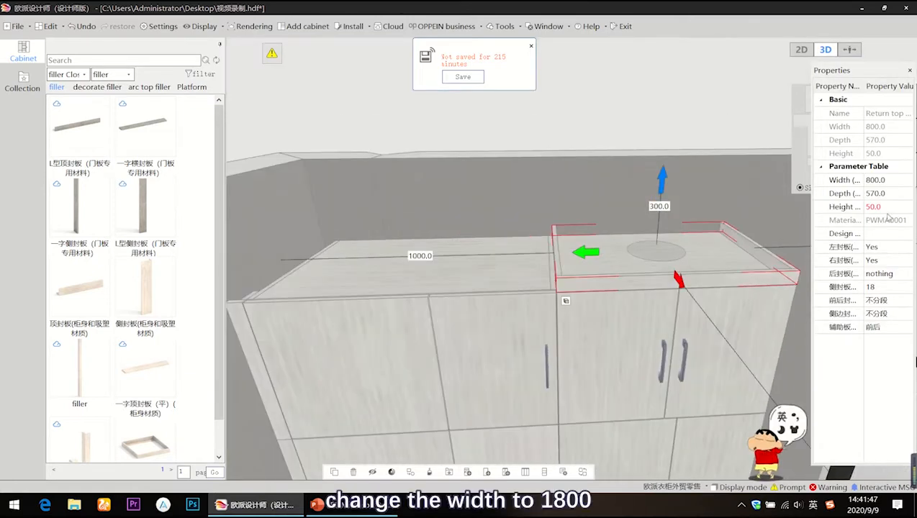
left_click(891, 181)
type("18")
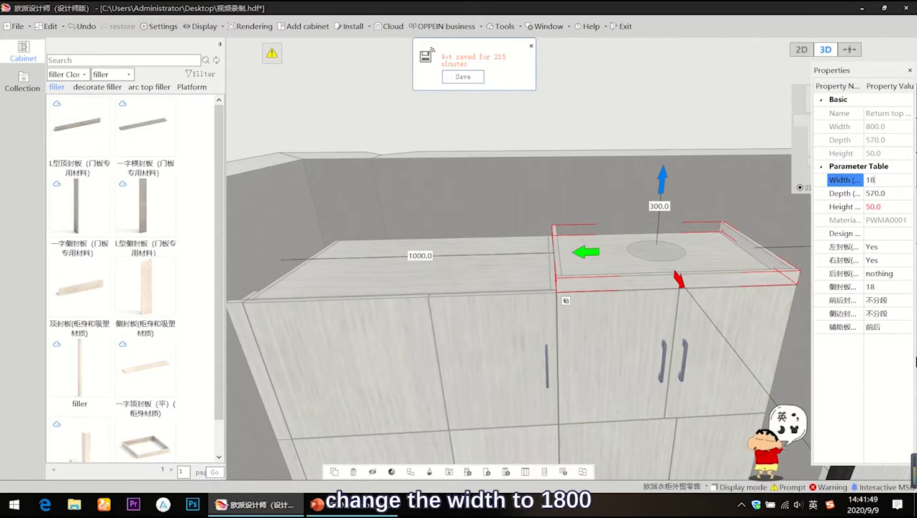
type("00")
key("Return")
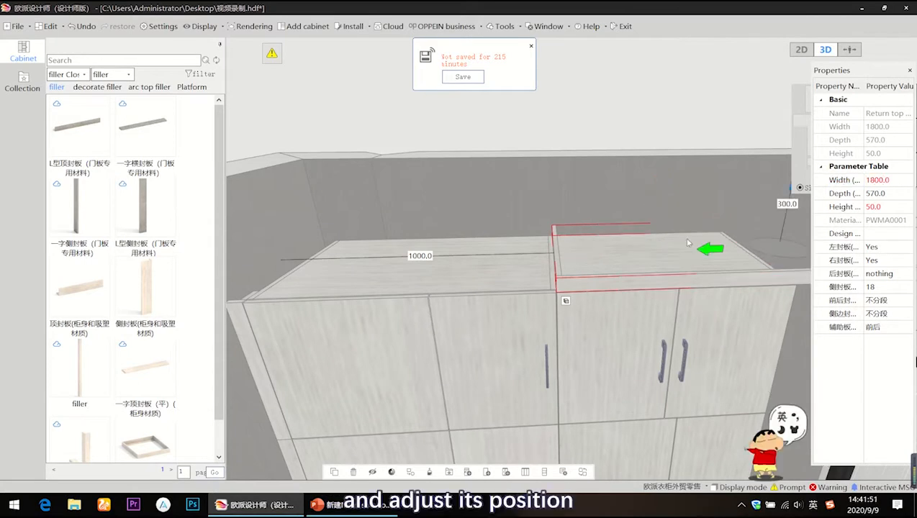
left_click_drag(687, 245, 448, 261)
left_click(448, 263)
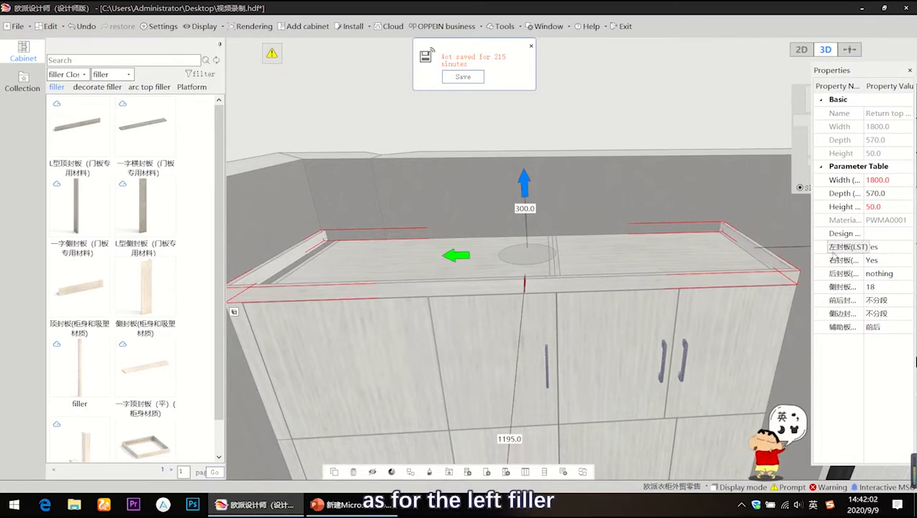
Remove the left filler panel (左封板) from the 1800-wide top filler
left_click(905, 248)
left_click(891, 264)
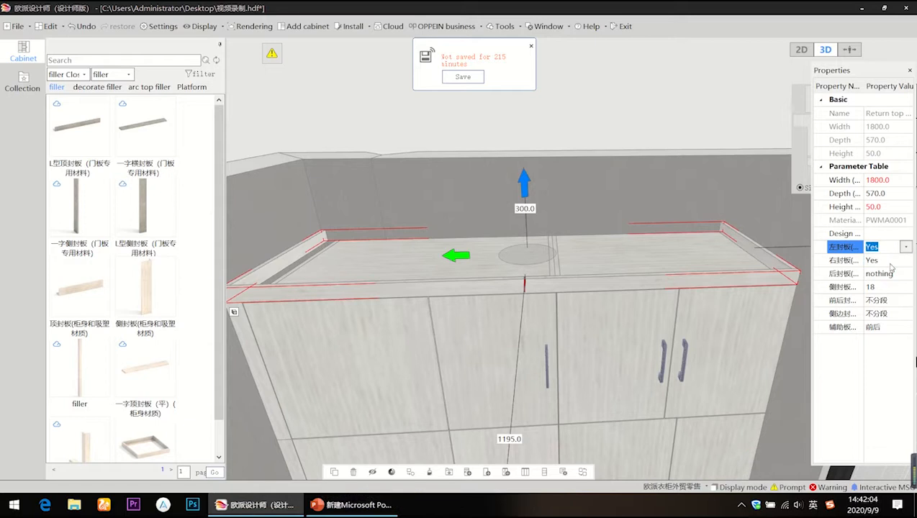
left_click(655, 208)
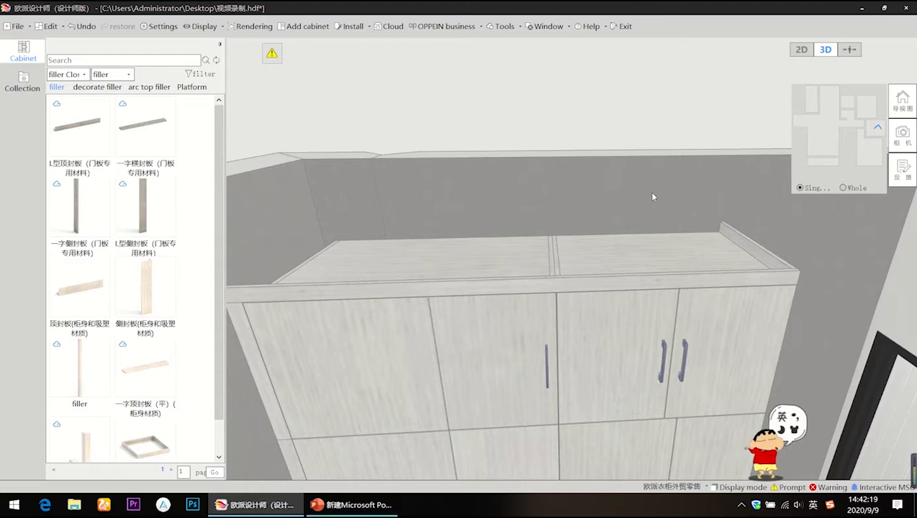
Measure the distance between the doors of the two facing wardrobes
left_click_drag(653, 197, 559, 189)
left_click(504, 26)
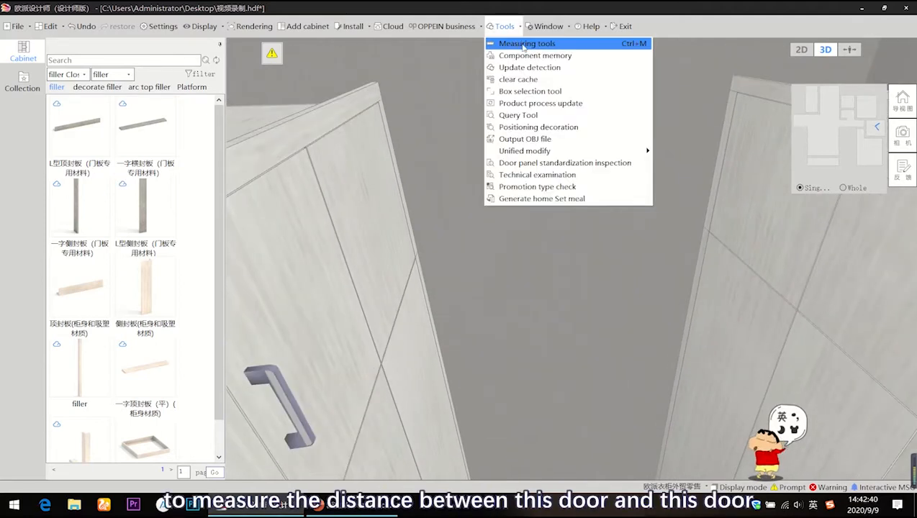
left_click(524, 45)
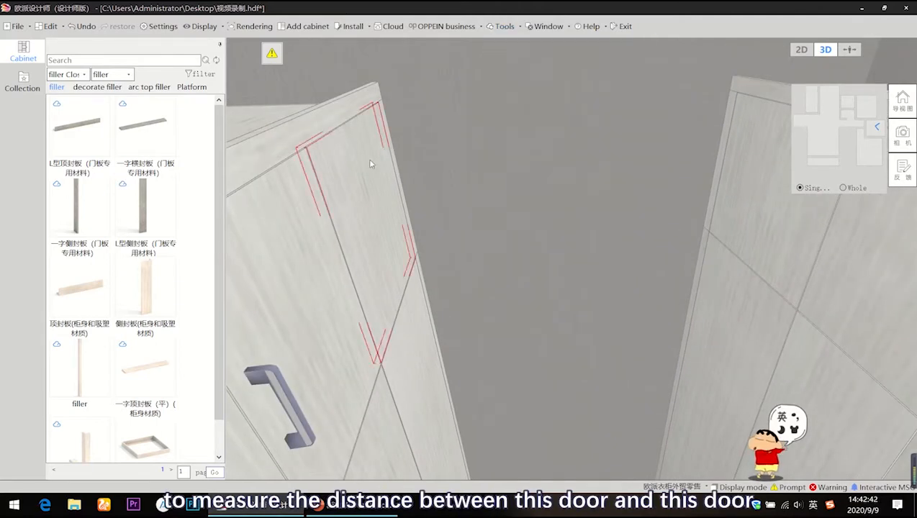
left_click(772, 195)
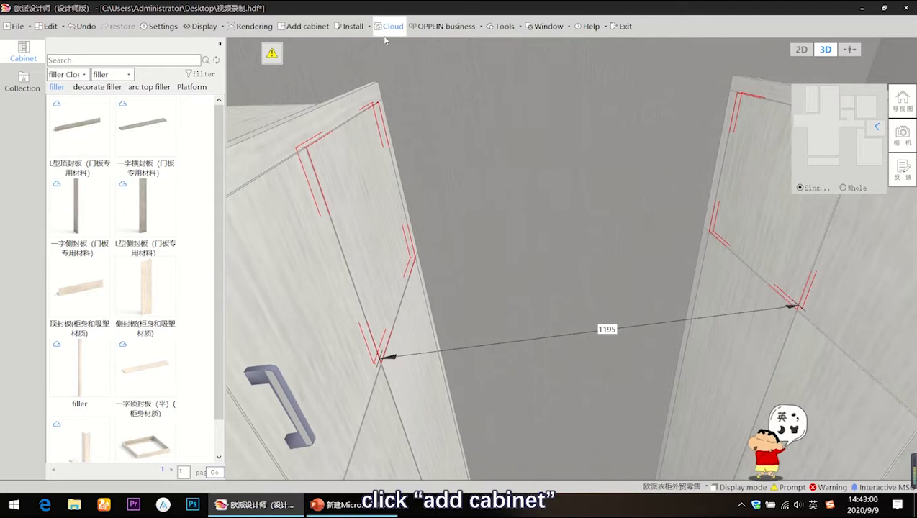
Add the first Bedroom hinged-door wardrobe in the 700-1000 width range, 900 wide, against the end wall between the two facing wardrobes
left_click(306, 26)
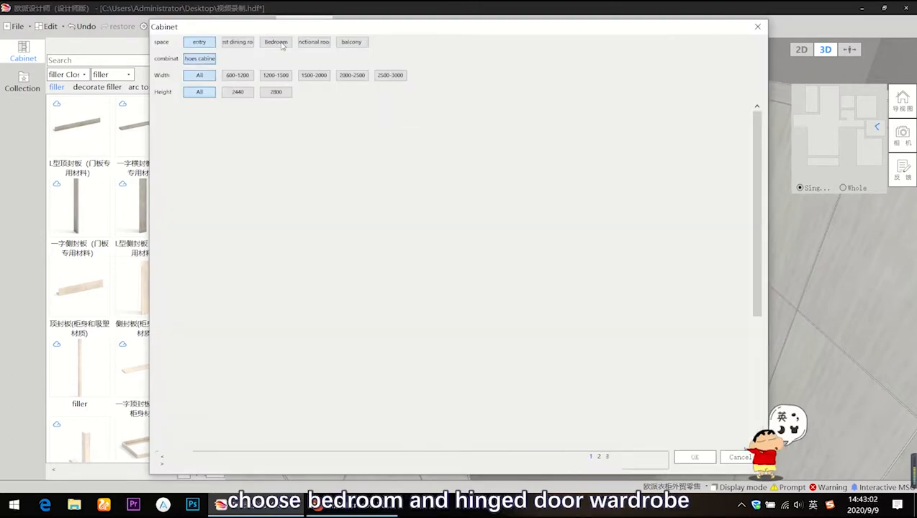
left_click(282, 45)
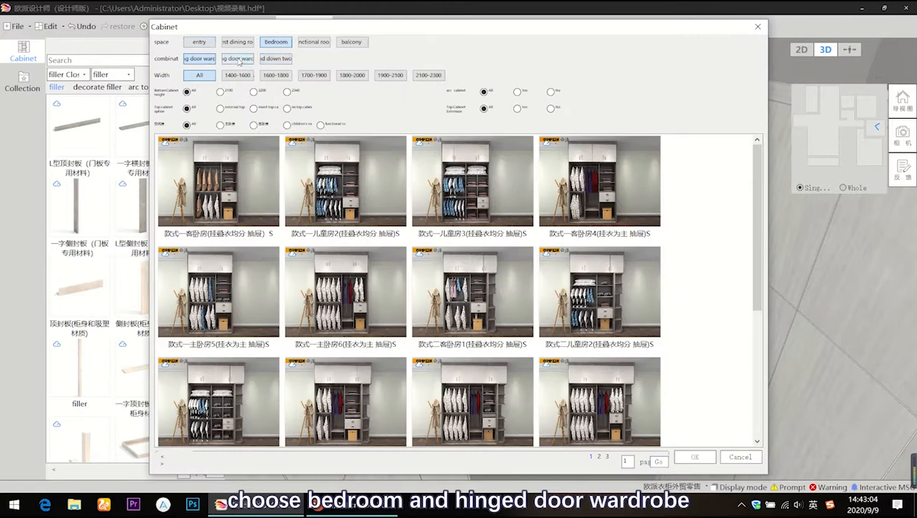
left_click(237, 58)
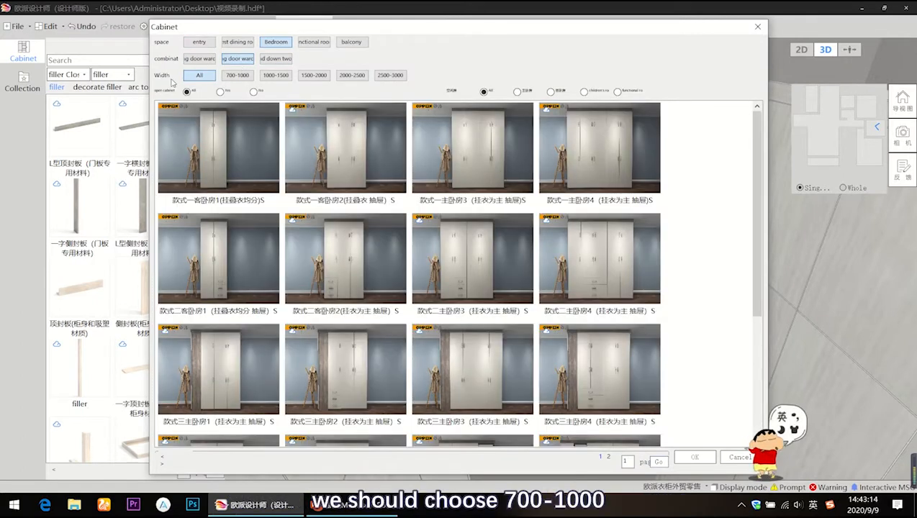
left_click(242, 77)
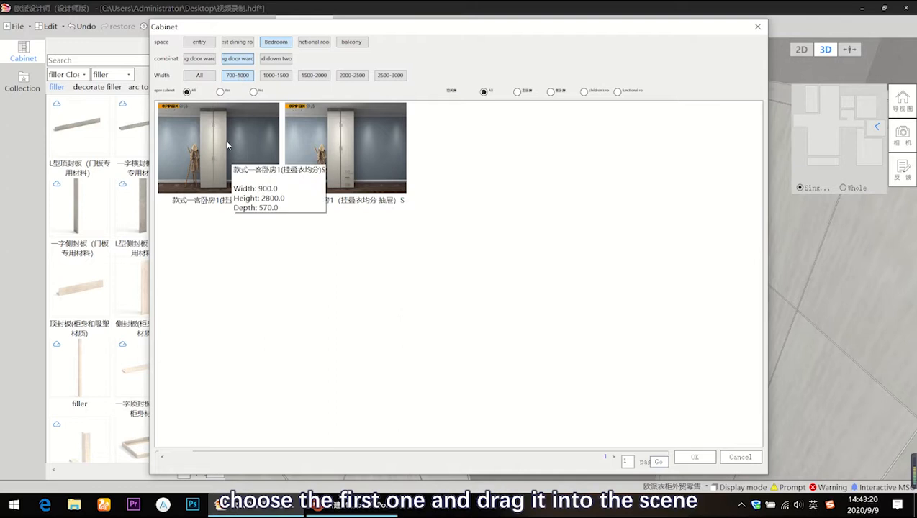
left_click_drag(226, 139, 641, 378)
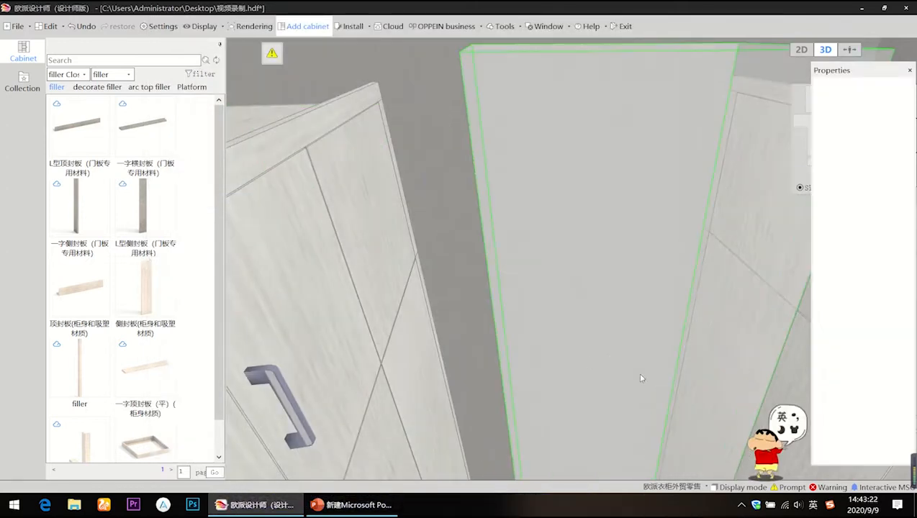
scroll(584, 358, "down", 5)
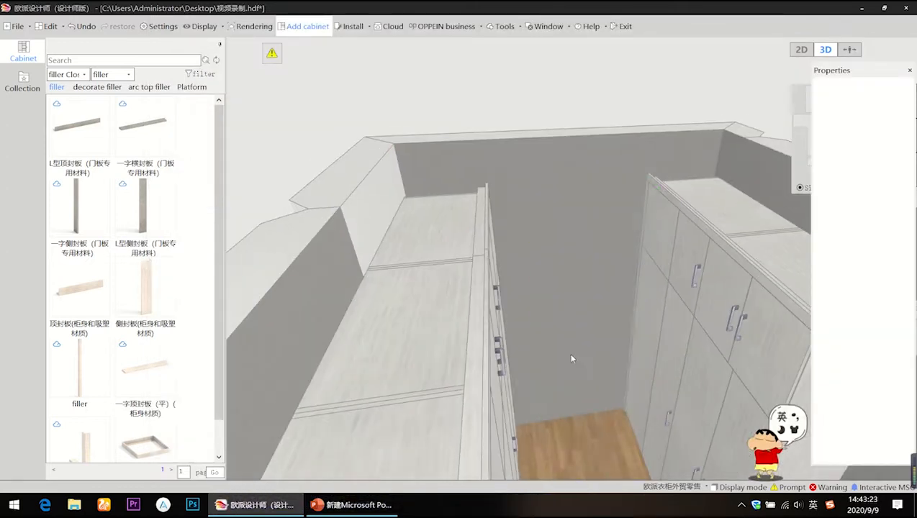
left_click(574, 318)
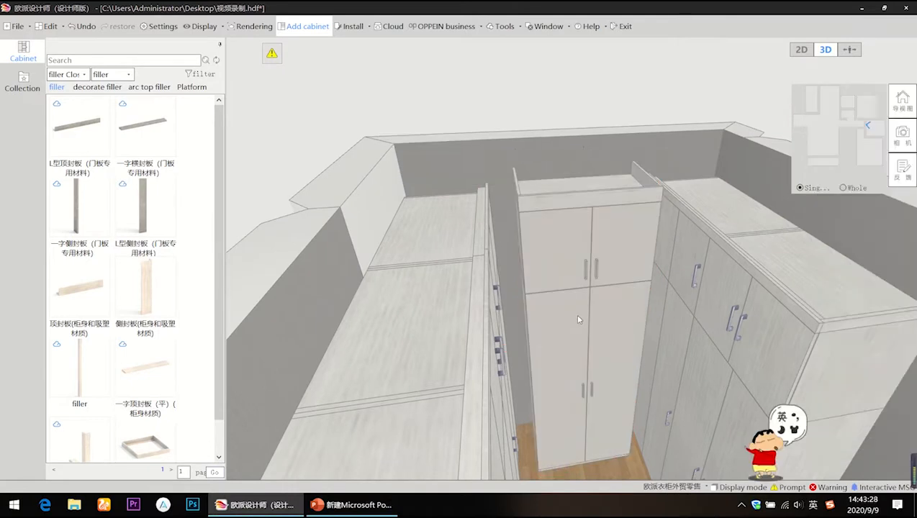
Set the new wardrobe's width to 1095 and shift it sideways to leave a 20 gap on the side towards the longer wardrobe run
left_click(577, 320)
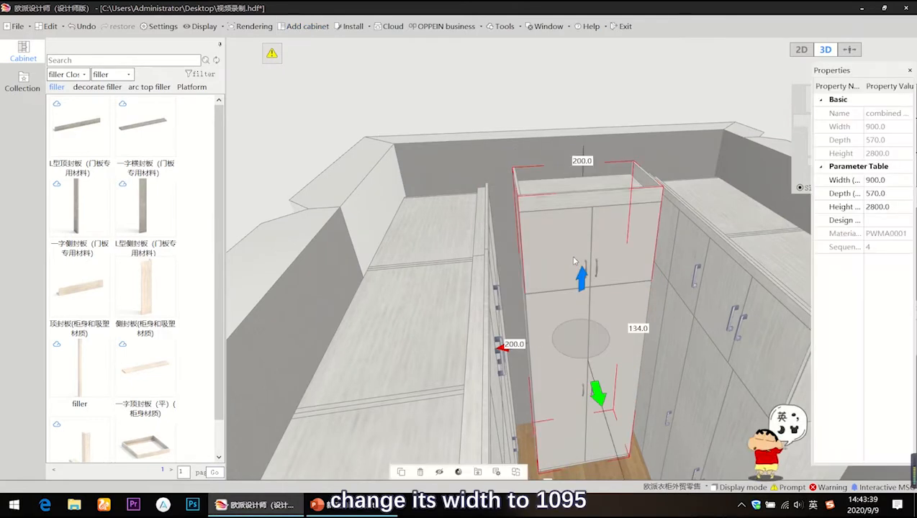
left_click(889, 180)
type("10")
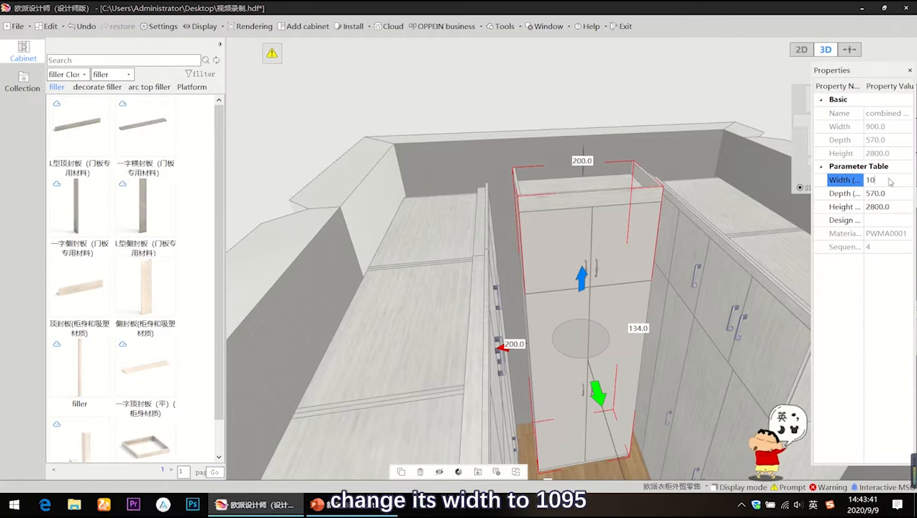
type("95")
key("Return")
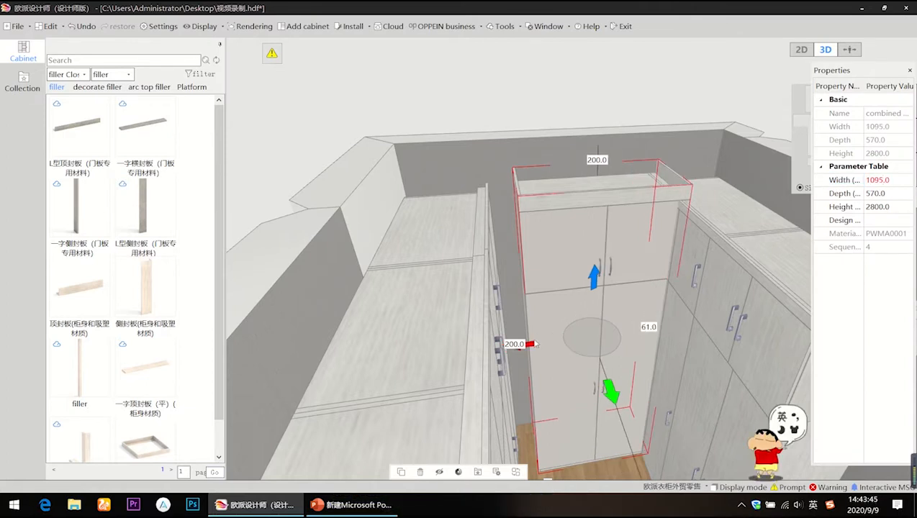
left_click_drag(530, 345, 513, 346)
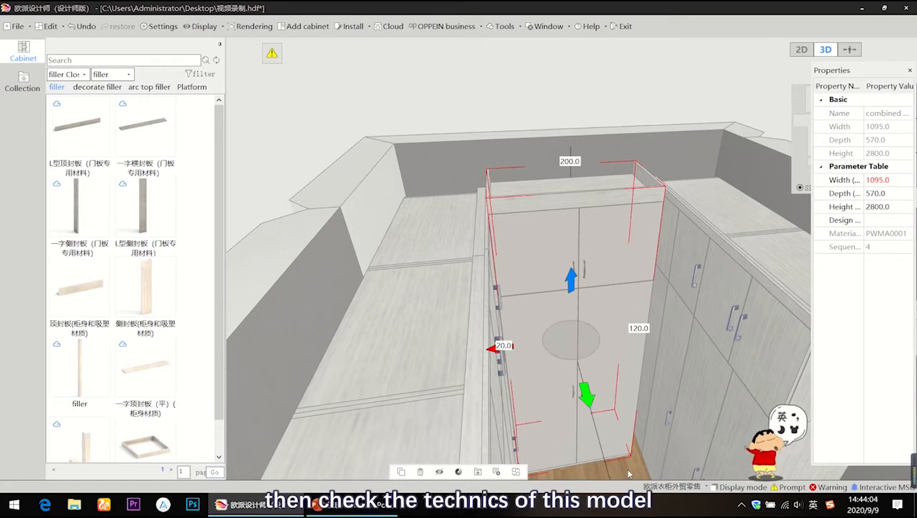
Run the product process update on the new wardrobe and review the process inspection errors
left_click(504, 26)
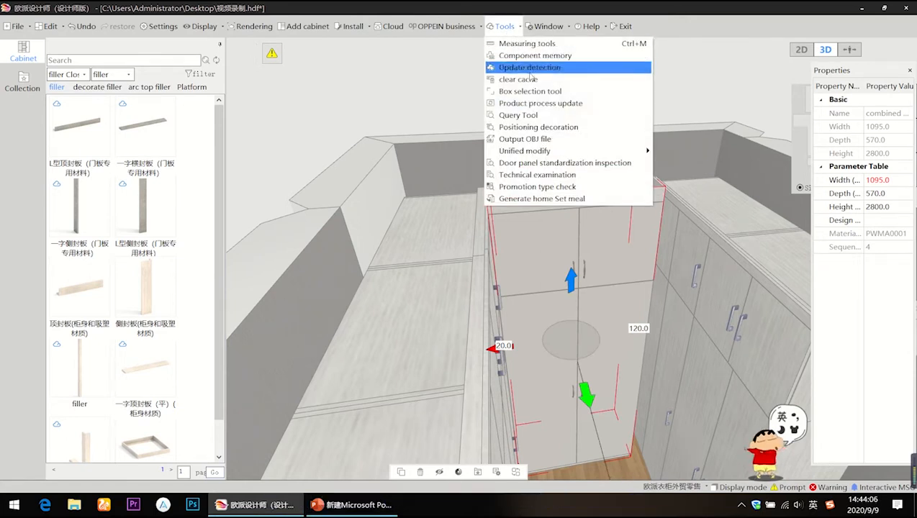
left_click(530, 105)
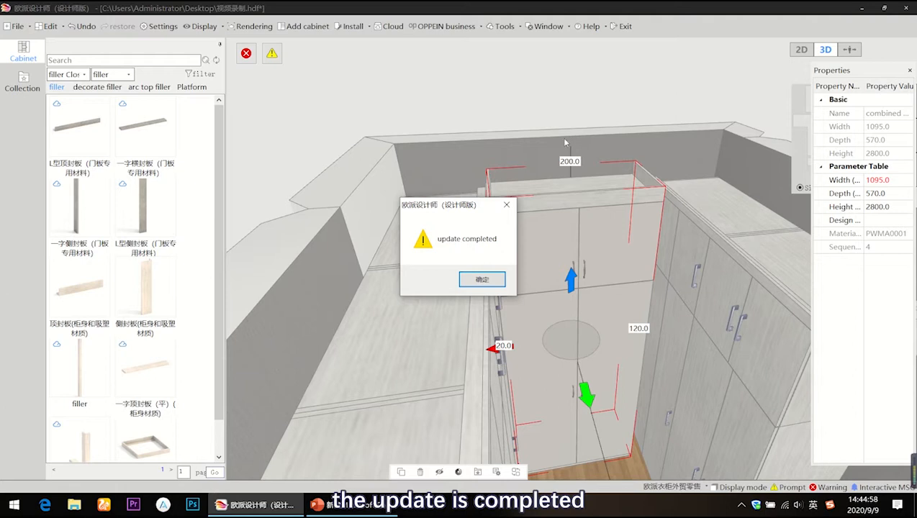
left_click(484, 280)
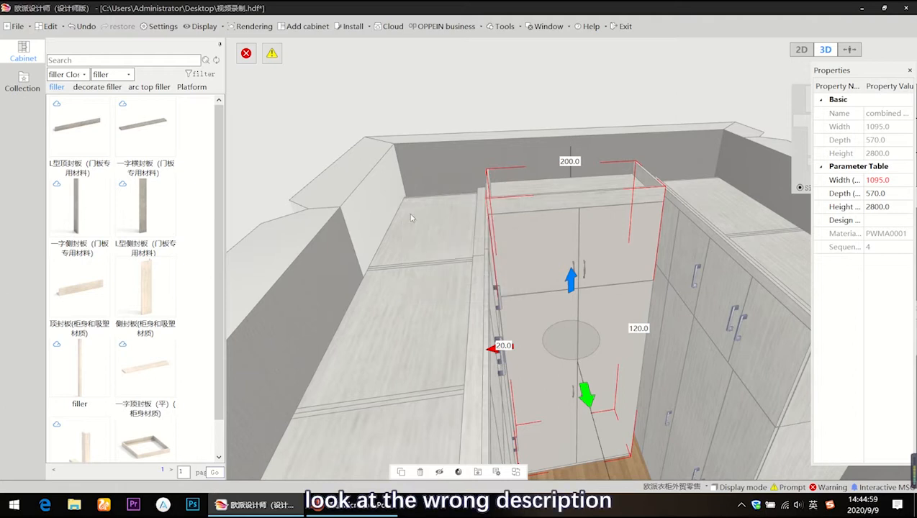
left_click(246, 55)
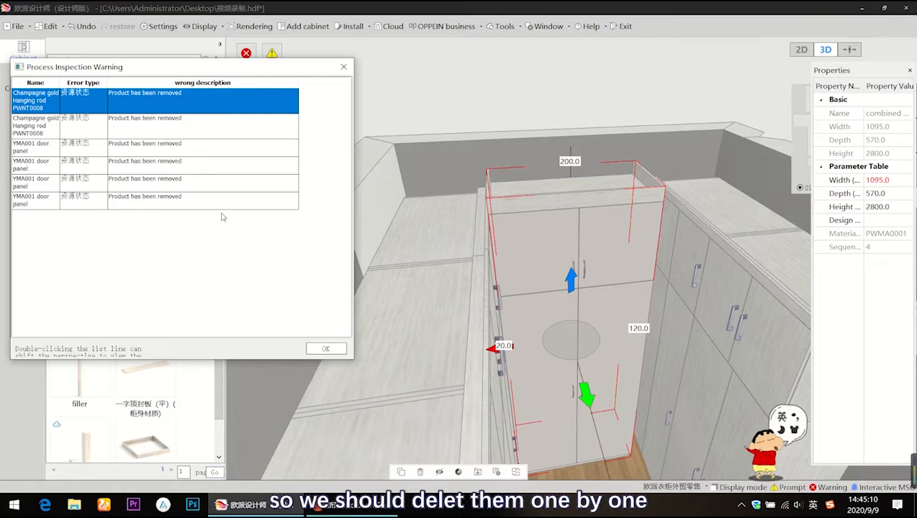
left_click(324, 349)
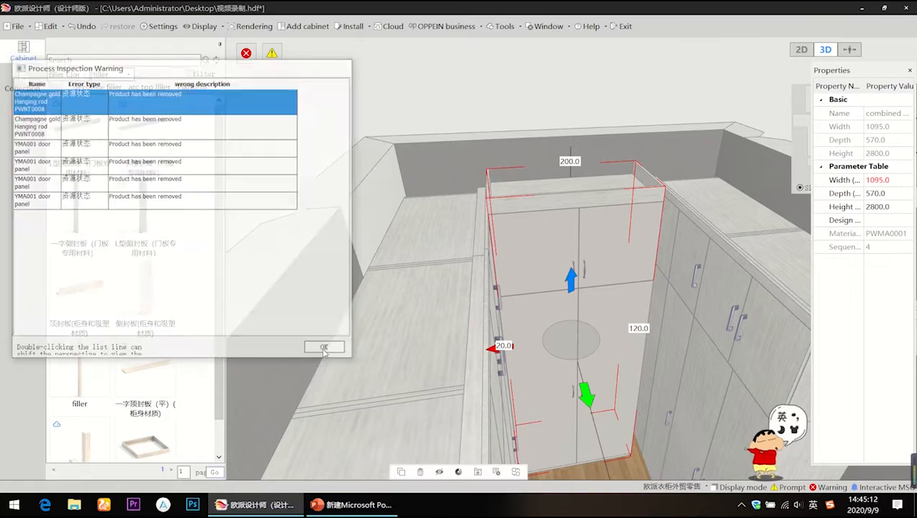
Break the combined wardrobe into its parts and delete its upper and lower door panels
middle_click_drag(555, 353, 537, 337)
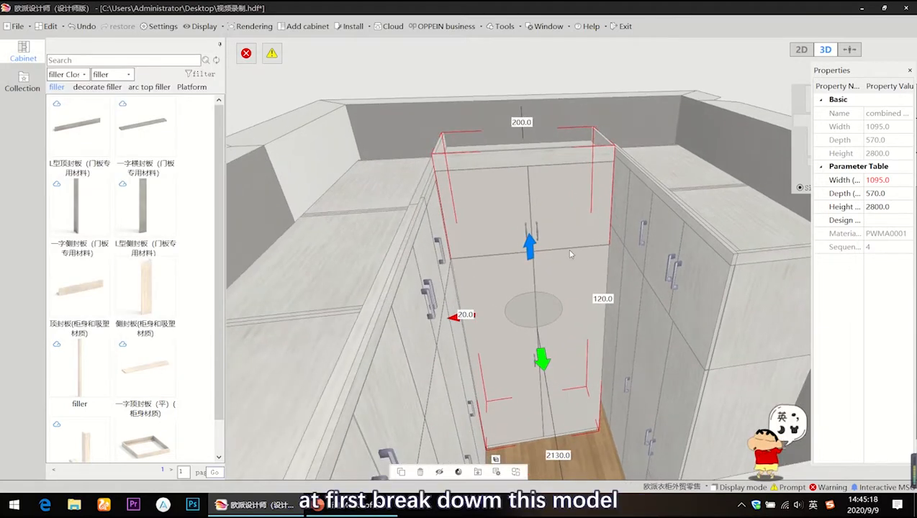
key("ctrl+shift+g")
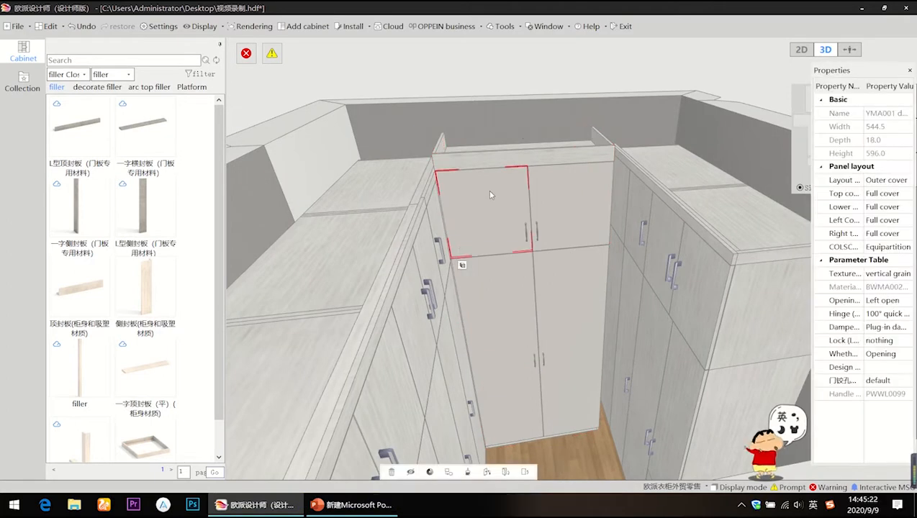
key("Delete")
left_click(515, 290)
key("Delete")
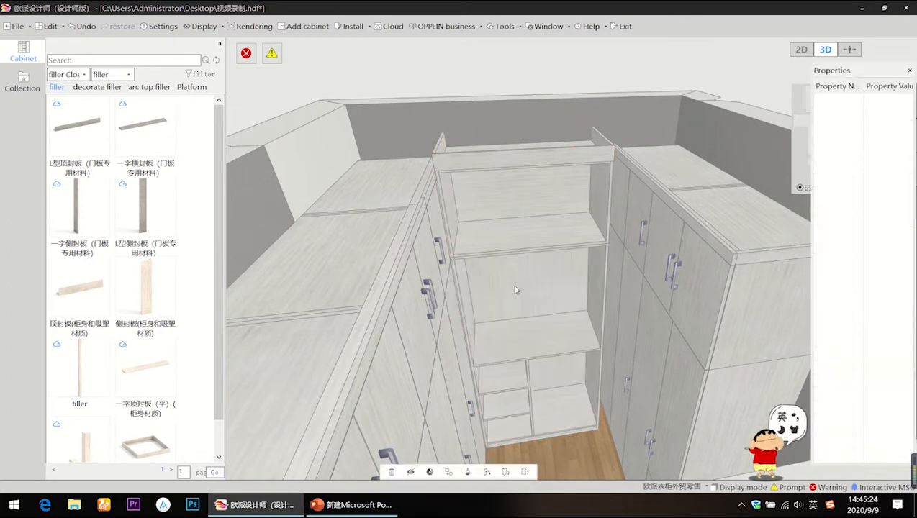
Delete the hanging rod beneath the top board of the new wardrobe's tall cabinet
middle_click_drag(519, 261, 522, 215)
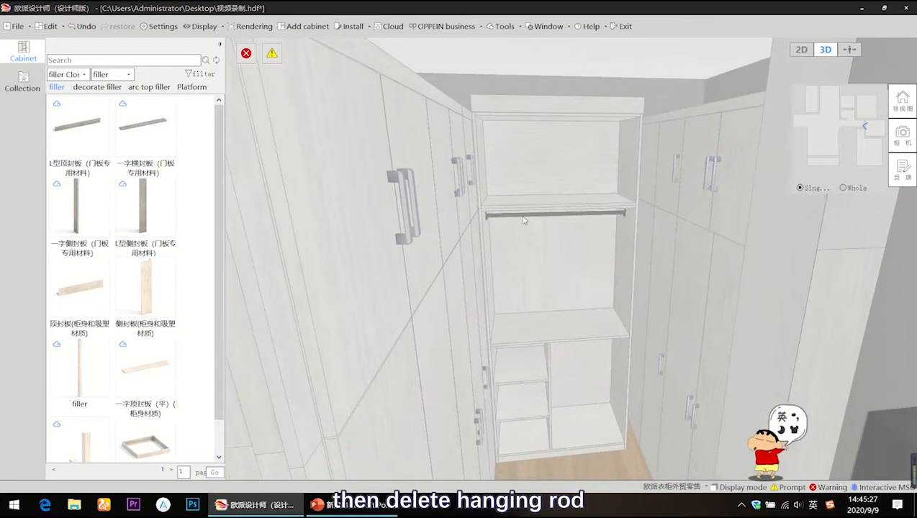
left_click(524, 216)
key("Delete")
Delete the full-width shelf, the vertical divider and the two small active shelves inside the tall cabinet
scroll(536, 249, "up", 2)
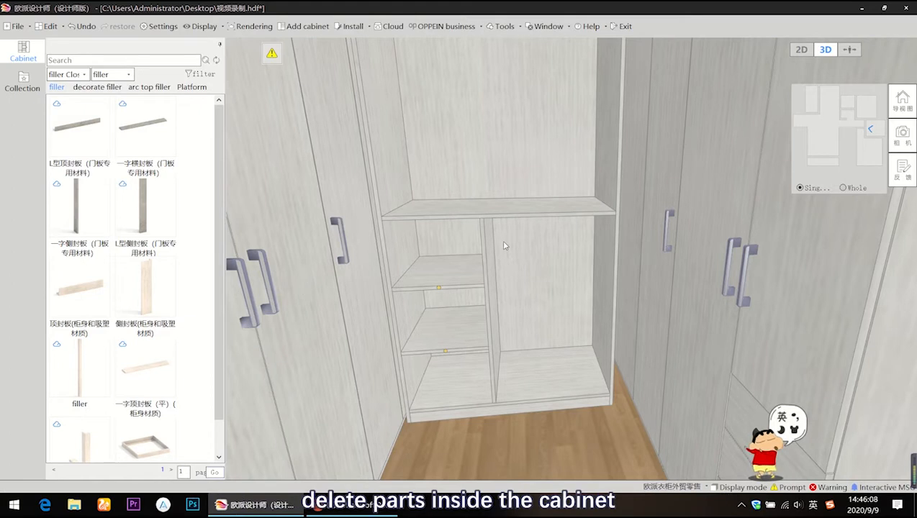
left_click(481, 216)
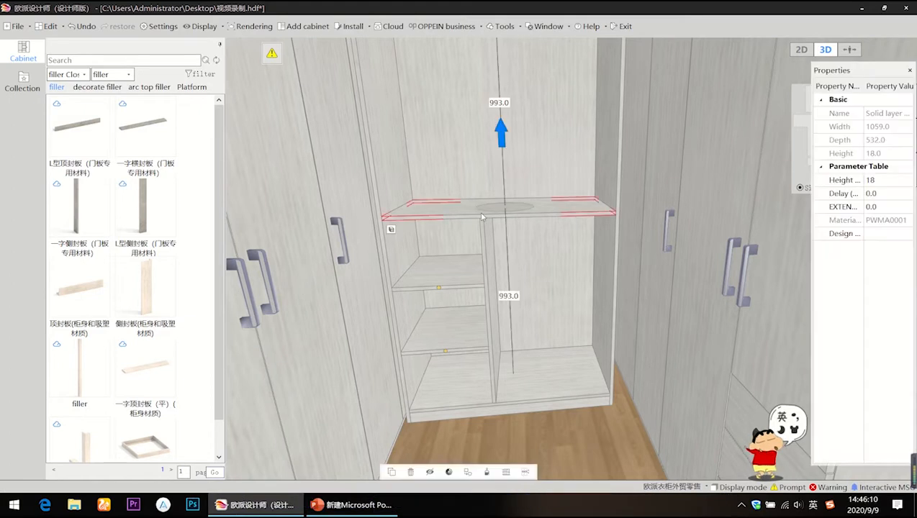
key("Delete")
left_click(484, 246)
key("Delete")
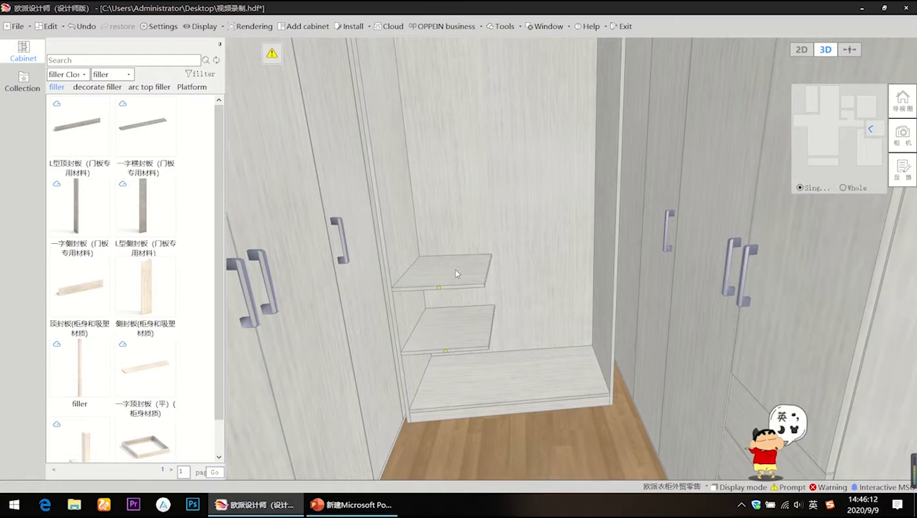
left_click(455, 274)
key("Delete")
left_click(451, 324)
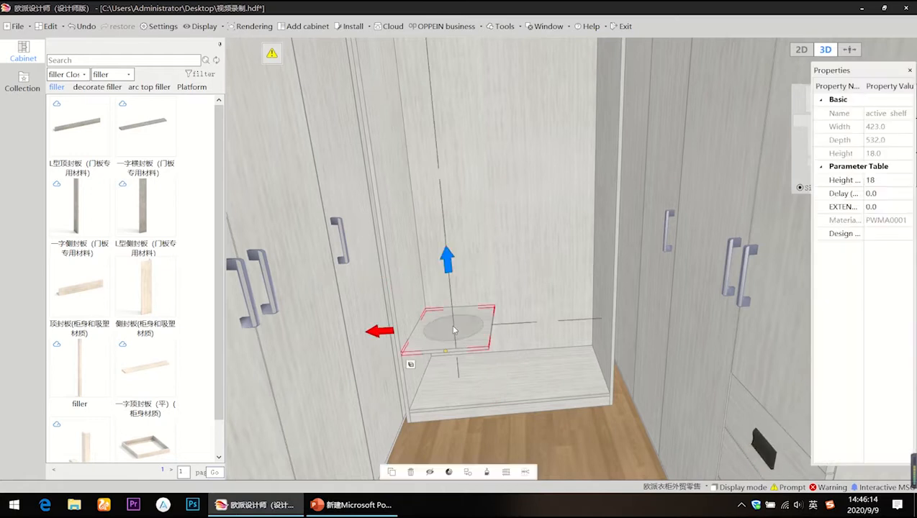
key("Delete")
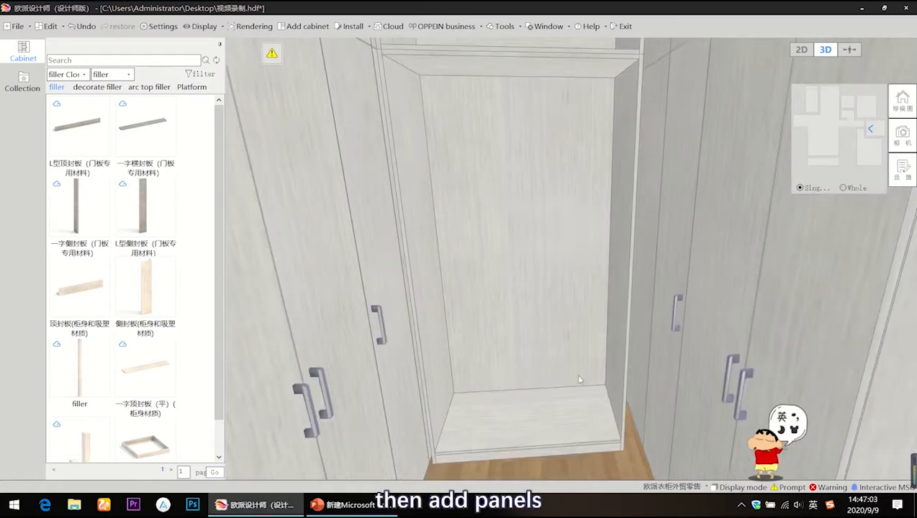
Add a middle vertical plate as a function component in the tall cabinet and divide the interior into two equal spaces
left_click(523, 209)
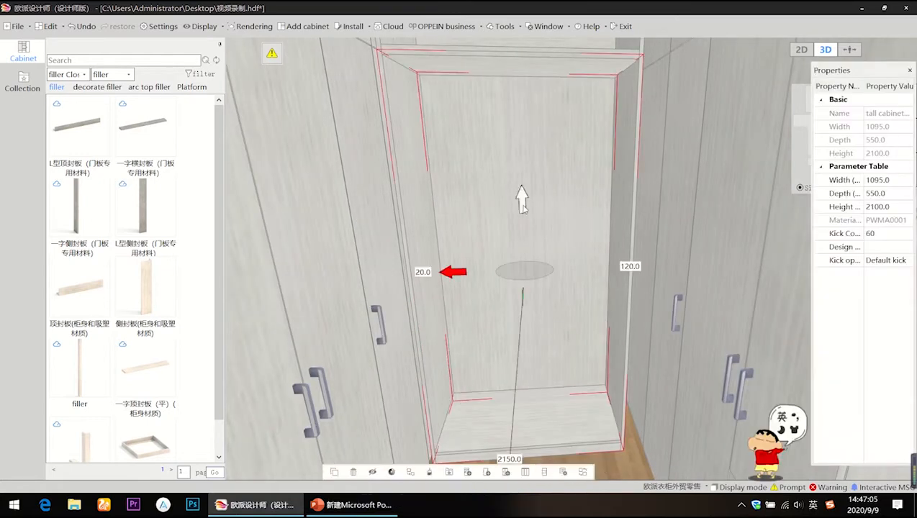
right_click(542, 197)
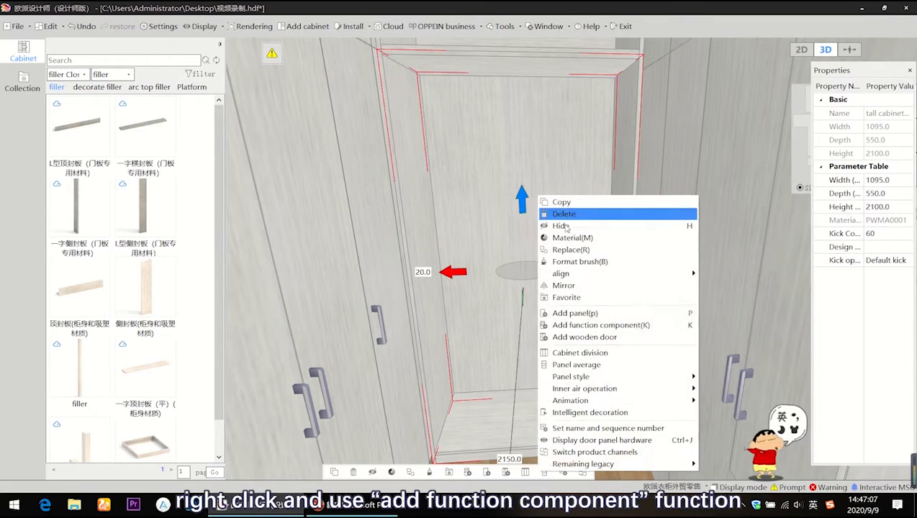
left_click(589, 325)
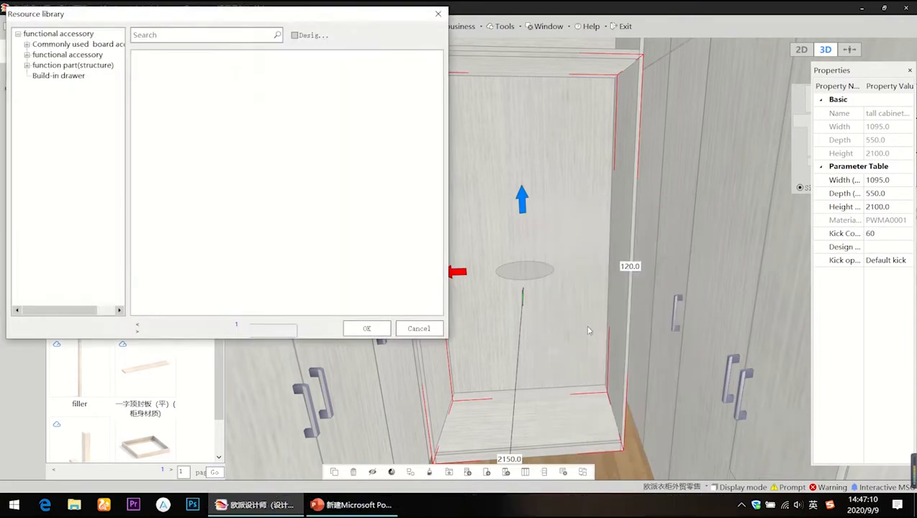
double_click(72, 44)
left_click(59, 57)
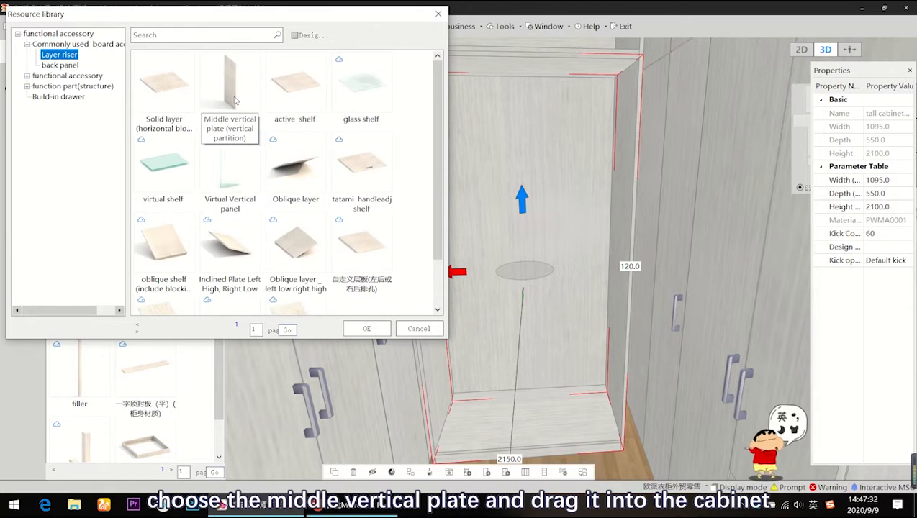
double_click(234, 101)
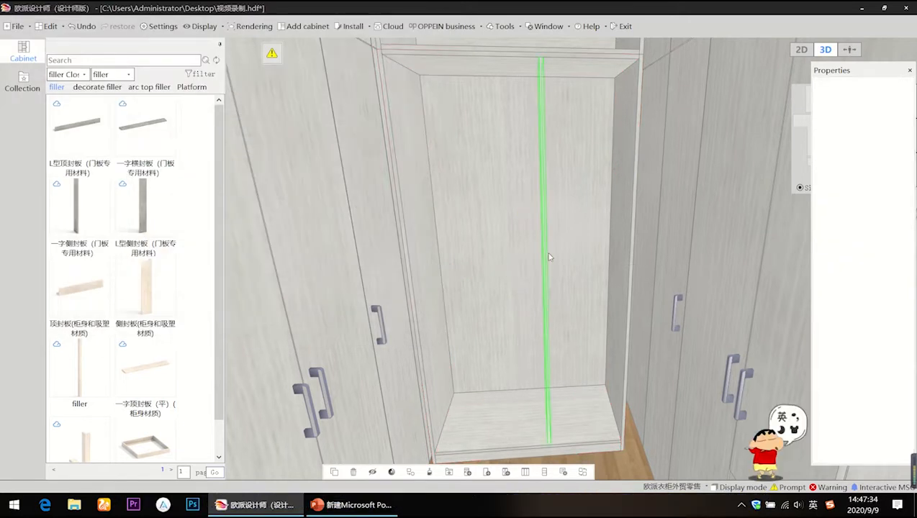
left_click(526, 252)
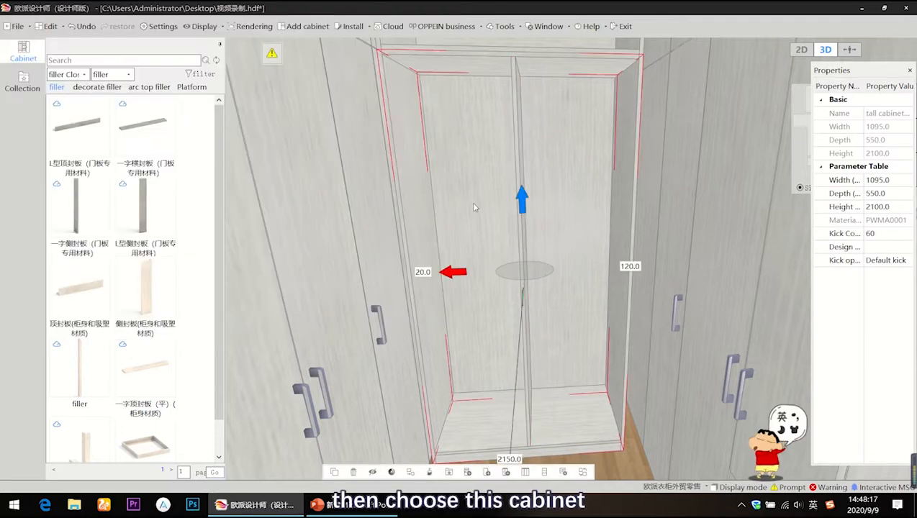
left_click(526, 473)
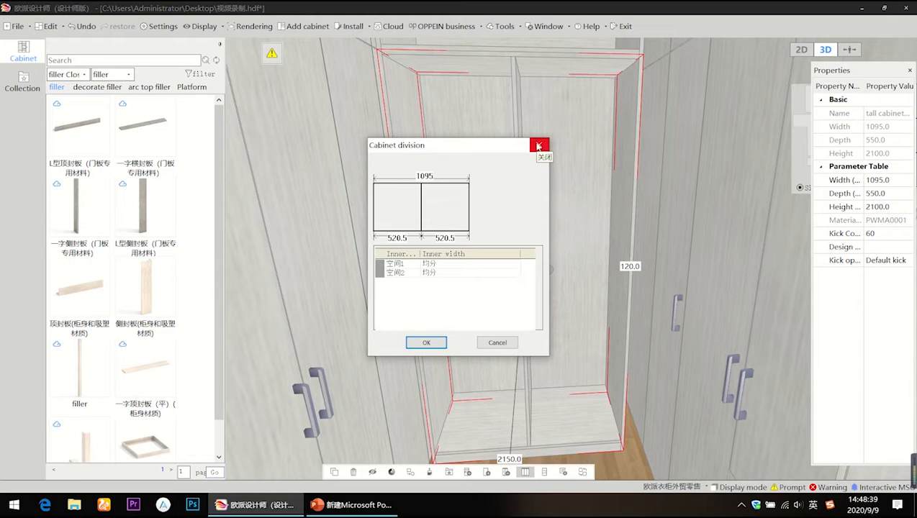
left_click(426, 343)
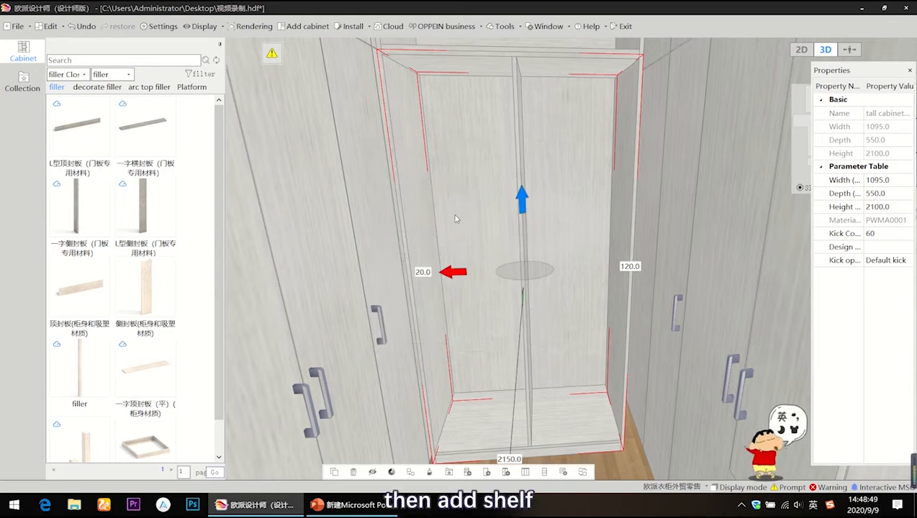
Add a solid layer shelf as a function component in each of the two compartments beside the tall cabinet's vertical plate
right_click(470, 182)
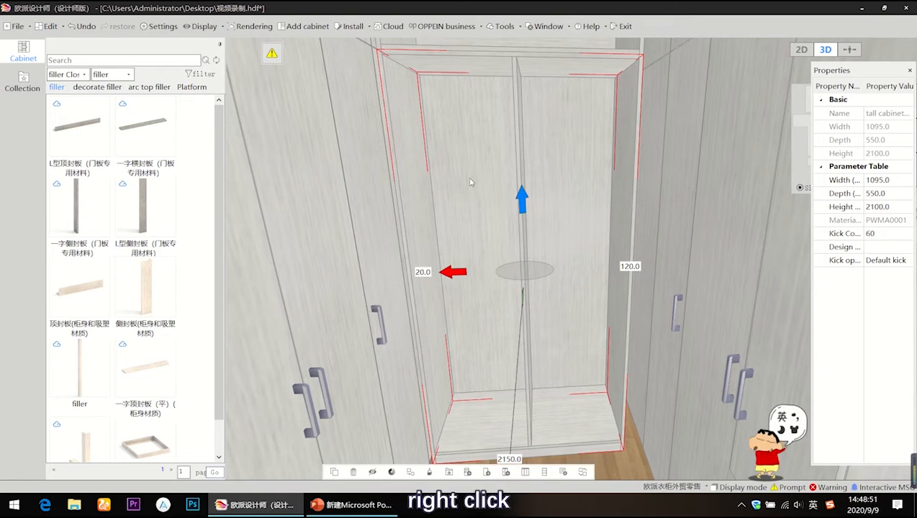
left_click(502, 295)
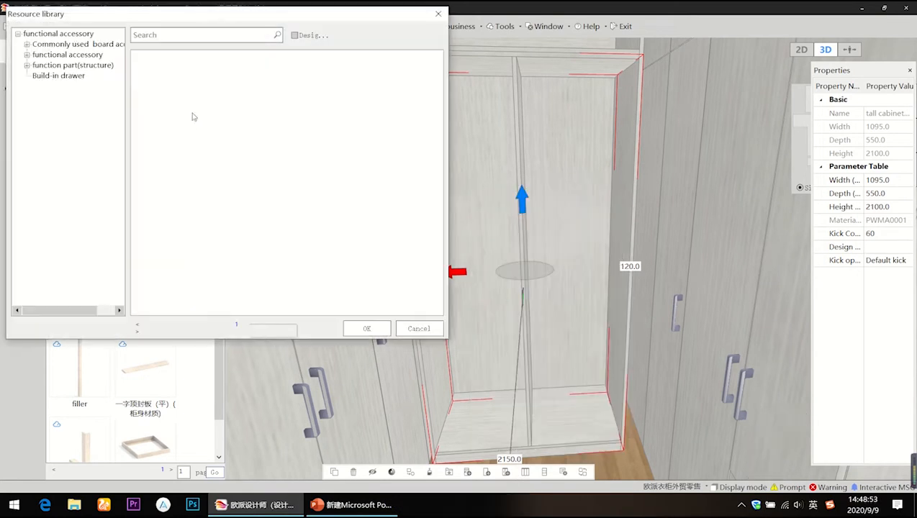
left_click(27, 44)
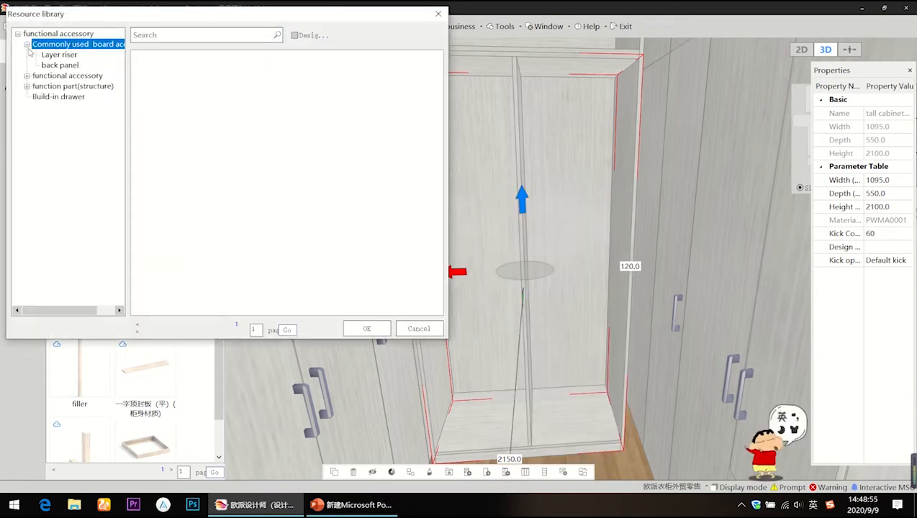
left_click(59, 54)
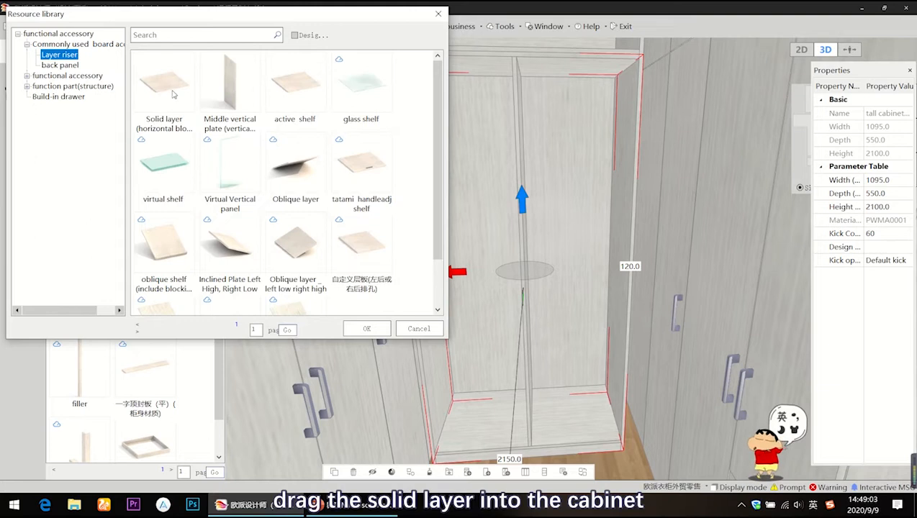
left_click_drag(170, 92, 457, 172)
left_click_drag(163, 86, 563, 174)
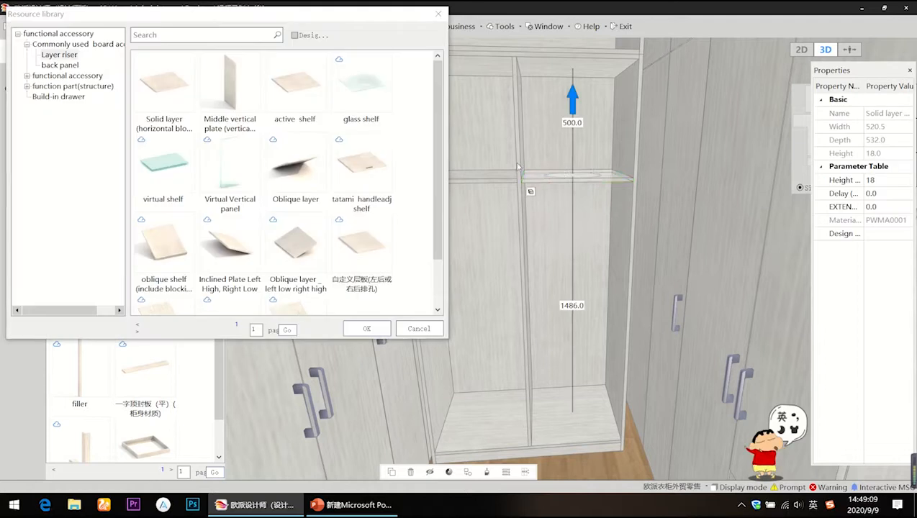
left_click(439, 14)
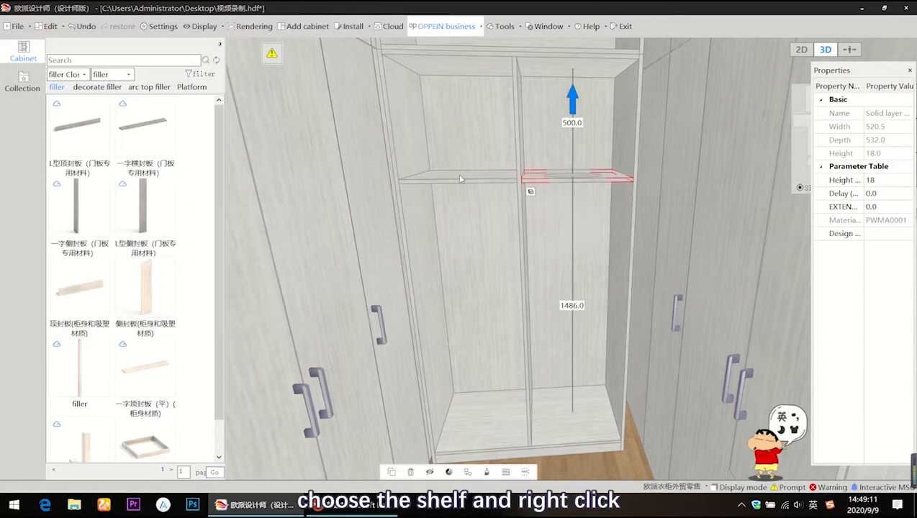
Equalize the solid layer in the tall cabinet's left compartment into 5 evenly spaced shelves
left_click(460, 176)
right_click(461, 178)
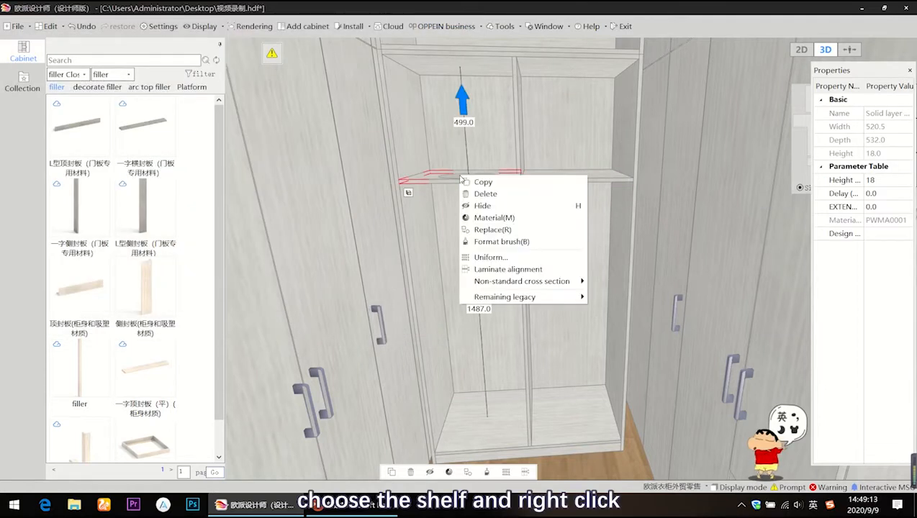
left_click(496, 260)
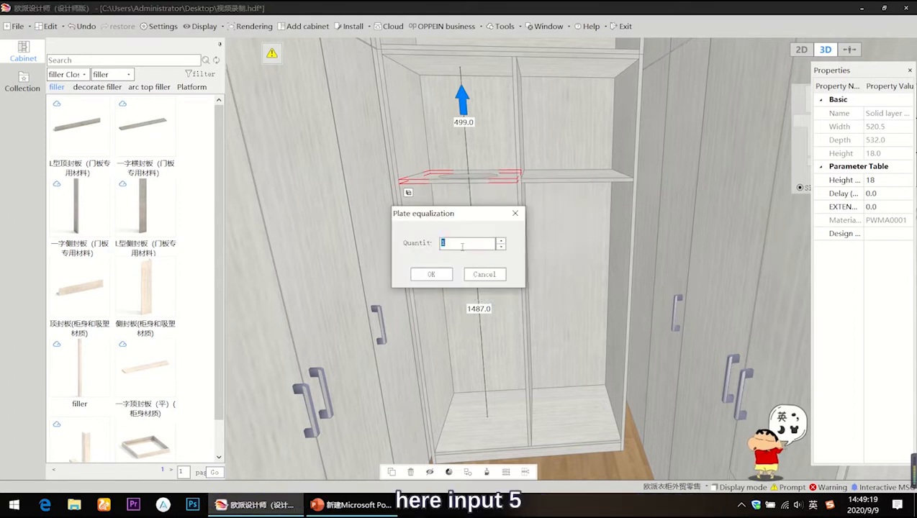
key("Return")
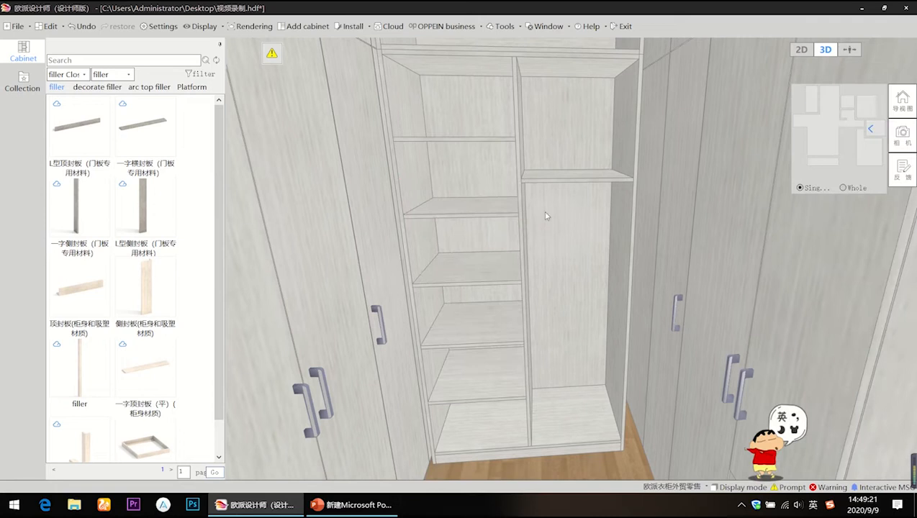
Equalize the solid layer in the tall cabinet's right compartment into 5 evenly spaced shelves
left_click(566, 179)
right_click(566, 179)
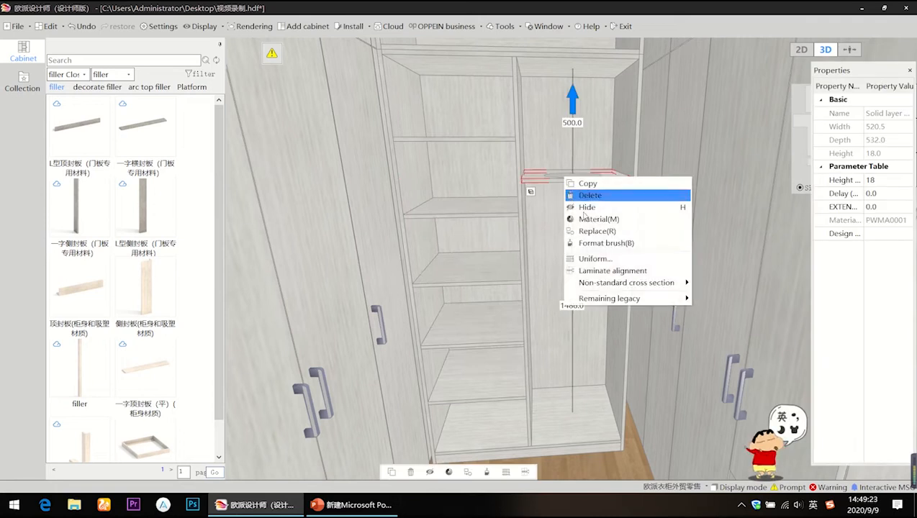
left_click(592, 256)
type("5")
key("Return")
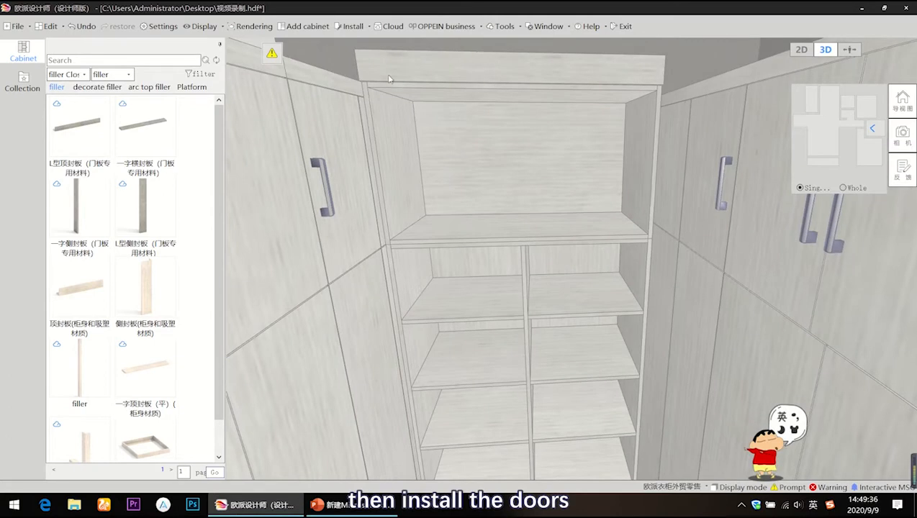
Install a pair of doors on the top cabinet, bounded by its upper, lower, left and right panels
left_click(352, 26)
left_click(354, 41)
left_click(467, 94)
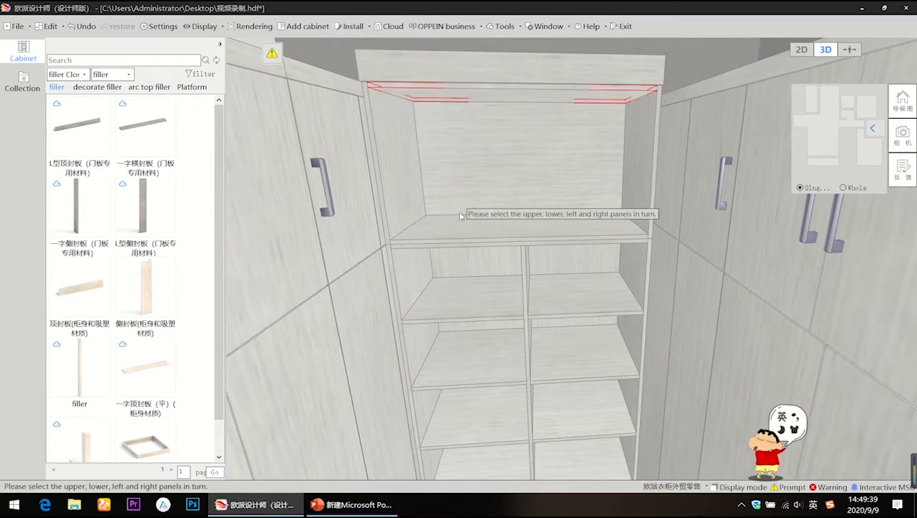
left_click(457, 216)
left_click(409, 165)
left_click(640, 156)
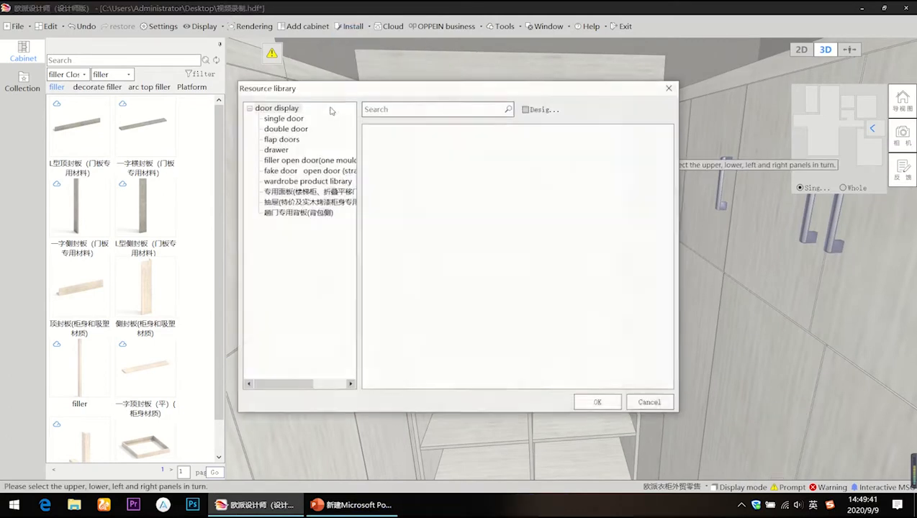
left_click(273, 183)
double_click(399, 153)
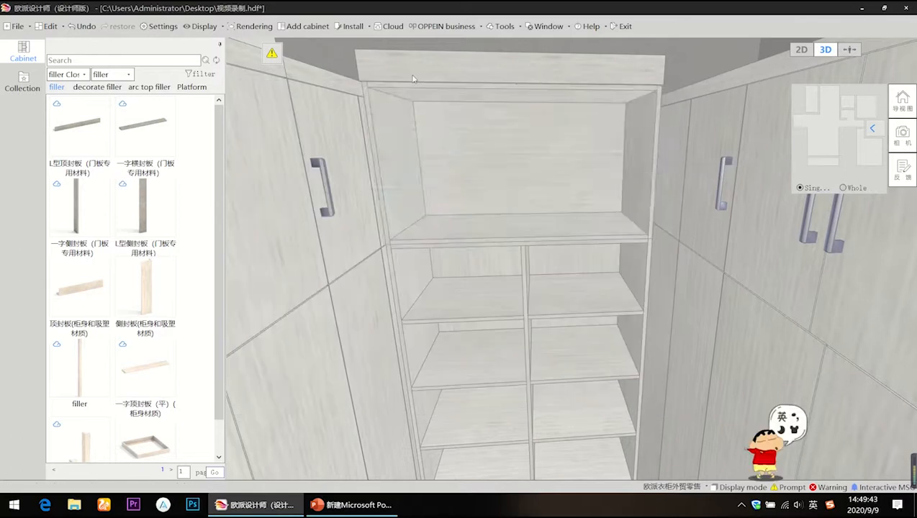
Install the "Left door" double door on the tall cabinet, bounded by its upper, lower, left and right panels
left_click(353, 26)
left_click(354, 41)
middle_click_drag(479, 237, 490, 110)
left_click(462, 139)
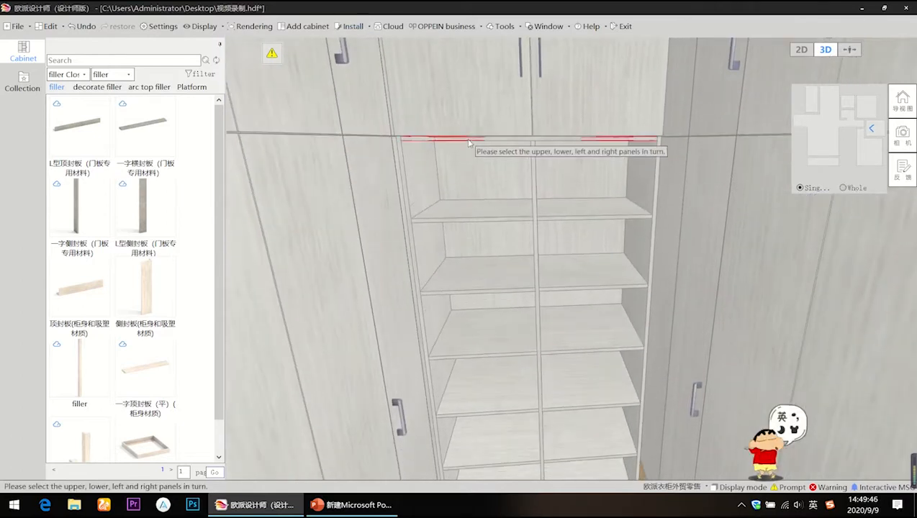
middle_click_drag(541, 450, 548, 404)
left_click(529, 428)
left_click(437, 187)
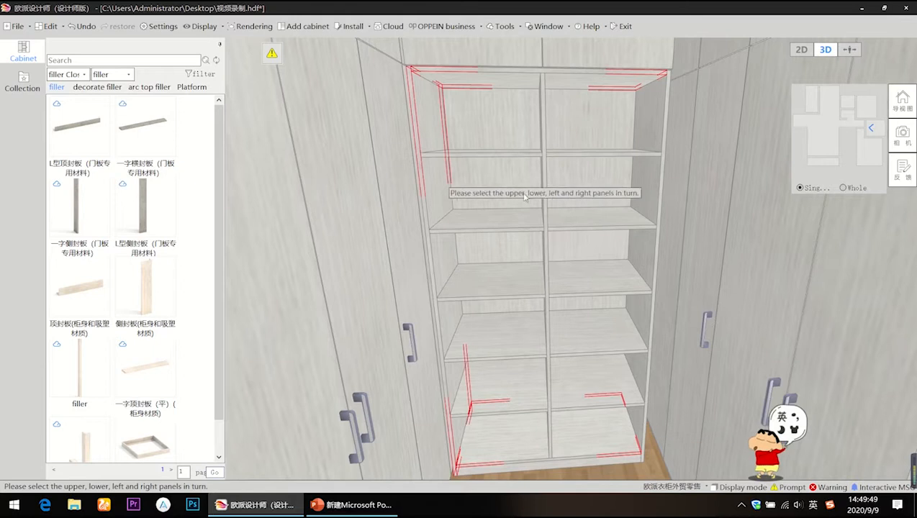
left_click(643, 177)
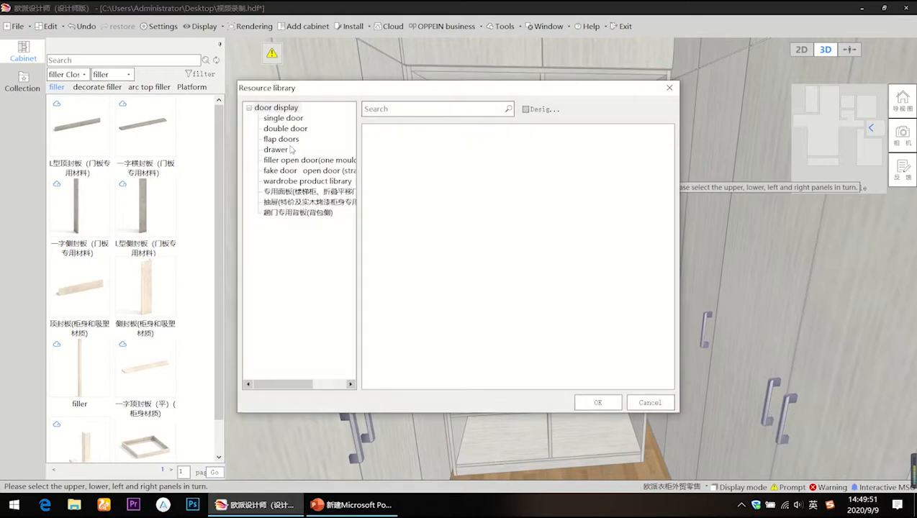
left_click(280, 119)
left_click(284, 130)
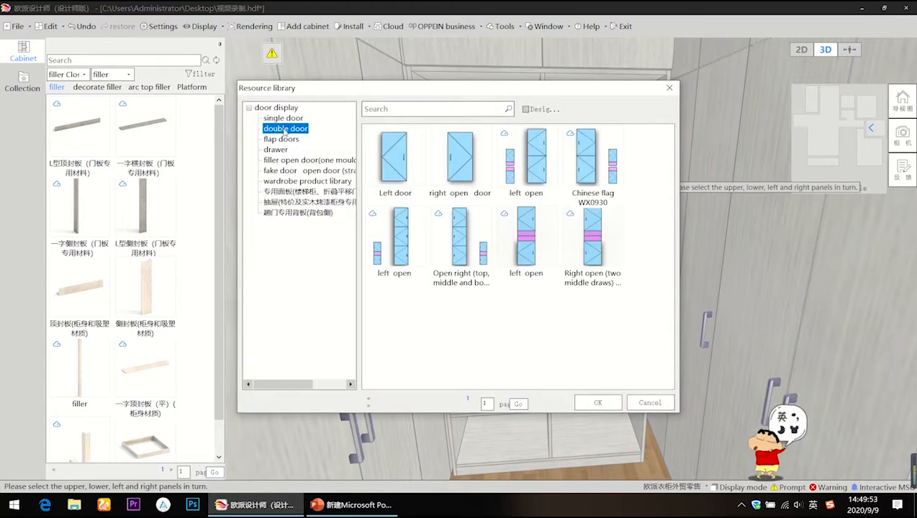
left_click(410, 167)
double_click(409, 166)
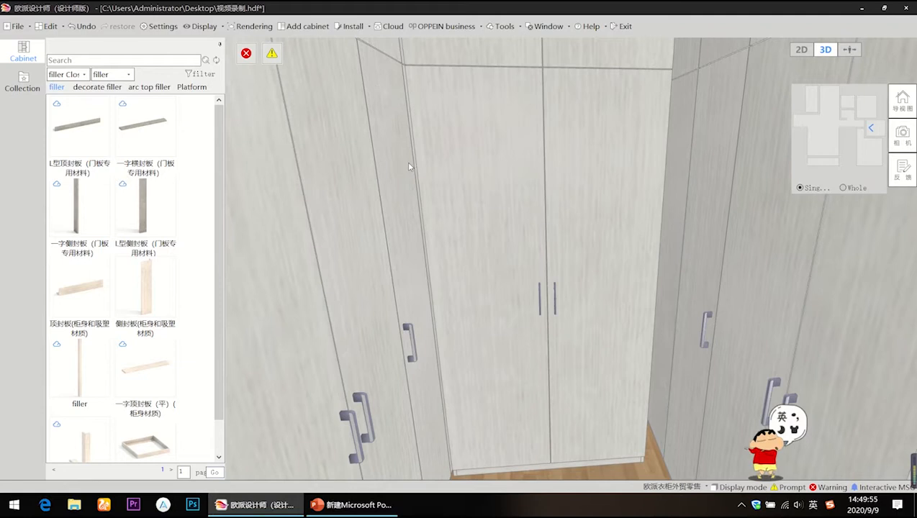
Locate the first hinge collision from the process inspection list and move the tall left door's hinge 2 up 60 mm and hinge 3 down 60 mm
left_click(246, 53)
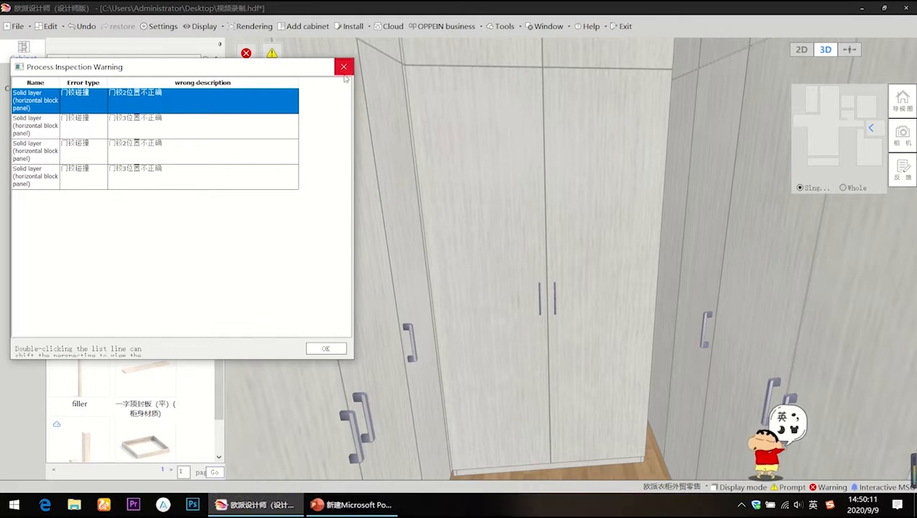
double_click(198, 104)
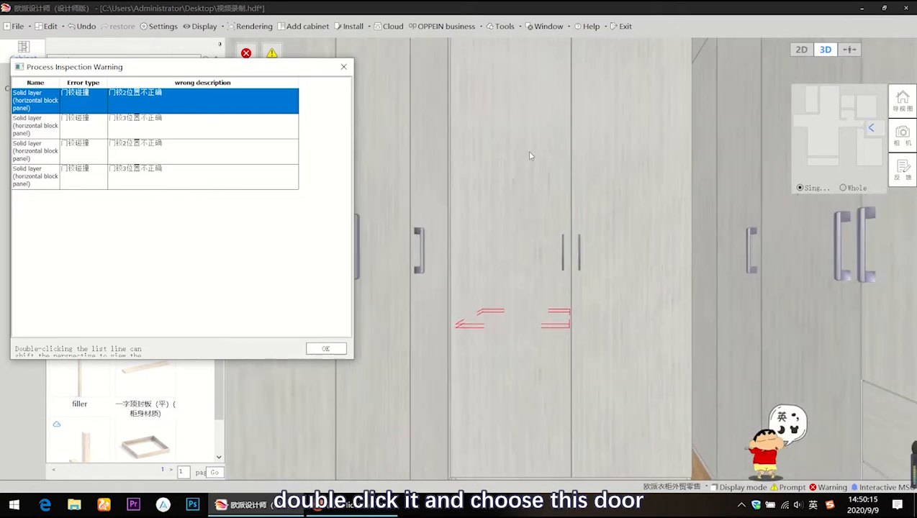
double_click(529, 156)
left_click(822, 409)
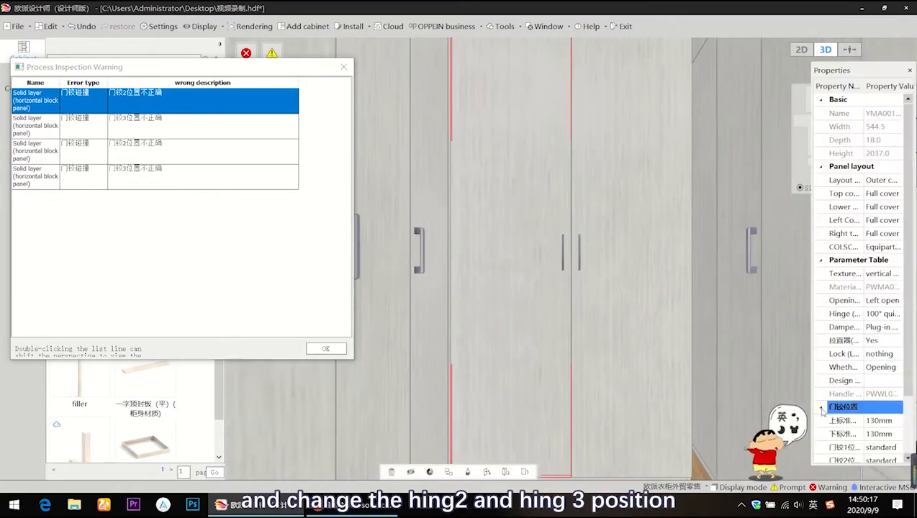
scroll(846, 421, "down", 3)
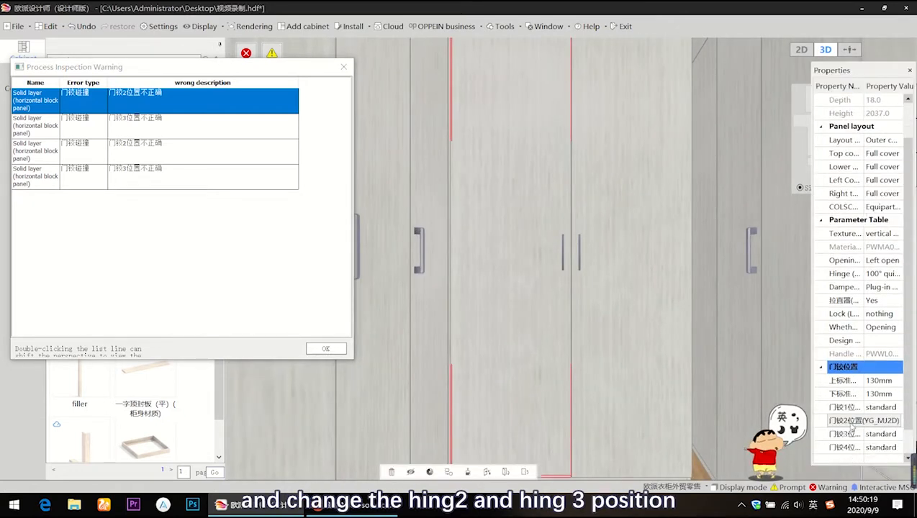
left_click(848, 425)
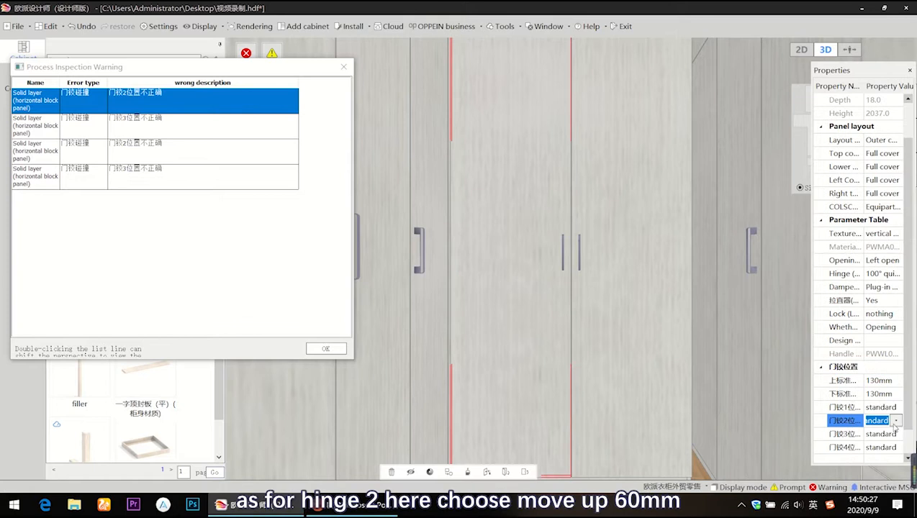
left_click(897, 421)
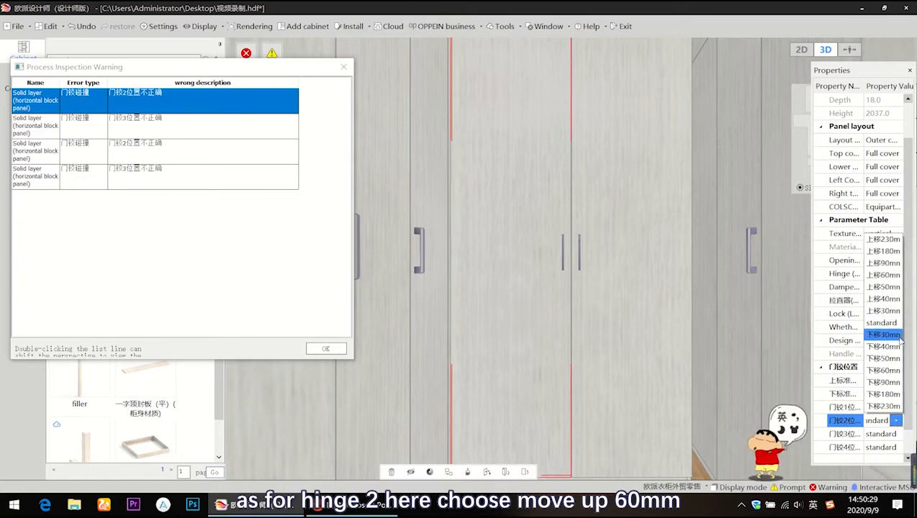
left_click(883, 275)
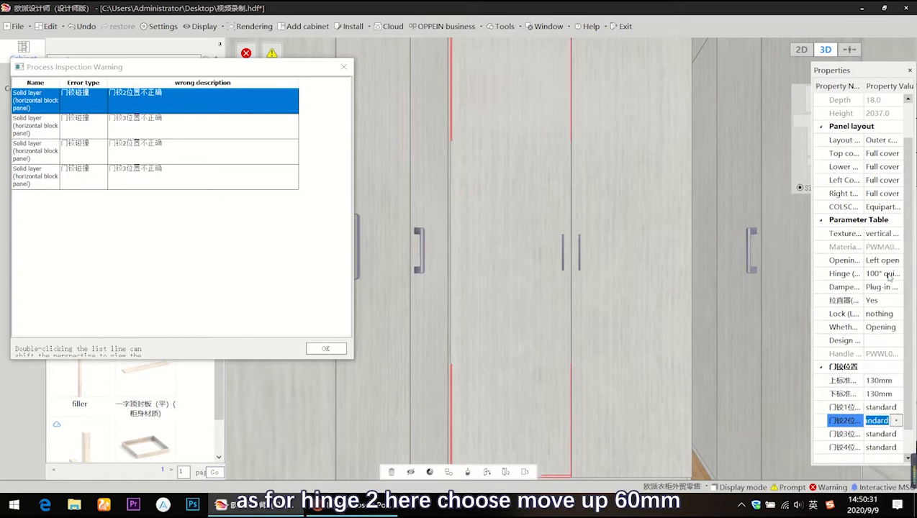
scroll(851, 436, "down", 1)
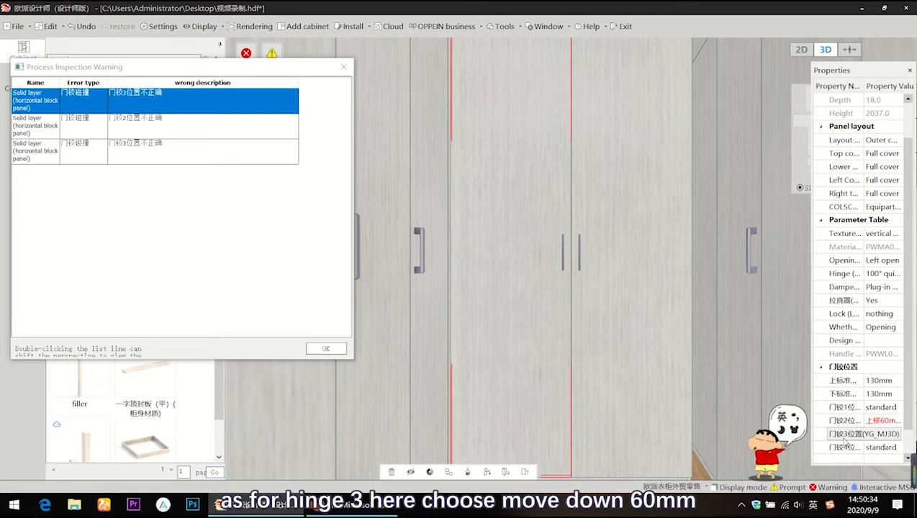
left_click(896, 436)
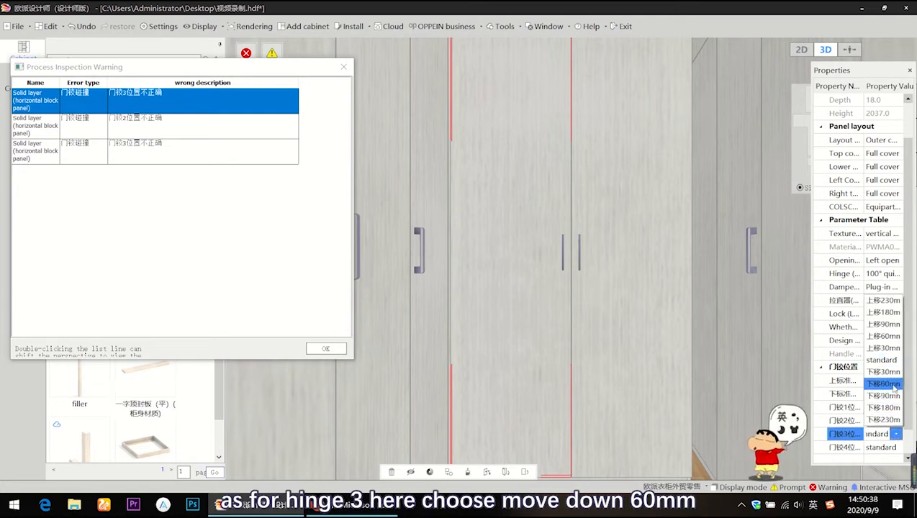
left_click(891, 385)
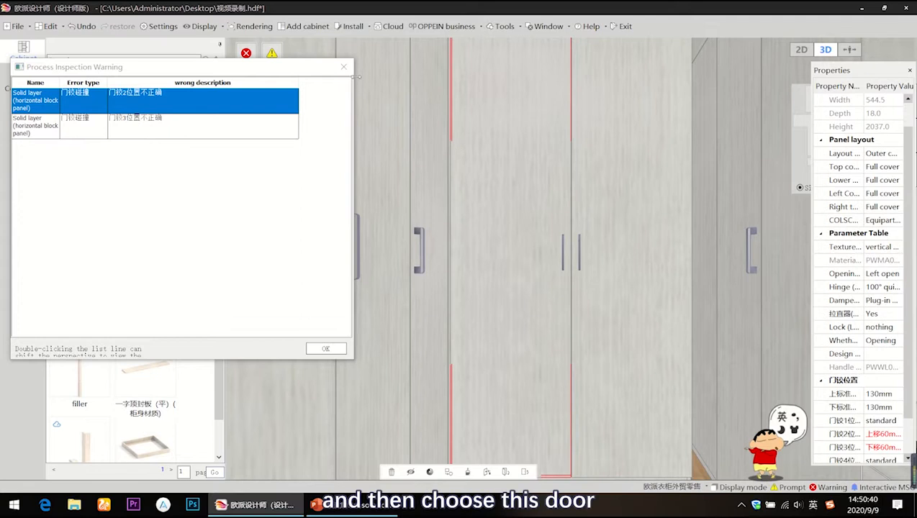
Move the tall right door's hinge 2 up 60 mm and hinge 3 down 60 mm, and close the process inspection list
left_click(629, 173)
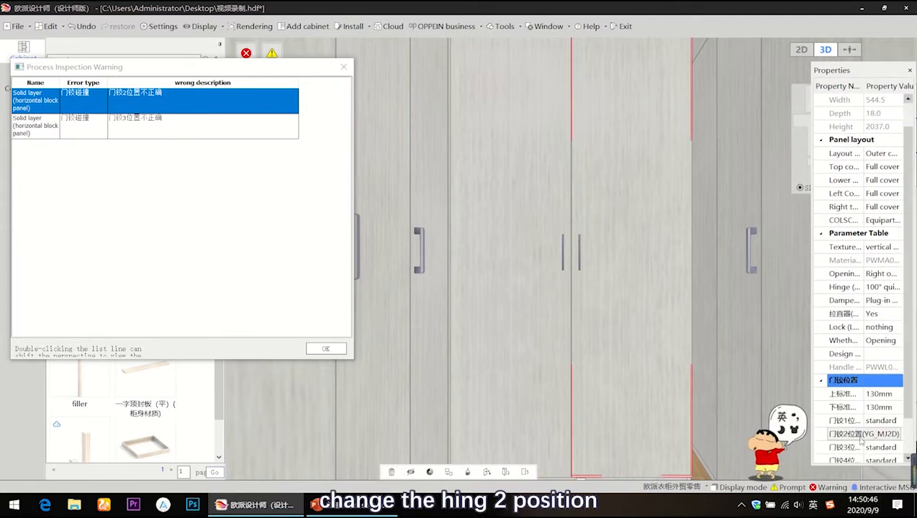
left_click(895, 435)
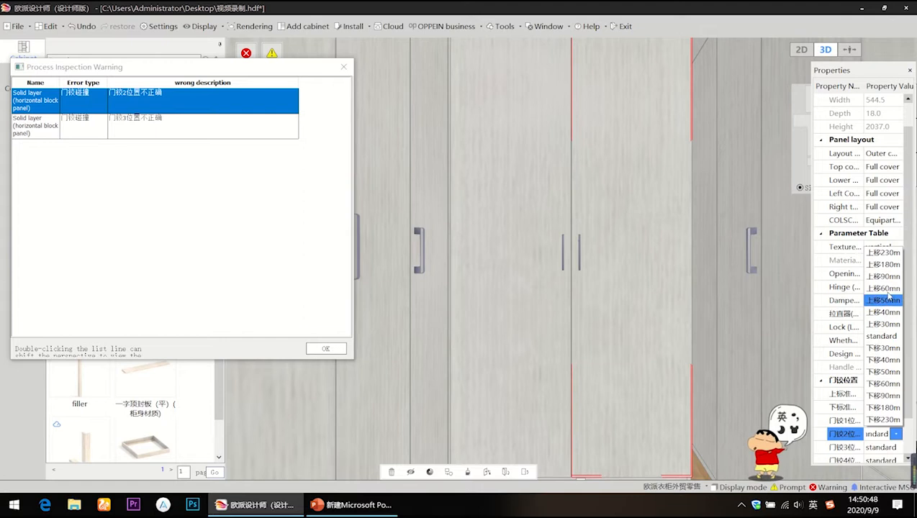
left_click(883, 360)
scroll(888, 448, "down", 1)
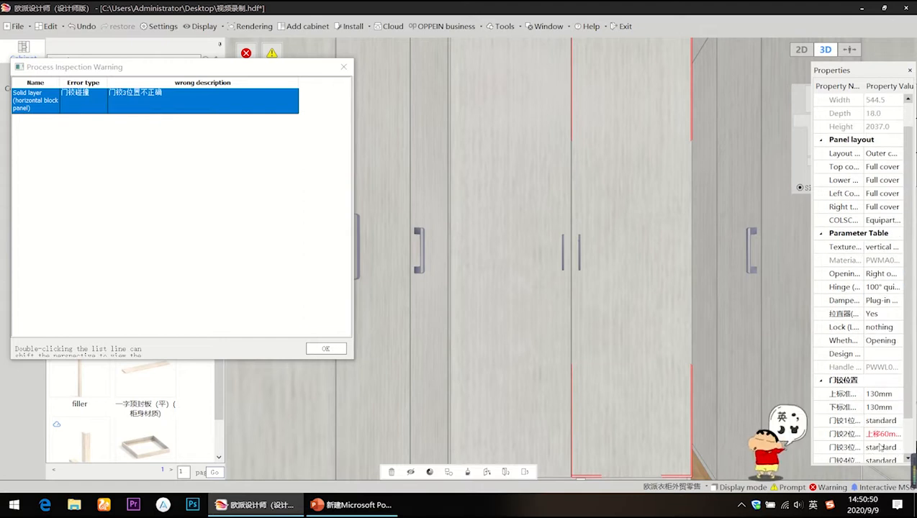
left_click(896, 448)
left_click(896, 448)
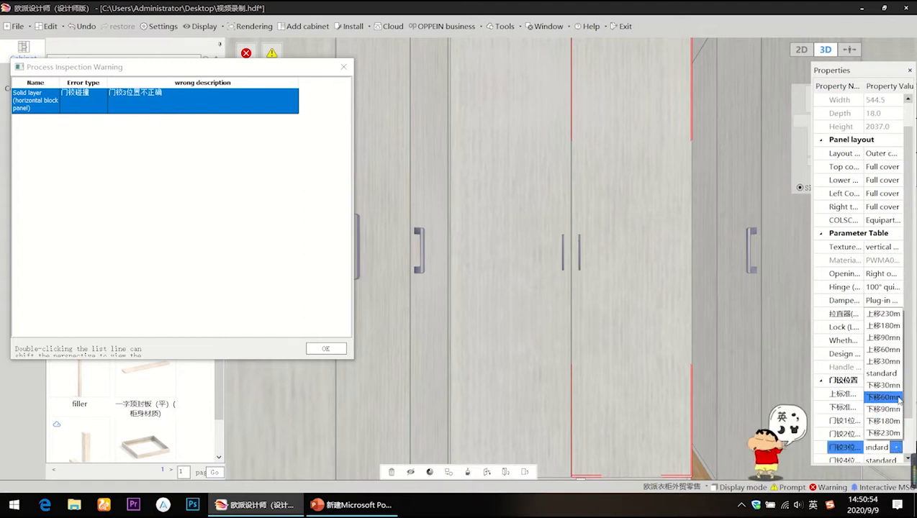
left_click(898, 398)
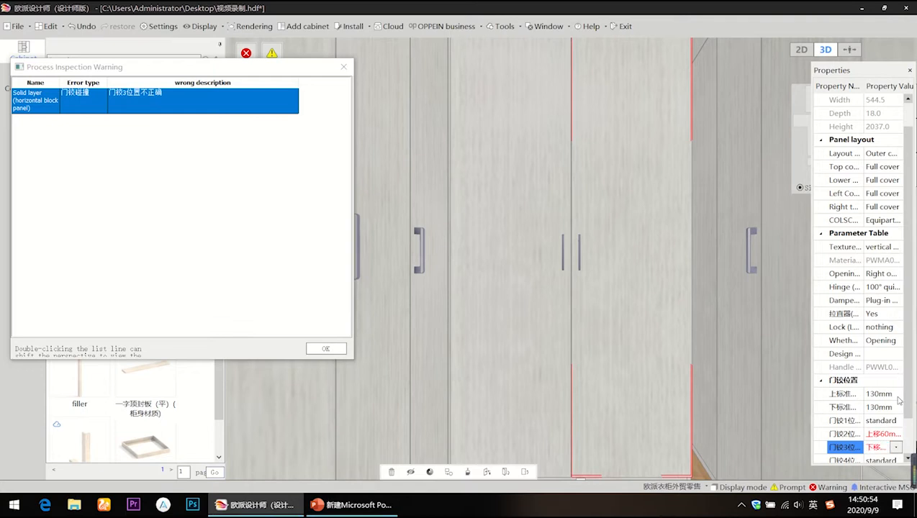
left_click(324, 349)
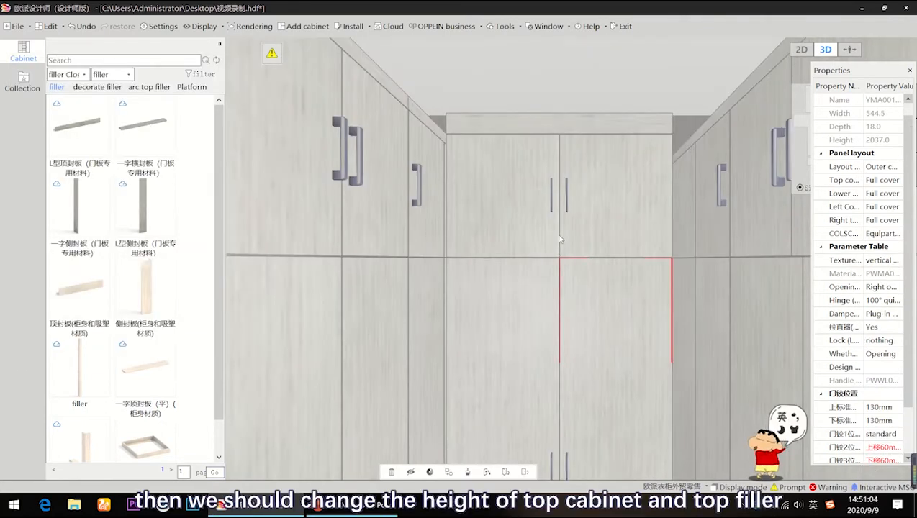
Set the height of the top cabinet above the 1095-wide wardrobe to 550
left_click(561, 240)
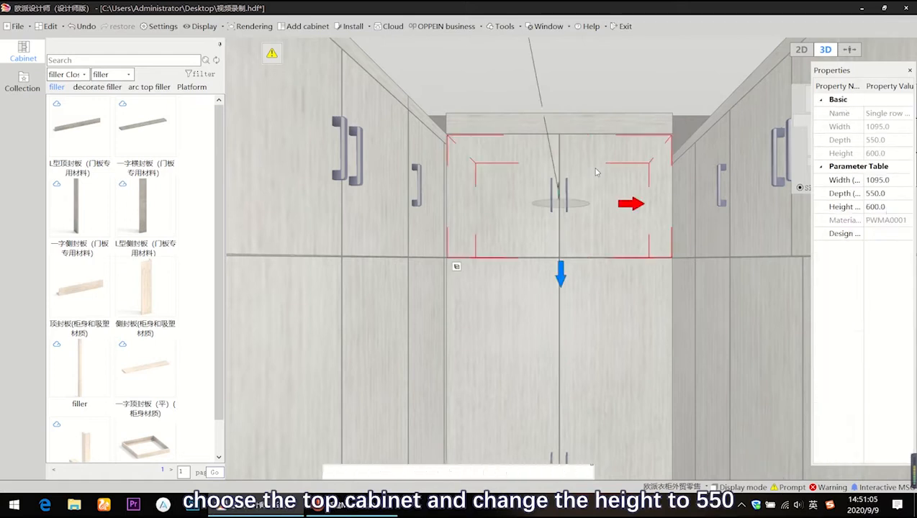
left_click(890, 207)
type("55")
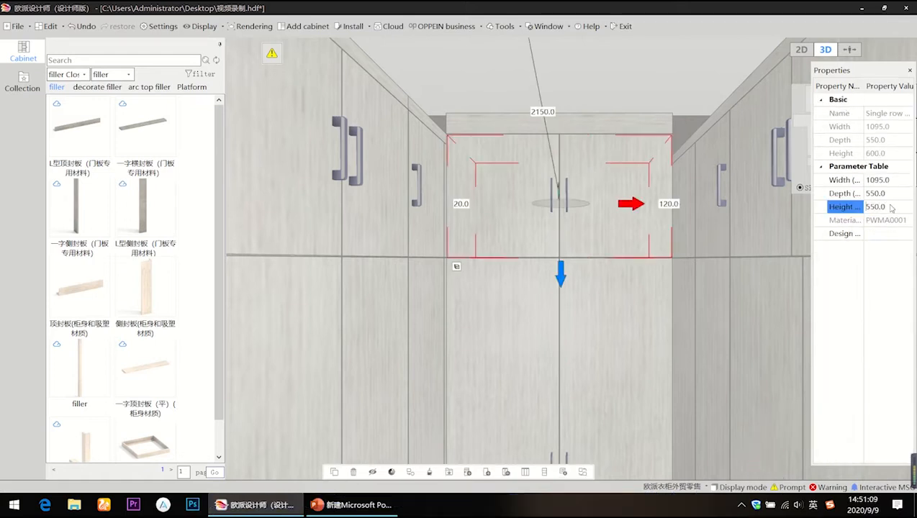
key("Return")
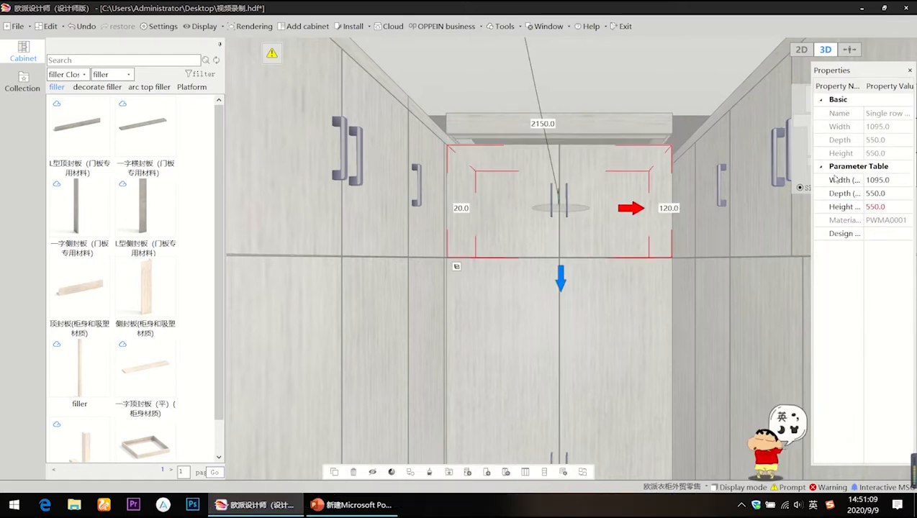
Set the height of the top filler above the cabinet to 50 and lower it onto the top cabinet
left_click(608, 127)
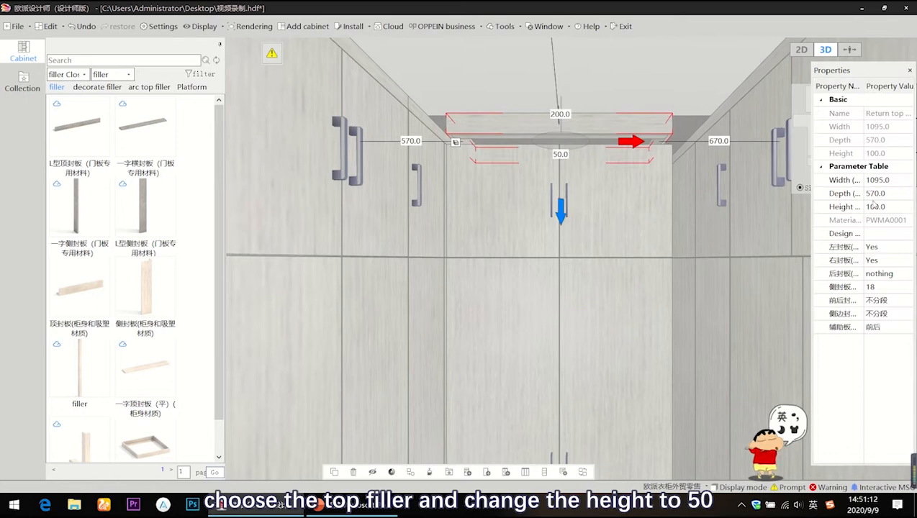
left_click(905, 206)
type("50")
key("Return")
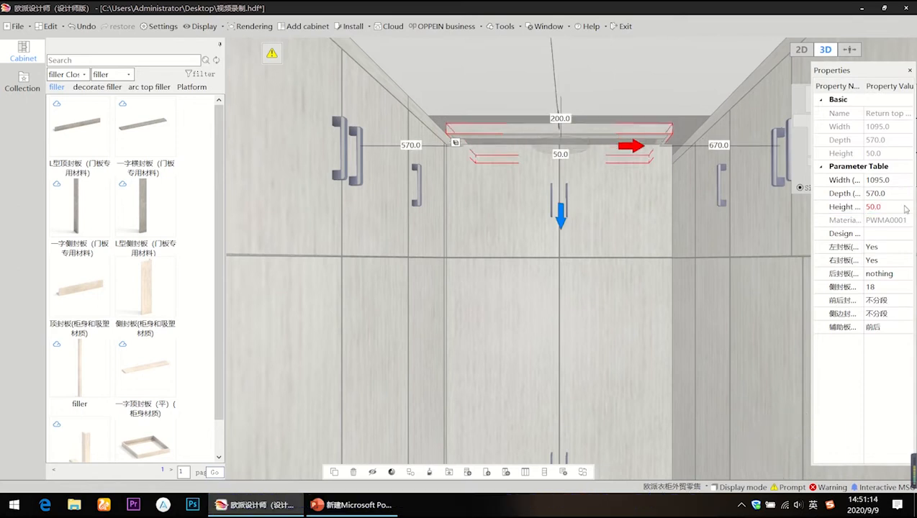
left_click(553, 132)
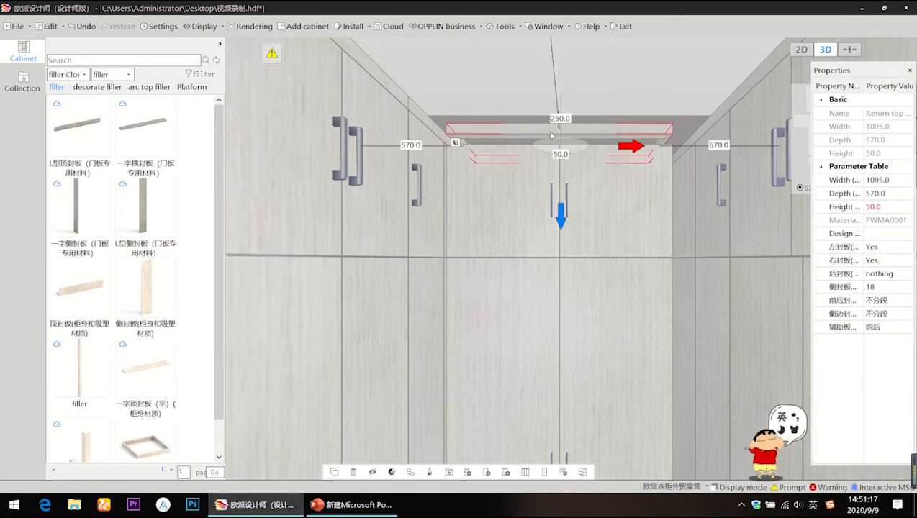
left_click(559, 219)
left_click_drag(558, 228, 560, 222)
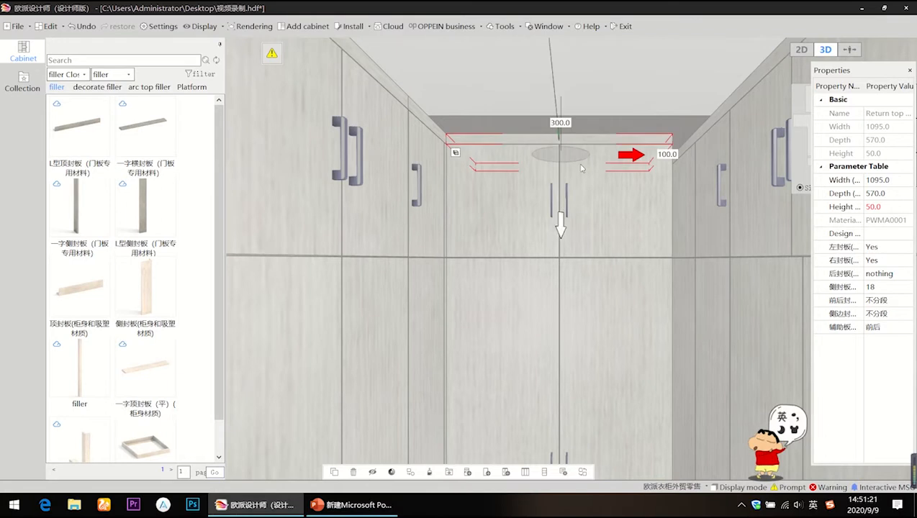
left_click(609, 112)
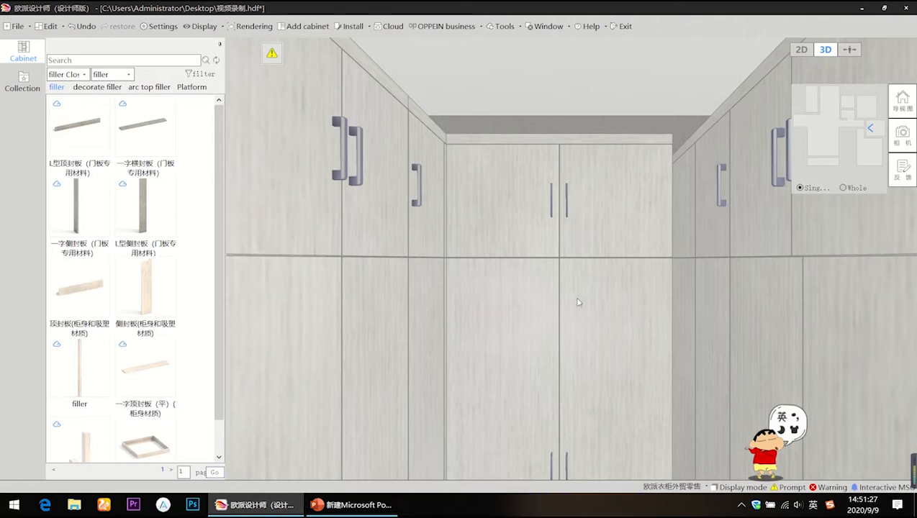
Combine the tall cabinet, top cabinet and top filler into a single grouped wardrobe
left_click_drag(544, 130, 545, 131)
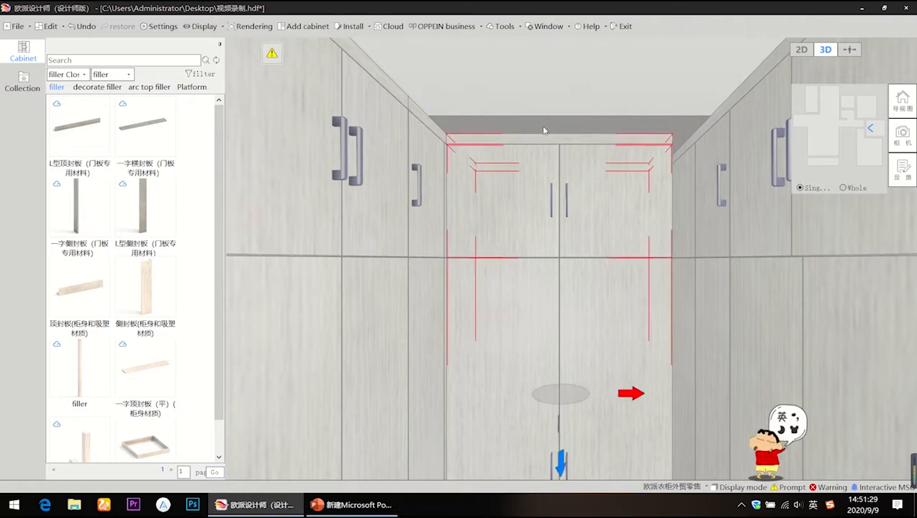
left_click(563, 232)
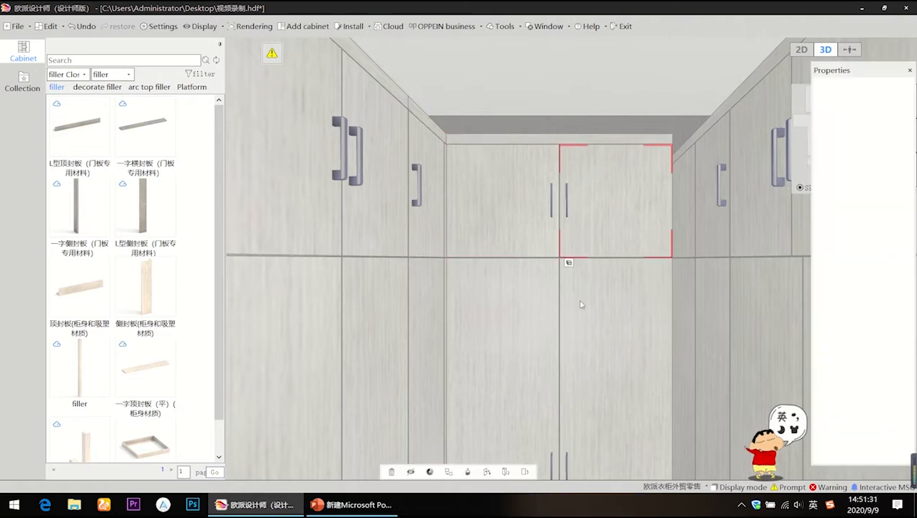
left_click_drag(580, 301, 536, 124)
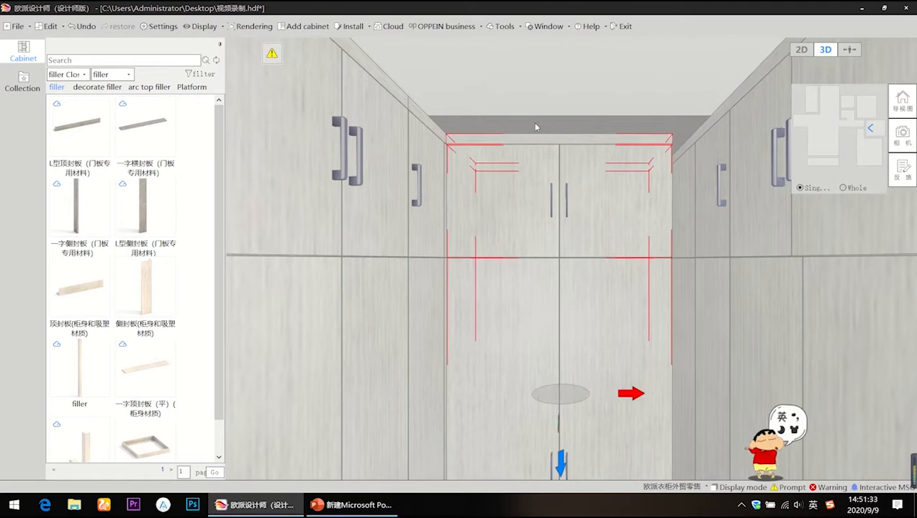
key("ctrl+g")
left_click(533, 129)
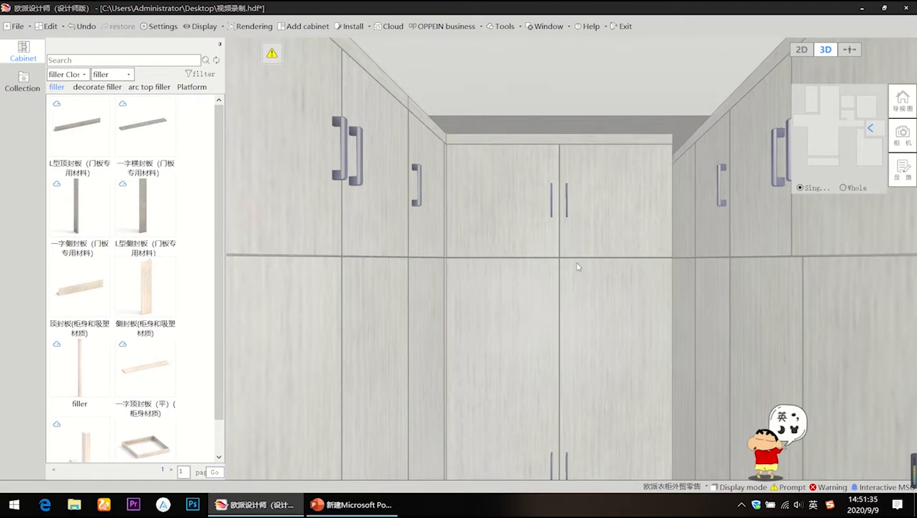
Position the combined wardrobe between the two runs with a gap of 70 on its right side
middle_click_drag(596, 232, 594, 211)
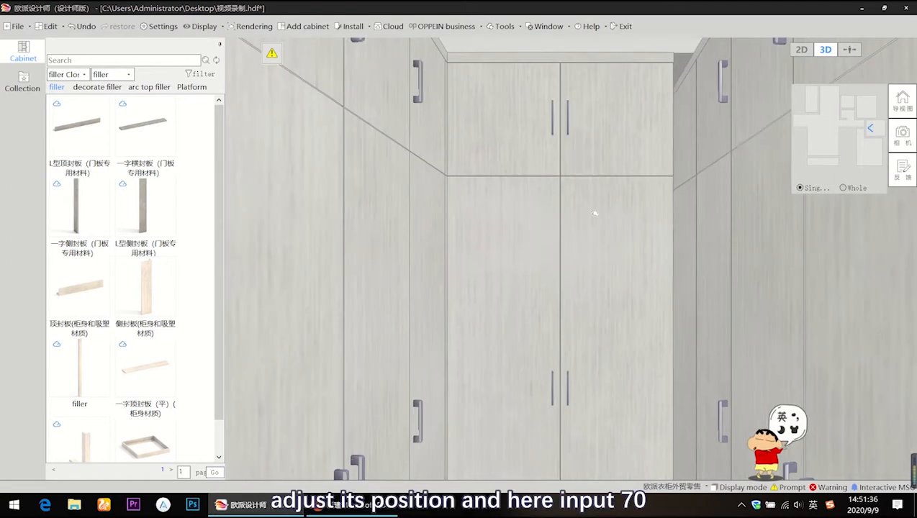
left_click(582, 252)
double_click(670, 321)
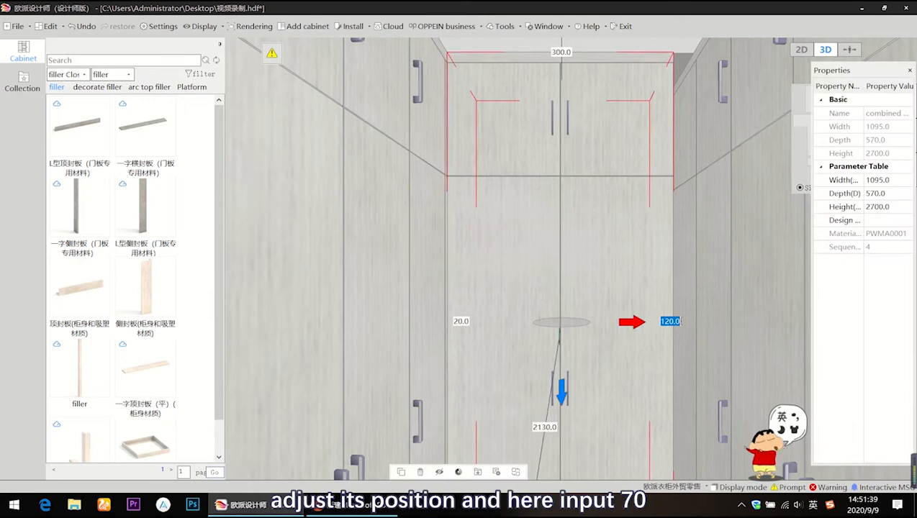
type("70")
key("Return")
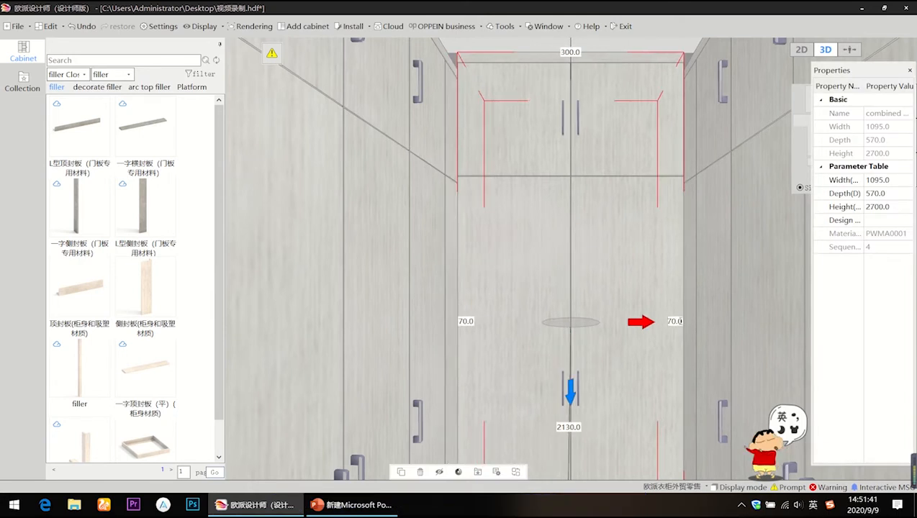
Place the side filler 侧封板(柜身和吸塑材质) in the gap on the left side of the combined wardrobe
middle_click_drag(588, 252, 594, 264)
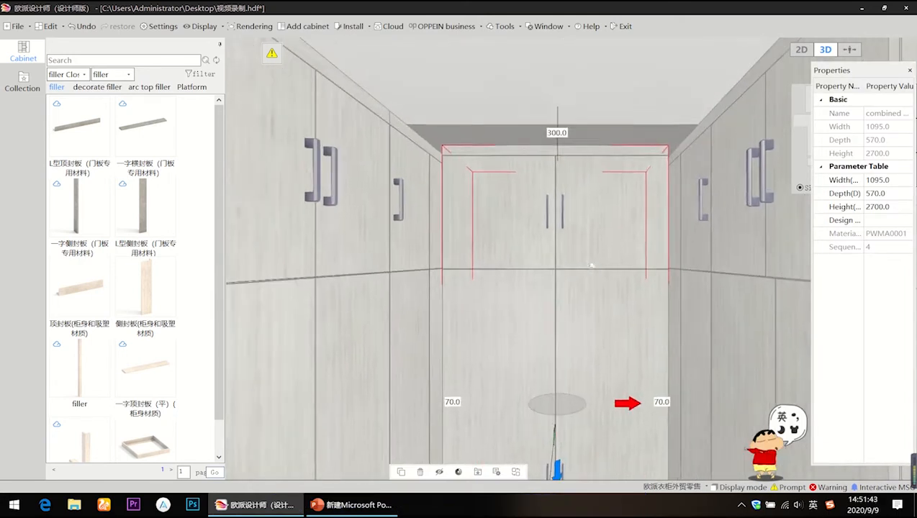
middle_click_drag(596, 221, 598, 252)
middle_click_drag(602, 219, 600, 204)
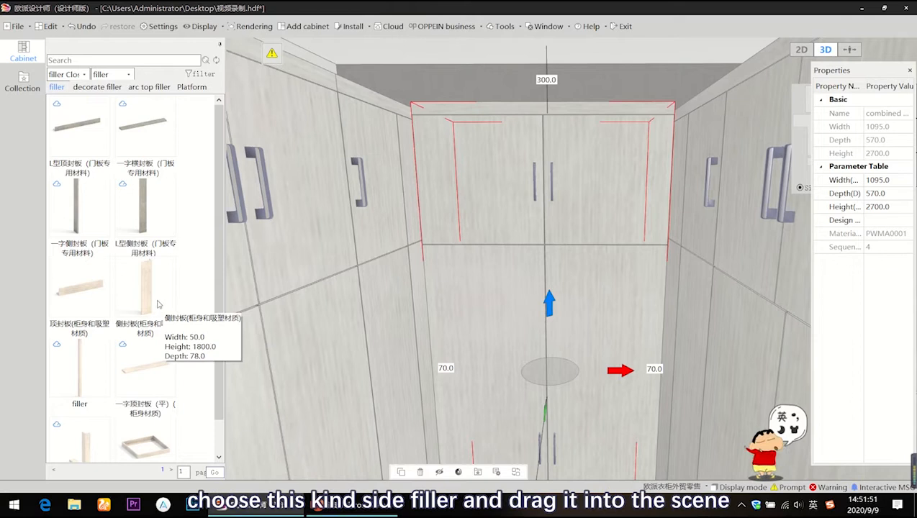
left_click_drag(146, 289, 452, 394)
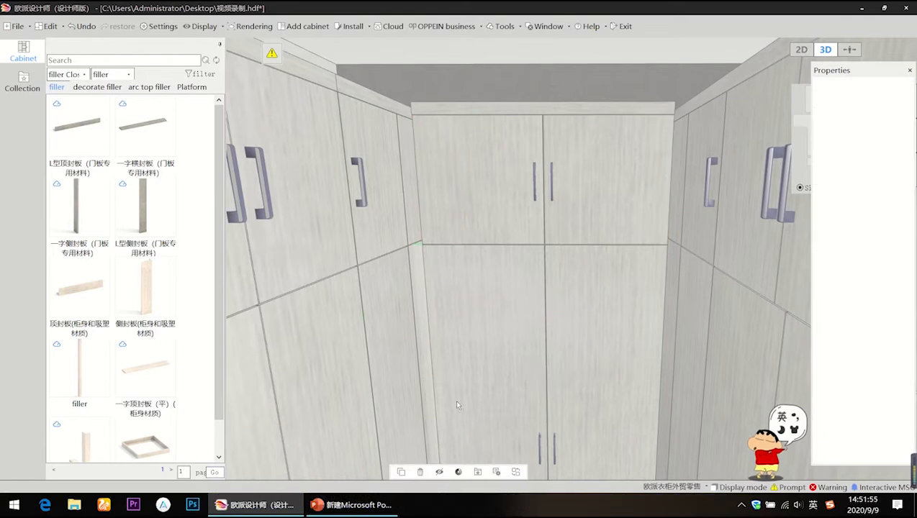
left_click(456, 402)
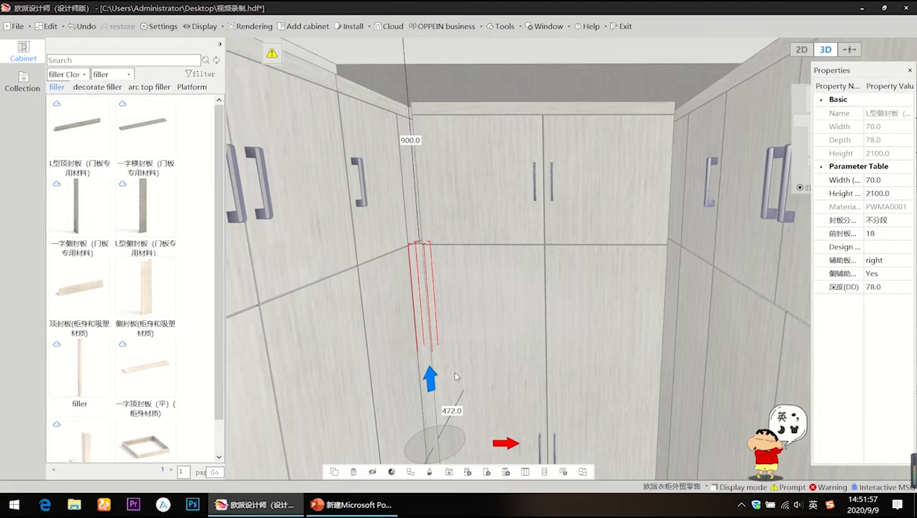
Set the left side filler's width to 50 and move it right against the wardrobe, 20 from the neighbouring run
middle_click_drag(453, 373, 454, 318)
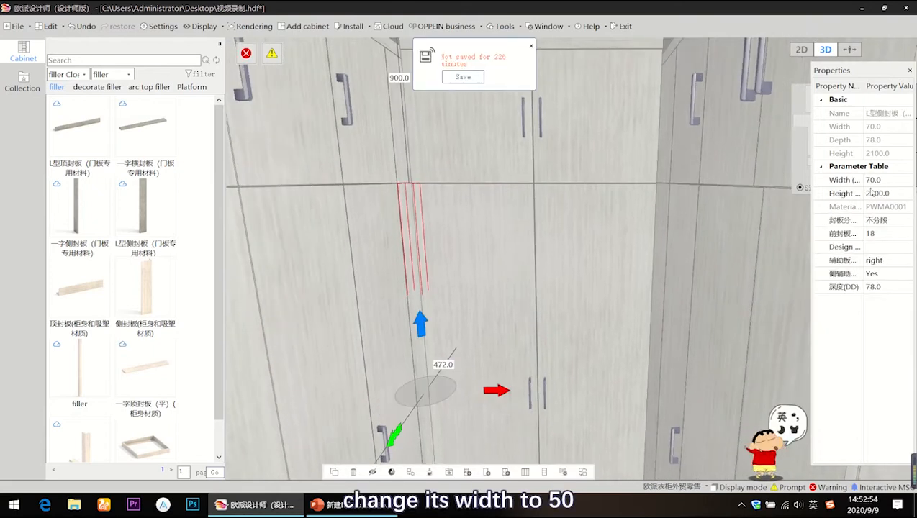
left_click(890, 183)
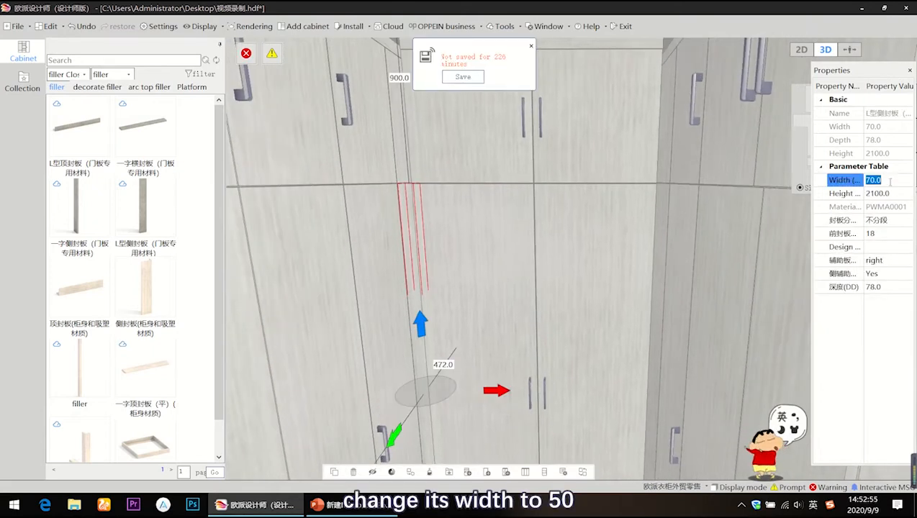
type("50")
key("Return")
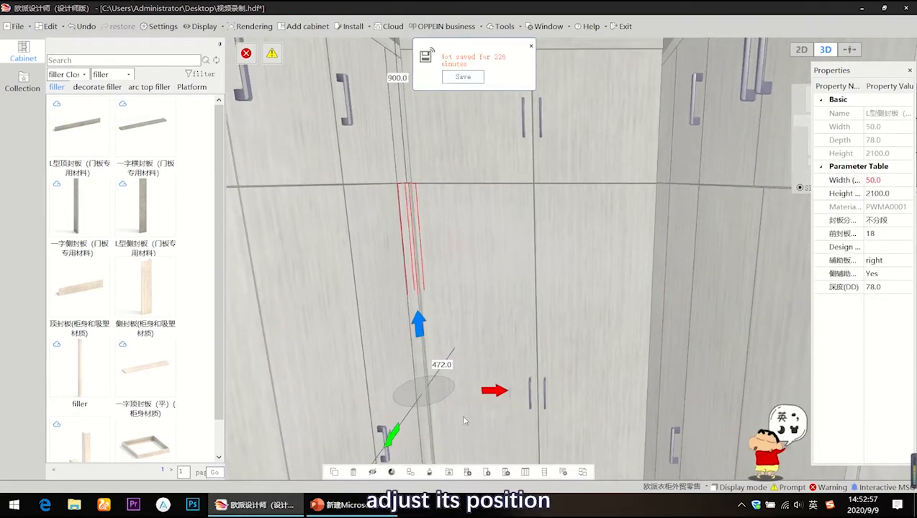
left_click_drag(496, 392, 502, 392)
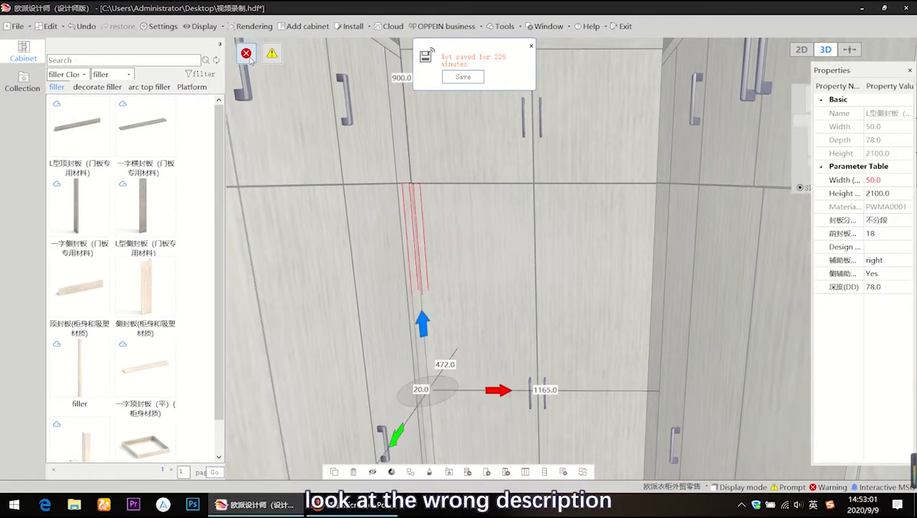
Check the error descriptions in the process inspection list and set the left side filler's width to 49
left_click(248, 56)
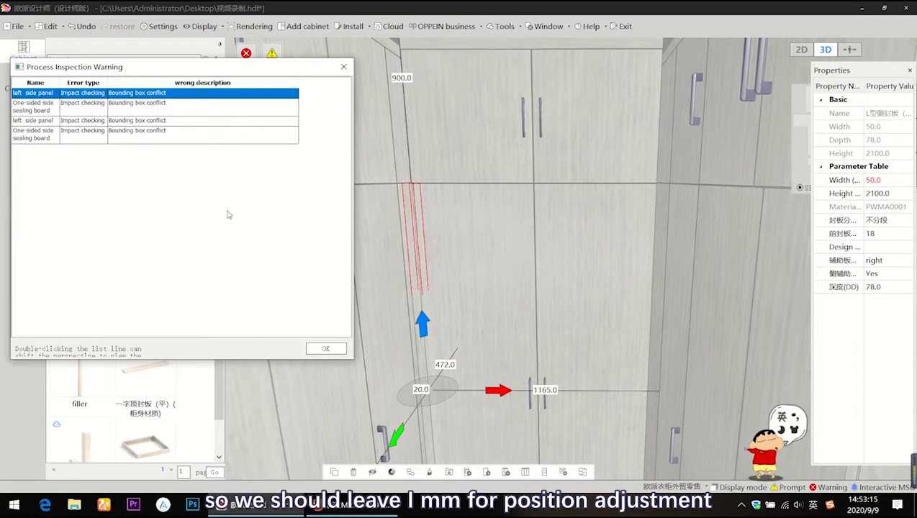
left_click(343, 67)
left_click(891, 181)
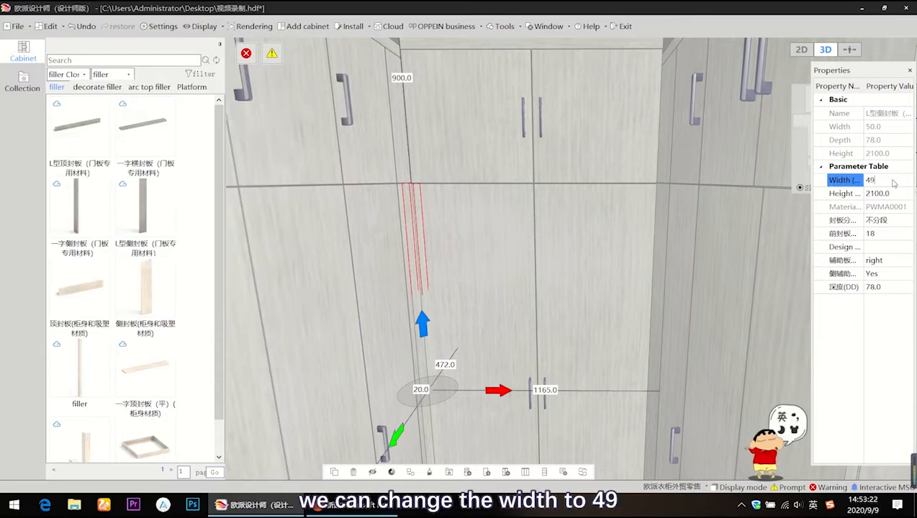
key("Return")
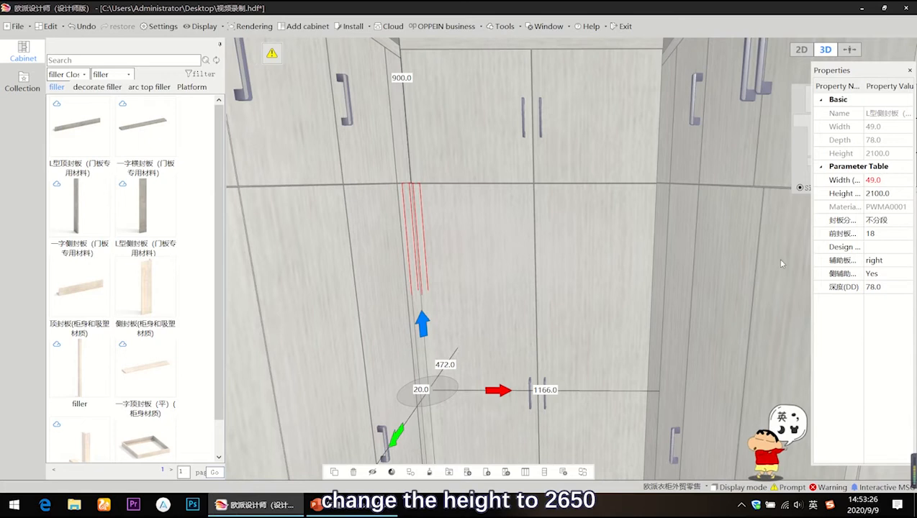
Set the left side filler's height to 2650 and divide it into two segments (分两段)
double_click(887, 193)
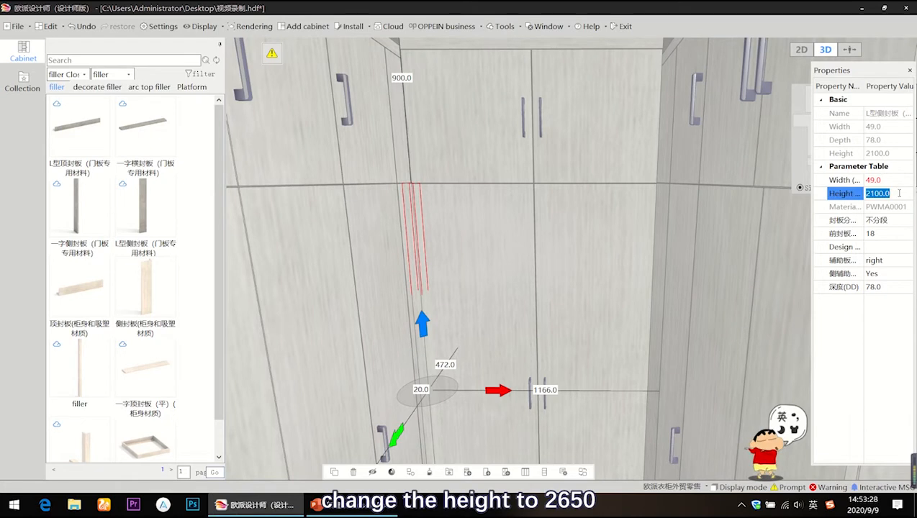
type("2")
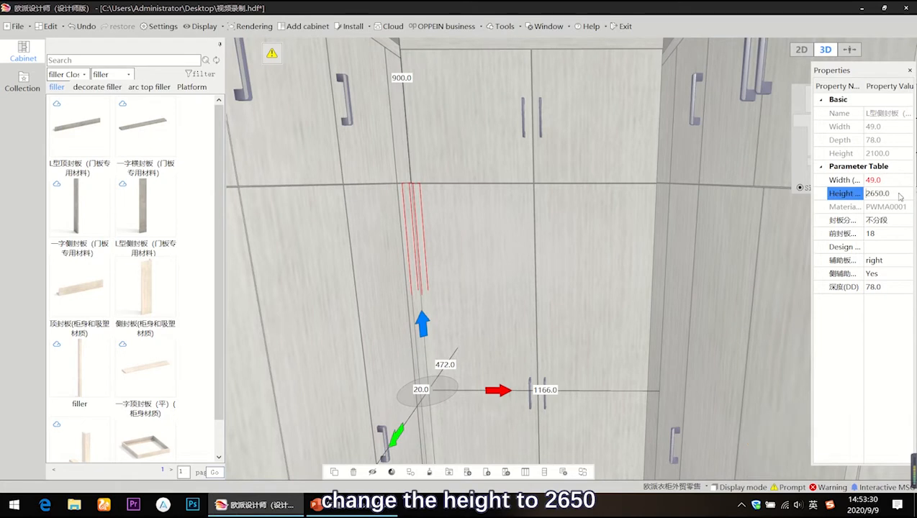
double_click(881, 221)
left_click(897, 248)
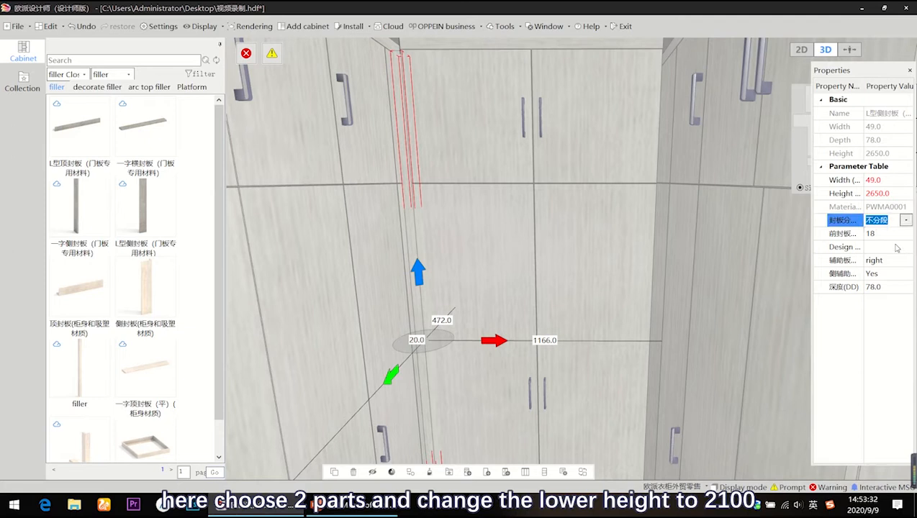
Set the lower segment height of the left side filler to 2100
double_click(893, 247)
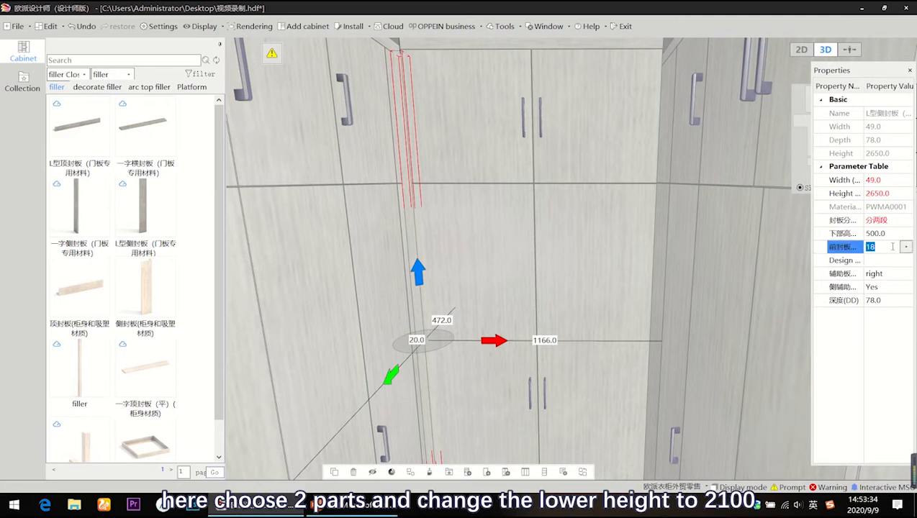
double_click(891, 233)
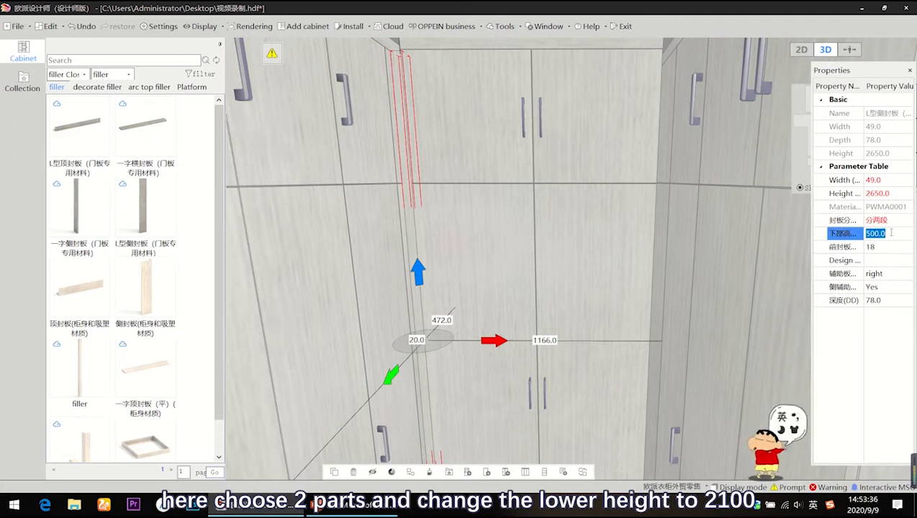
type("21")
key("Return")
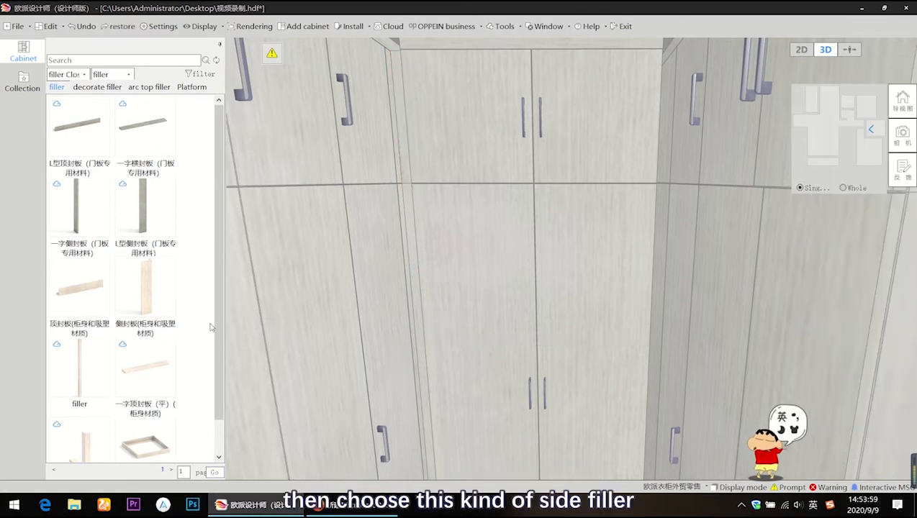
Add an L-shaped side filler (L型侧封板) in the gap on the wardrobe's right side and set its width to 49
left_click(143, 294)
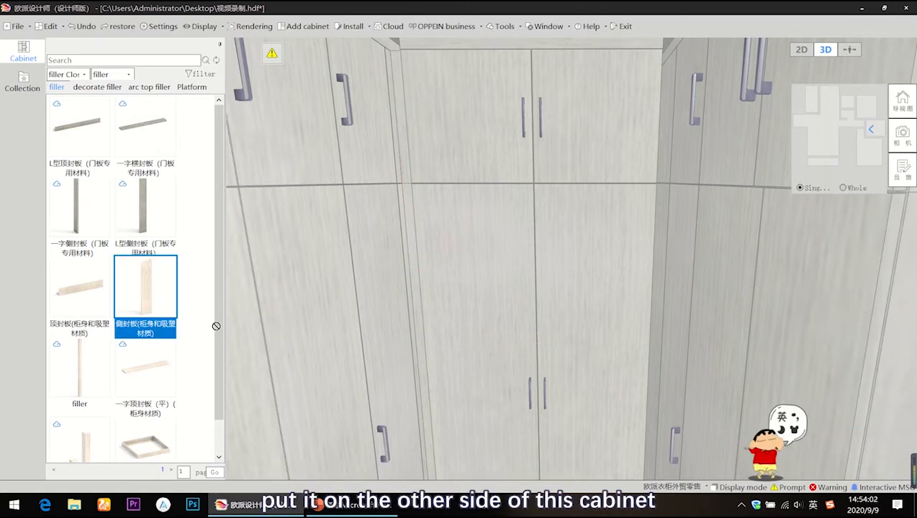
left_click_drag(216, 326, 633, 408)
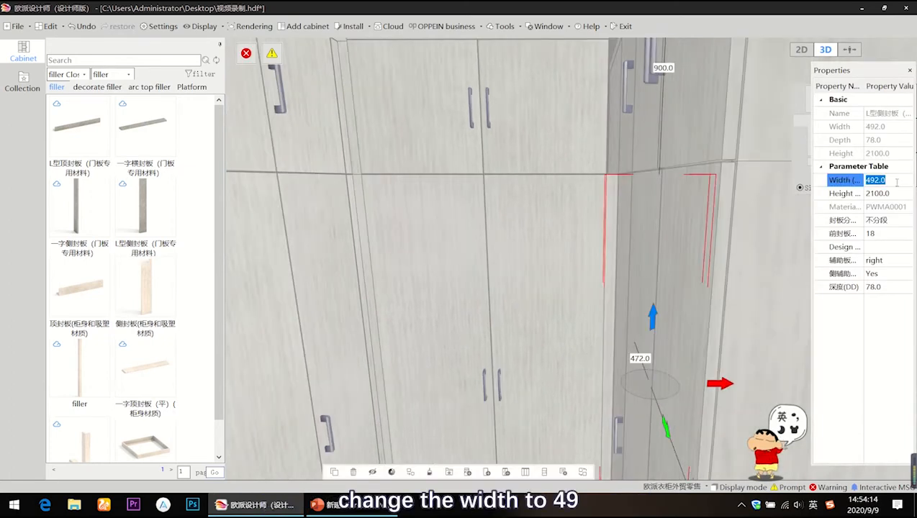
type("49")
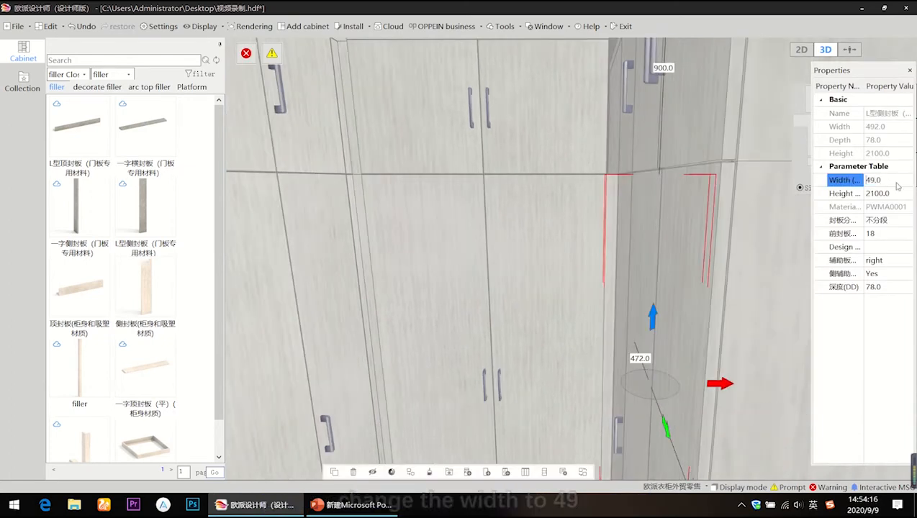
key("Return")
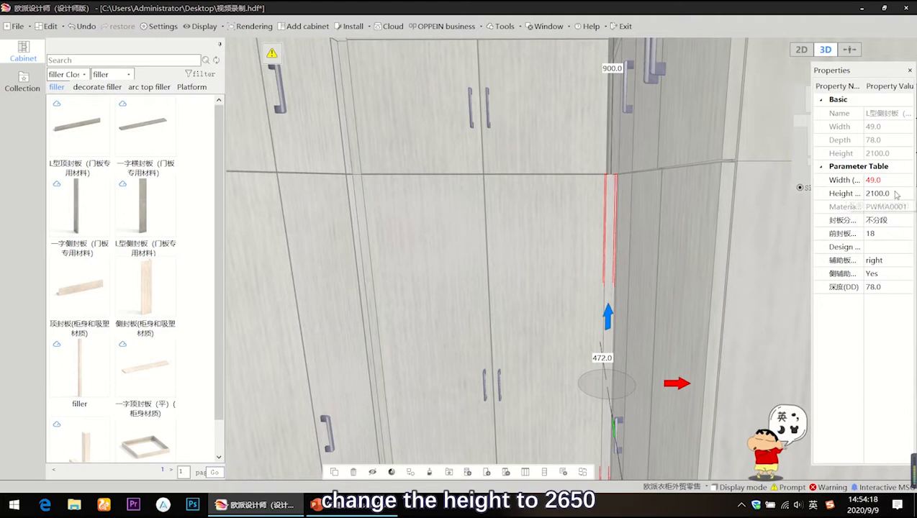
Set the right side filler's height to 2650 and divide it into two segments (分两段)
left_click(895, 191)
type("26")
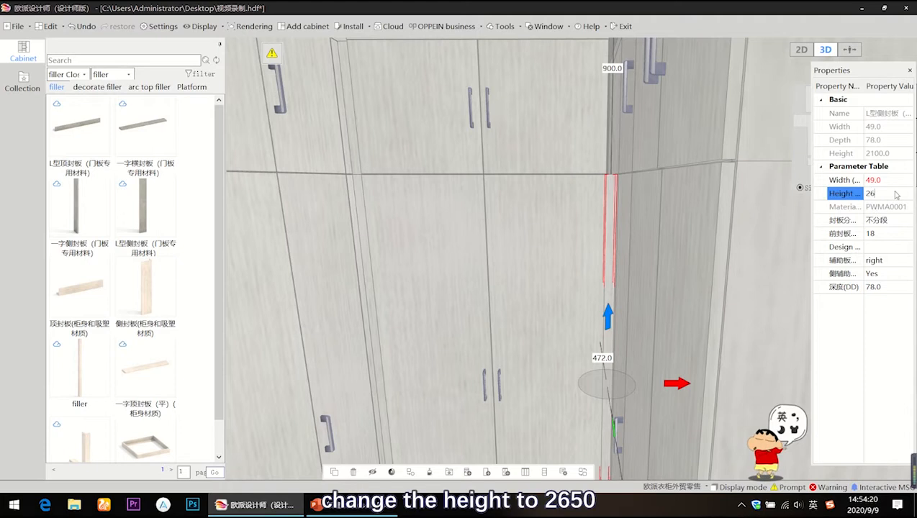
type("50")
left_click(900, 221)
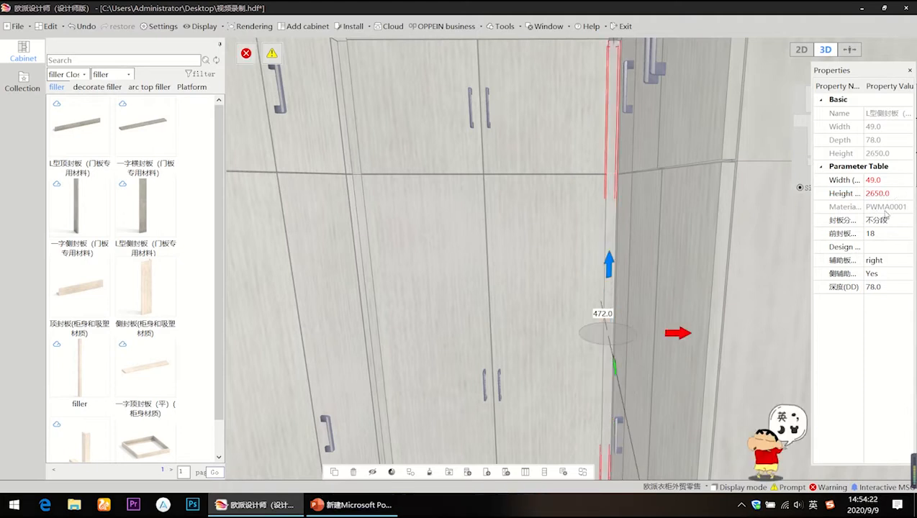
left_click(905, 221)
left_click(885, 245)
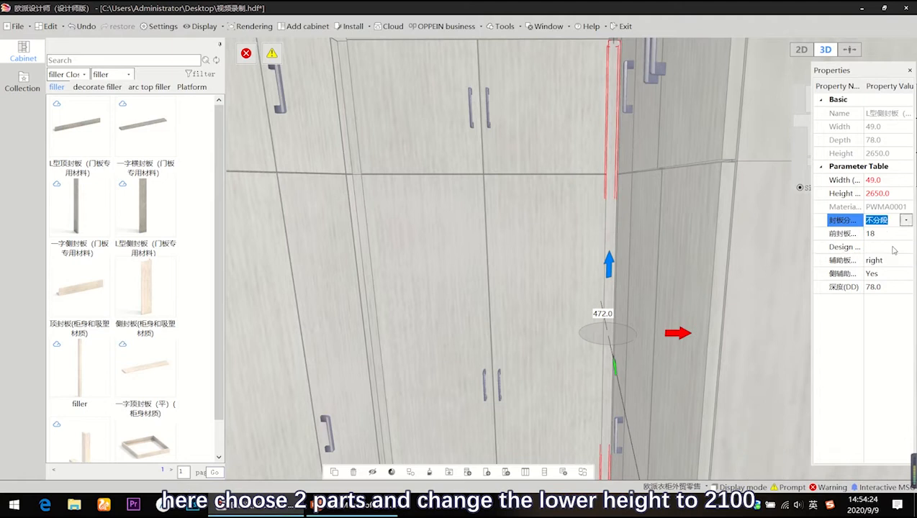
Set the right side filler's lower segment height to 2100 and its auxiliary panel (辅助板) side to Left
left_click(896, 232)
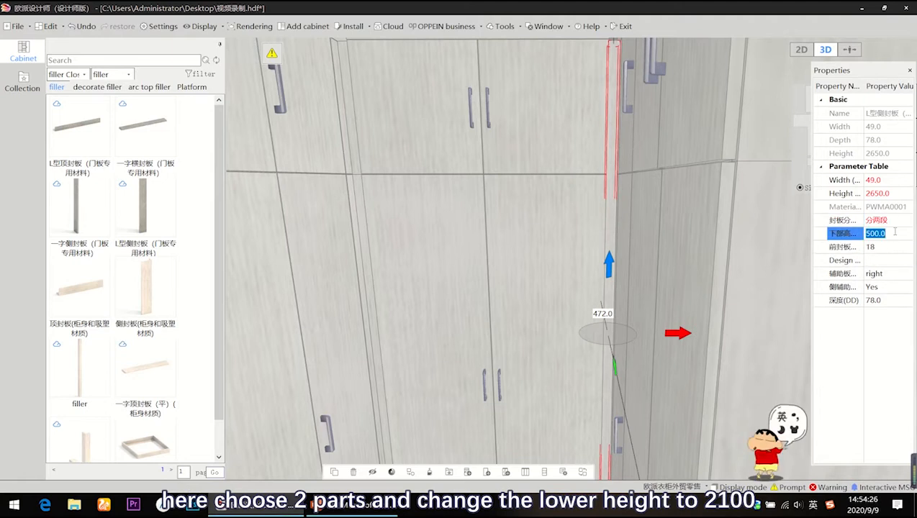
type("2100")
left_click(894, 273)
left_click(905, 274)
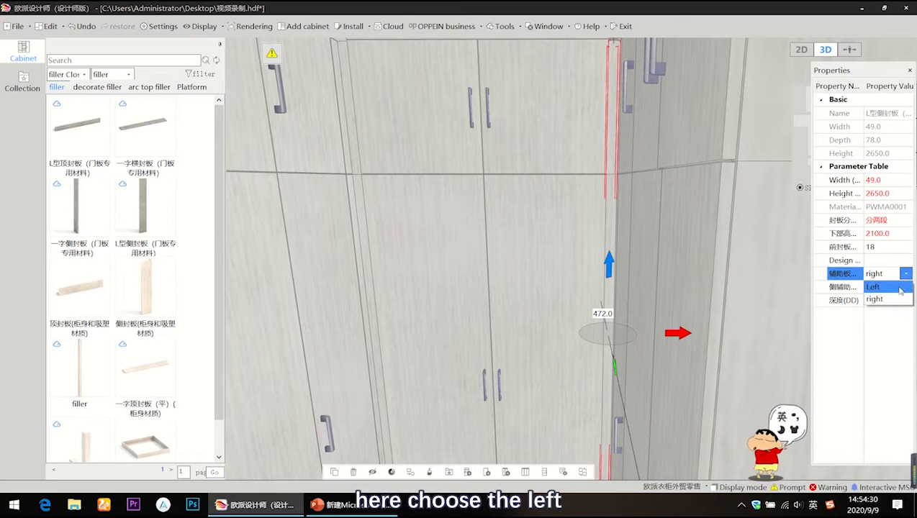
left_click(899, 287)
Replace the return top filler above the middle wardrobe with the common top filler from the resource library
left_click_drag(682, 266, 602, 201)
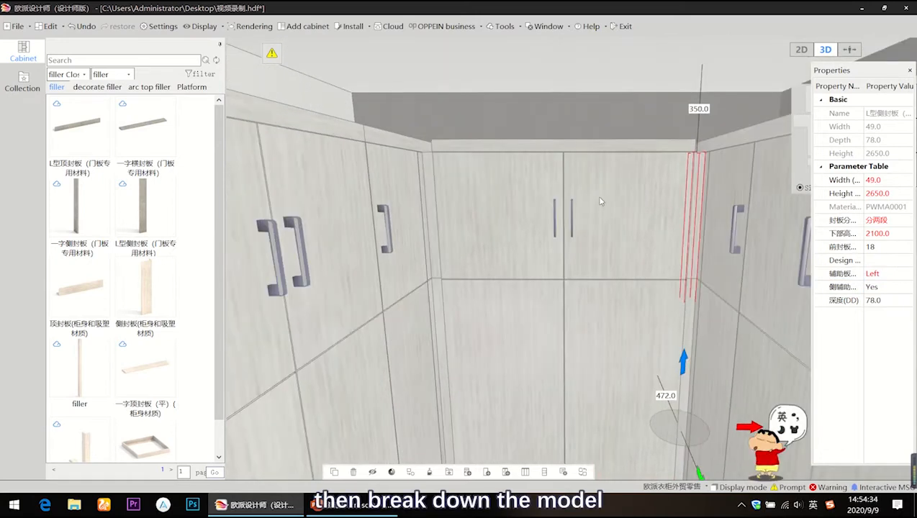
left_click(602, 202)
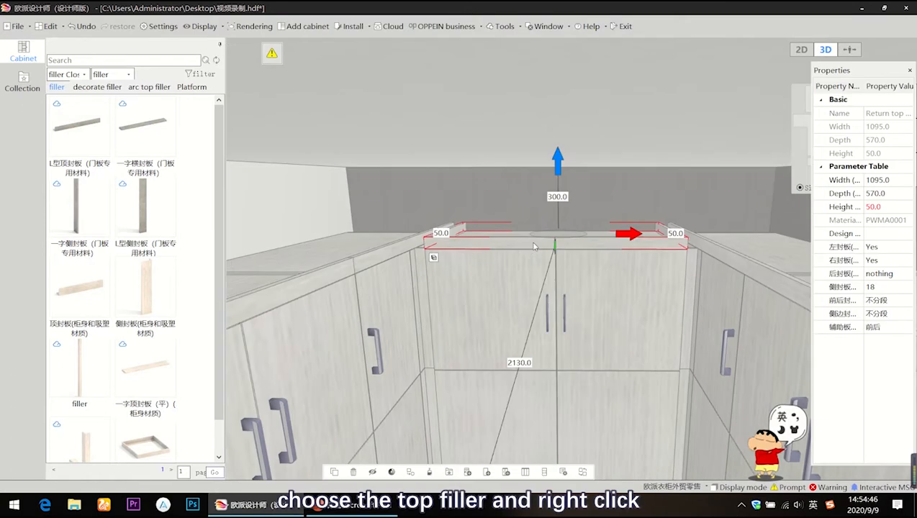
right_click(534, 247)
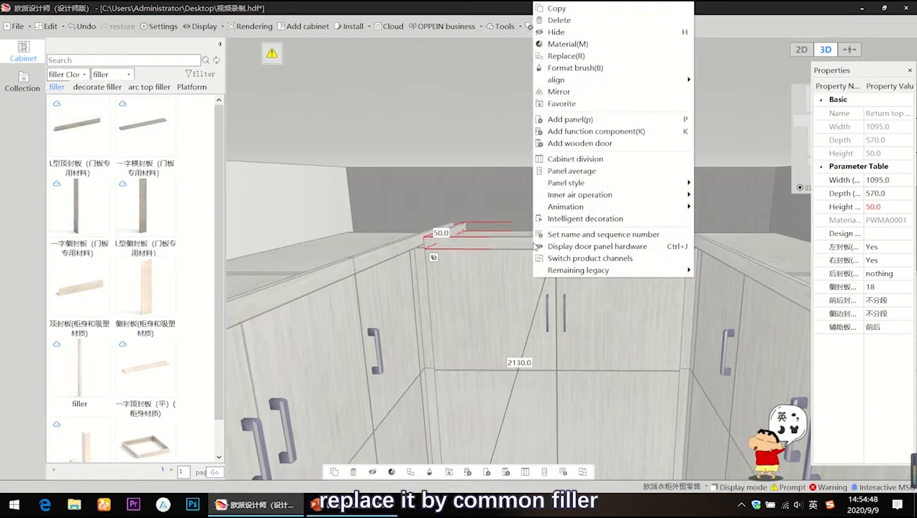
left_click(584, 65)
left_click(266, 108)
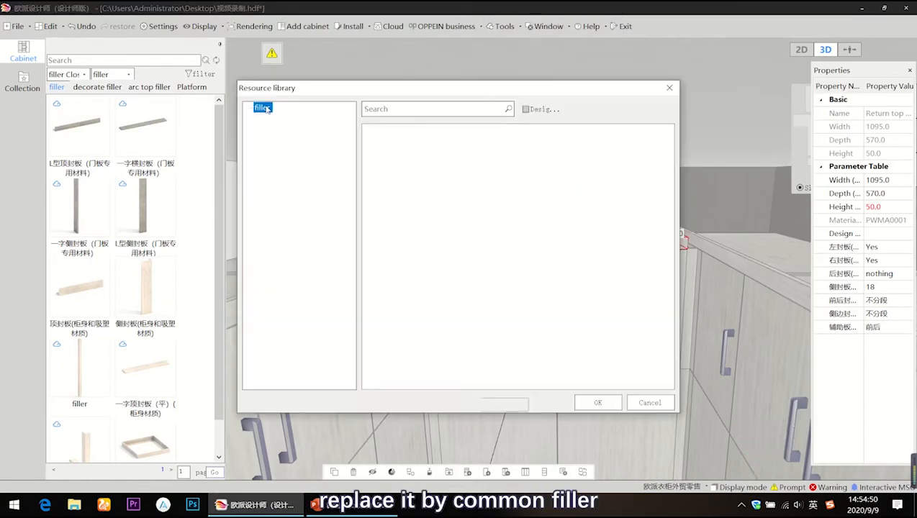
double_click(402, 170)
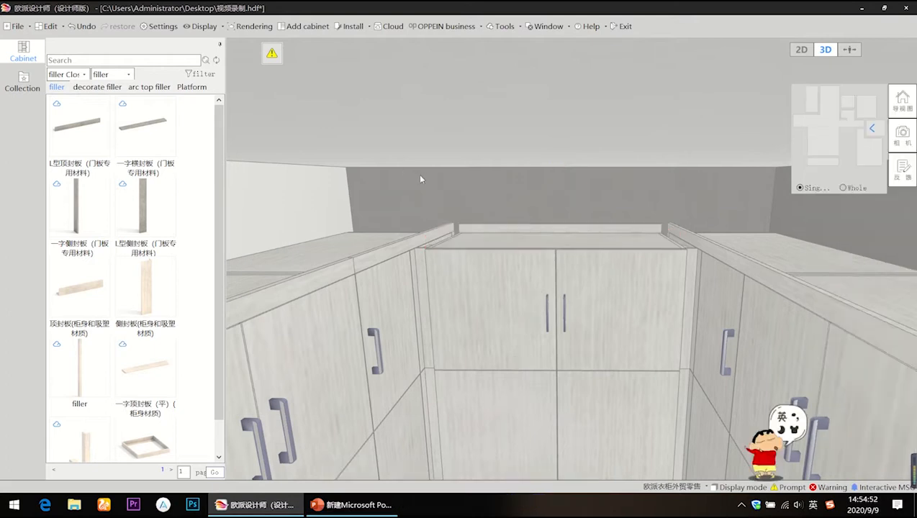
Move the new top filler forward to the wardrobe's front edge and set its width to 1193, spanning both side fillers
left_click(512, 227)
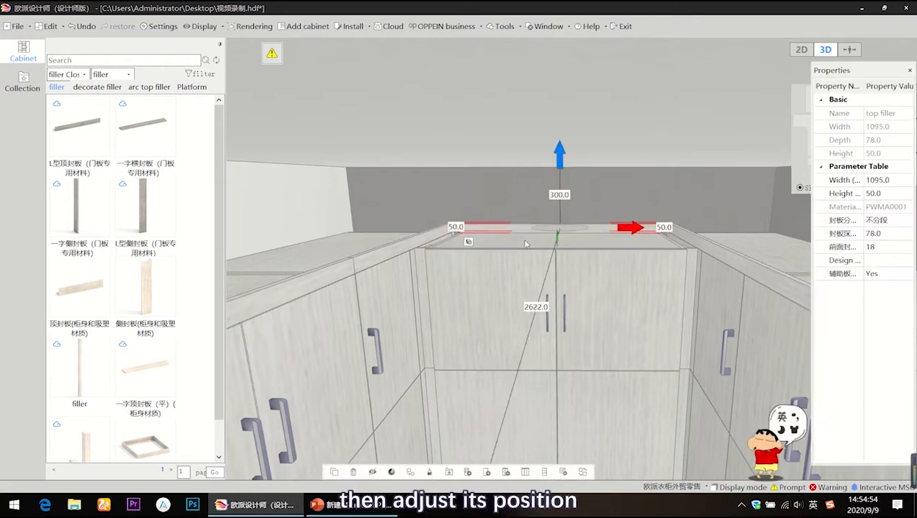
left_click_drag(560, 245, 559, 255)
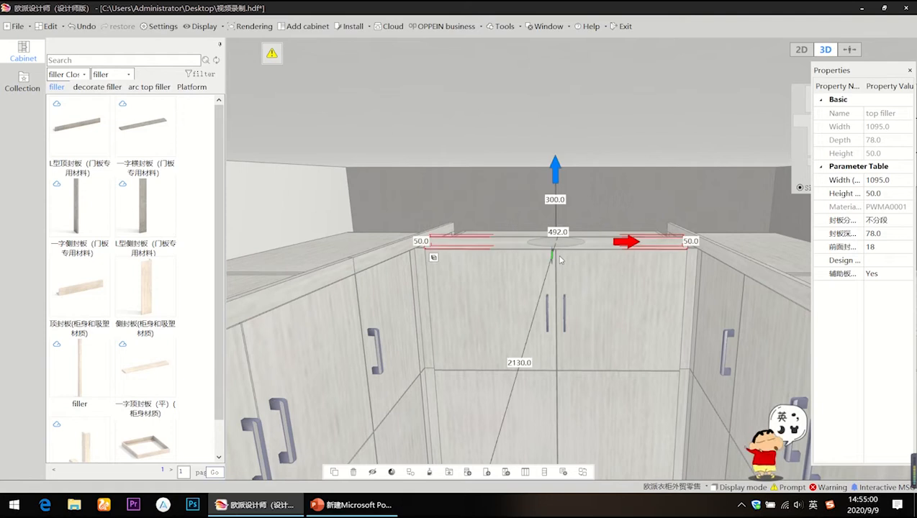
left_click(895, 180)
type("1")
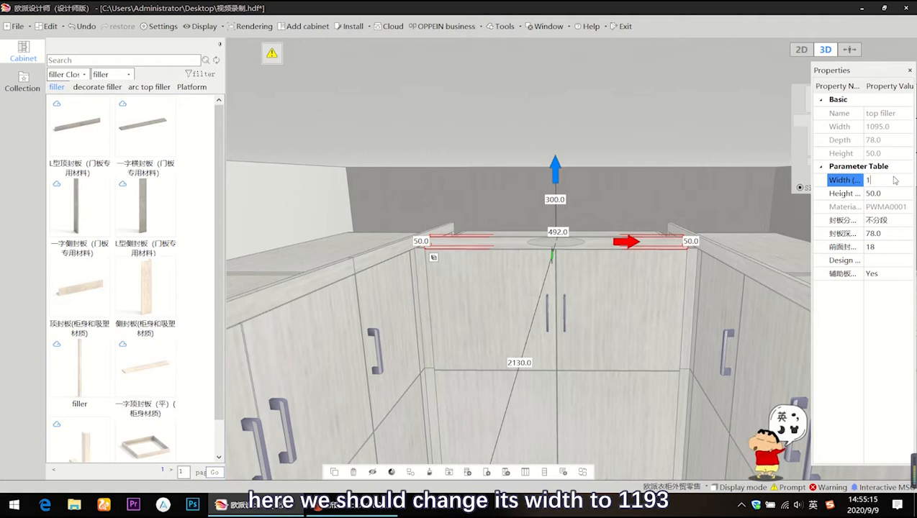
type("193")
key("Return")
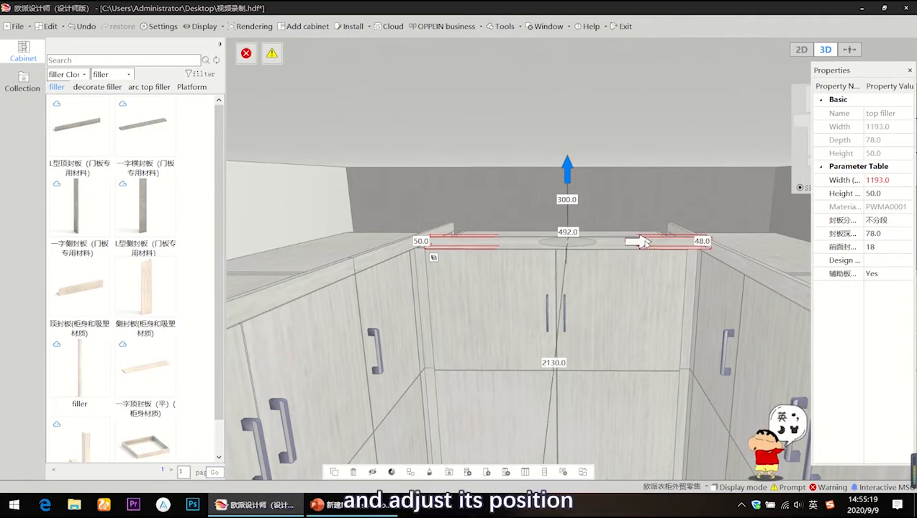
left_click_drag(639, 242, 630, 243)
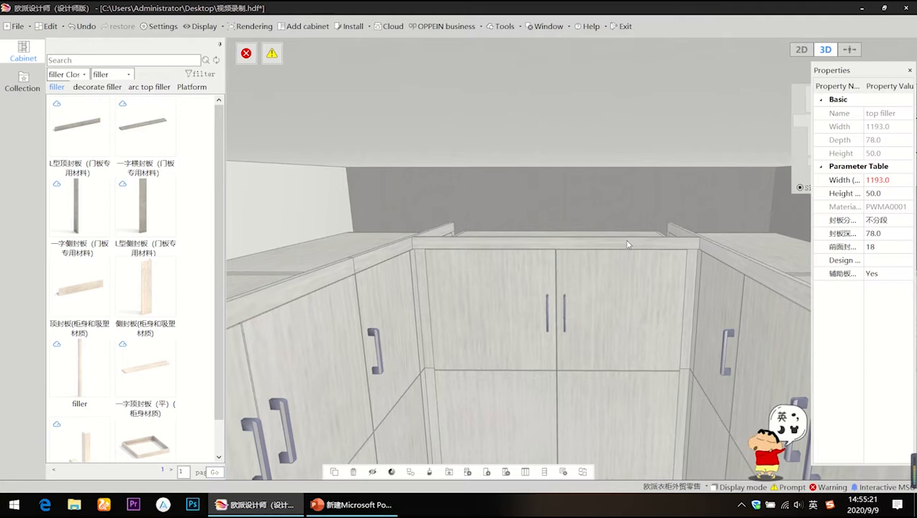
Move the side fillers on both sides of the wardrobe forward until they sit flush with the top filler
left_click(608, 192)
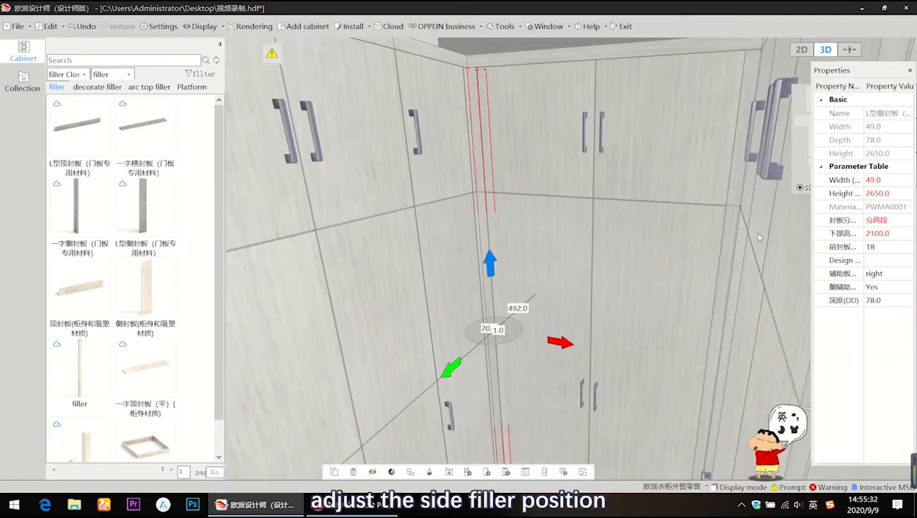
left_click(730, 181)
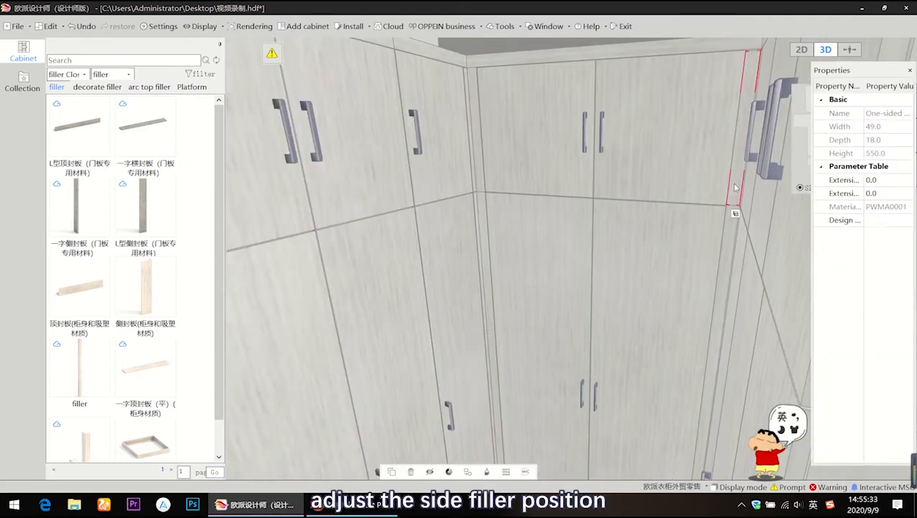
left_click(727, 242)
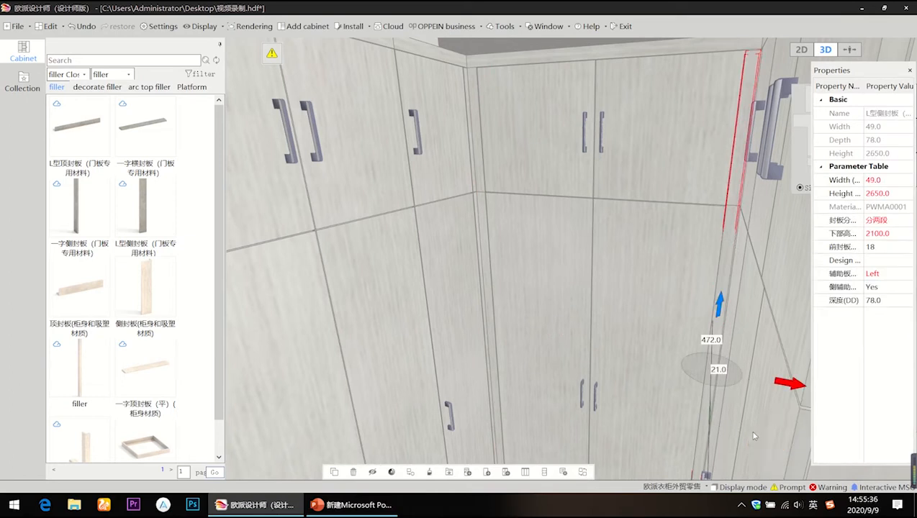
middle_click_drag(765, 431, 749, 412)
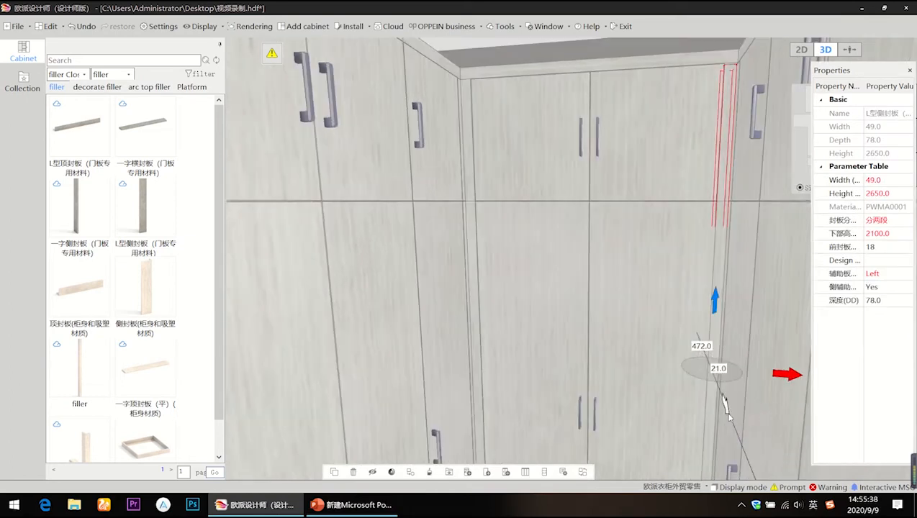
left_click(725, 412)
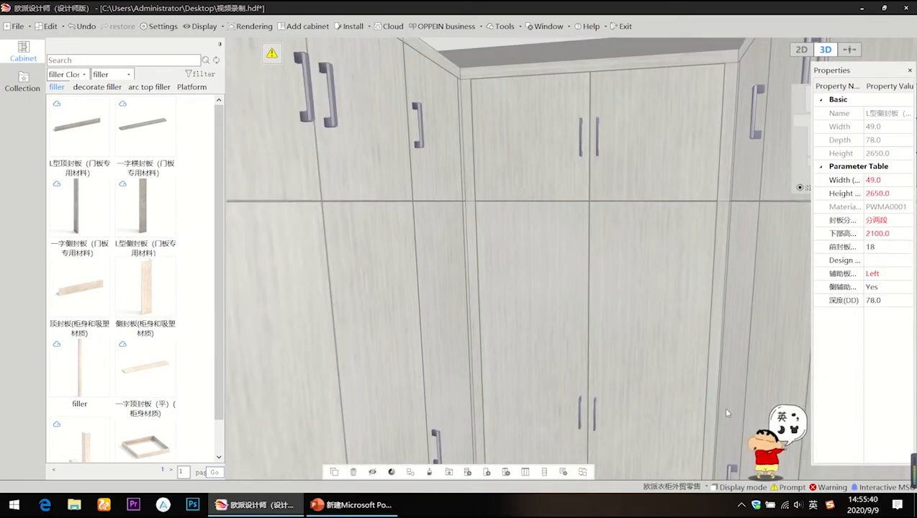
left_click(511, 49)
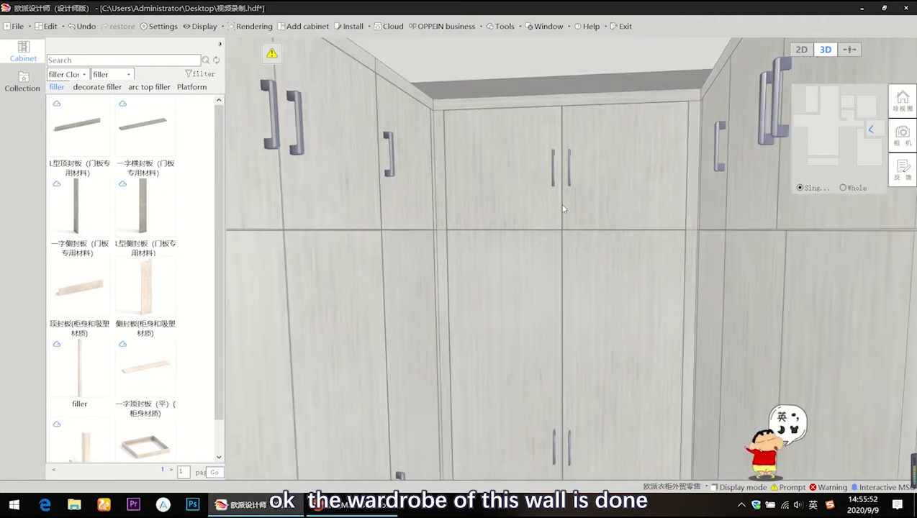